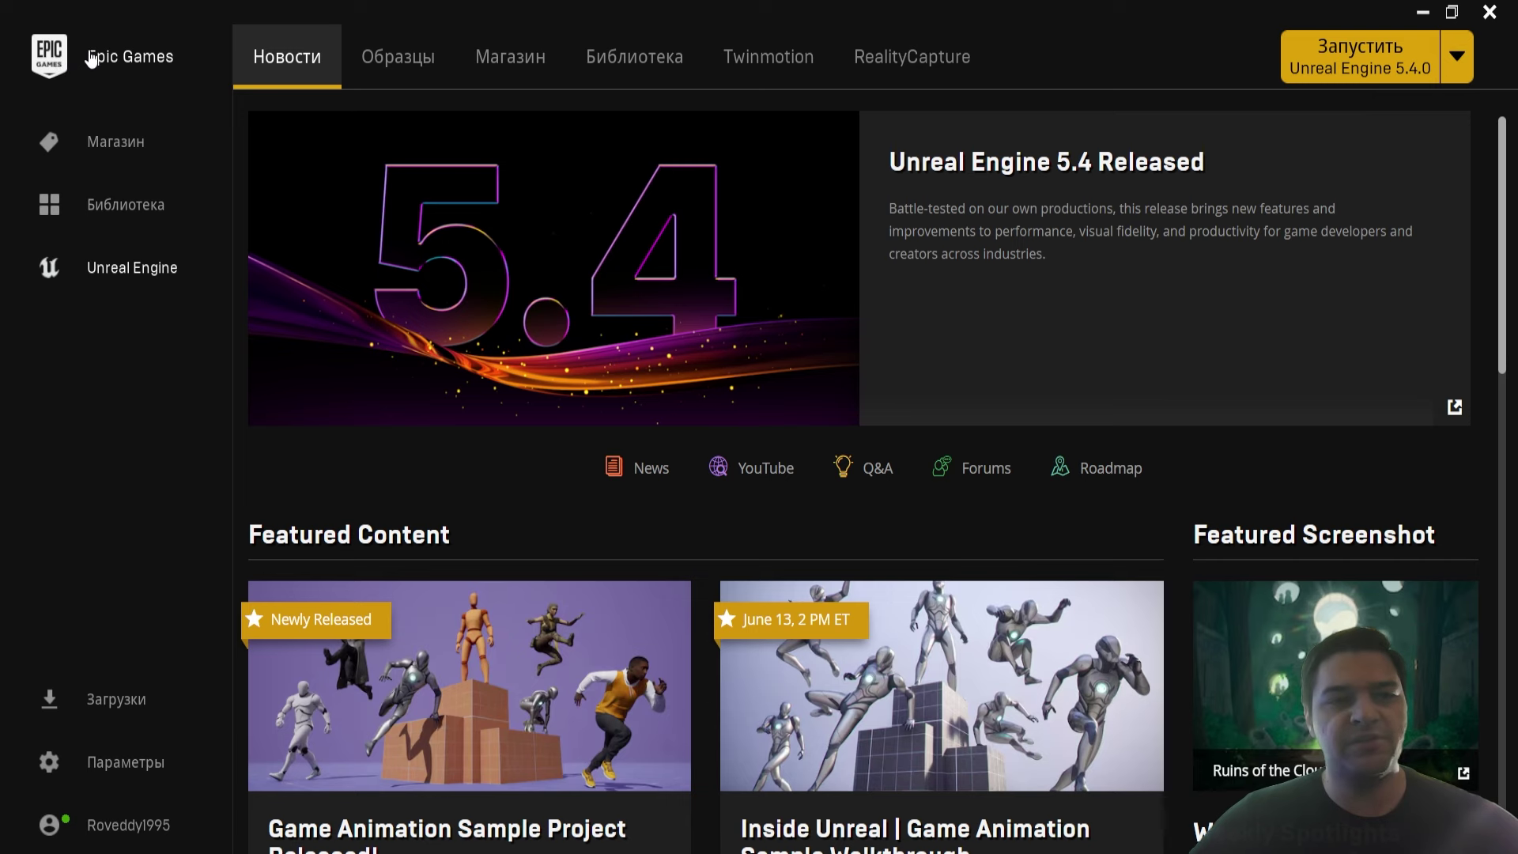
# - Switch the launcher to the Samples page and scroll down to the UE Legacy Samples section
pyautogui.click(393, 75)
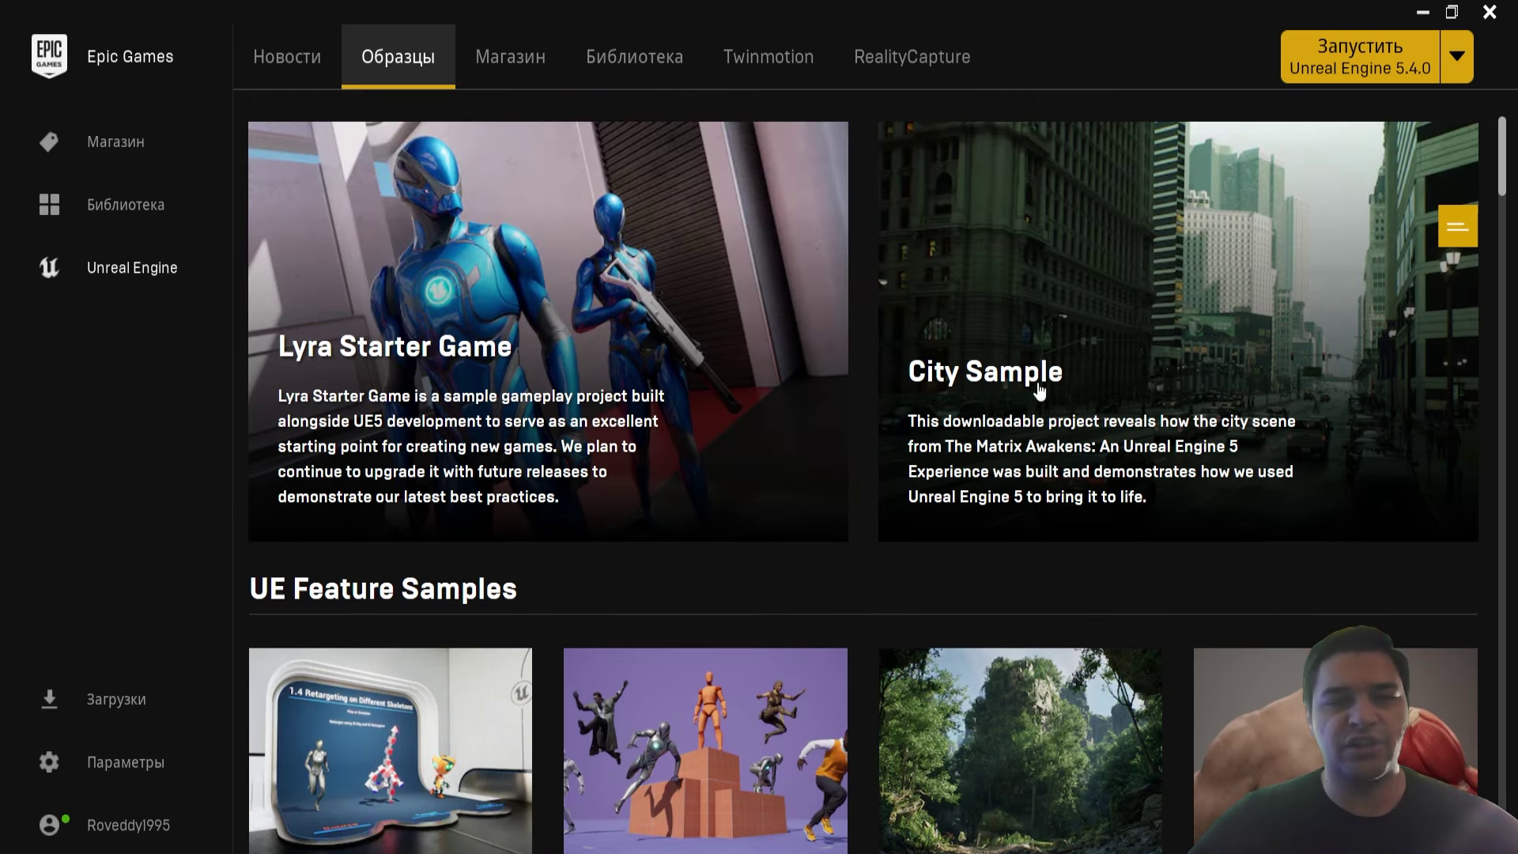
pyautogui.scroll(-3, 721, 490)
pyautogui.scroll(-5, 721, 490)
pyautogui.scroll(-3, 440, 514)
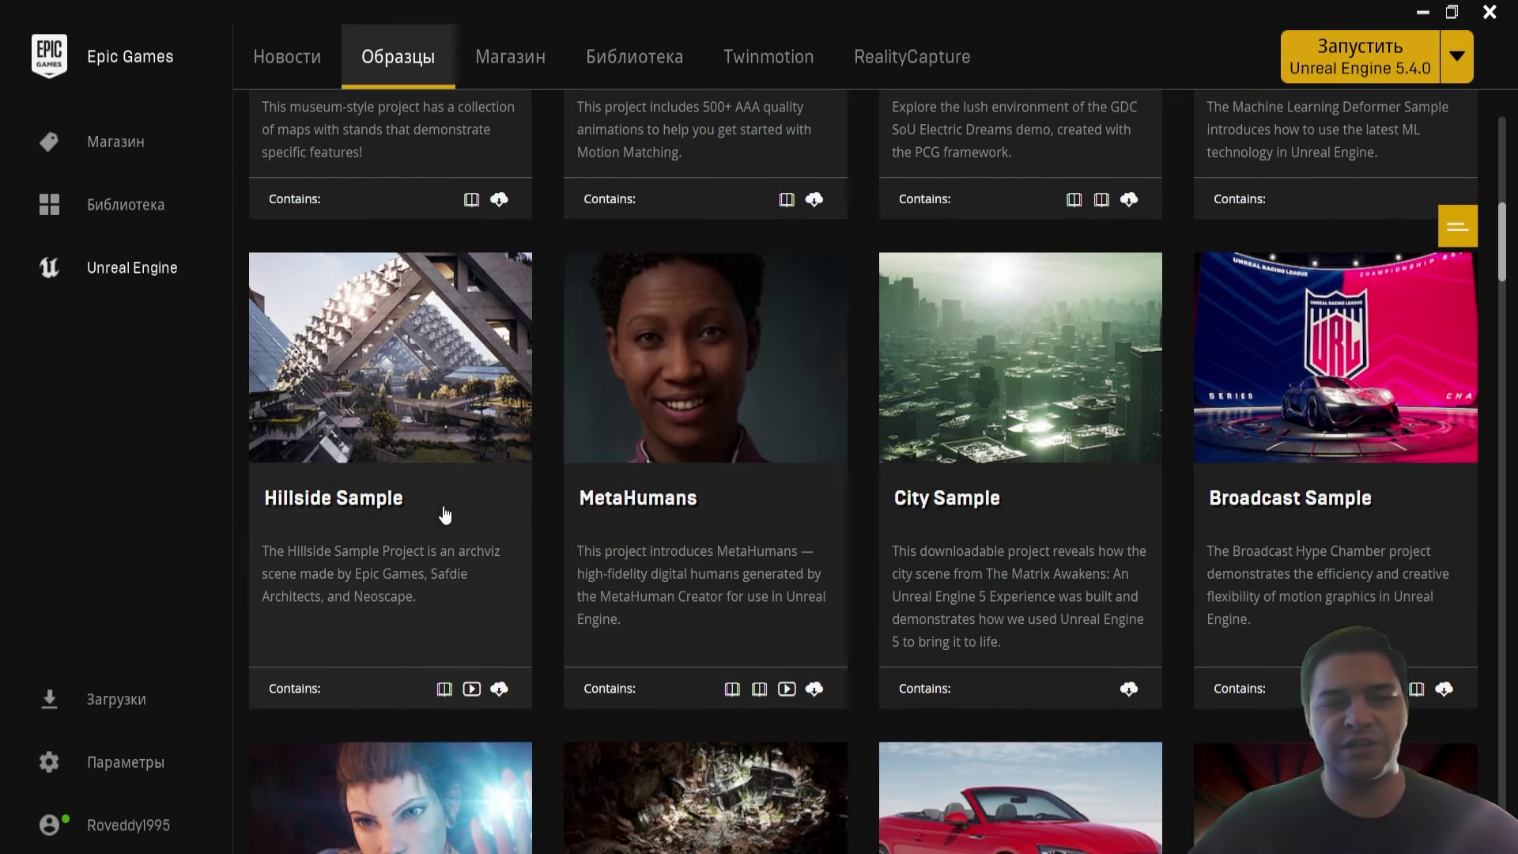
pyautogui.scroll(-5, 554, 475)
pyautogui.scroll(-1, 678, 449)
pyautogui.scroll(-3, 678, 449)
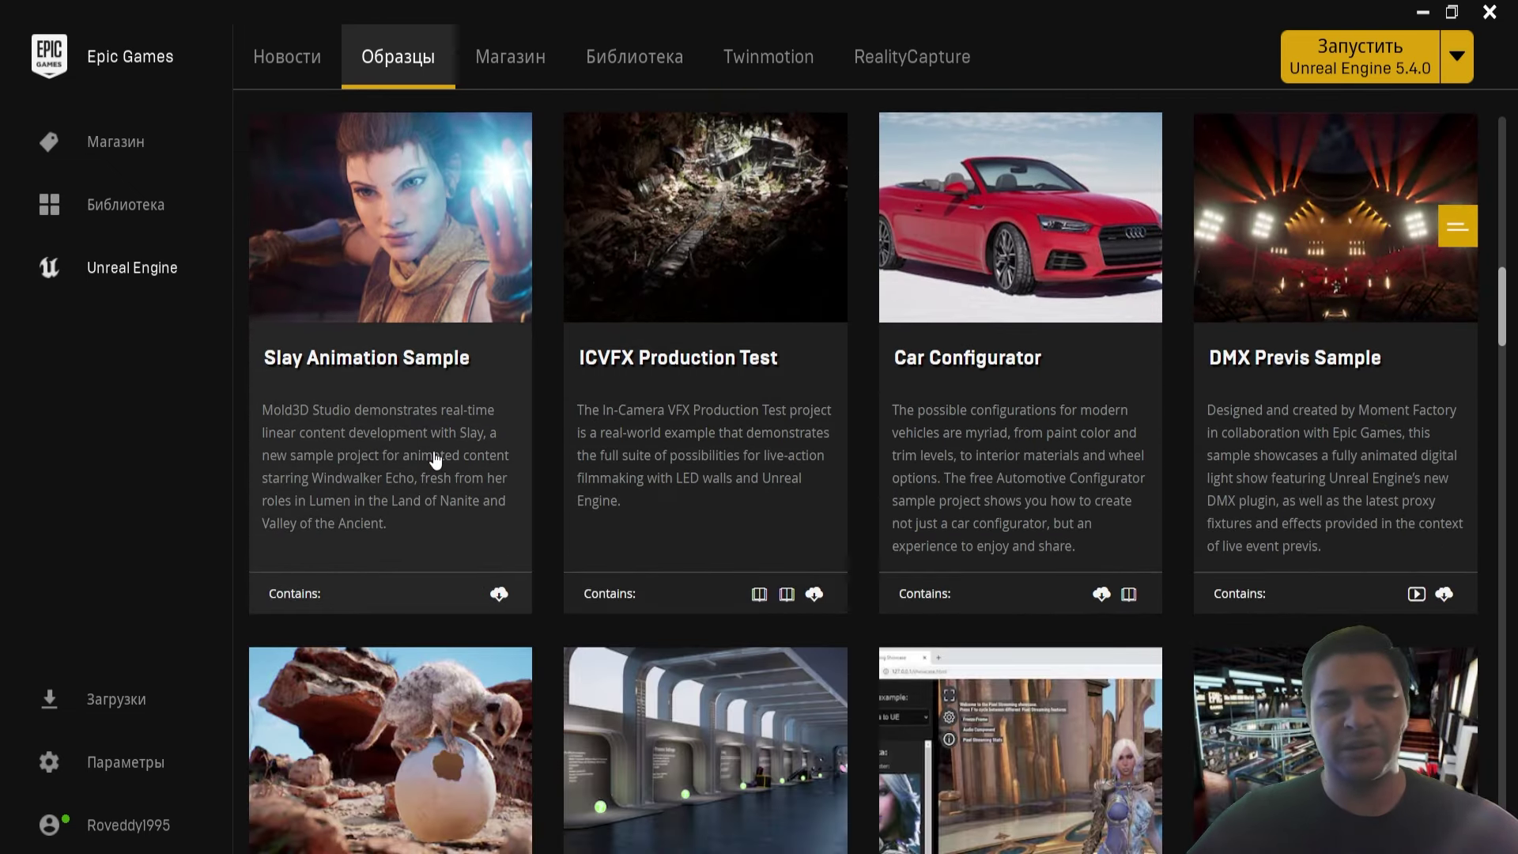
pyautogui.scroll(-1, 647, 458)
pyautogui.scroll(-3, 1084, 482)
pyautogui.scroll(-3, 1085, 482)
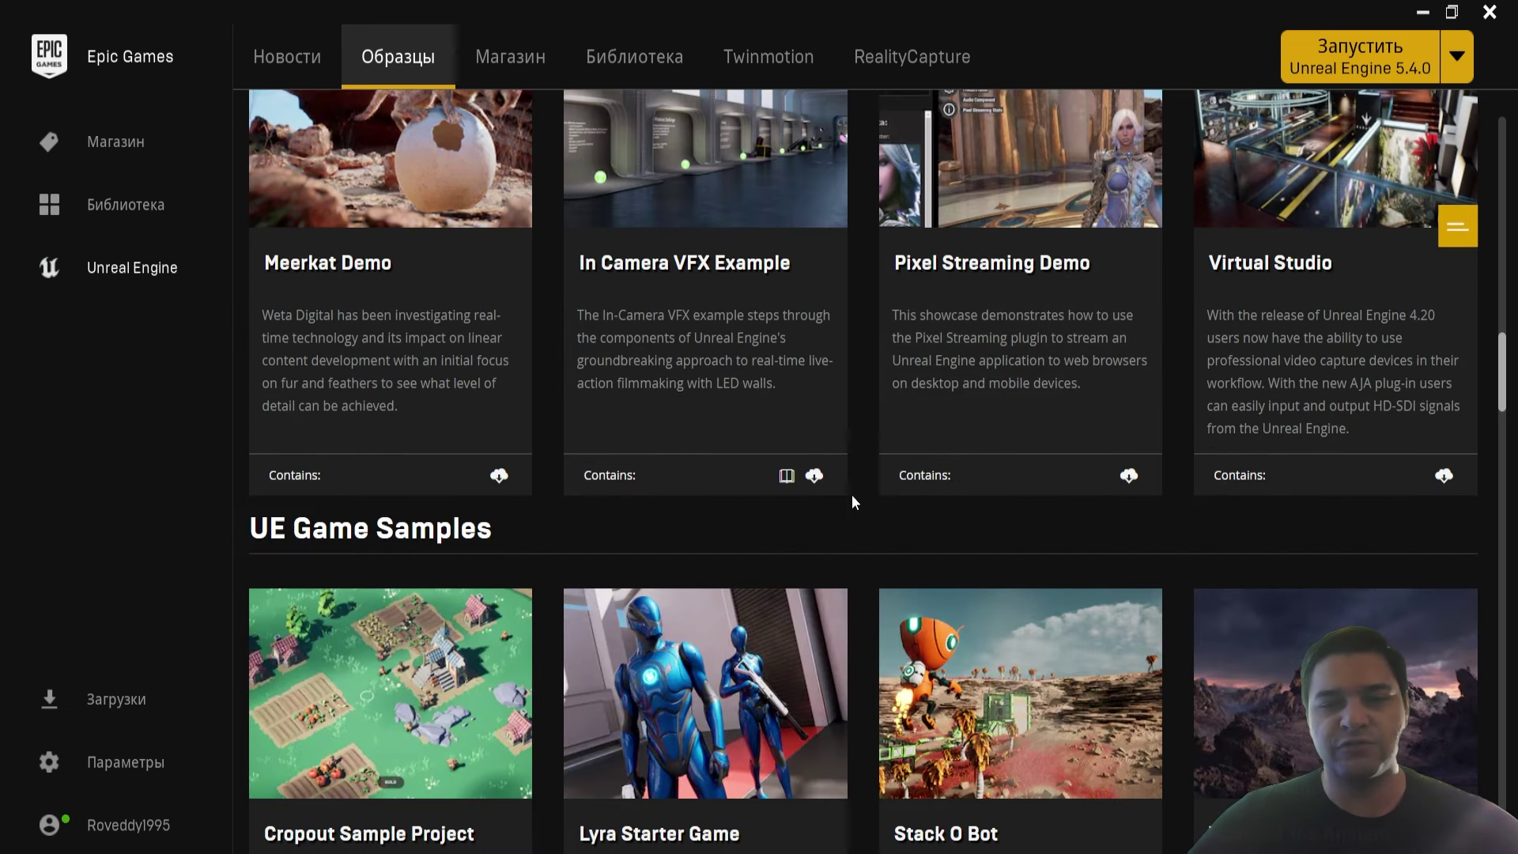
pyautogui.scroll(-2, 851, 494)
pyautogui.scroll(-1, 753, 517)
pyautogui.scroll(-3, 633, 490)
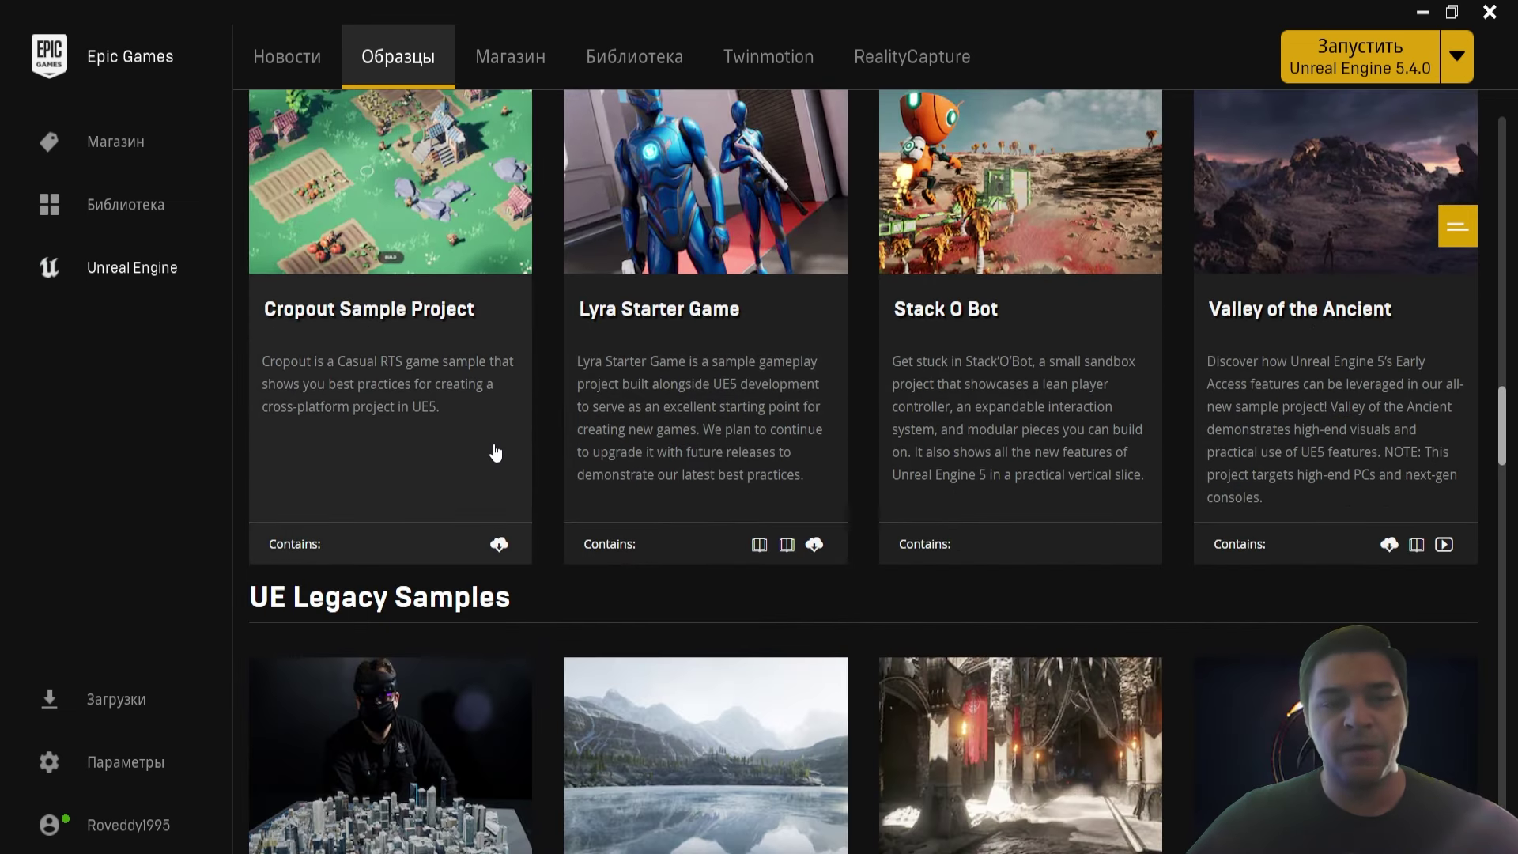
pyautogui.scroll(-4, 520, 456)
pyautogui.scroll(-1, 687, 499)
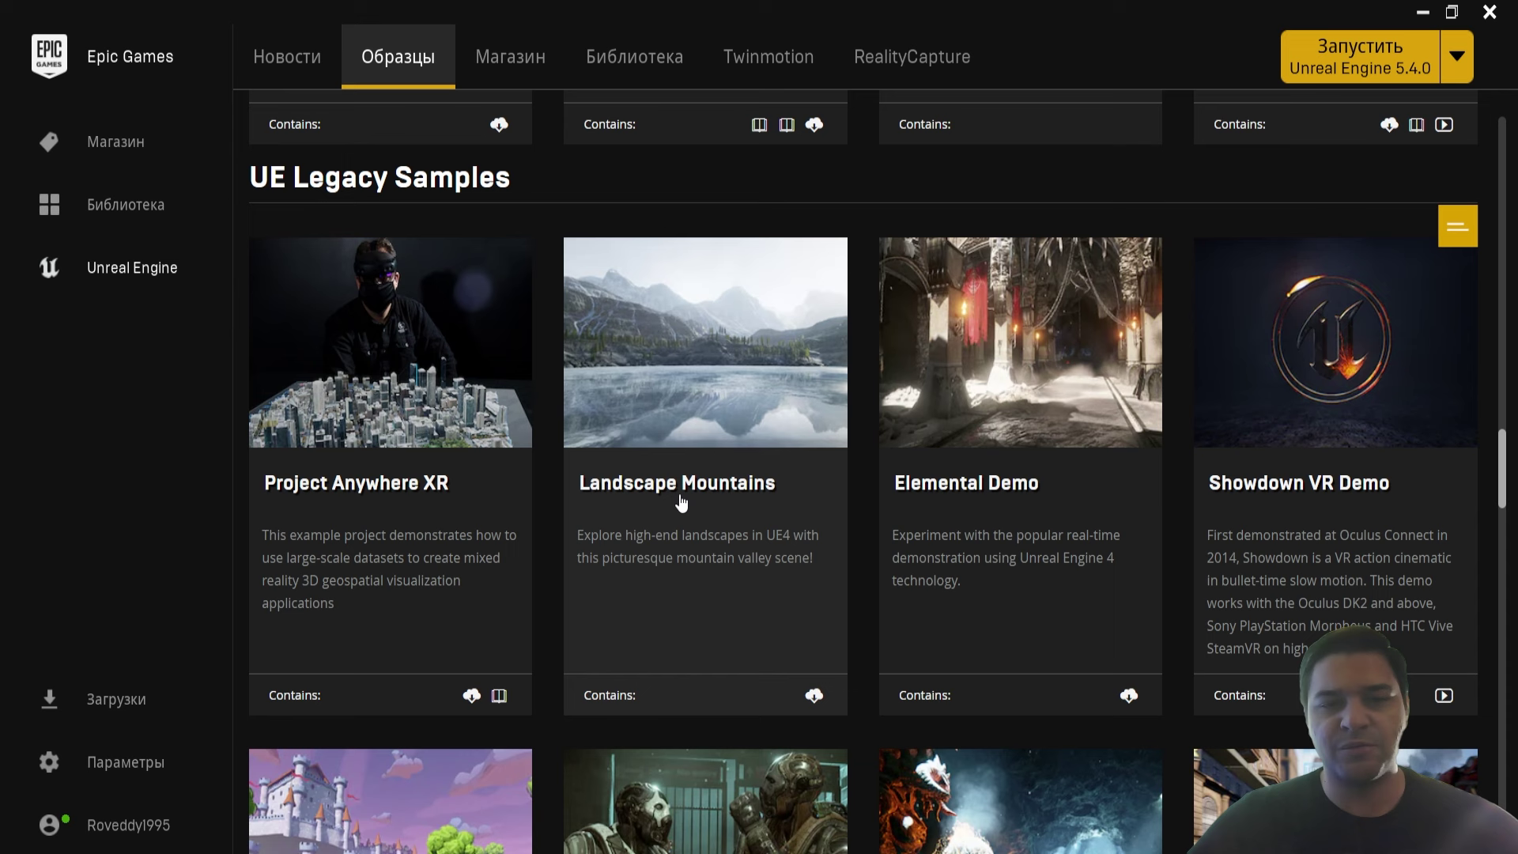
pyautogui.scroll(1, 680, 502)
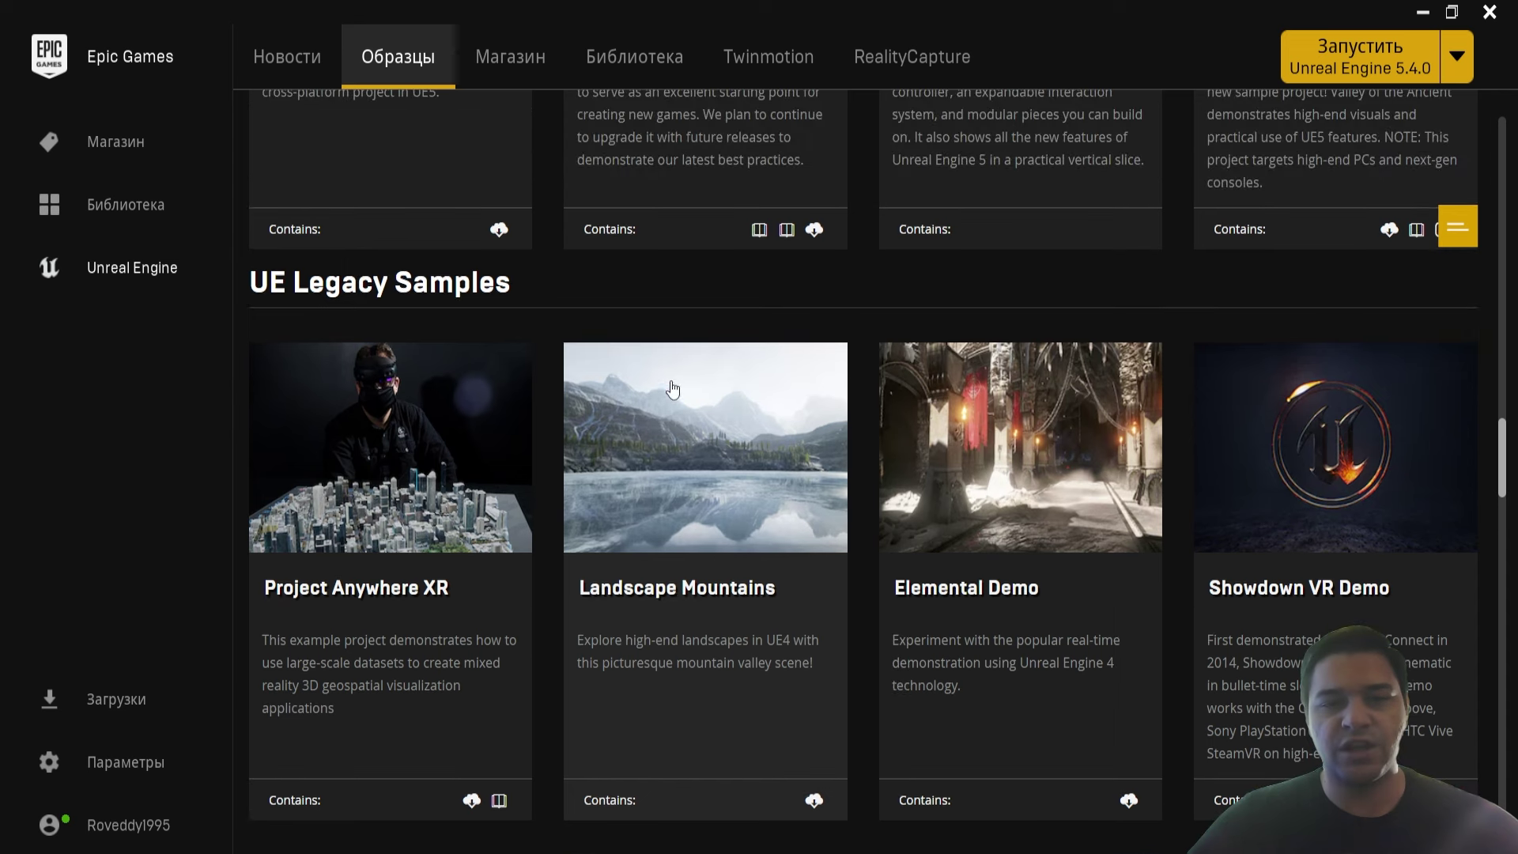
# - Open the Elemental Demo sample's details page and scroll through it
pyautogui.click(939, 473)
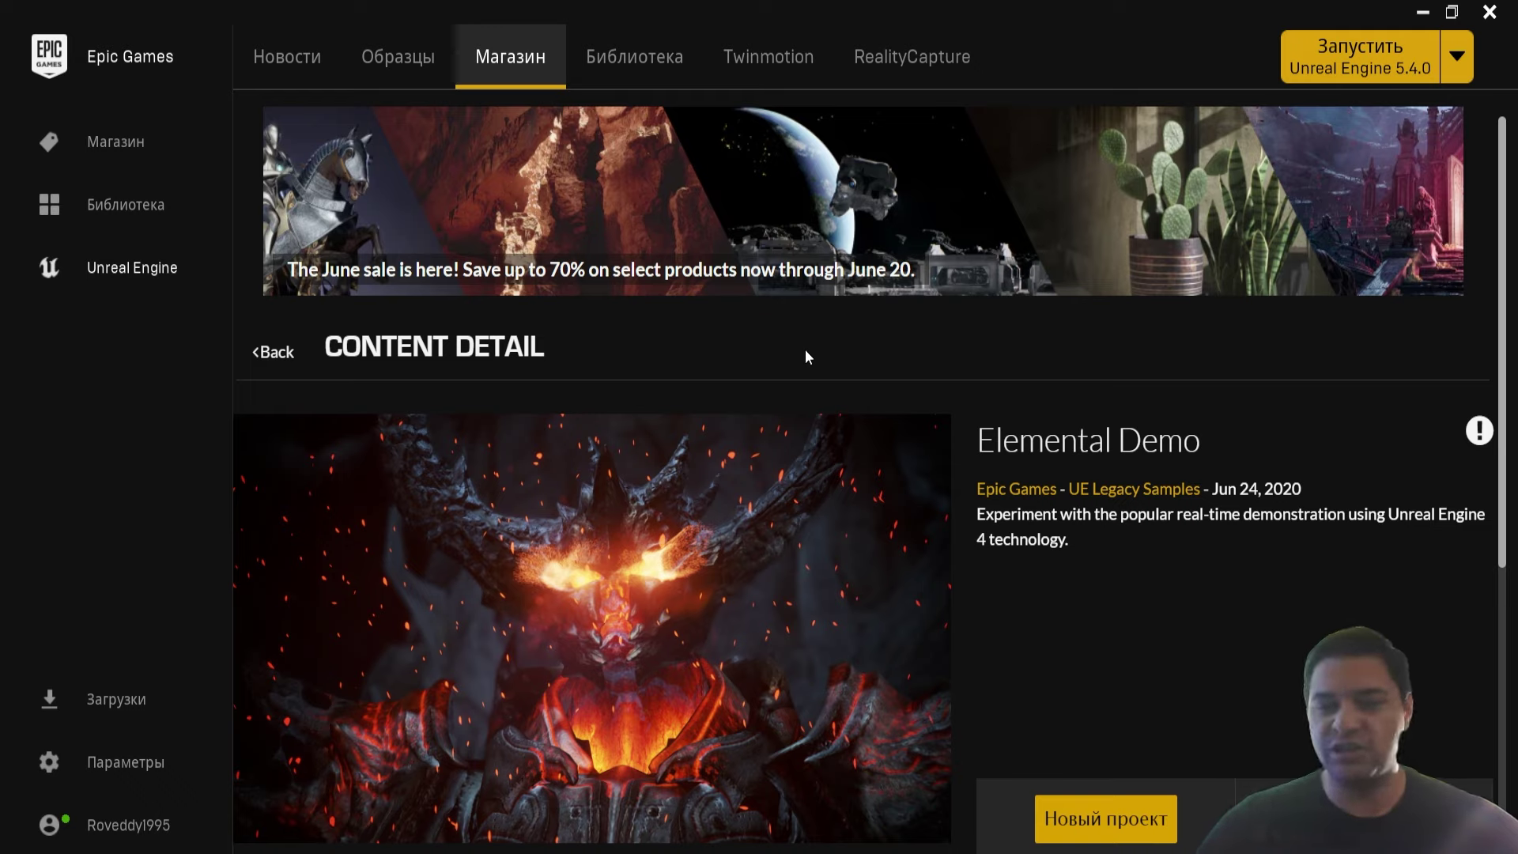
pyautogui.scroll(-1, 1012, 405)
pyautogui.scroll(-1, 1012, 498)
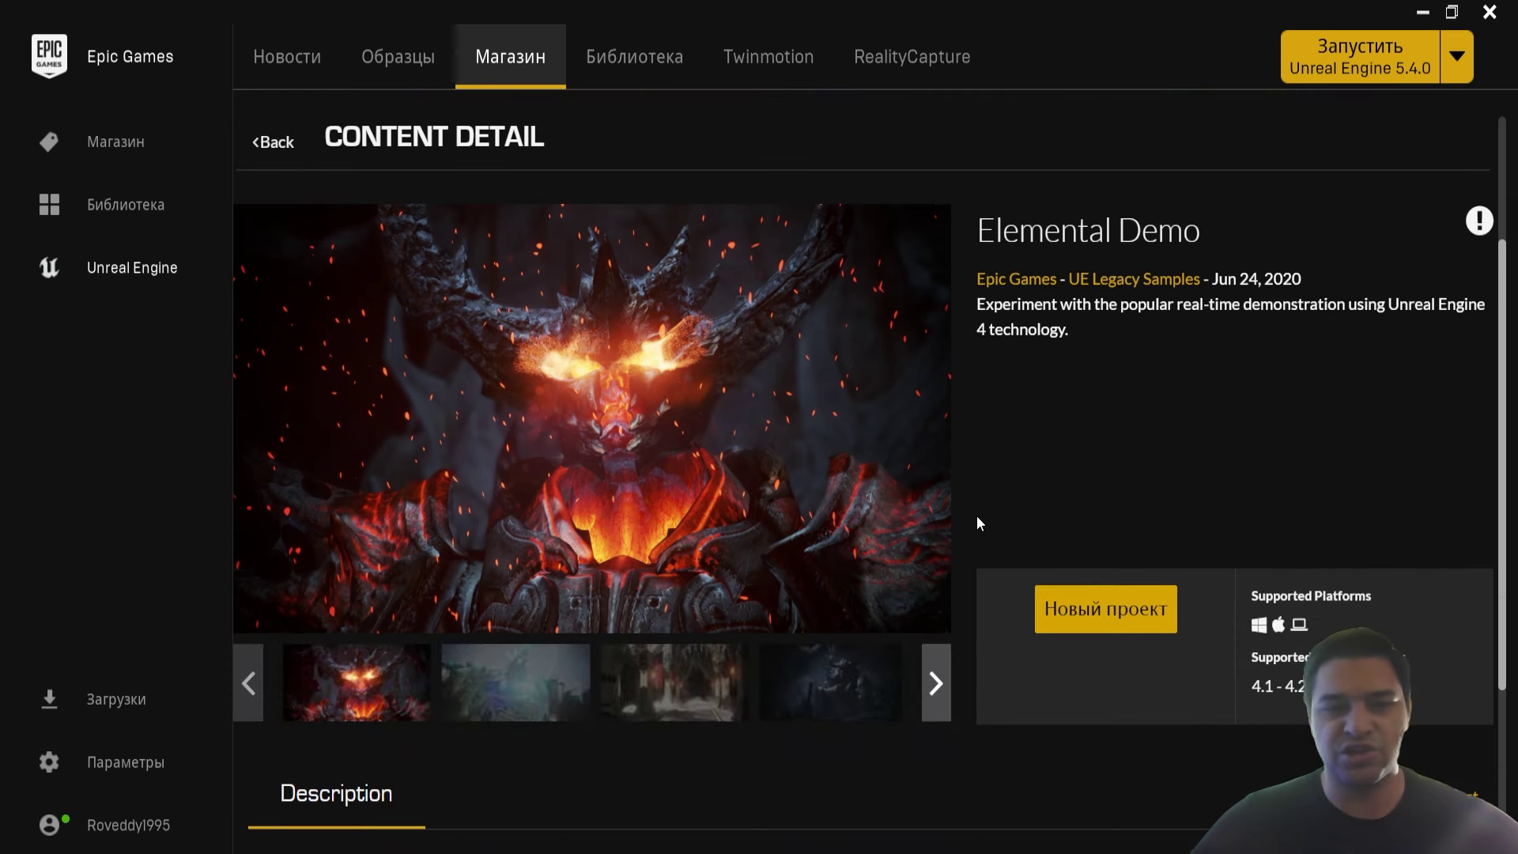
pyautogui.scroll(-1, 1008, 528)
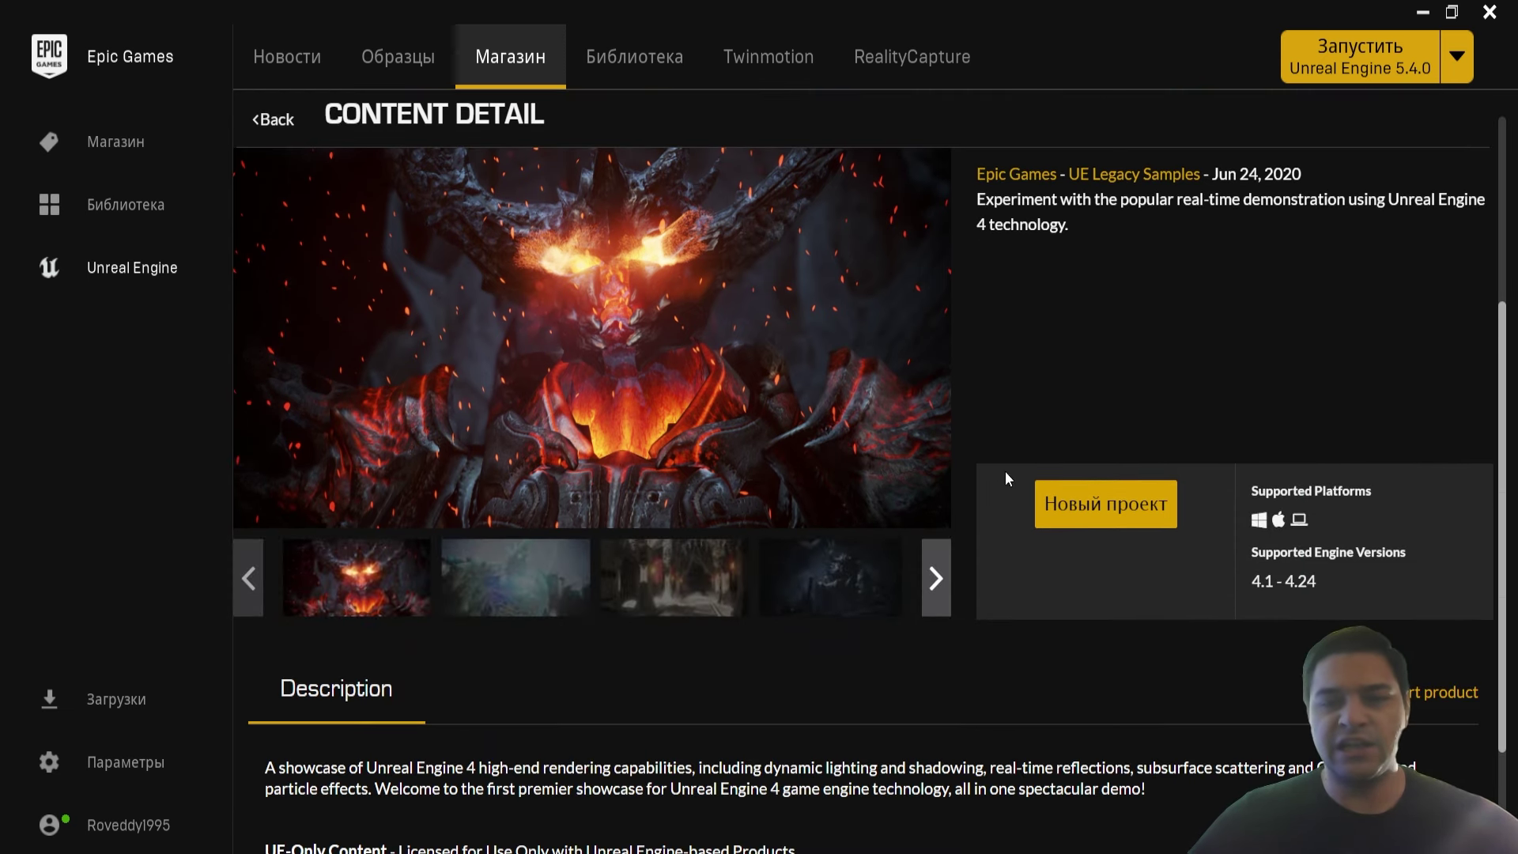
# - Start a new Elemental Demo project, set engine version 4.9, then cancel with Не создавать
pyautogui.click(1057, 507)
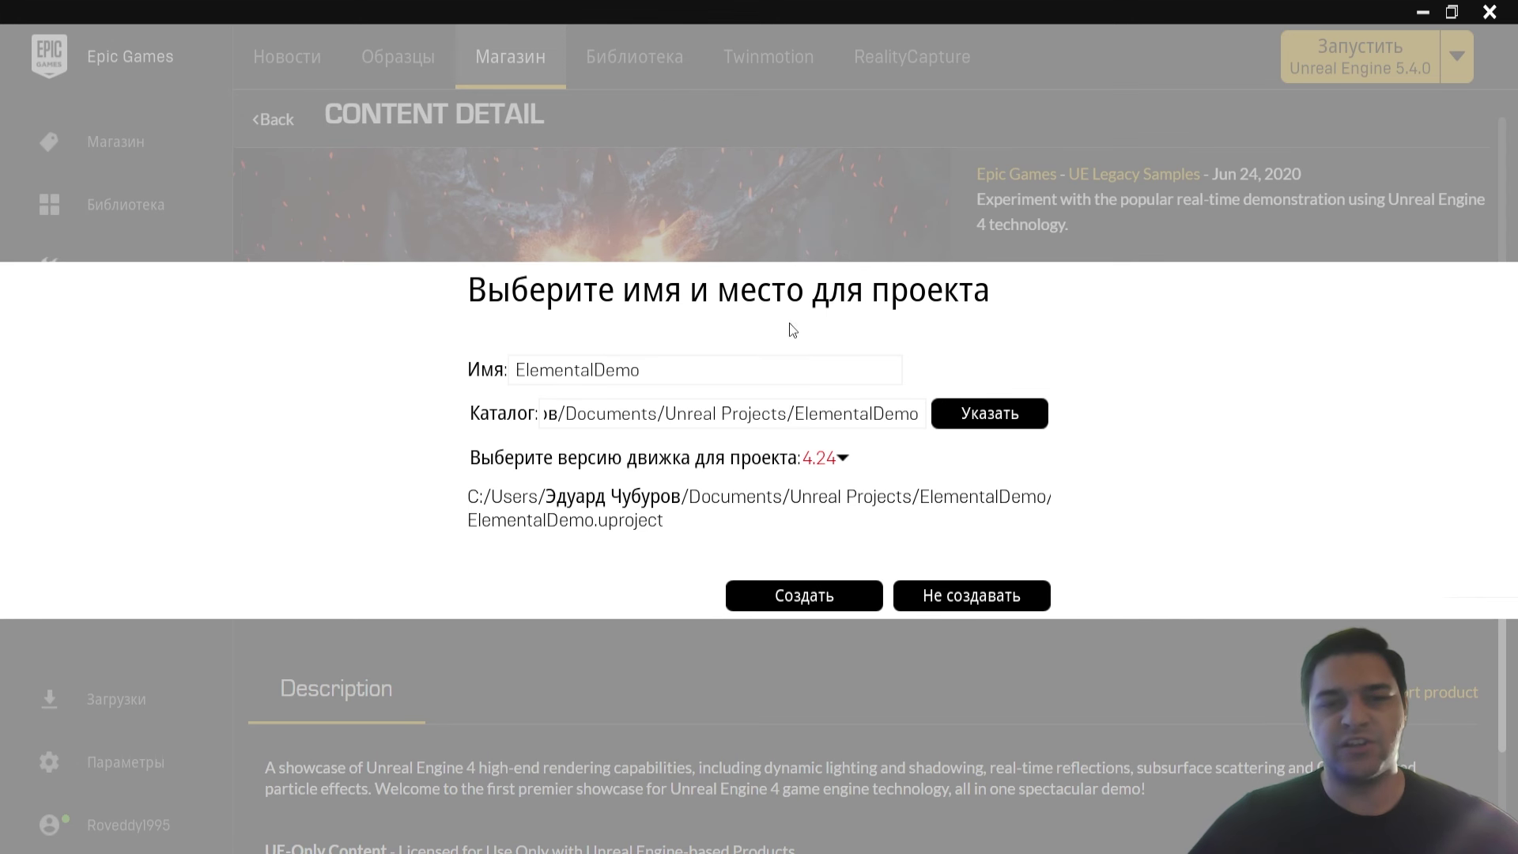
pyautogui.click(840, 458)
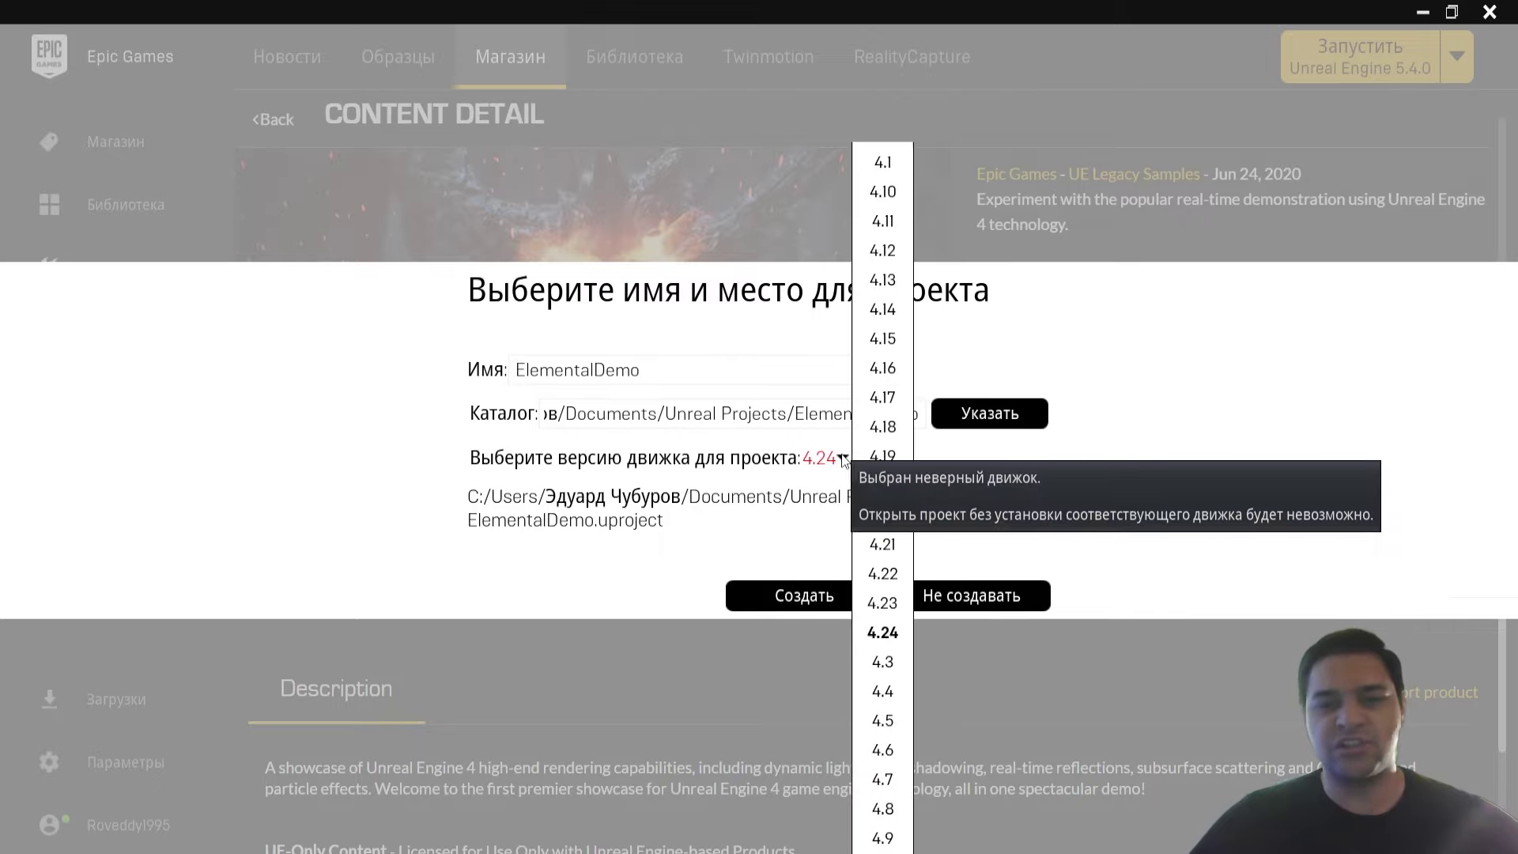
pyautogui.click(882, 837)
pyautogui.moveTo(837, 468)
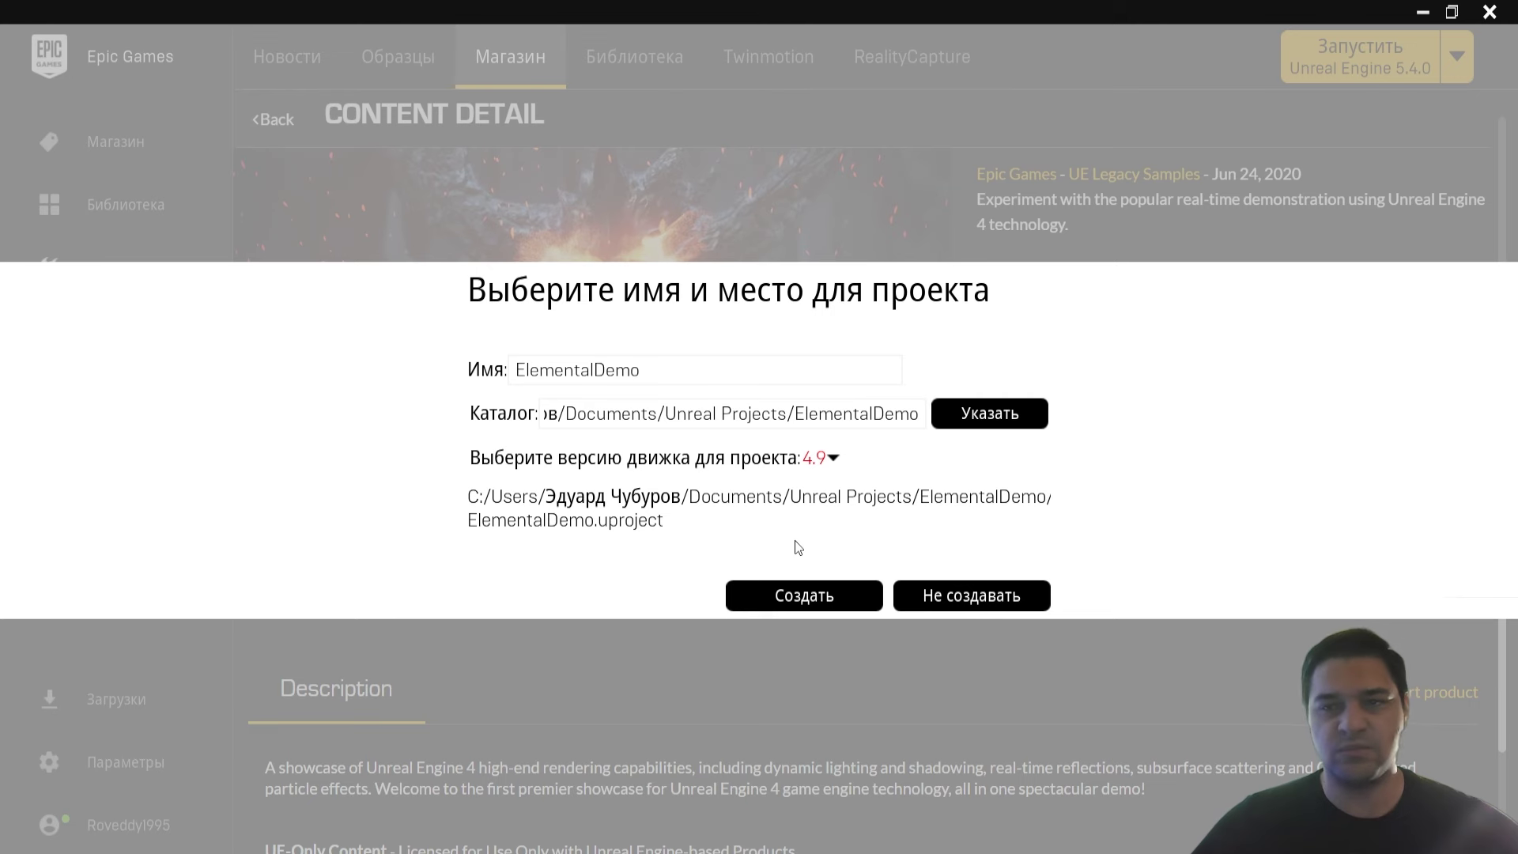
pyautogui.click(941, 595)
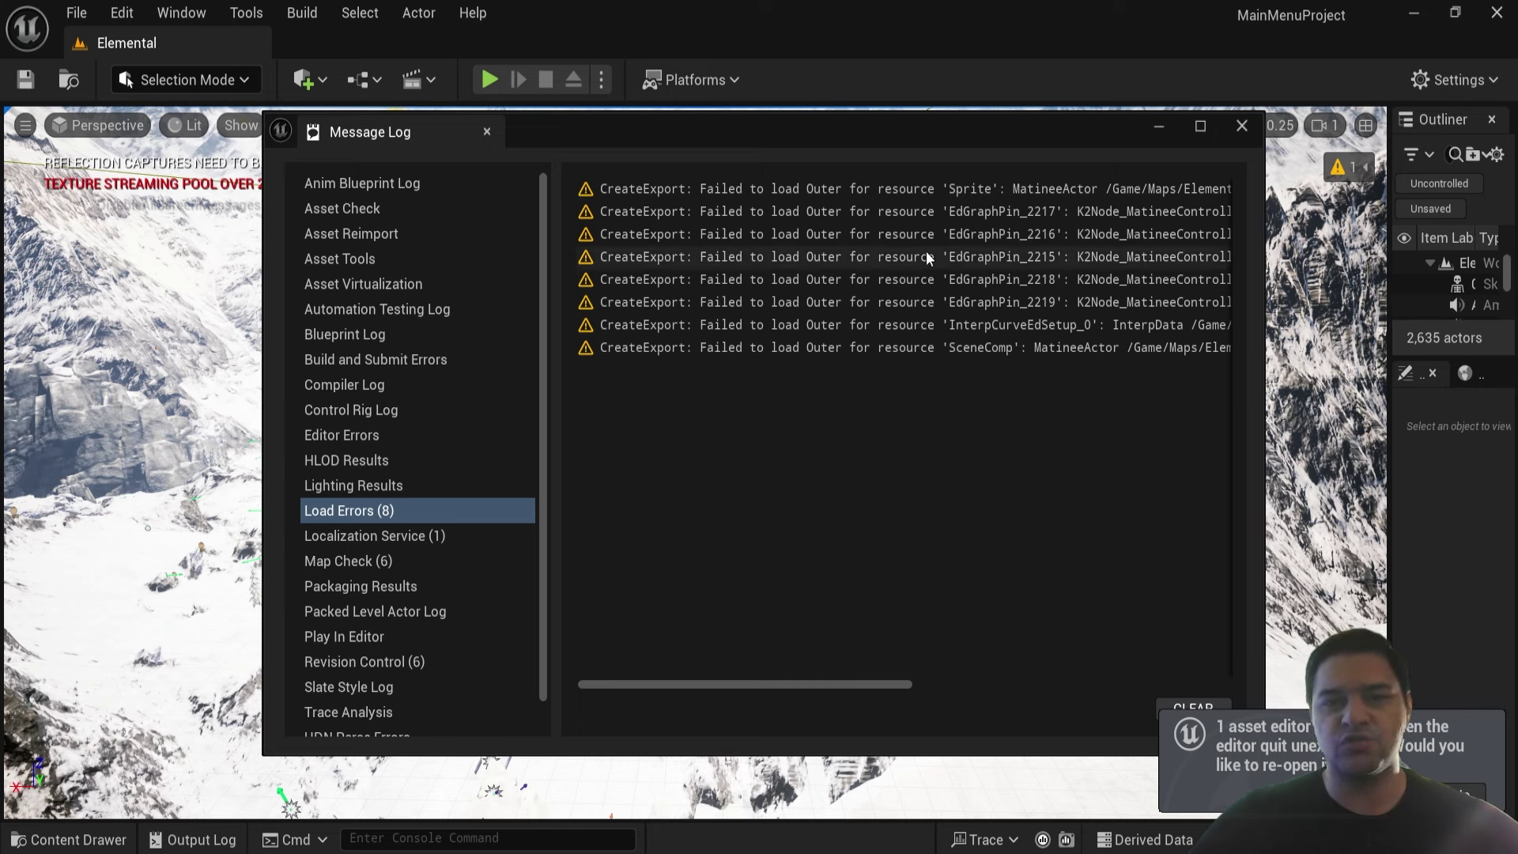
# - Close the load-errors log and fly the view past the castle and lava slopes
pyautogui.click(1242, 128)
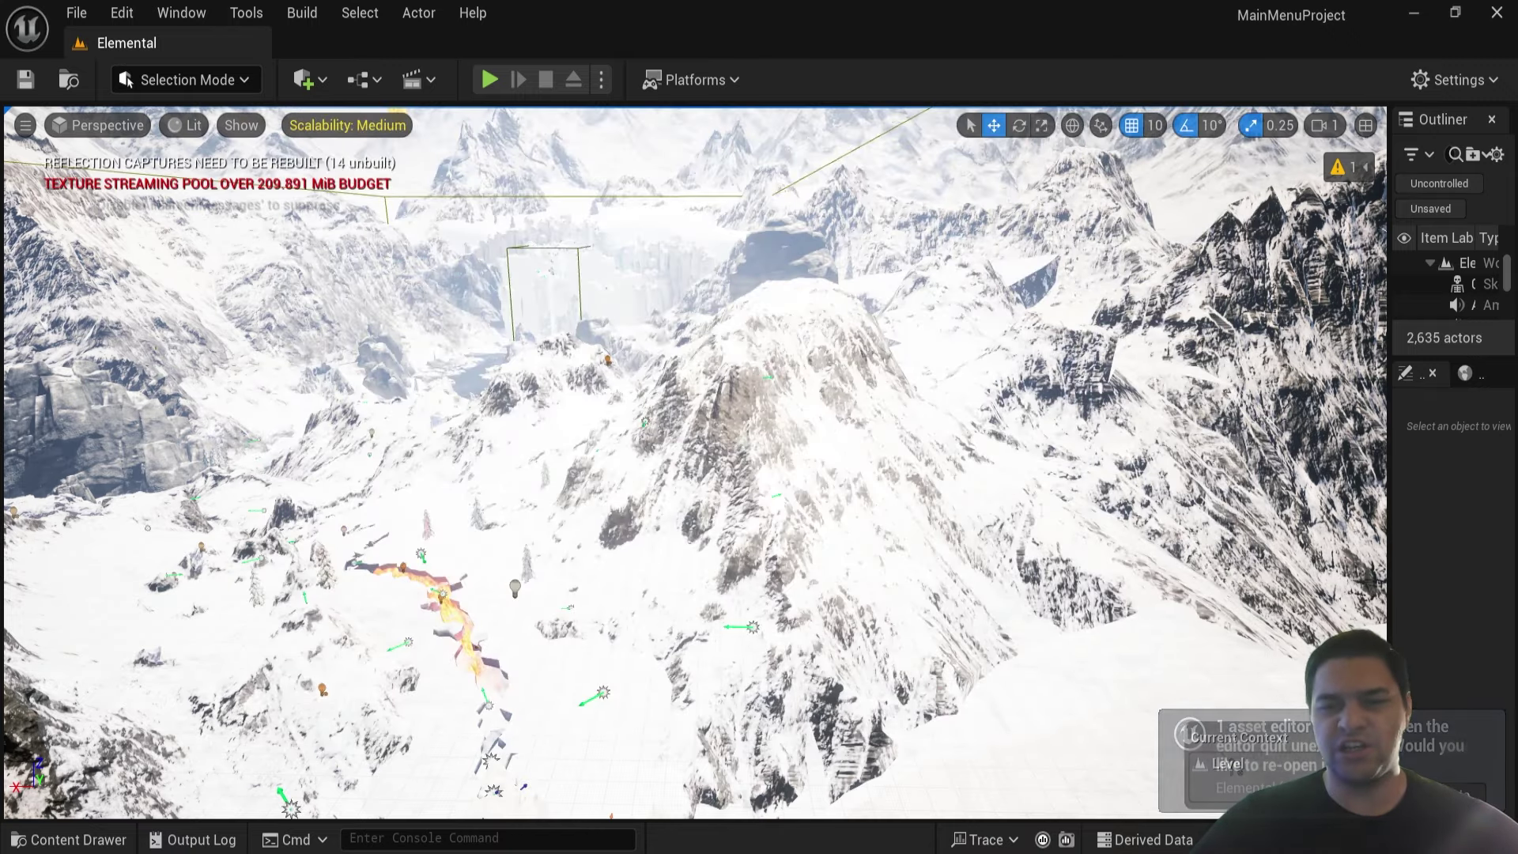
pyautogui.press('Up')
pyautogui.press('Up')
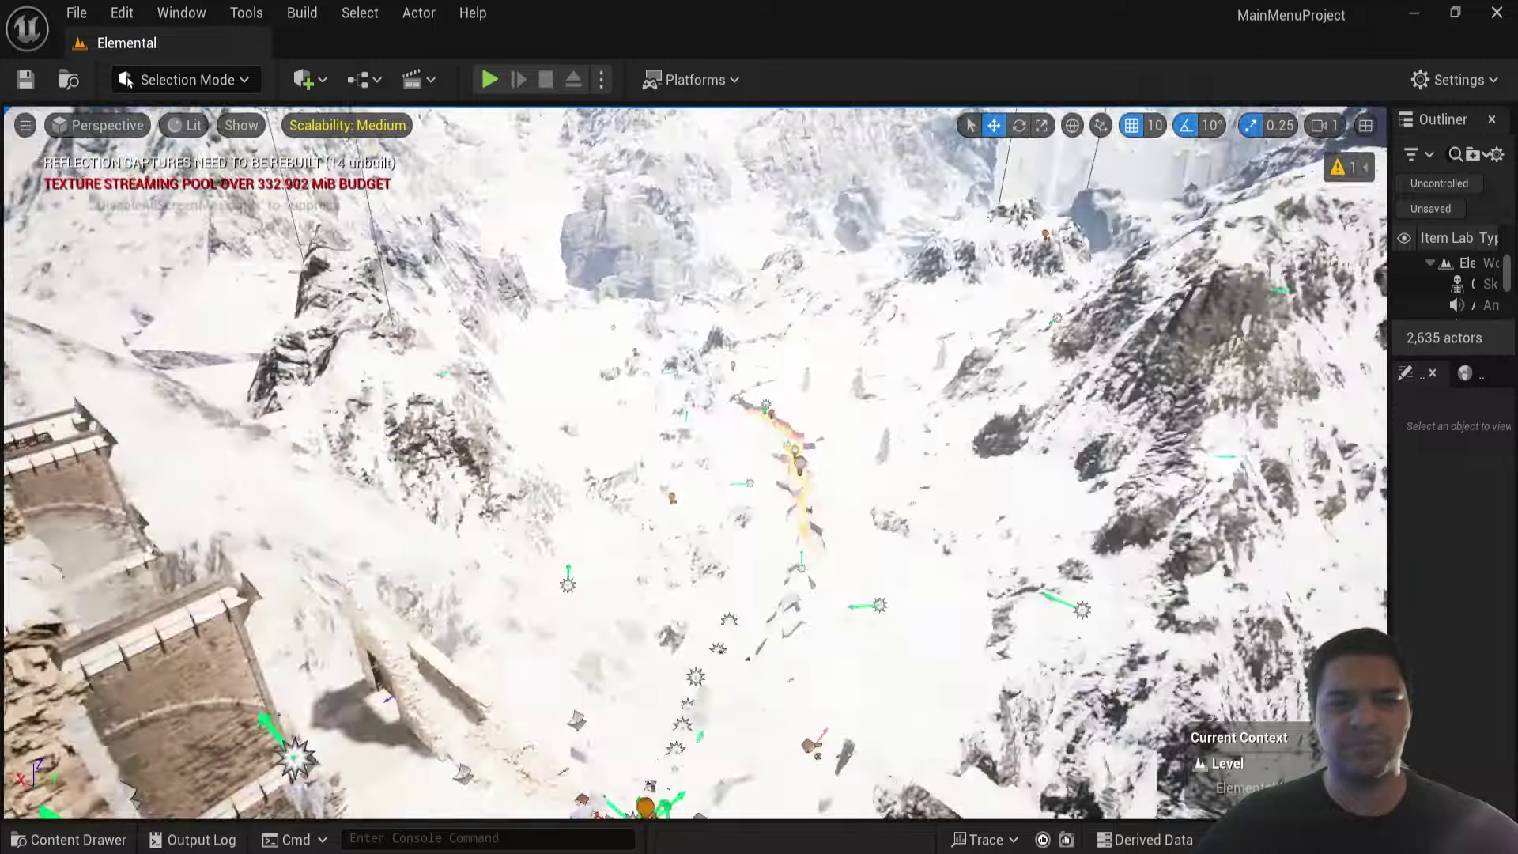
pyautogui.press('Up')
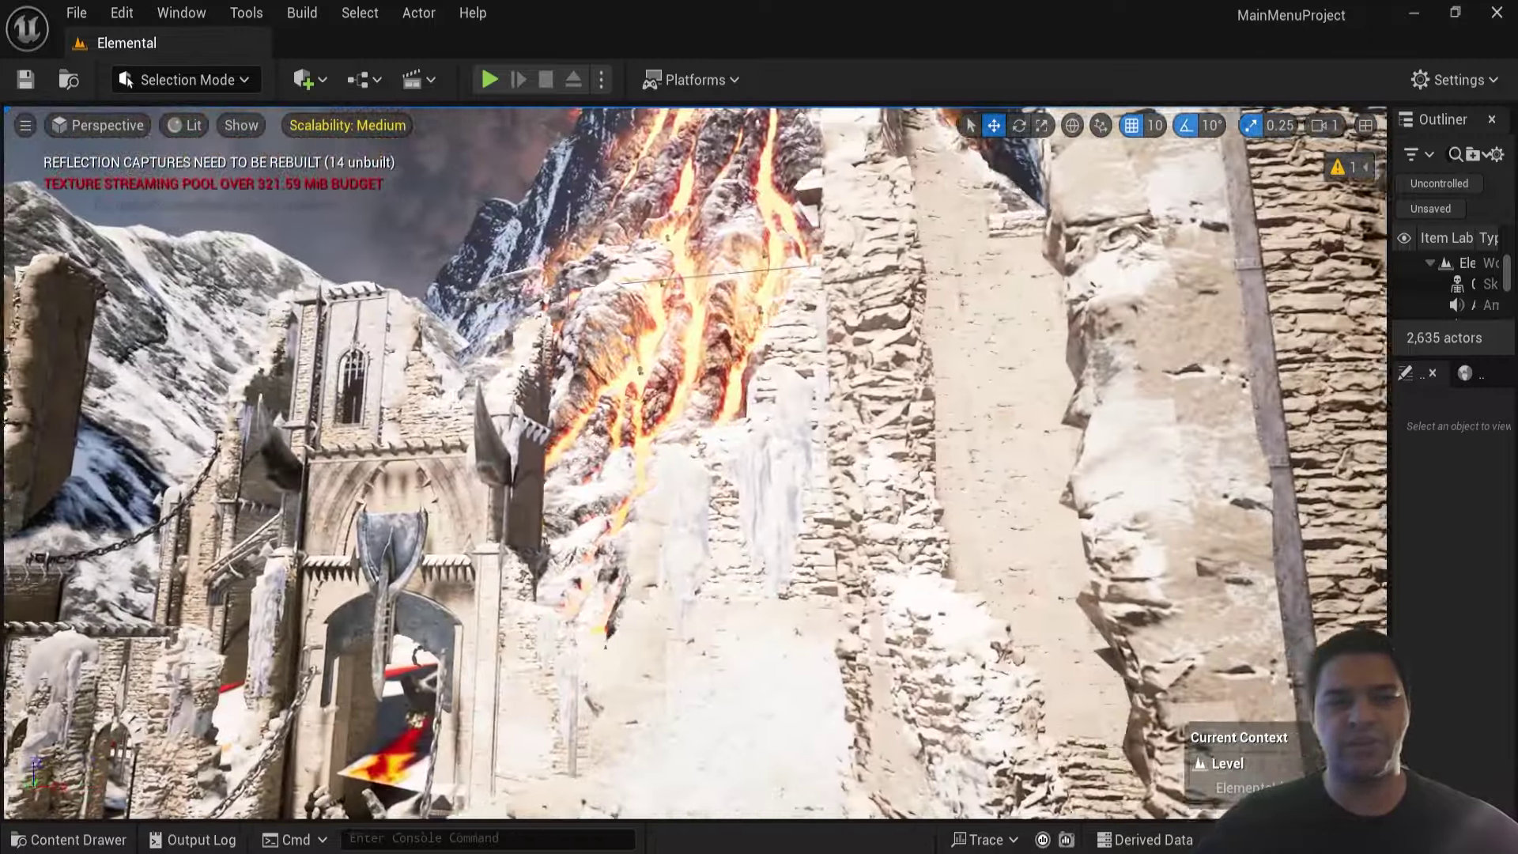
pyautogui.moveTo(93, 112); pyautogui.dragTo(93, 111, button='right')
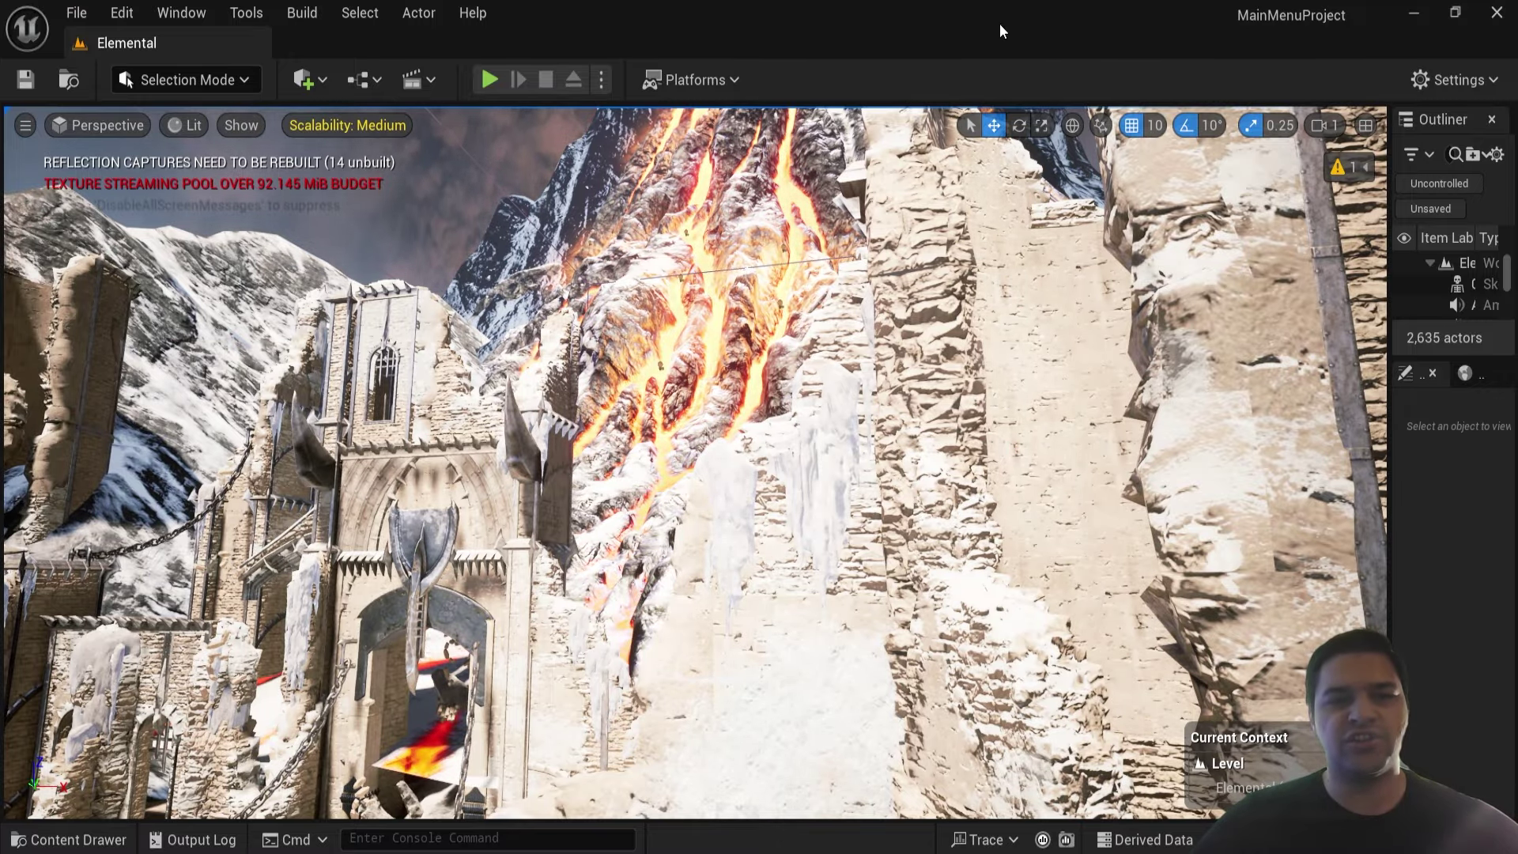
pyautogui.moveTo(718, 389); pyautogui.dragTo(718, 389, button='right')
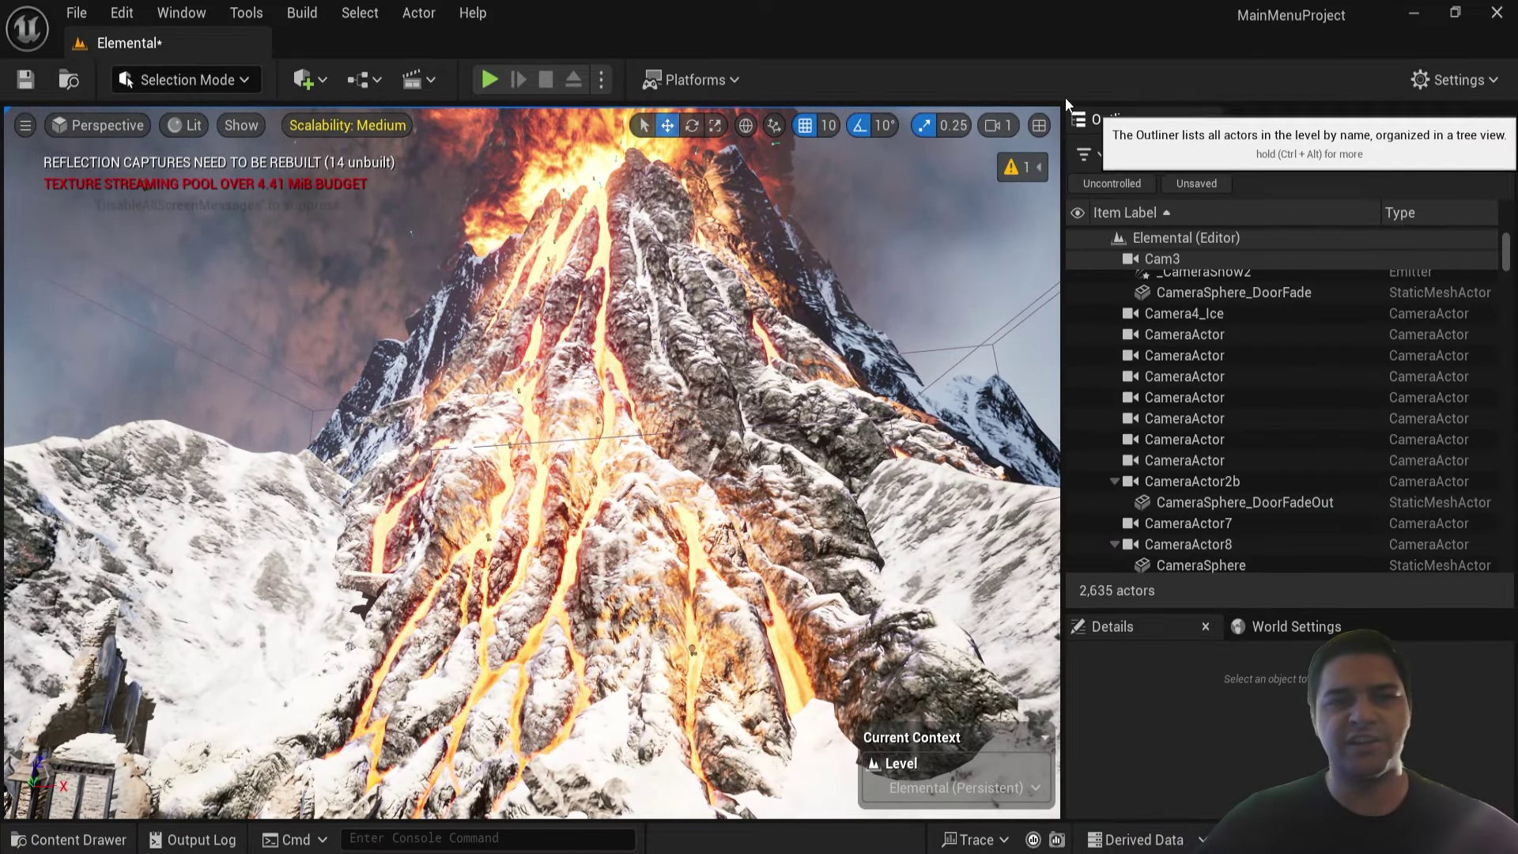
# - Filter the Outliner by the name 'Camera'
pyautogui.click(173, 12)
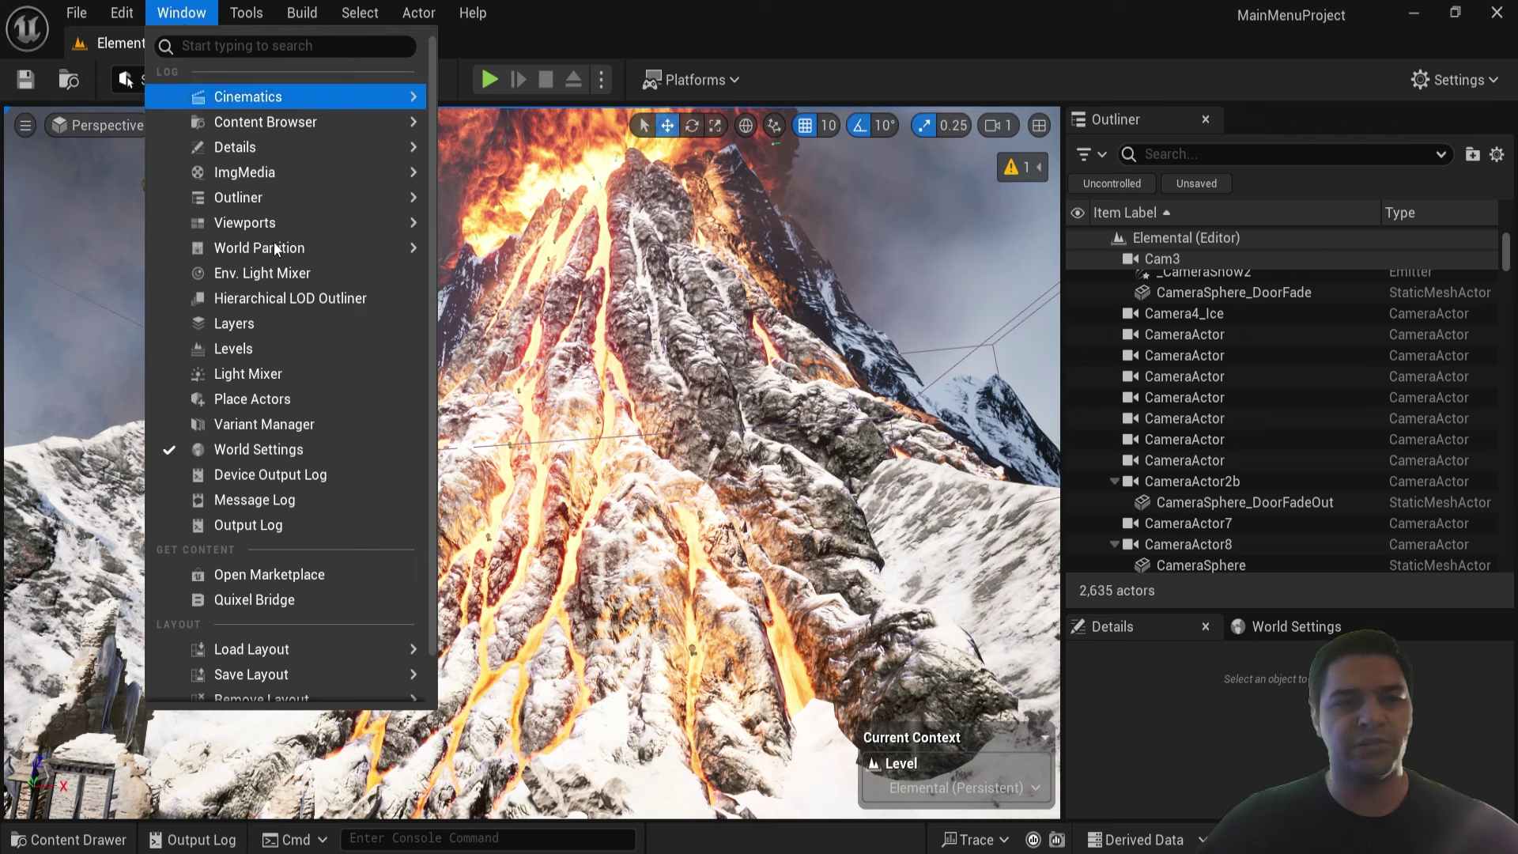
pyautogui.moveTo(274, 201)
pyautogui.click(846, 8)
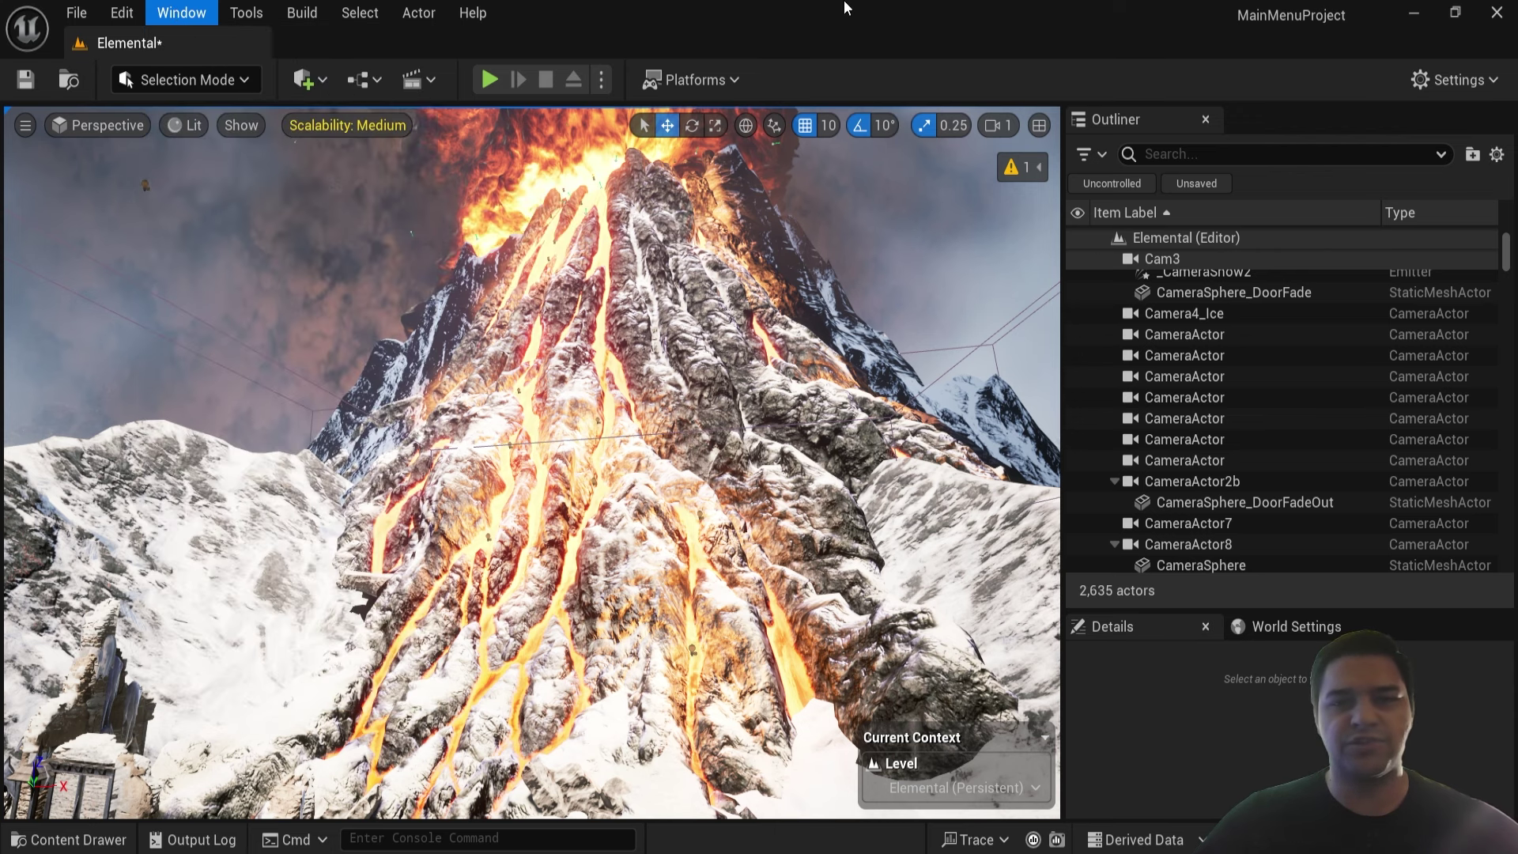
pyautogui.click(1219, 148)
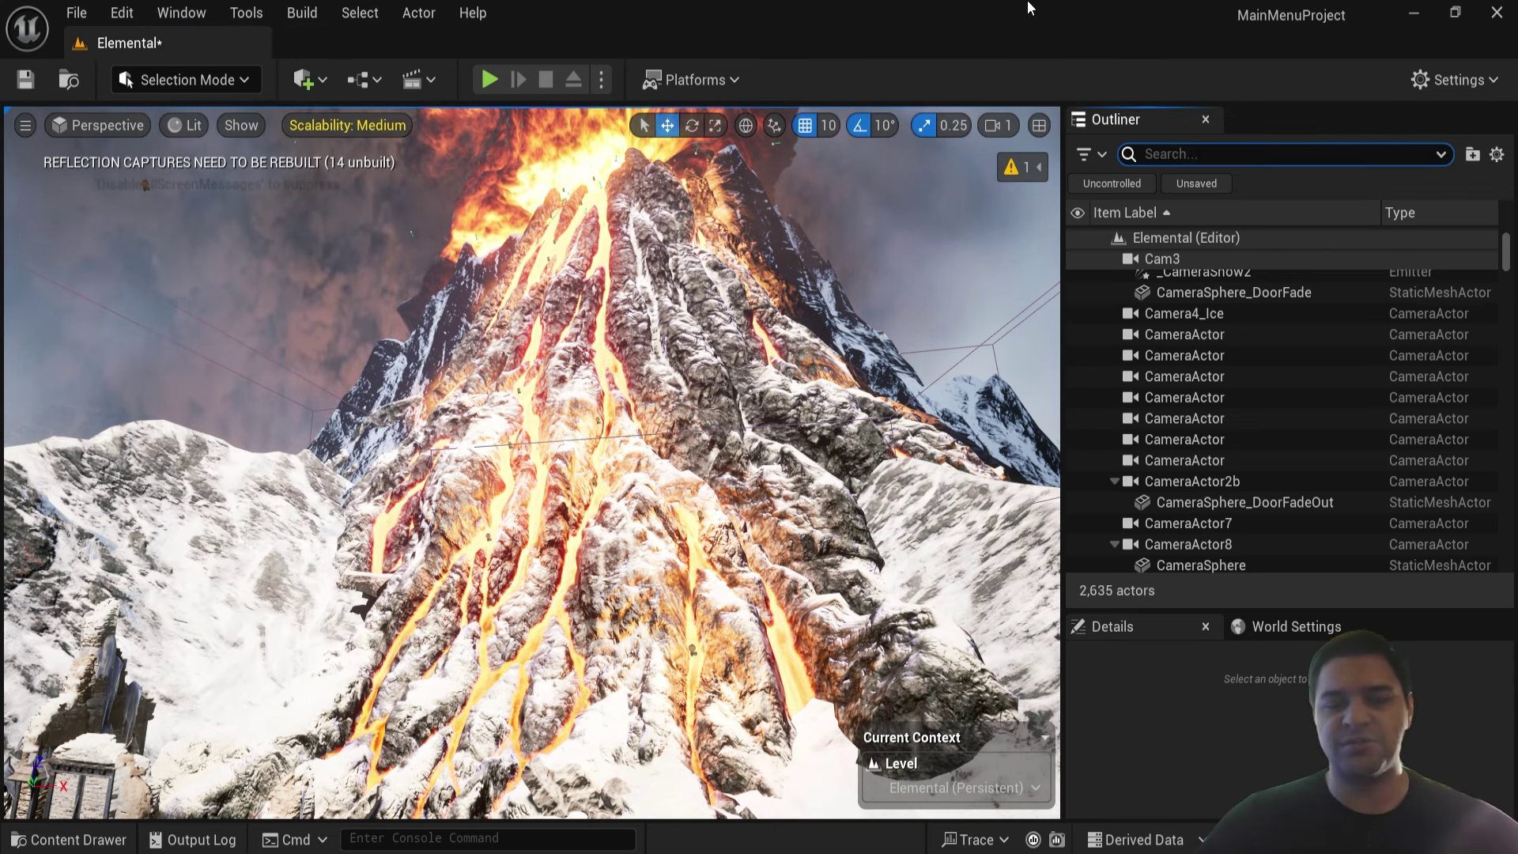
pyautogui.write('Camera')
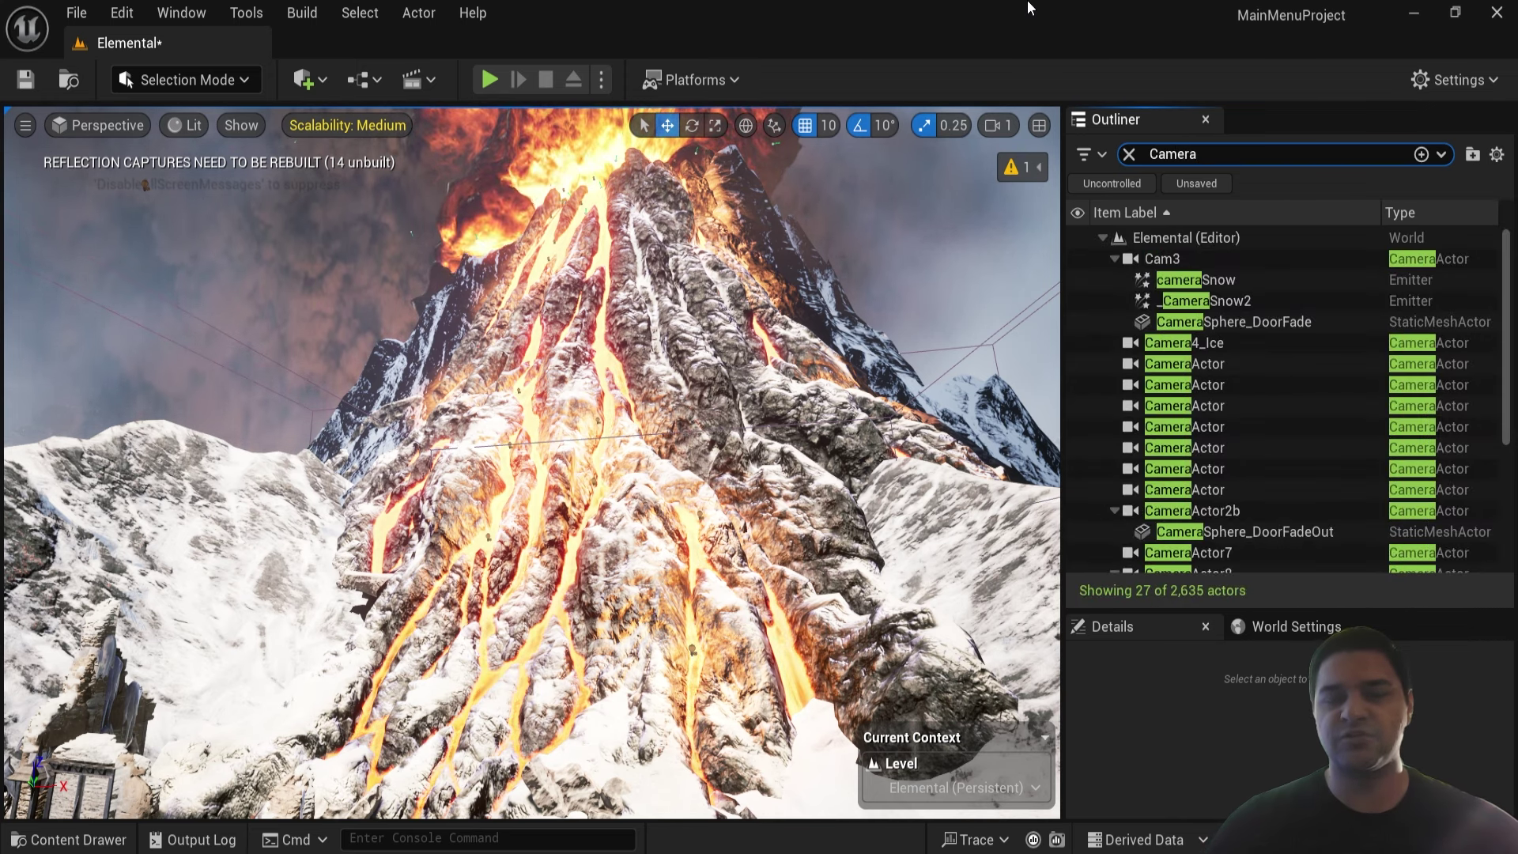
# - Select all 27 camera results from Cam3 to the last and delete them
pyautogui.click(1162, 259)
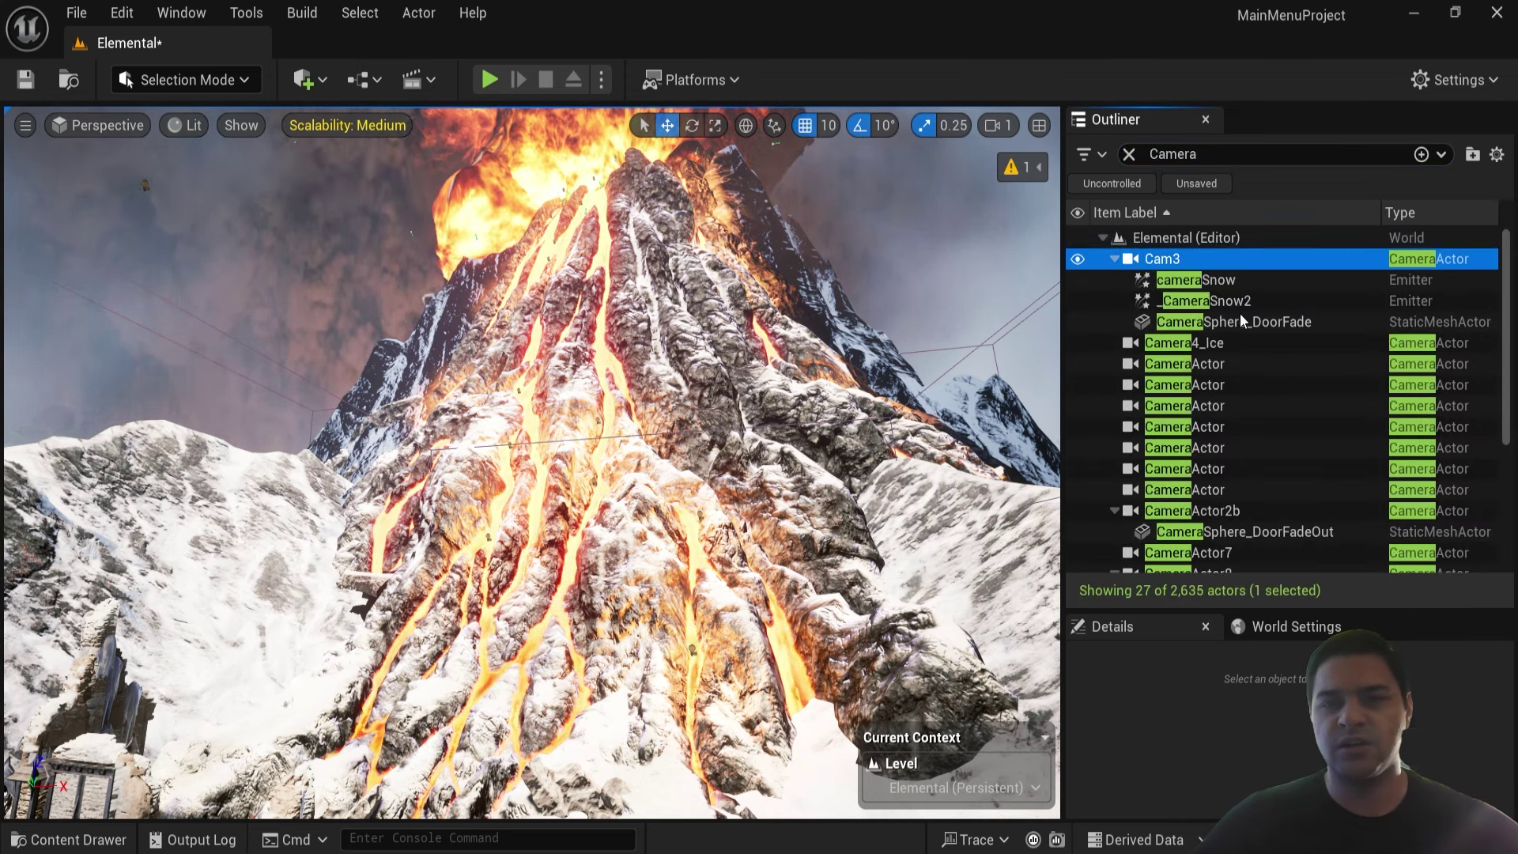
pyautogui.scroll(-4, 1231, 498)
pyautogui.keyDown('shift'); pyautogui.click(1201, 562); pyautogui.keyUp('shift')
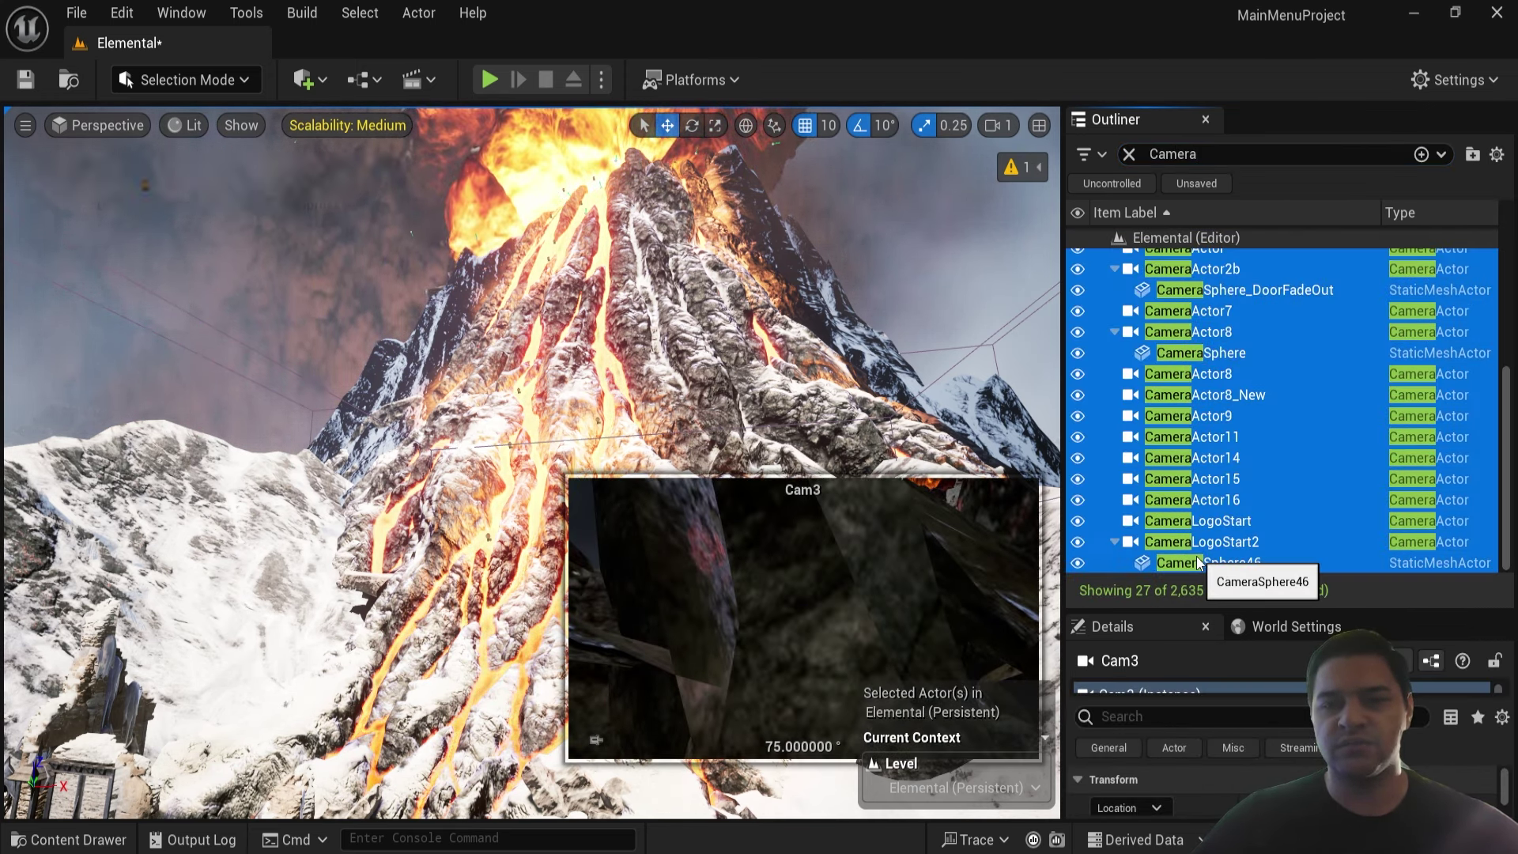
pyautogui.press('Delete')
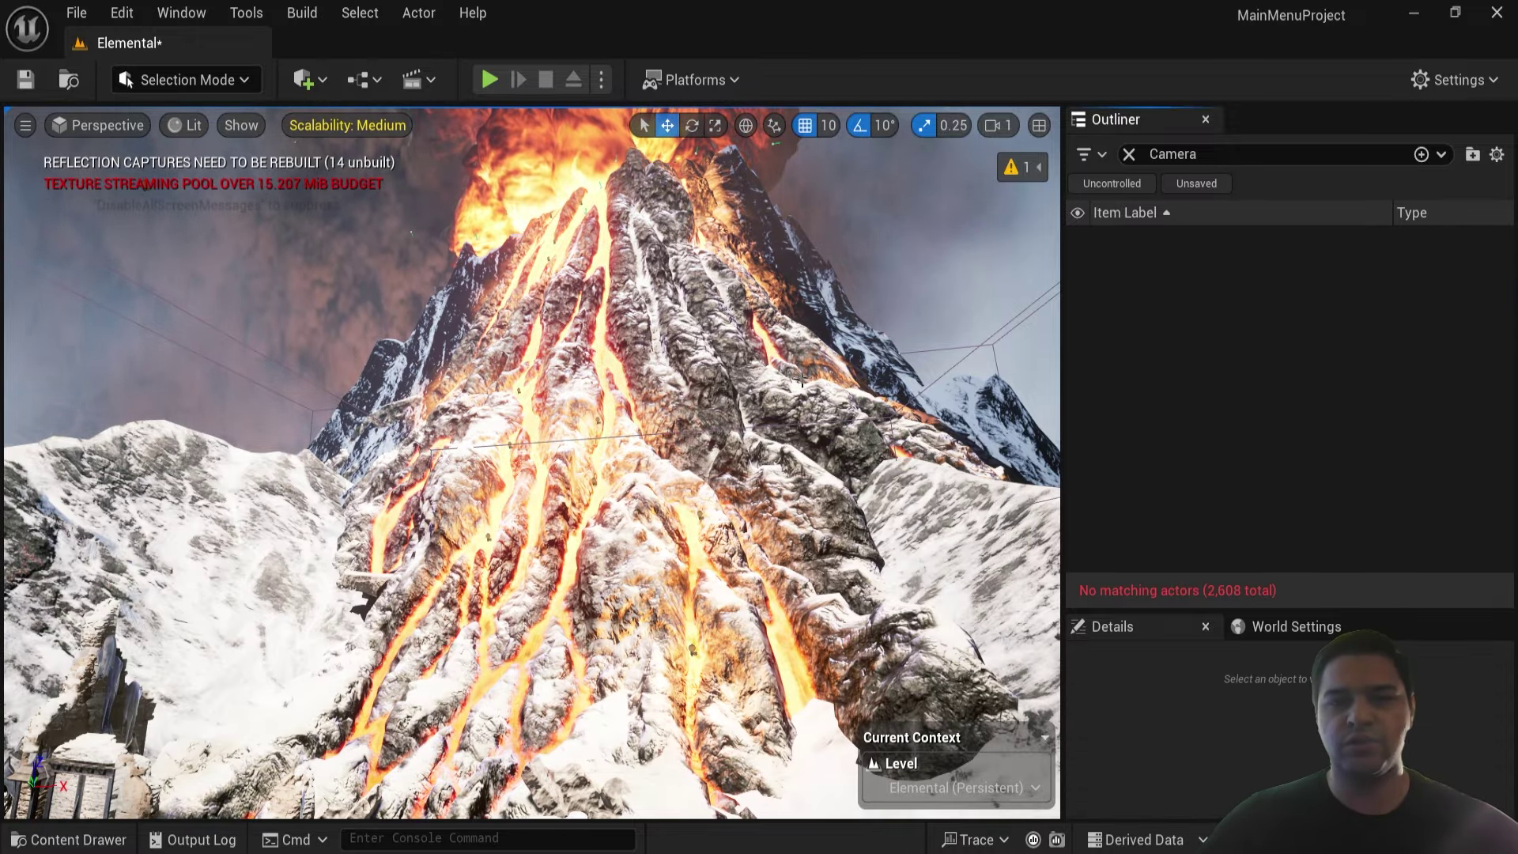
pyautogui.moveTo(800, 382); pyautogui.dragTo(801, 382, button='right')
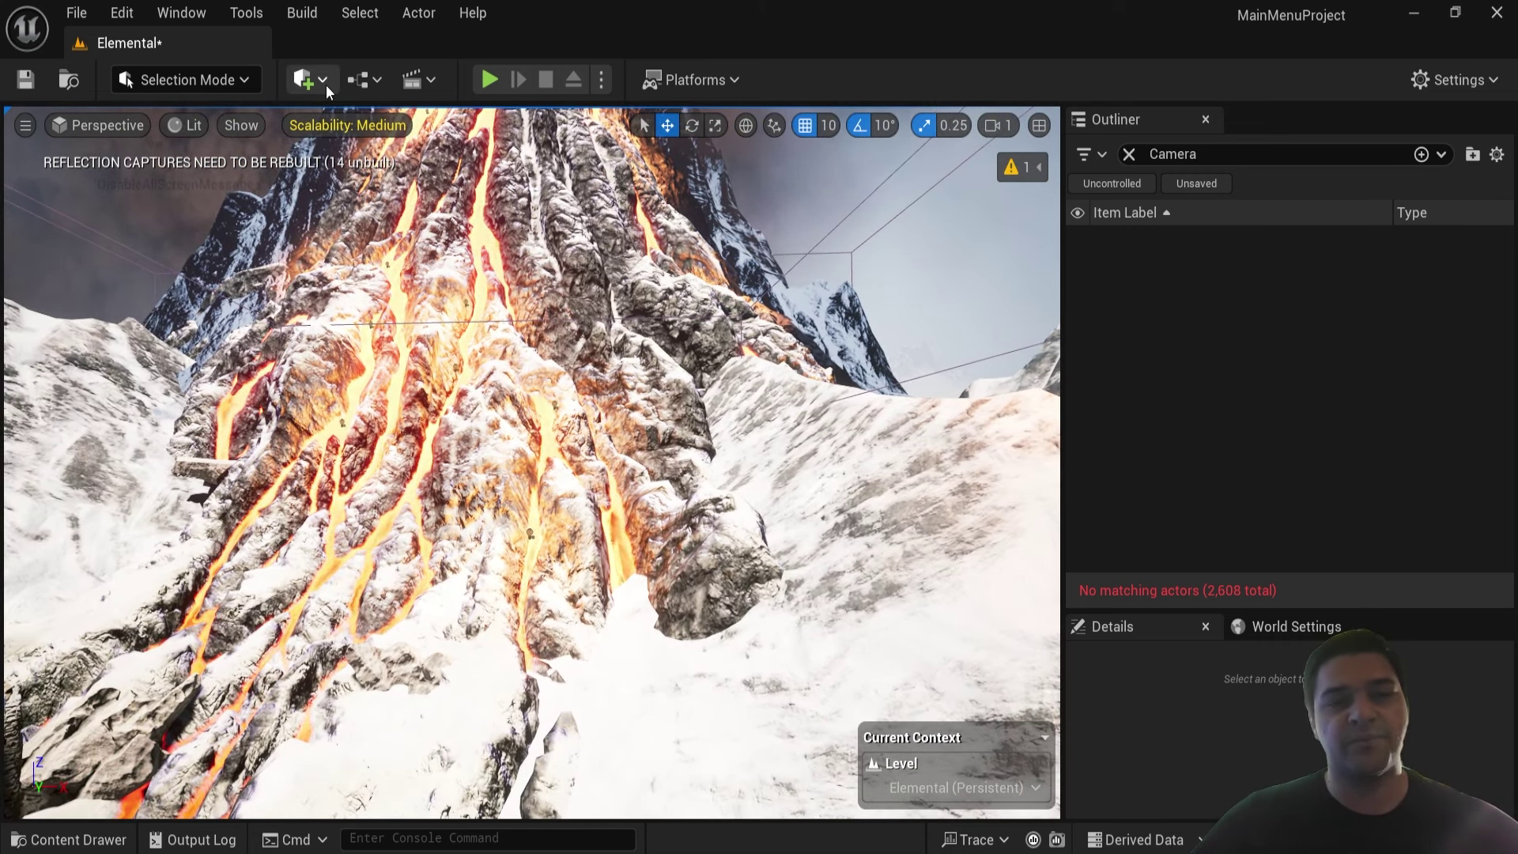
# - Place a new Camera actor in the level from the quick-add list
pyautogui.click(325, 84)
pyautogui.write('Ca')
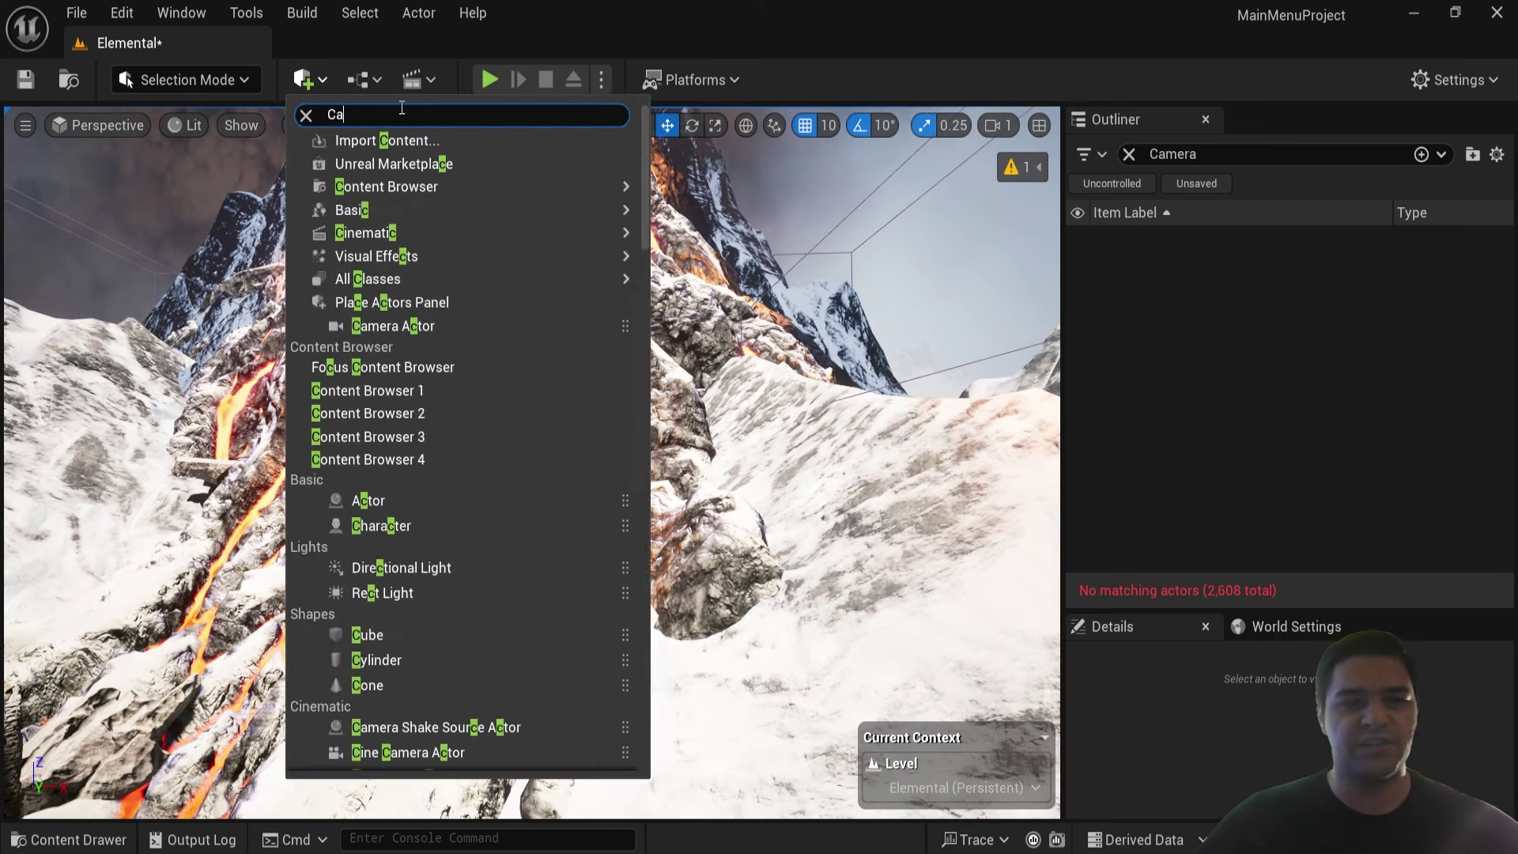
pyautogui.write('mera')
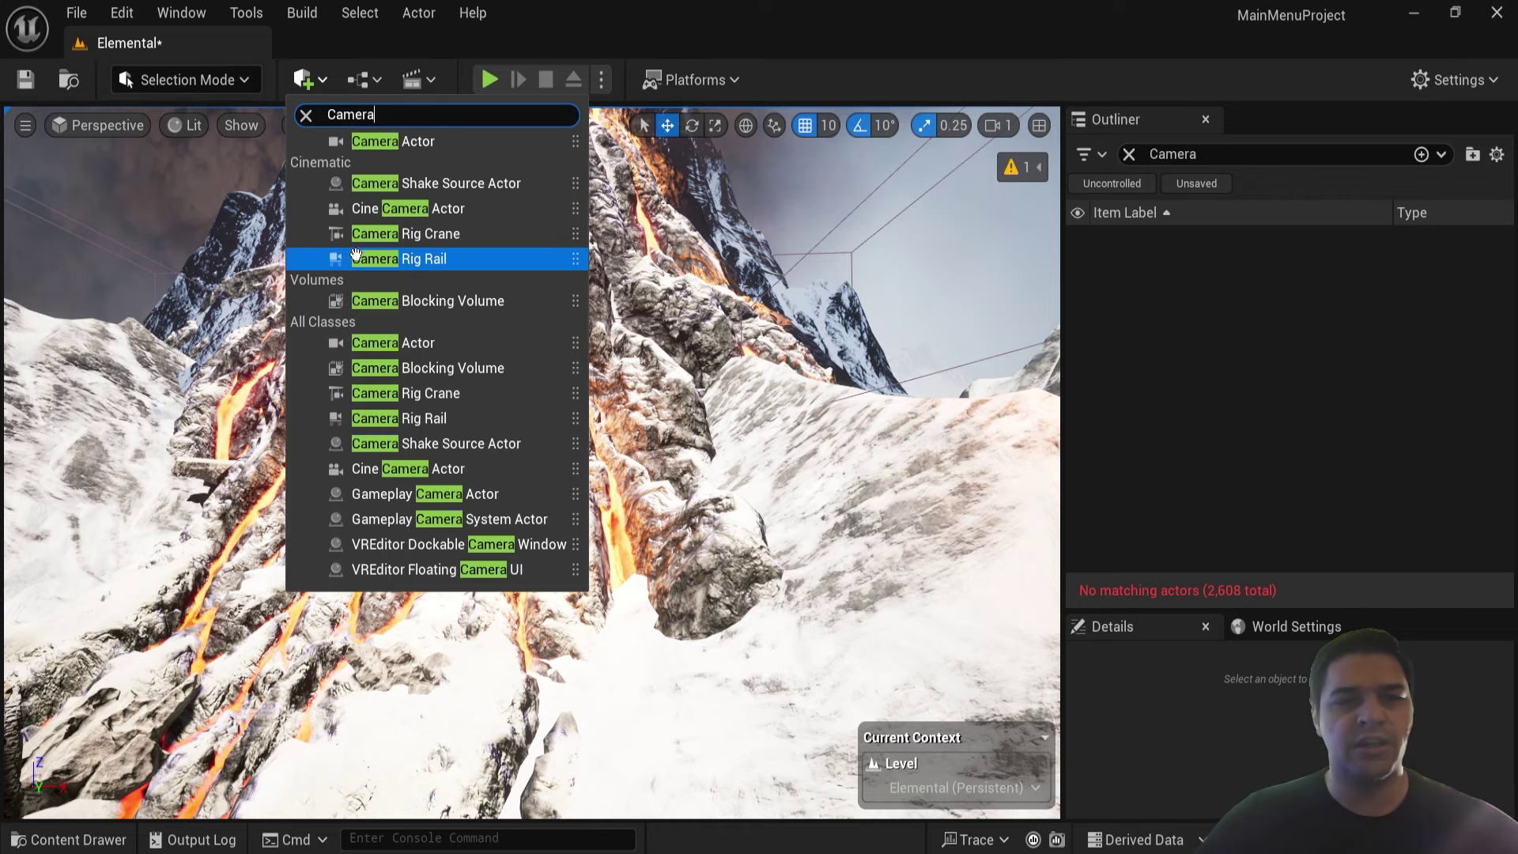
pyautogui.click(400, 343)
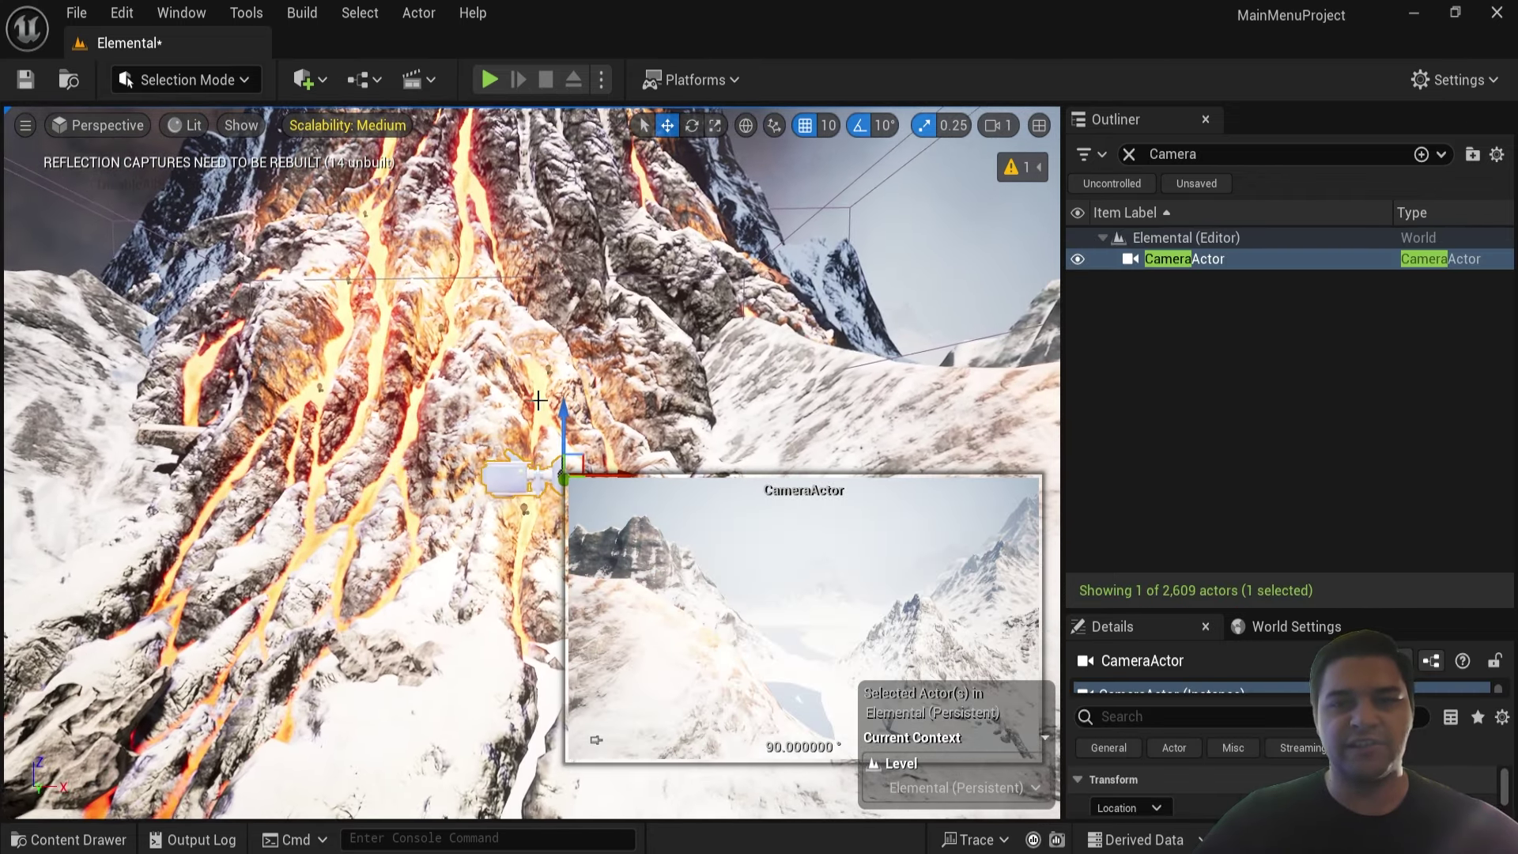
# - Rename the CameraActor to MainMenuCamera
pyautogui.click(1160, 264)
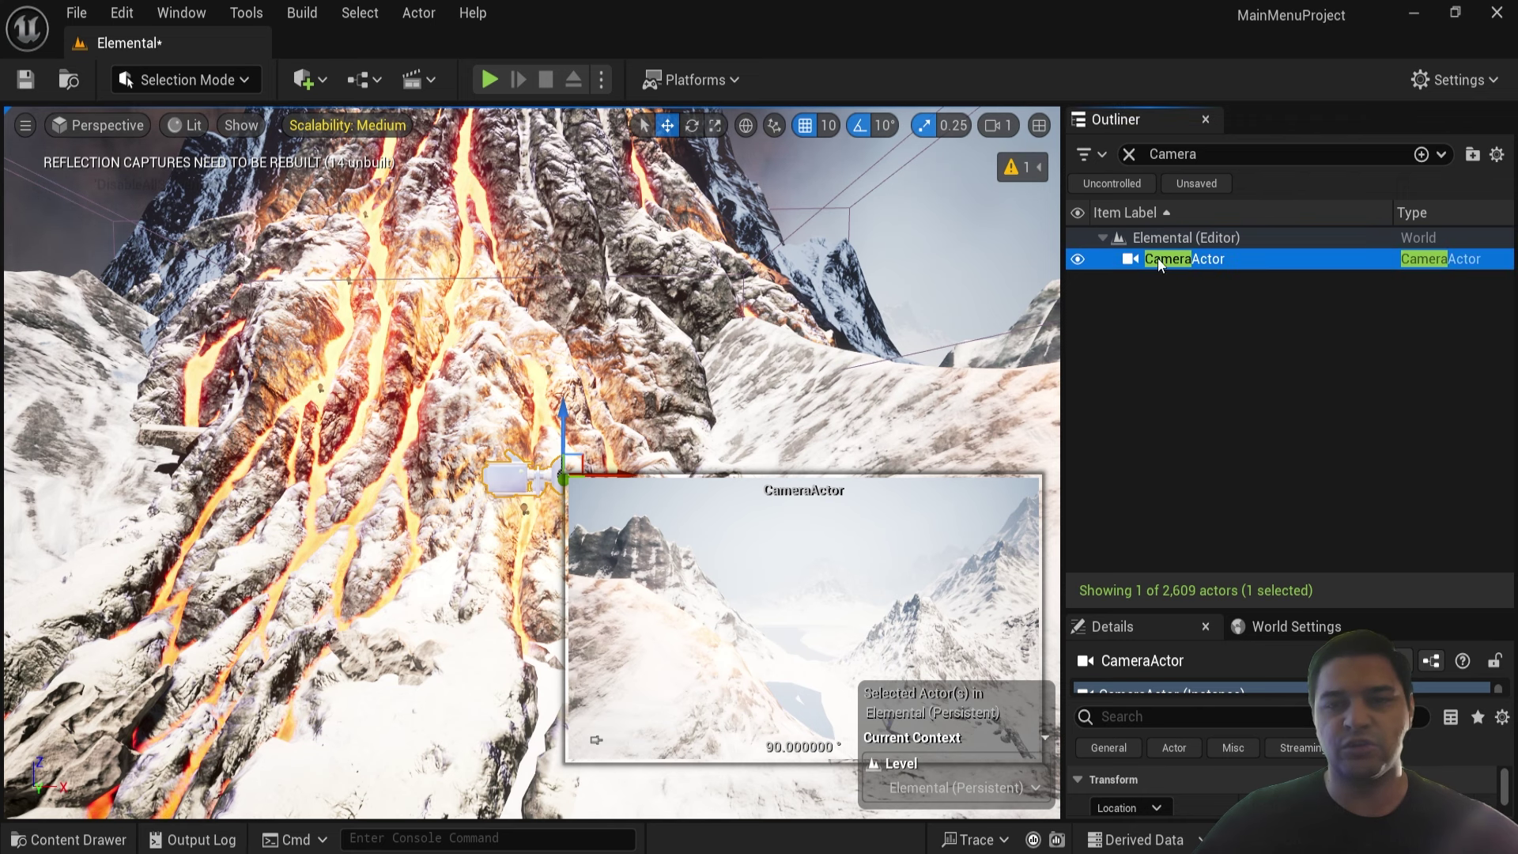
pyautogui.press('F2')
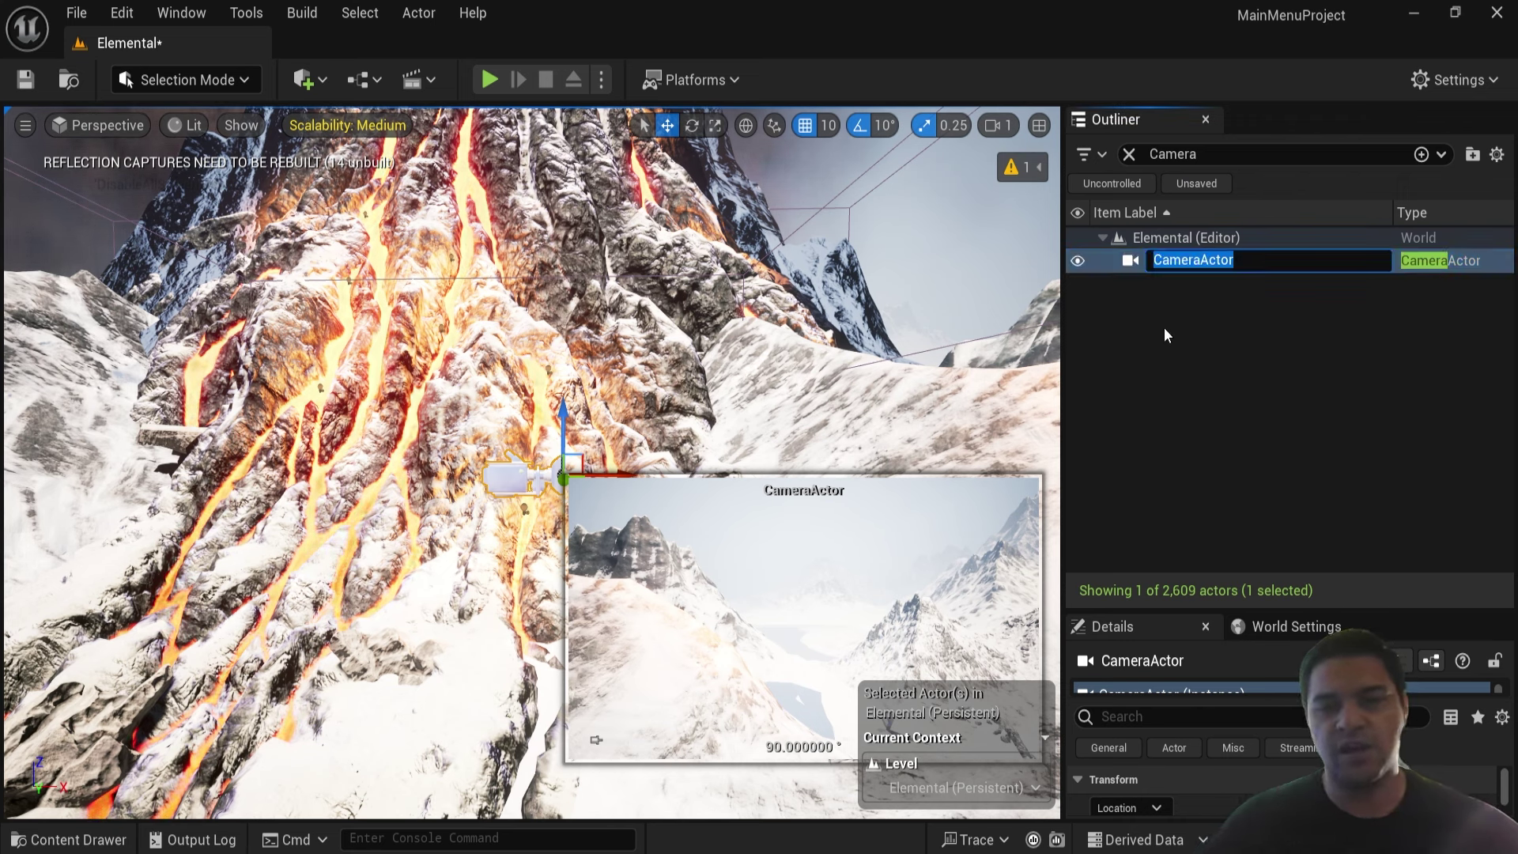
pyautogui.write('MainMenu')
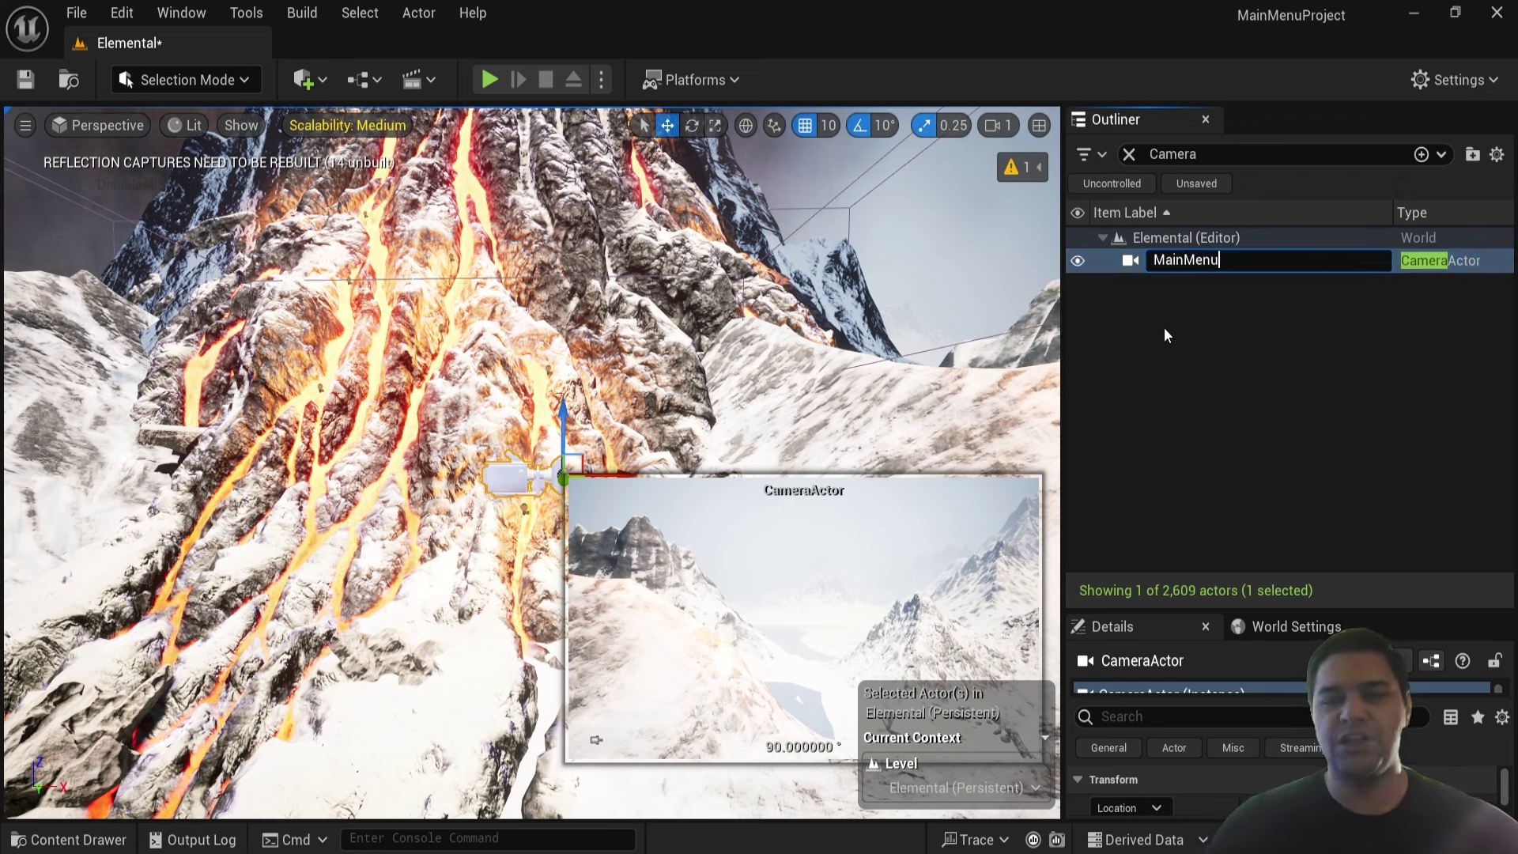
pyautogui.write('Camera')
pyautogui.press('Return')
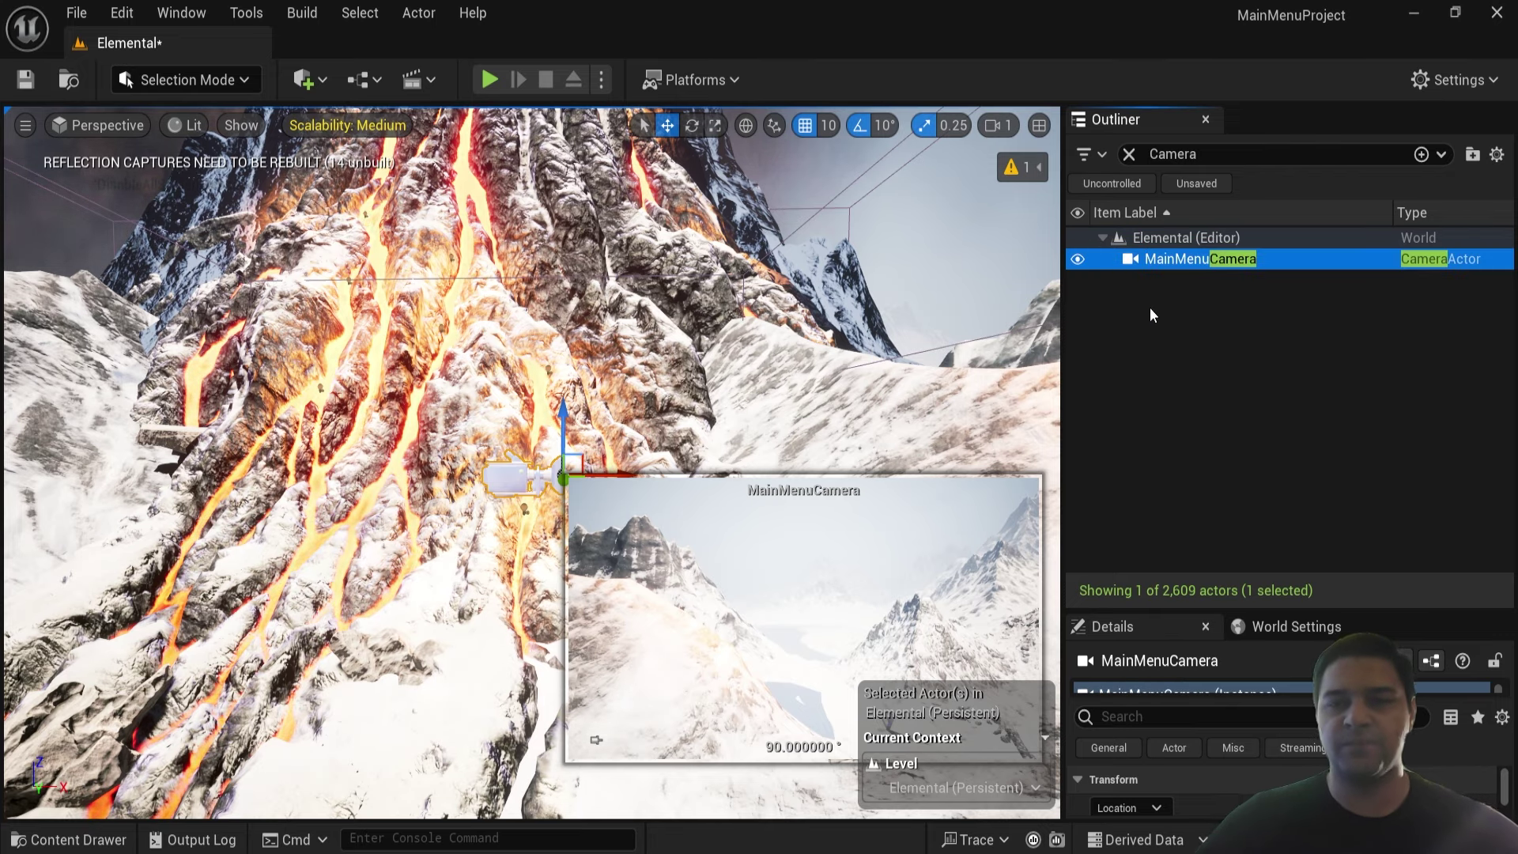
pyautogui.moveTo(615, 448)
pyautogui.mouseDown(button='right')
pyautogui.moveTo(649, 310)
pyautogui.moveTo(601, 197)
pyautogui.moveTo(553, 189)
pyautogui.mouseUp(button='right')
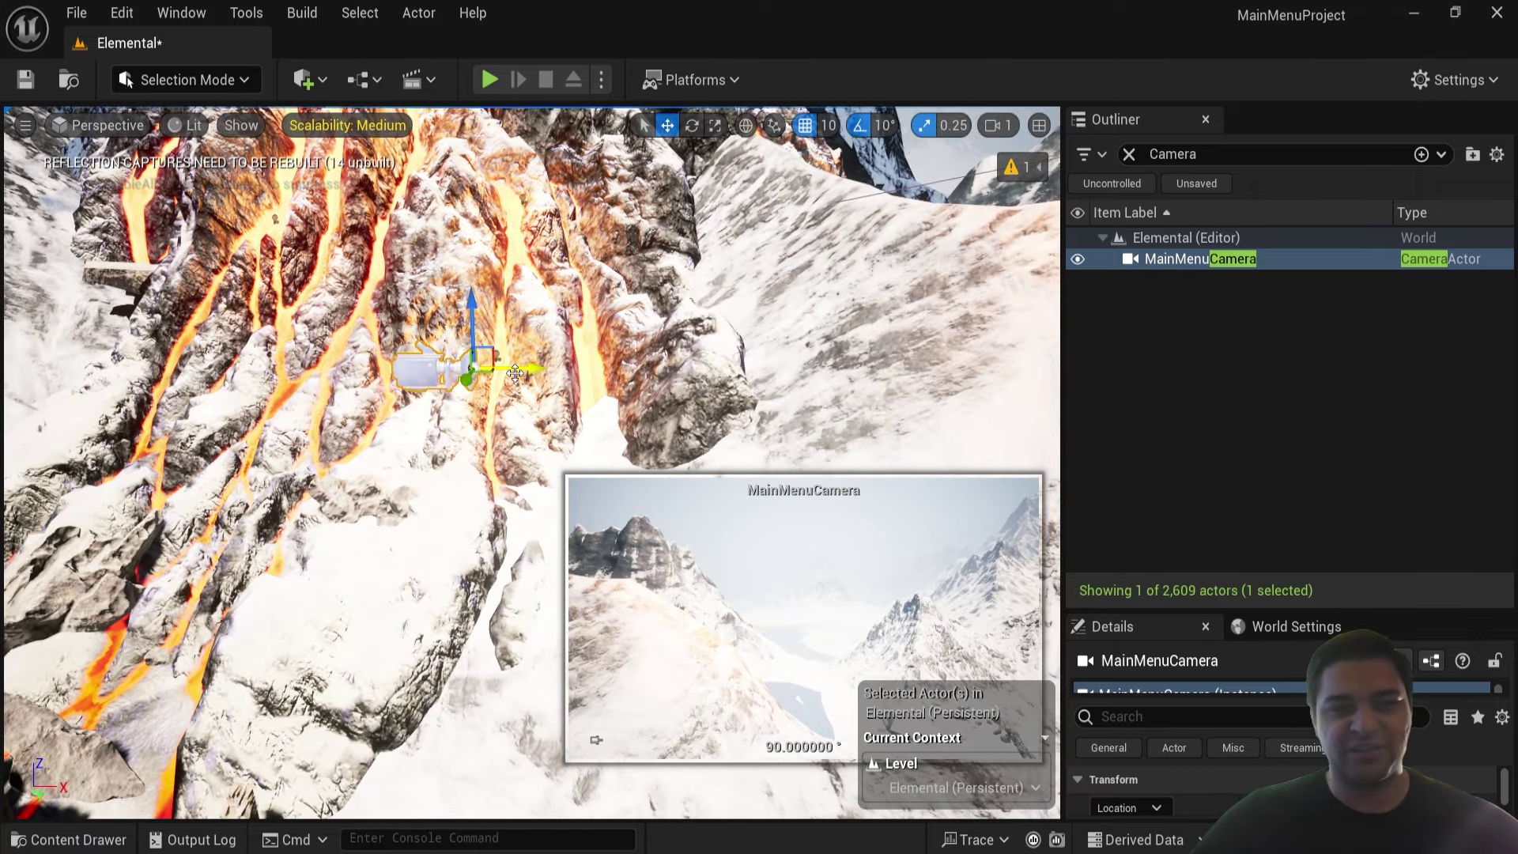
# - Drag MainMenuCamera left along the mountainside and open the viewport's Perspective camera list
pyautogui.moveTo(490, 359)
pyautogui.mouseDown()
pyautogui.moveTo(301, 348)
pyautogui.moveTo(258, 310)
pyautogui.moveTo(608, 321)
pyautogui.mouseUp()
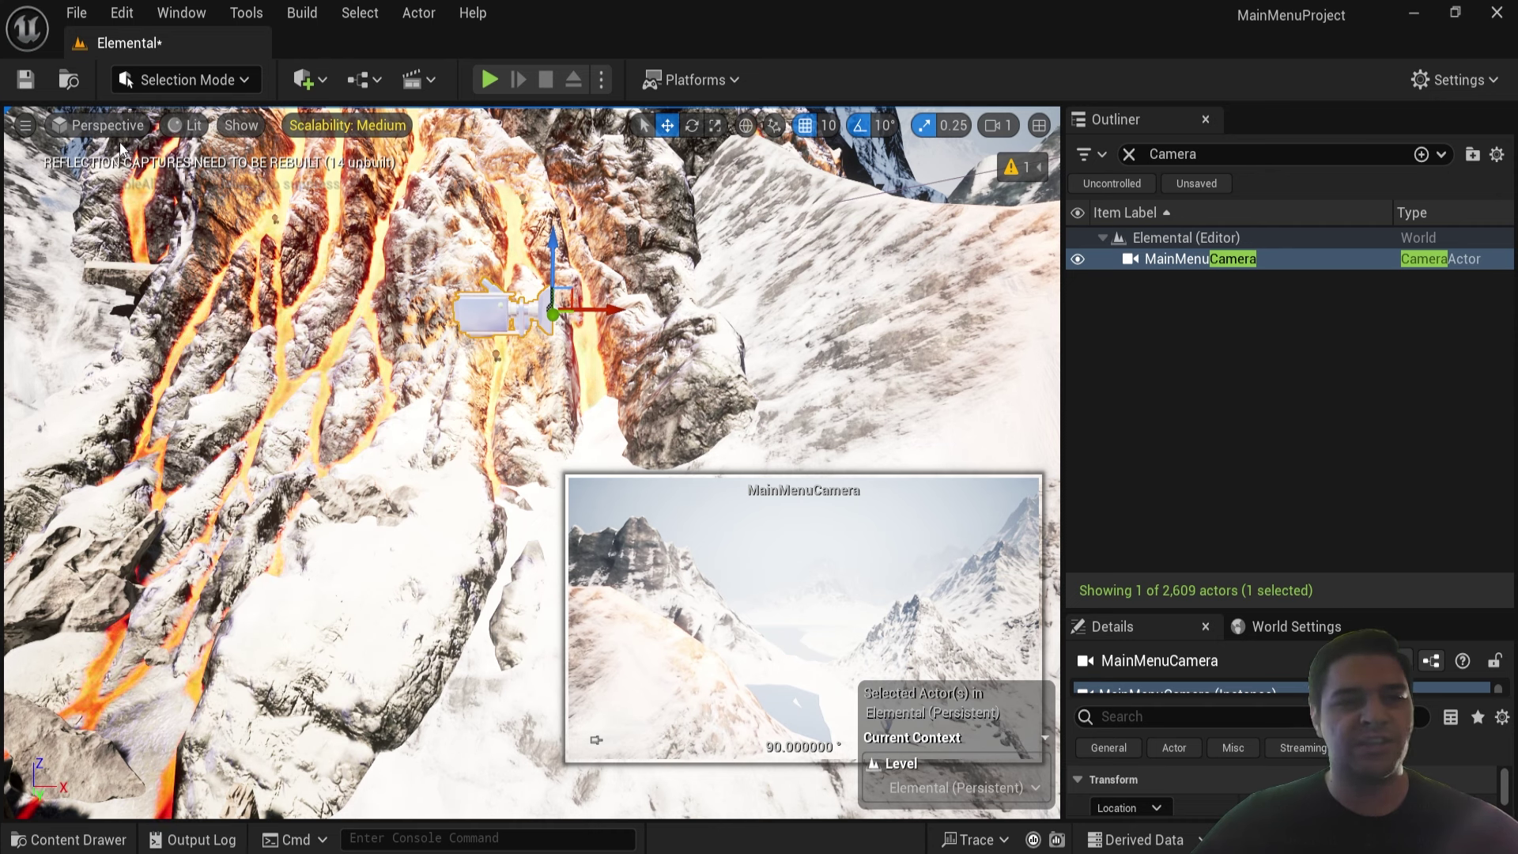
pyautogui.click(102, 126)
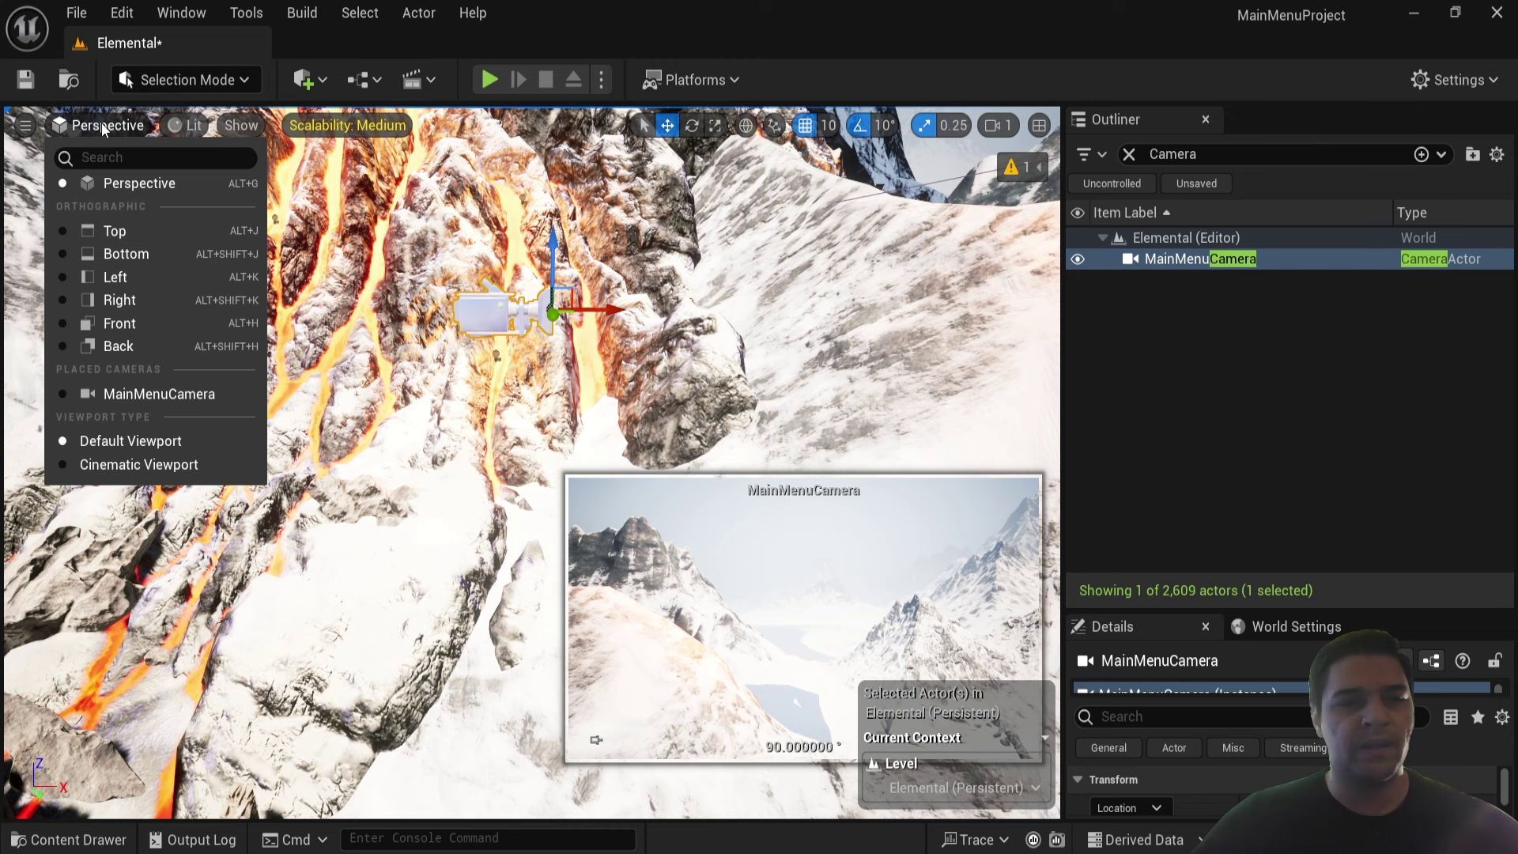
# - Pilot MainMenuCamera and aim it at the erupting lava peak beside the sun
pyautogui.click(137, 396)
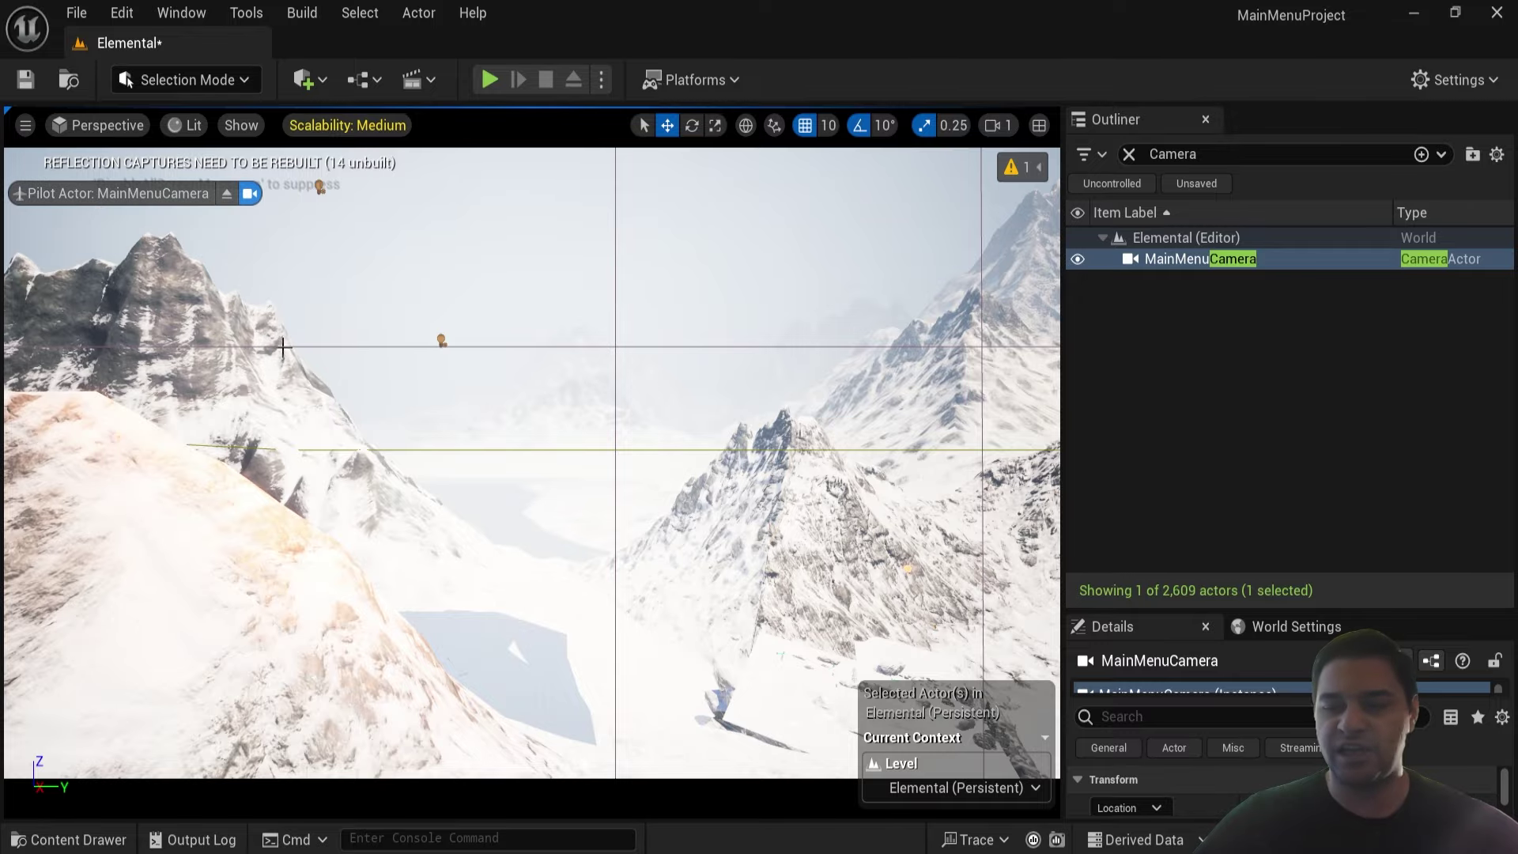
pyautogui.moveTo(348, 425); pyautogui.dragTo(379, 427, button='right')
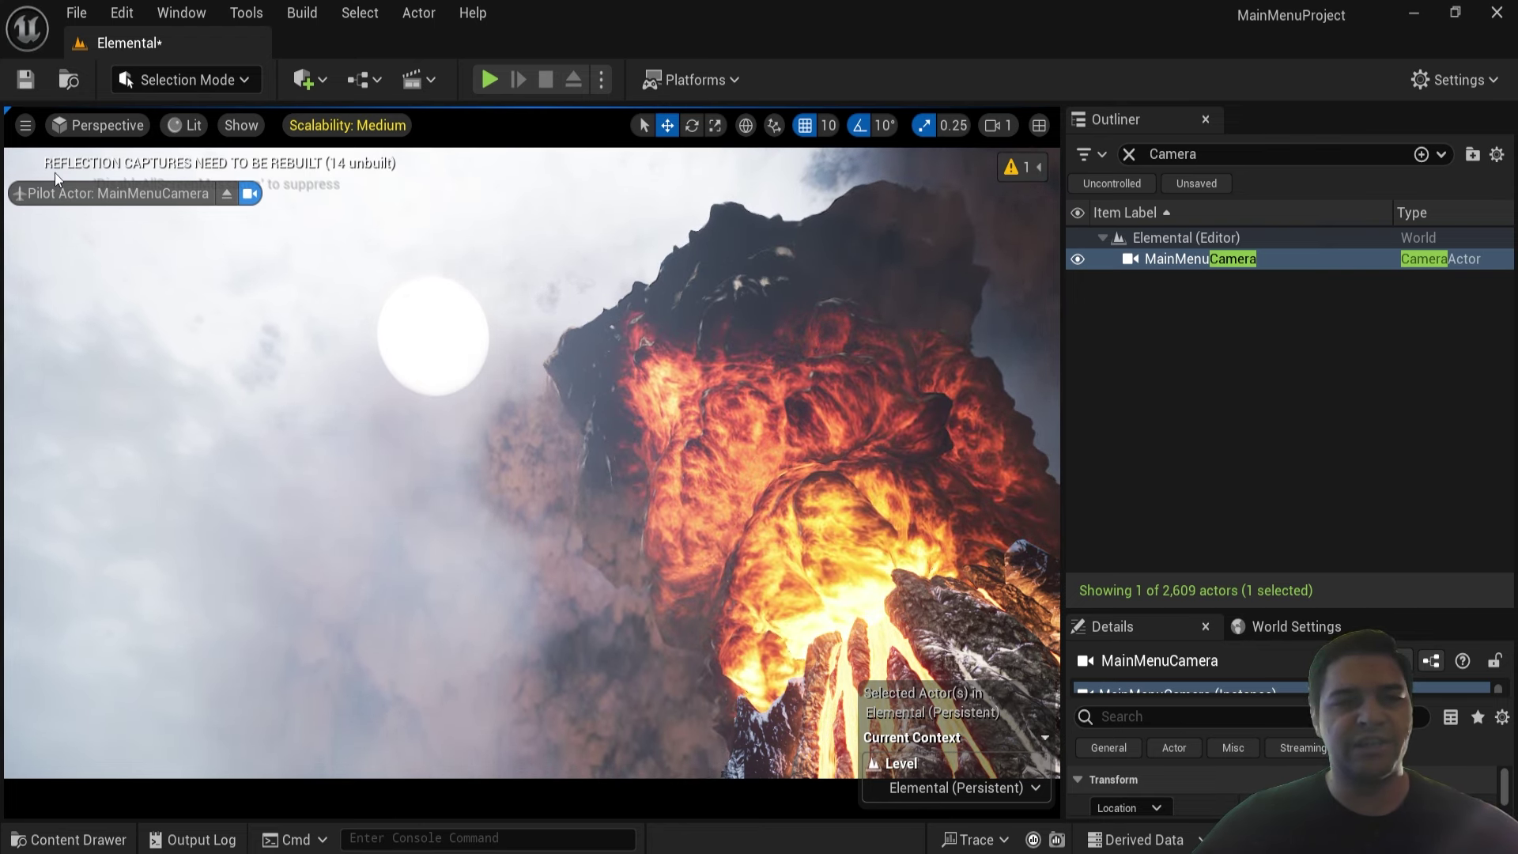
# - Eject from MainMenuCamera and pull the view back to inspect the camera on the slope
pyautogui.click(227, 194)
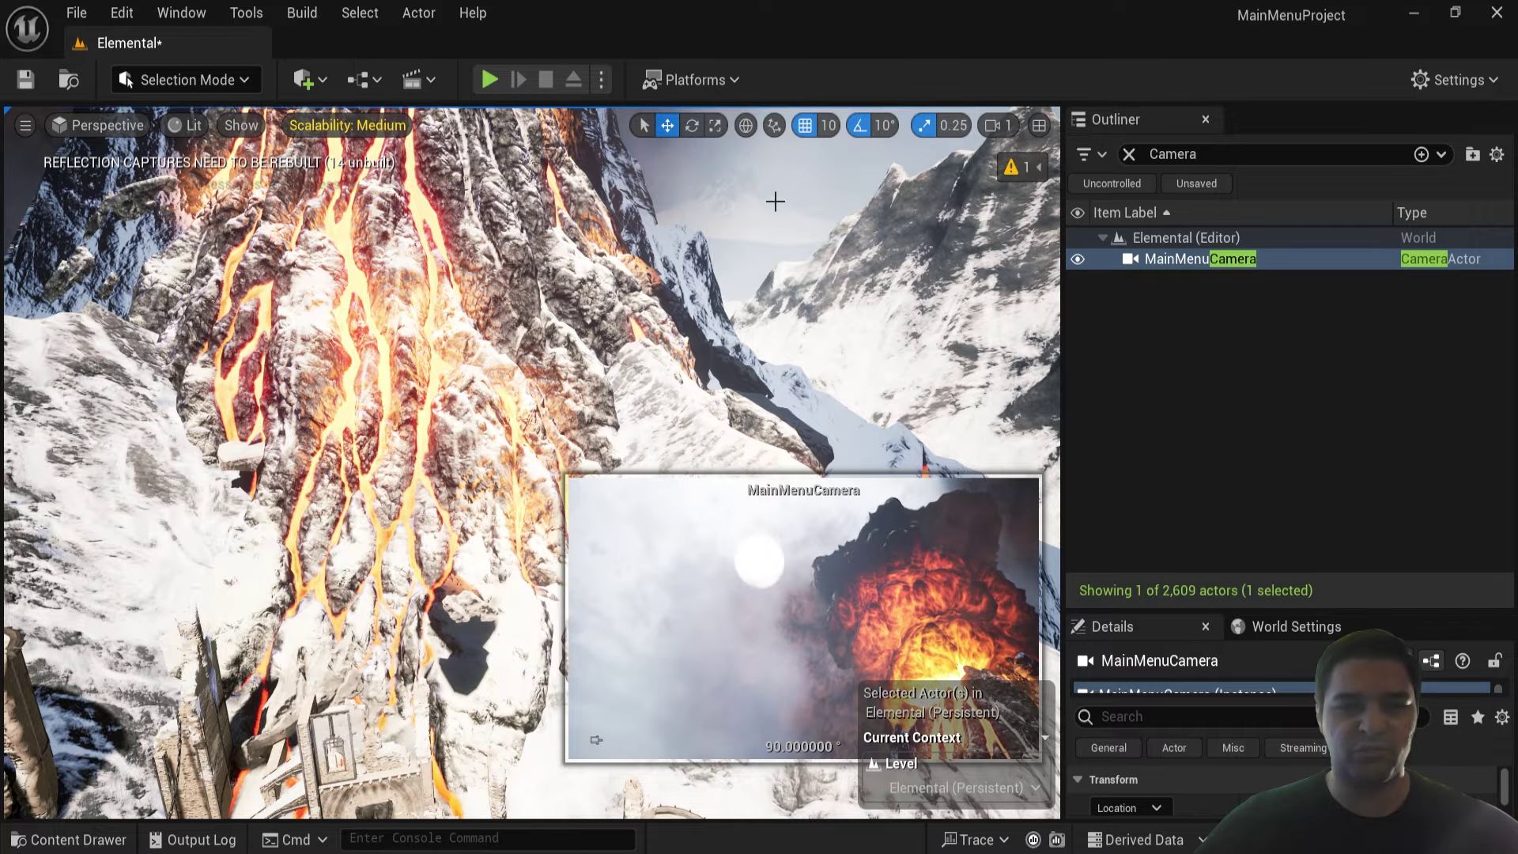
pyautogui.moveTo(775, 202); pyautogui.dragTo(758, 250)
pyautogui.moveTo(758, 250); pyautogui.dragTo(758, 250, button='right')
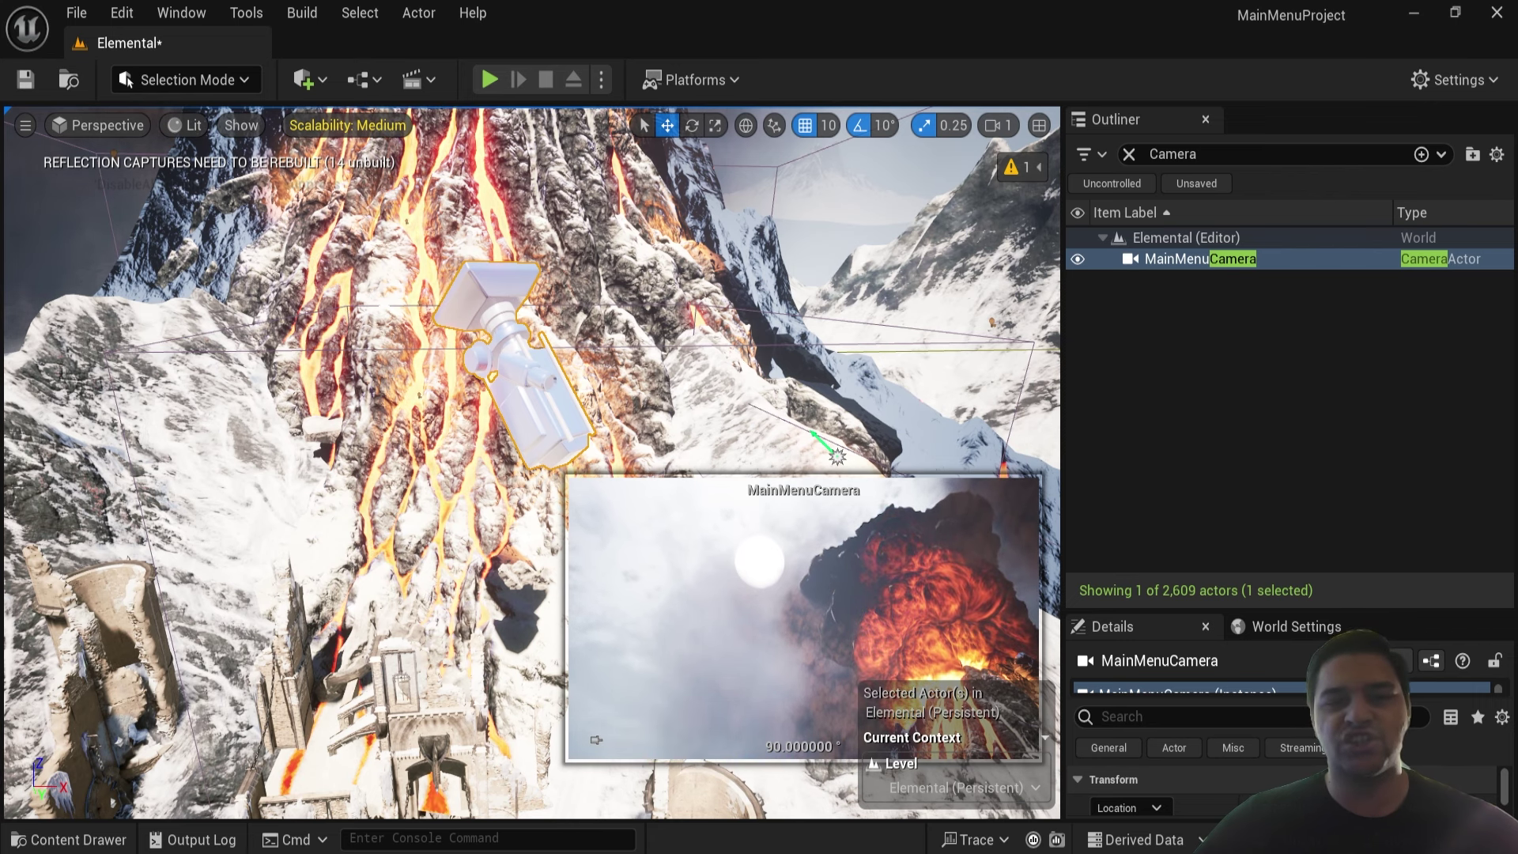
pyautogui.moveTo(758, 249); pyautogui.dragTo(758, 250, button='right')
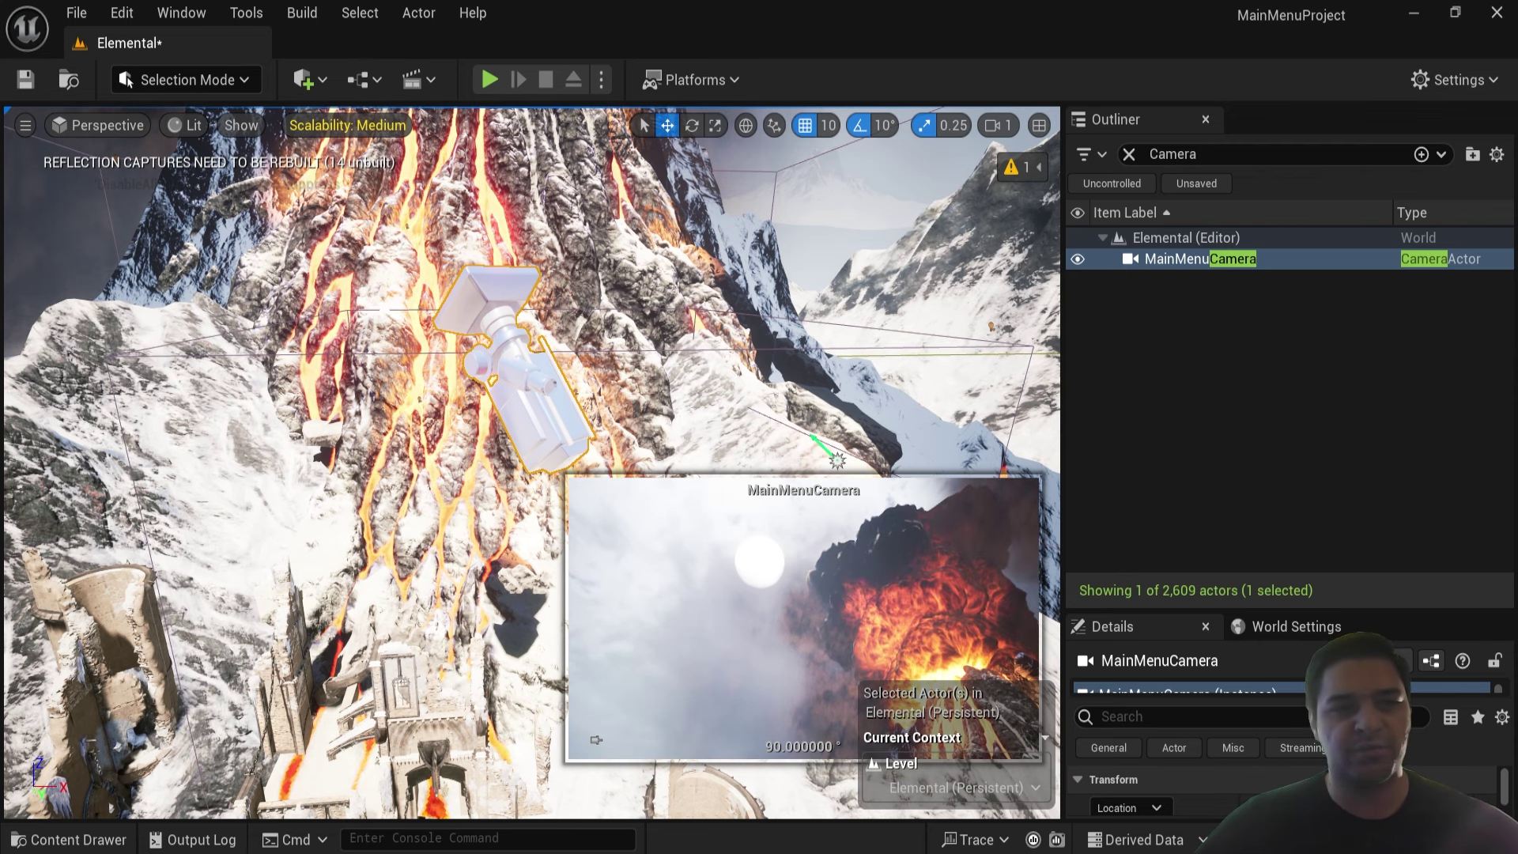
pyautogui.moveTo(758, 250); pyautogui.dragTo(758, 250, button='right')
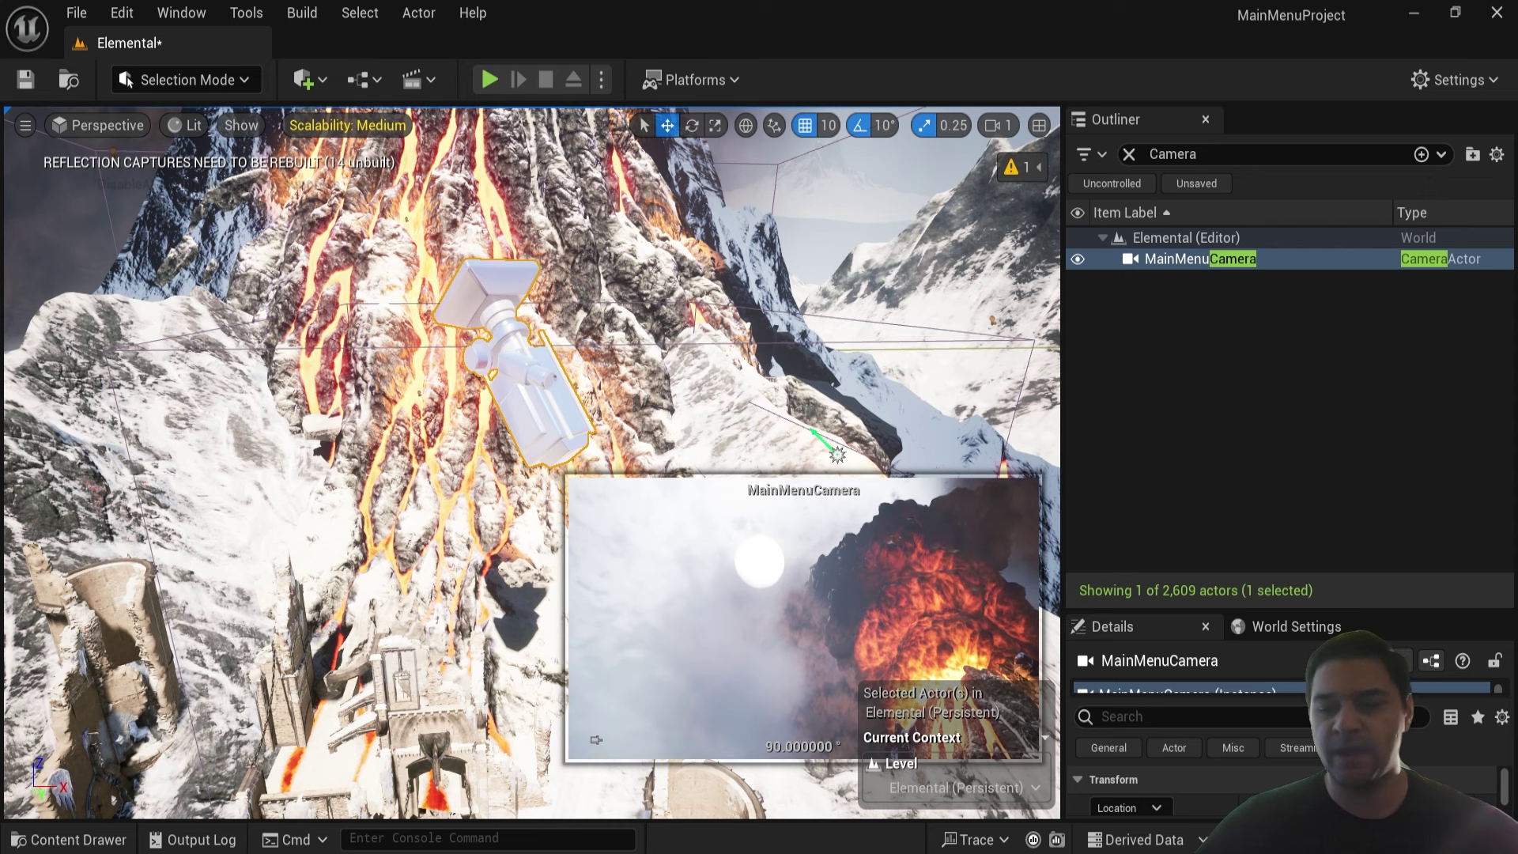
pyautogui.moveTo(745, 253); pyautogui.dragTo(744, 253, button='right')
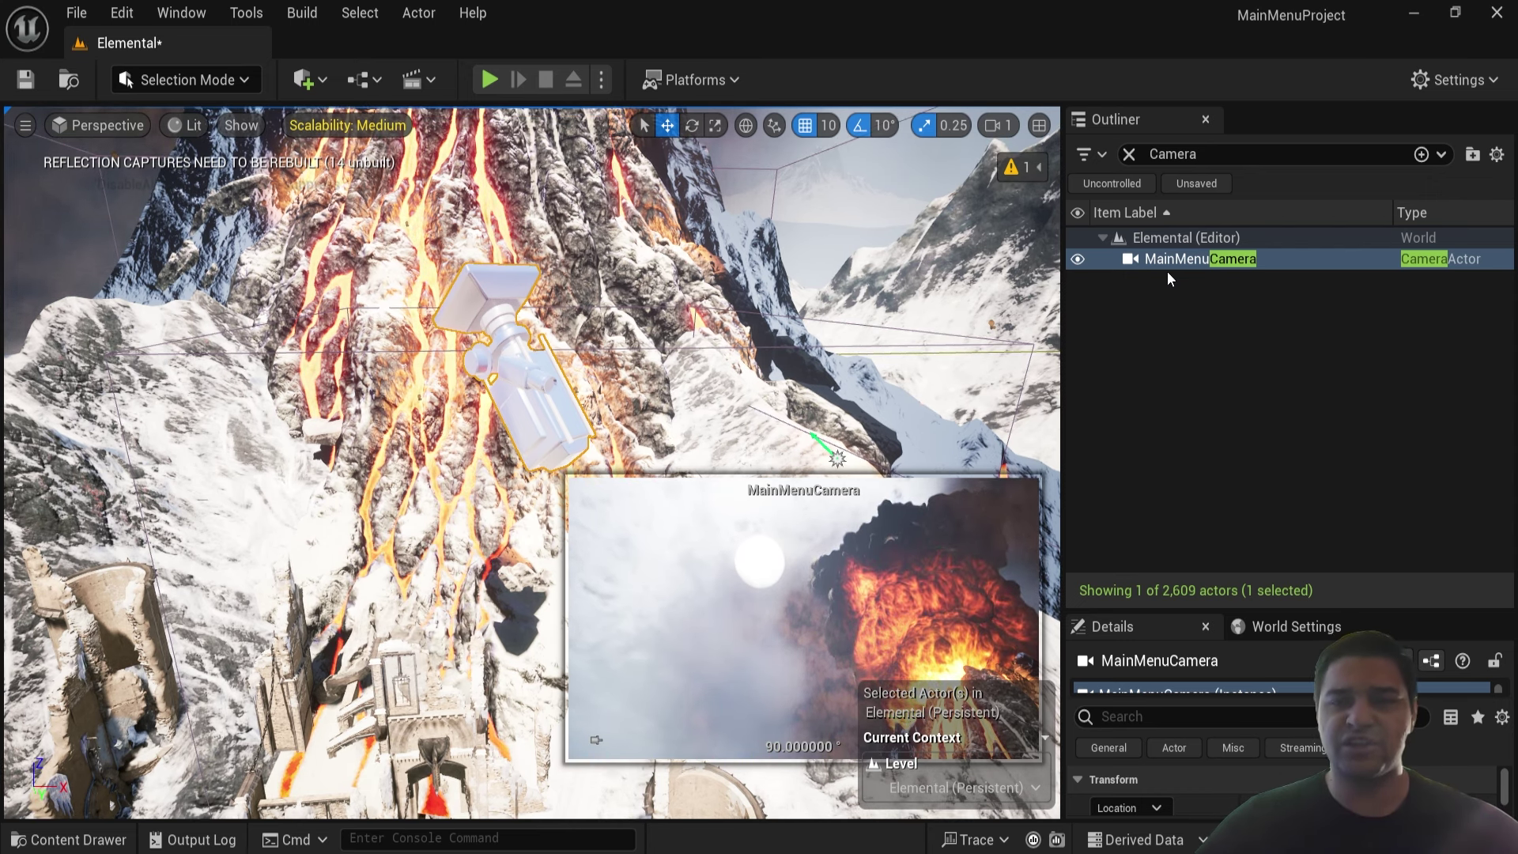
# - Apply Transform > Lock Actor Movement to MainMenuCamera from its Outliner context menu
pyautogui.click(1147, 263)
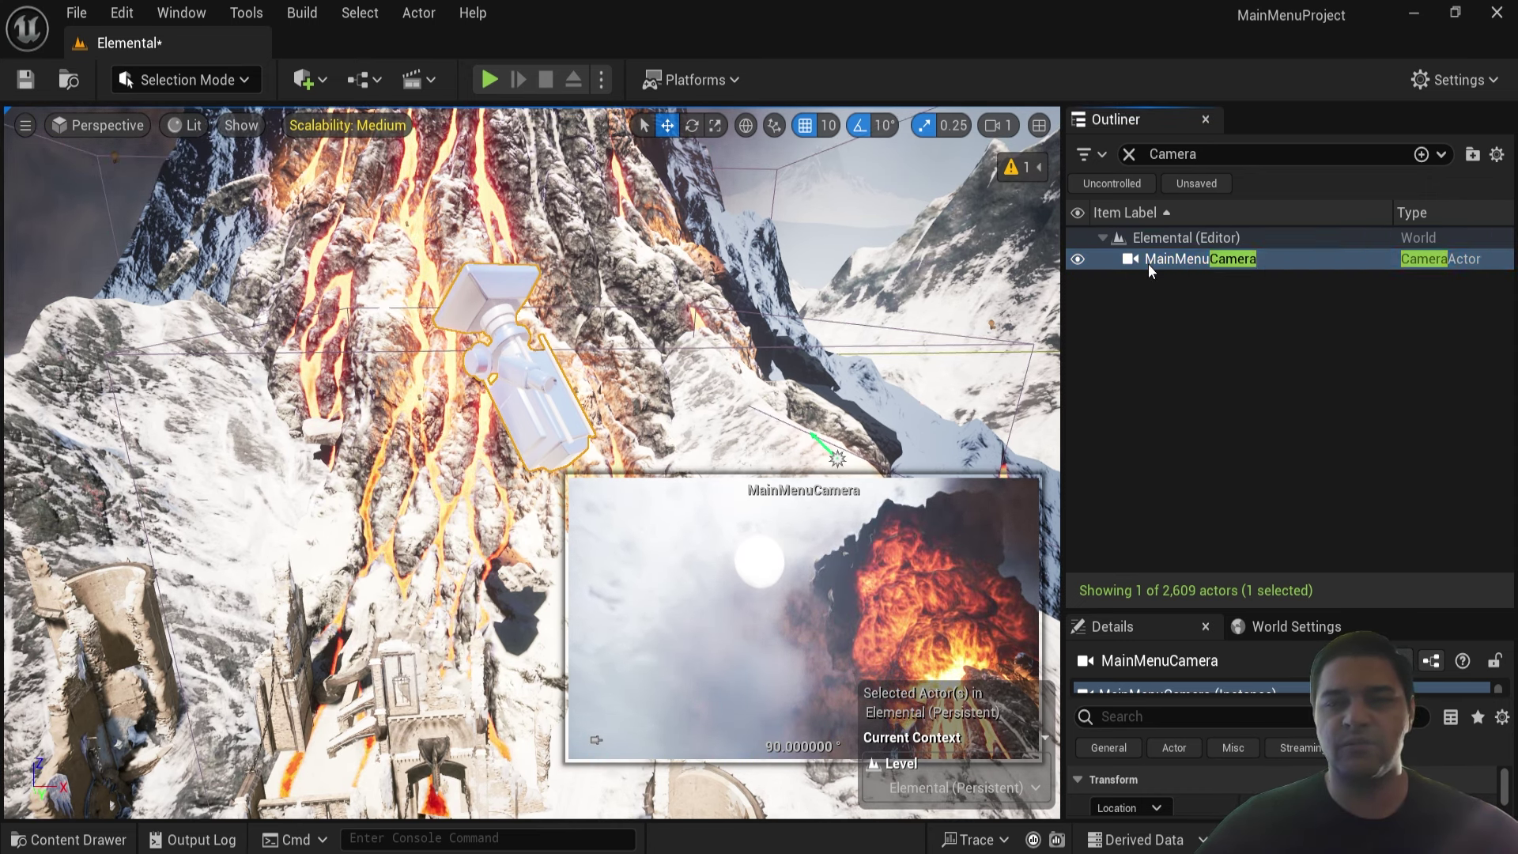
pyautogui.rightClick(1148, 265)
pyautogui.moveTo(1207, 536)
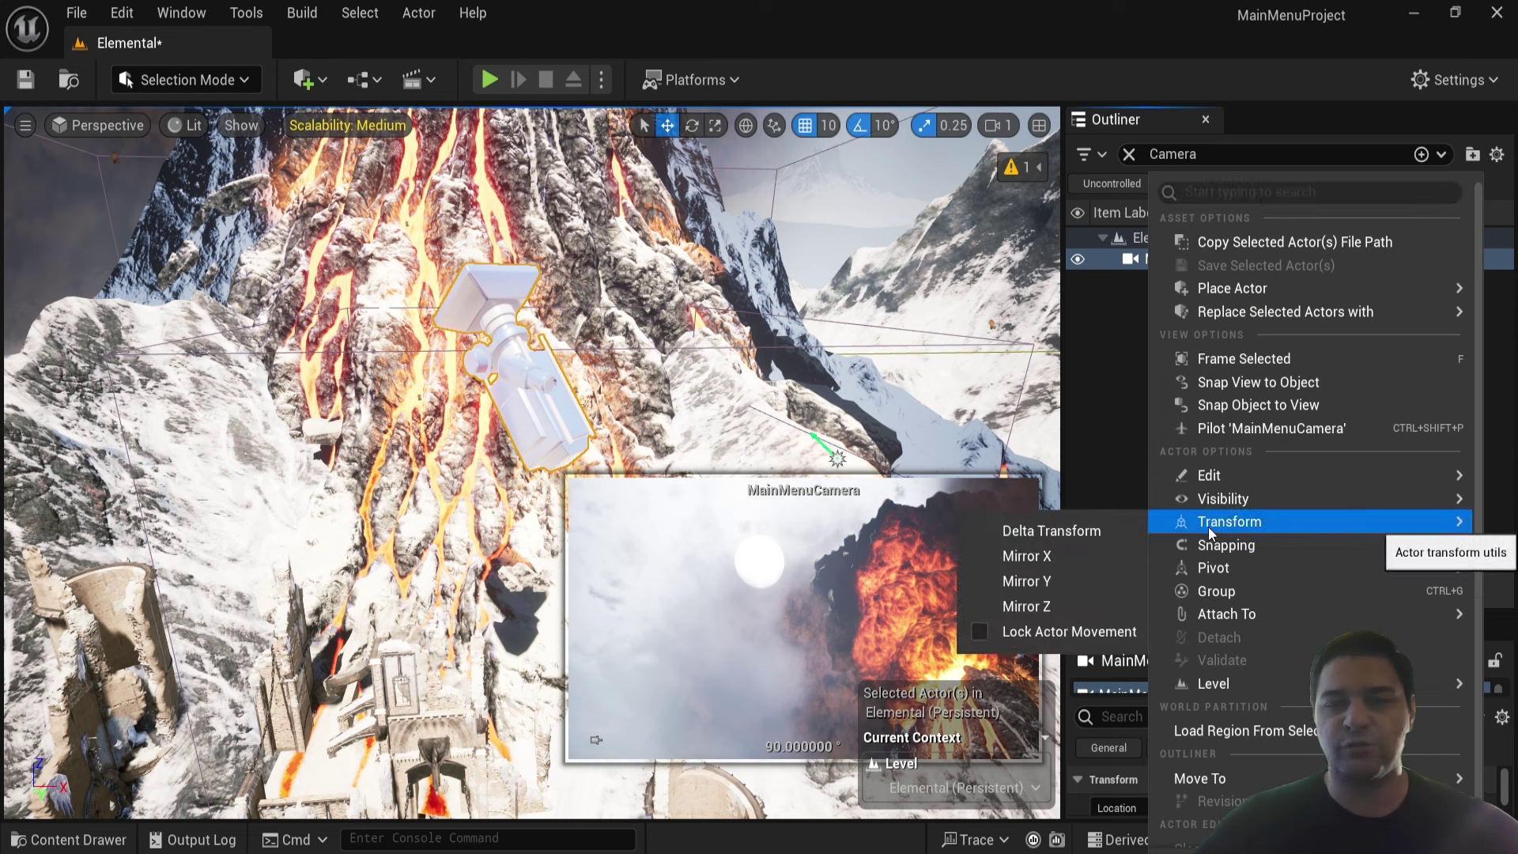
pyautogui.click(986, 632)
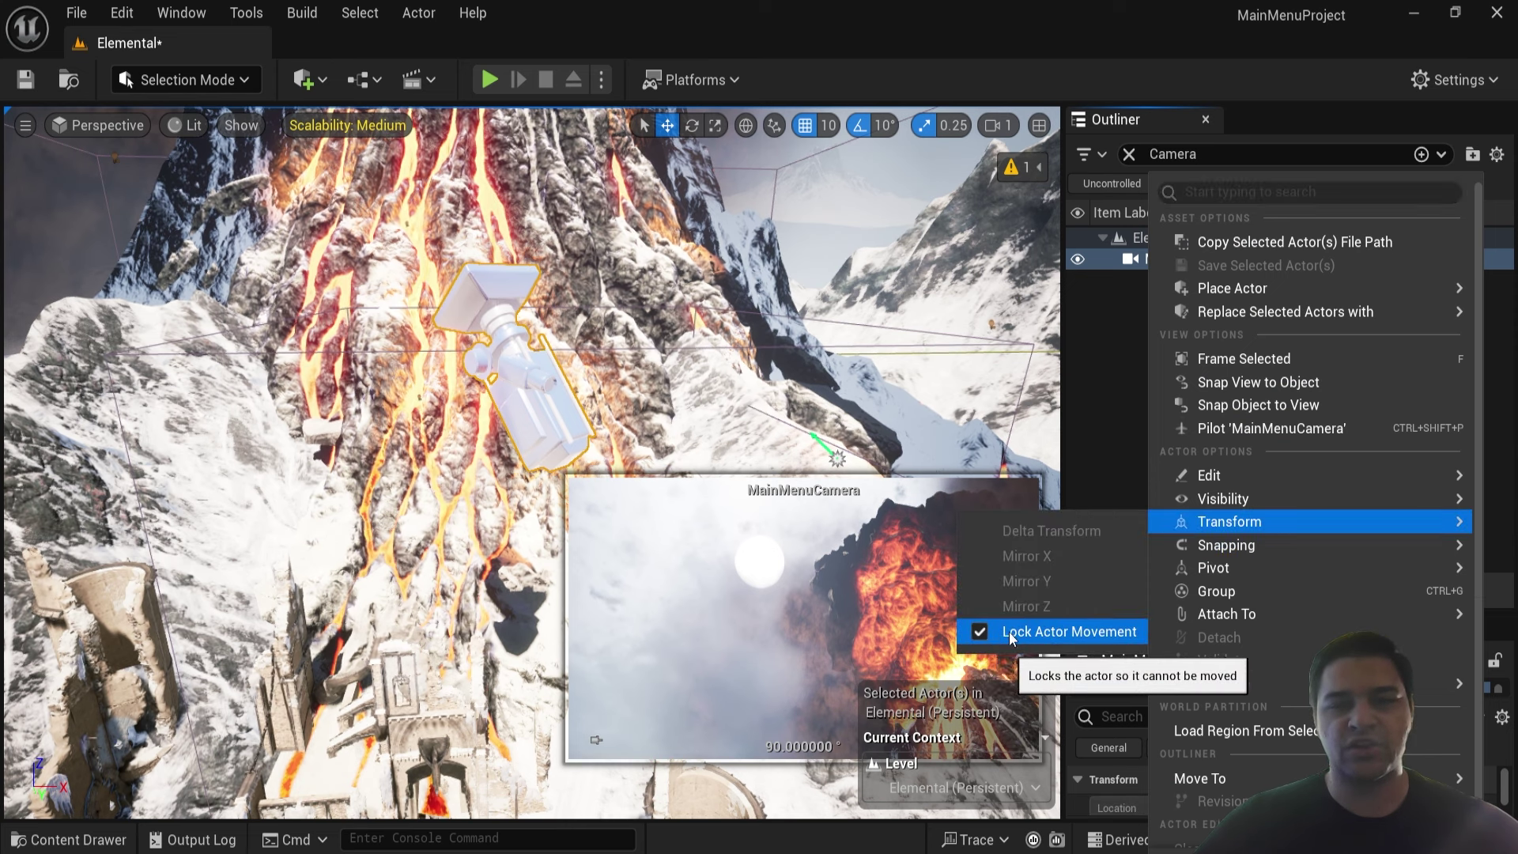
pyautogui.click(1093, 392)
pyautogui.click(1164, 258)
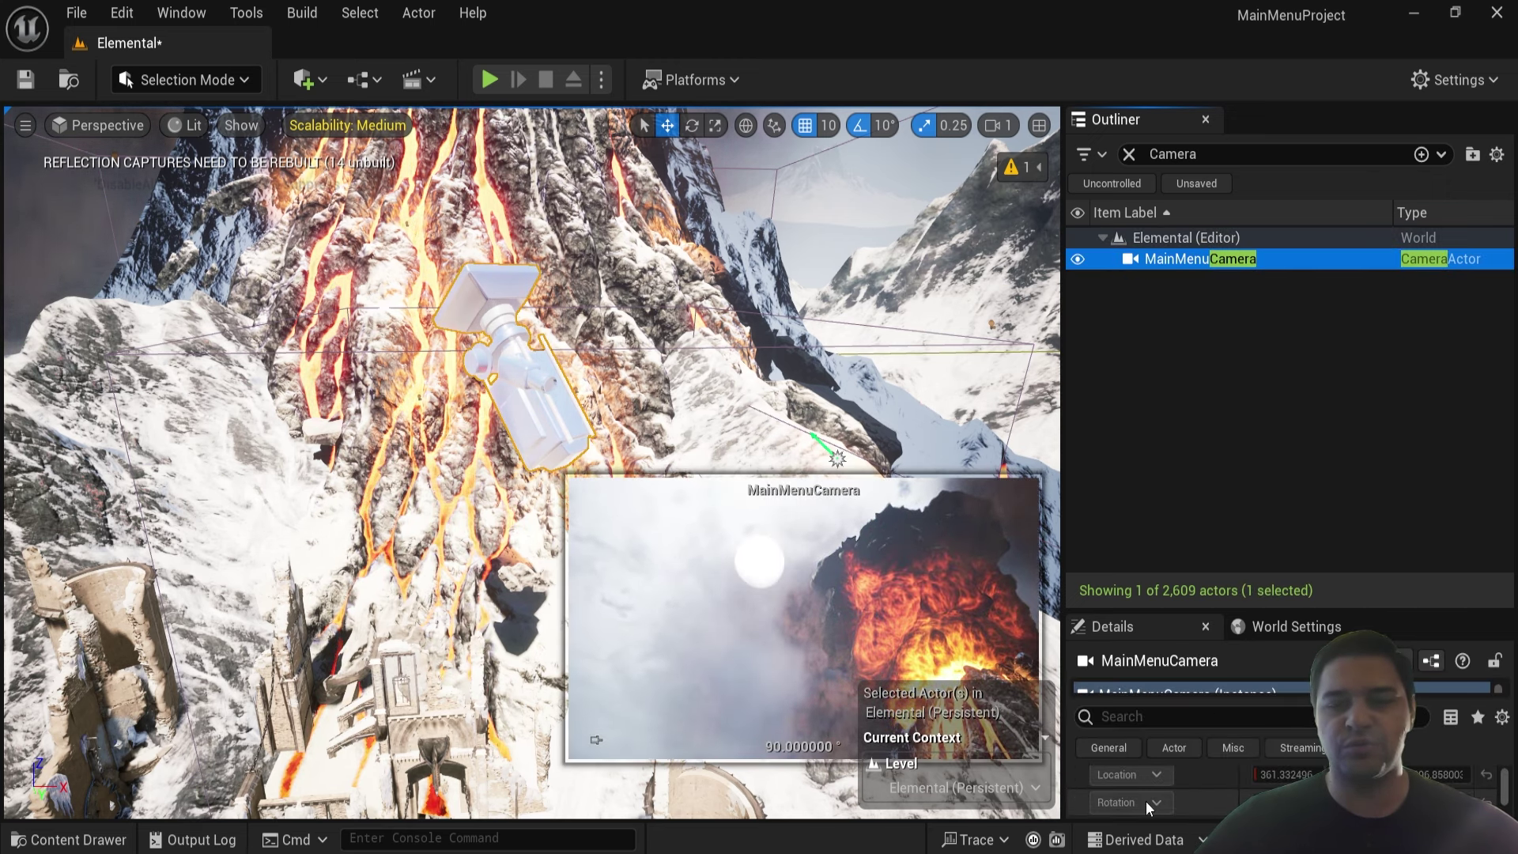
pyautogui.moveTo(529, 458)
pyautogui.mouseDown(button='right')
pyautogui.moveTo(553, 451)
pyautogui.moveTo(553, 522)
pyautogui.mouseUp(button='right')
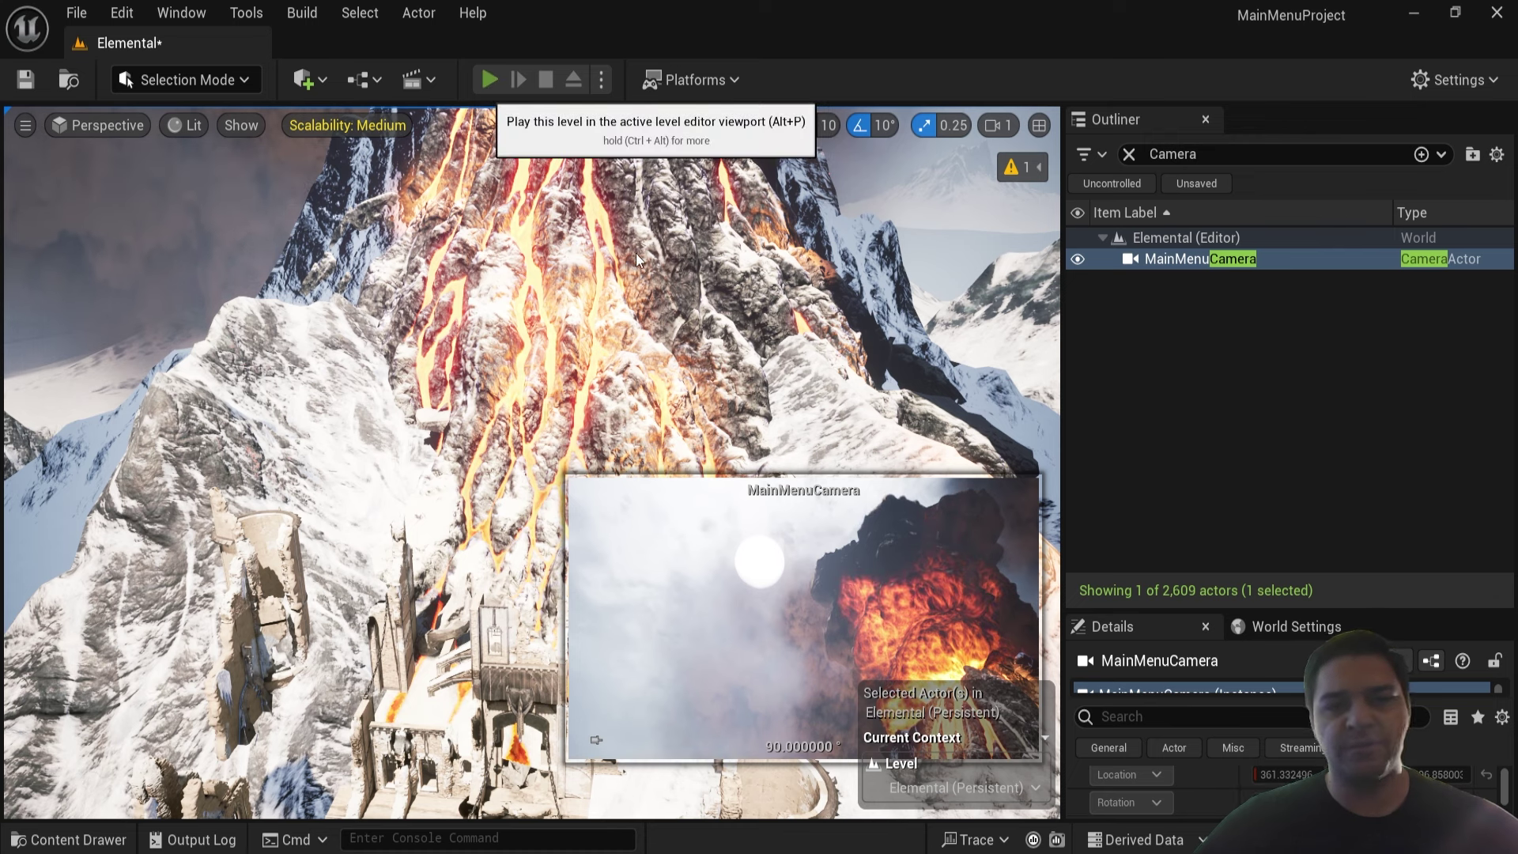
# - Play the level, open the failing Elemental level blueprint and close the Message Log
pyautogui.hotkey('alt', 'p')
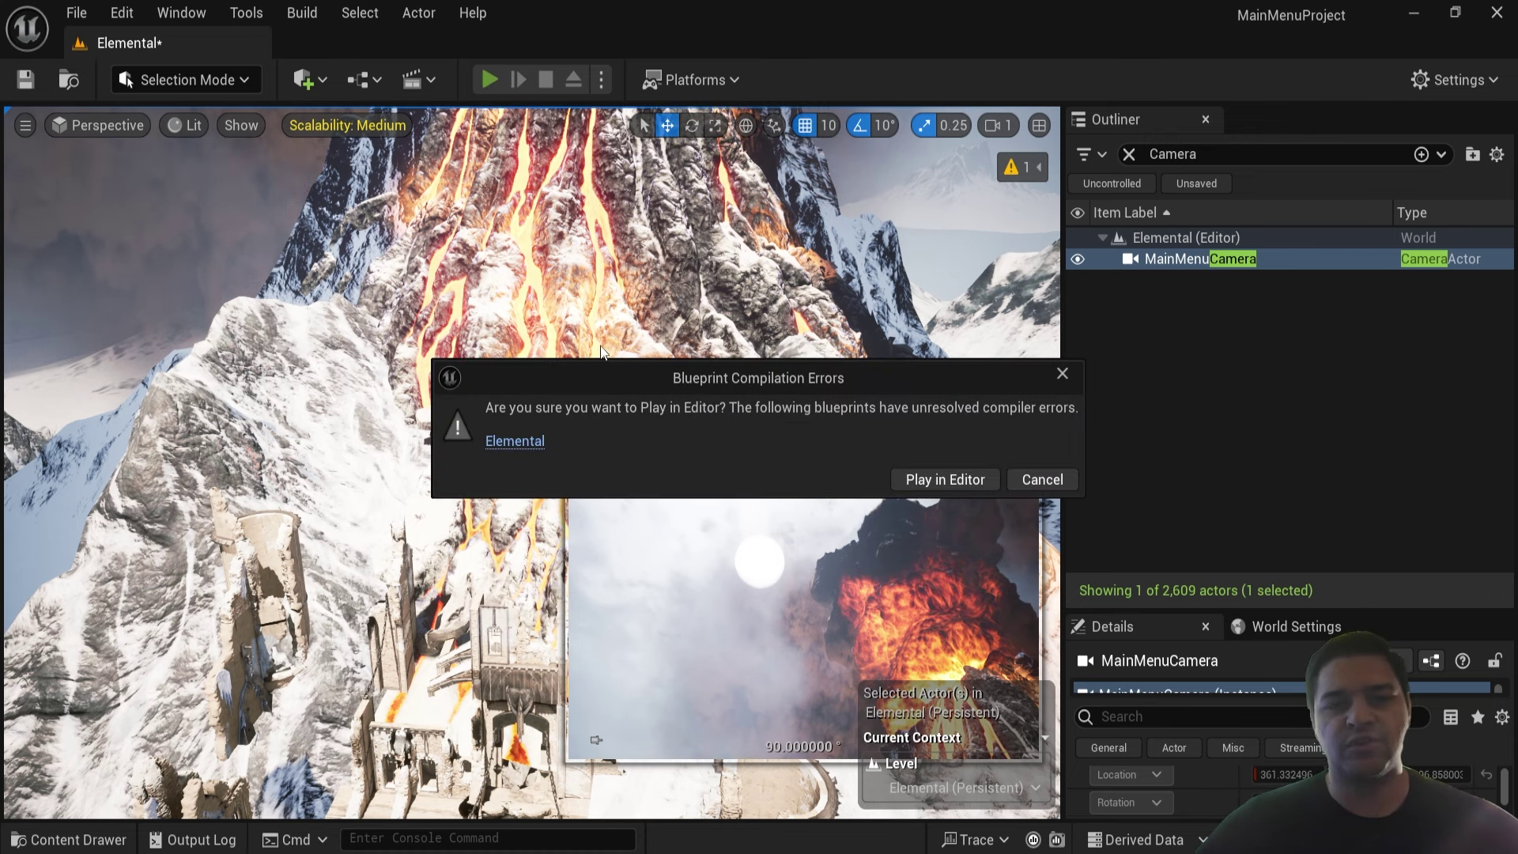
pyautogui.click(516, 441)
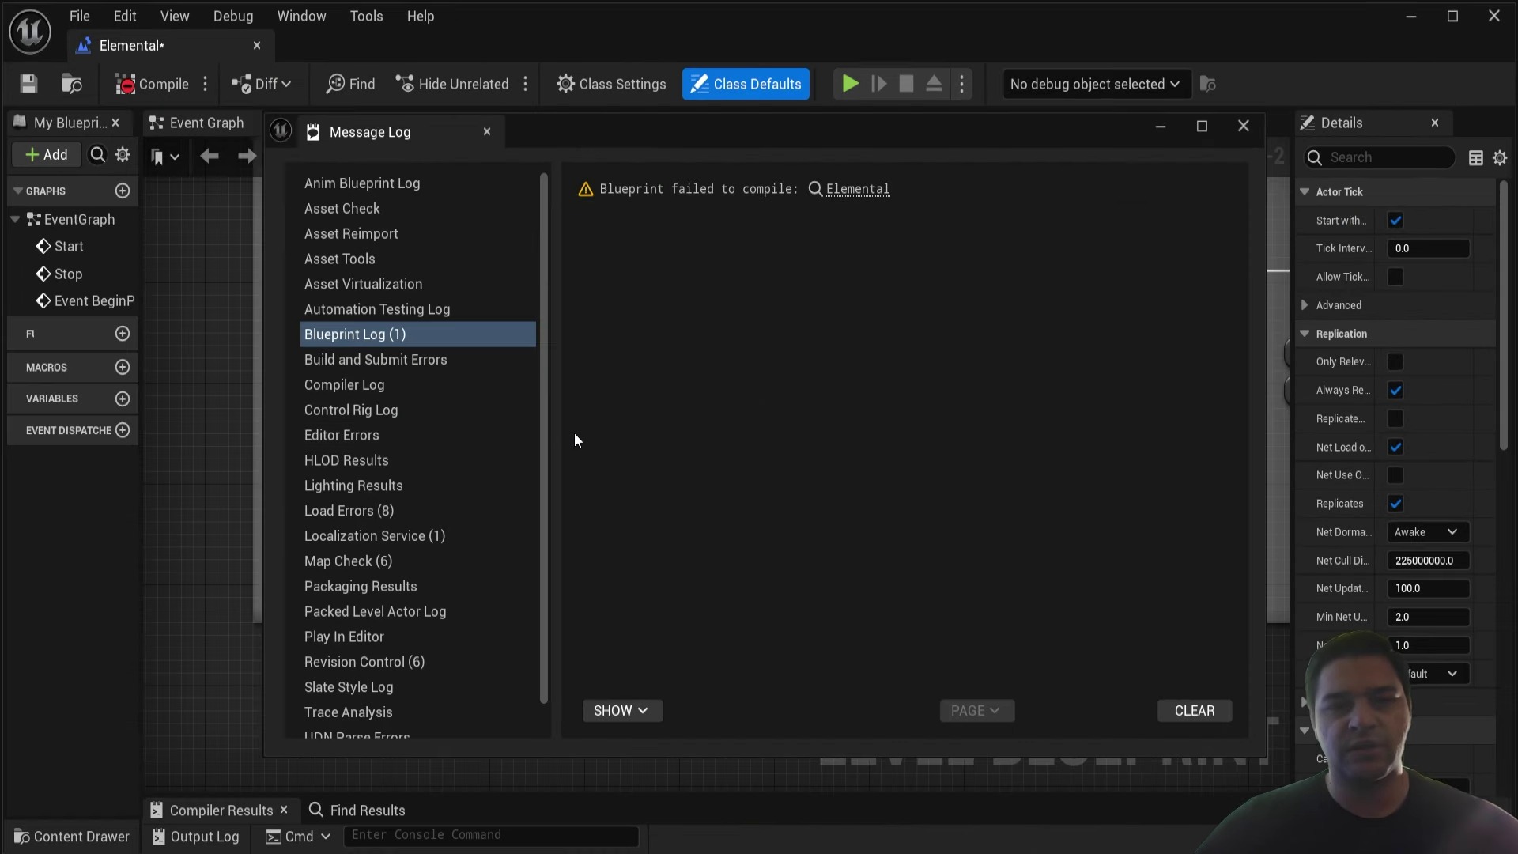
pyautogui.click(868, 196)
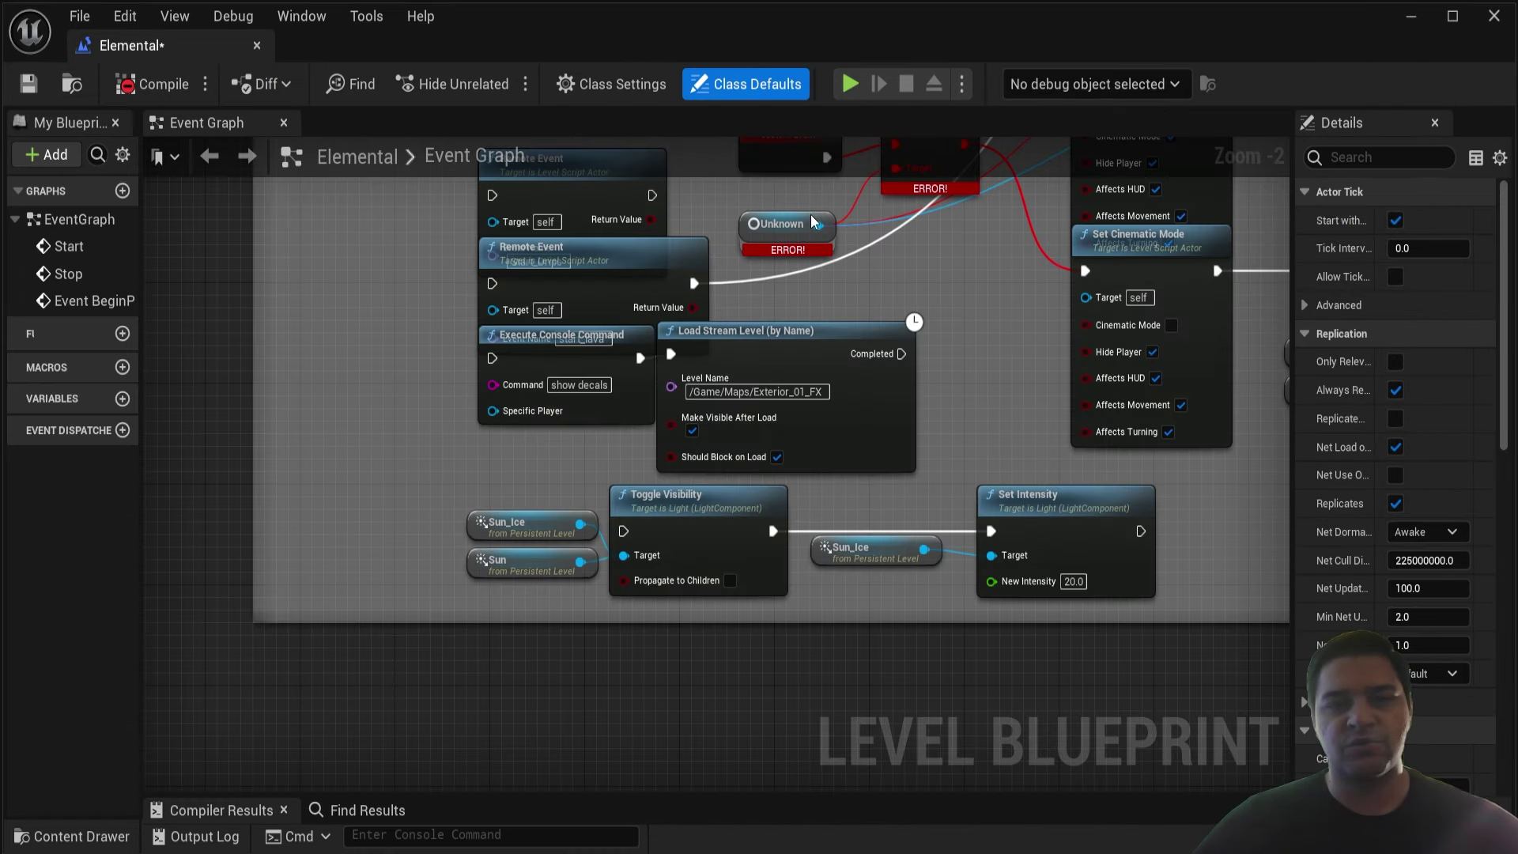
pyautogui.scroll(-5, 449, 354)
pyautogui.moveTo(502, 541); pyautogui.dragTo(507, 610, button='right')
pyautogui.scroll(1, 624, 512)
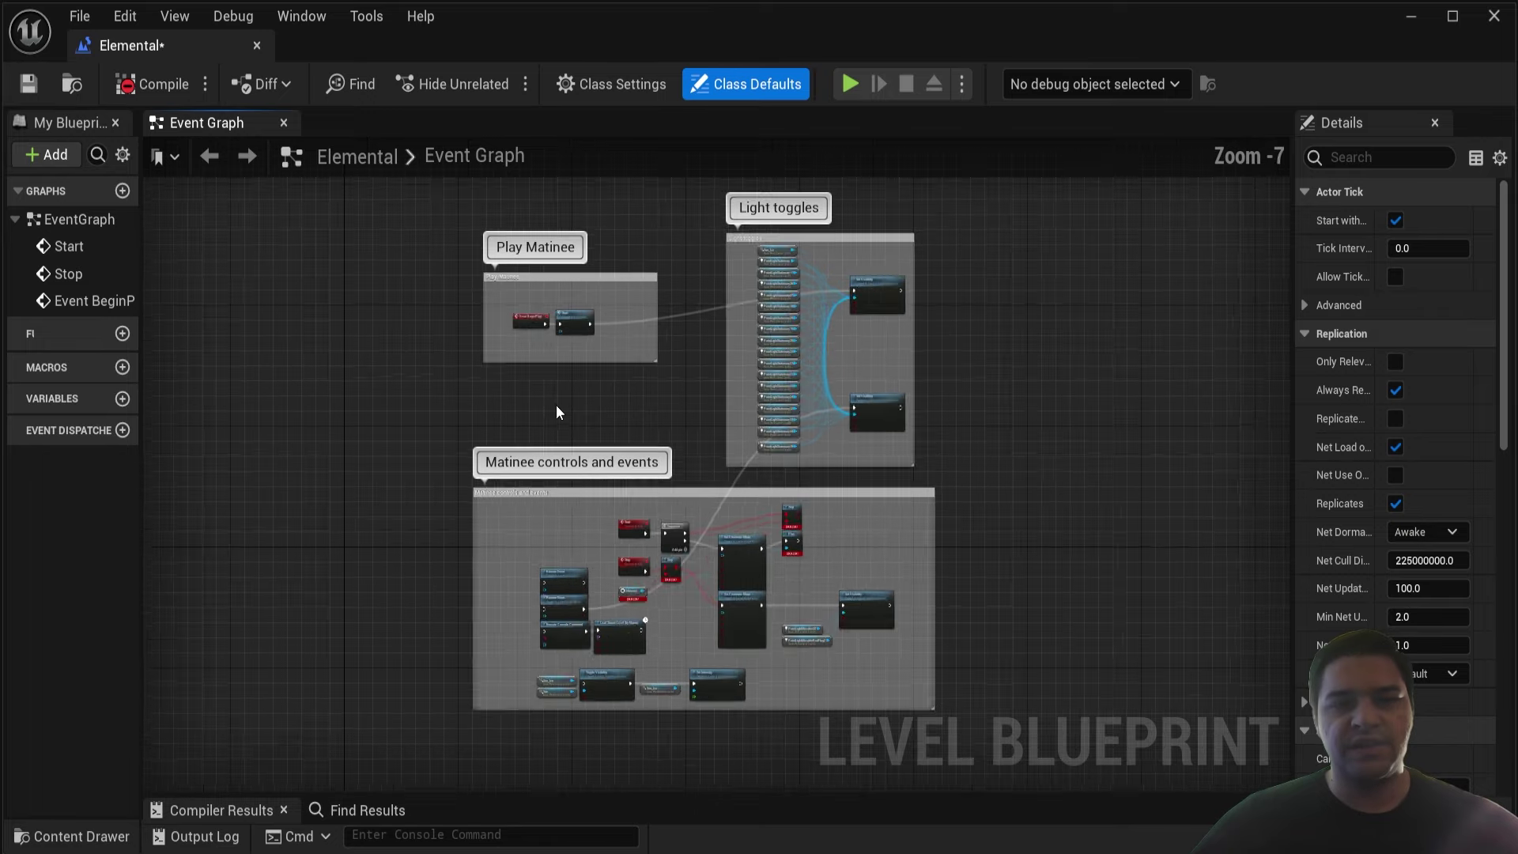
pyautogui.scroll(2, 624, 512)
pyautogui.scroll(1, 624, 512)
pyautogui.scroll(-1, 623, 512)
# - Marquee-select the Matinee controls and events node group and delete it
pyautogui.moveTo(623, 512); pyautogui.dragTo(620, 436, button='right')
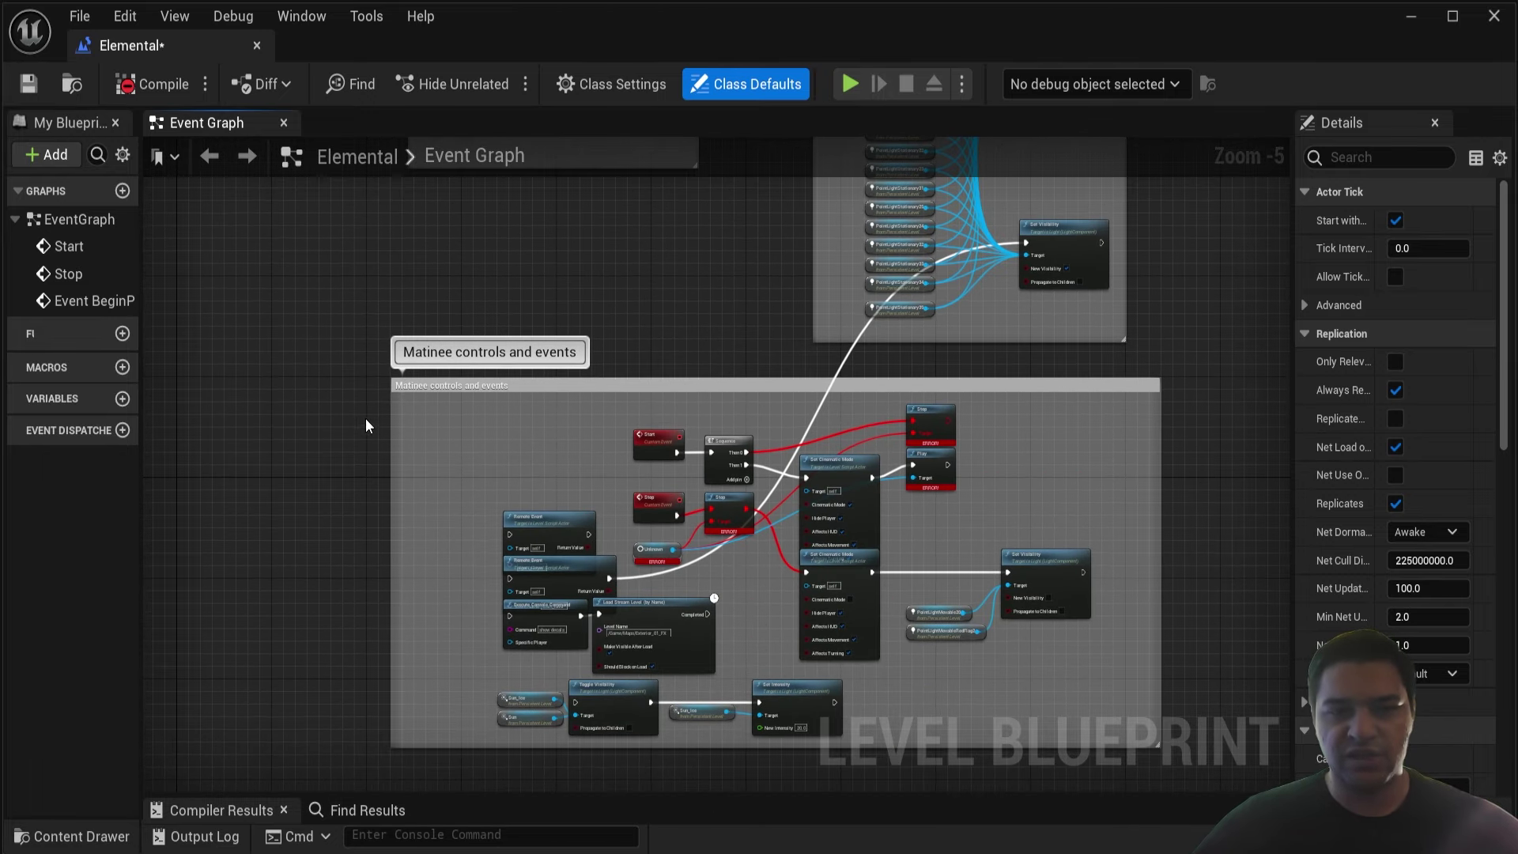
pyautogui.scroll(-1, 348, 395)
pyautogui.moveTo(311, 376); pyautogui.dragTo(949, 711)
pyautogui.scroll(1, 944, 696)
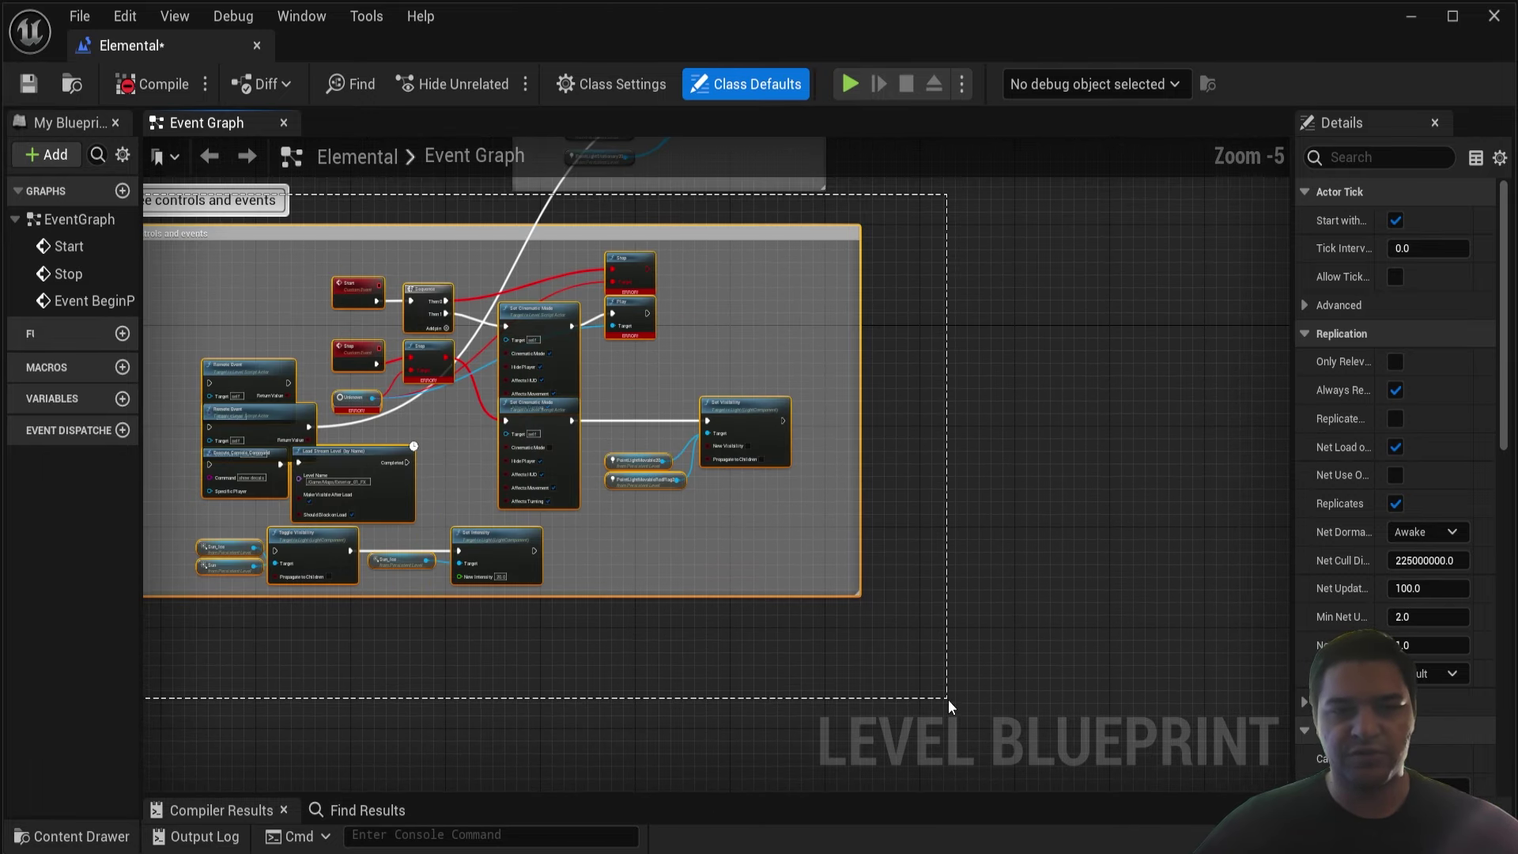
pyautogui.press('Home')
pyautogui.press('Delete')
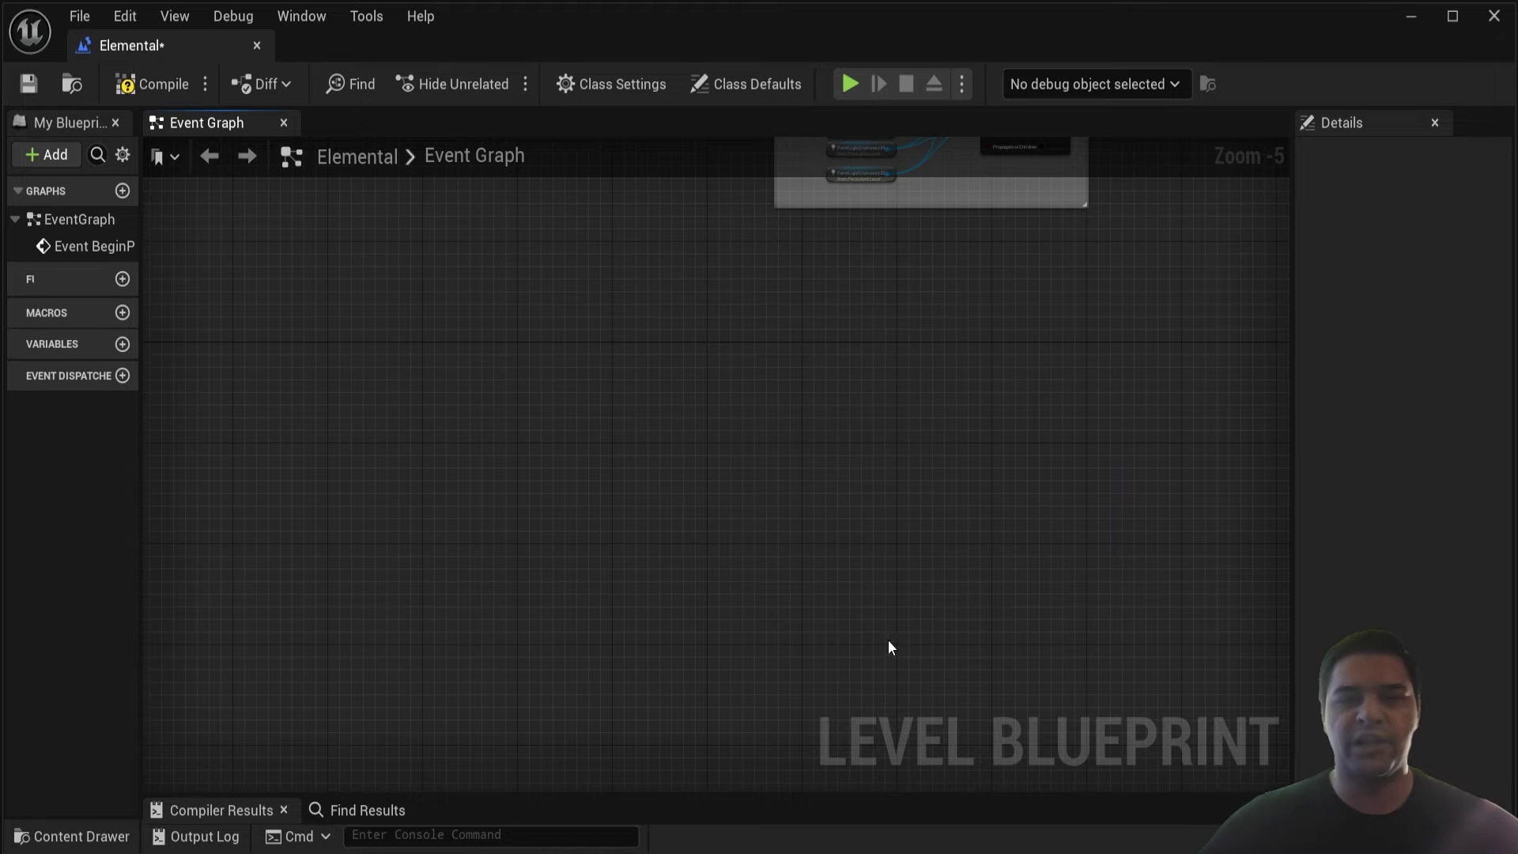
# - Delete the broken Start node in the Play Matinee group
pyautogui.press('Home')
pyautogui.scroll(3, 705, 421)
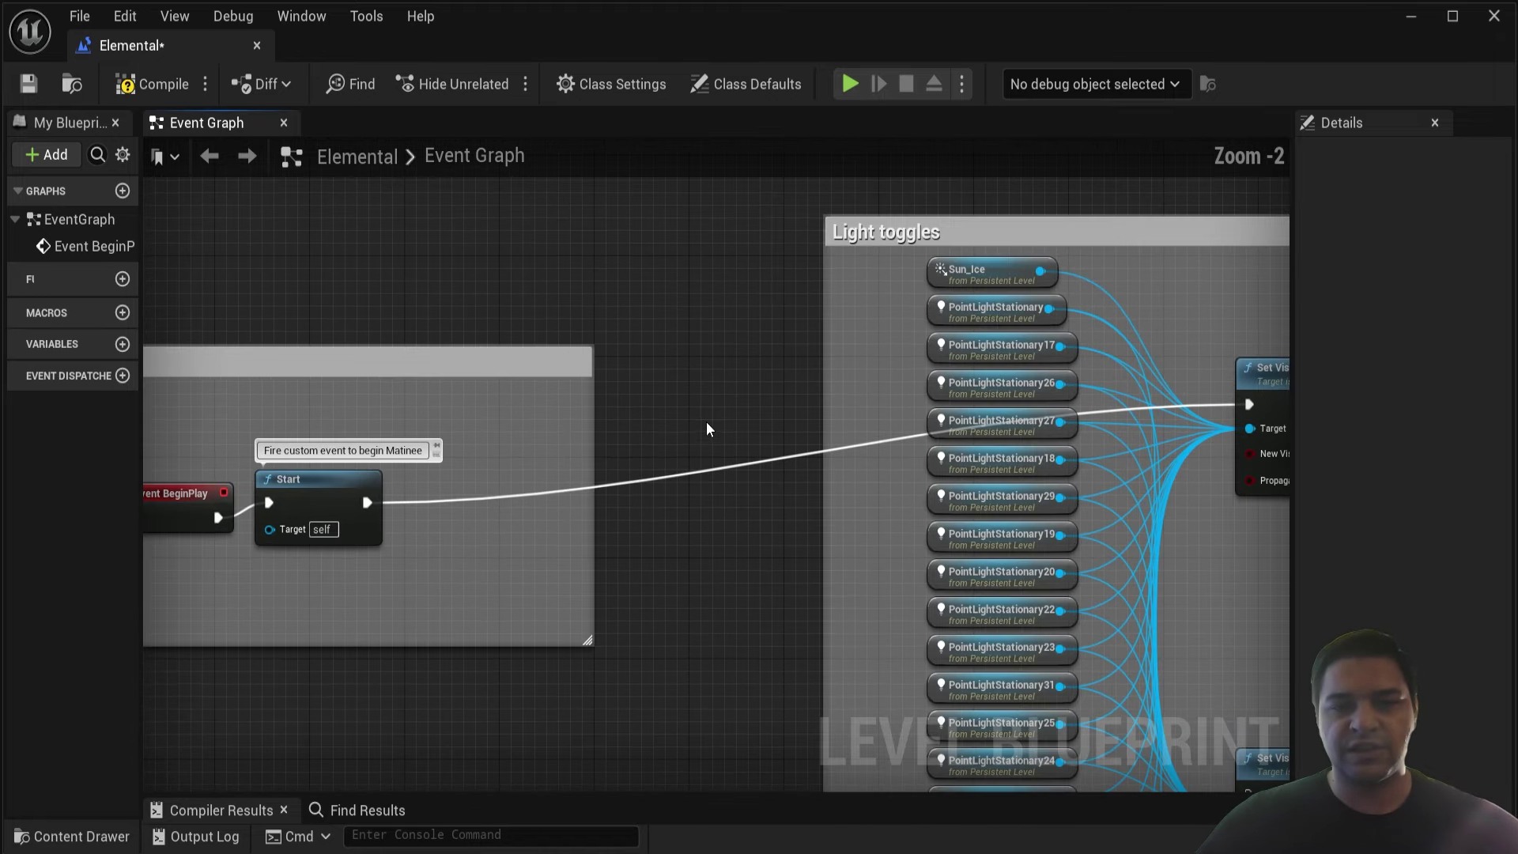
pyautogui.scroll(-1, 562, 380)
pyautogui.scroll(2, 342, 498)
pyautogui.moveTo(342, 498); pyautogui.dragTo(616, 478, button='right')
pyautogui.click(616, 478)
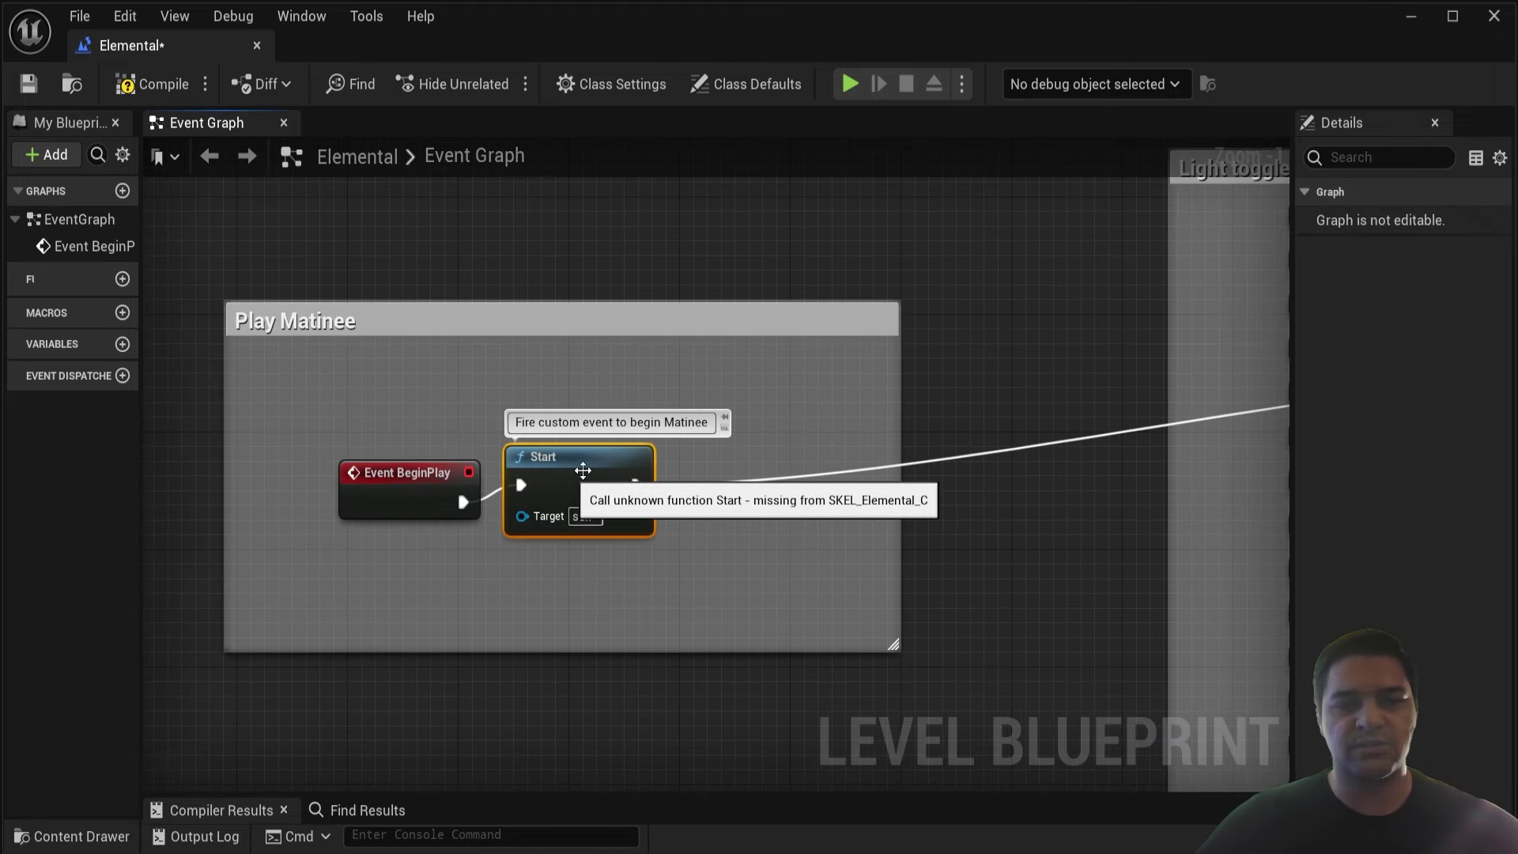
pyautogui.press('Delete')
# - Remove the Light toggles comment and its nodes, then compile and save the Elemental map
pyautogui.scroll(-3, 787, 407)
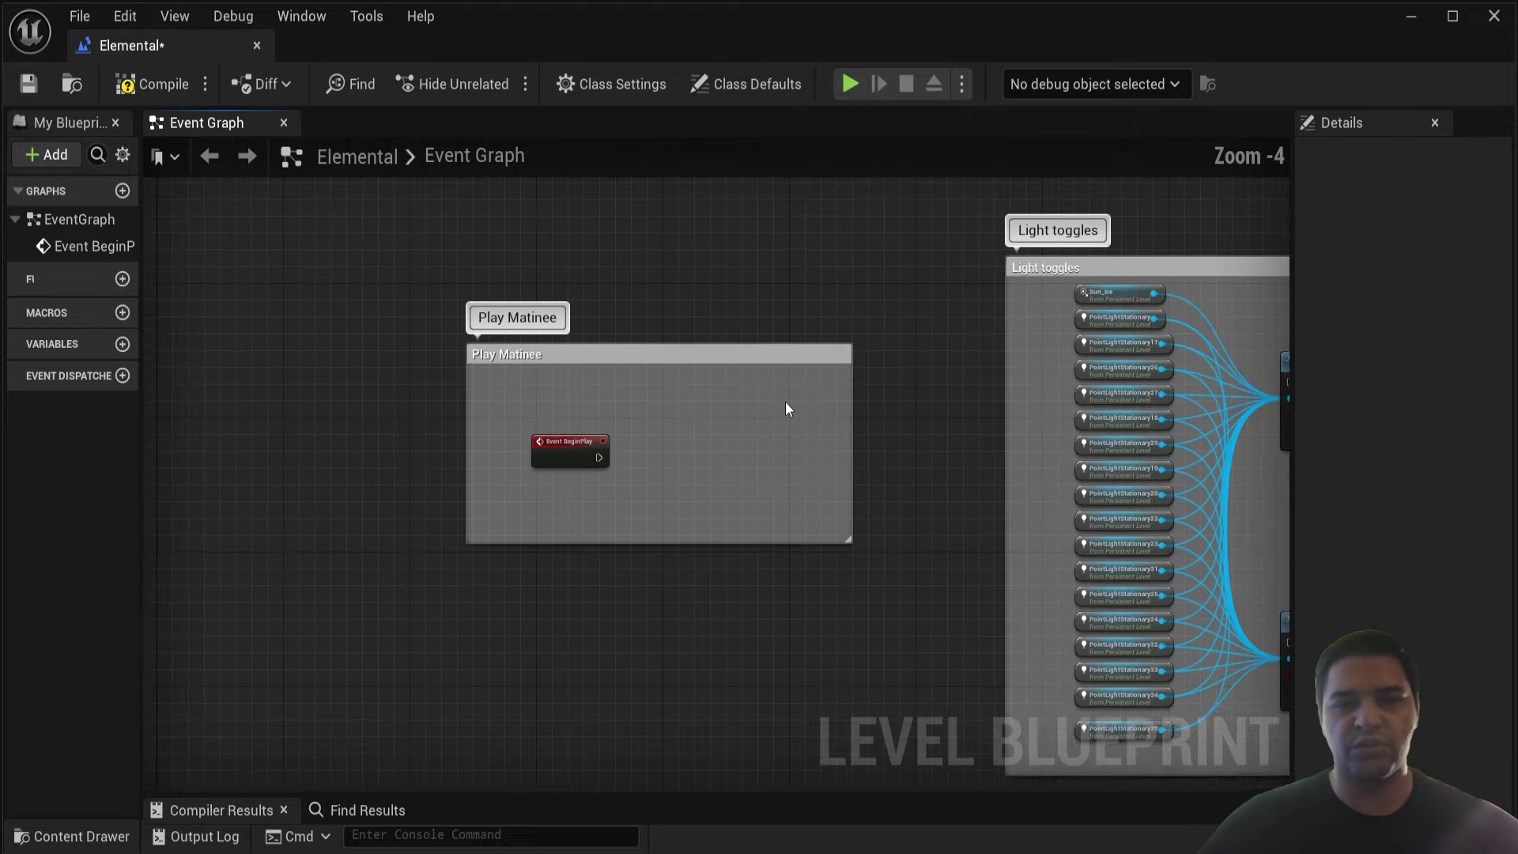
pyautogui.scroll(-2, 668, 207)
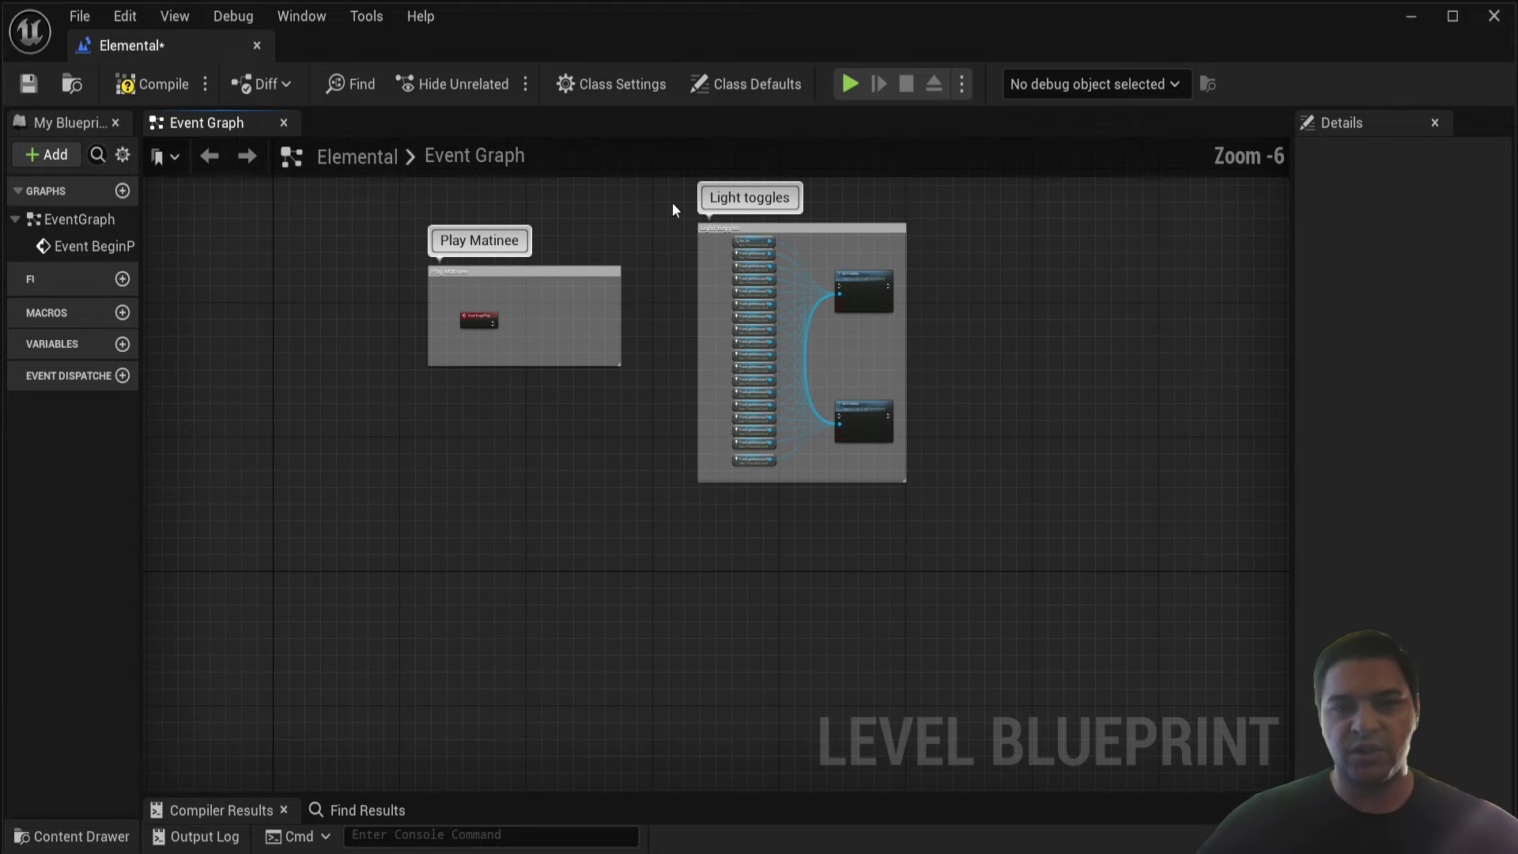
pyautogui.moveTo(669, 183); pyautogui.dragTo(960, 495)
pyautogui.scroll(2, 820, 521)
pyautogui.press('Home')
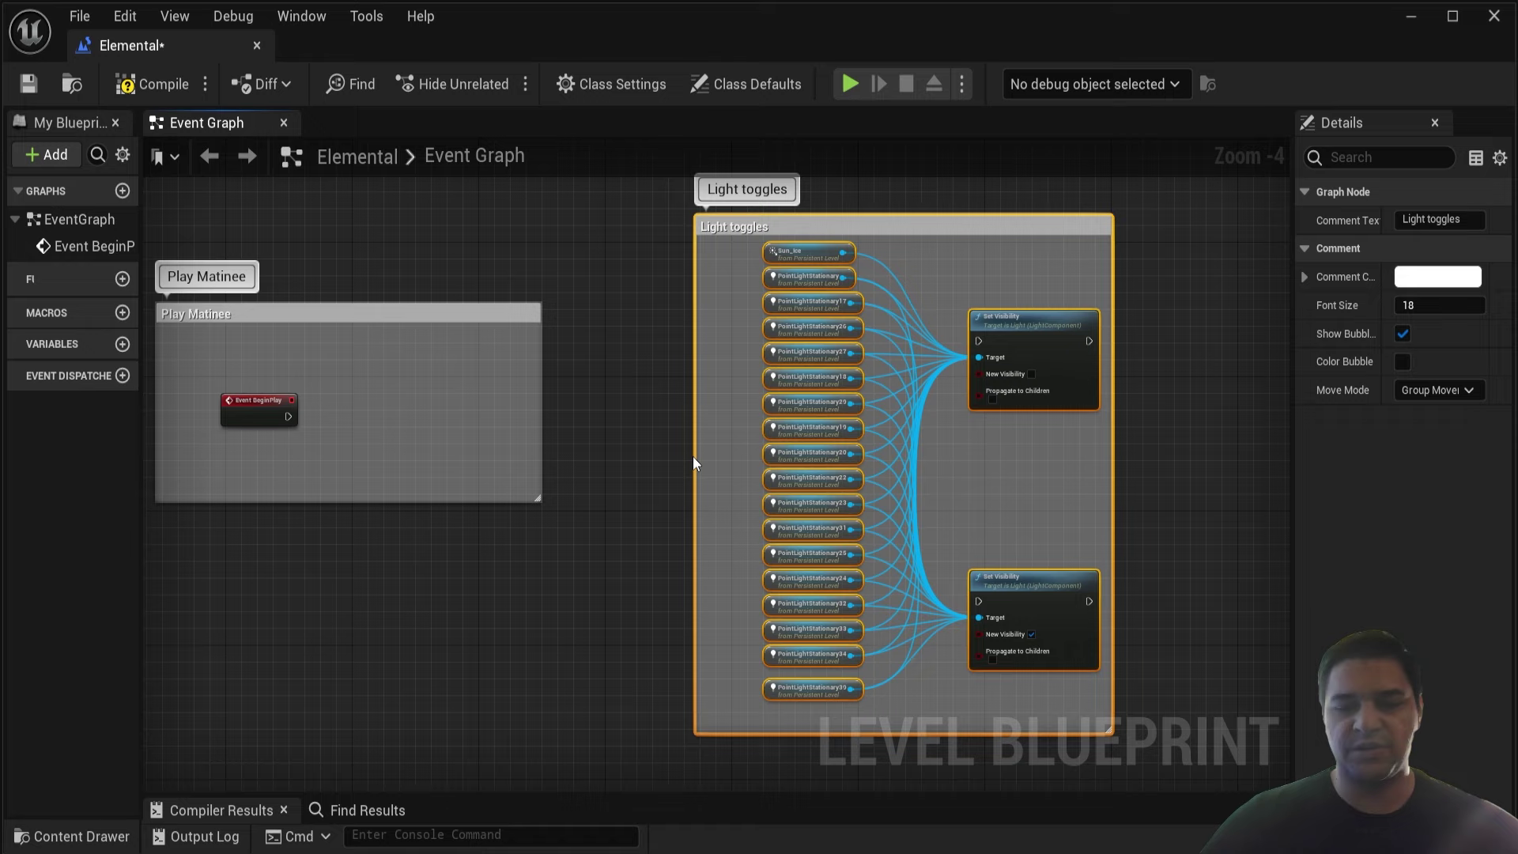
pyautogui.press('Delete')
pyautogui.press('Home')
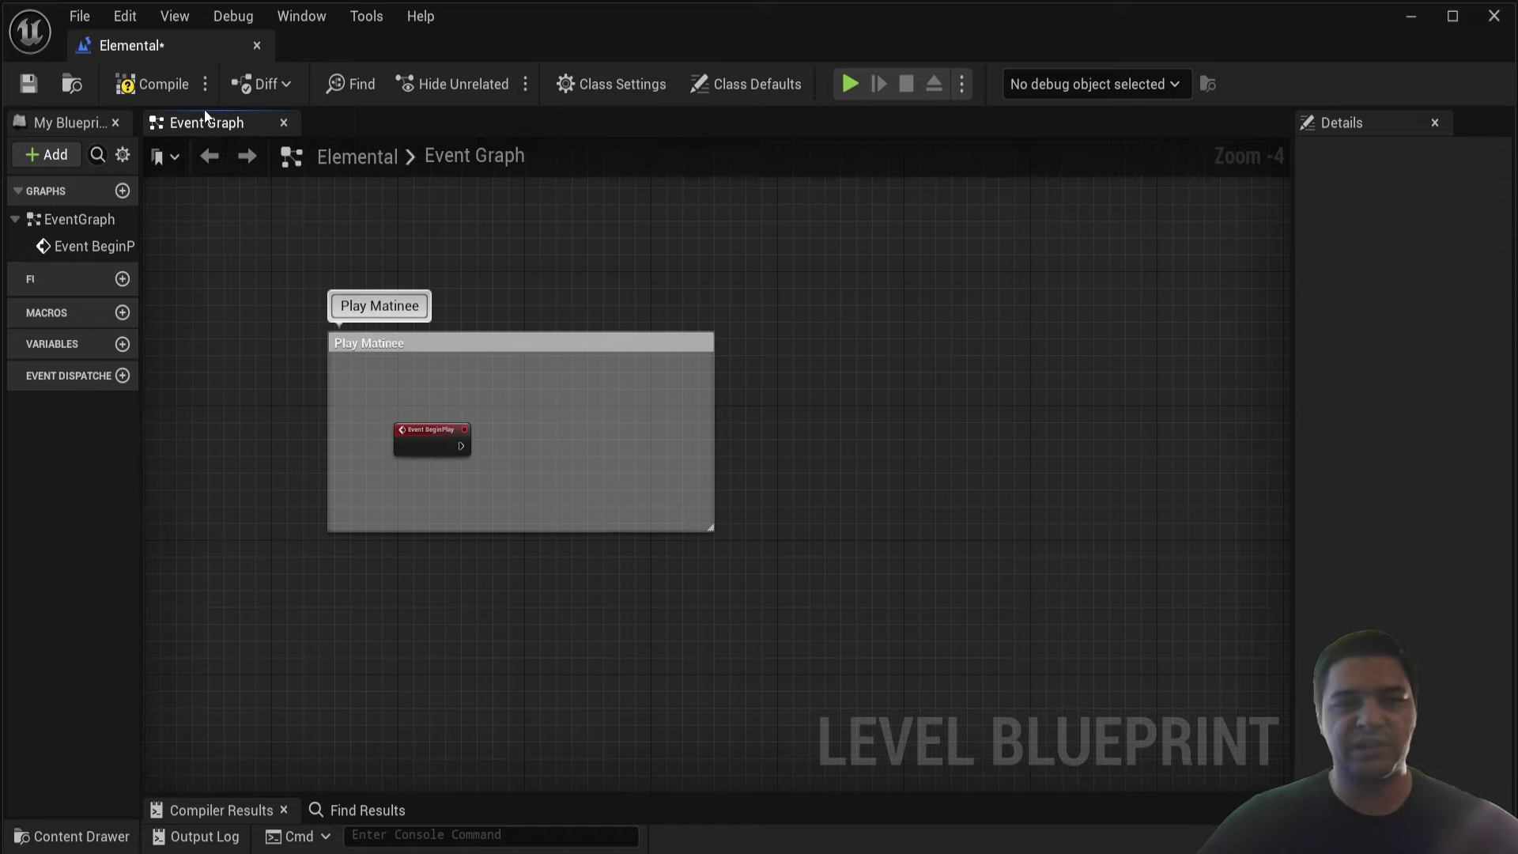
pyautogui.click(142, 86)
pyautogui.click(28, 85)
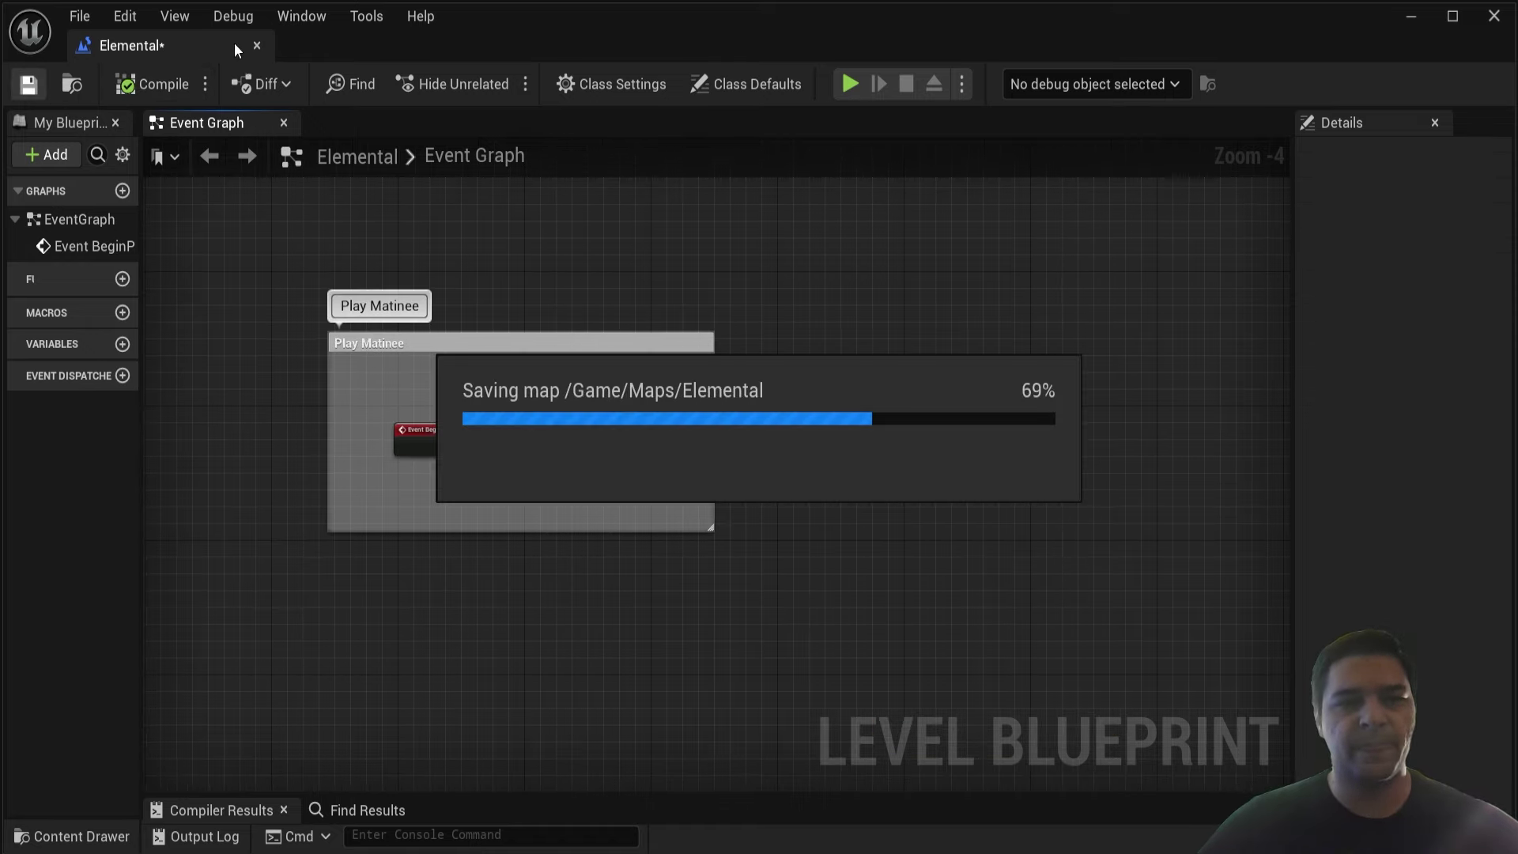
# - Close the level blueprint and Message Log, then run a quick Play-in-Editor test
pyautogui.click(256, 49)
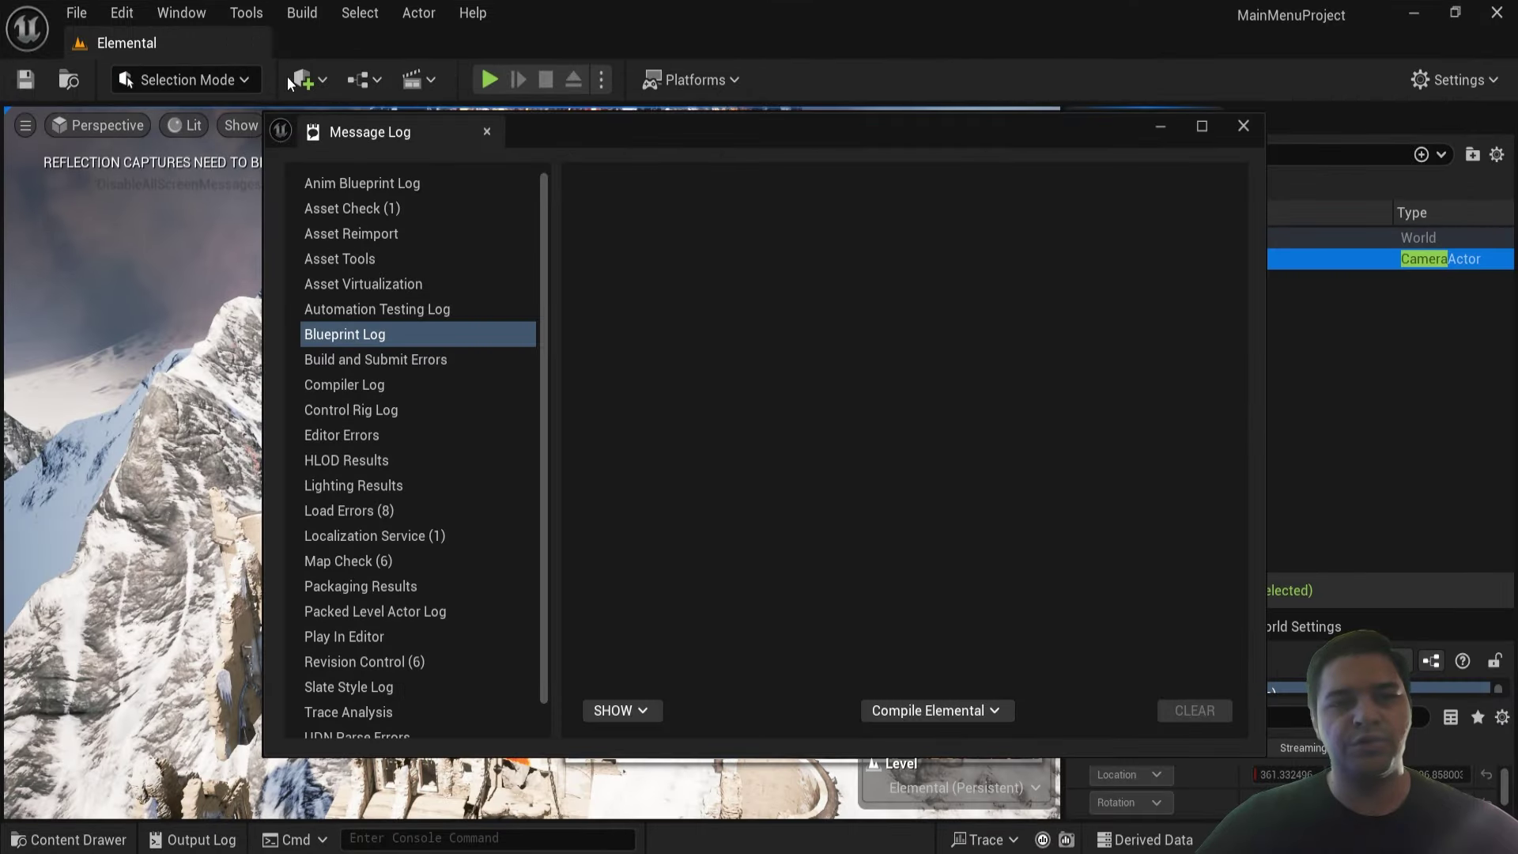
pyautogui.click(1242, 126)
pyautogui.click(492, 80)
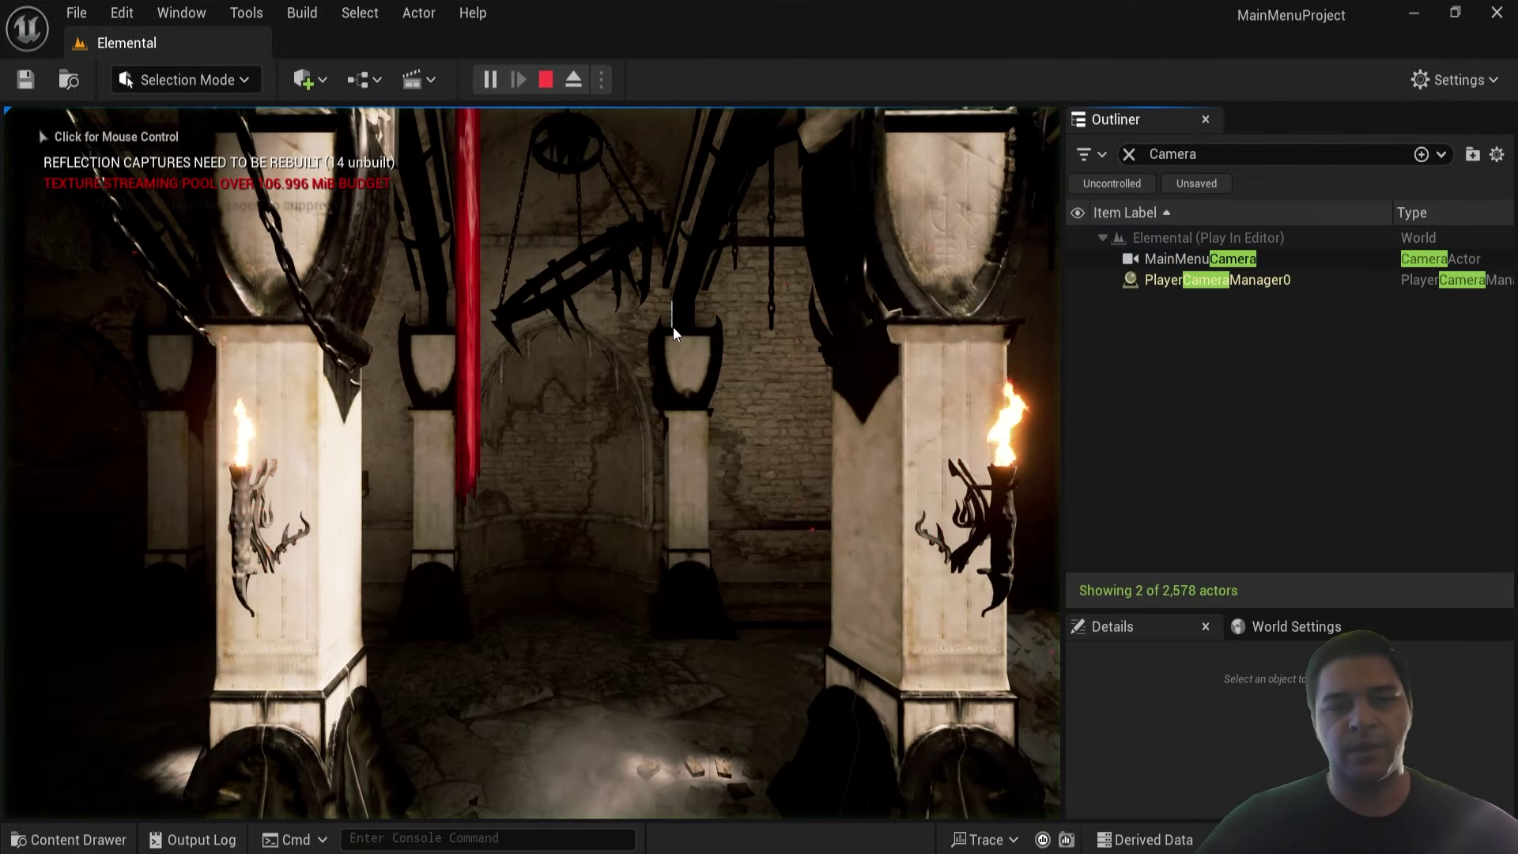
pyautogui.click(672, 325)
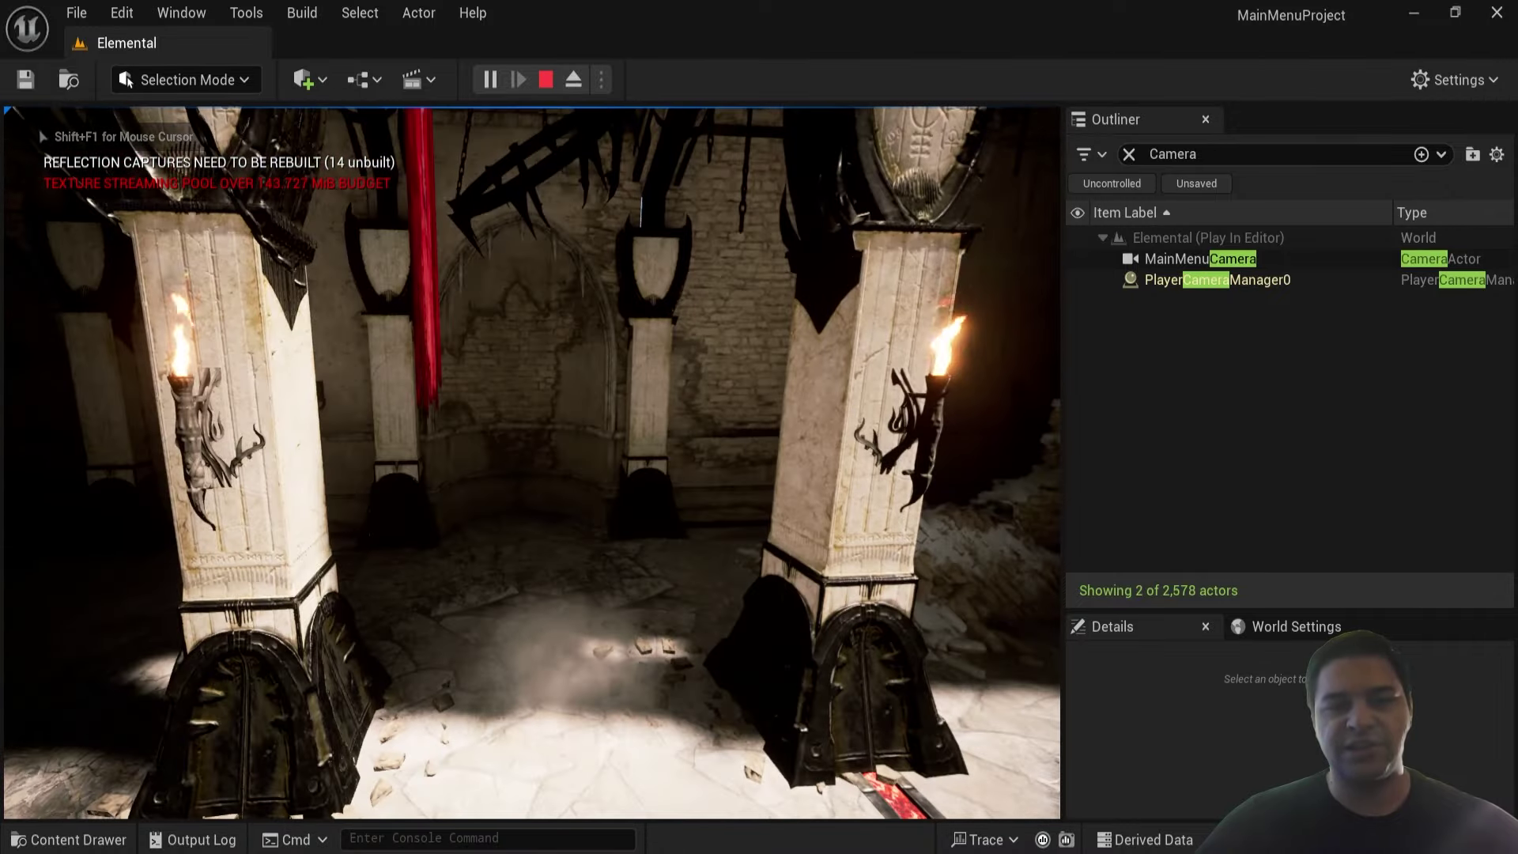
pyautogui.press('Escape')
# - Look over the pillared hall and clear the Outliner's Camera filter to list all actors
pyautogui.moveTo(530, 463); pyautogui.dragTo(529, 463, button='right')
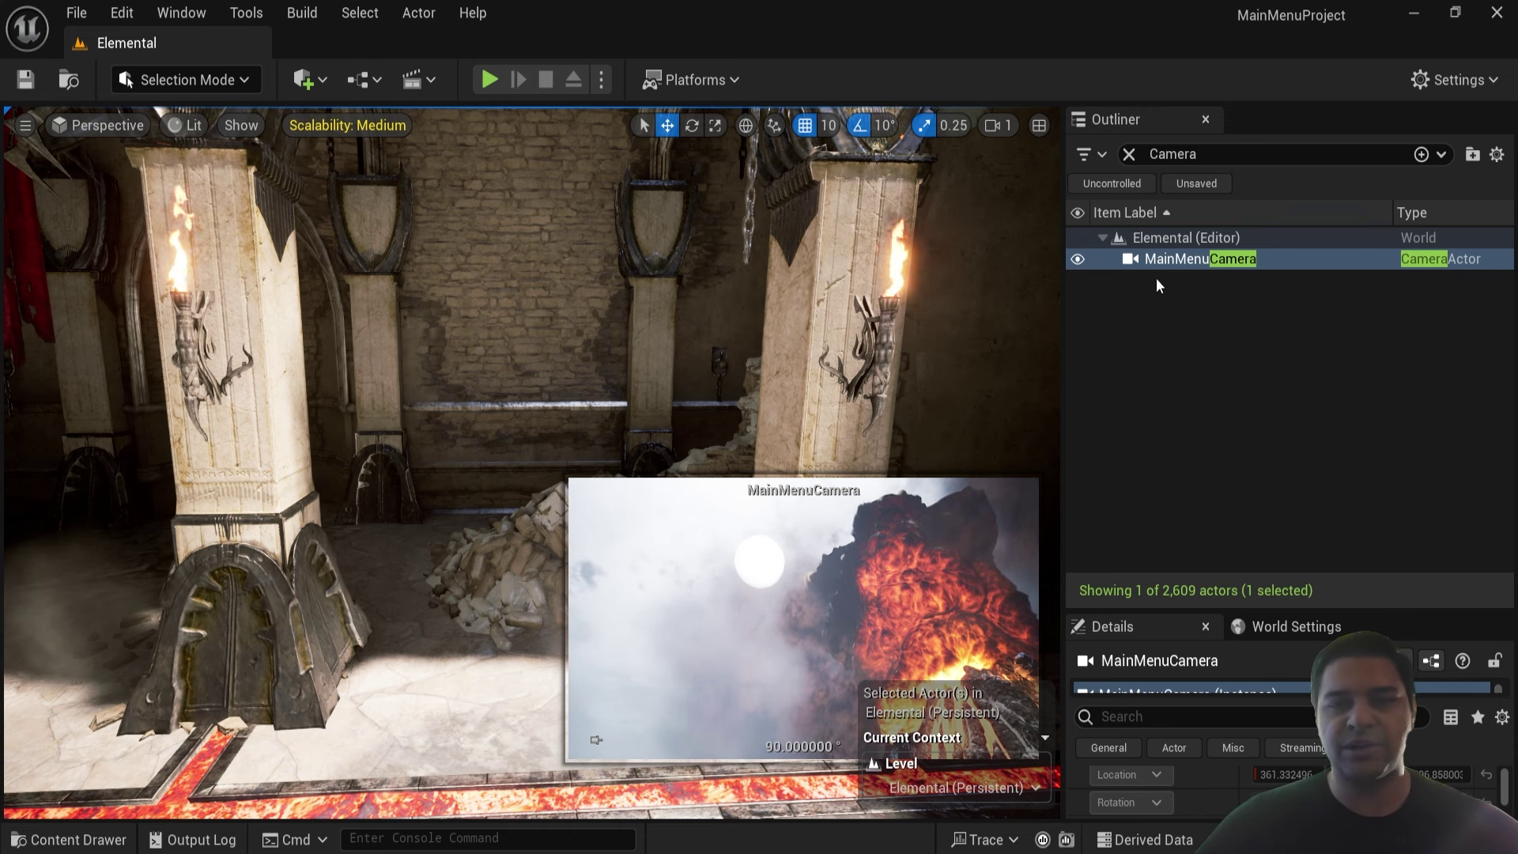
pyautogui.click(1129, 154)
pyautogui.click(1138, 306)
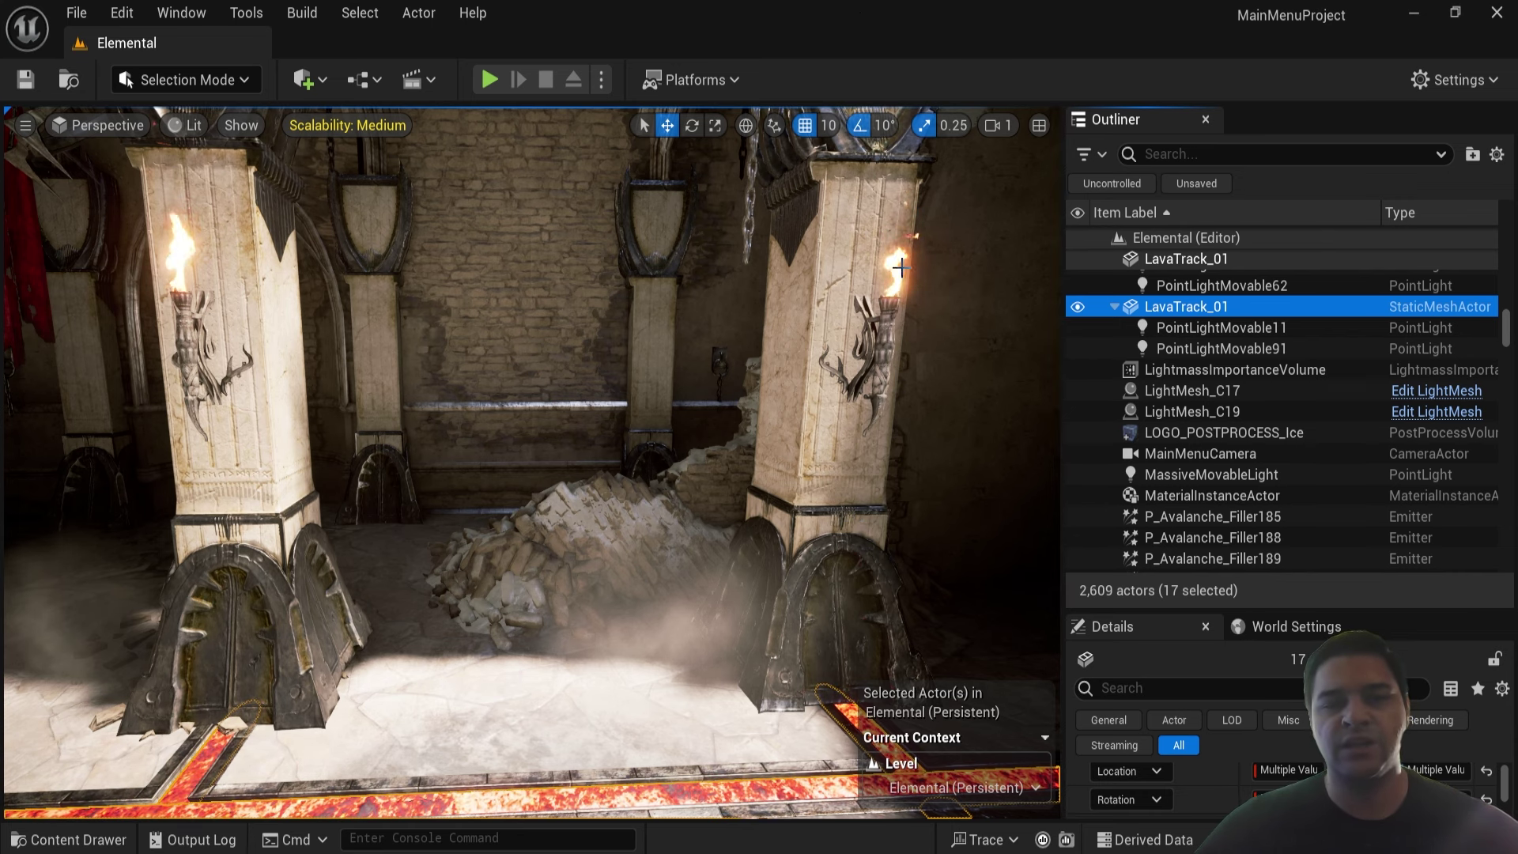
# - Open the Level Blueprint and delete the Play Matinee comment box
pyautogui.click(380, 79)
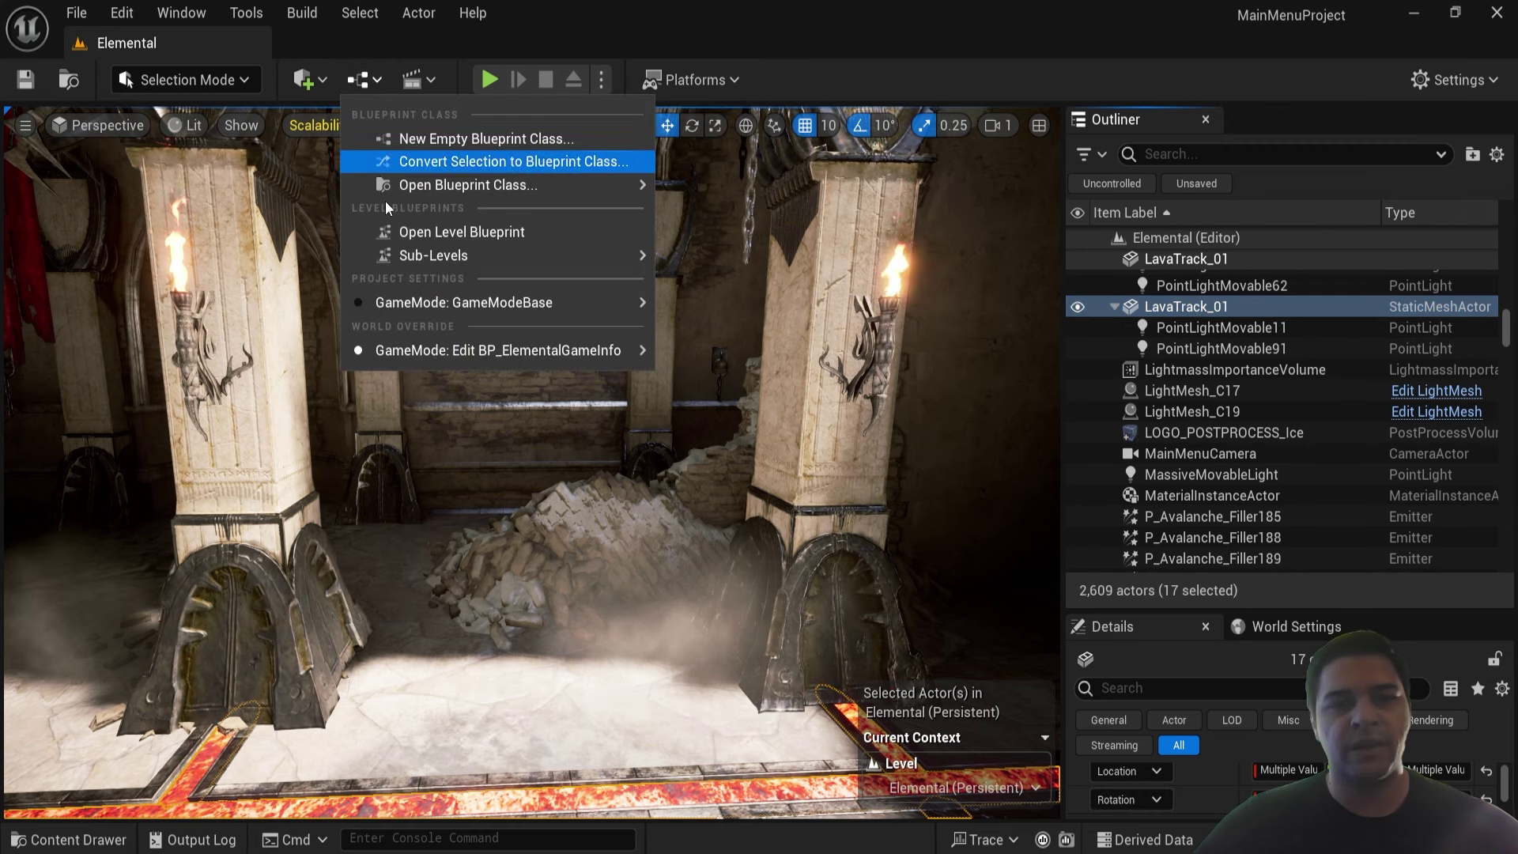
pyautogui.click(397, 234)
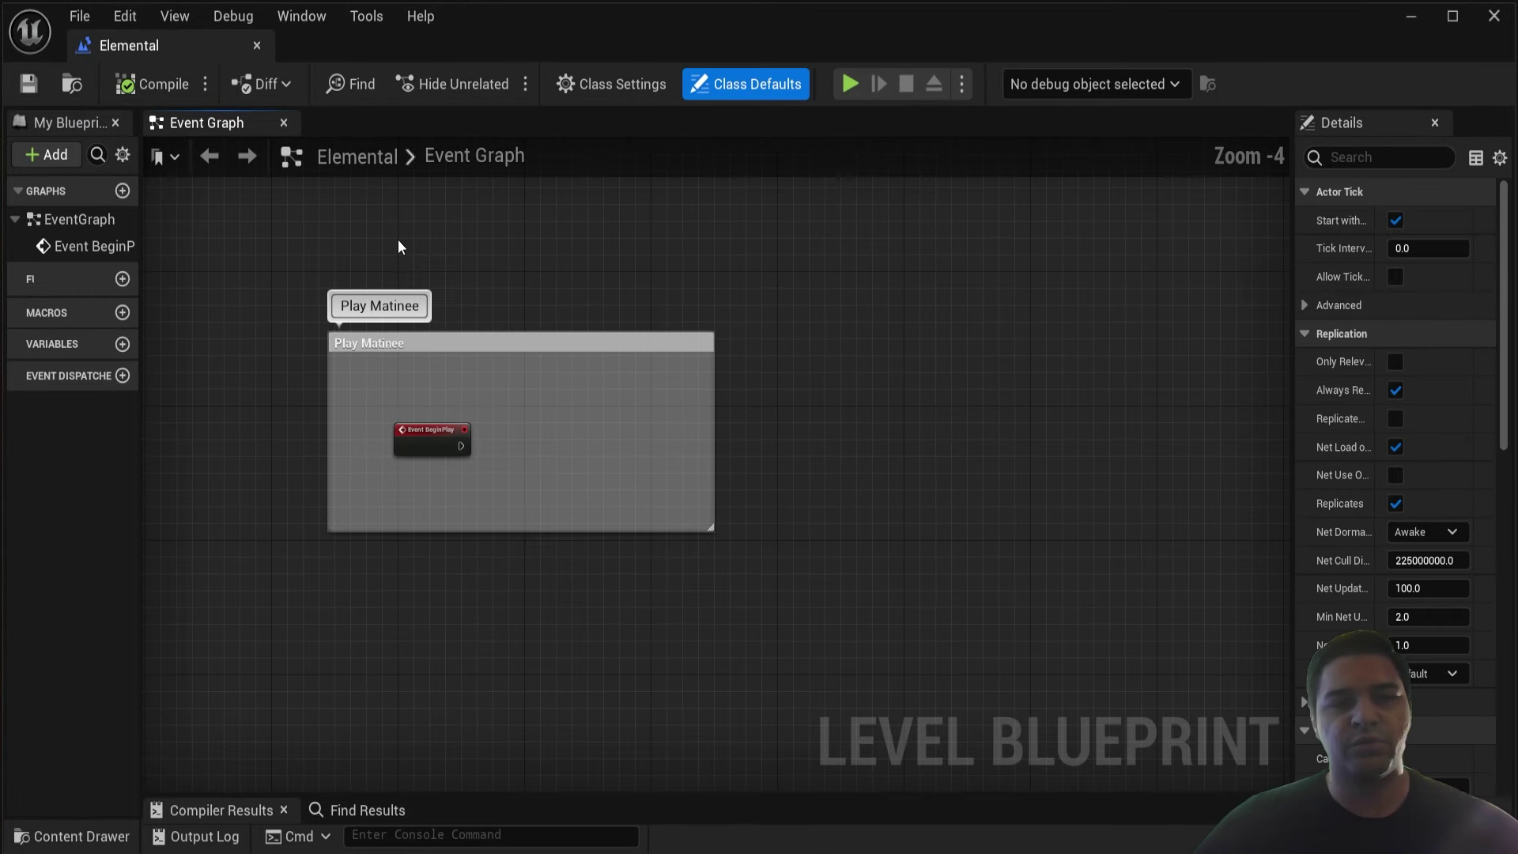
pyautogui.scroll(5, 453, 475)
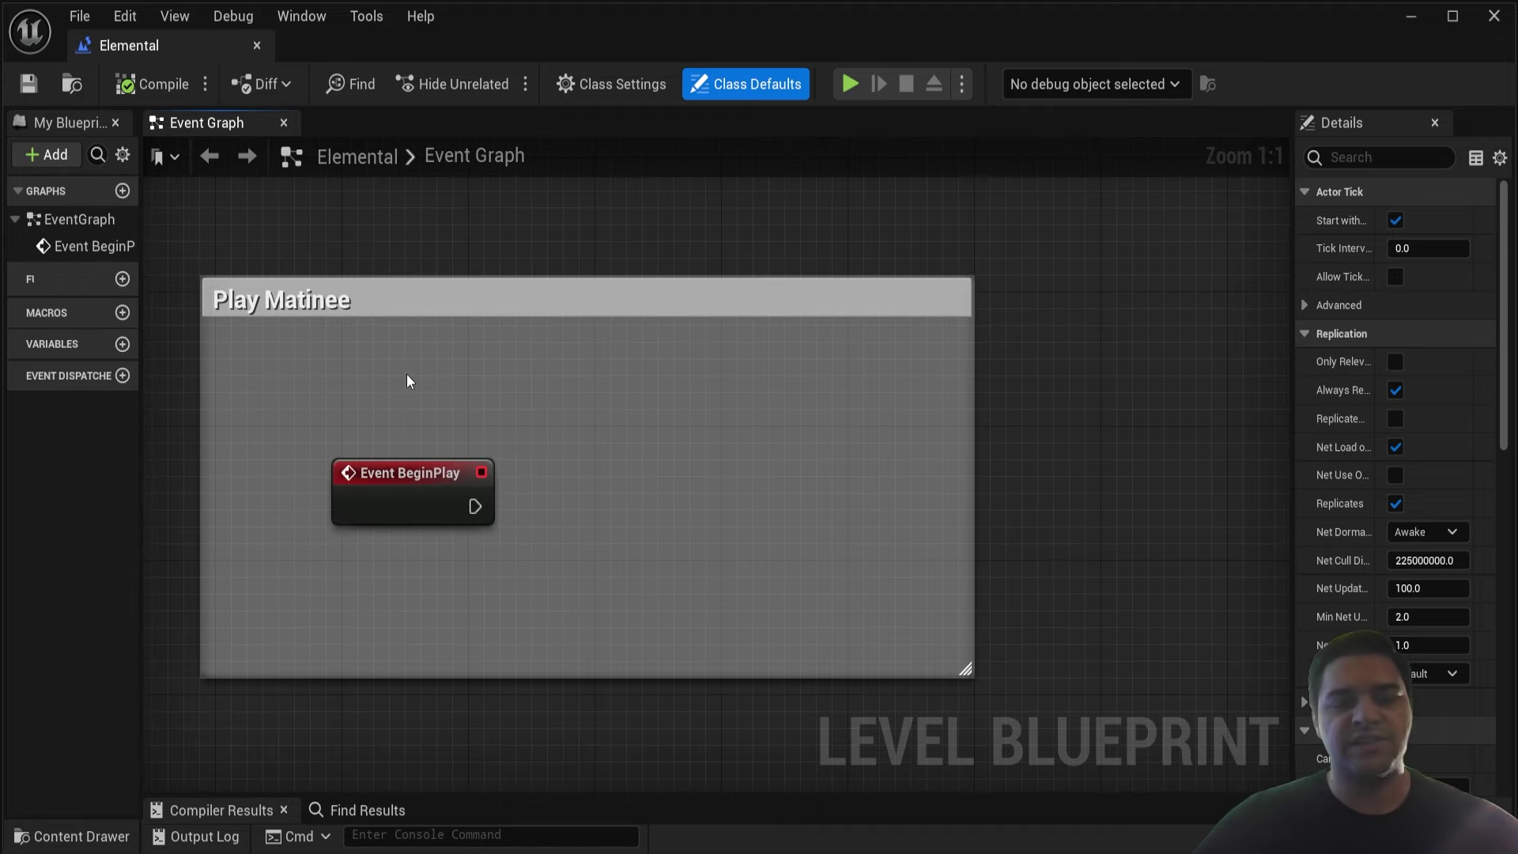
pyautogui.click(401, 488)
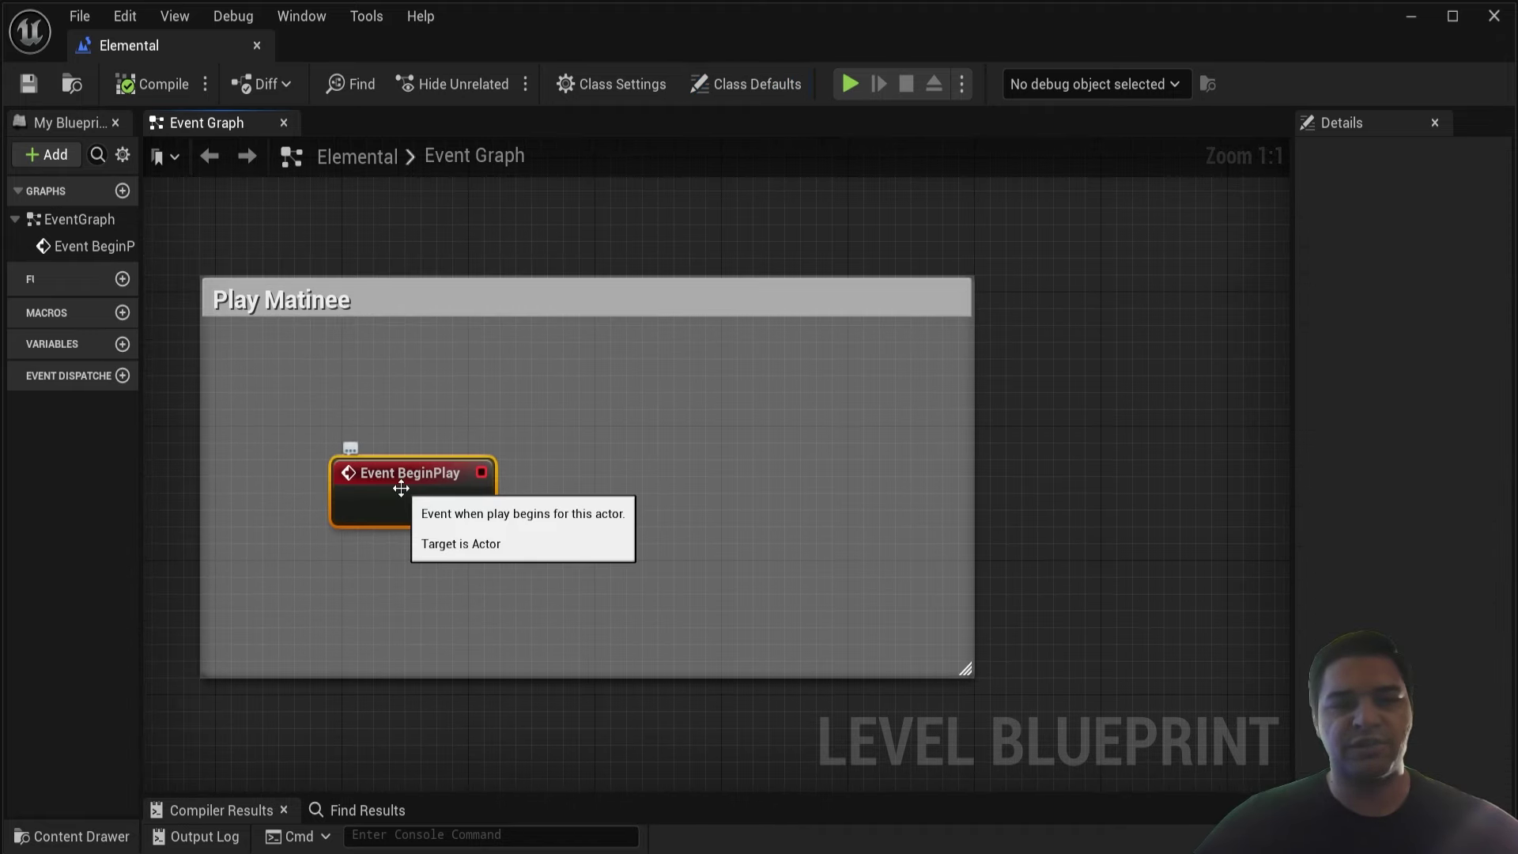
pyautogui.click(332, 304)
pyautogui.press('Delete')
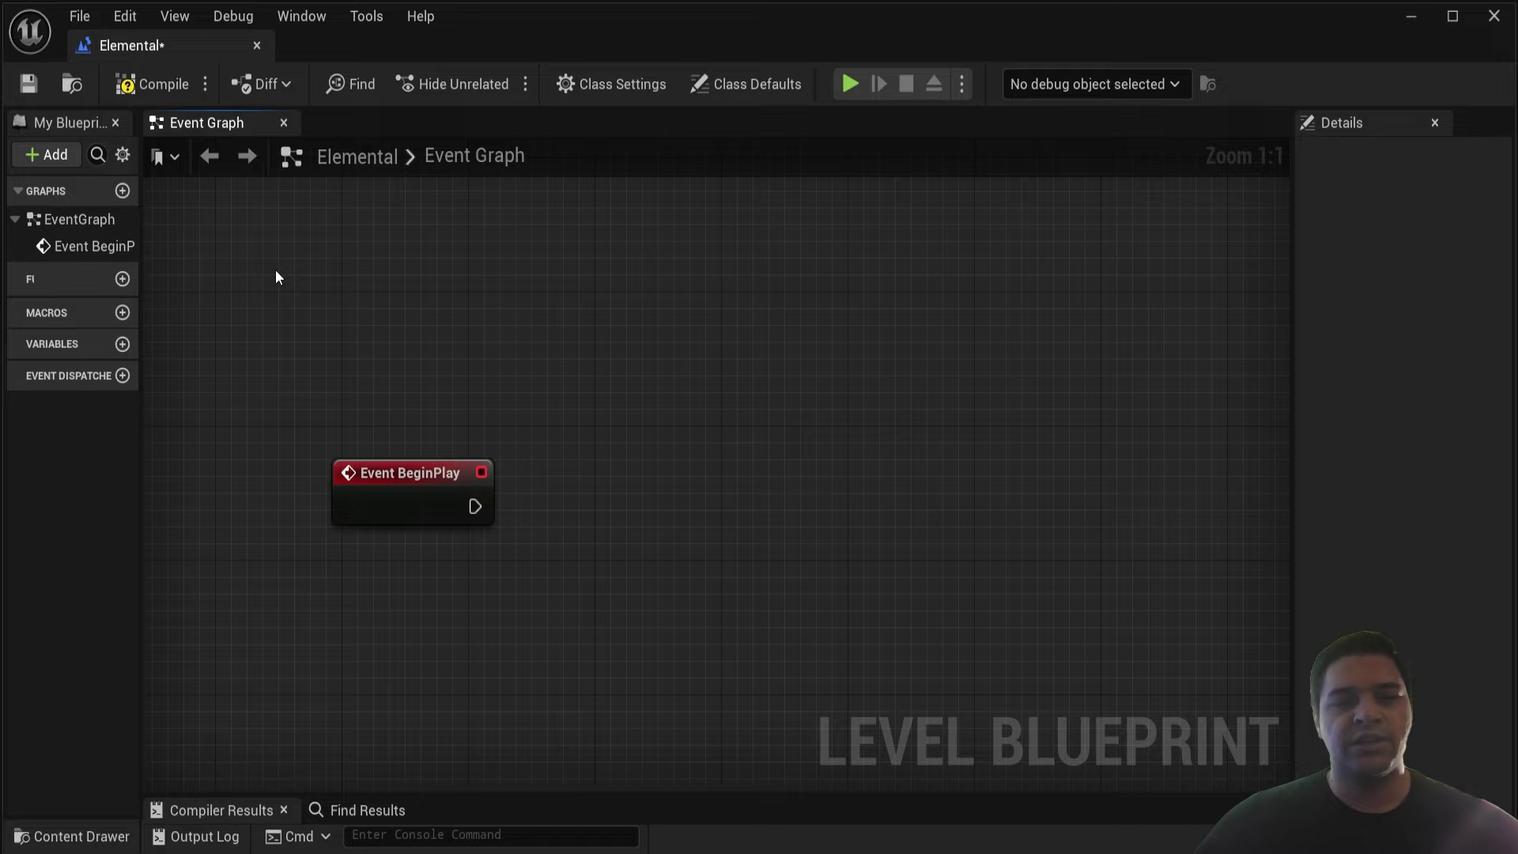
# - Add a Get Player Controller node to the event graph
pyautogui.rightClick(376, 307)
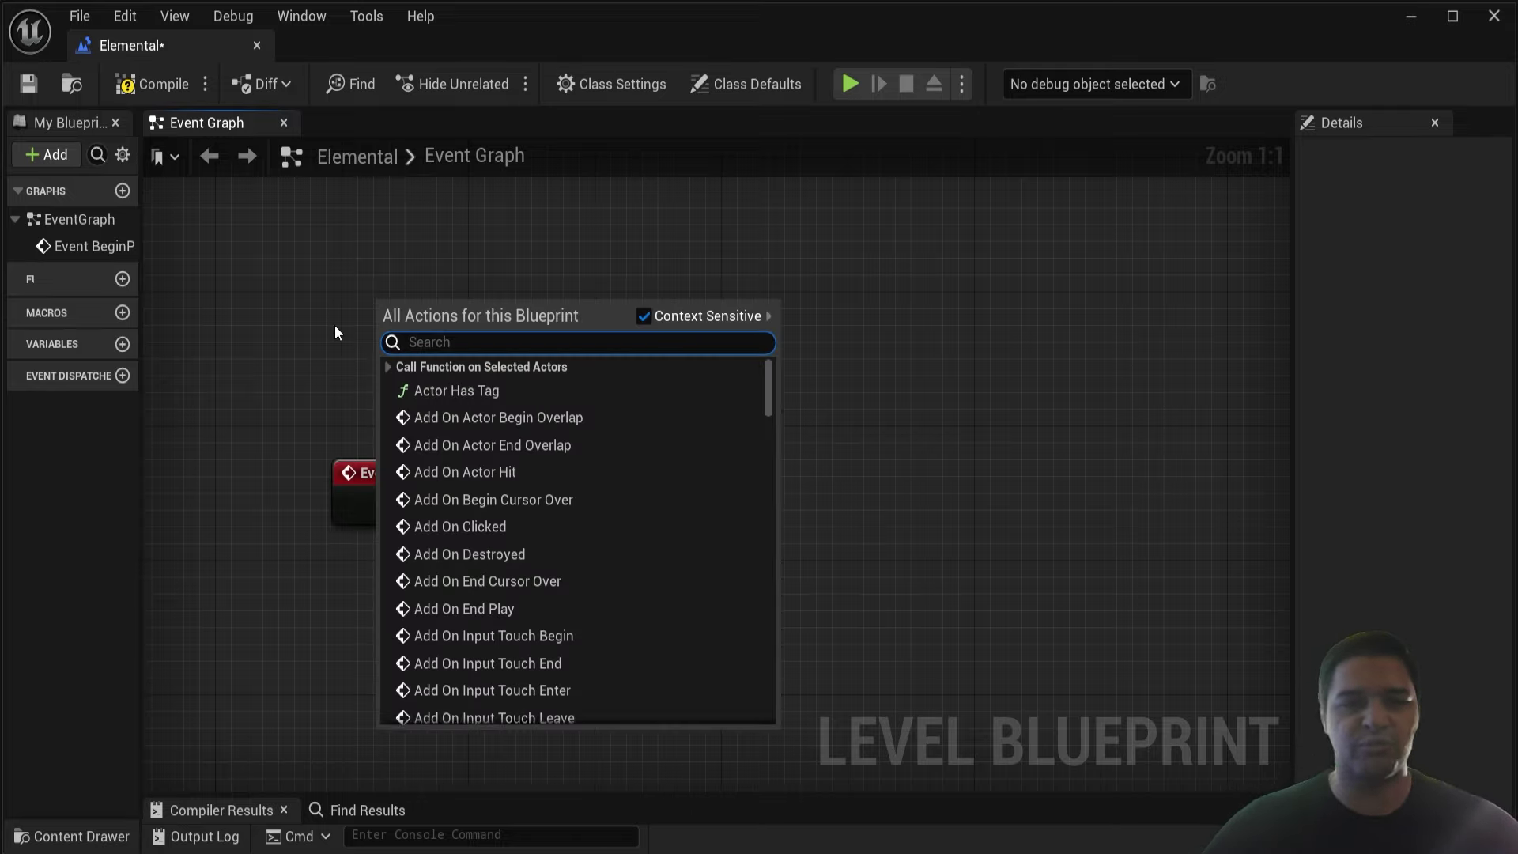
pyautogui.write('Getactor')
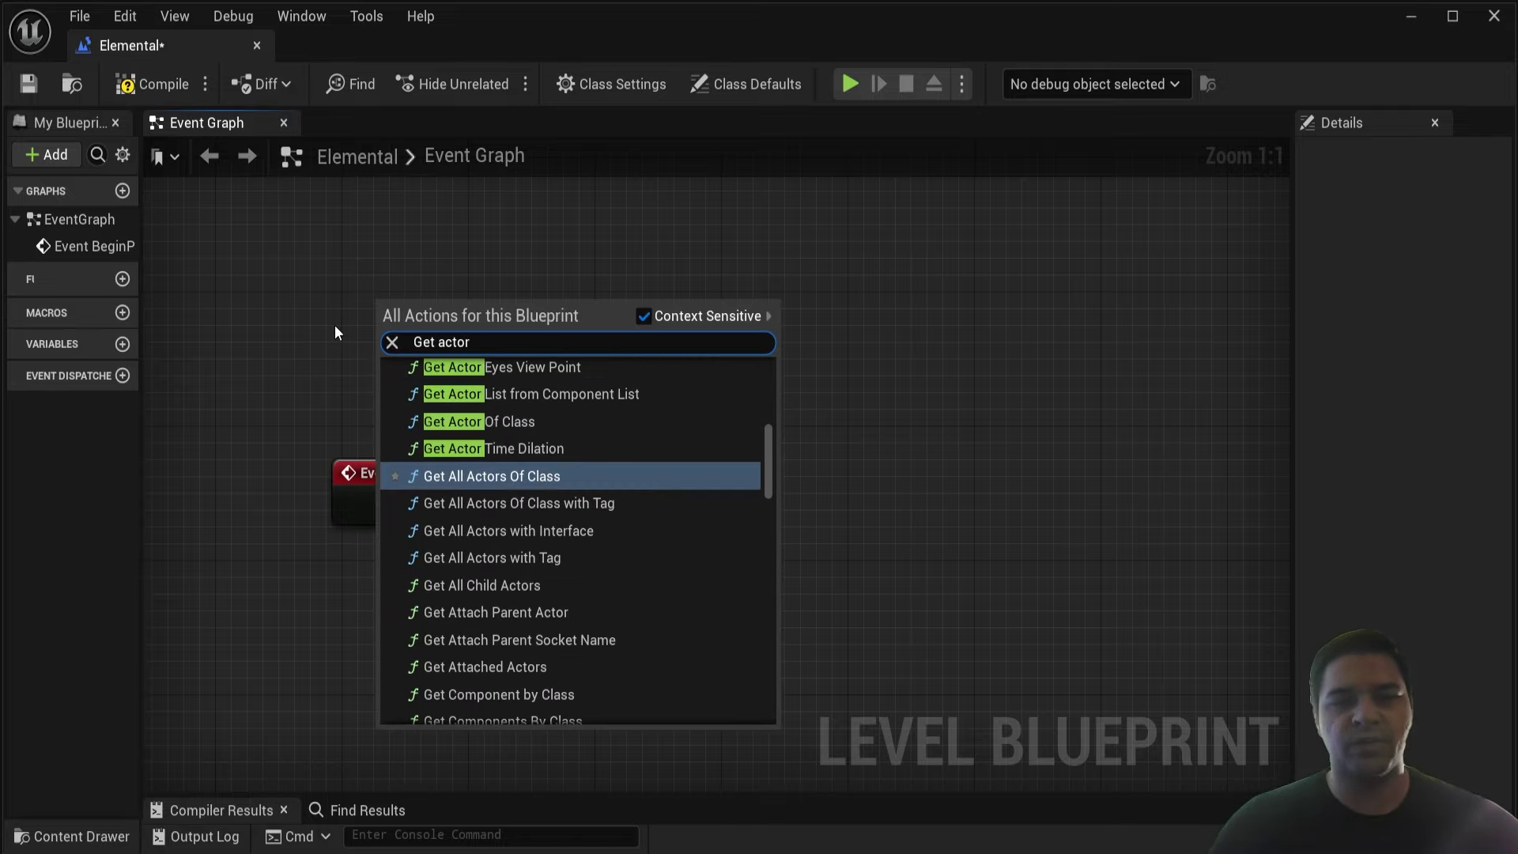
pyautogui.hotkey('ctrl', 'a')
pyautogui.press('BackSpace')
pyautogui.write('Get play')
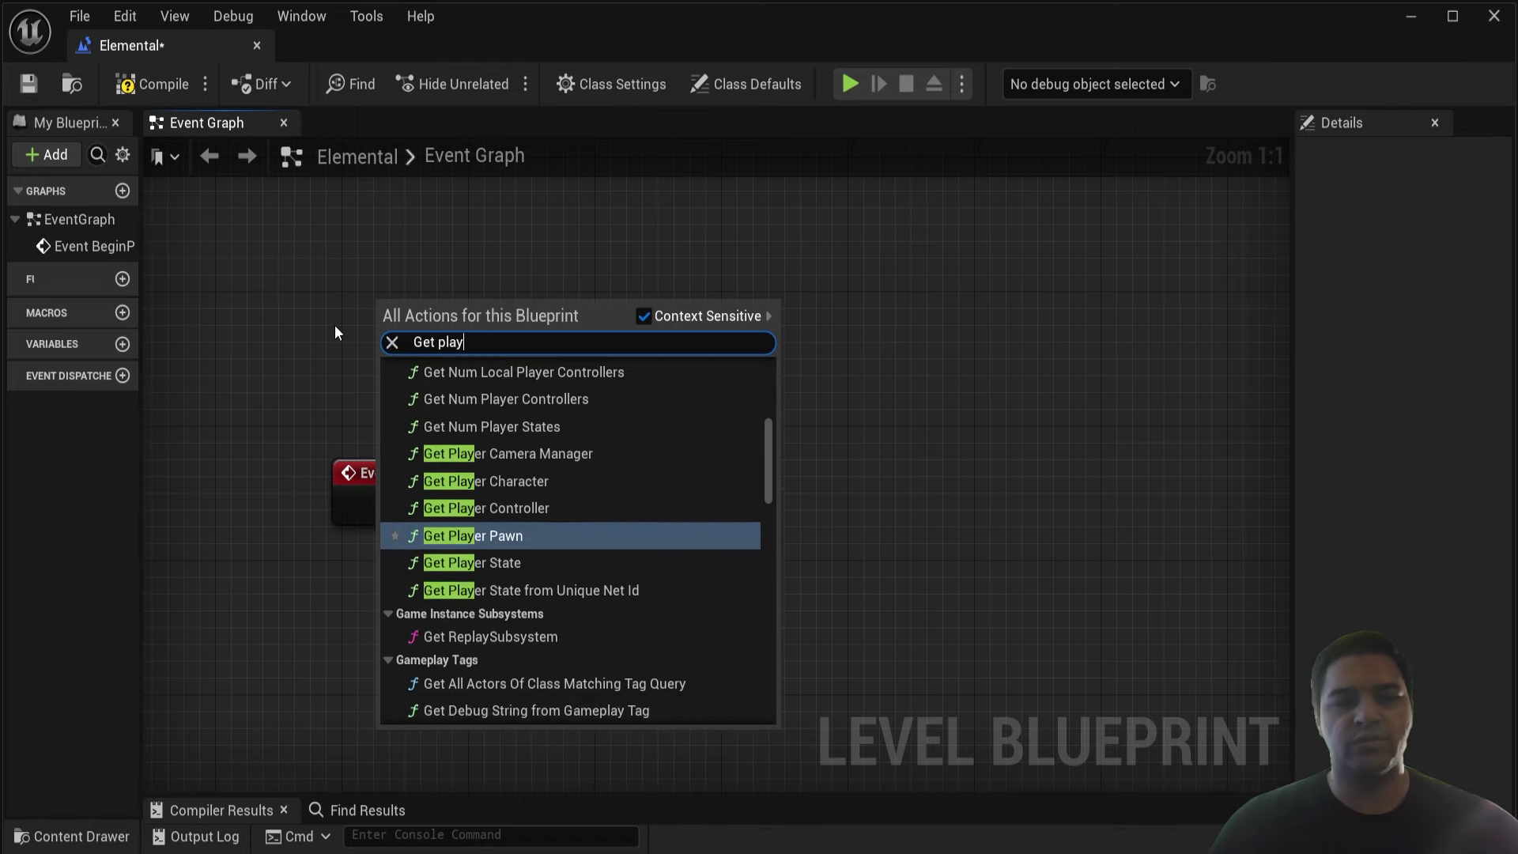
pyautogui.write('er controller')
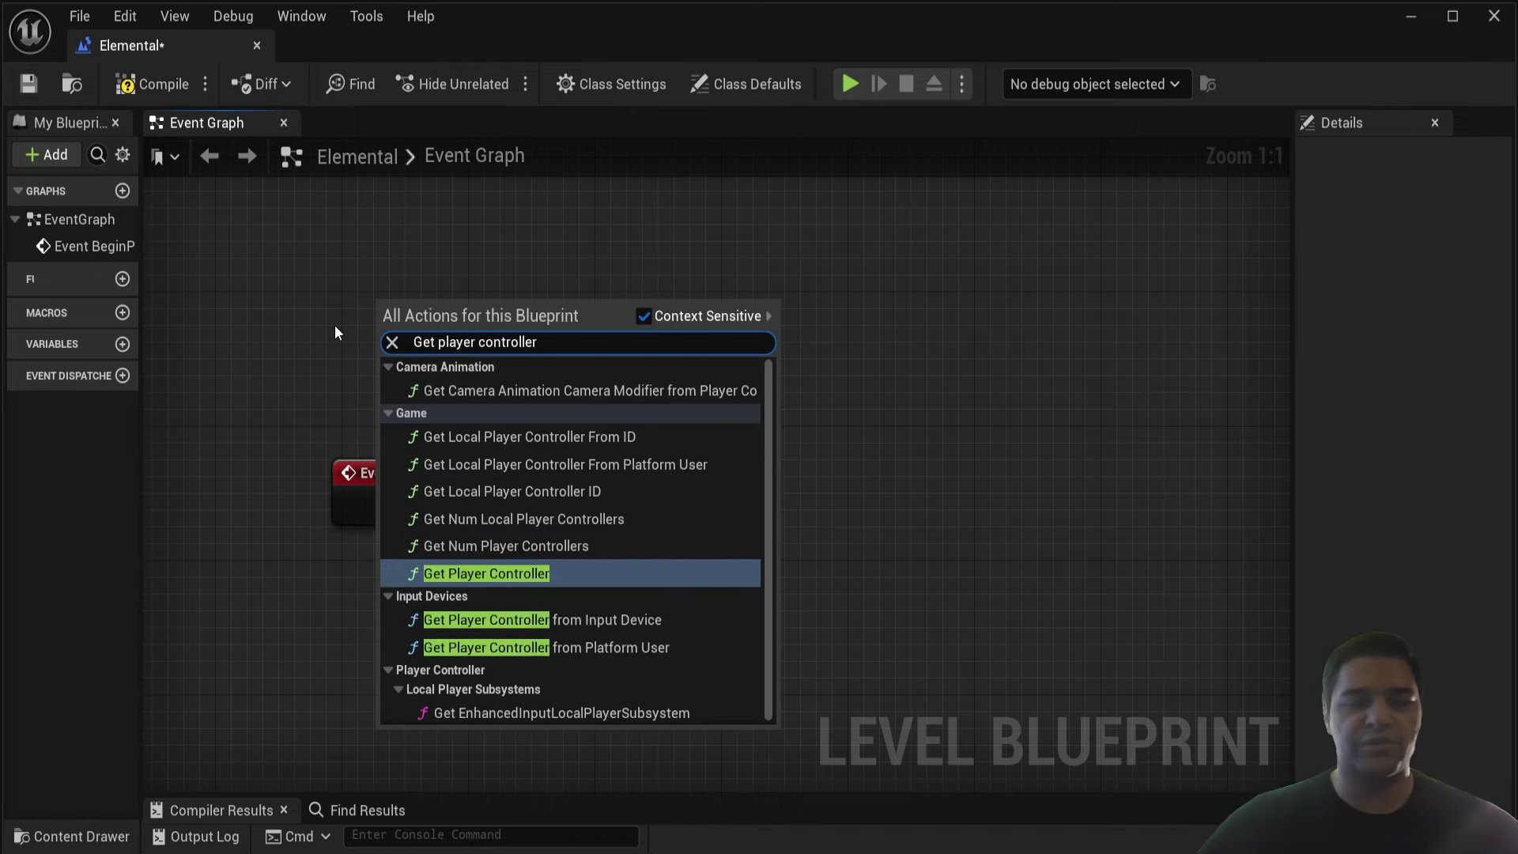
pyautogui.click(487, 577)
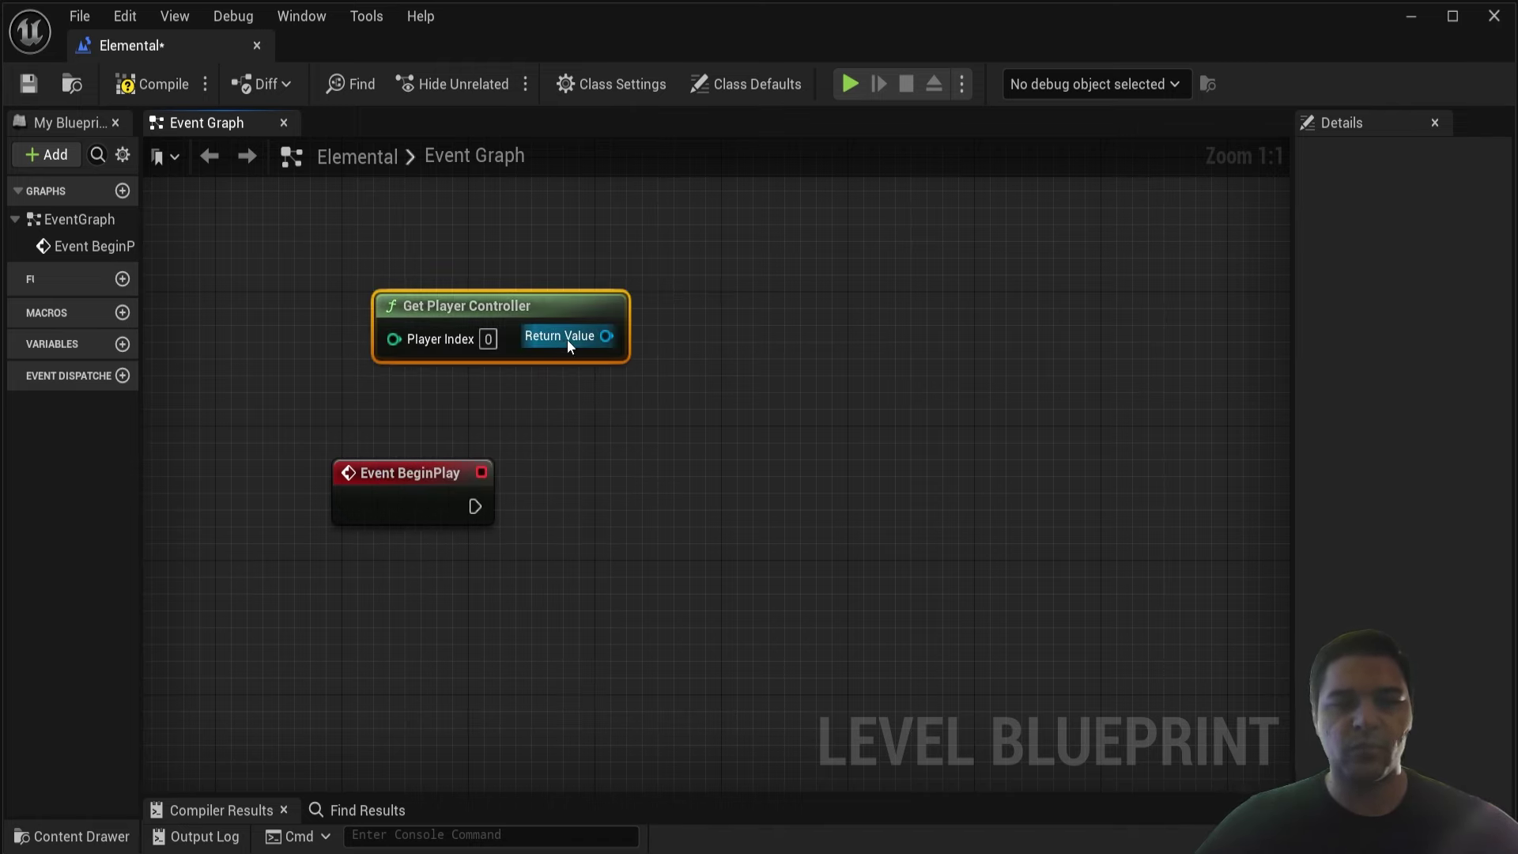
# - Add Set View Target with Blend from the player controller and wire Event BeginPlay into it
pyautogui.moveTo(567, 339); pyautogui.dragTo(703, 512)
pyautogui.write('Set view')
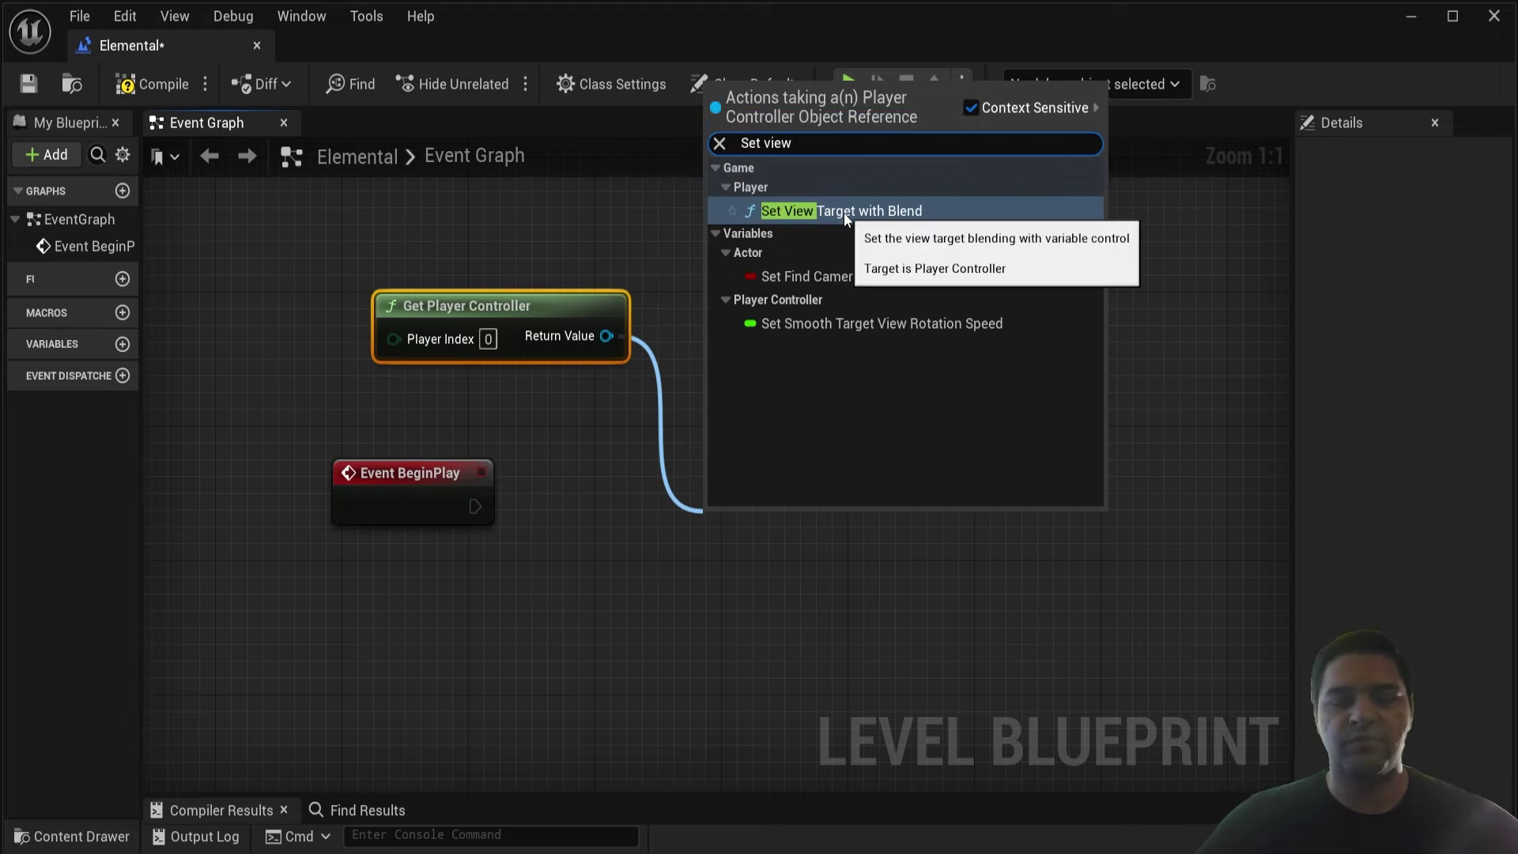
pyautogui.click(843, 212)
pyautogui.moveTo(852, 593); pyautogui.dragTo(900, 510)
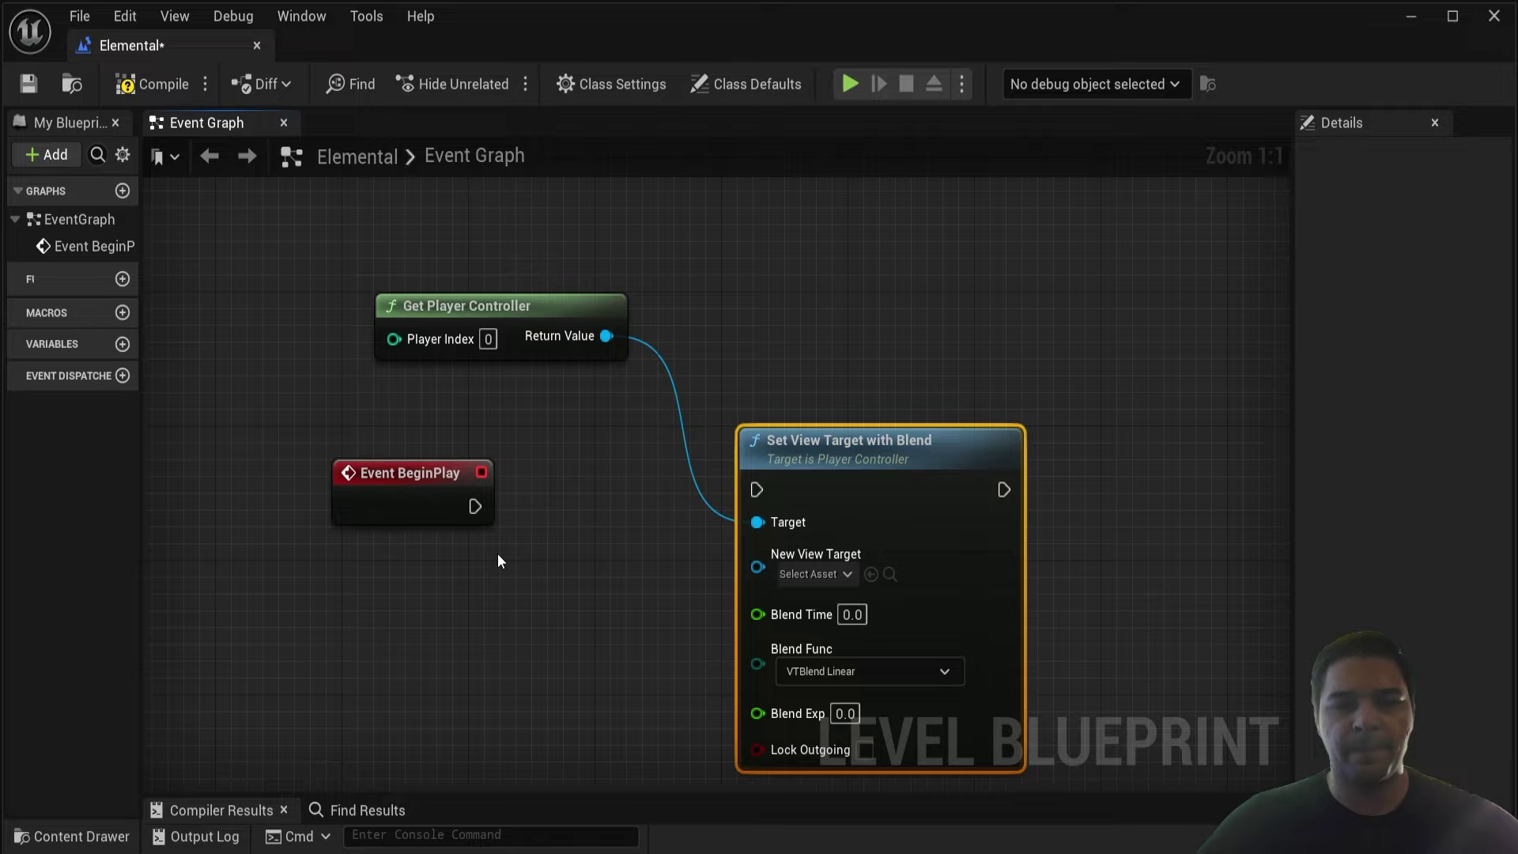
pyautogui.moveTo(472, 505); pyautogui.dragTo(761, 497)
pyautogui.moveTo(899, 481); pyautogui.dragTo(915, 497)
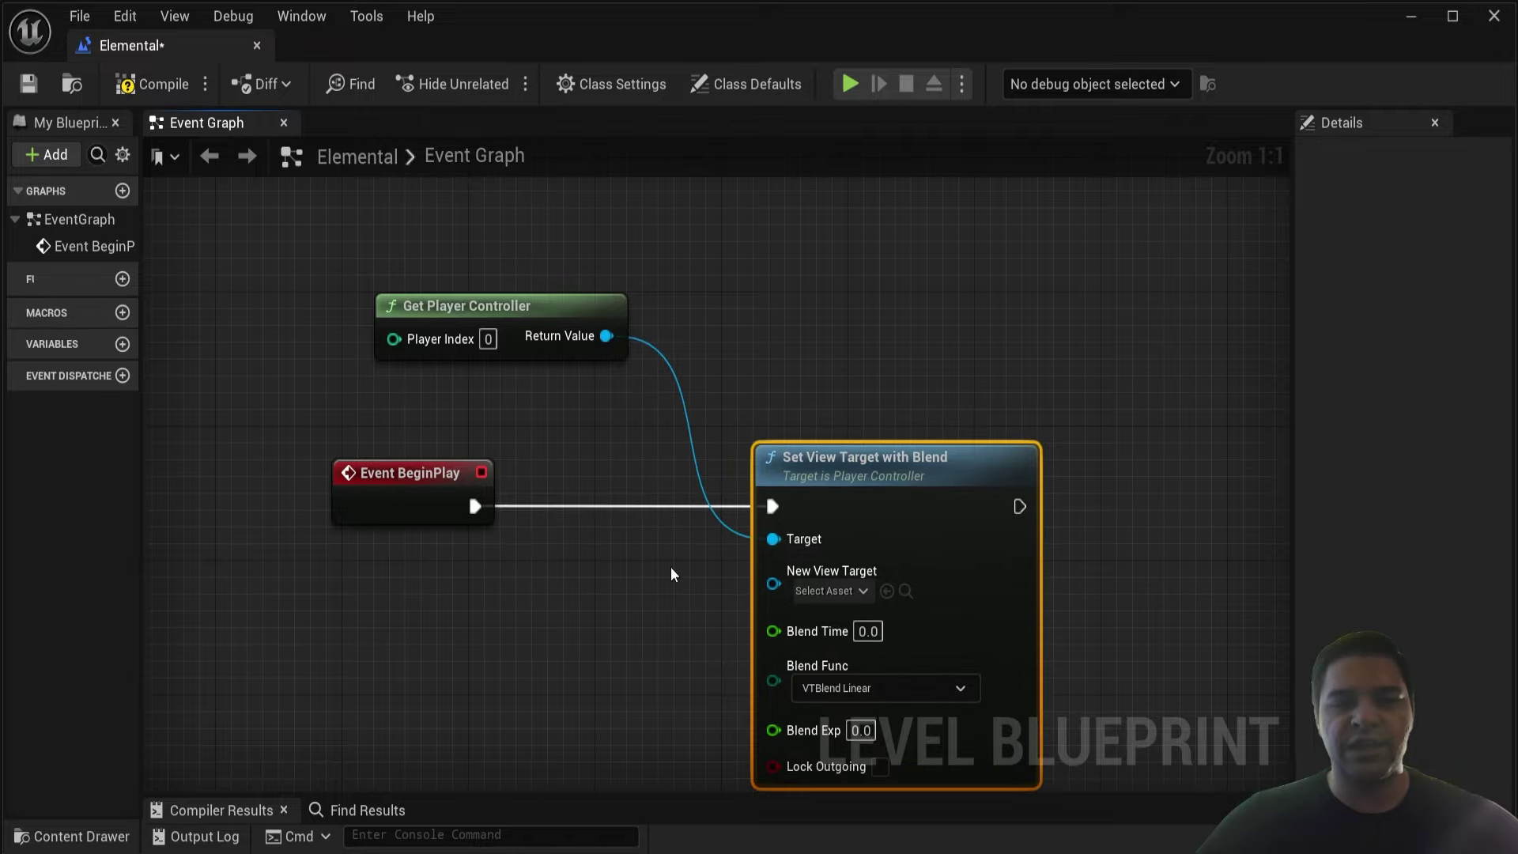
pyautogui.moveTo(670, 567); pyautogui.dragTo(574, 510, button='right')
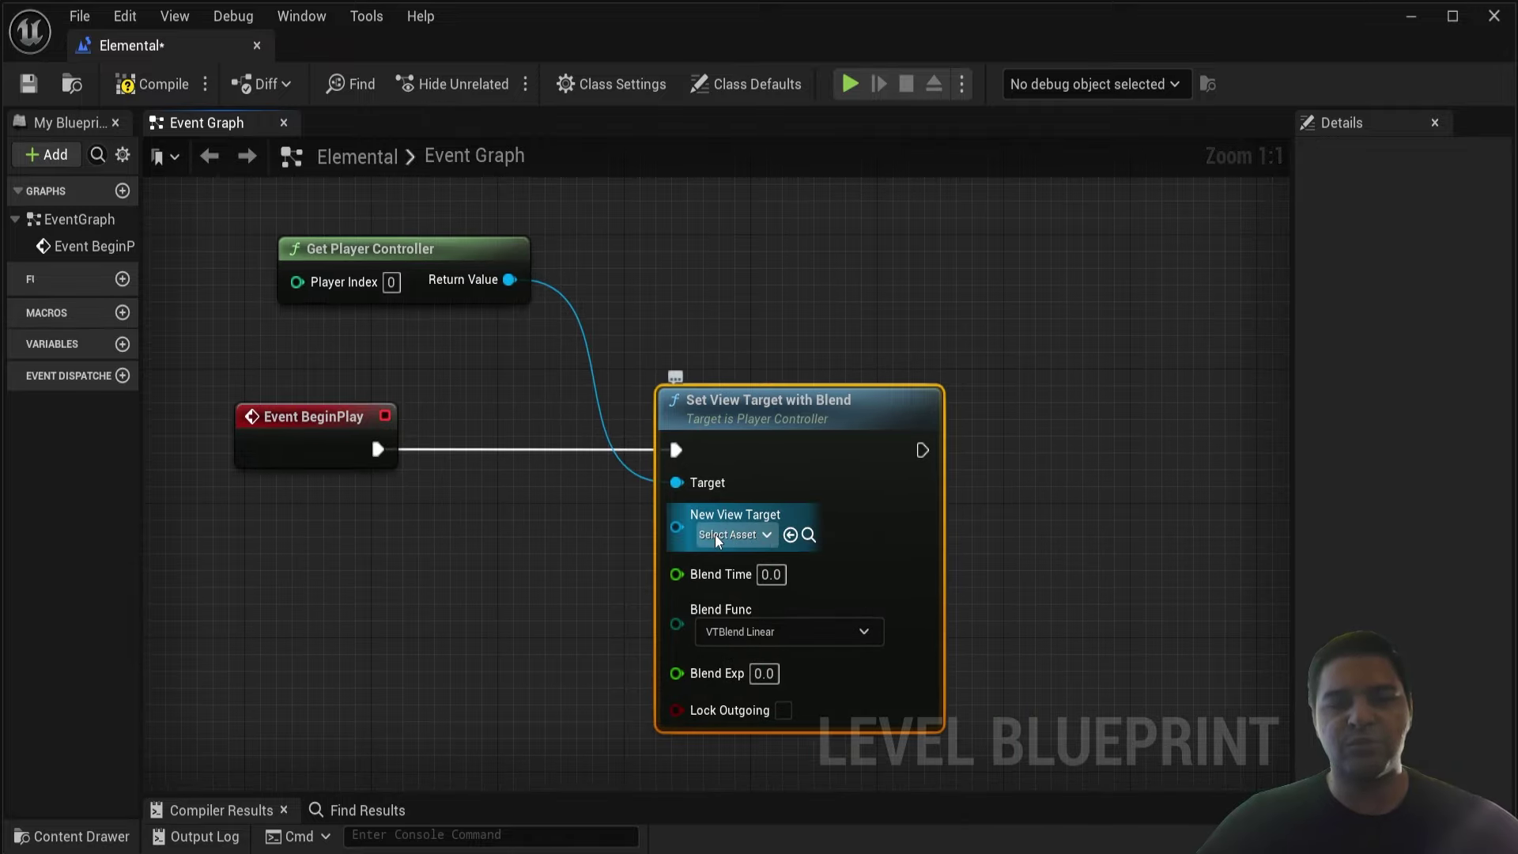
pyautogui.moveTo(127, 53); pyautogui.dragTo(351, 49)
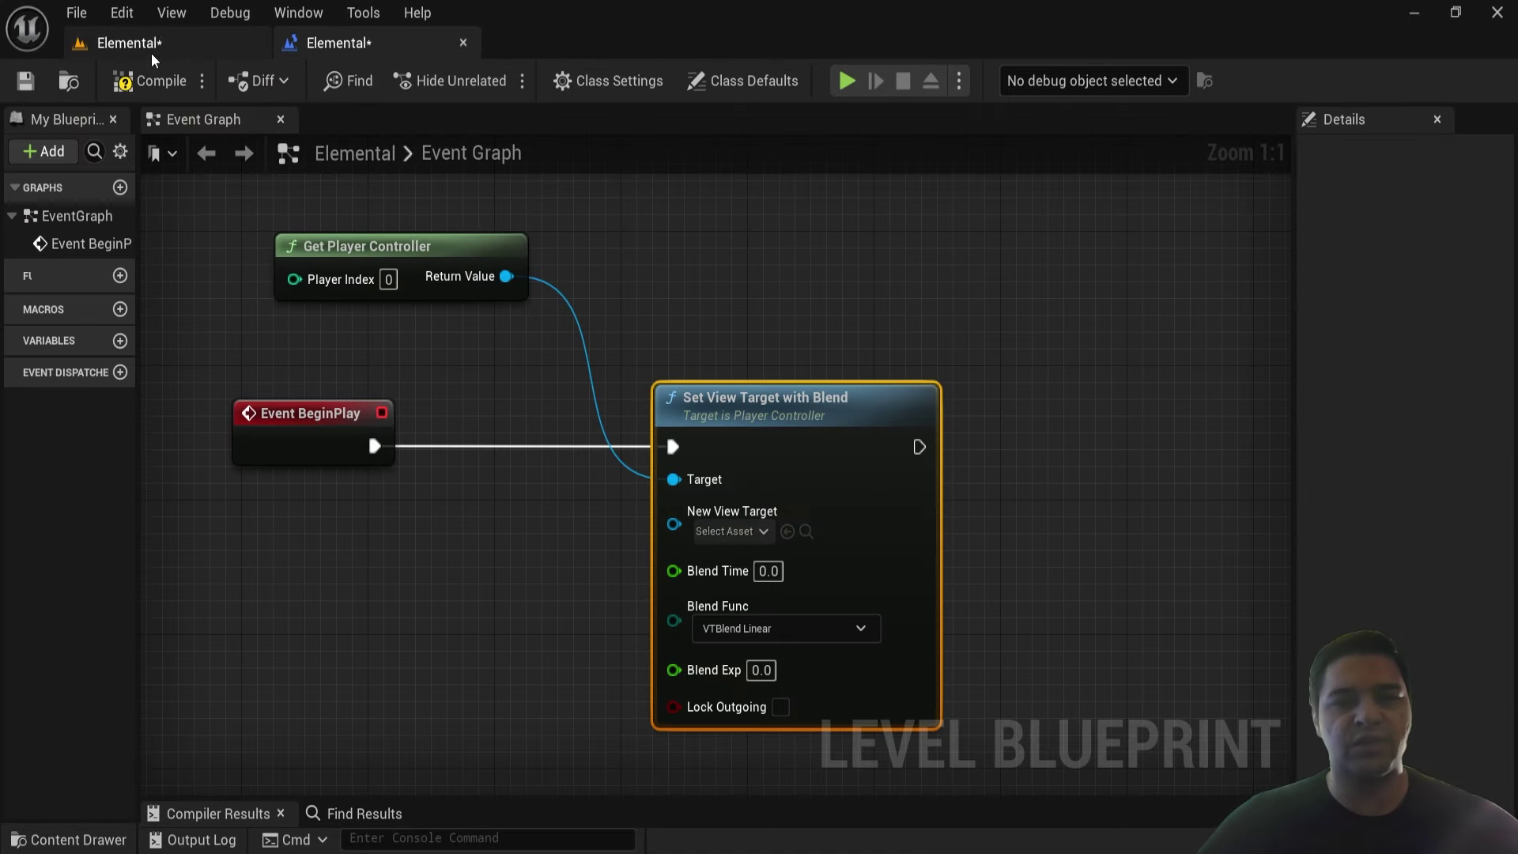
# - Select MainMenuCamera in the level by searching the Outliner for 'Main'
pyautogui.click(151, 47)
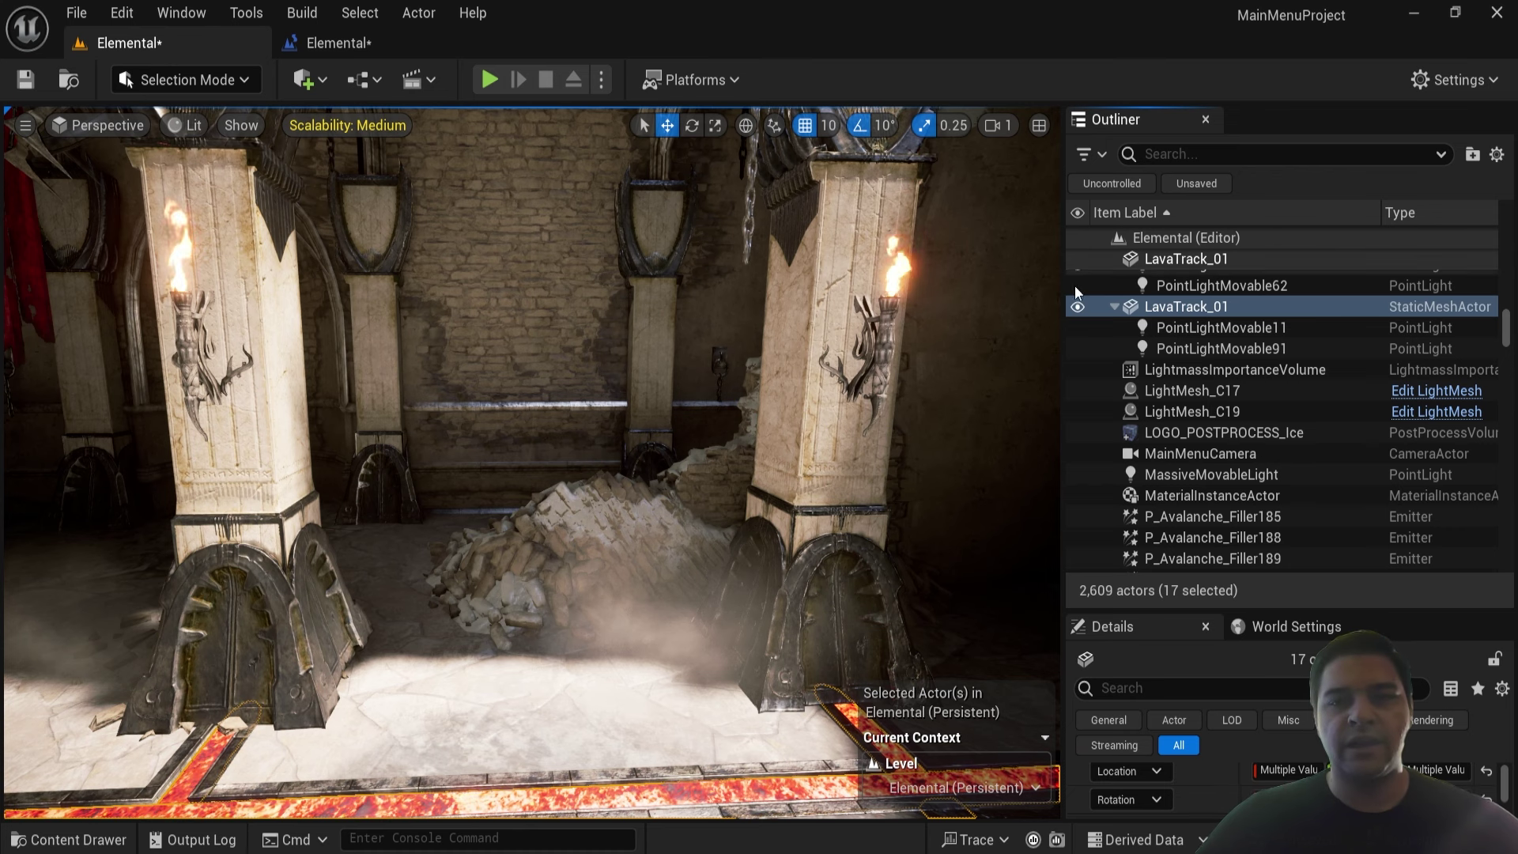
pyautogui.write('Main')
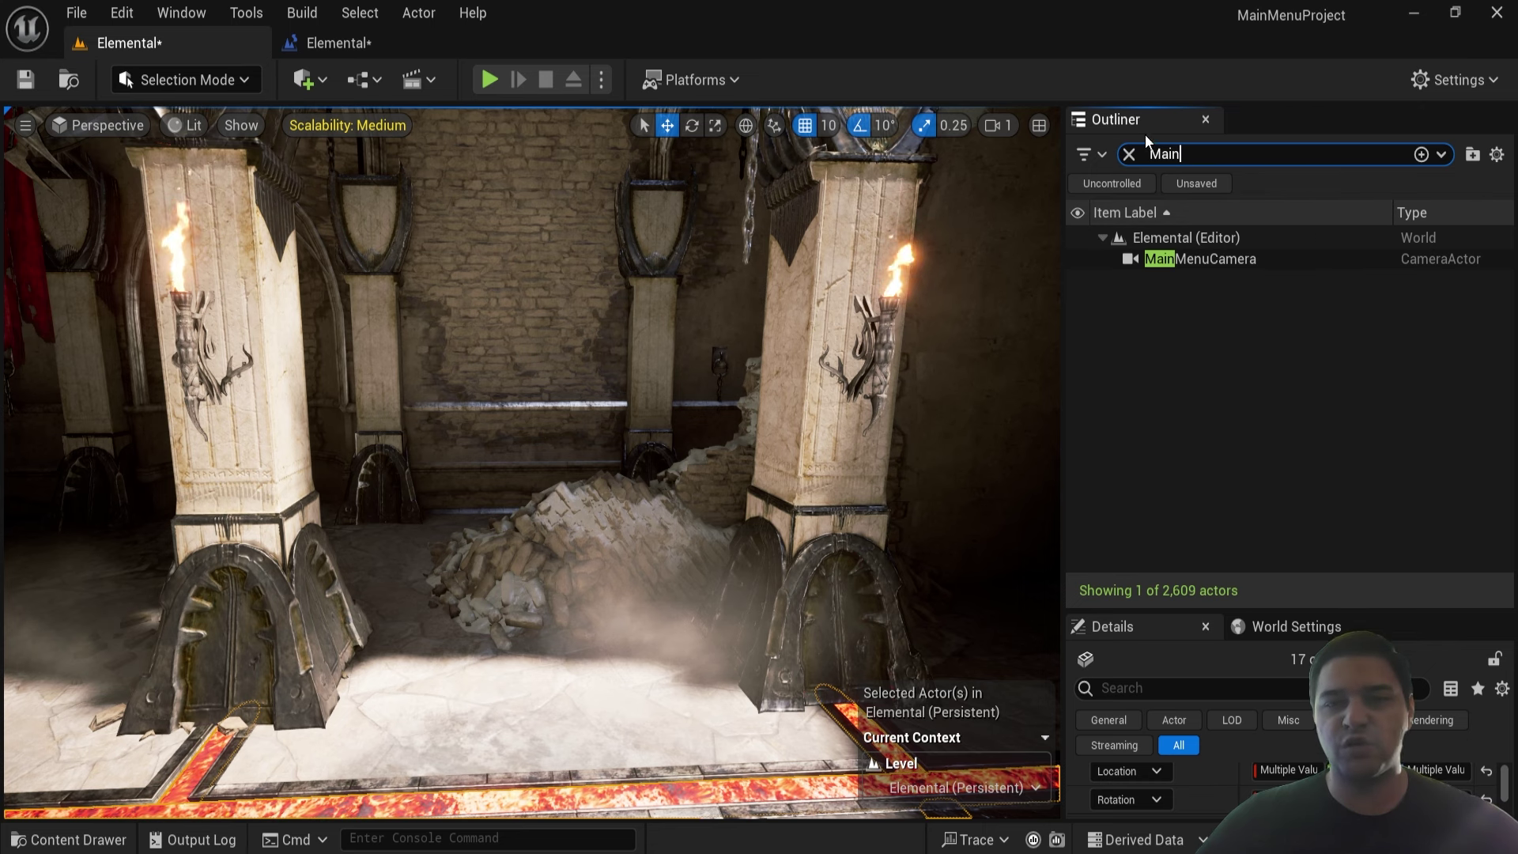
pyautogui.click(1161, 258)
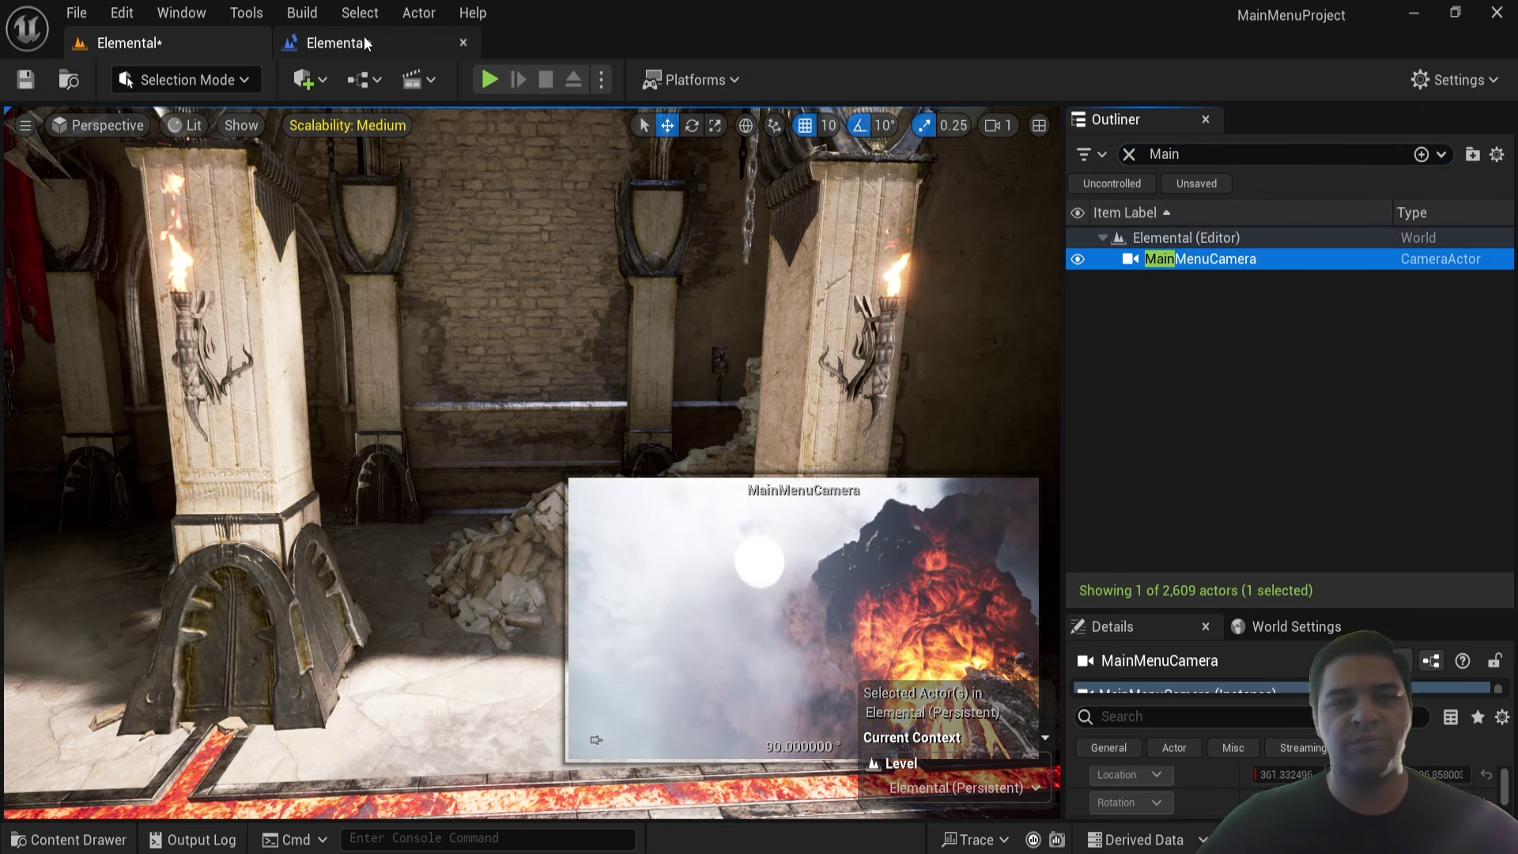
# - Plug a MainMenuCamera reference into New View Target, then compile and save
pyautogui.click(332, 43)
pyautogui.rightClick(286, 580)
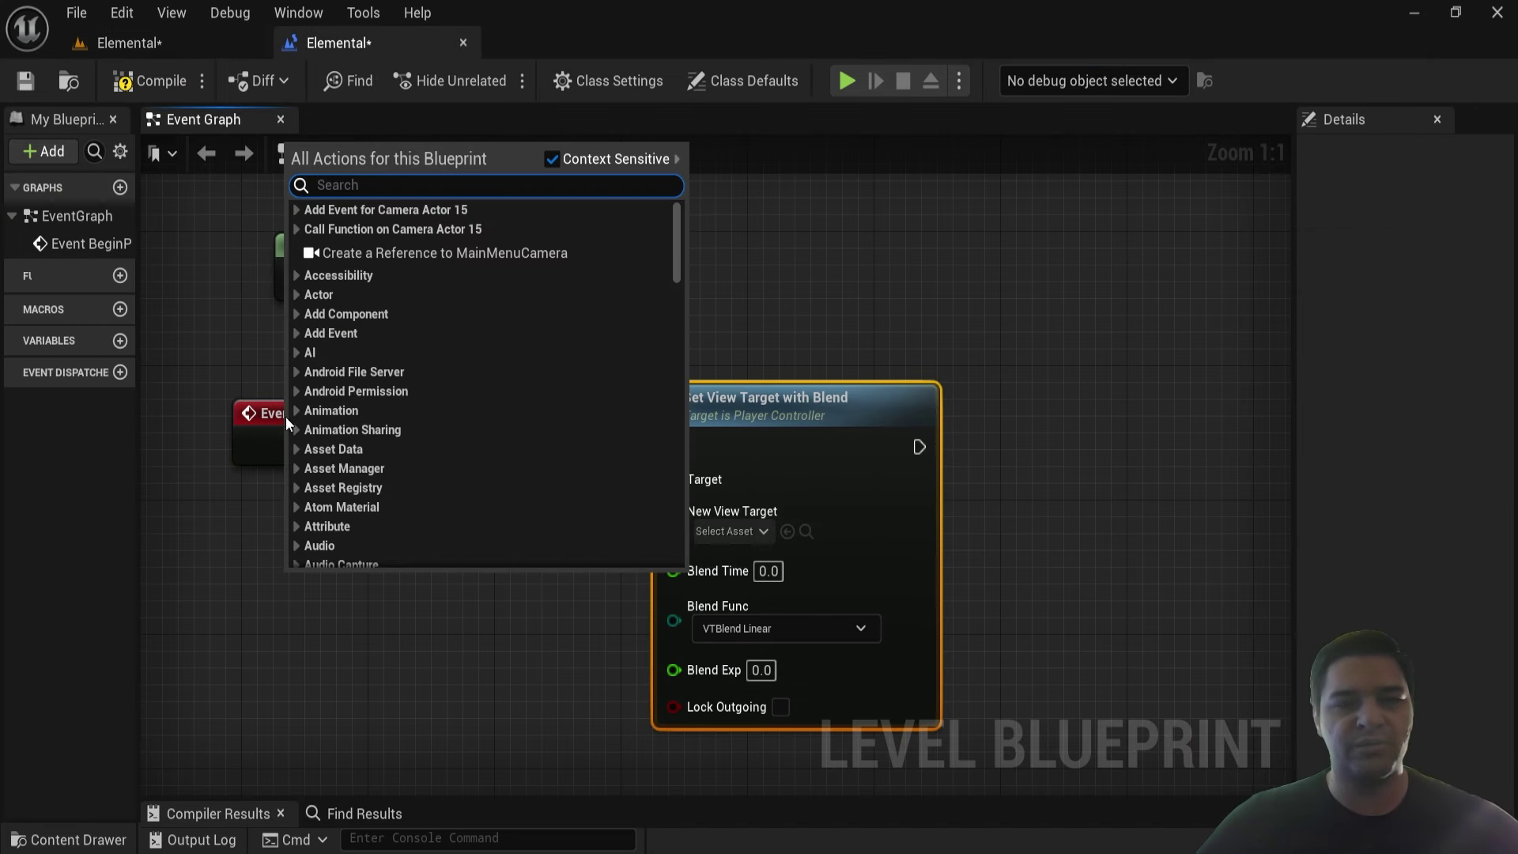
pyautogui.click(354, 253)
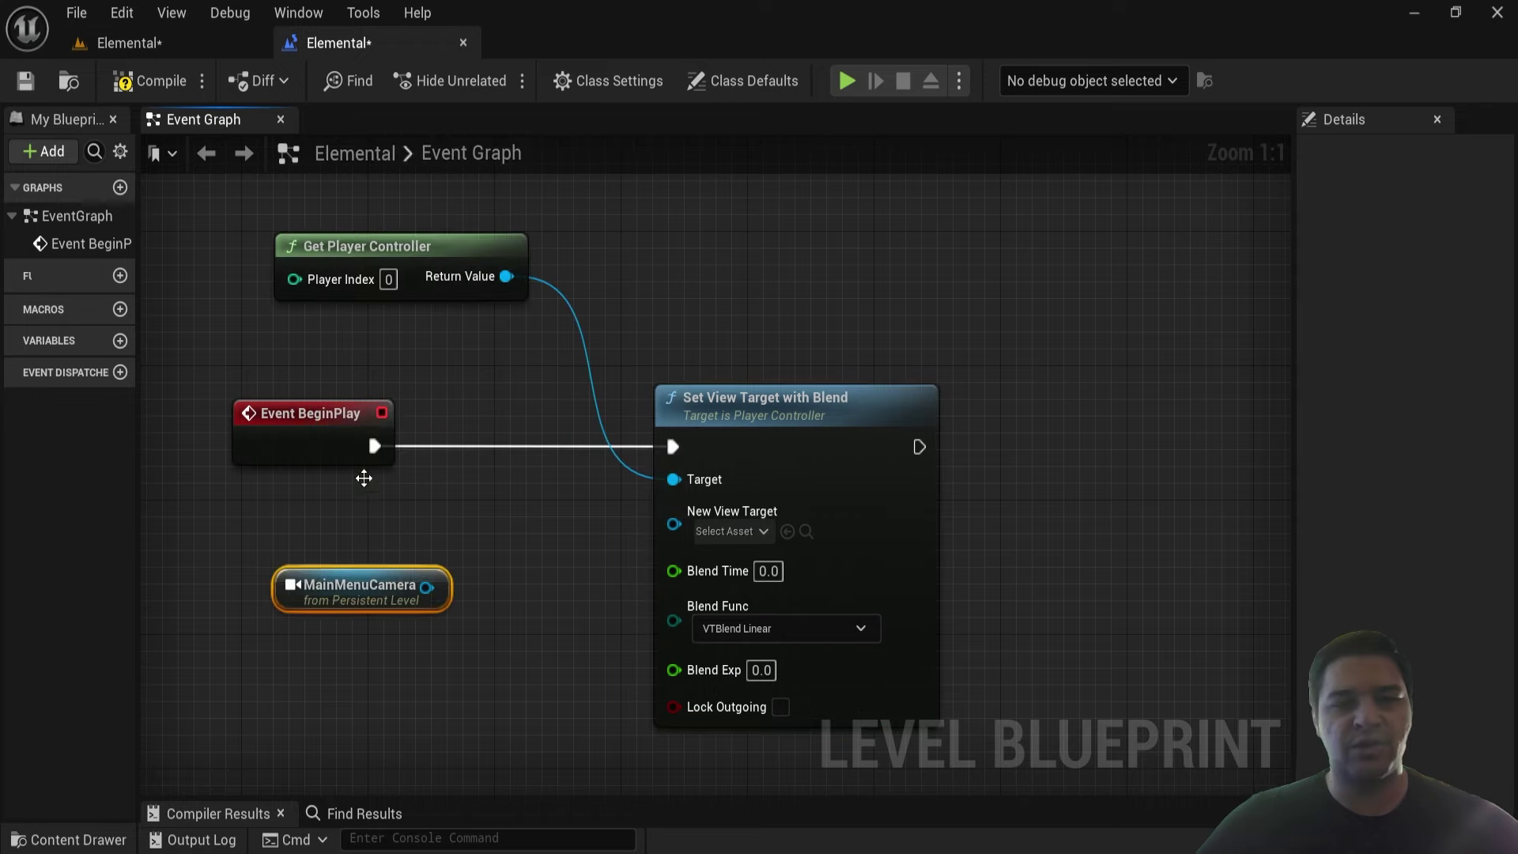
pyautogui.moveTo(425, 587); pyautogui.dragTo(674, 523)
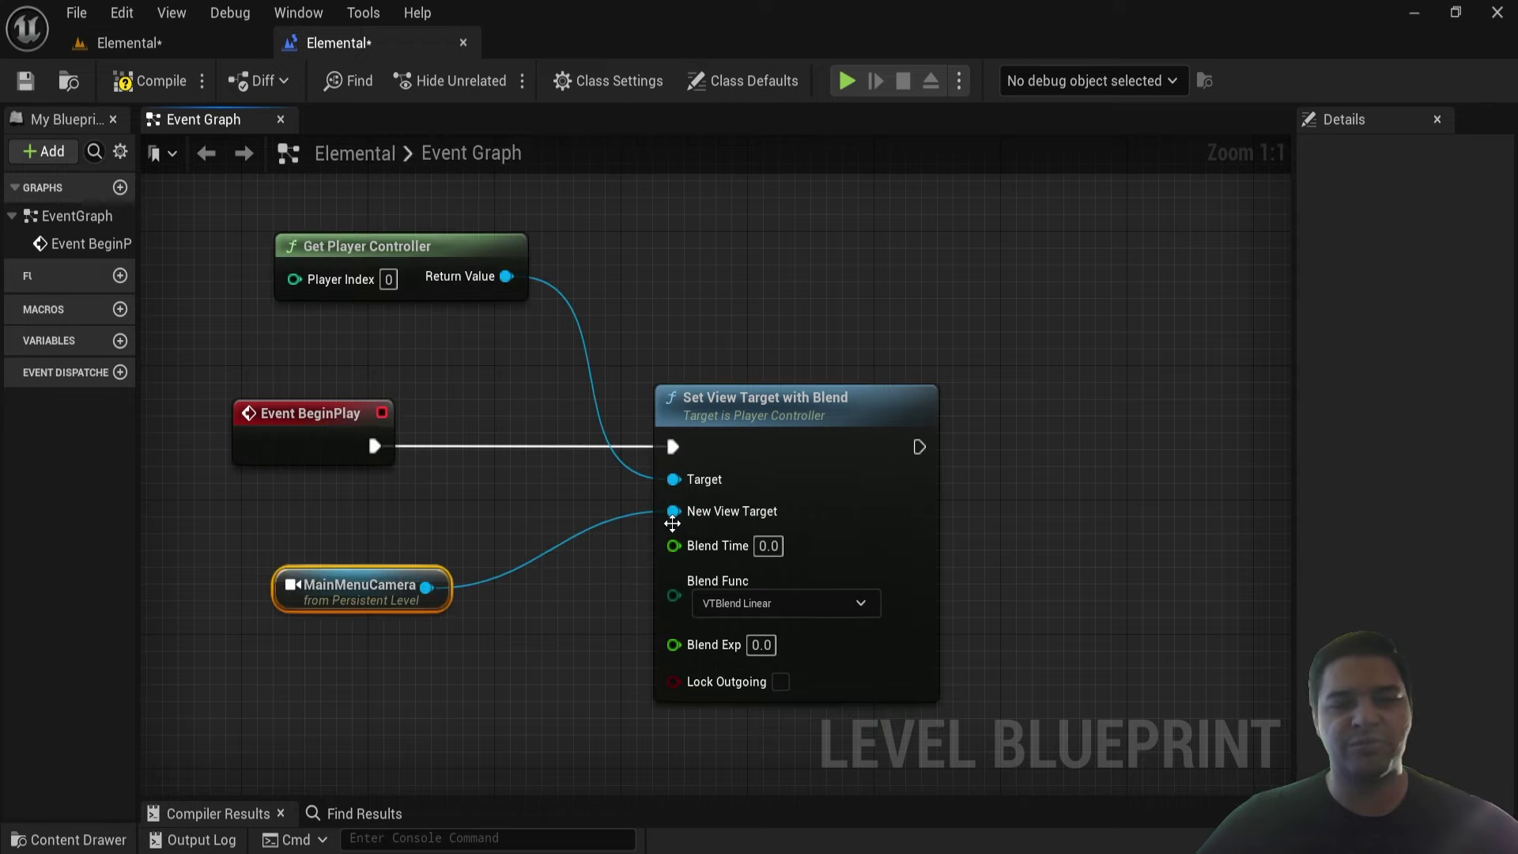
pyautogui.click(163, 93)
pyautogui.click(24, 83)
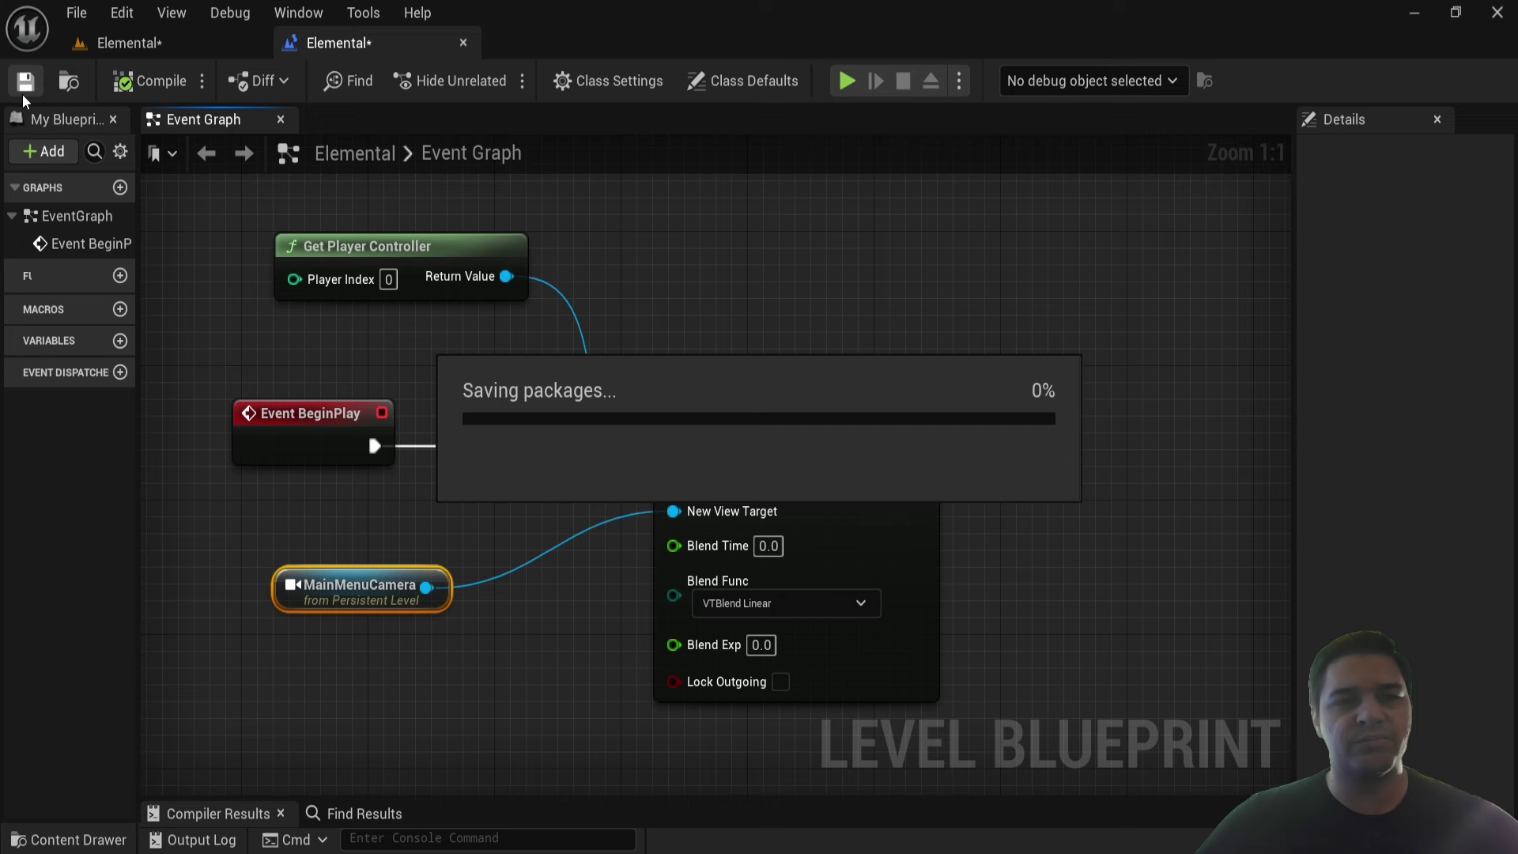
pyautogui.click(160, 54)
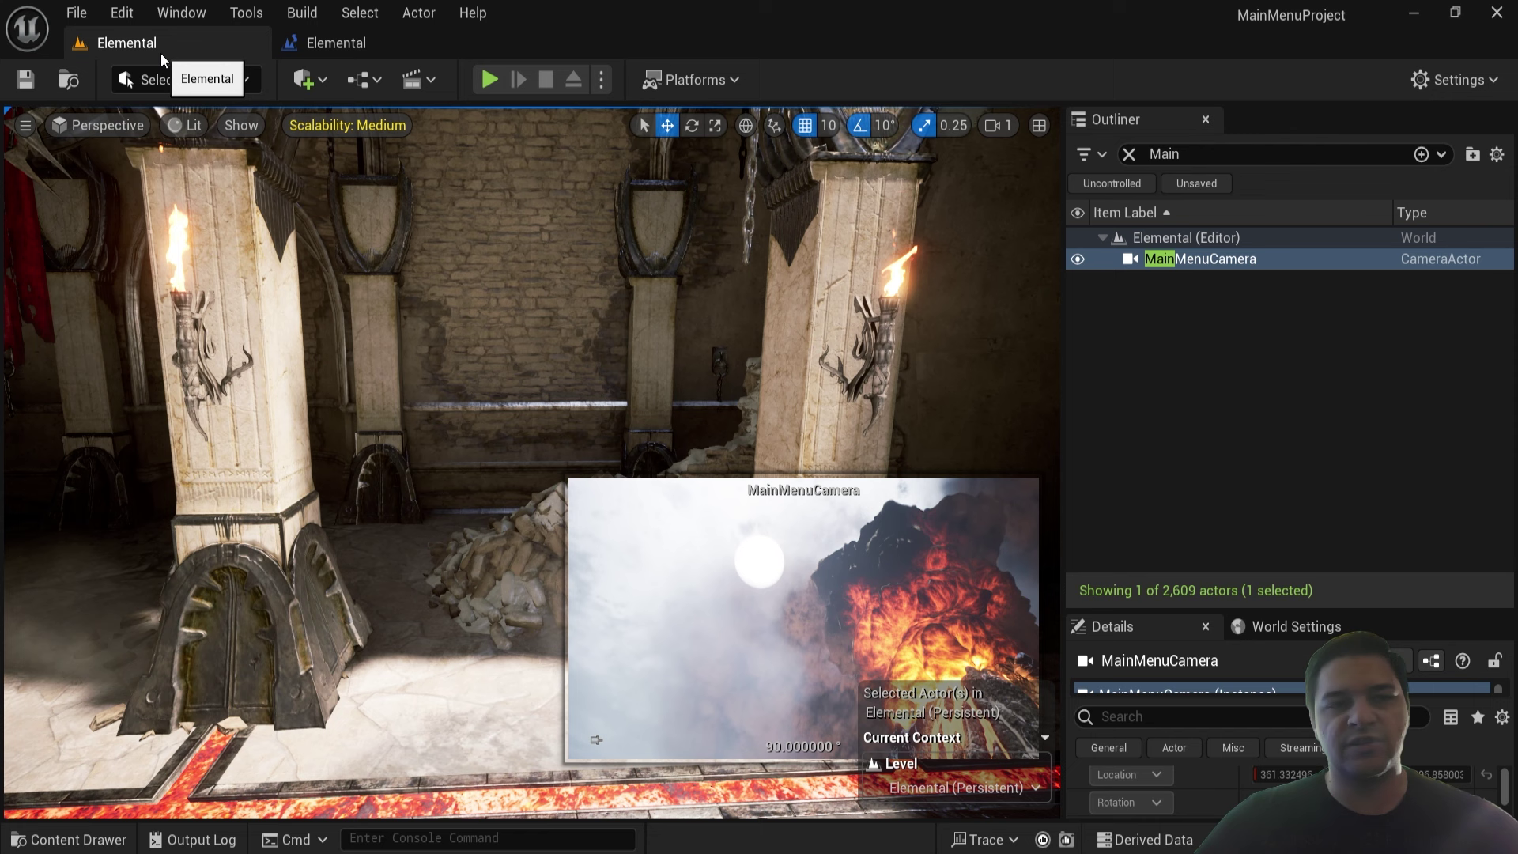
pyautogui.click(489, 80)
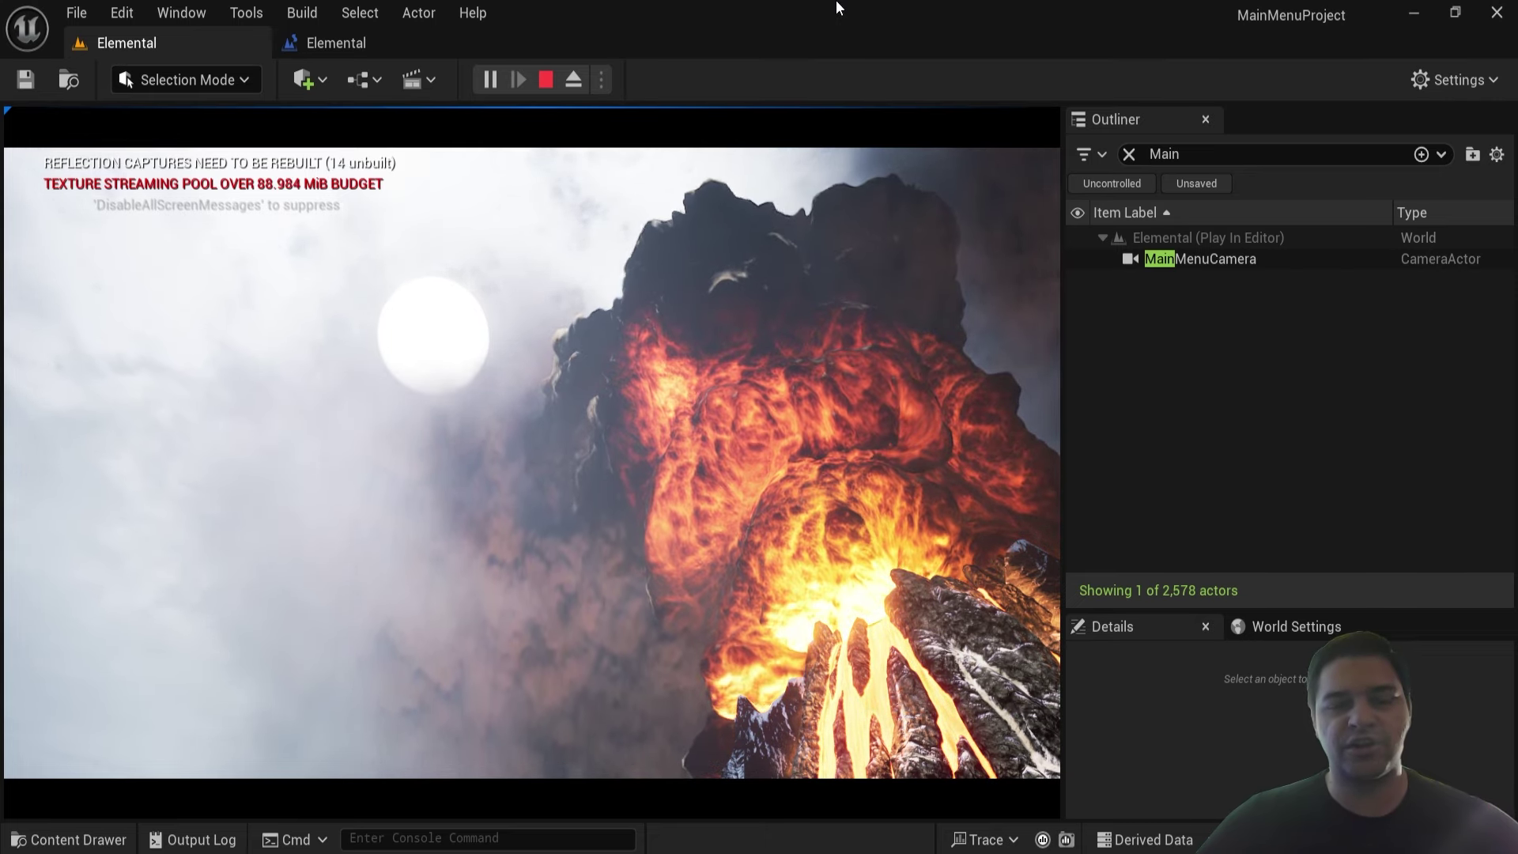
pyautogui.press('Escape')
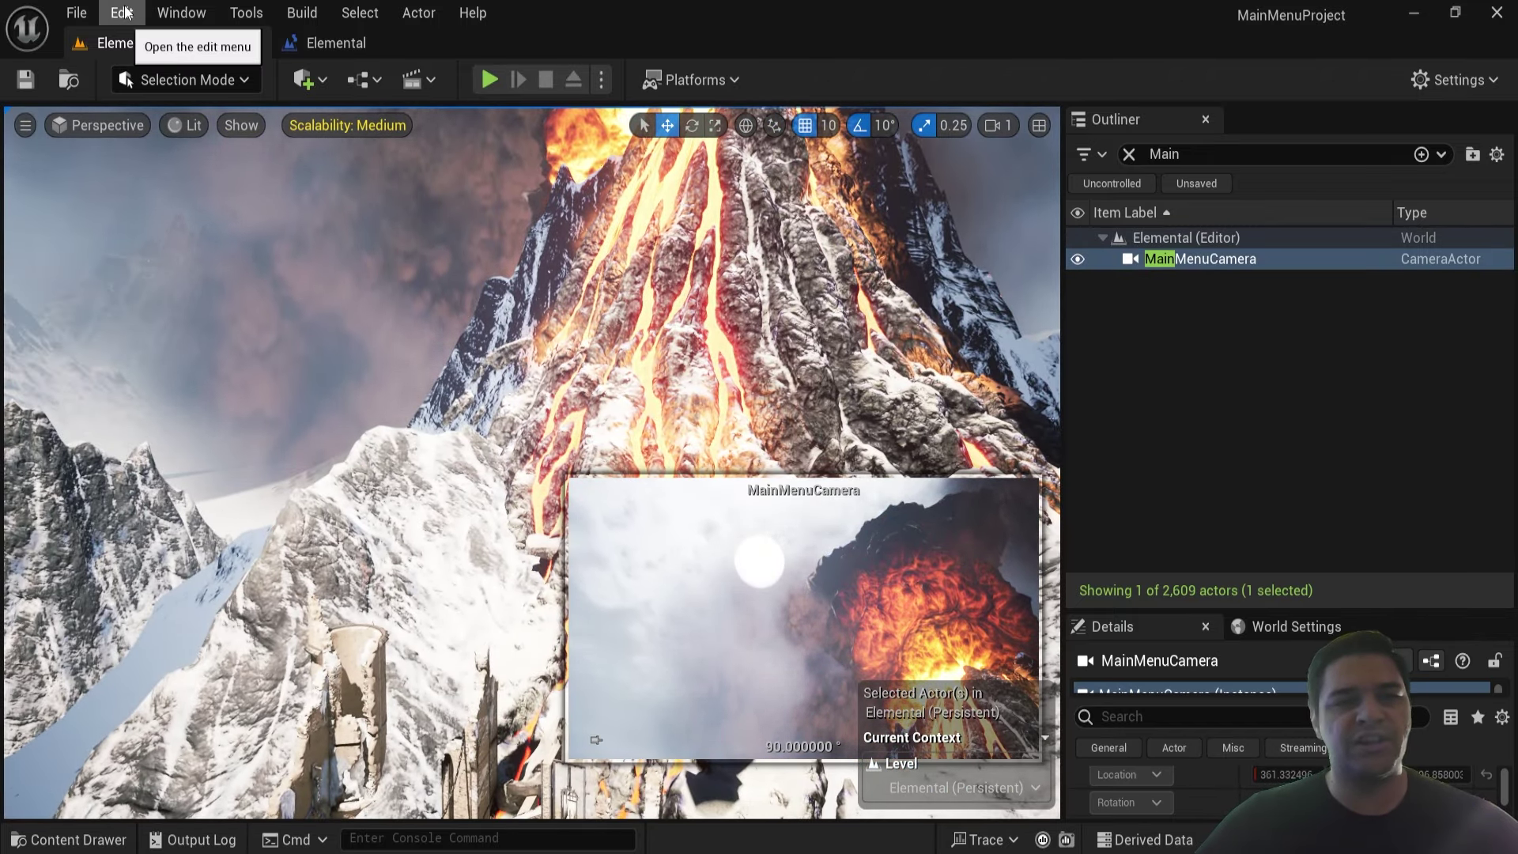
pyautogui.click(122, 13)
# - Rename the Elemental startup map to MainMenu via Project Settings' Maps & Modes
pyautogui.click(187, 354)
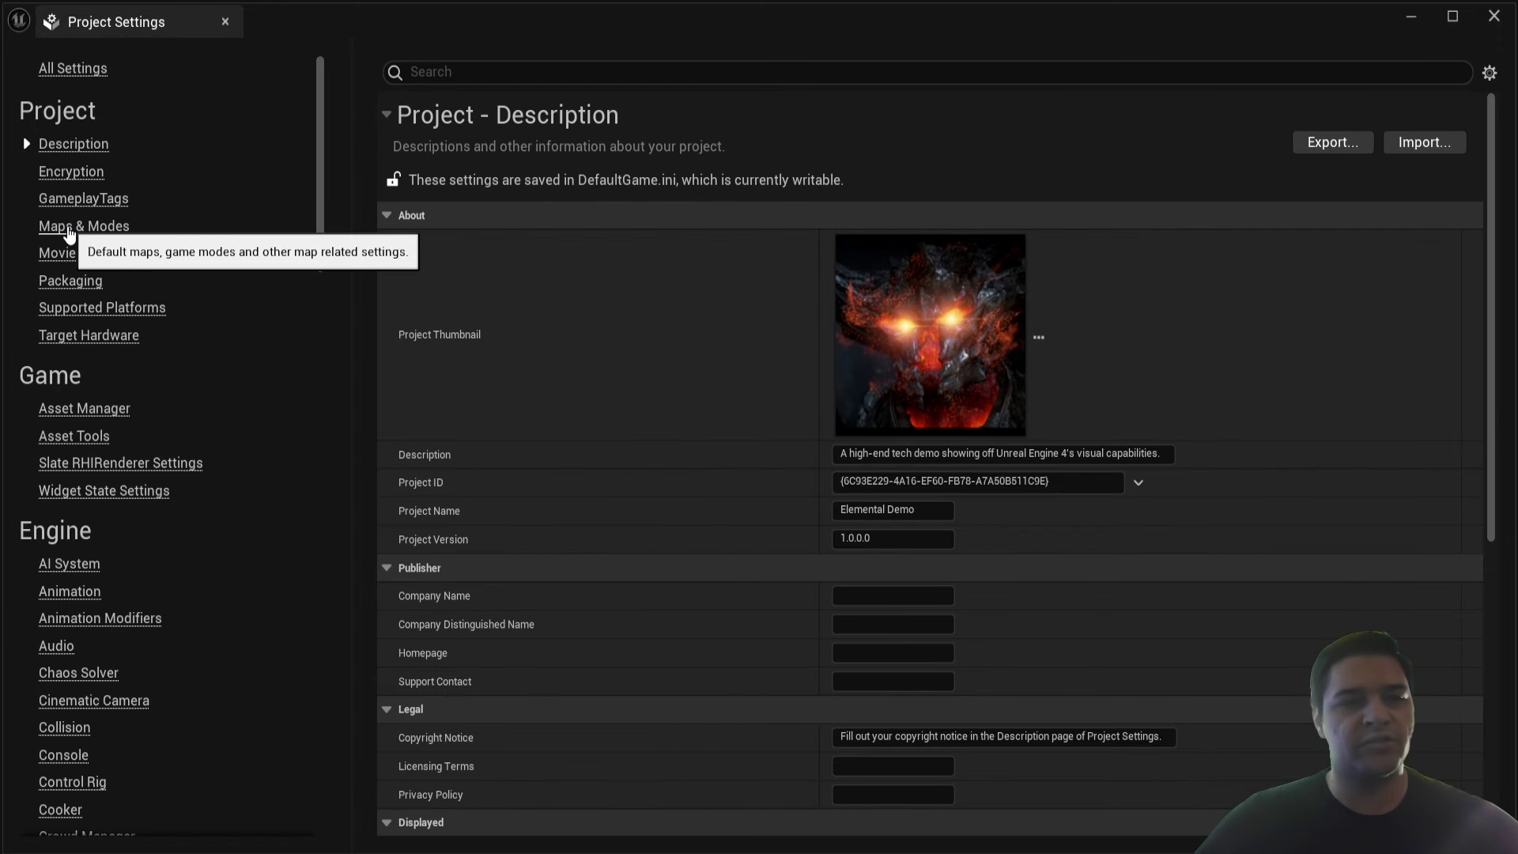
pyautogui.click(69, 230)
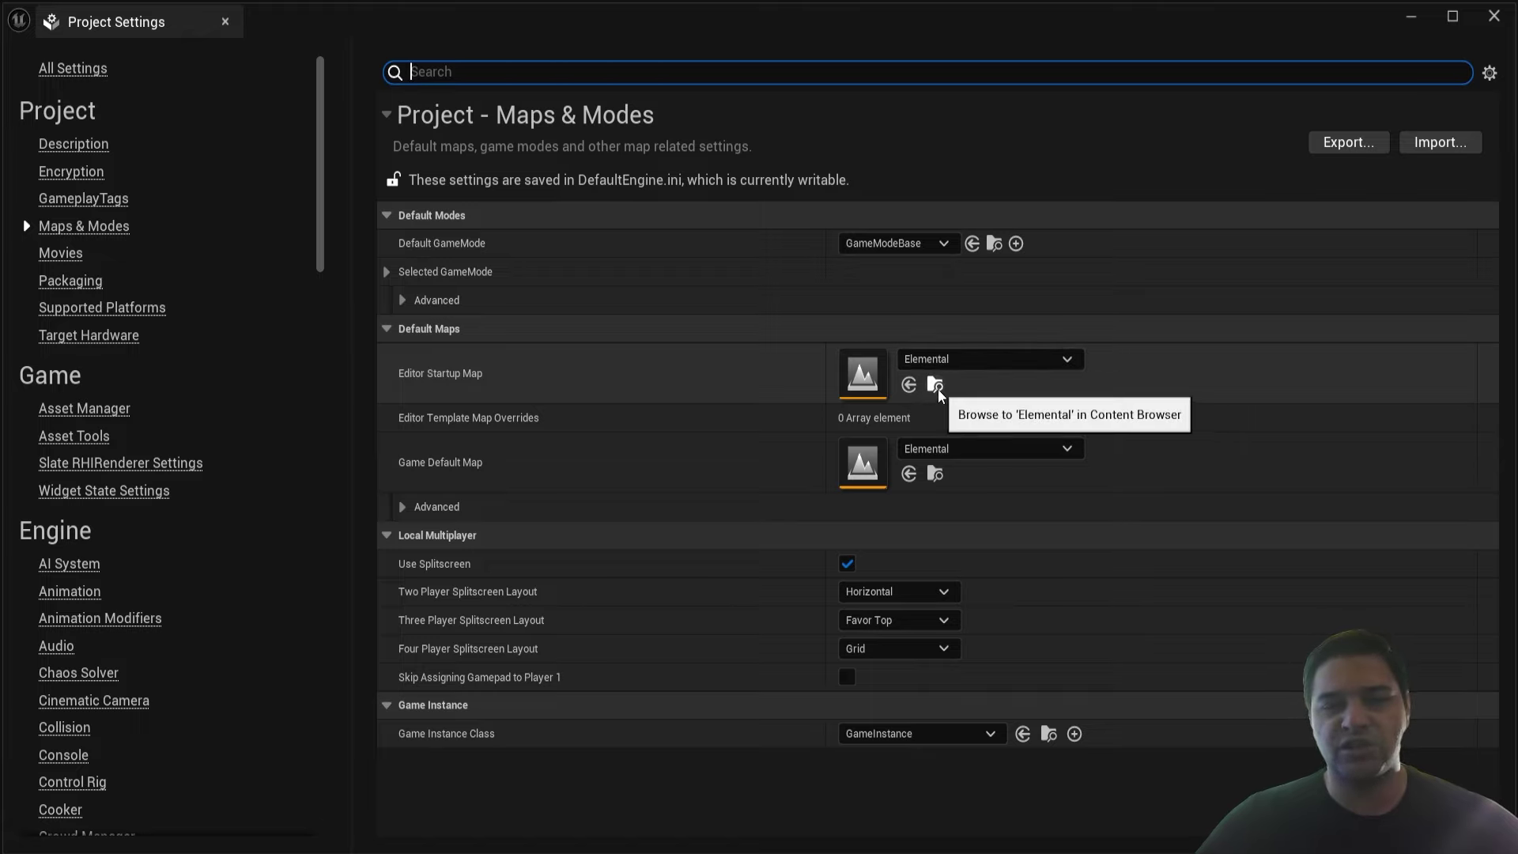
pyautogui.click(935, 385)
pyautogui.write('MainMenu')
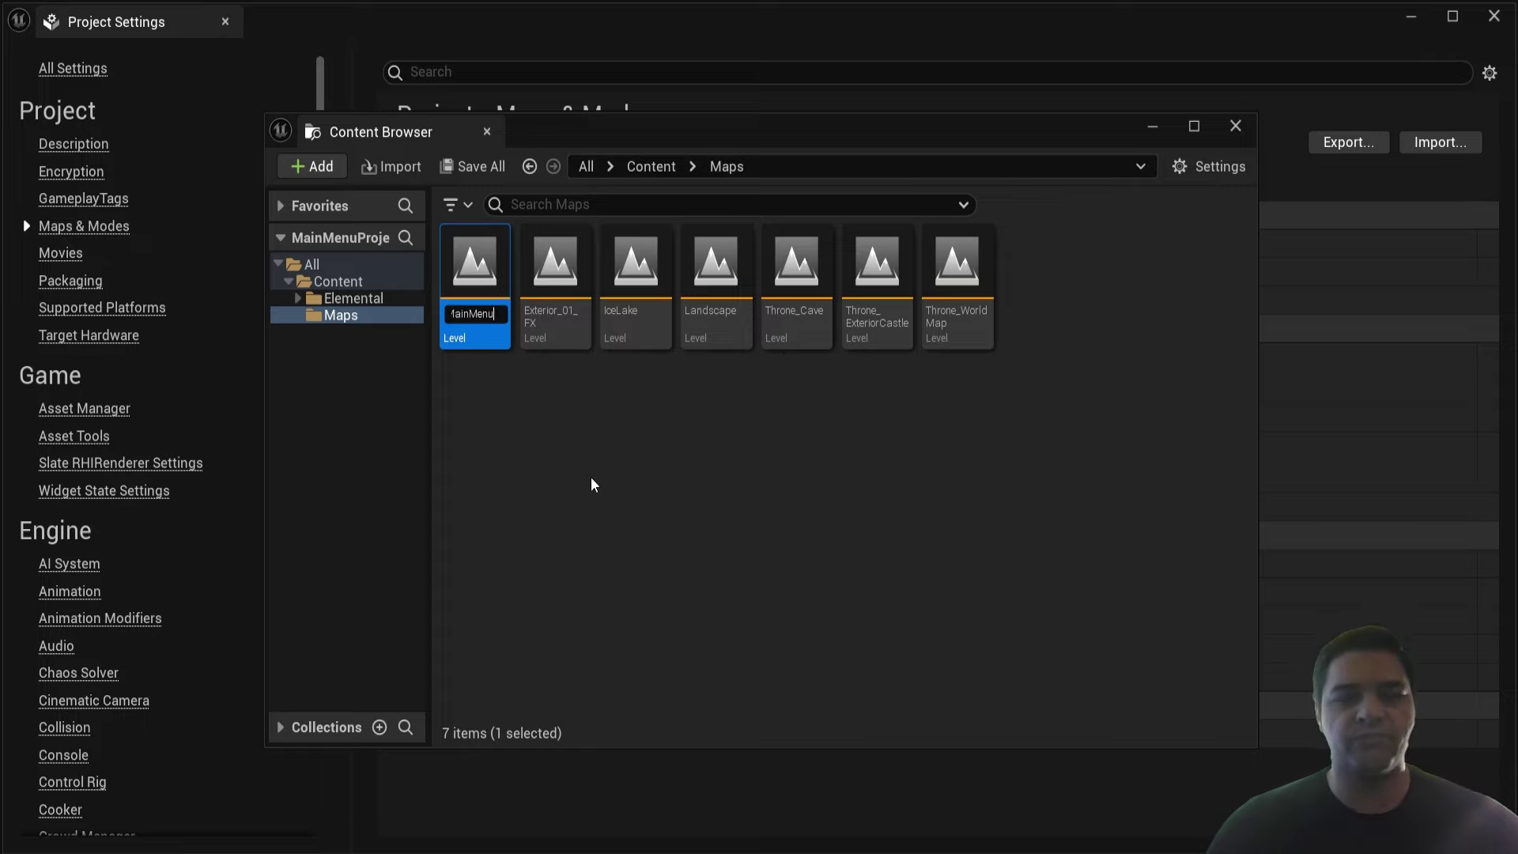
pyautogui.press('Return')
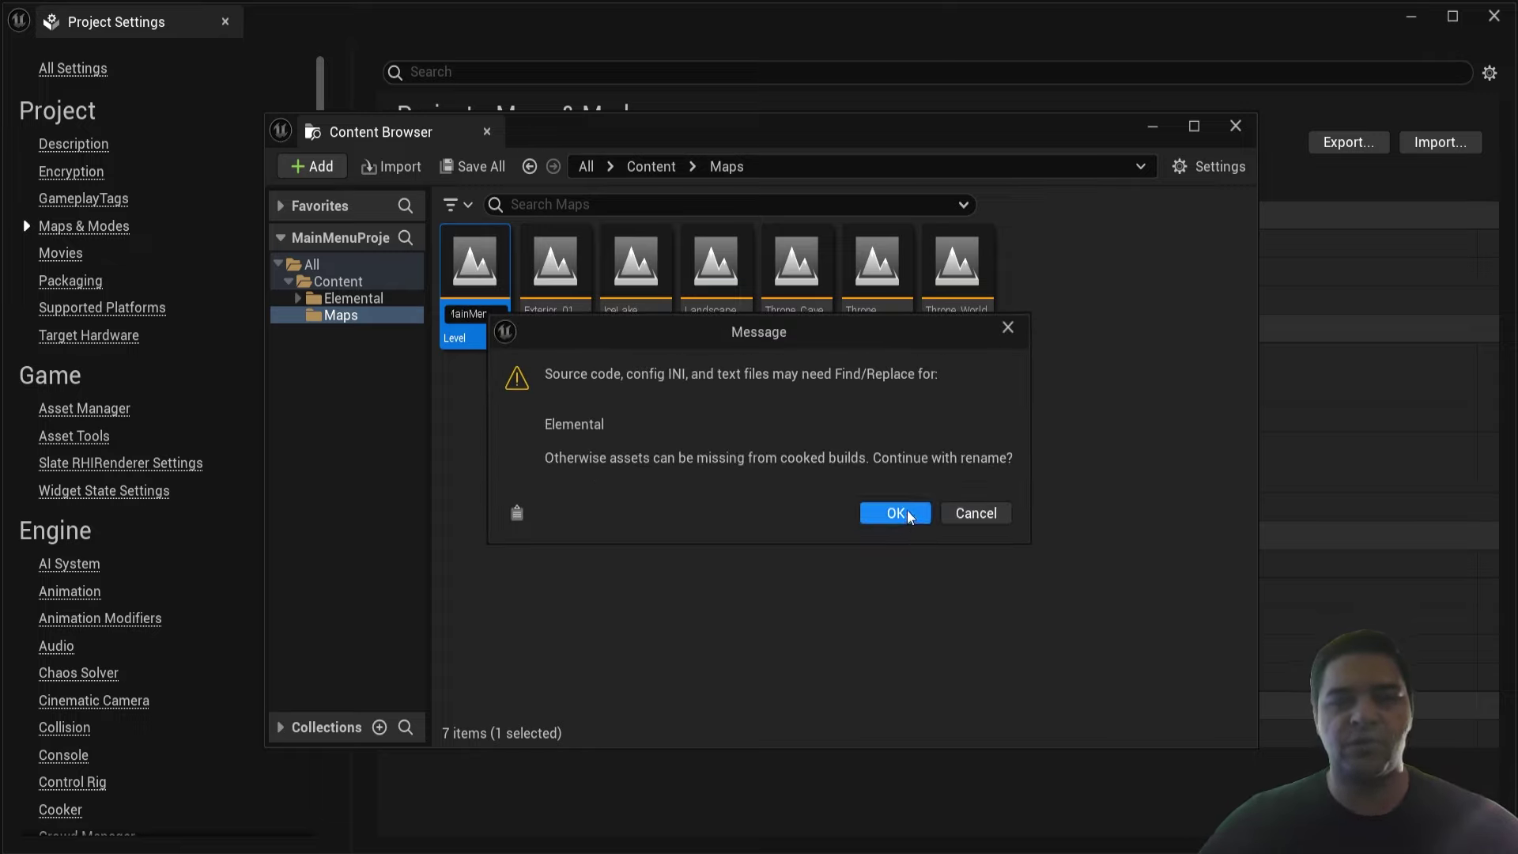
pyautogui.click(895, 514)
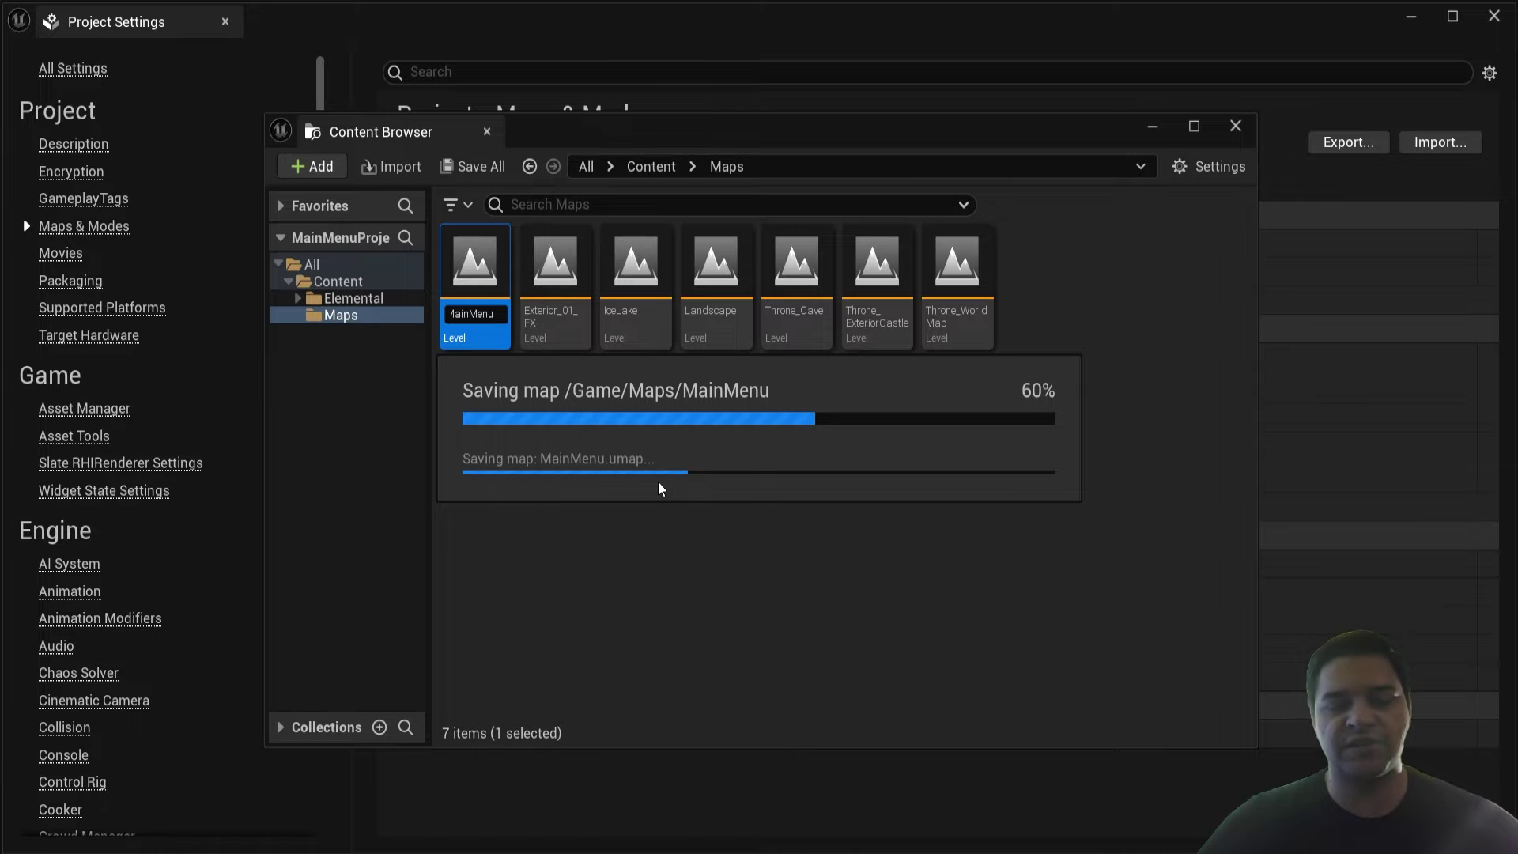
pyautogui.click(653, 478)
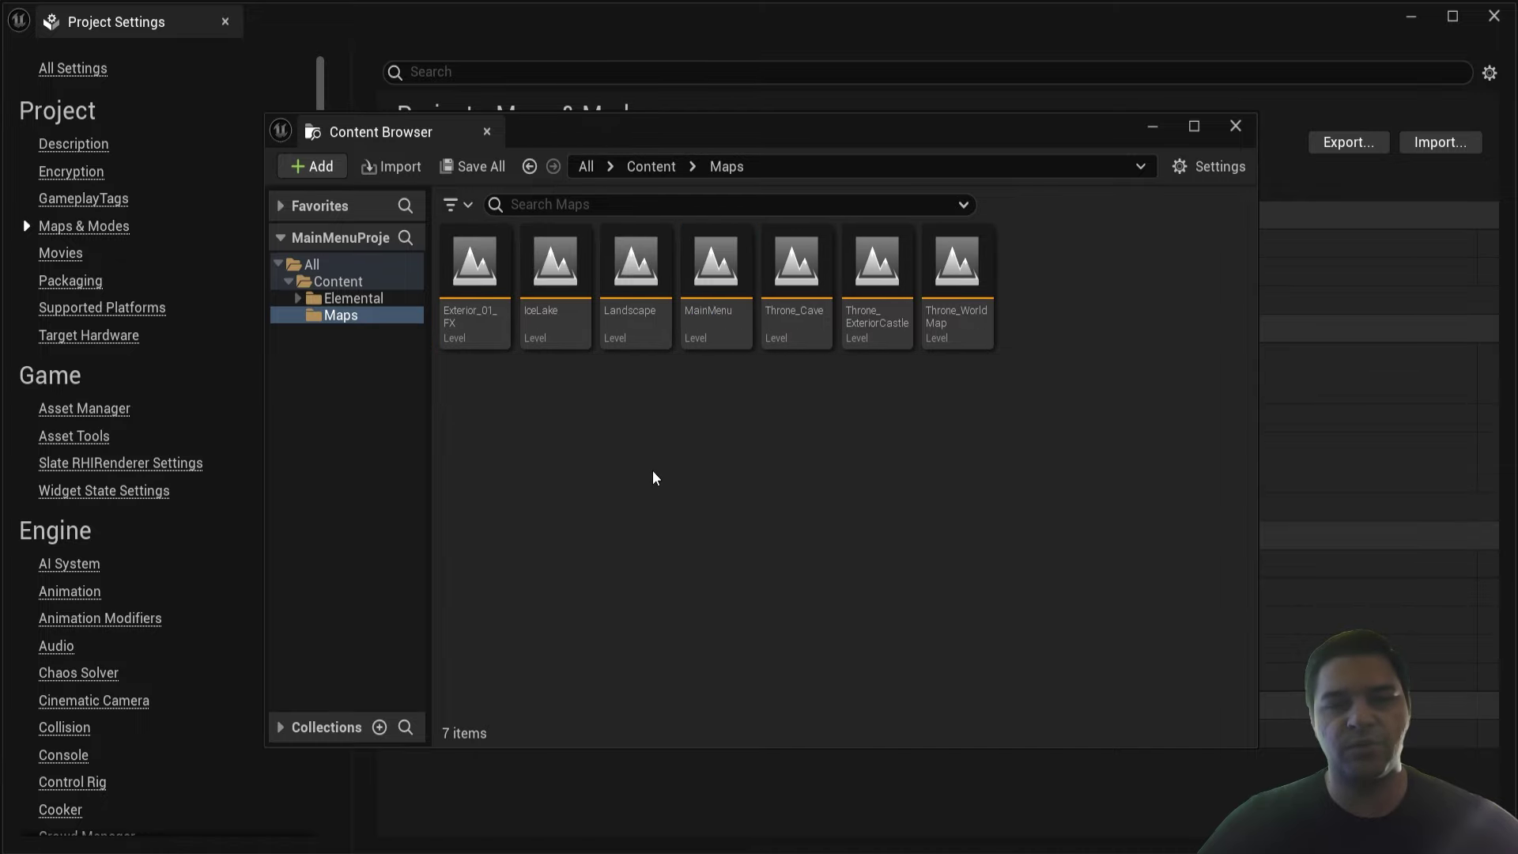
pyautogui.click(1245, 130)
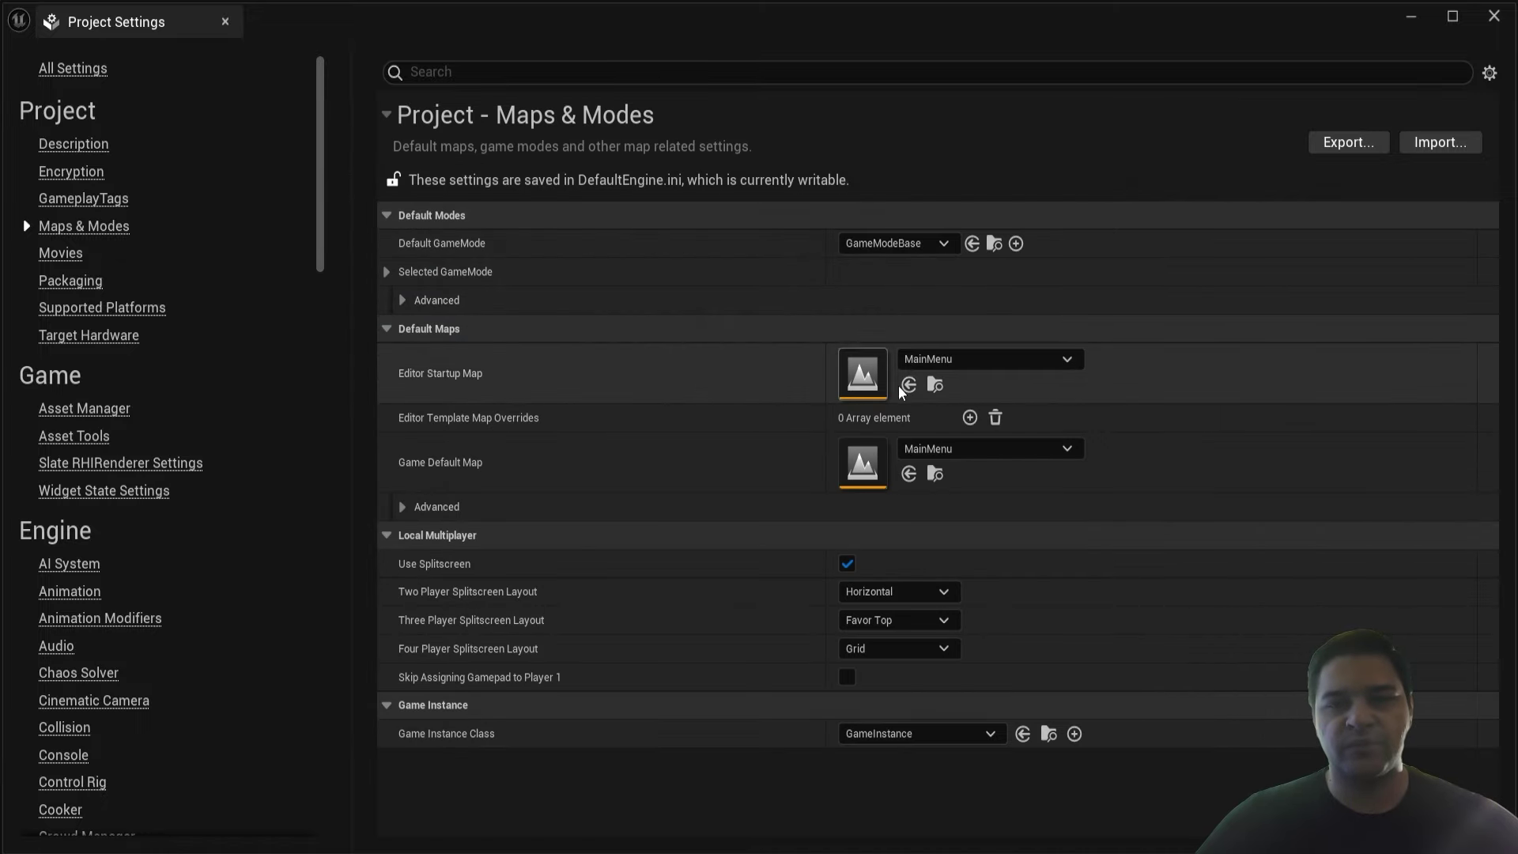
pyautogui.click(225, 23)
# - Open the Content Drawer at the top-level Content folder
pyautogui.moveTo(529, 474); pyautogui.dragTo(530, 411, button='right')
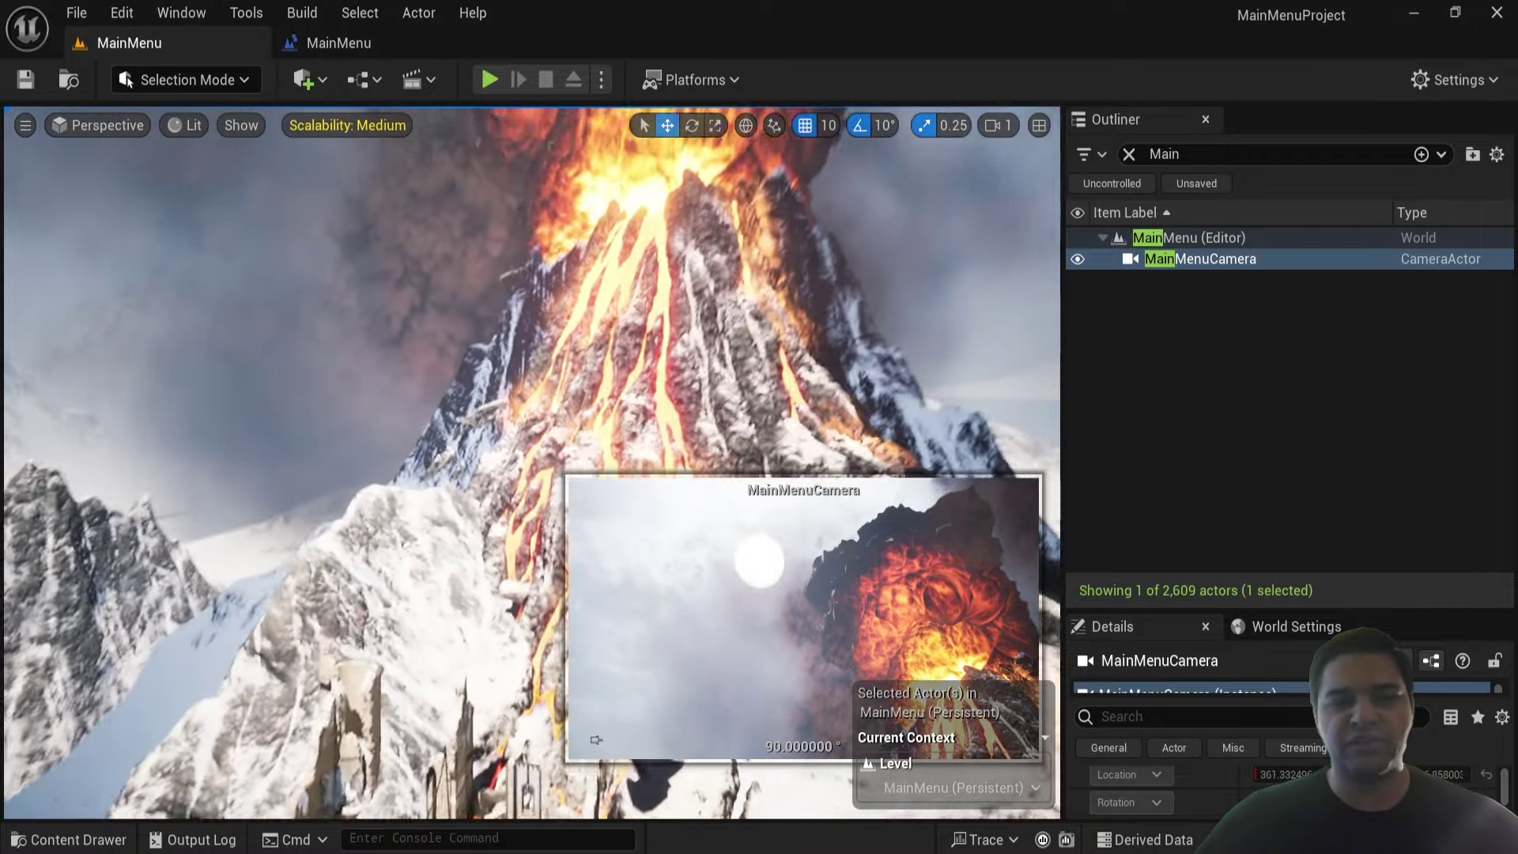
pyautogui.moveTo(530, 474); pyautogui.dragTo(467, 475, button='right')
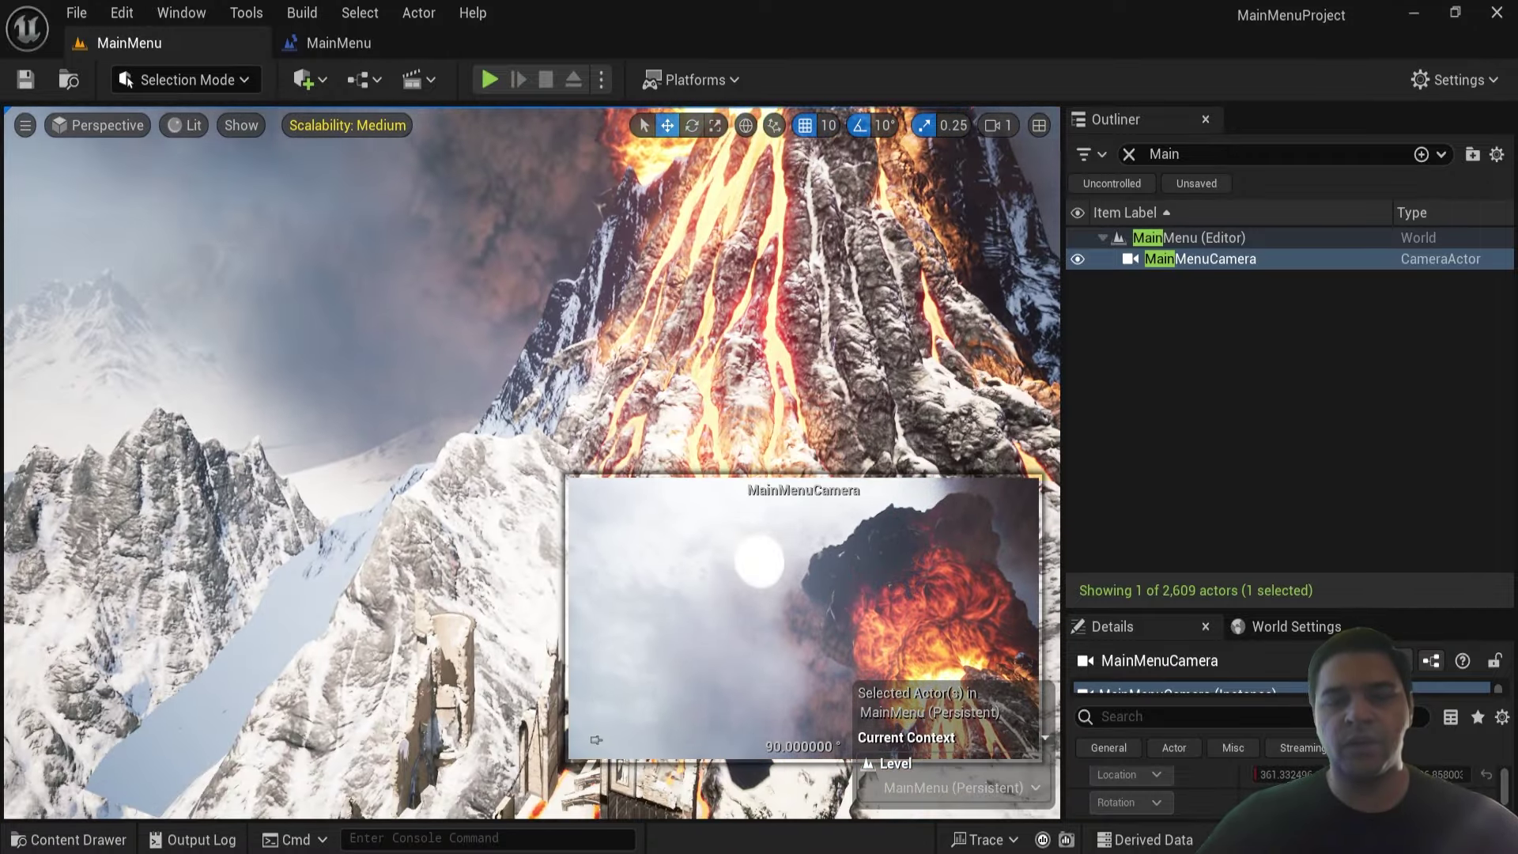
pyautogui.hotkey('ctrl', 'space')
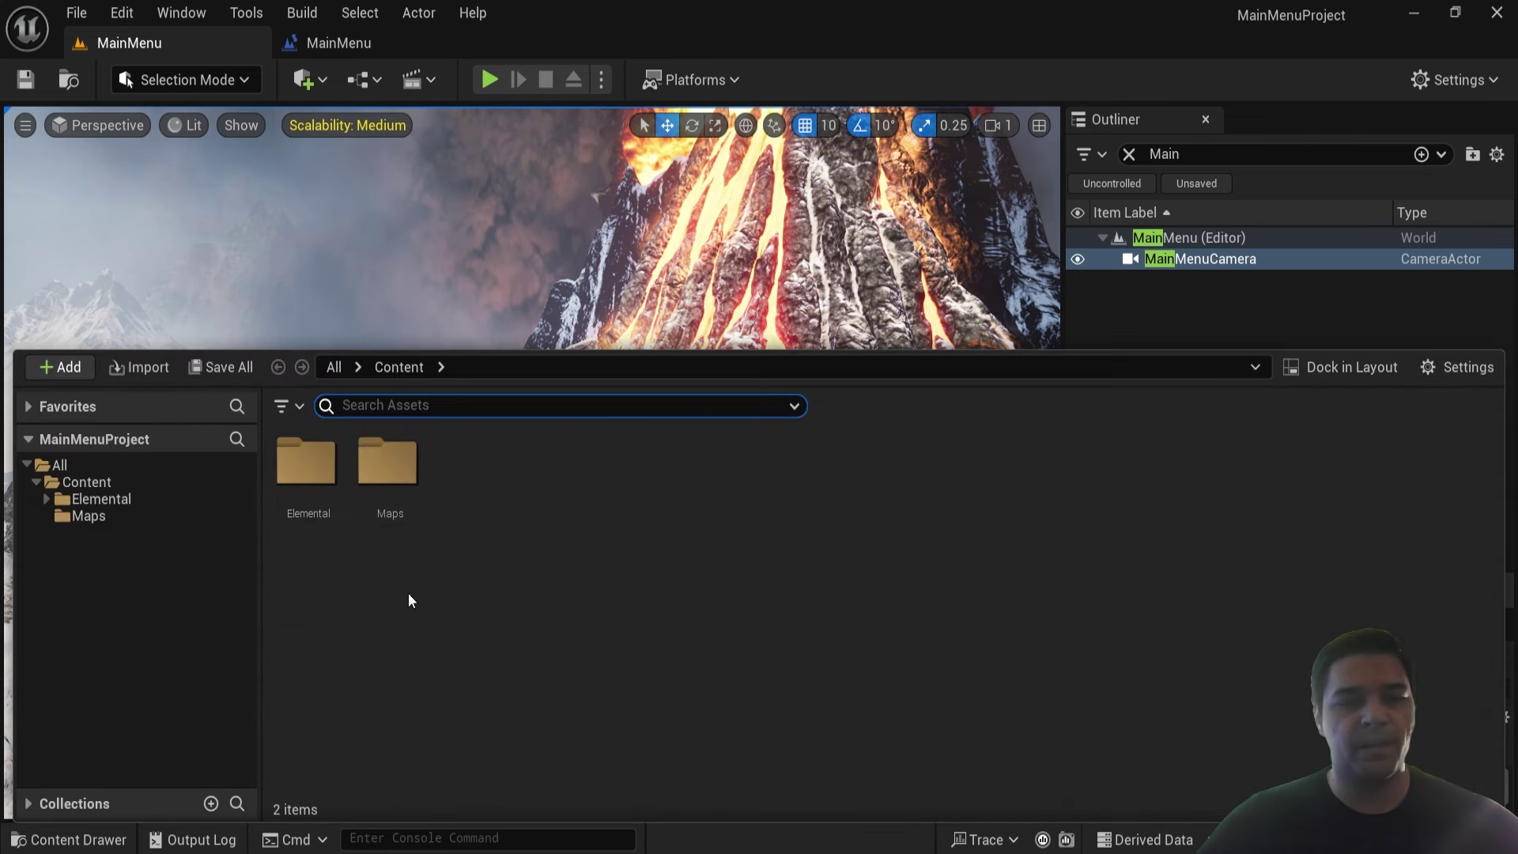
pyautogui.click(91, 484)
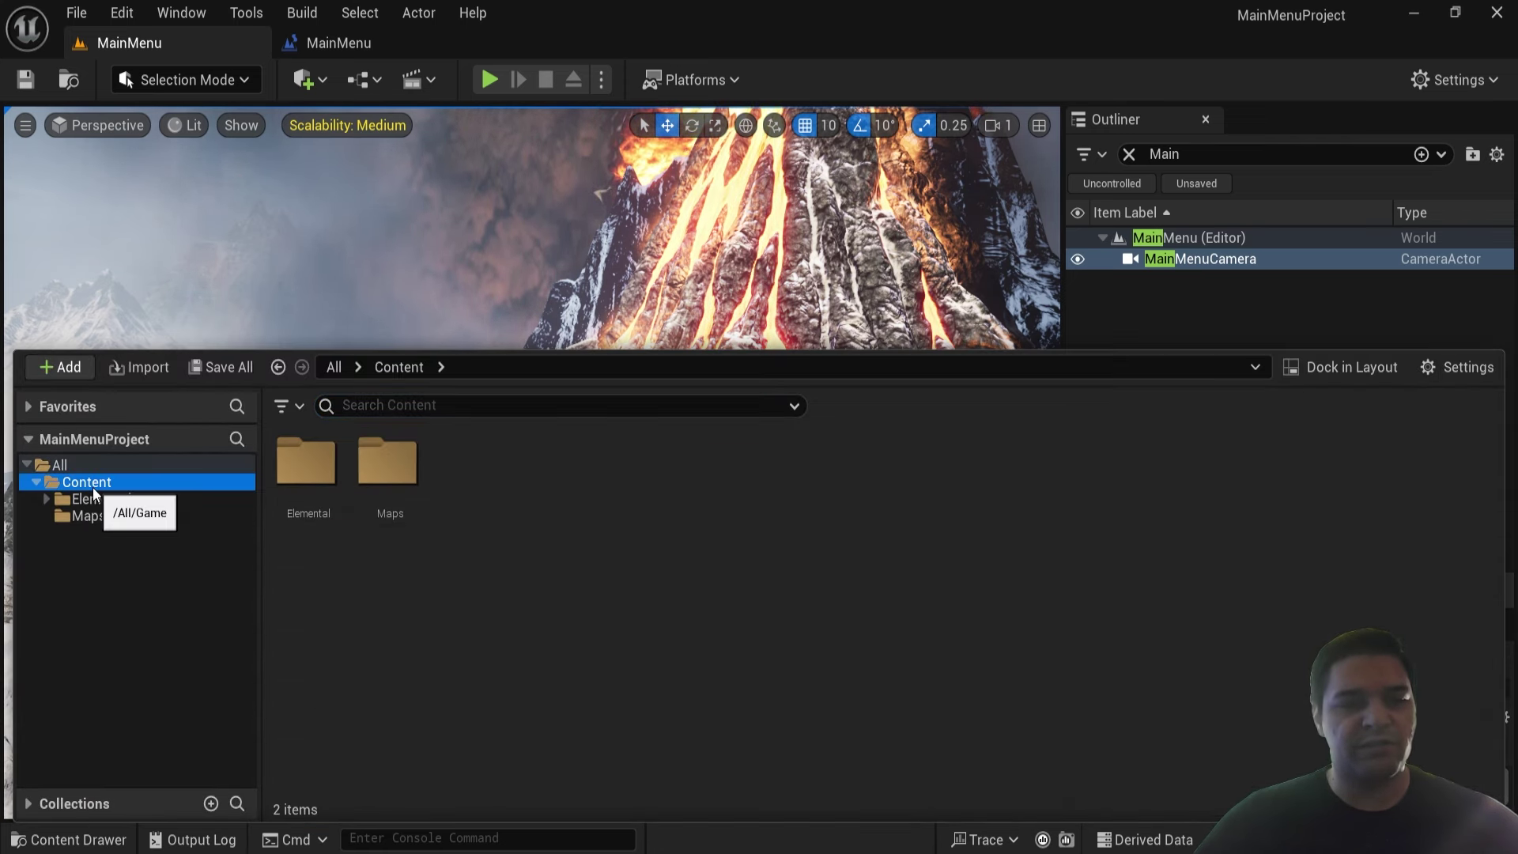
# - Create a folder named MainMenu in Content and open it
pyautogui.rightClick(467, 492)
pyautogui.click(571, 340)
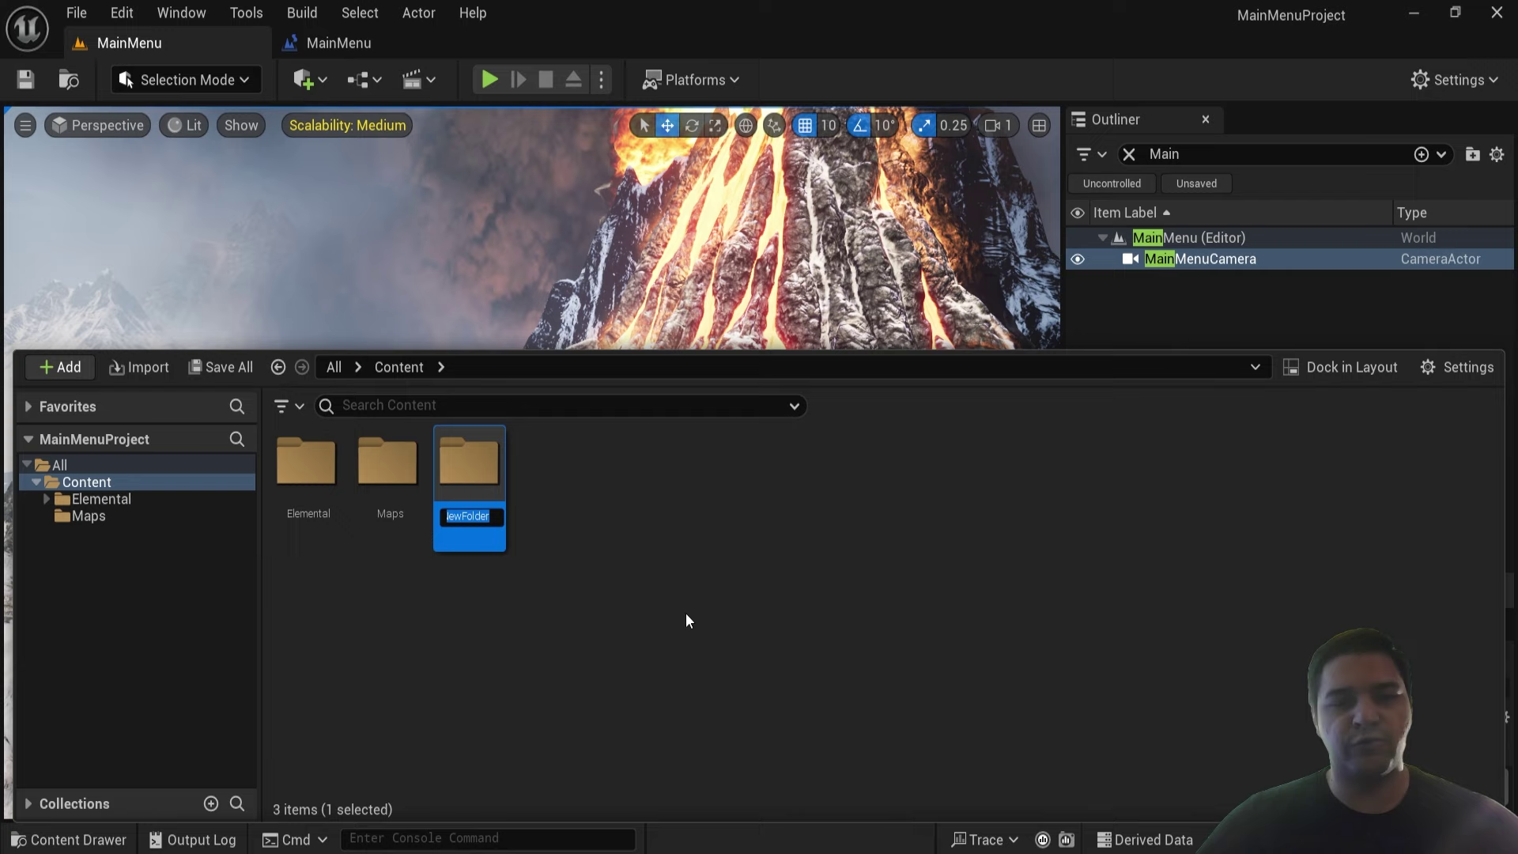
pyautogui.write('U')
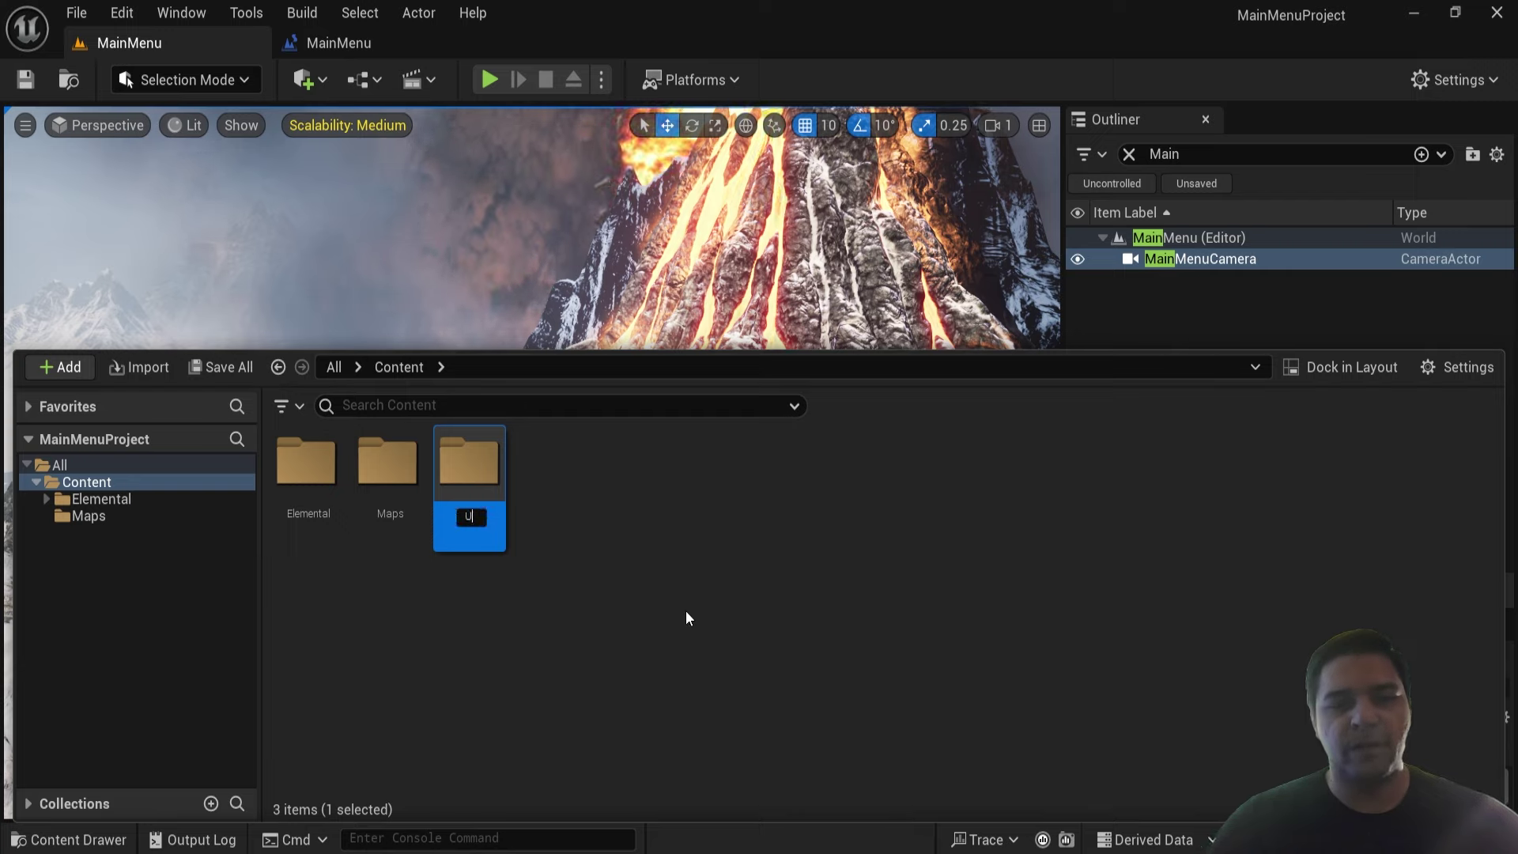
pyautogui.press('BackSpace')
pyautogui.write('Mai')
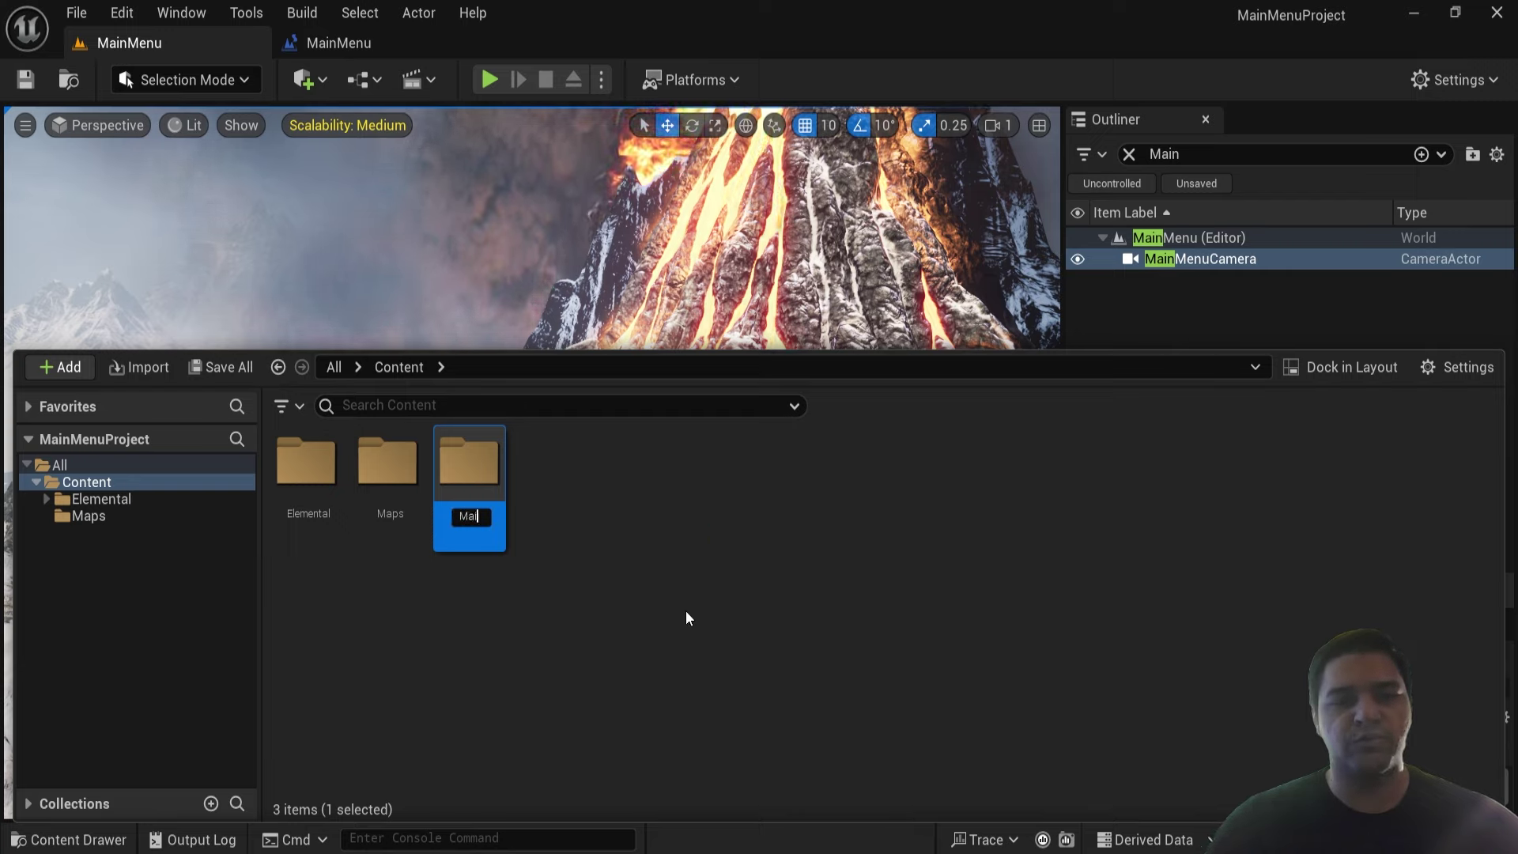
pyautogui.write('nMenu')
pyautogui.press('Return')
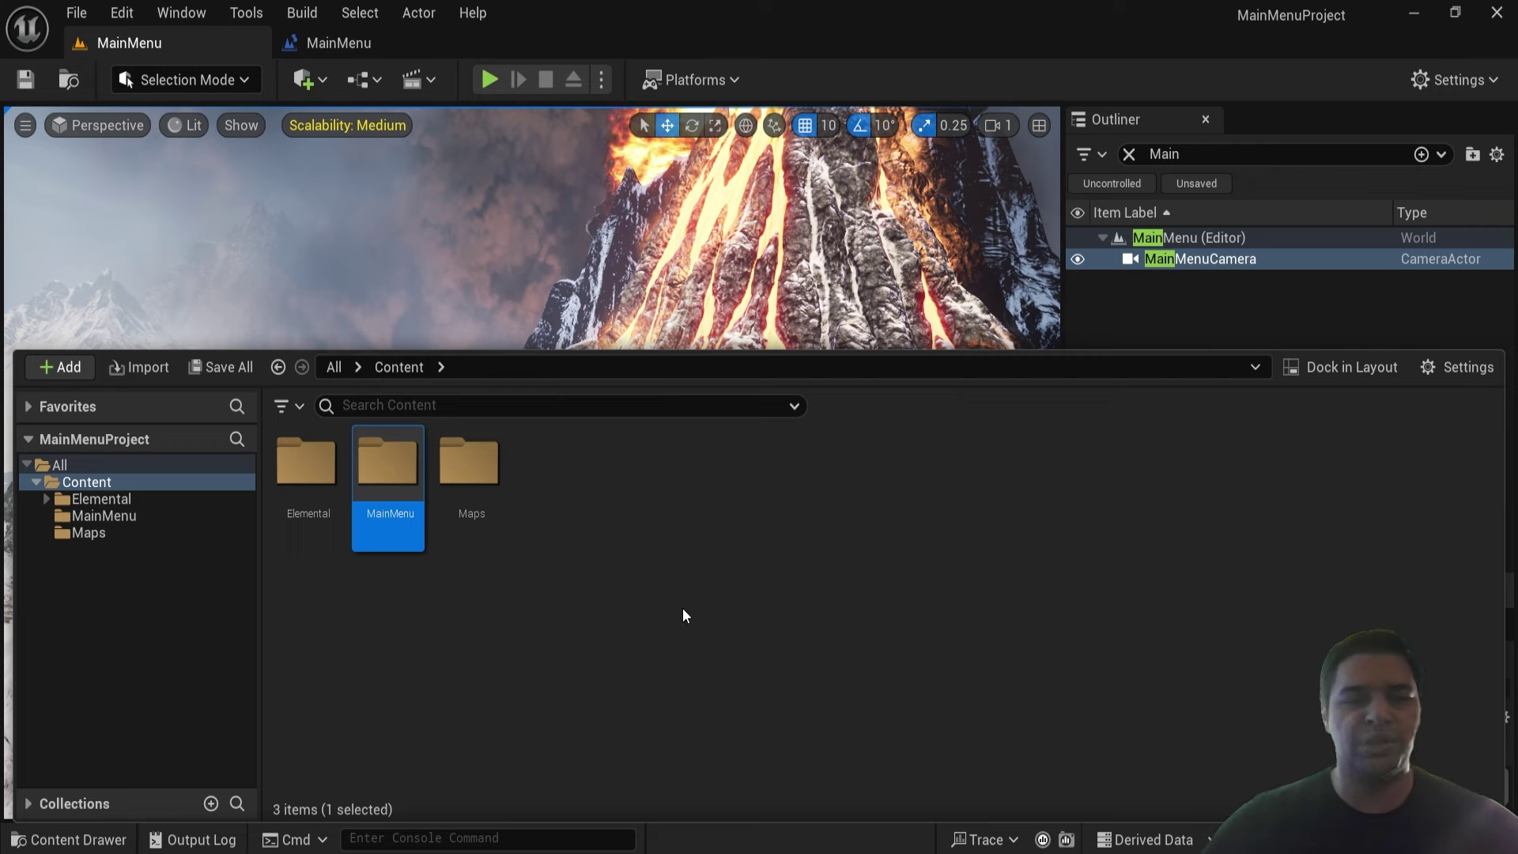
pyautogui.doubleClick(386, 469)
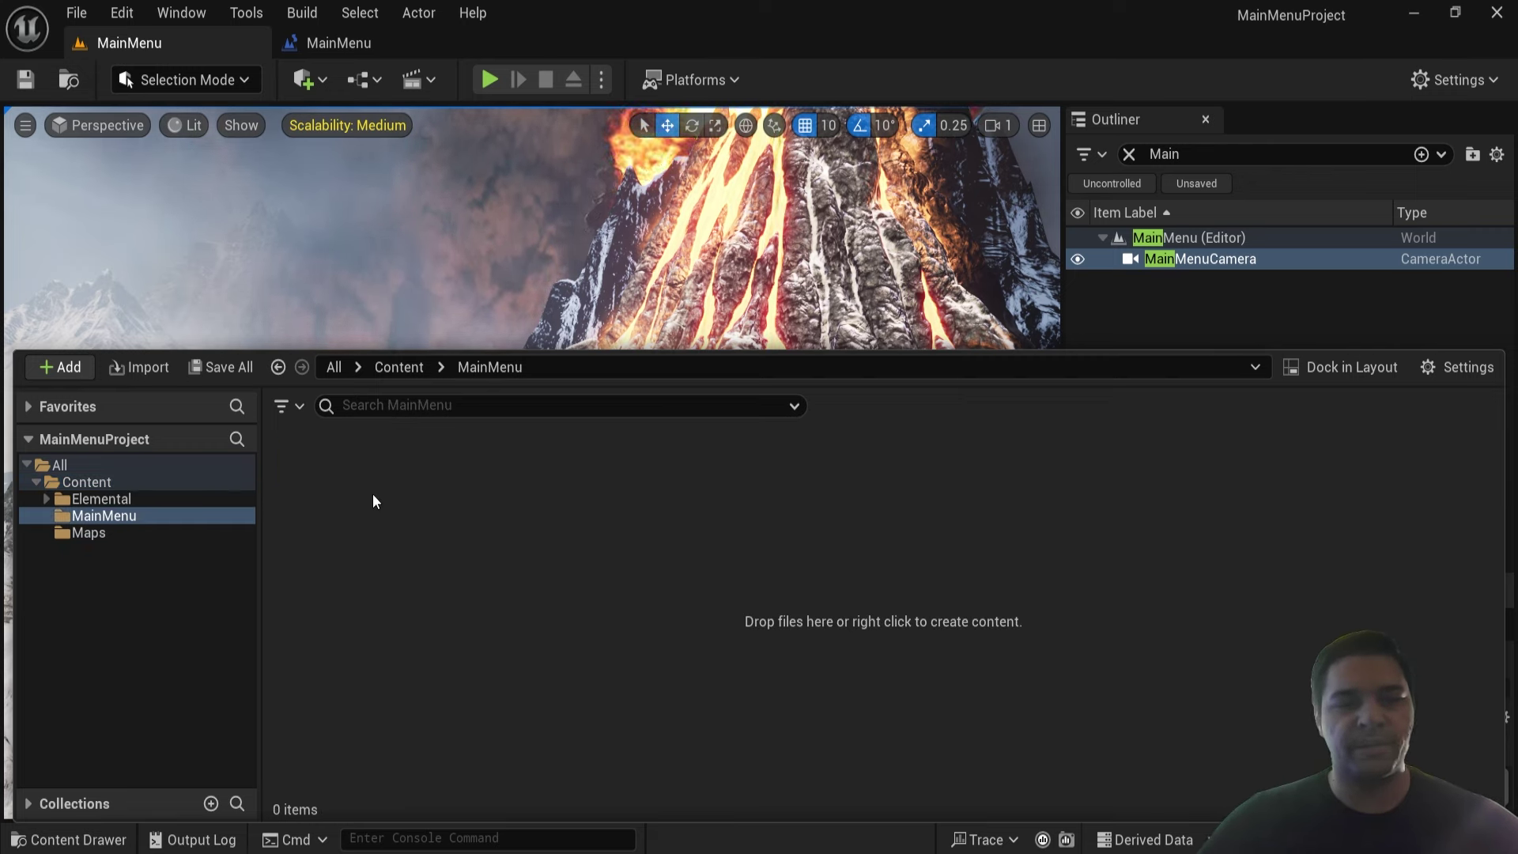
pyautogui.rightClick(364, 491)
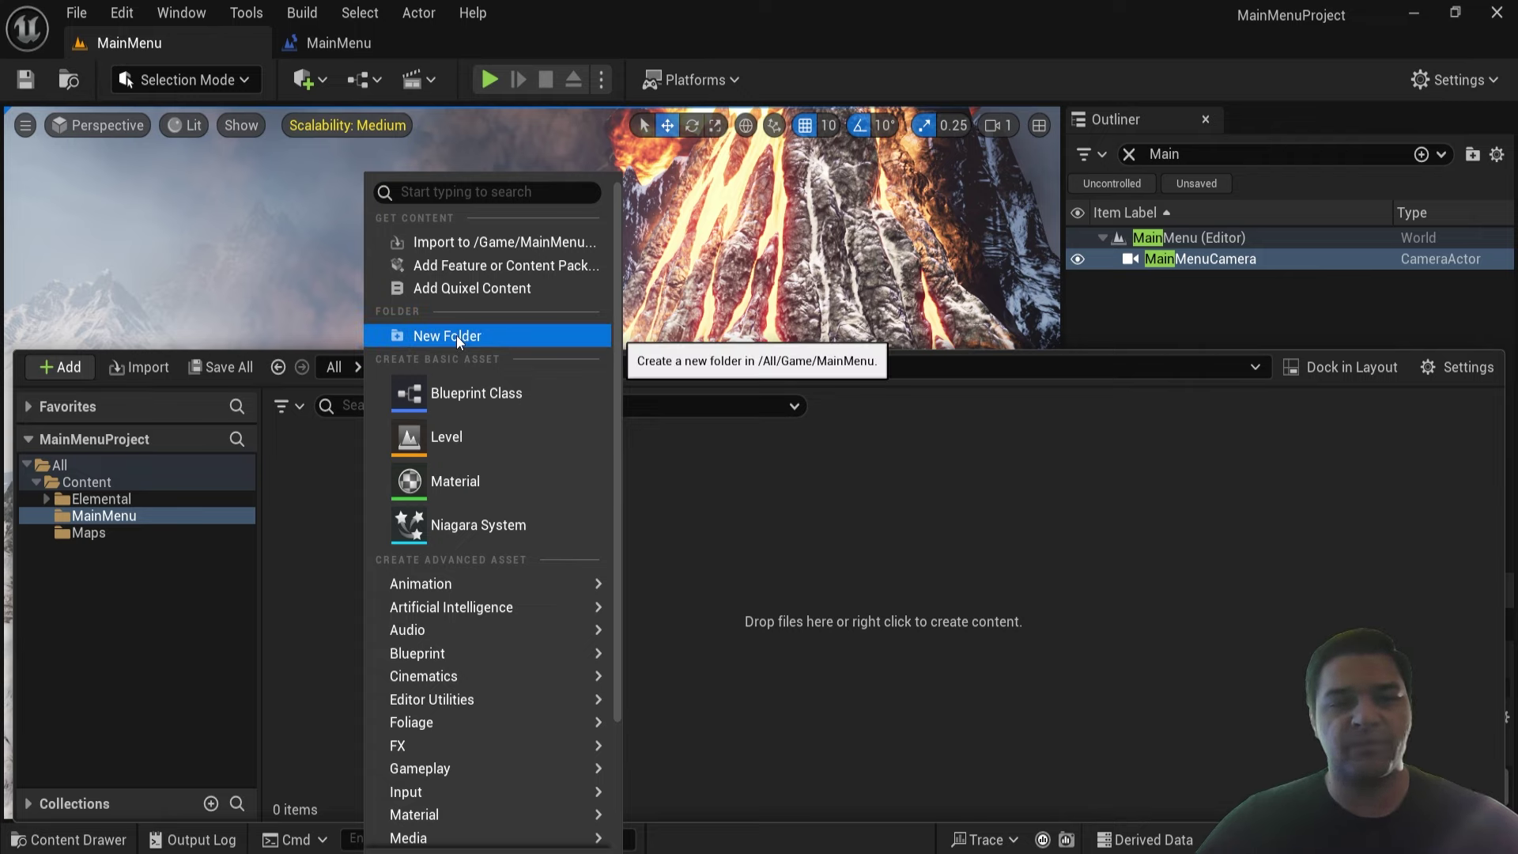
# - Create a UI_Elements subfolder inside MainMenu, open it, then return to MainMenu
pyautogui.click(457, 335)
pyautogui.write('UI')
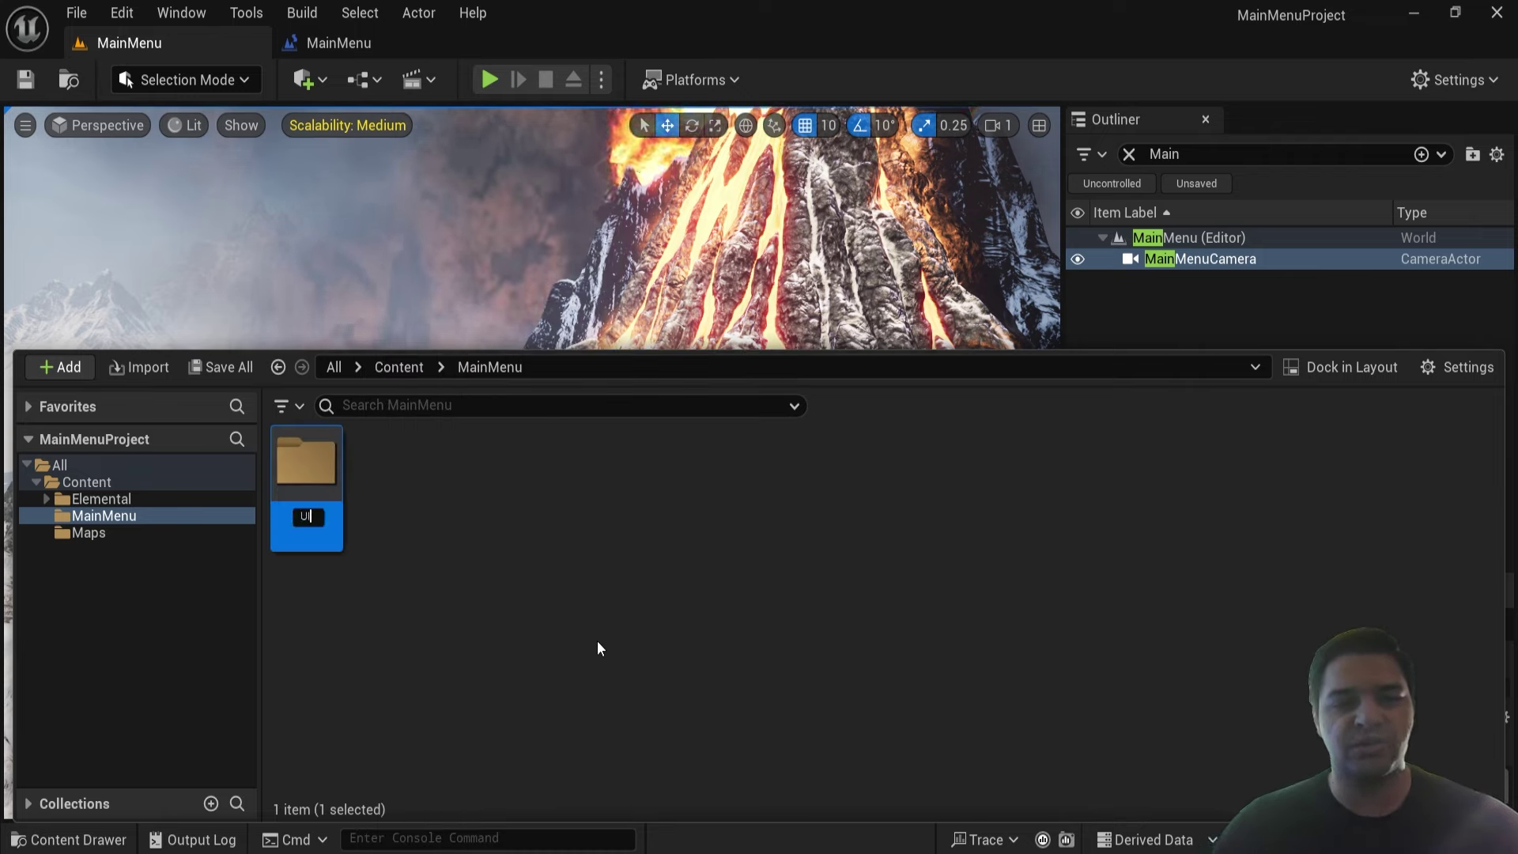
pyautogui.write('Elements')
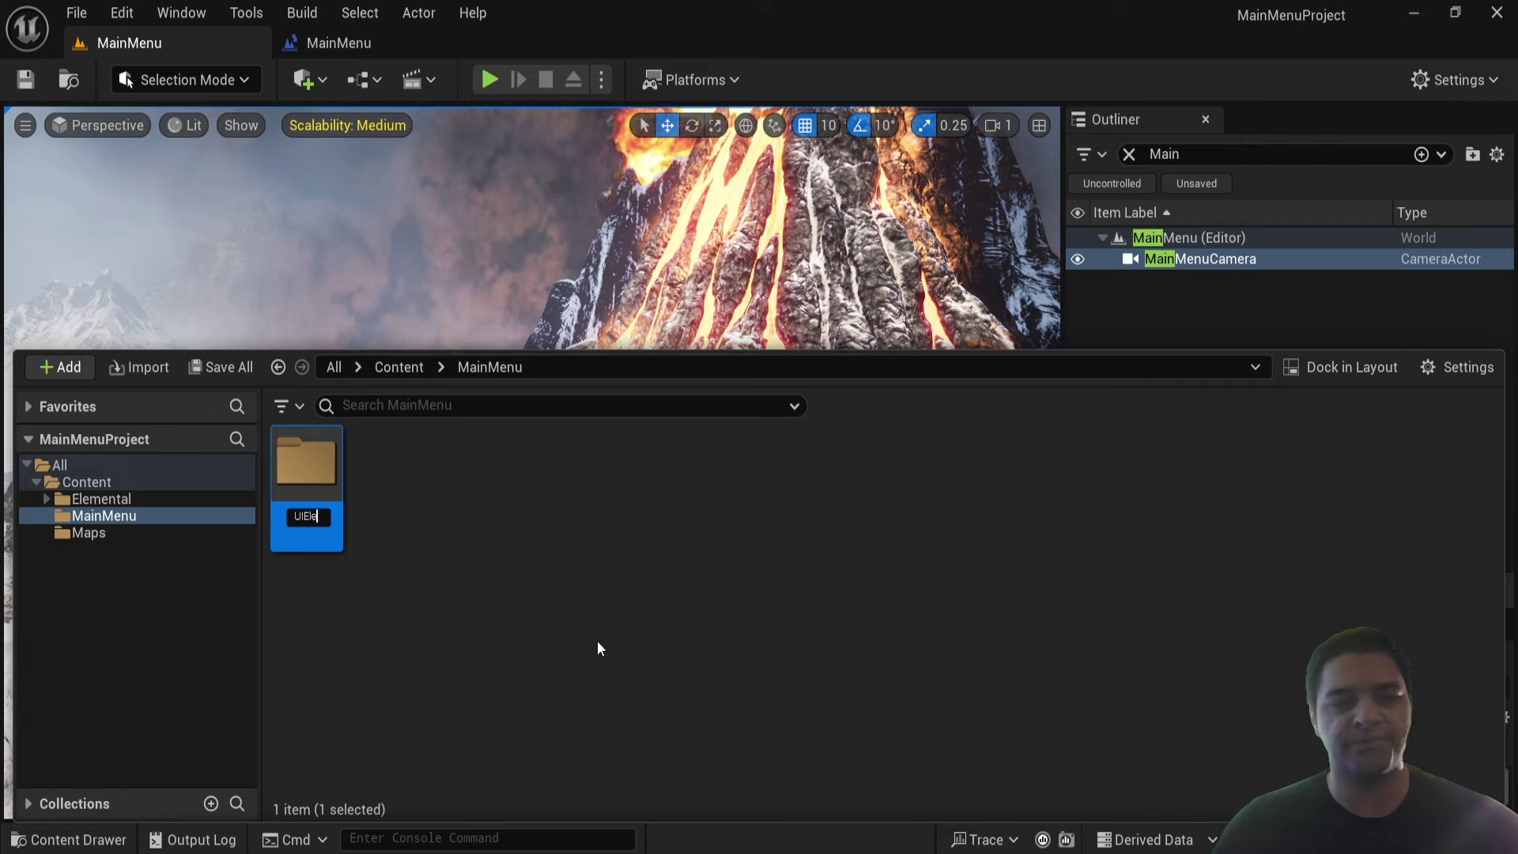
pyautogui.press('Return')
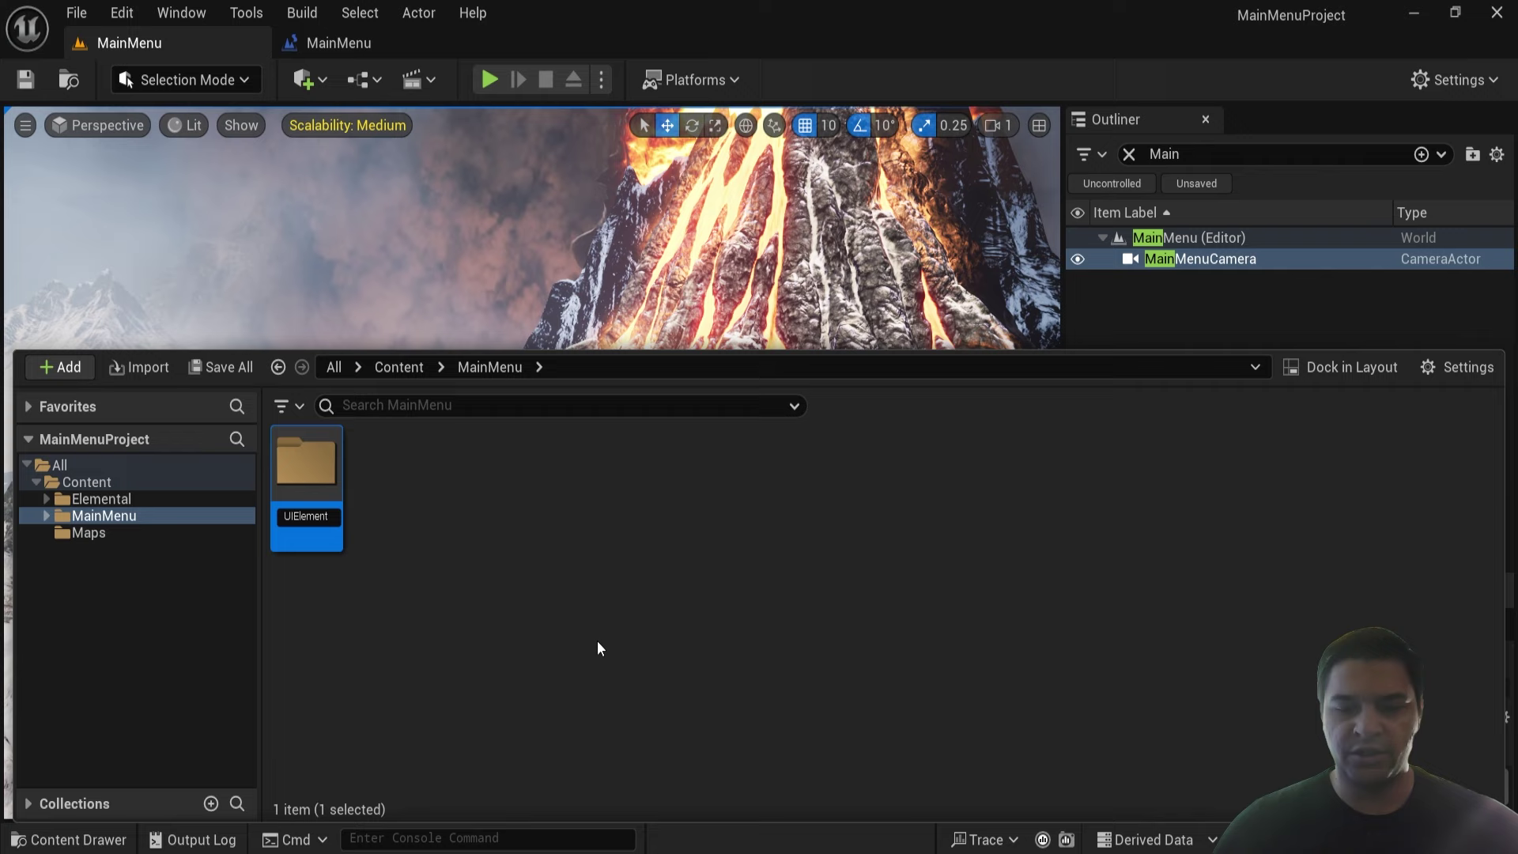
pyautogui.write('_')
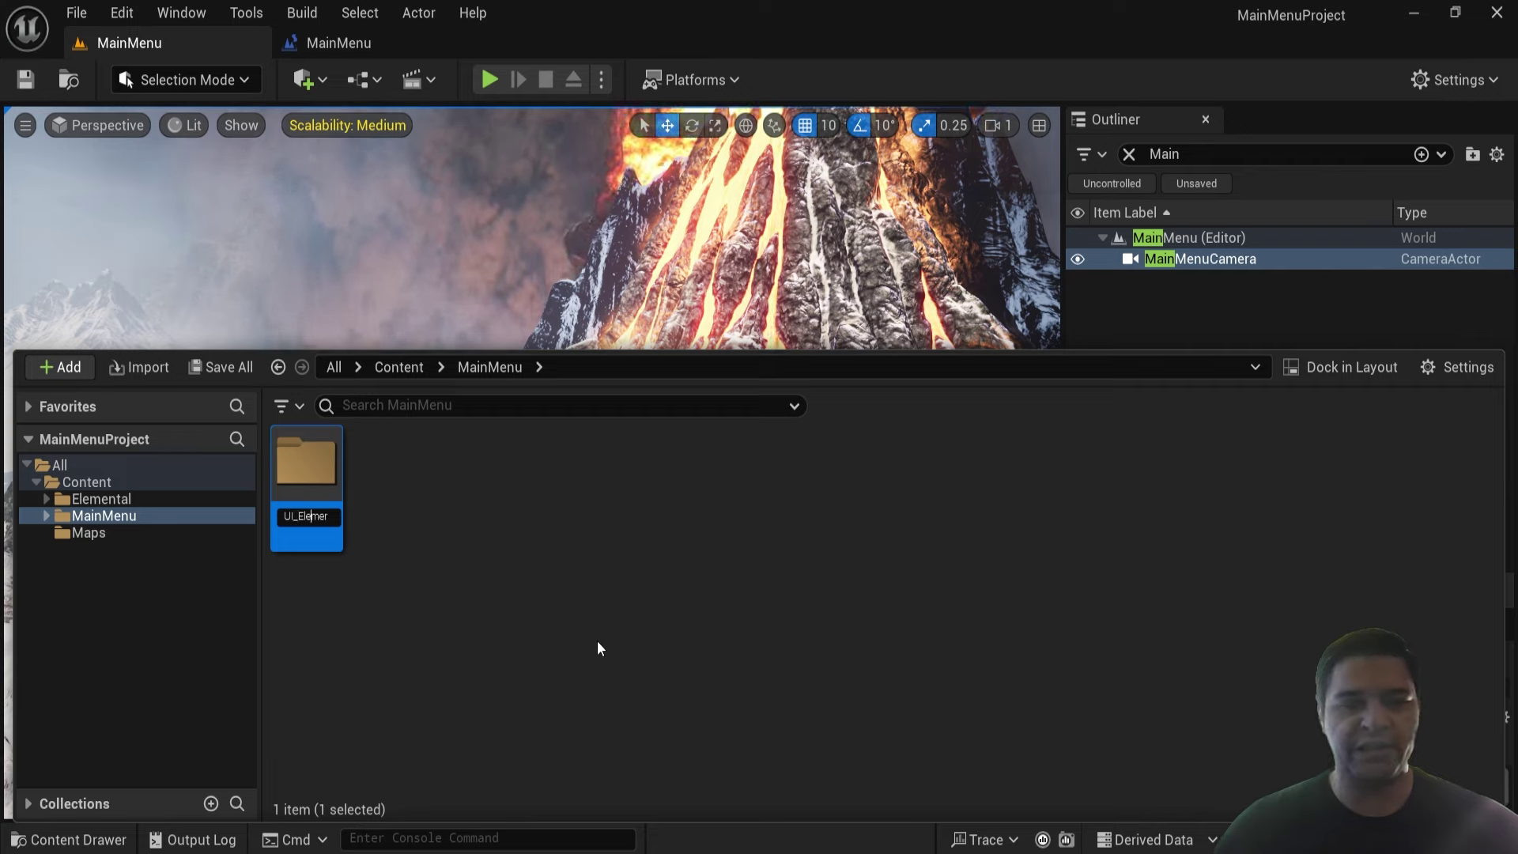
pyautogui.press('End')
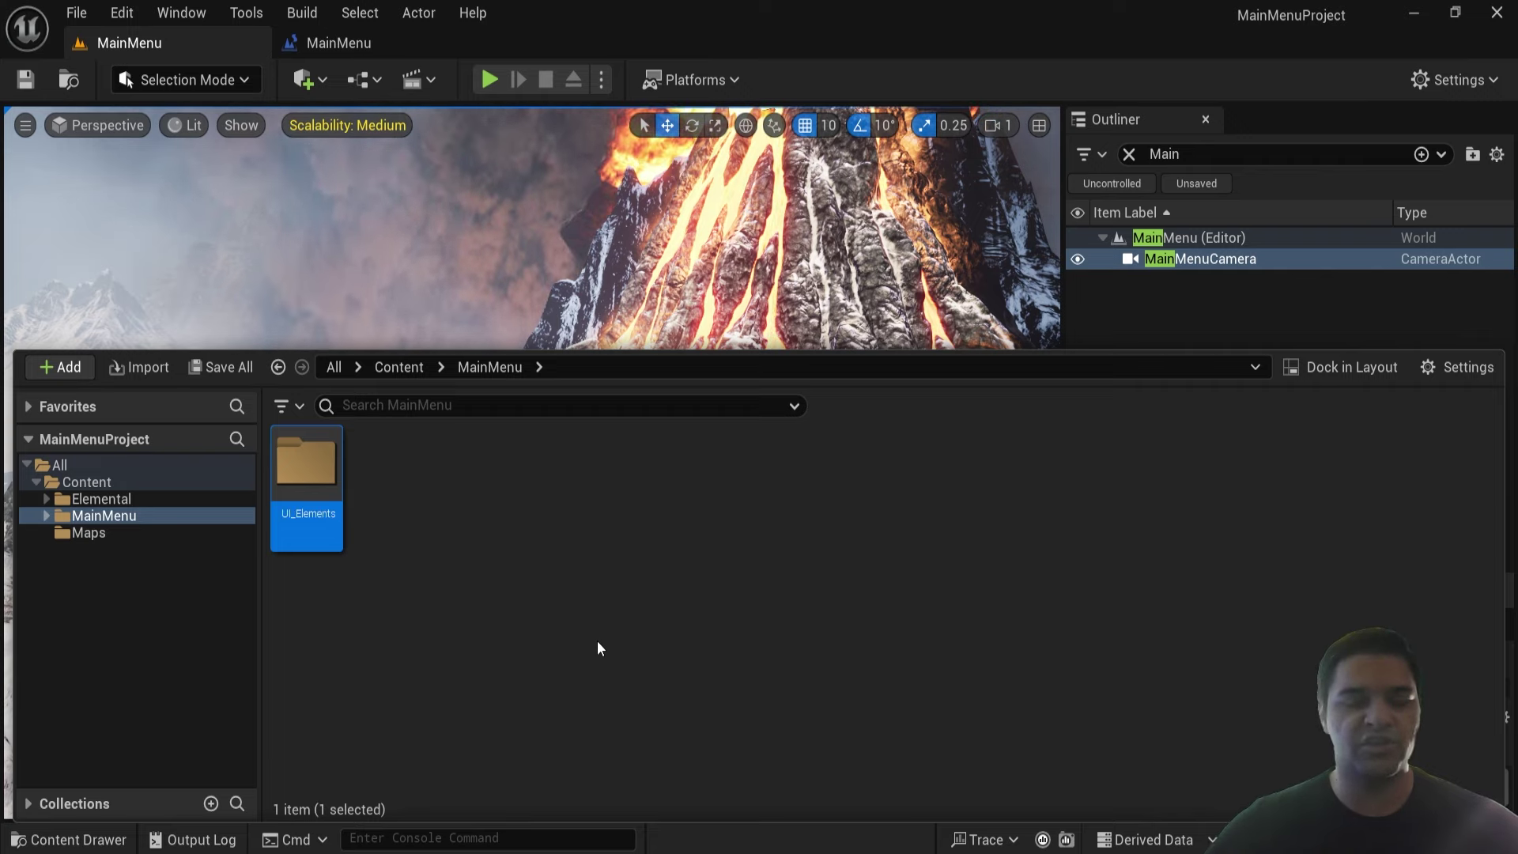
pyautogui.click(598, 645)
pyautogui.doubleClick(324, 481)
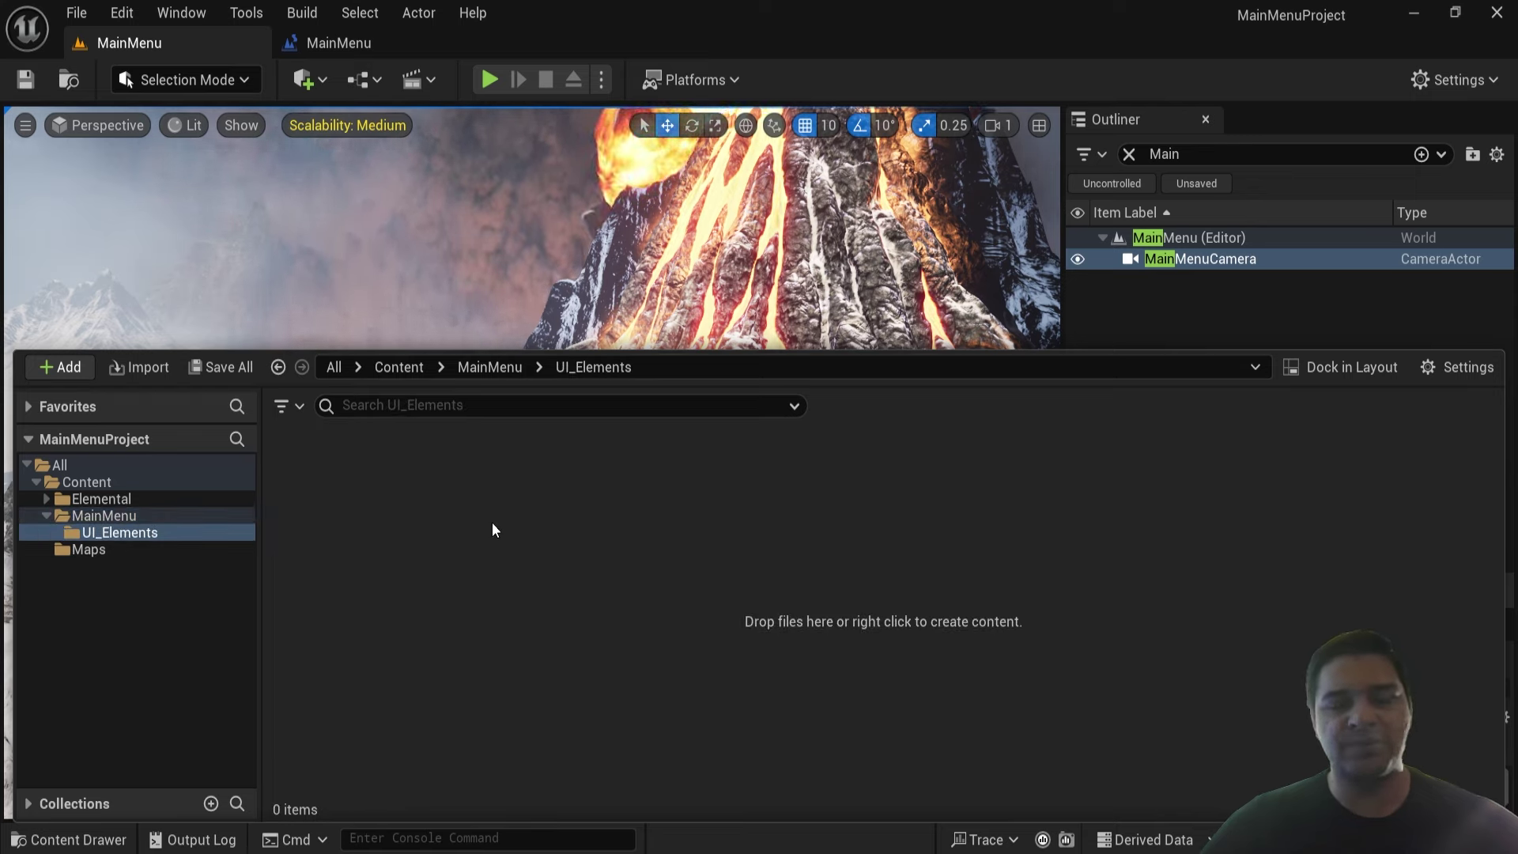
pyautogui.click(510, 369)
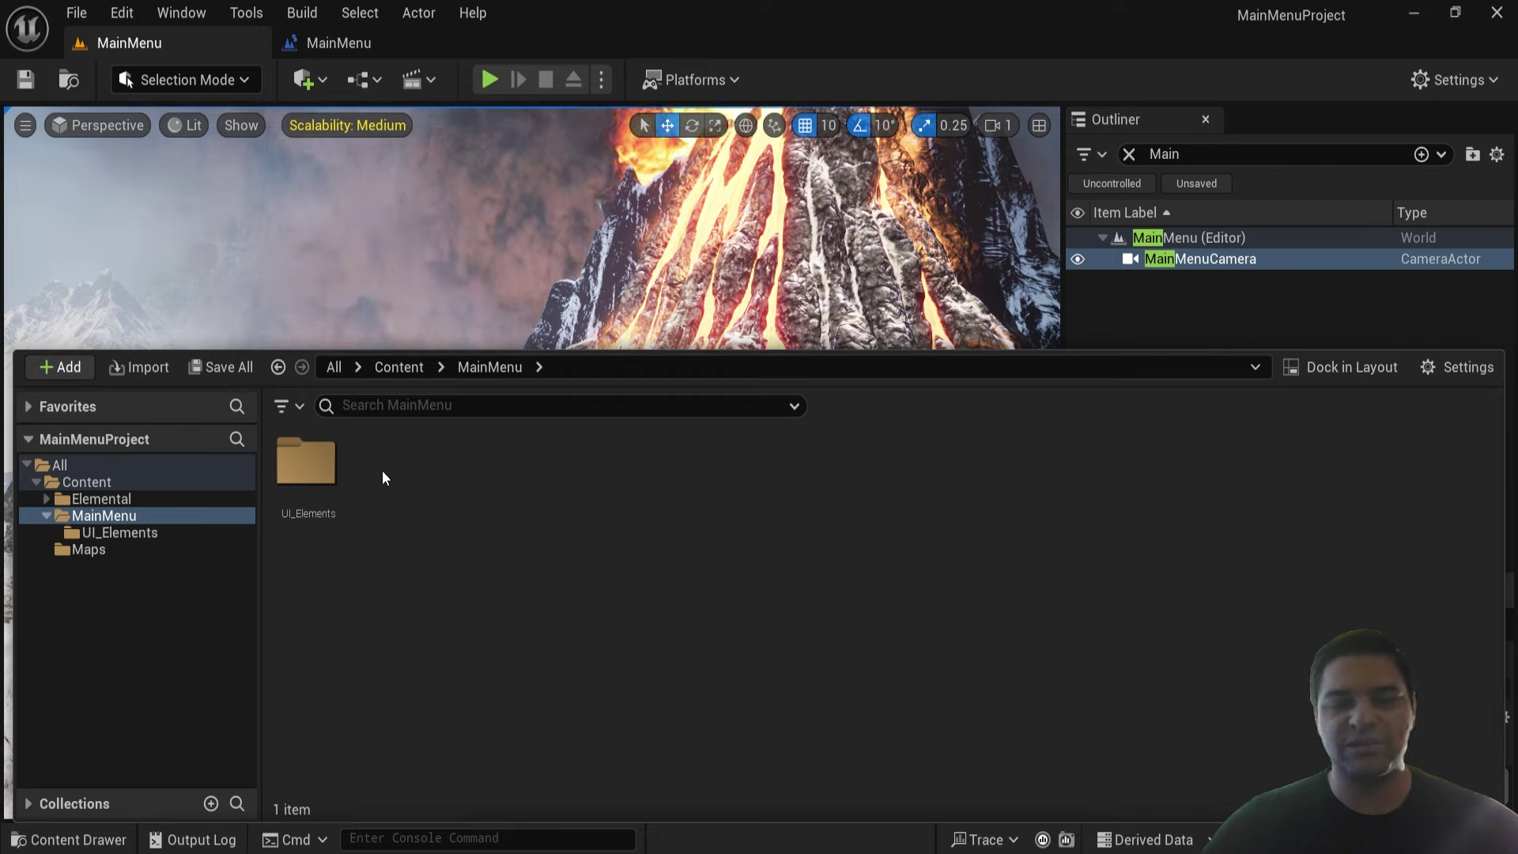
# - Create a User Widget blueprint named WBP_MainMenu in MainMenu, then open UI_Elements
pyautogui.rightClick(387, 446)
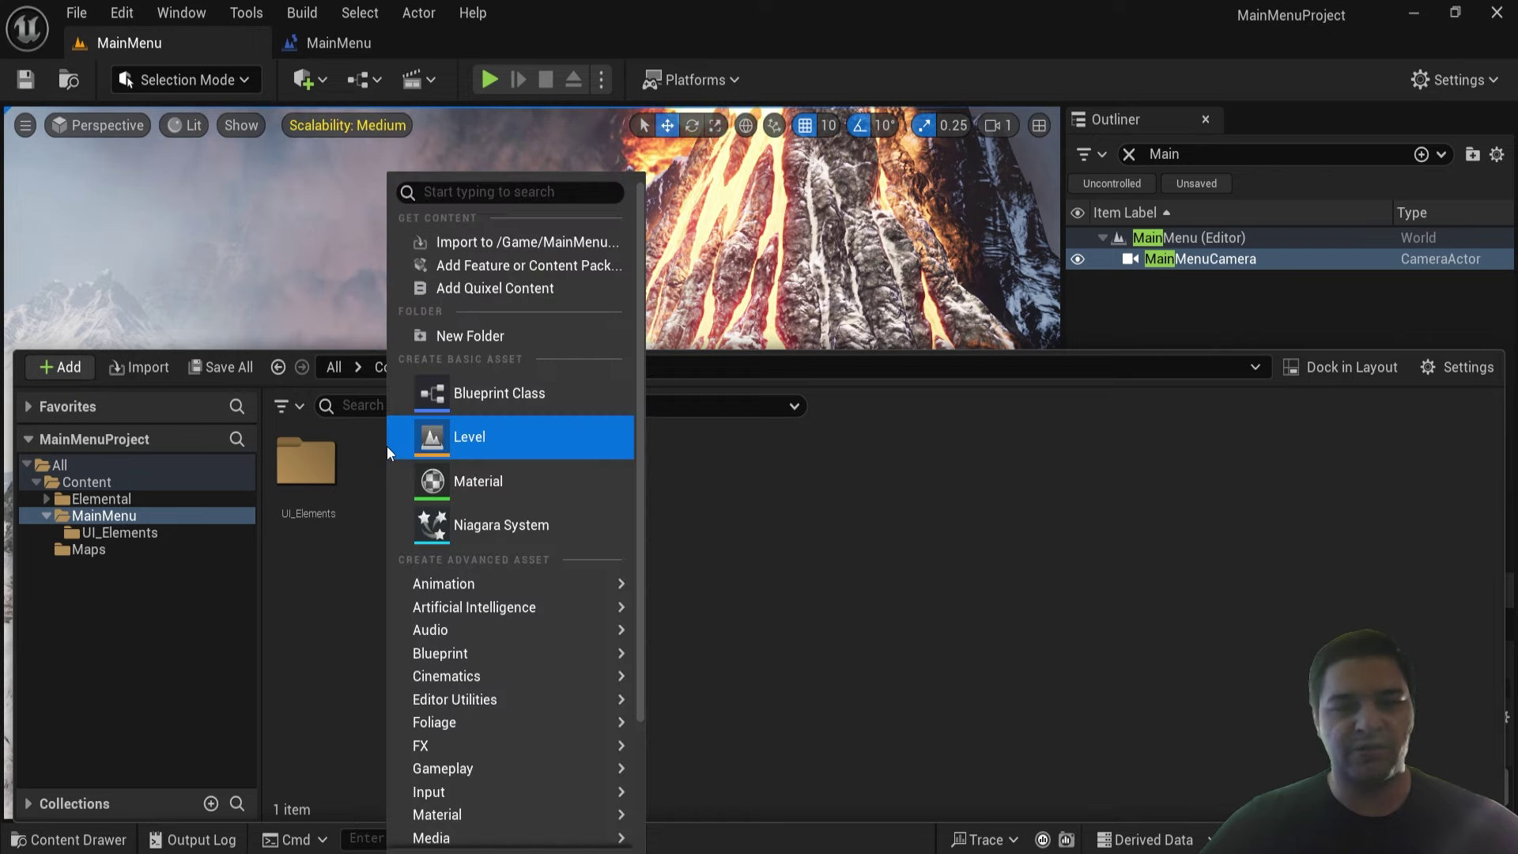
pyautogui.scroll(-2, 403, 632)
pyautogui.moveTo(436, 820)
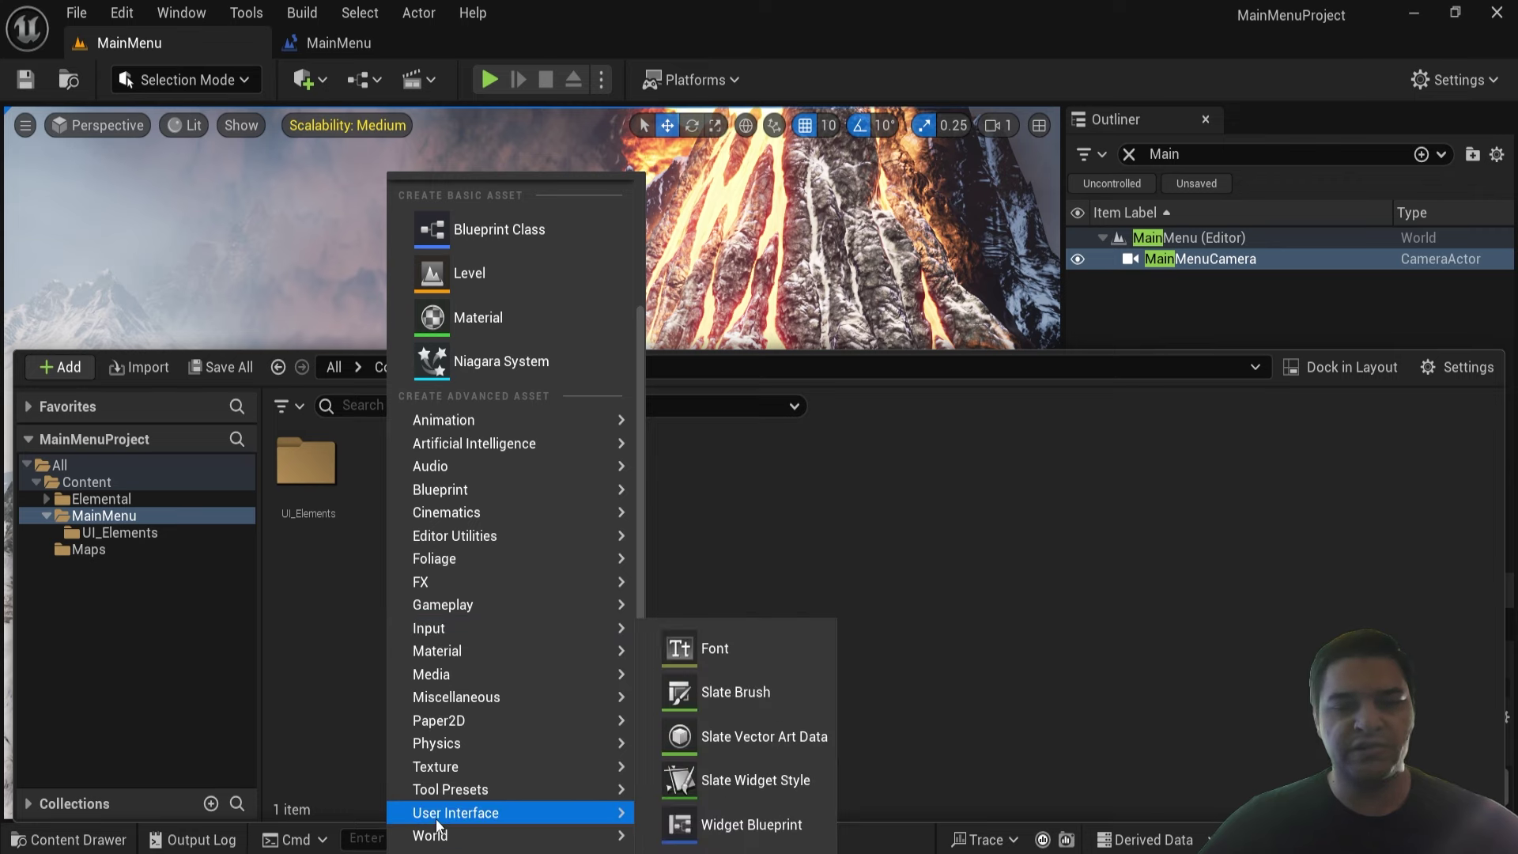
pyautogui.click(711, 824)
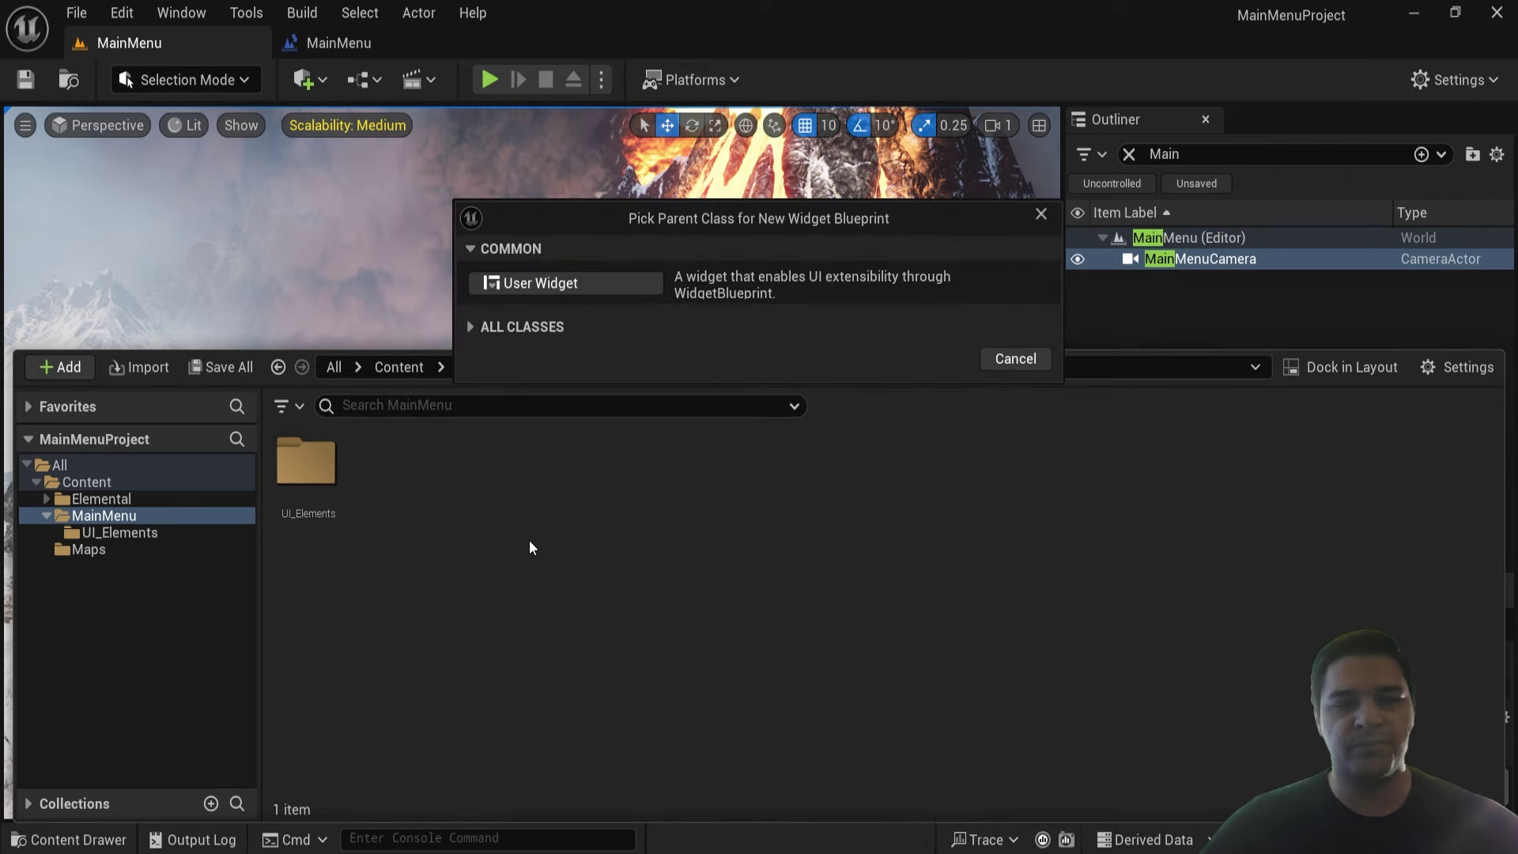
pyautogui.click(530, 286)
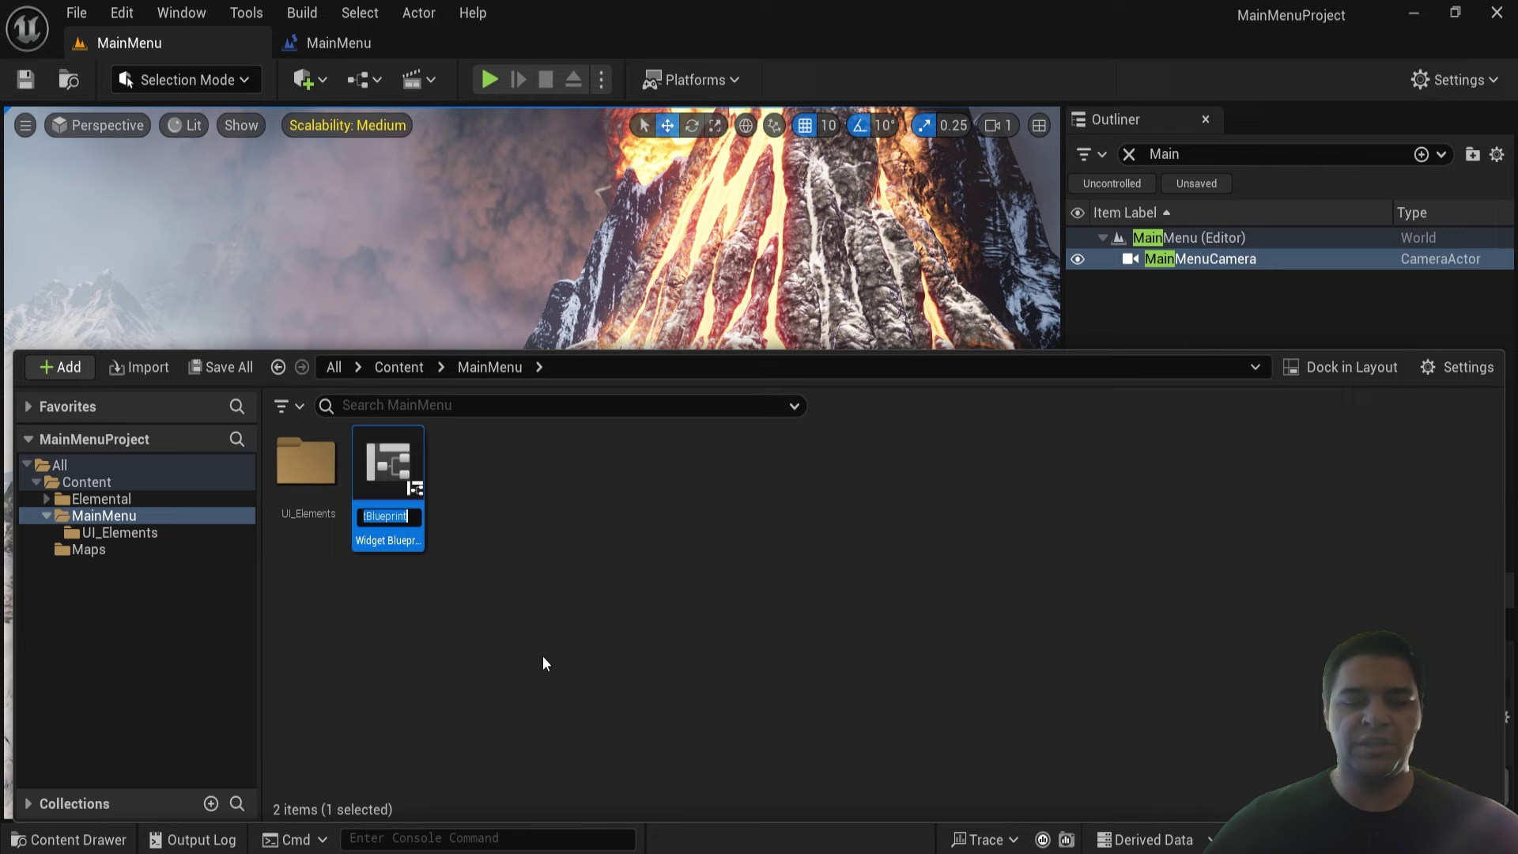
pyautogui.write('WB')
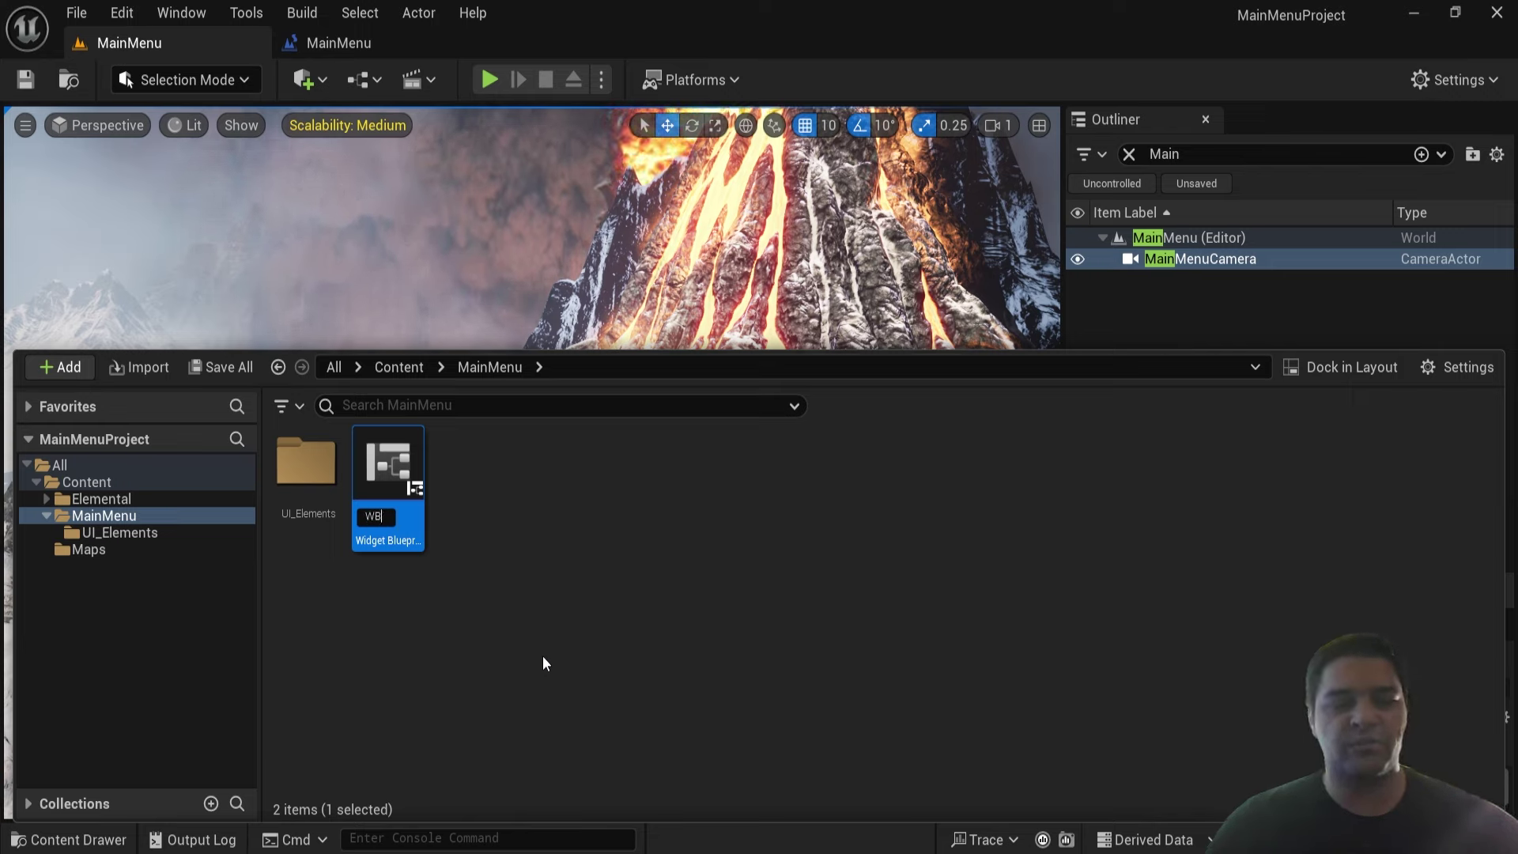
pyautogui.write('P_')
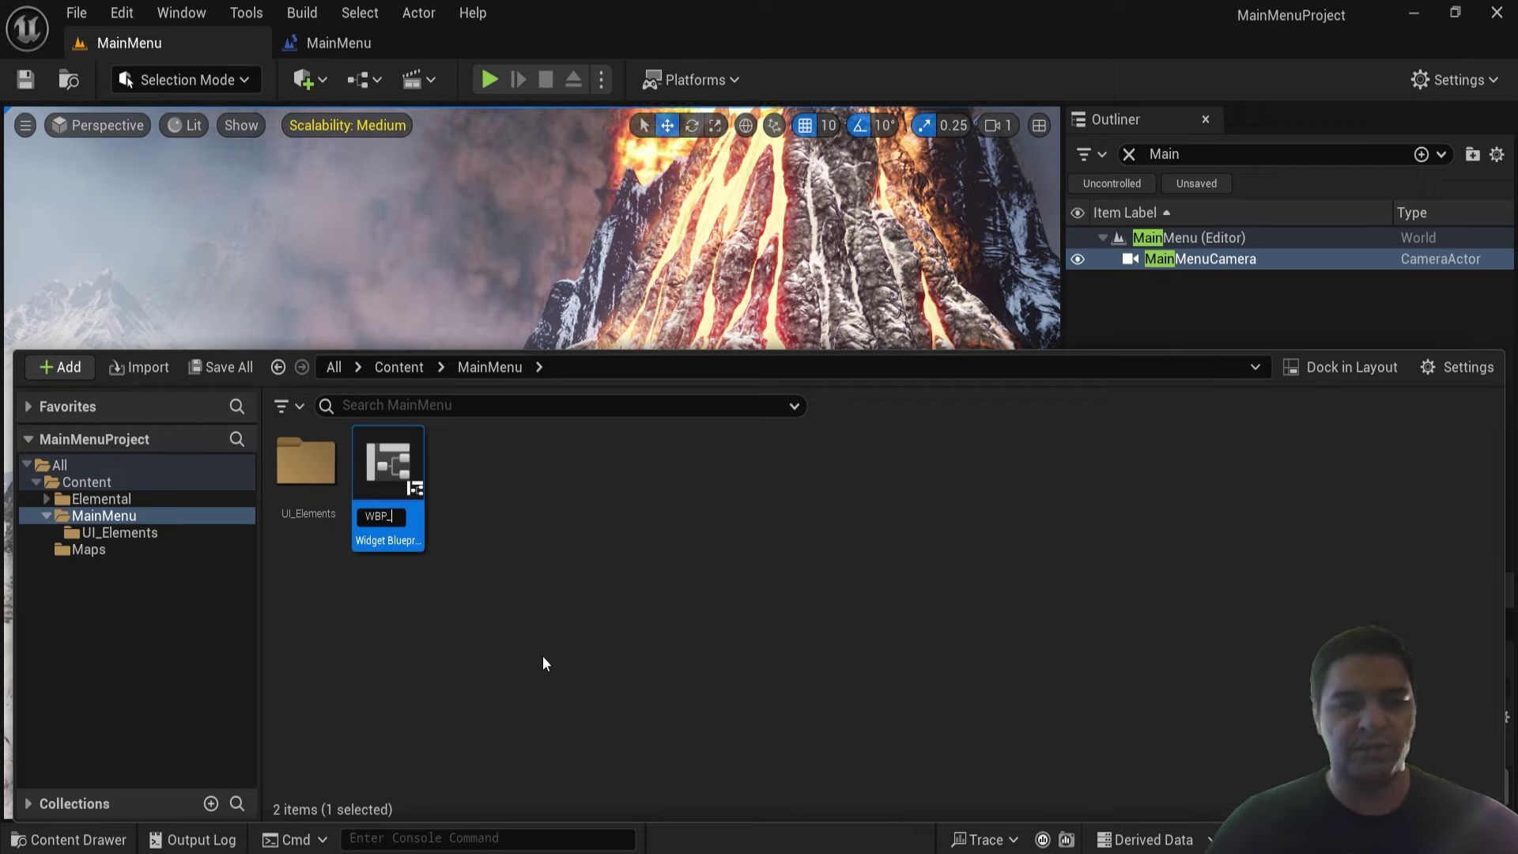
pyautogui.press('BackSpace')
pyautogui.press('BackSpace')
pyautogui.press('BackSpace')
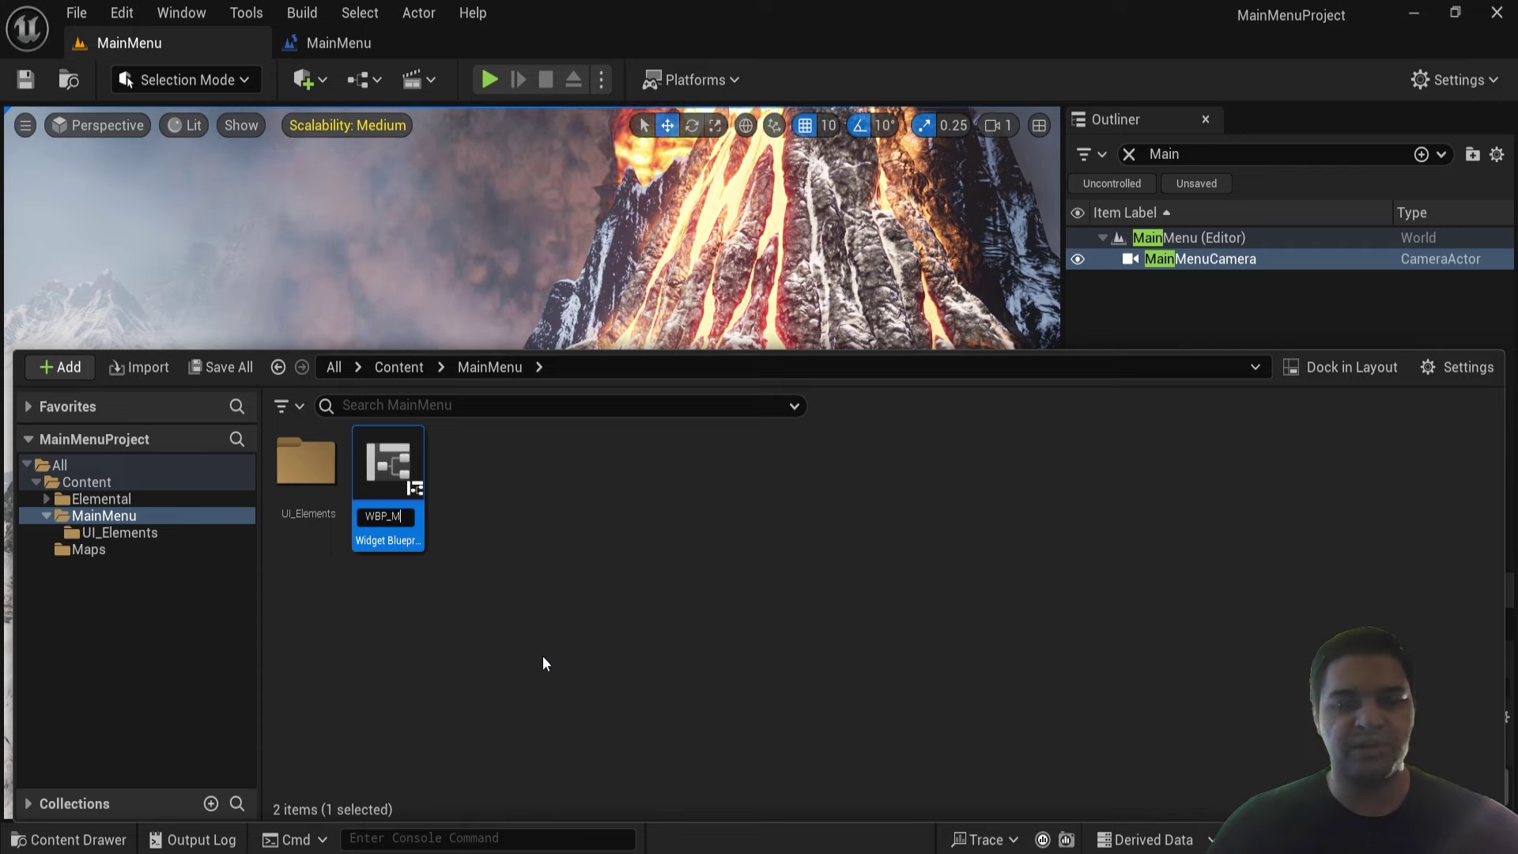
pyautogui.write('MainMenu')
pyautogui.press('Return')
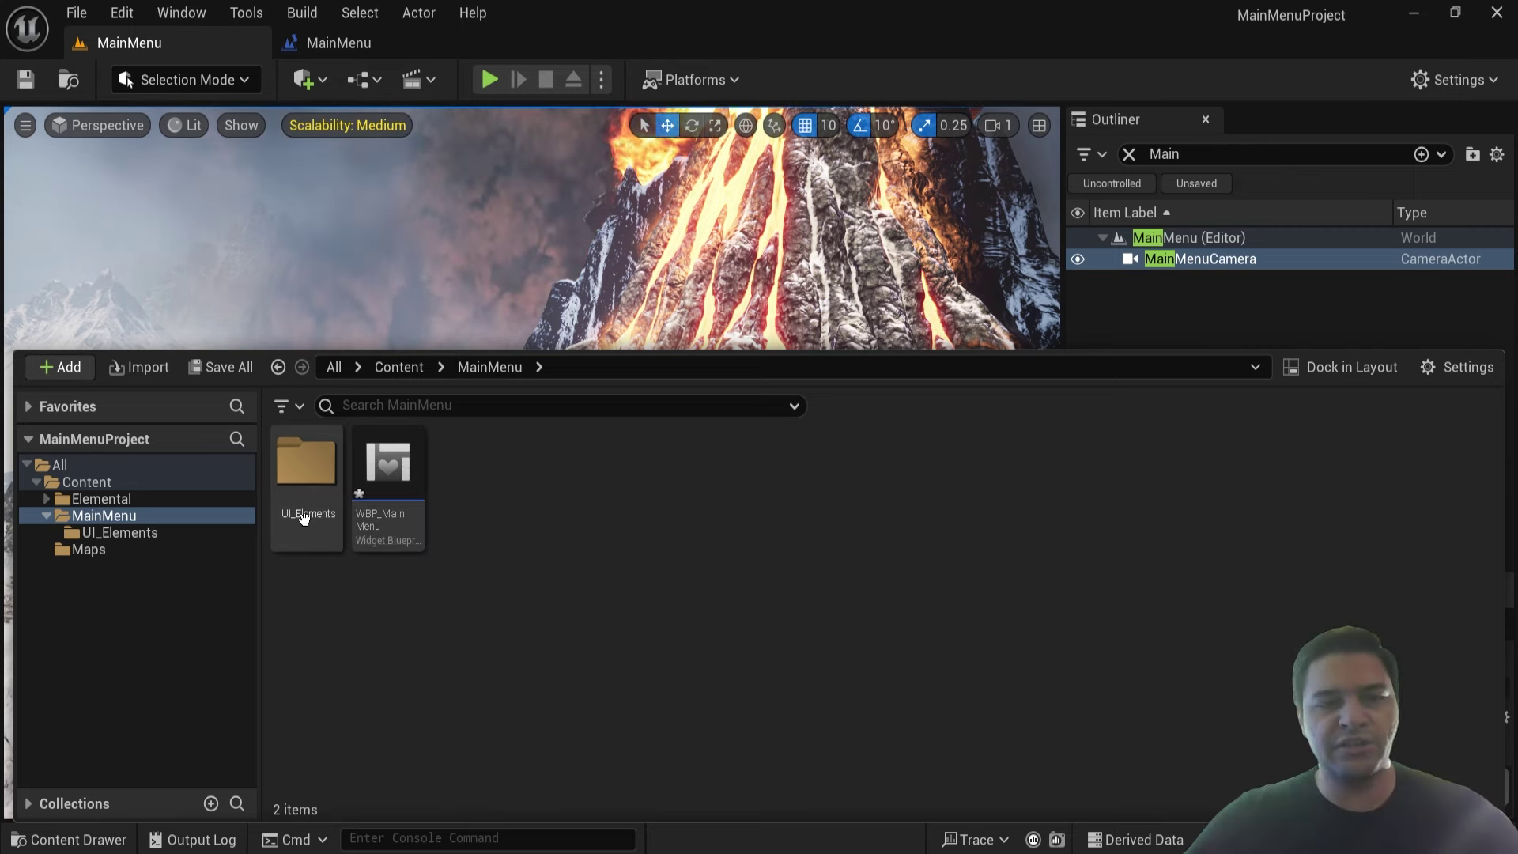
pyautogui.doubleClick(324, 498)
# - Add a User Widget blueprint called WBP_TitleName to the UI_Elements folder
pyautogui.rightClick(320, 495)
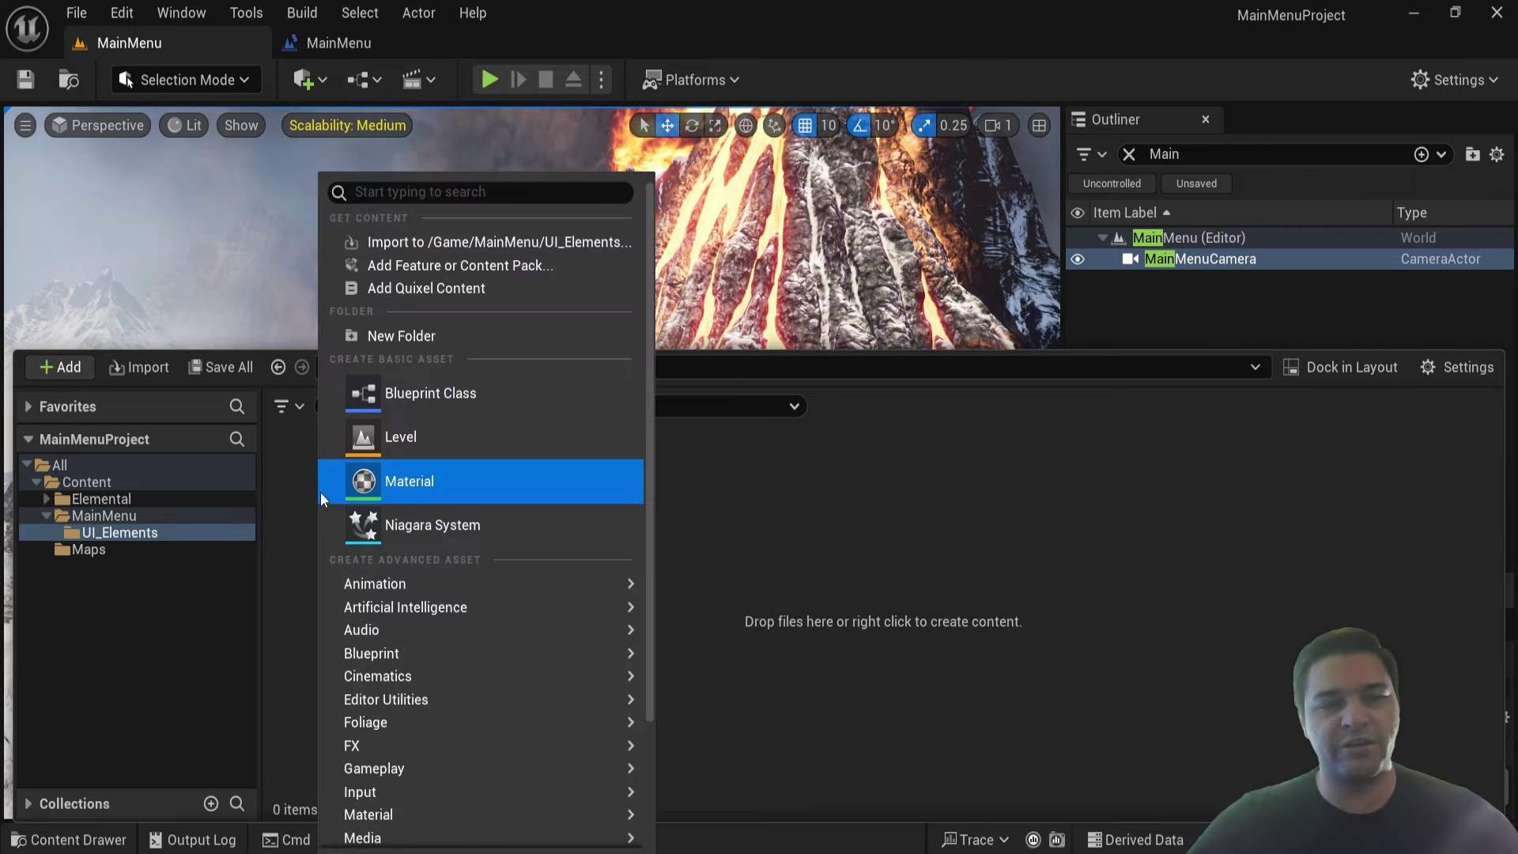
pyautogui.scroll(-3, 403, 514)
pyautogui.moveTo(367, 818)
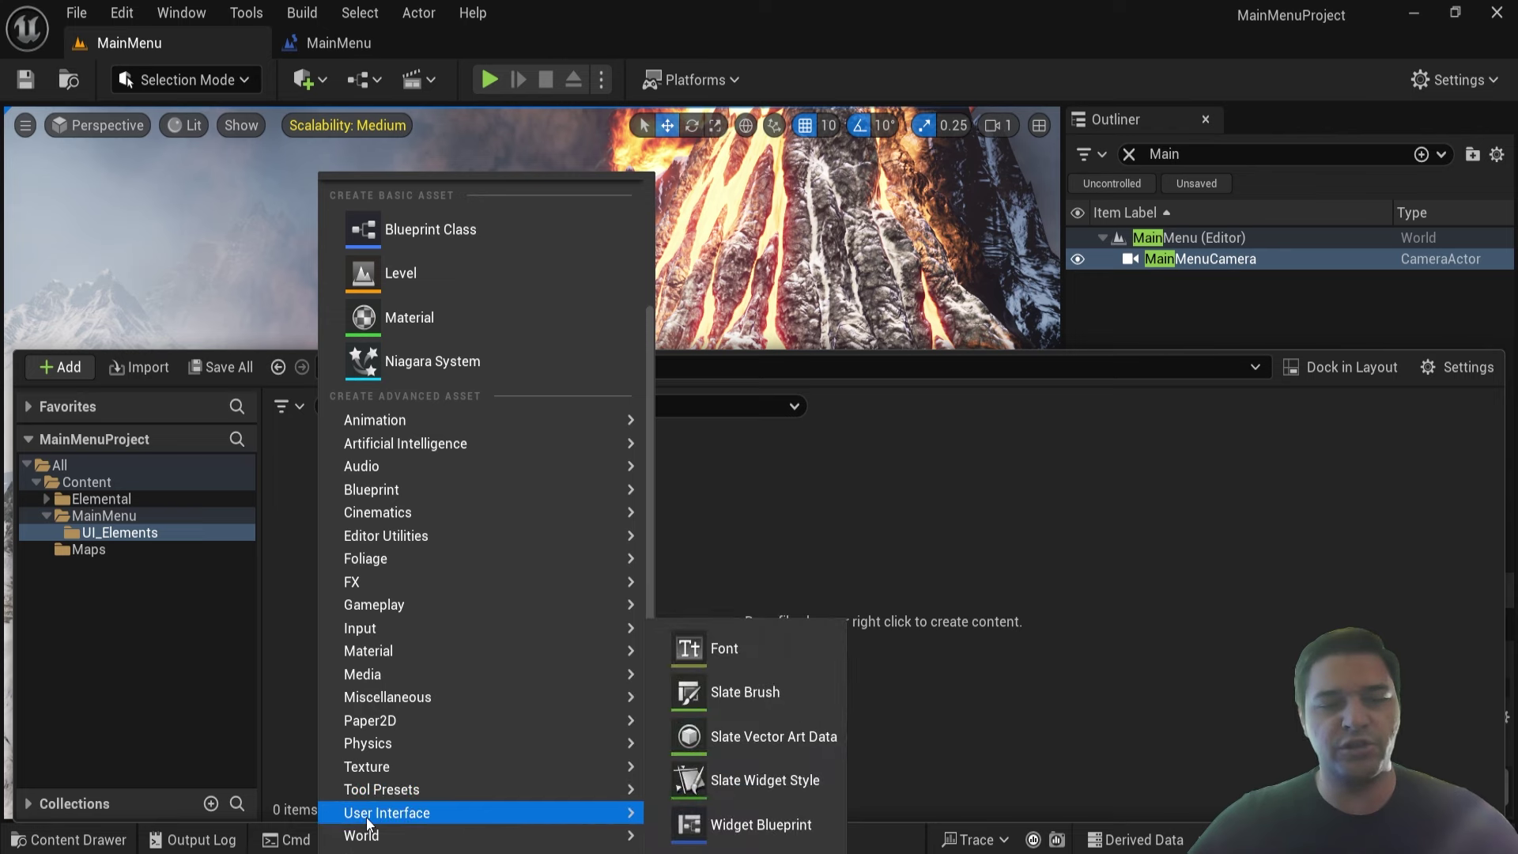
pyautogui.click(700, 825)
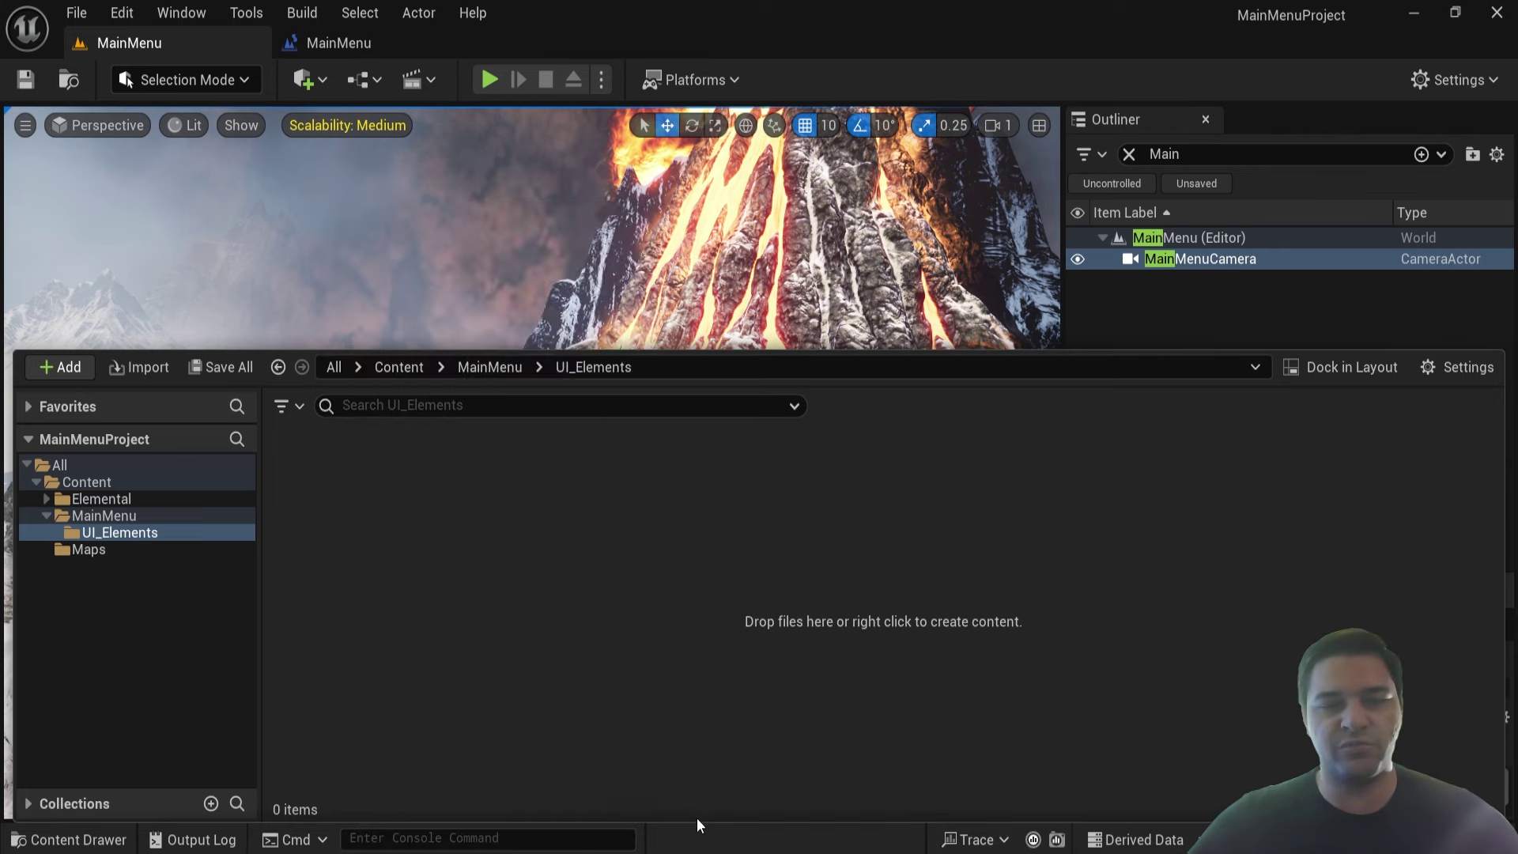
pyautogui.click(577, 285)
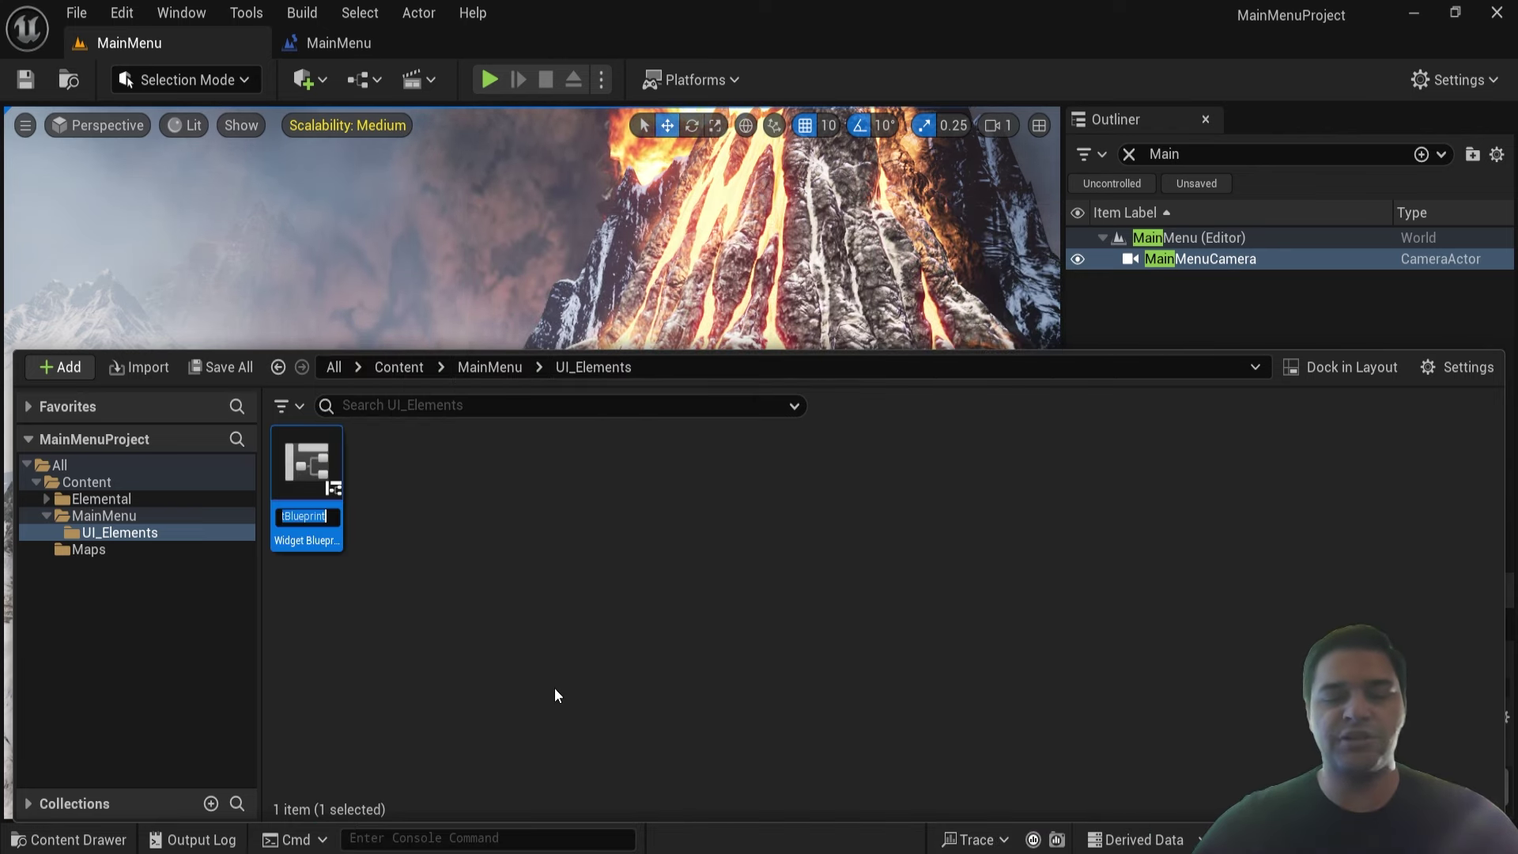
pyautogui.write('WBP_T')
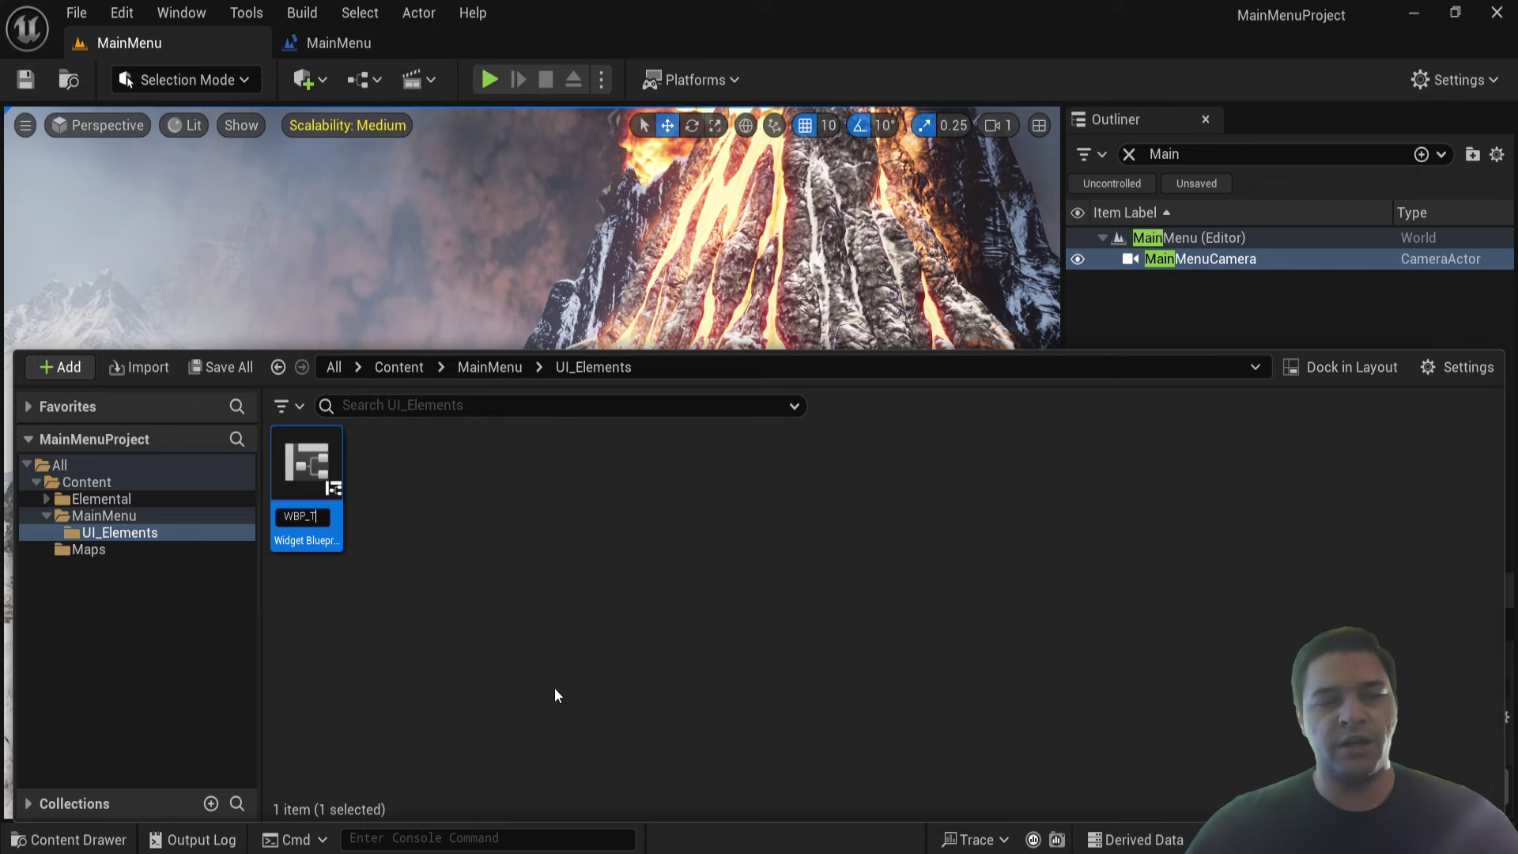
pyautogui.write('itleName')
pyautogui.press('Return')
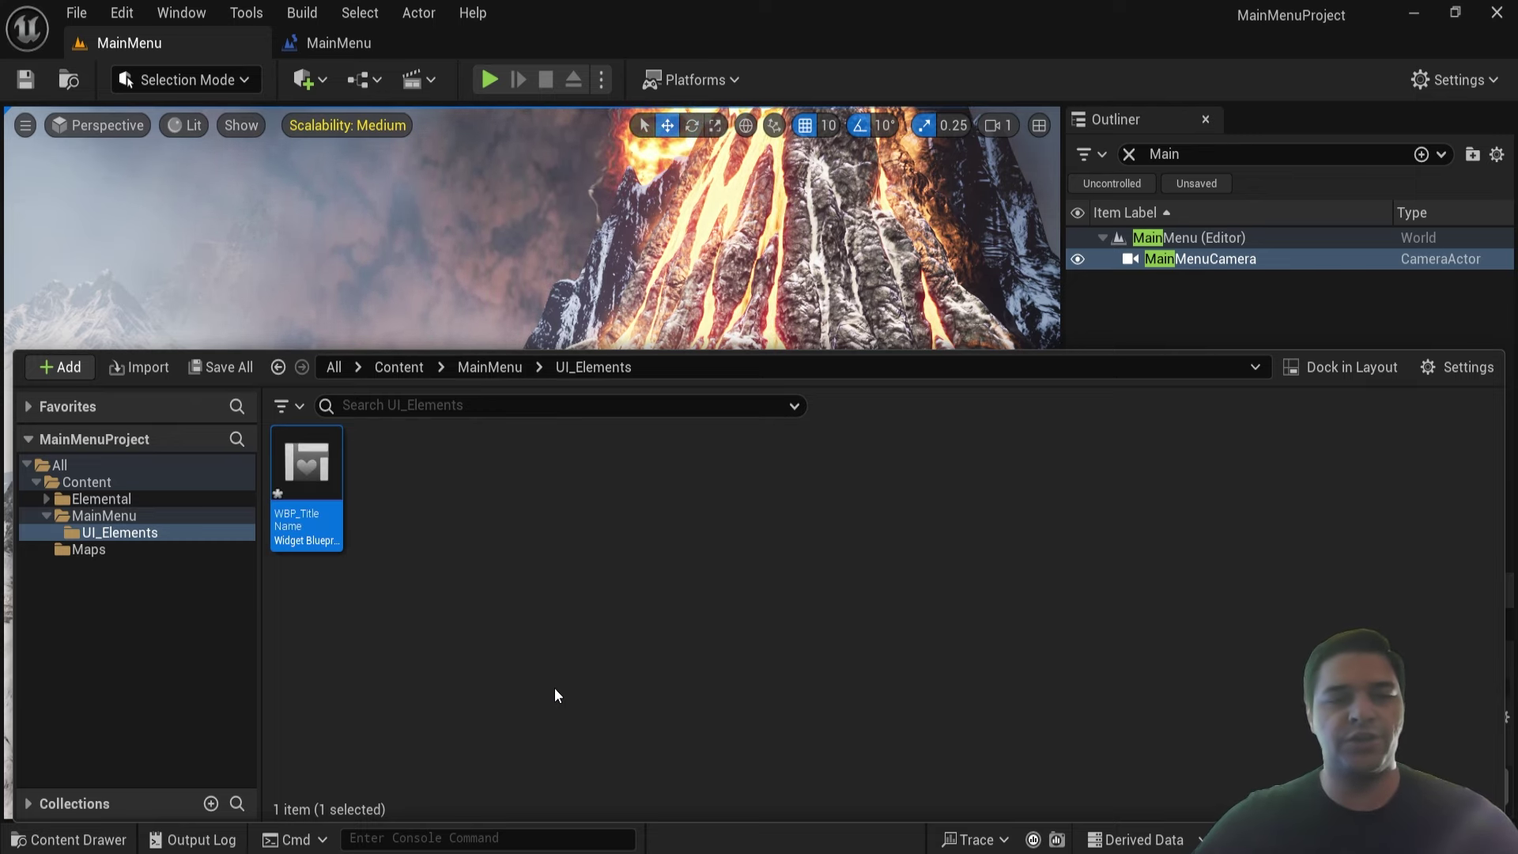
# - Open WBP_TitleName and add a Text widget from the Palette
pyautogui.doubleClick(306, 462)
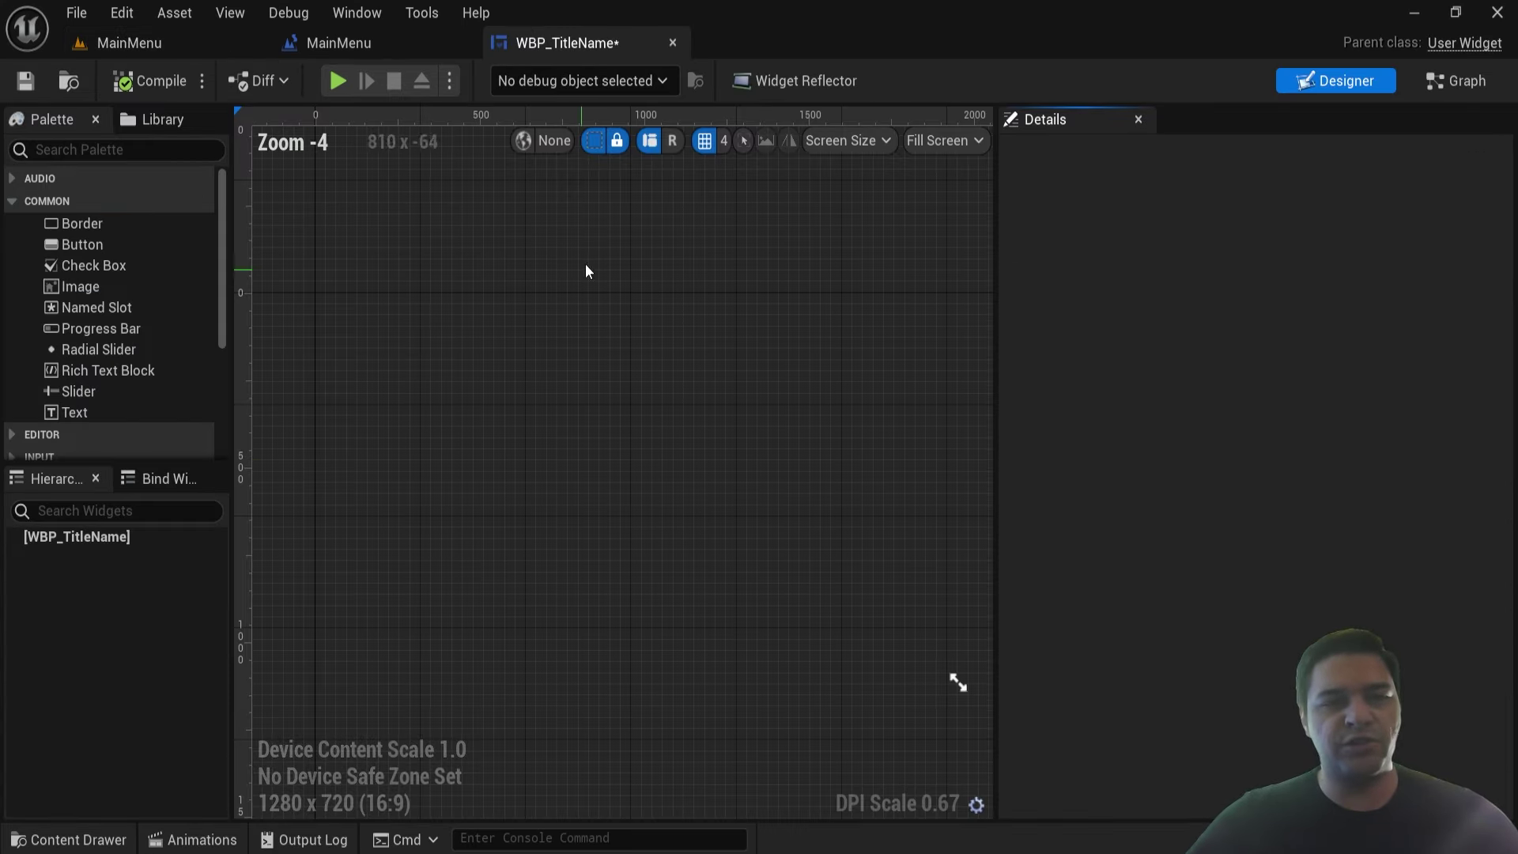
pyautogui.click(127, 151)
pyautogui.write('Tex')
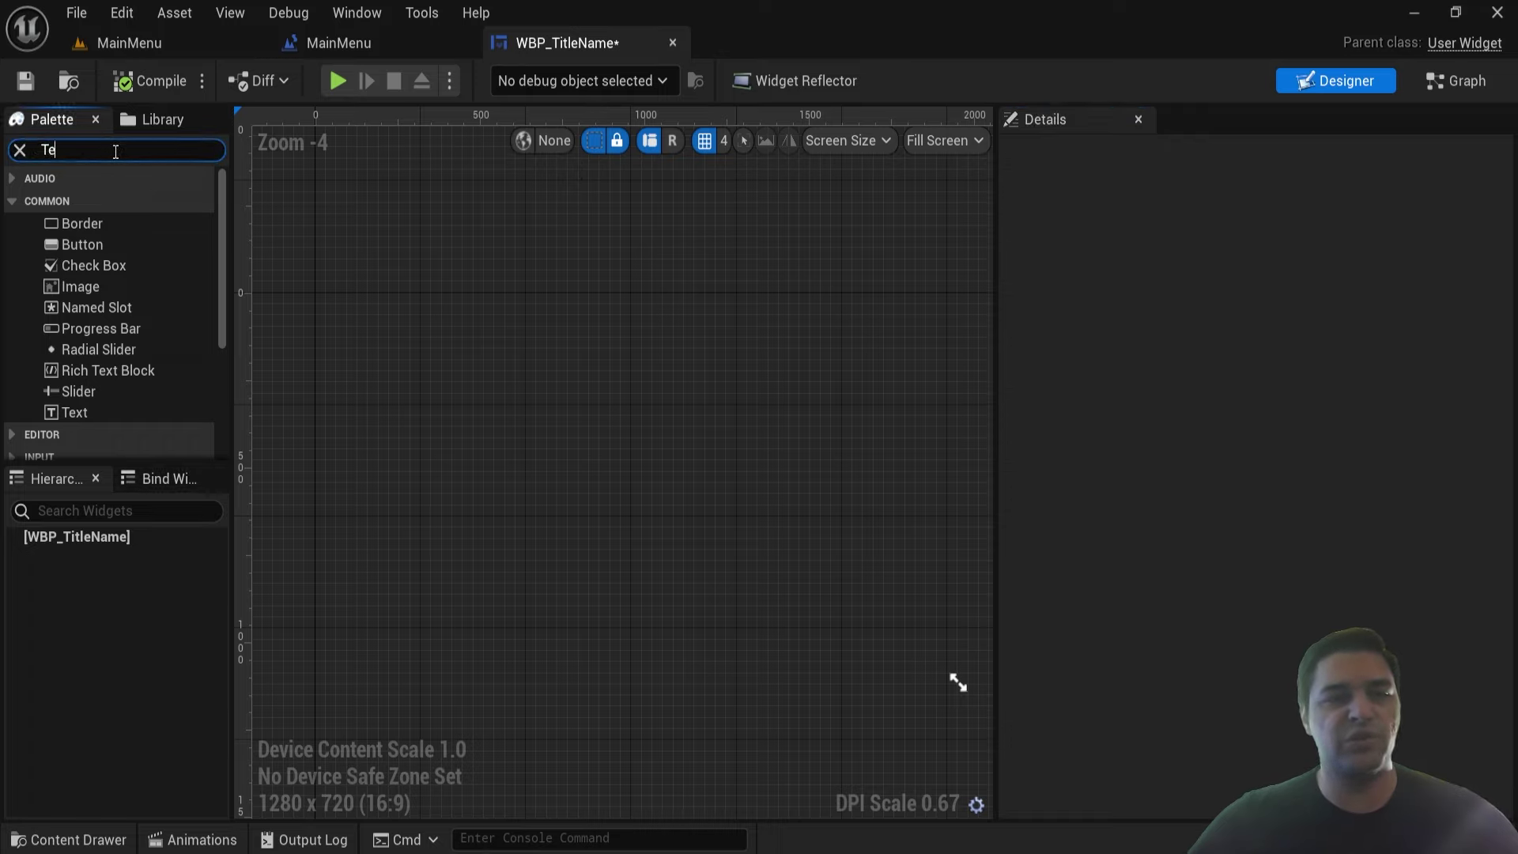
pyautogui.write('t')
pyautogui.moveTo(74, 221); pyautogui.dragTo(136, 545)
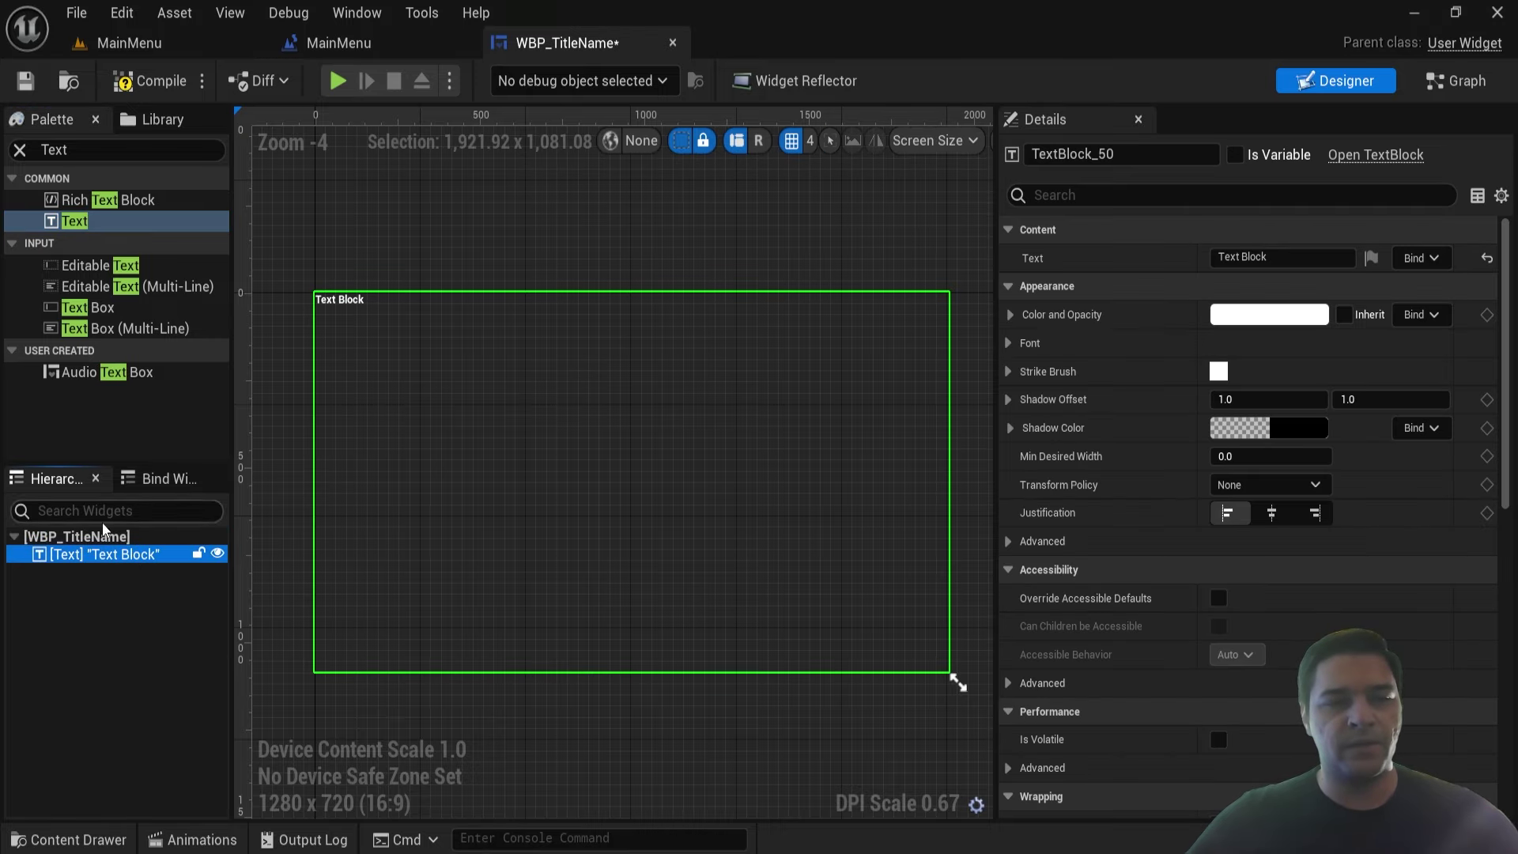
pyautogui.scroll(2, 325, 316)
pyautogui.scroll(1, 380, 321)
pyautogui.scroll(3, 379, 321)
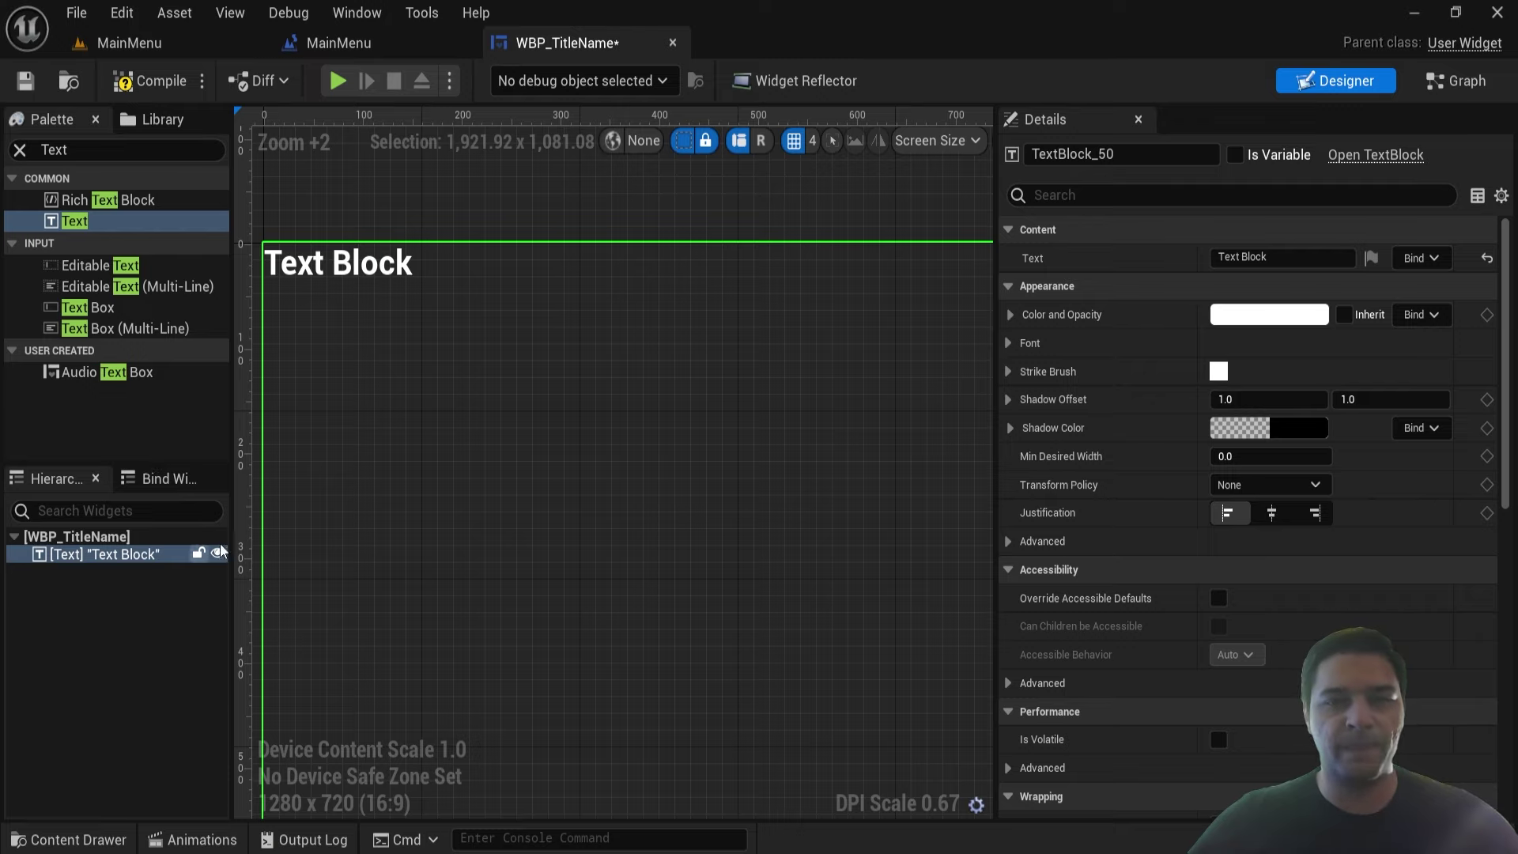
# - Set the text block to read 'Moon and FIre' and compile the widget
pyautogui.click(1280, 258)
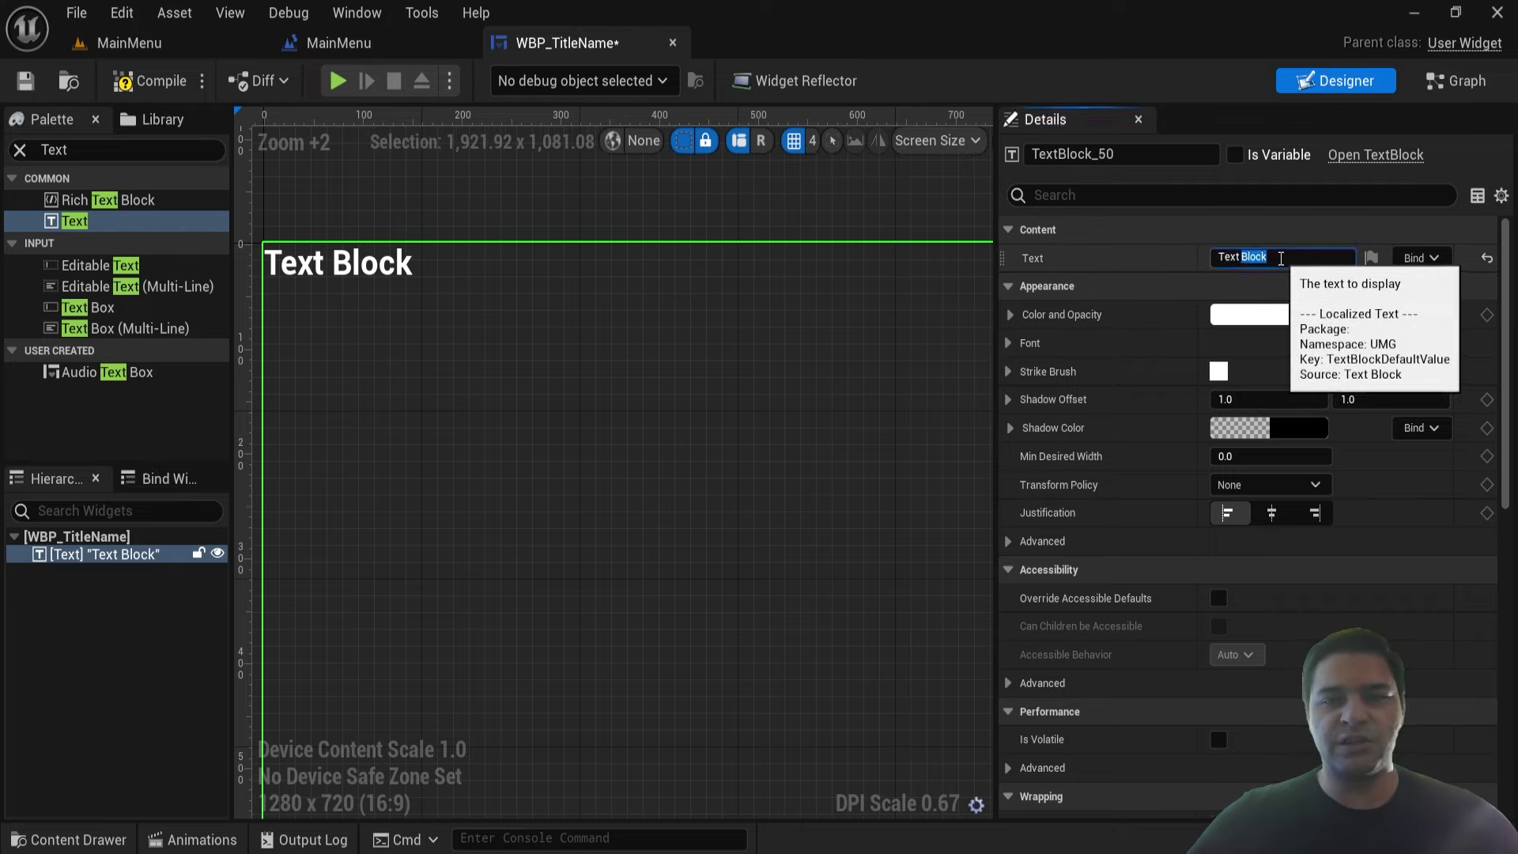
pyautogui.hotkey('ctrl', 'a')
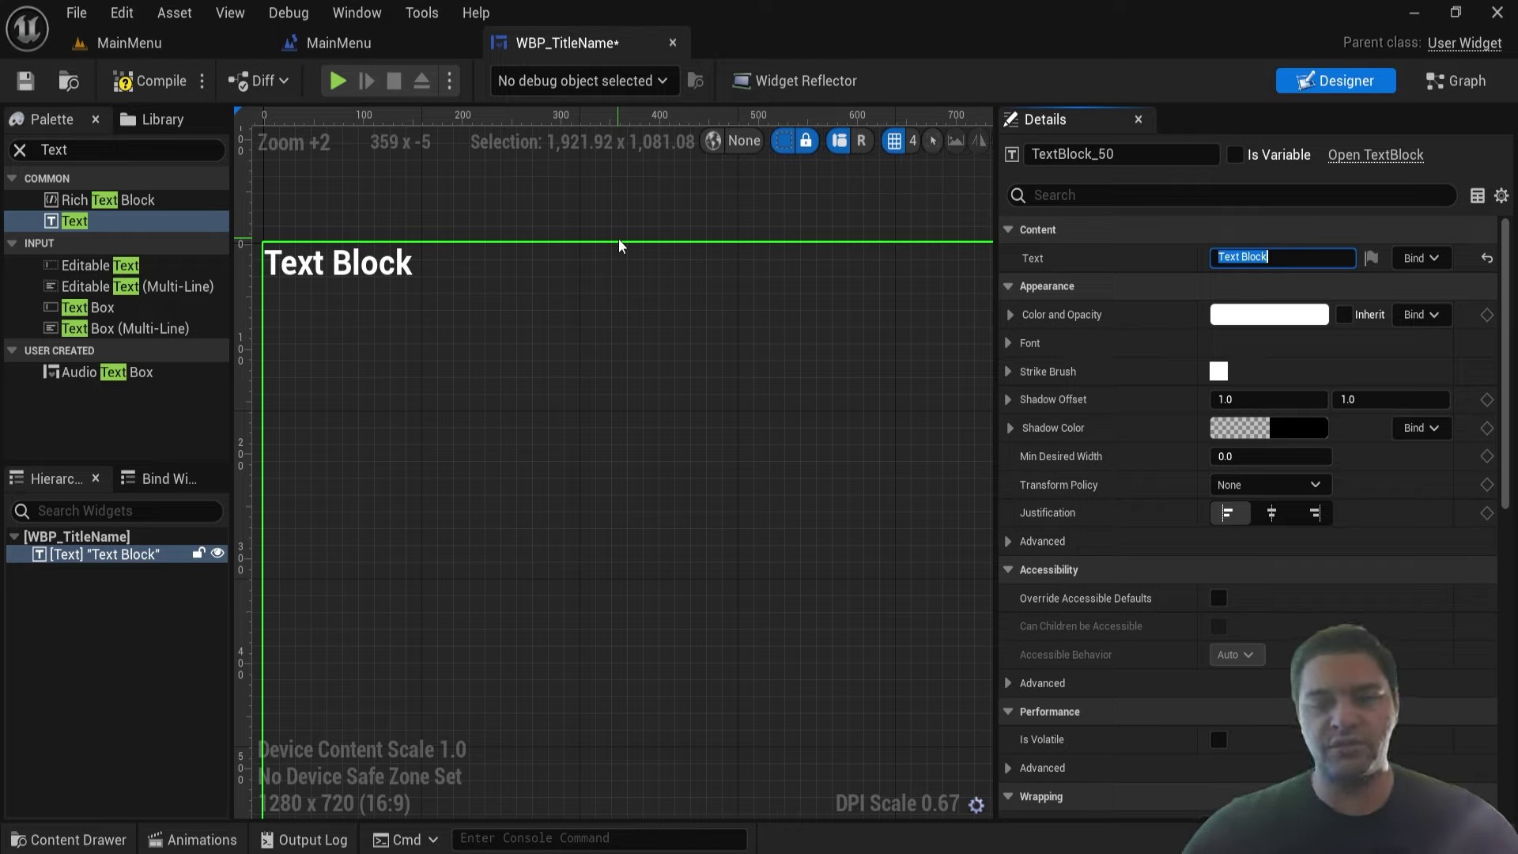
pyautogui.write('Moon amd')
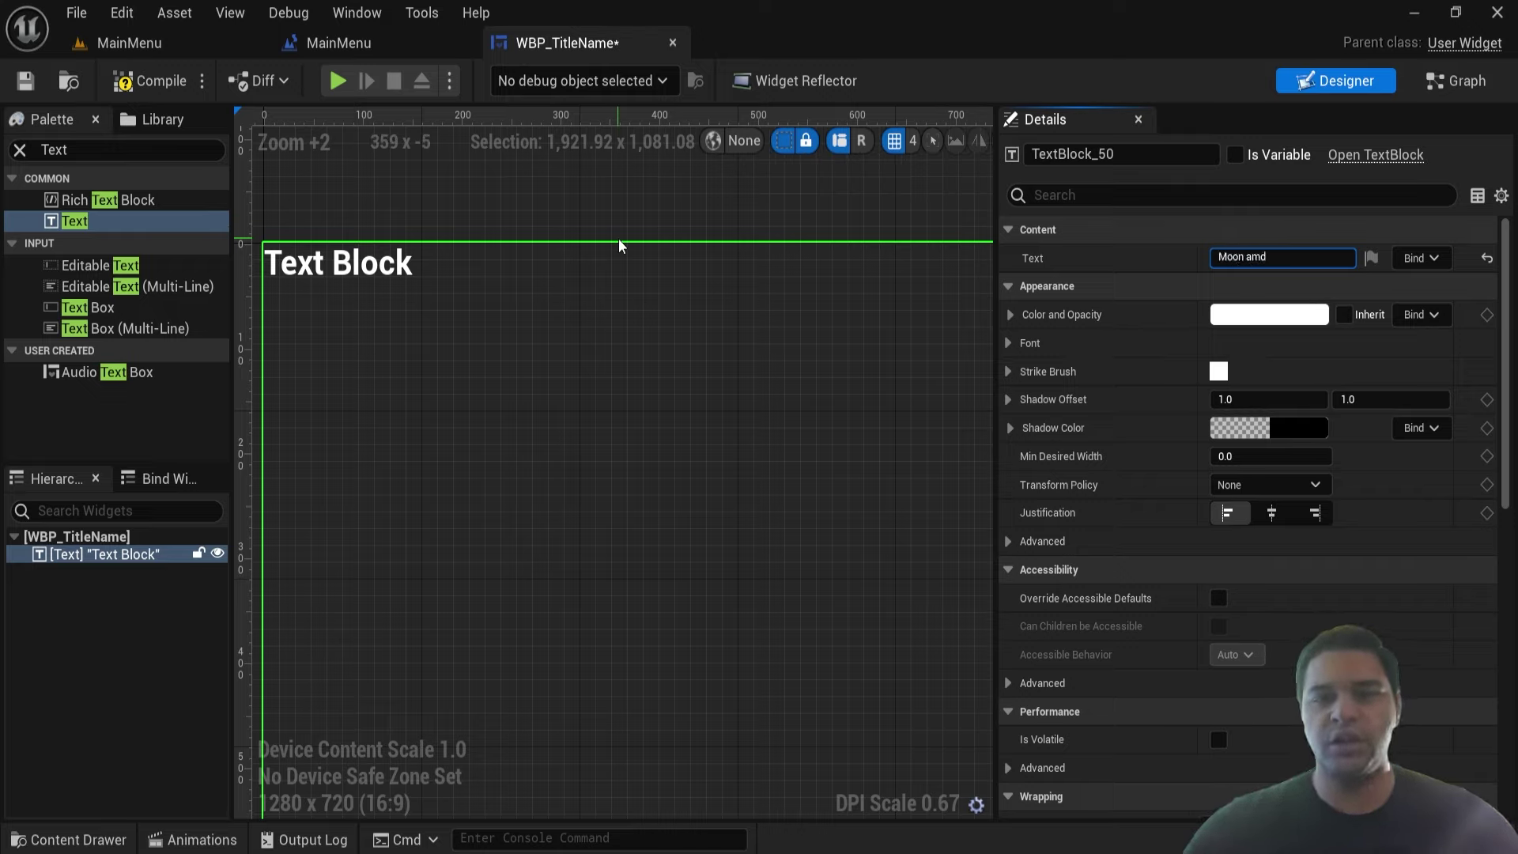
pyautogui.press('BackSpace')
pyautogui.press('BackSpace')
pyautogui.write('nd FIre')
pyautogui.press('Return')
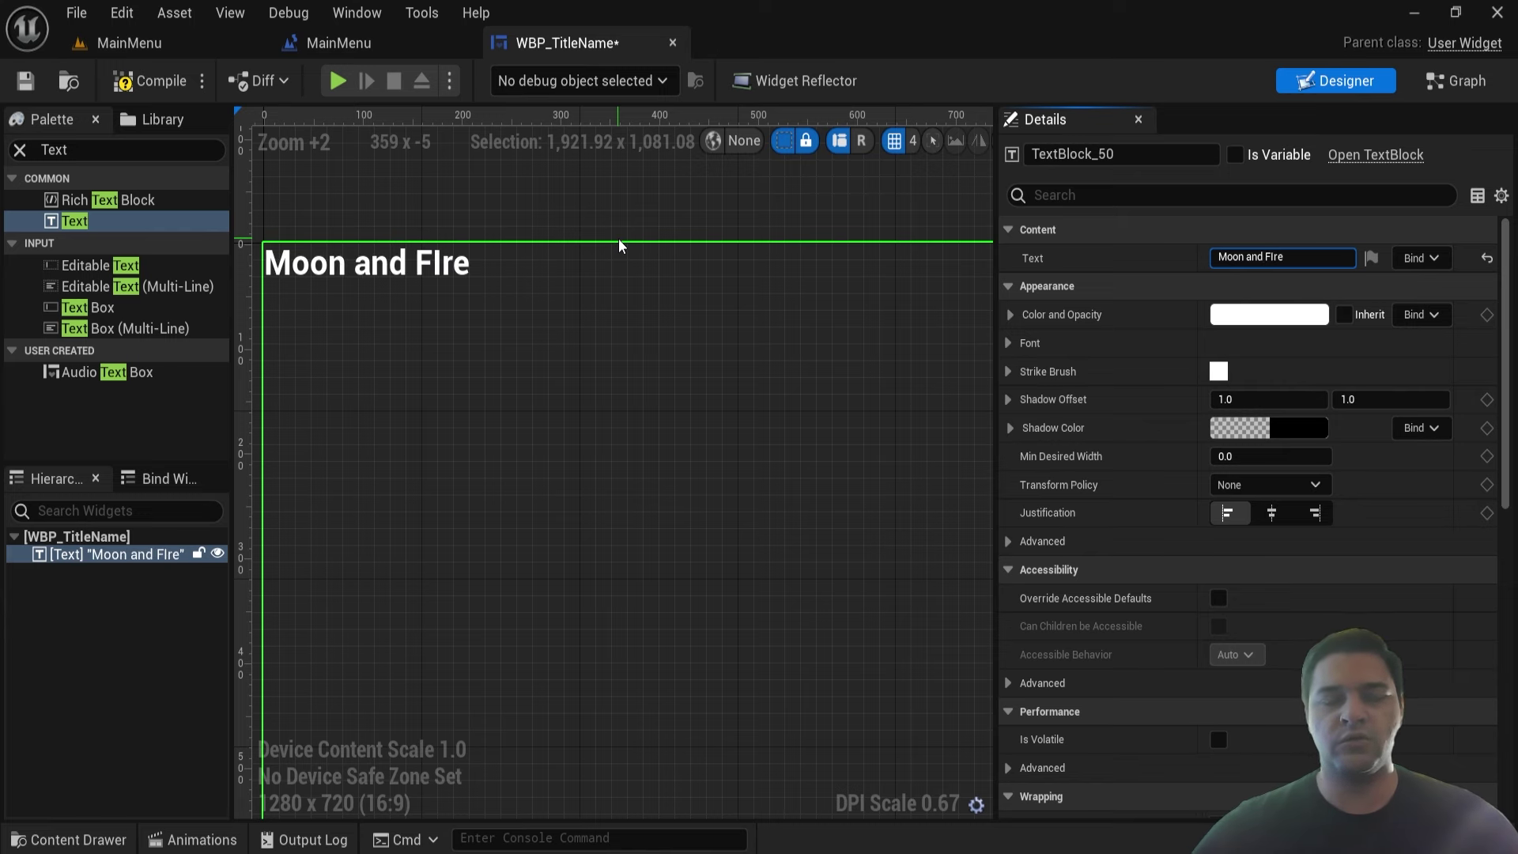
pyautogui.scroll(-5, 599, 277)
pyautogui.scroll(-1, 599, 276)
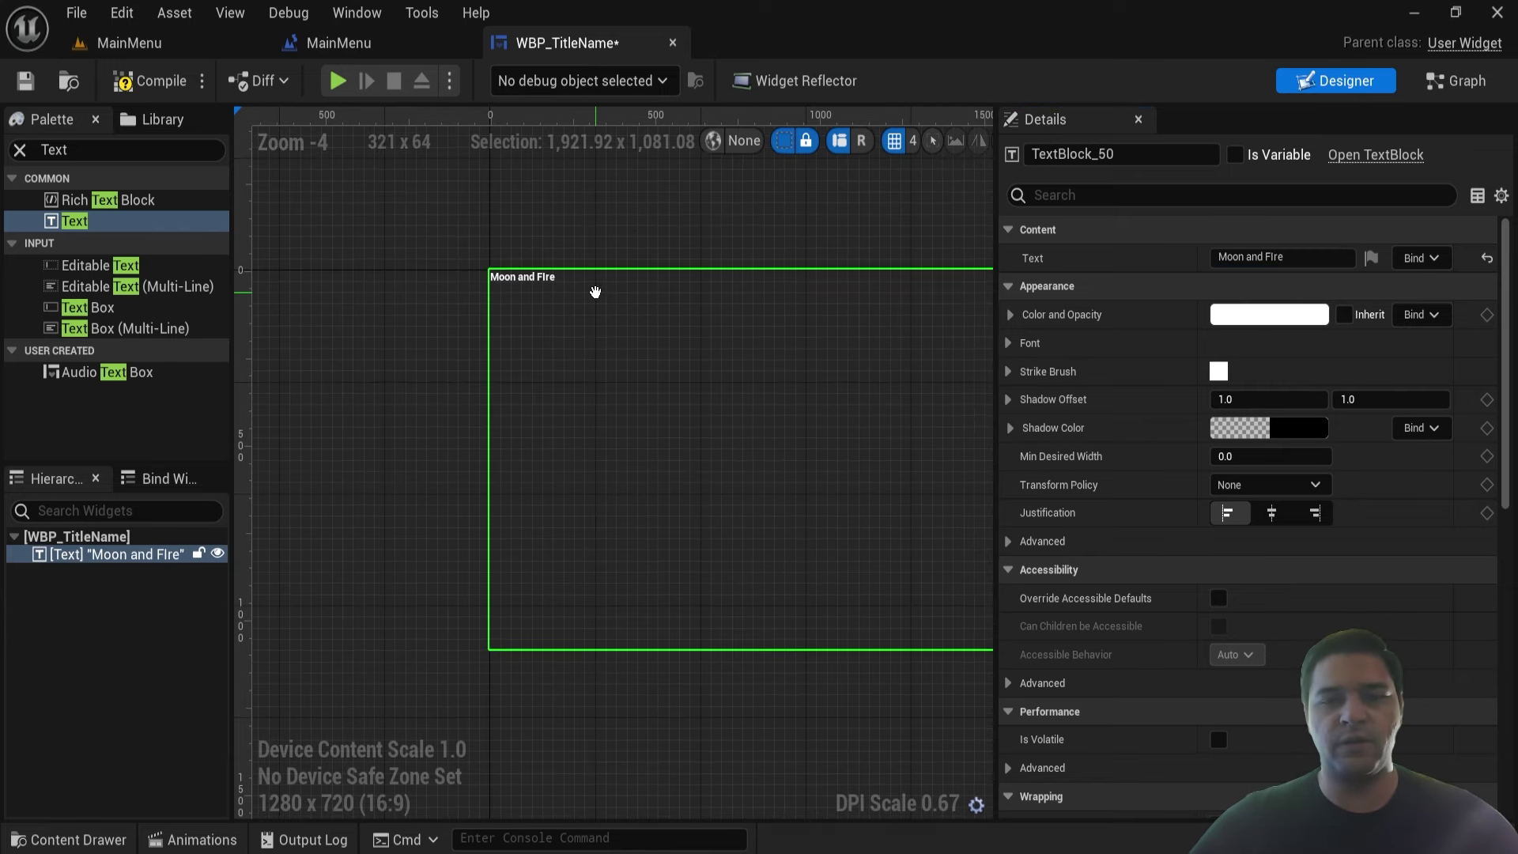
pyautogui.click(150, 92)
# - Save WBP_TitleName and open WBP_MainMenu from the MainMenu folder
pyautogui.click(30, 91)
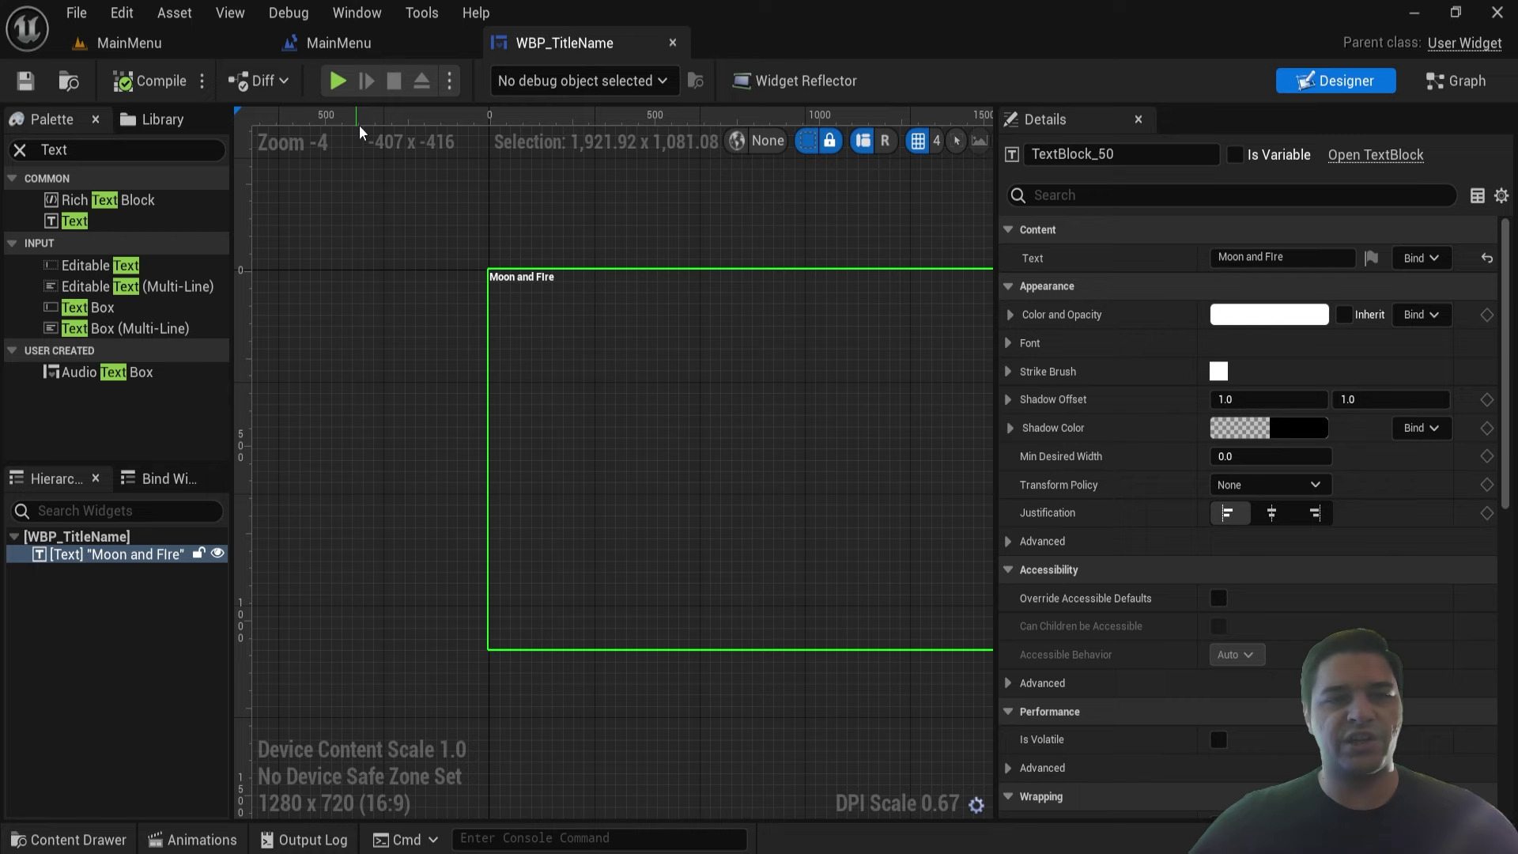
pyautogui.hotkey('ctrl', 'space')
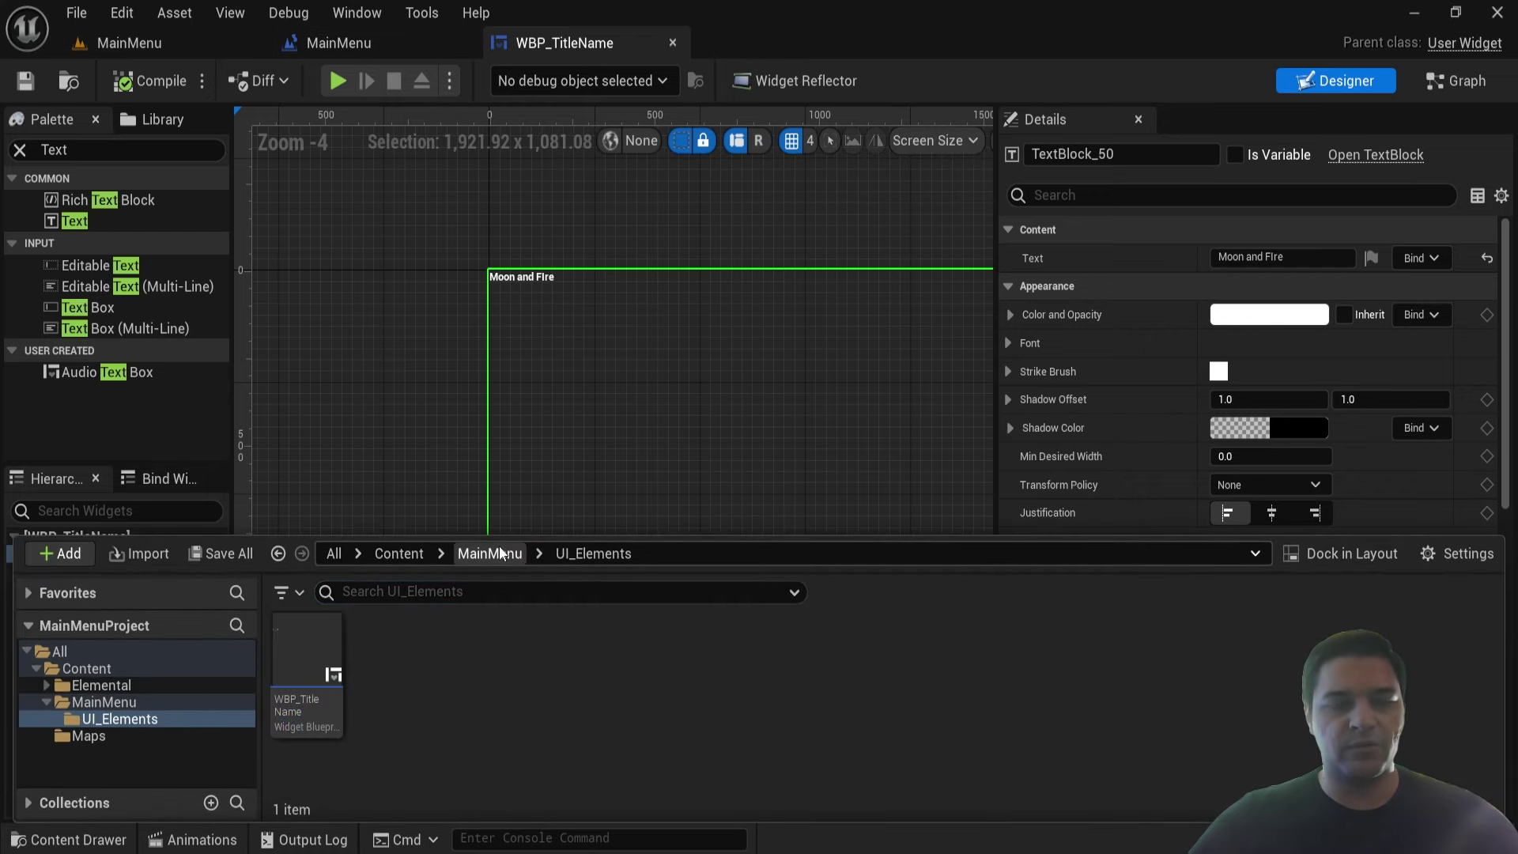
pyautogui.click(489, 554)
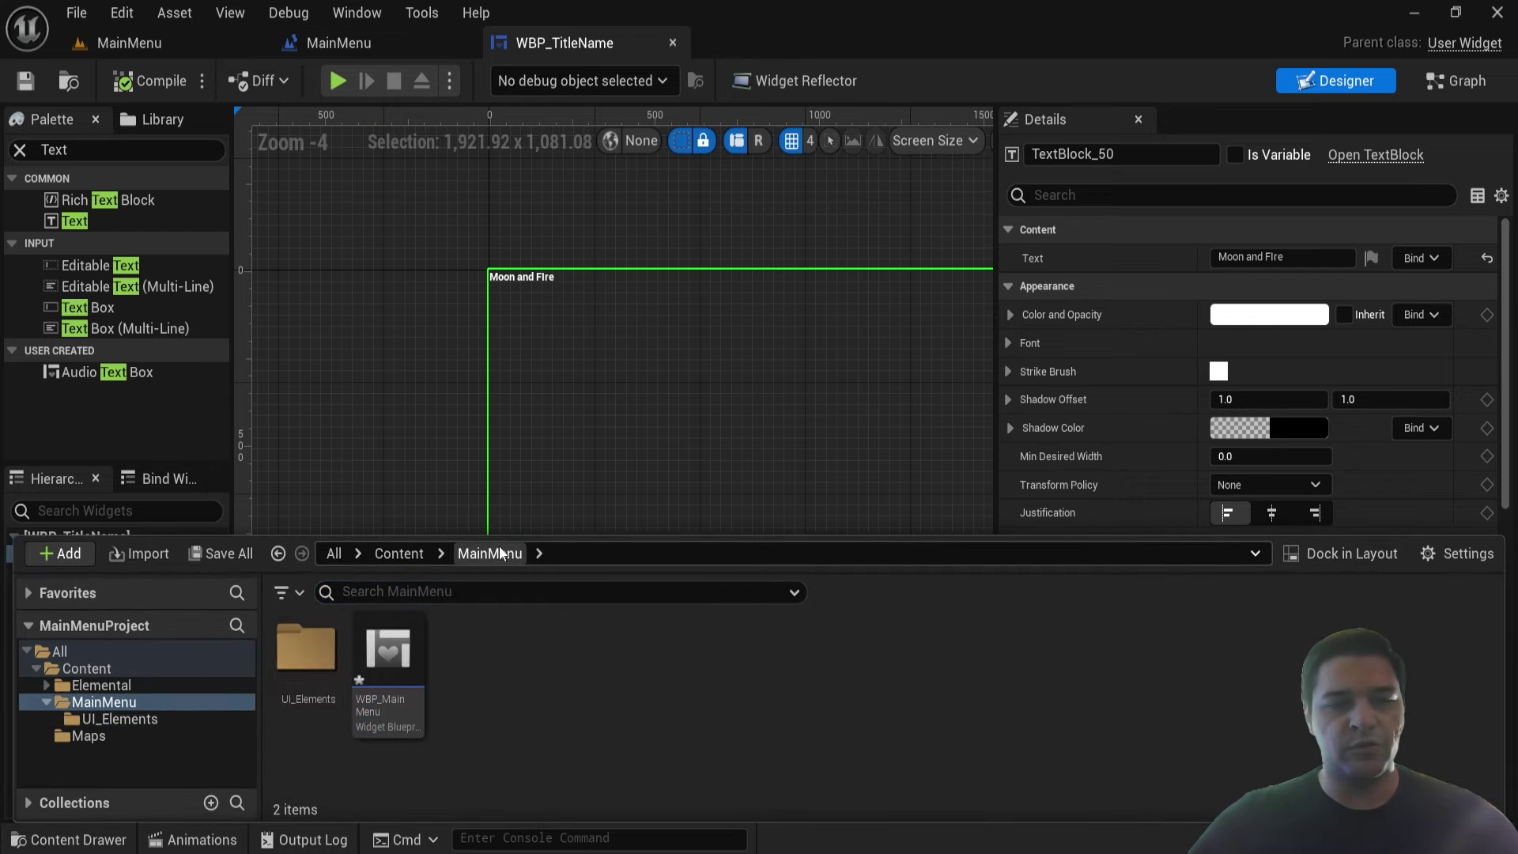
pyautogui.click(404, 670)
pyautogui.doubleClick(404, 670)
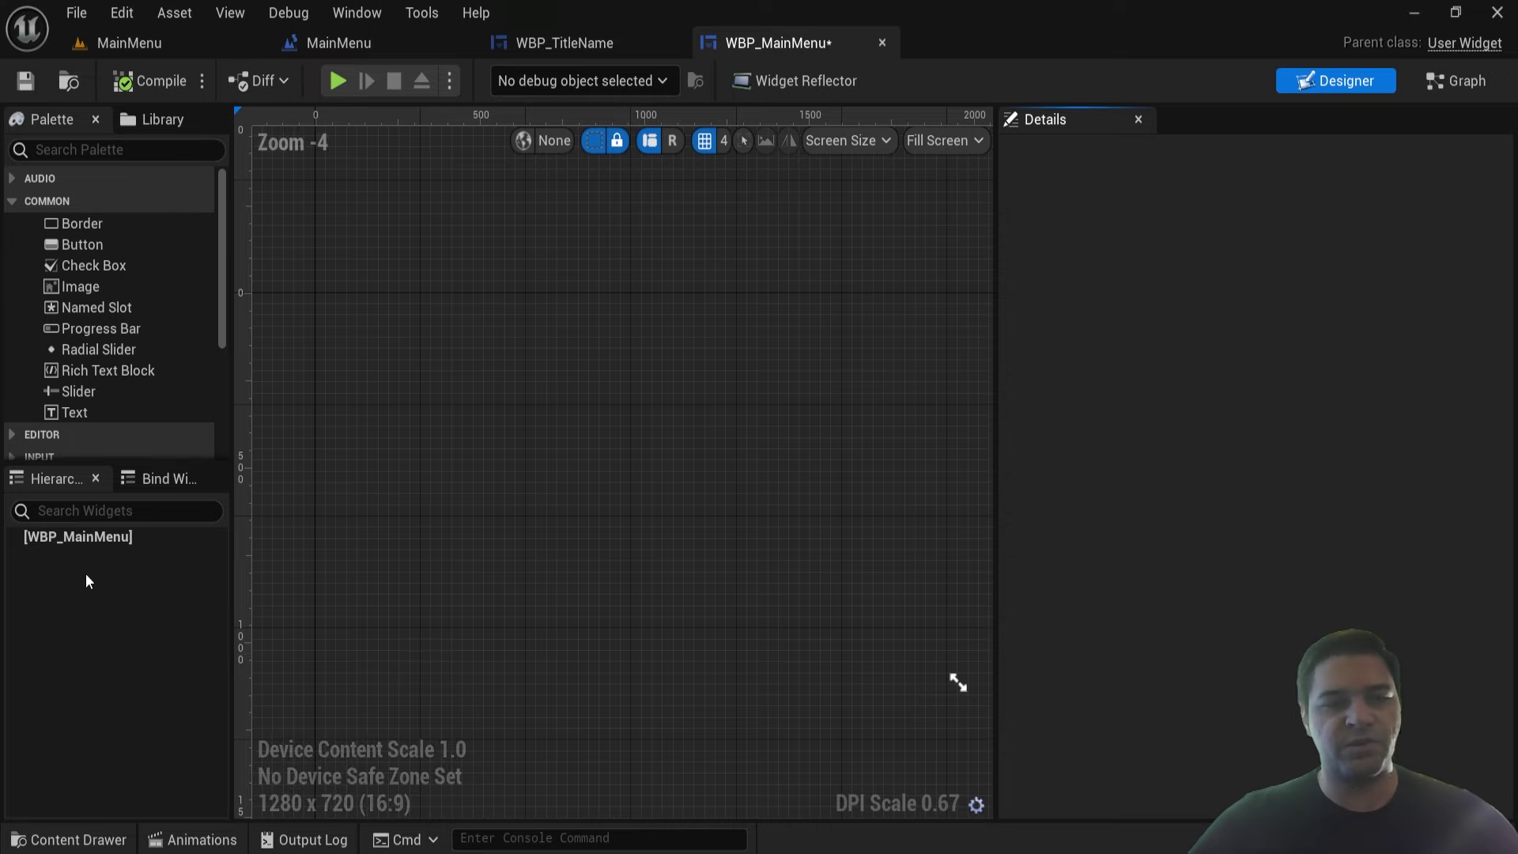
# - Add a Canvas Panel from the Palette as WBP_MainMenu's root widget
pyautogui.click(126, 153)
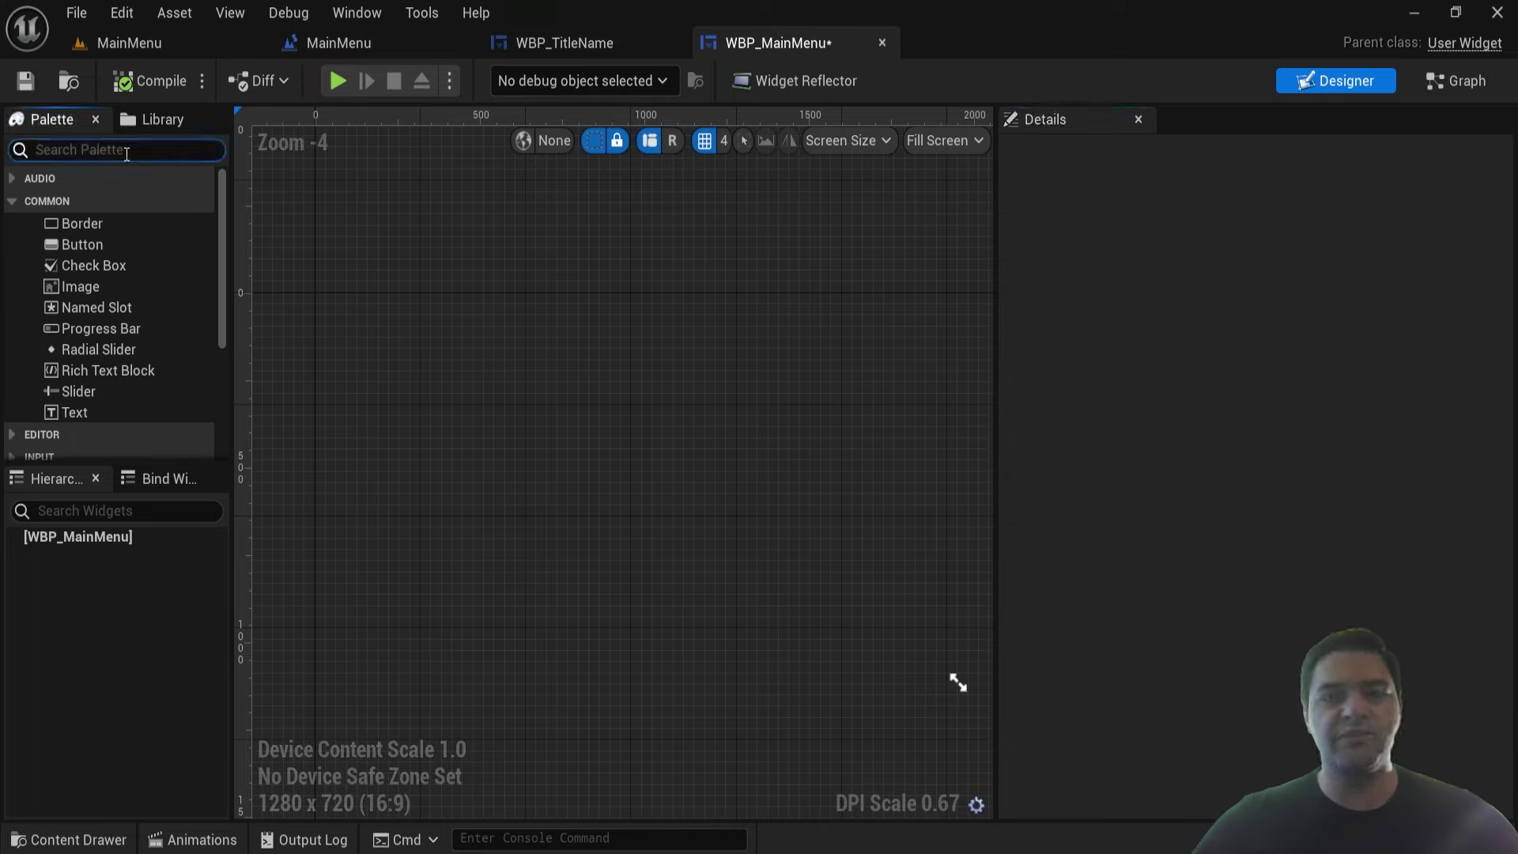
pyautogui.write('Can')
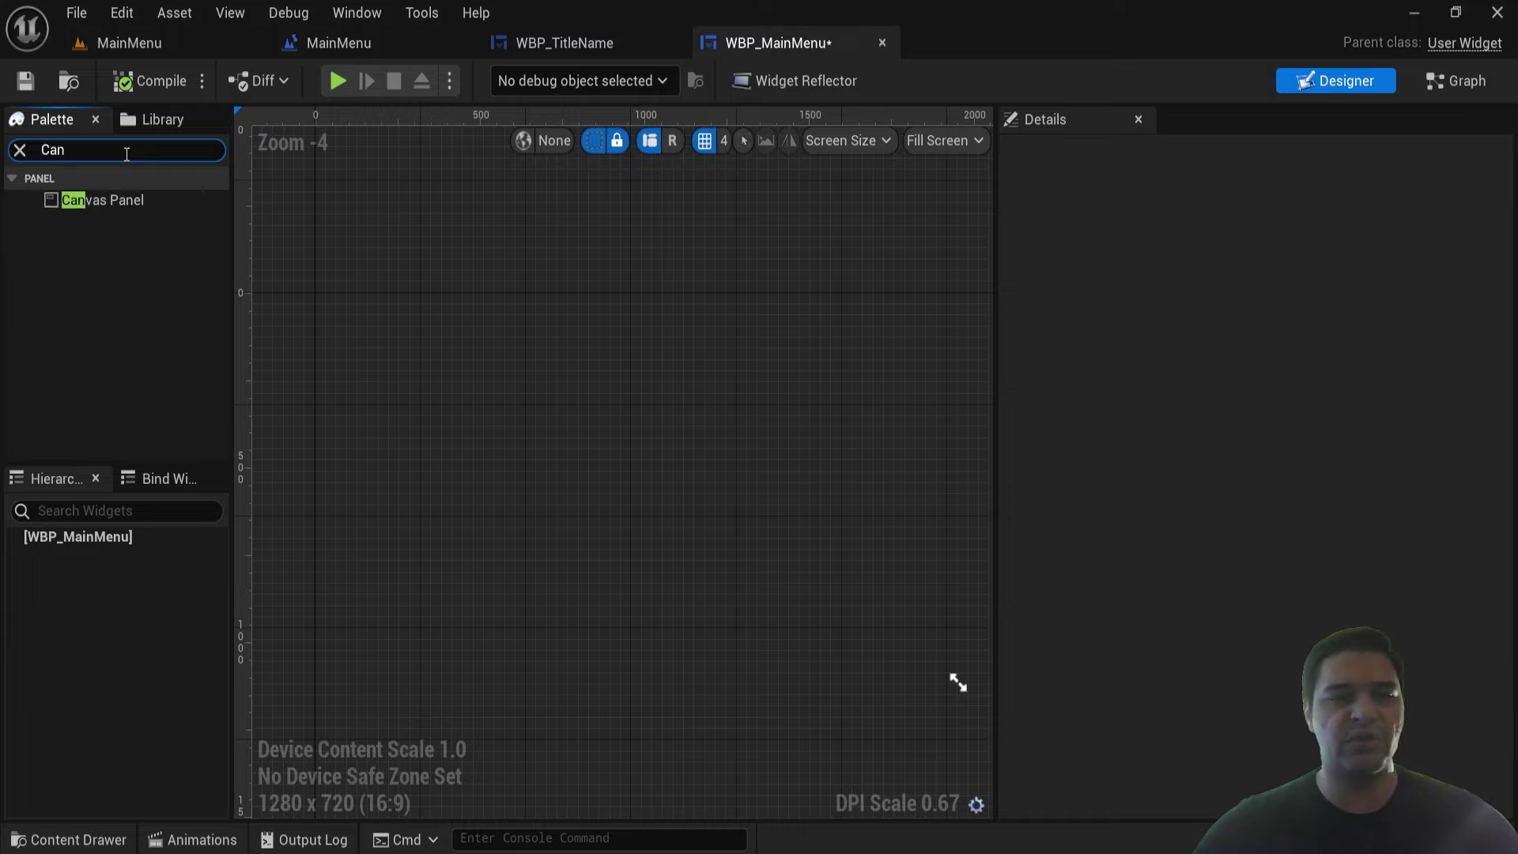
pyautogui.click(96, 197)
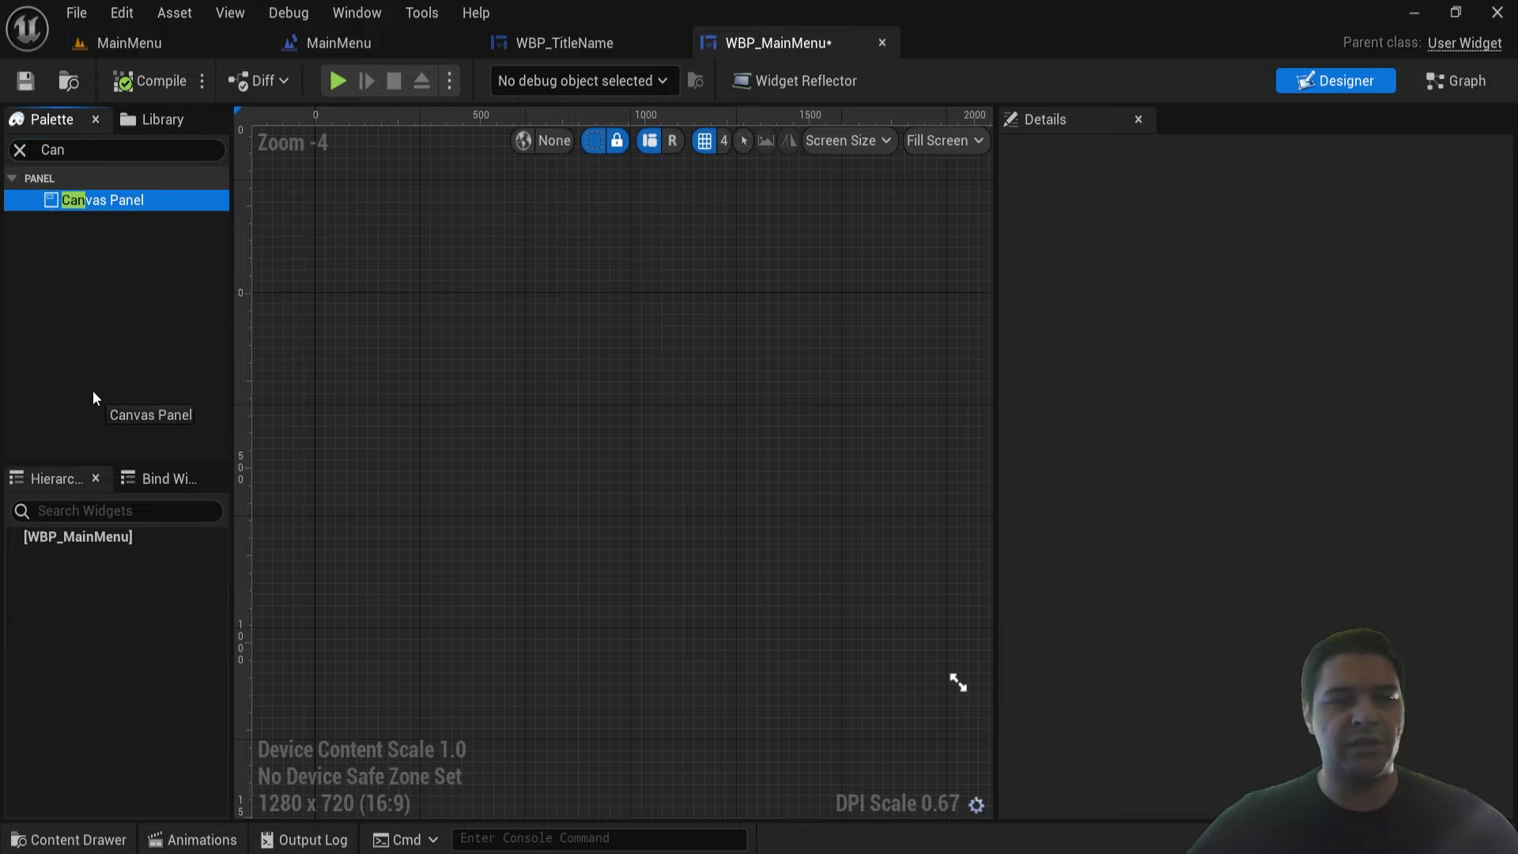
pyautogui.moveTo(93, 397); pyautogui.dragTo(88, 535)
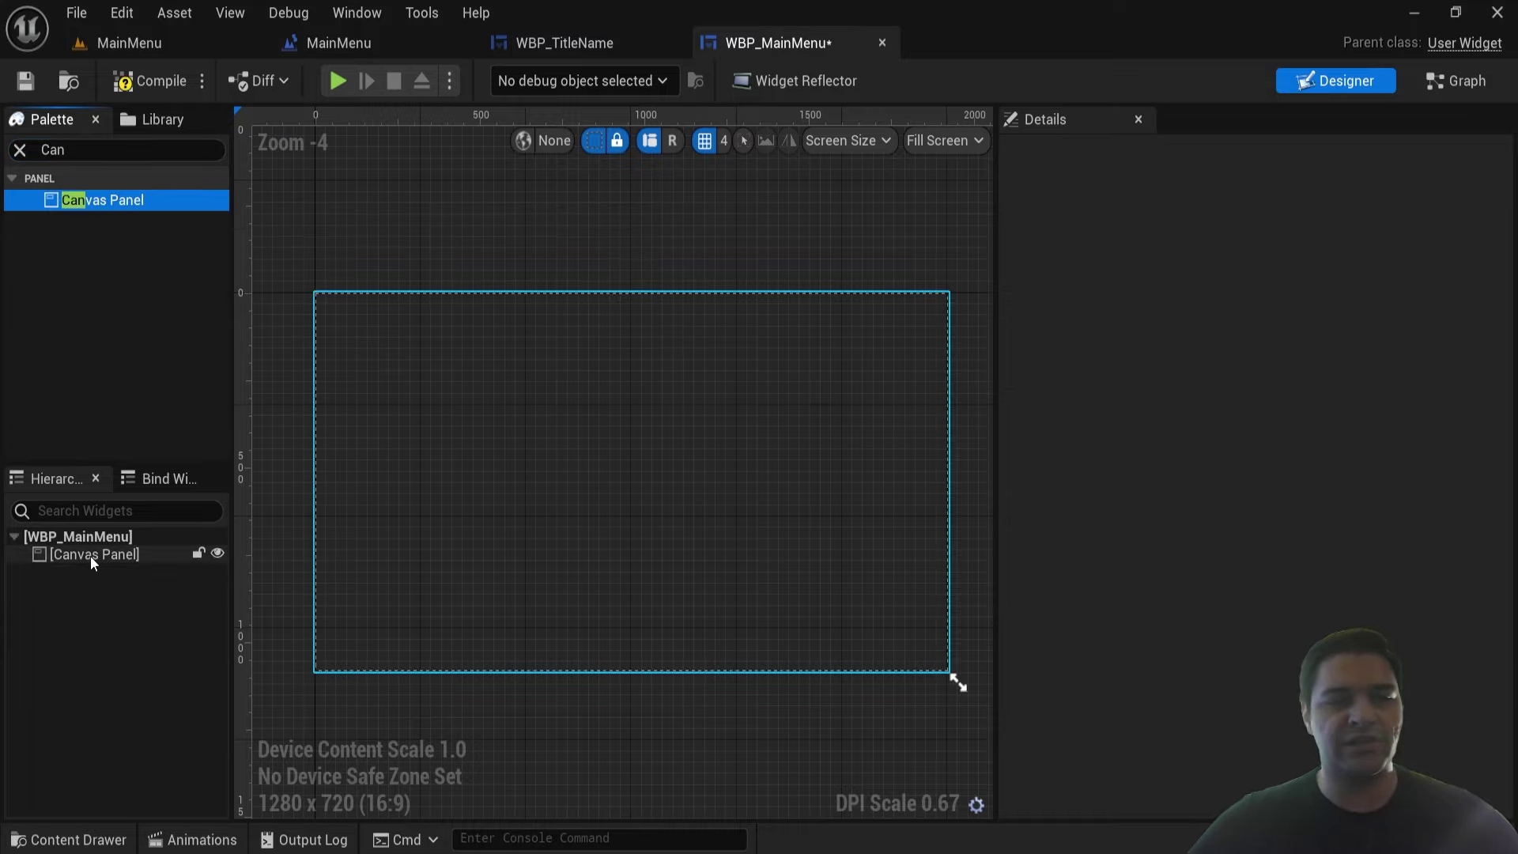
pyautogui.click(90, 556)
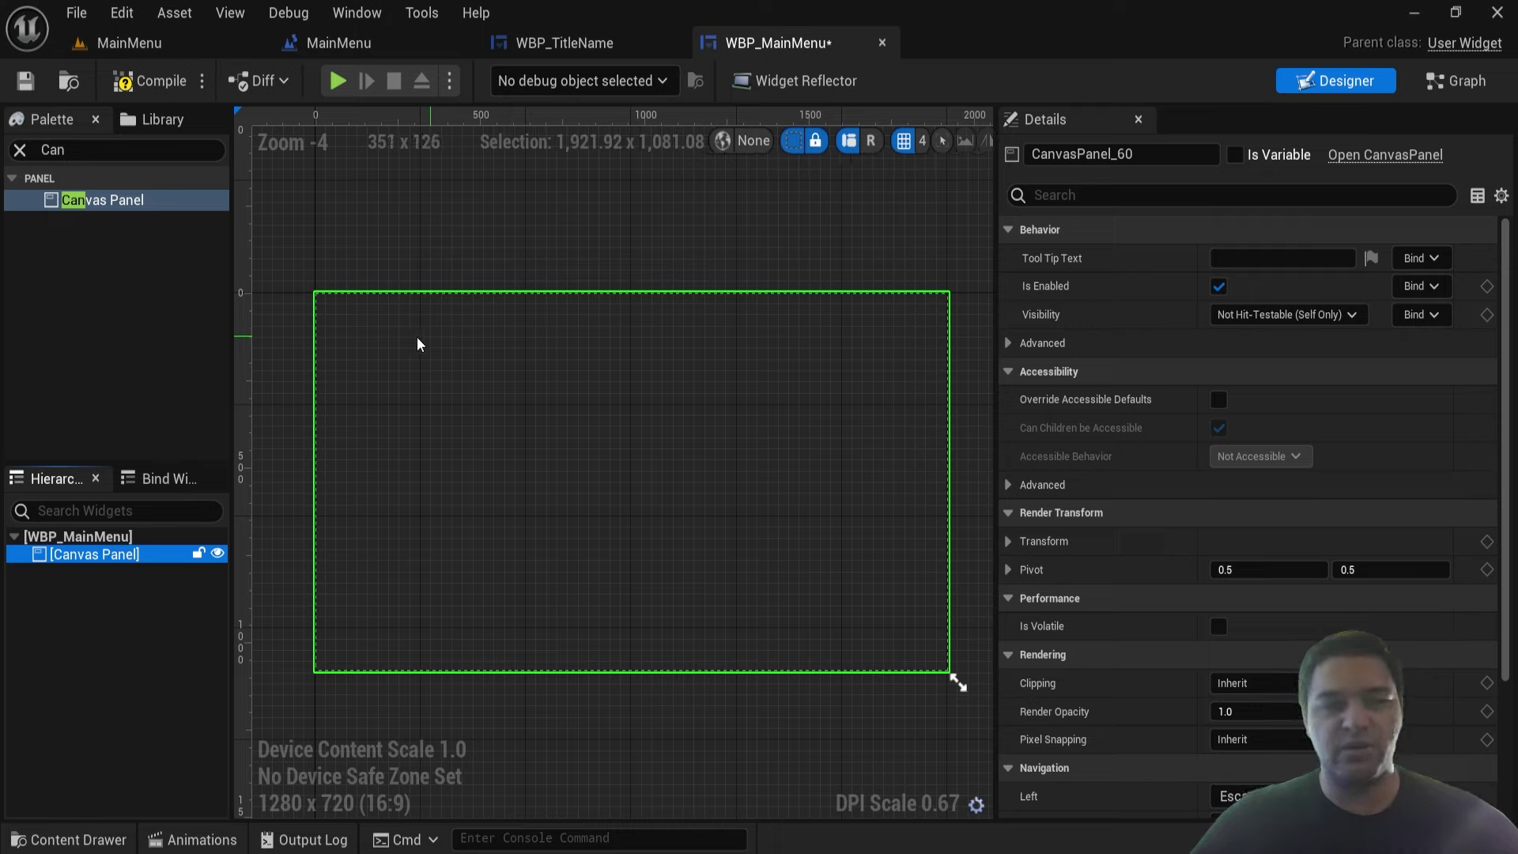
pyautogui.click(72, 149)
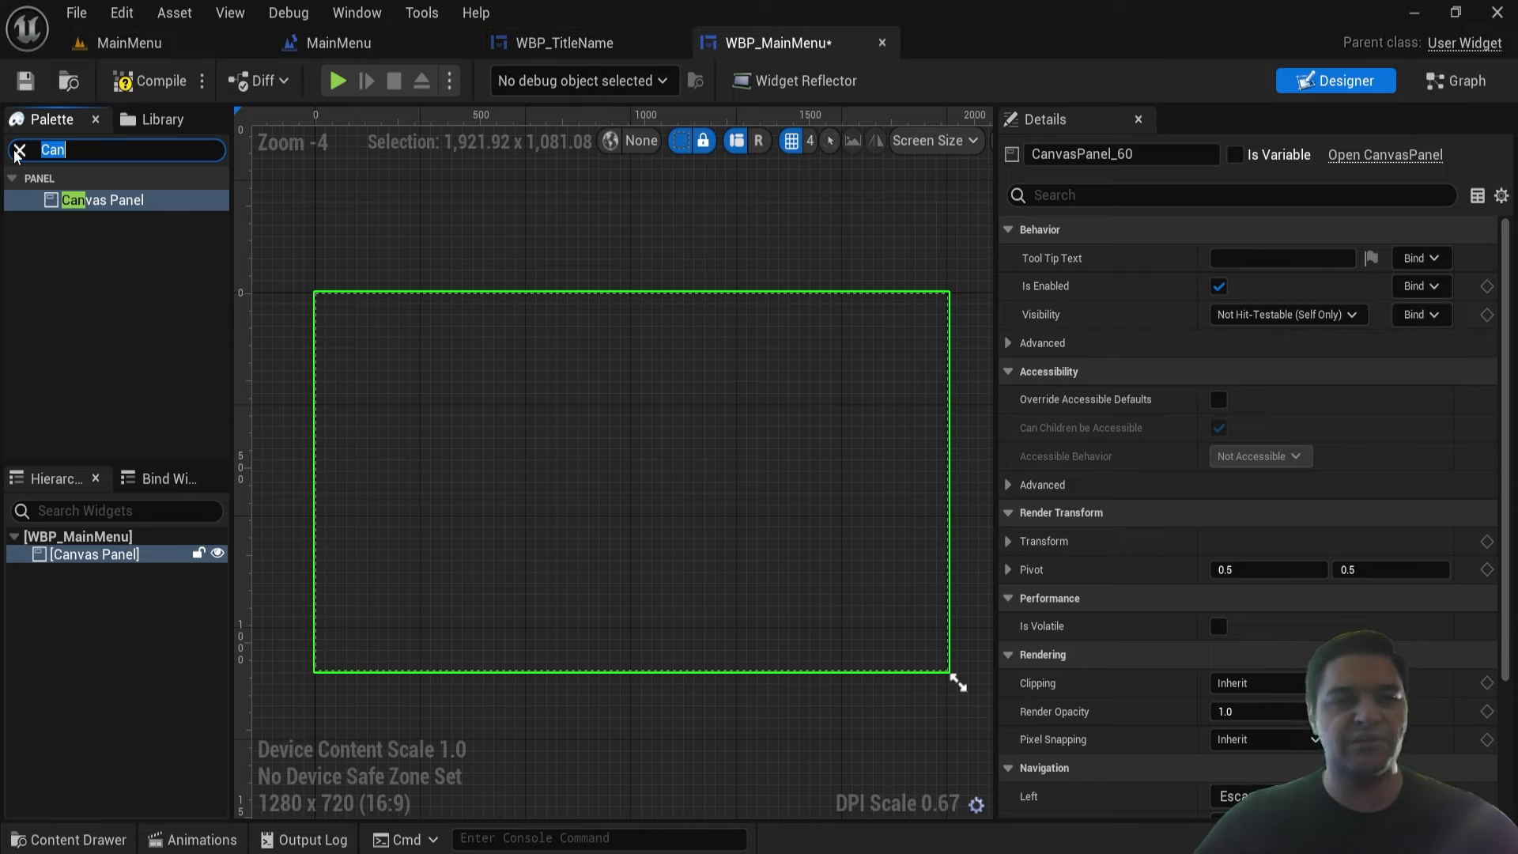
# - Place a WBP Title Name widget from User Created into the Canvas Panel with Size To Content enabled
pyautogui.click(19, 149)
pyautogui.scroll(-5, 50, 231)
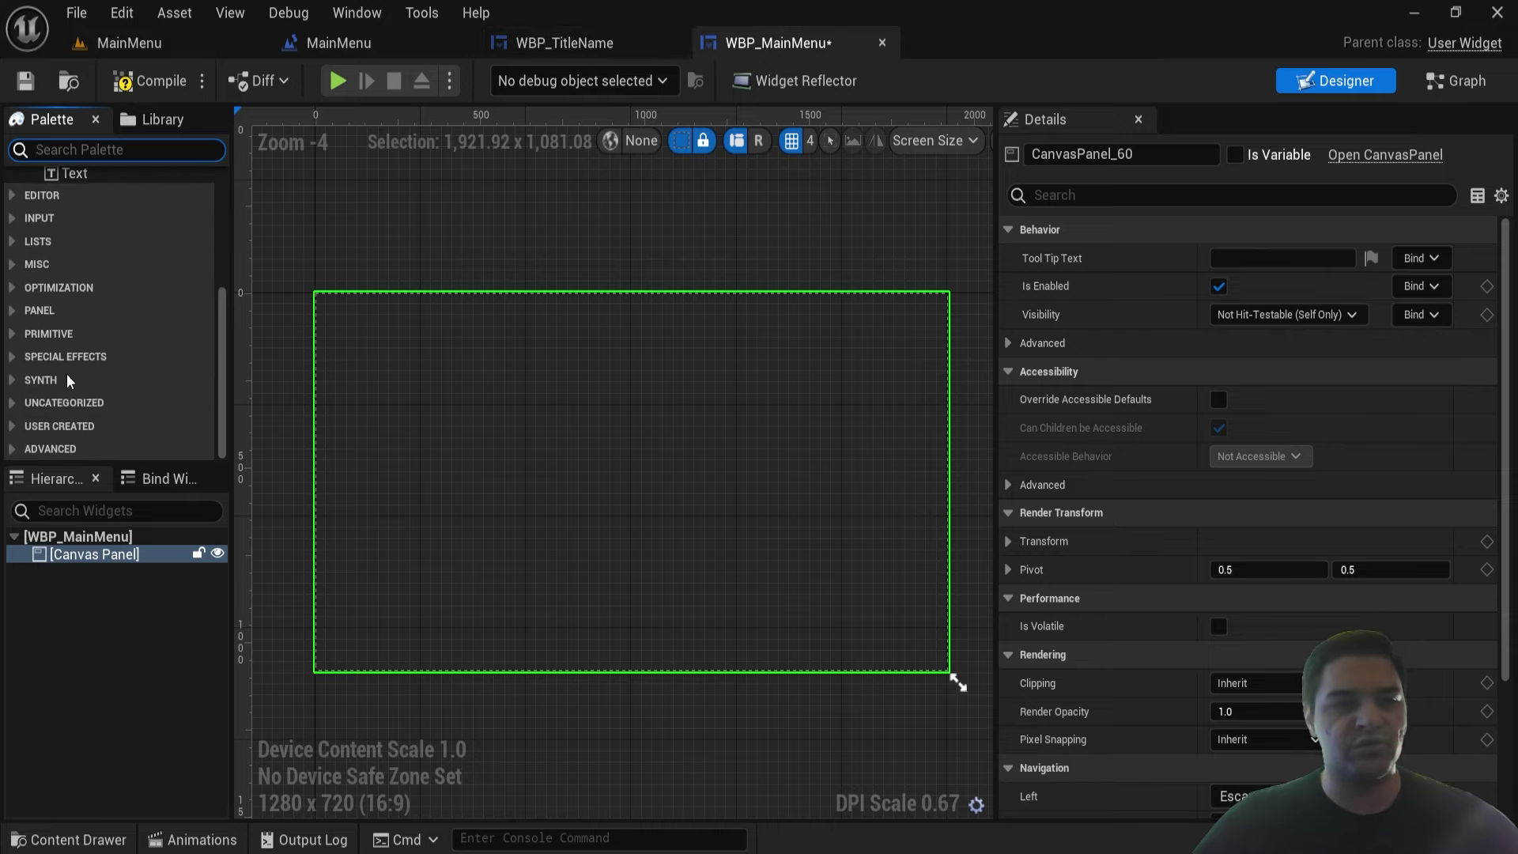
pyautogui.click(11, 426)
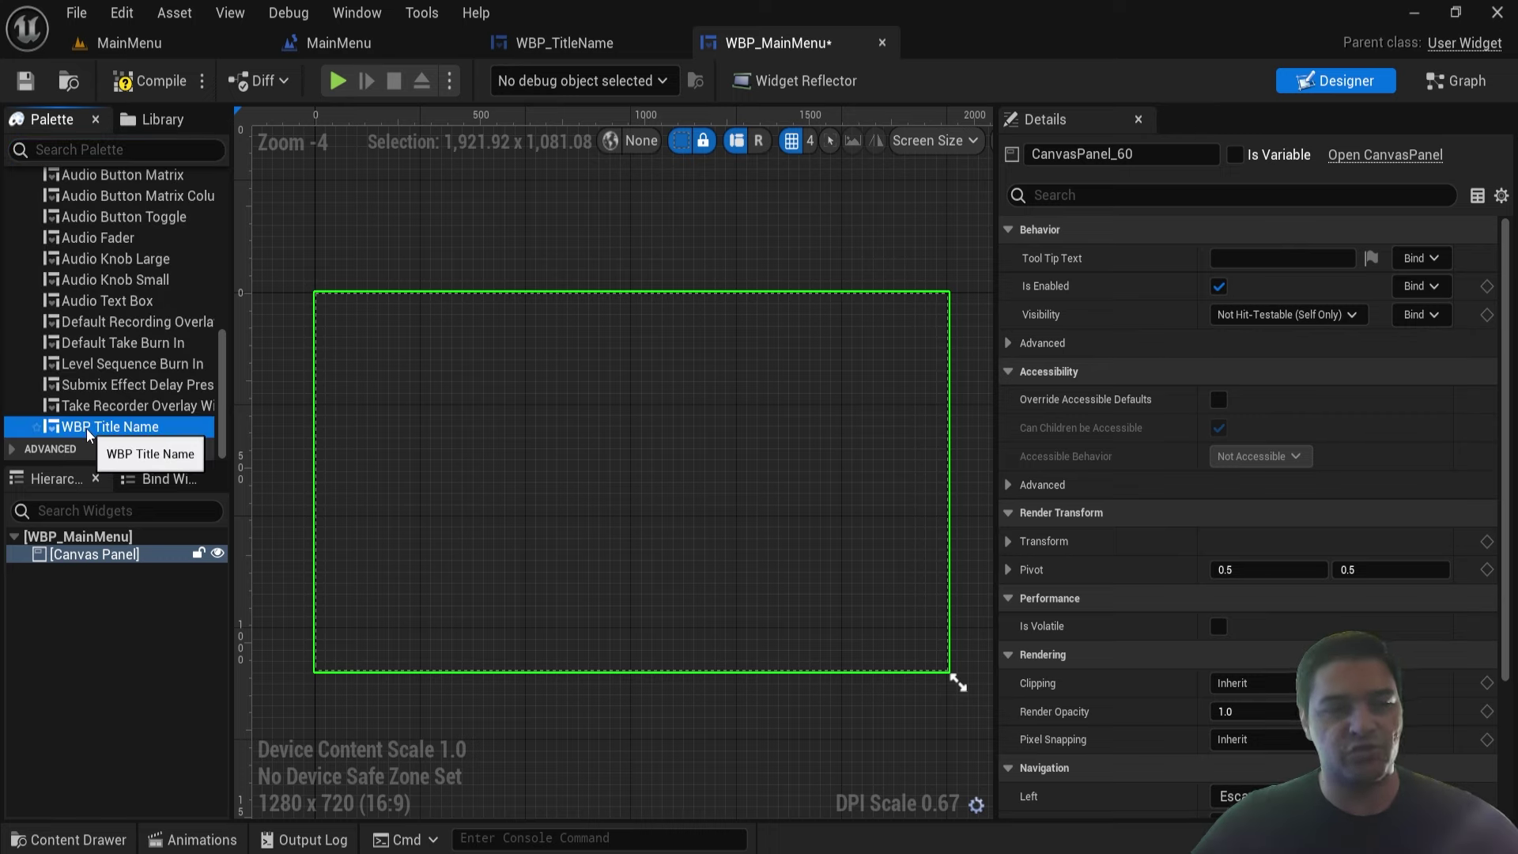
pyautogui.moveTo(87, 427); pyautogui.dragTo(111, 558)
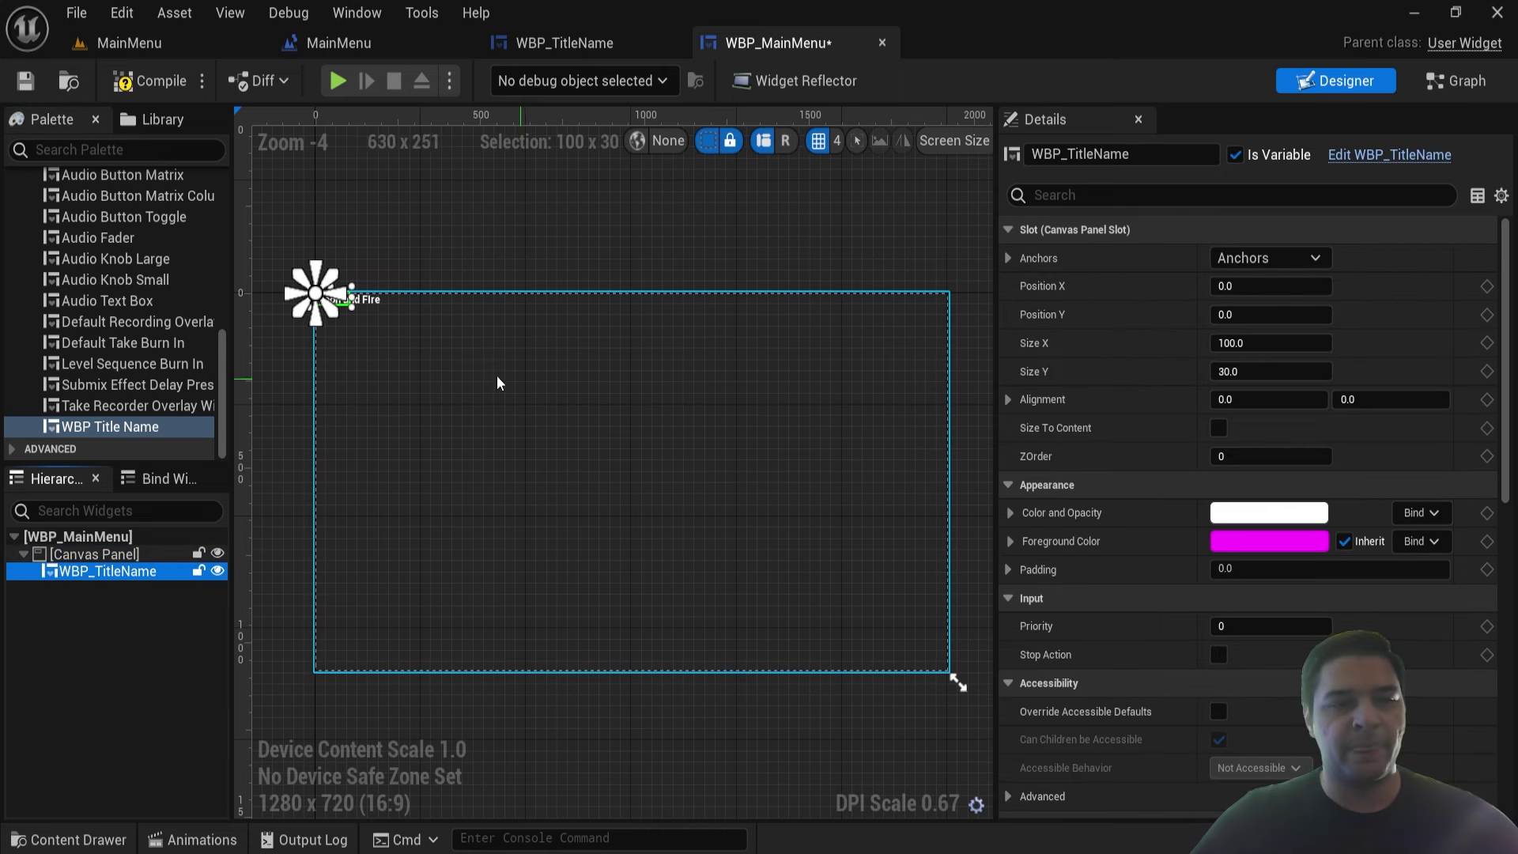
pyautogui.scroll(5, 316, 310)
pyautogui.scroll(2, 330, 241)
pyautogui.scroll(-3, 331, 244)
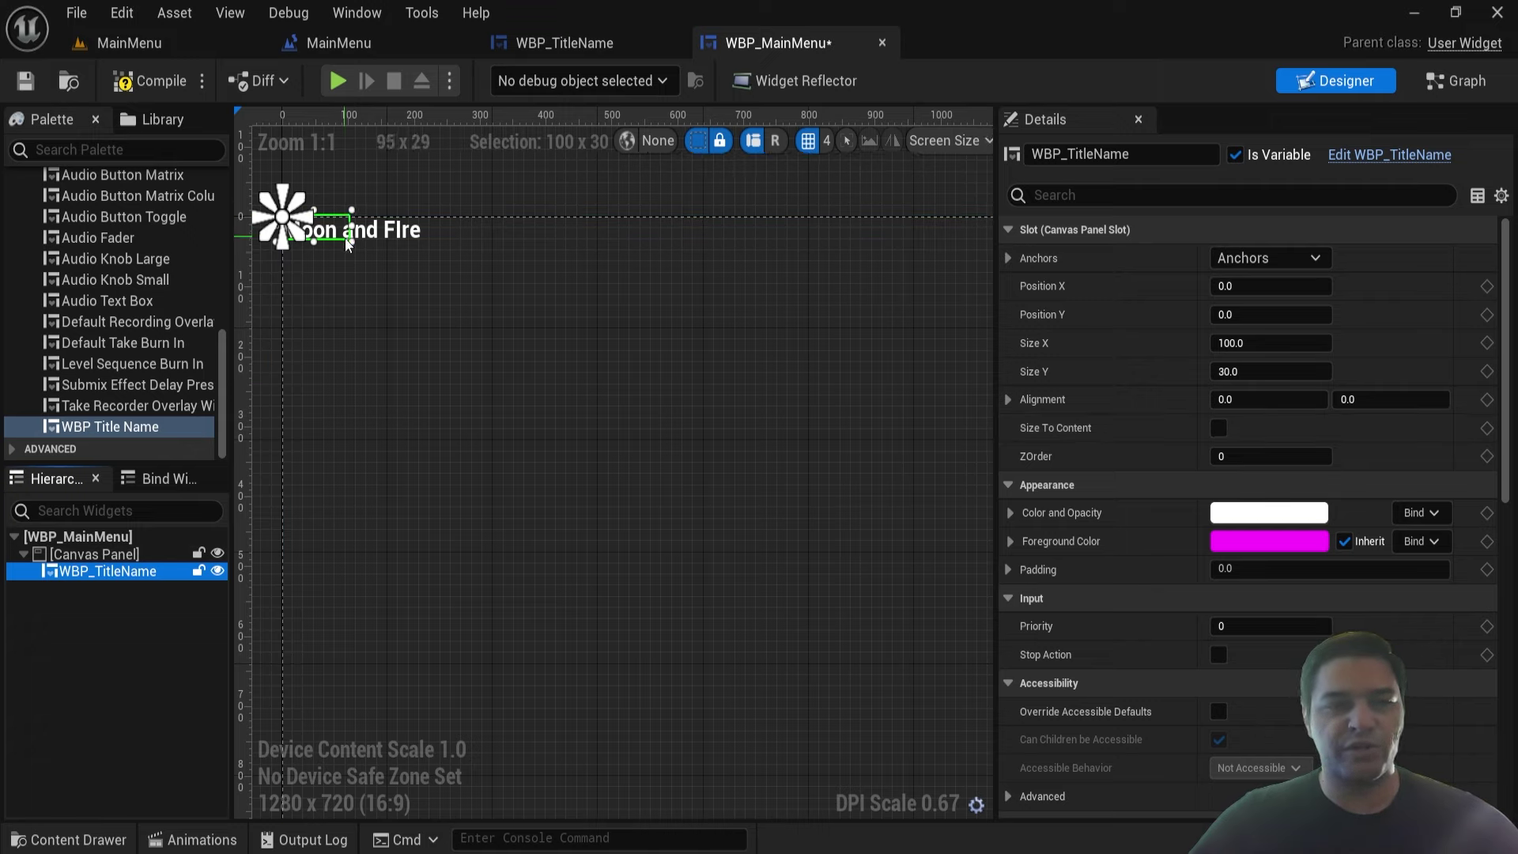
pyautogui.click(1218, 428)
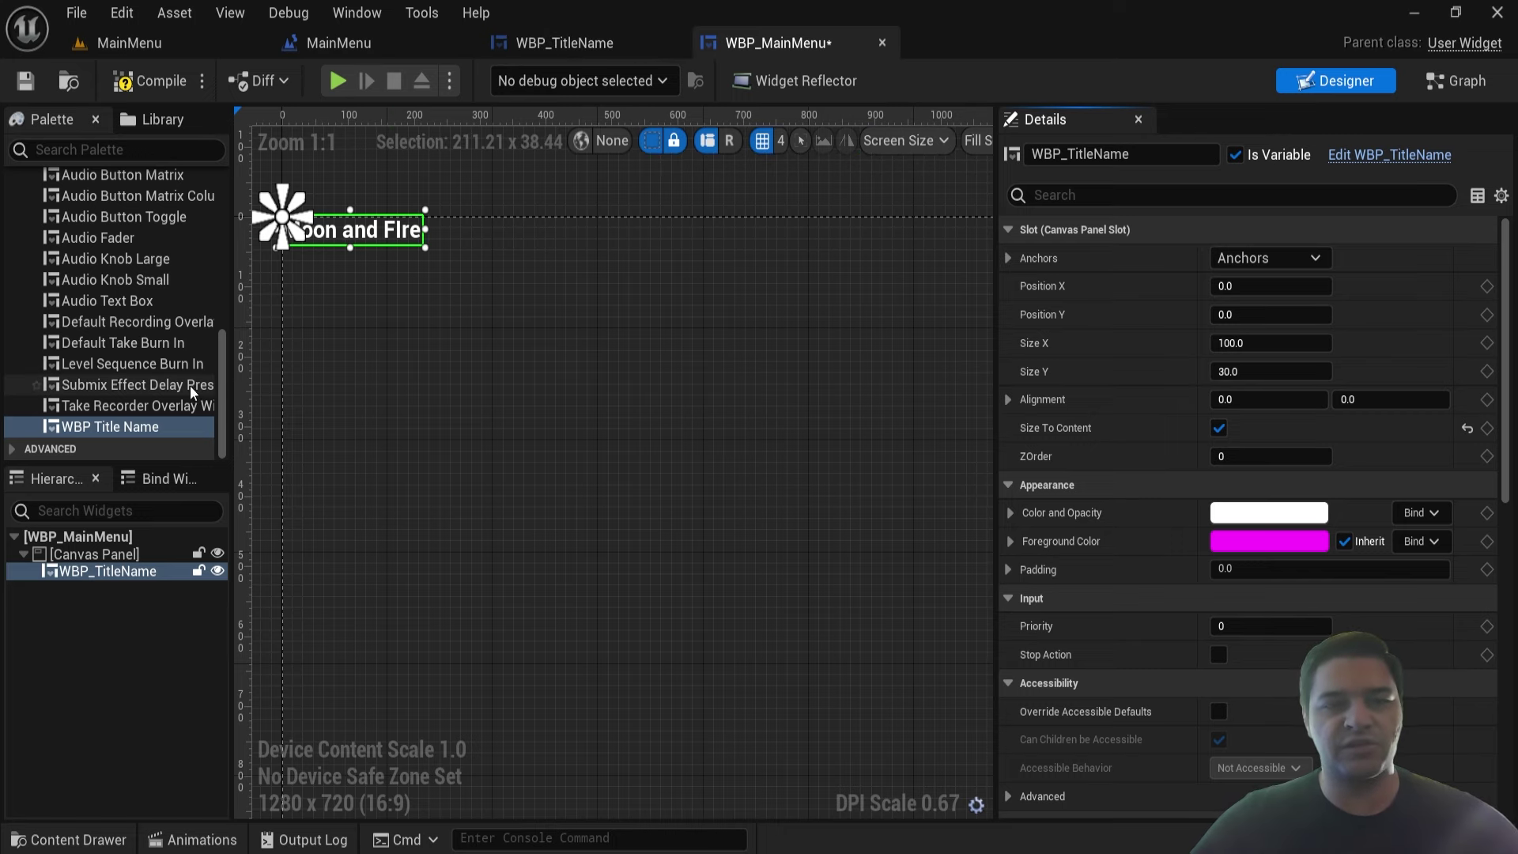
pyautogui.click(553, 43)
# - Correct the title text block to read 'Moon and Fire'
pyautogui.click(116, 556)
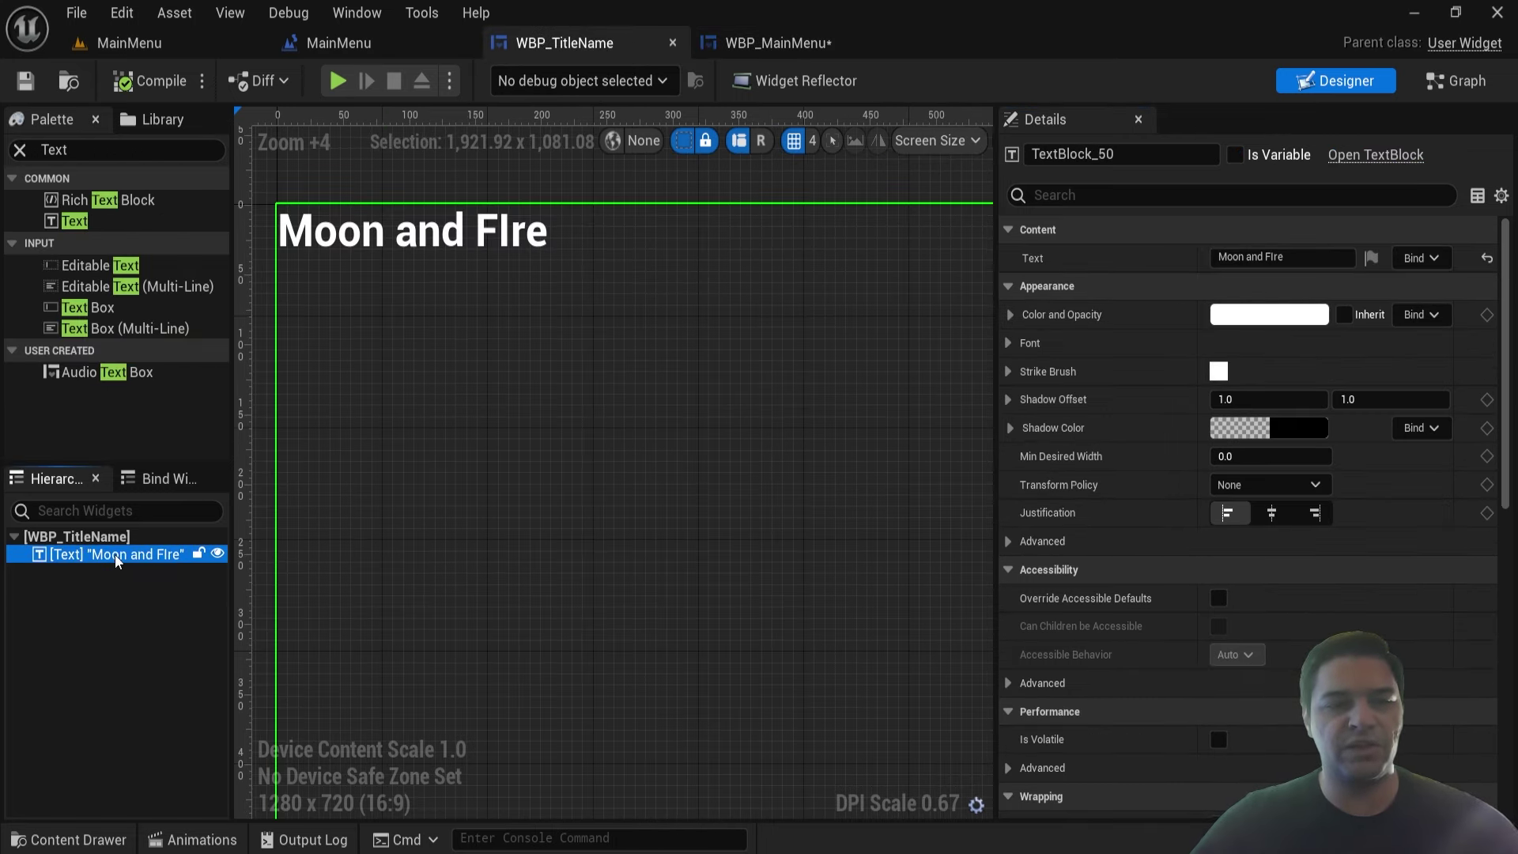
pyautogui.keyDown('ctrl'); pyautogui.click(130, 555); pyautogui.keyUp('ctrl')
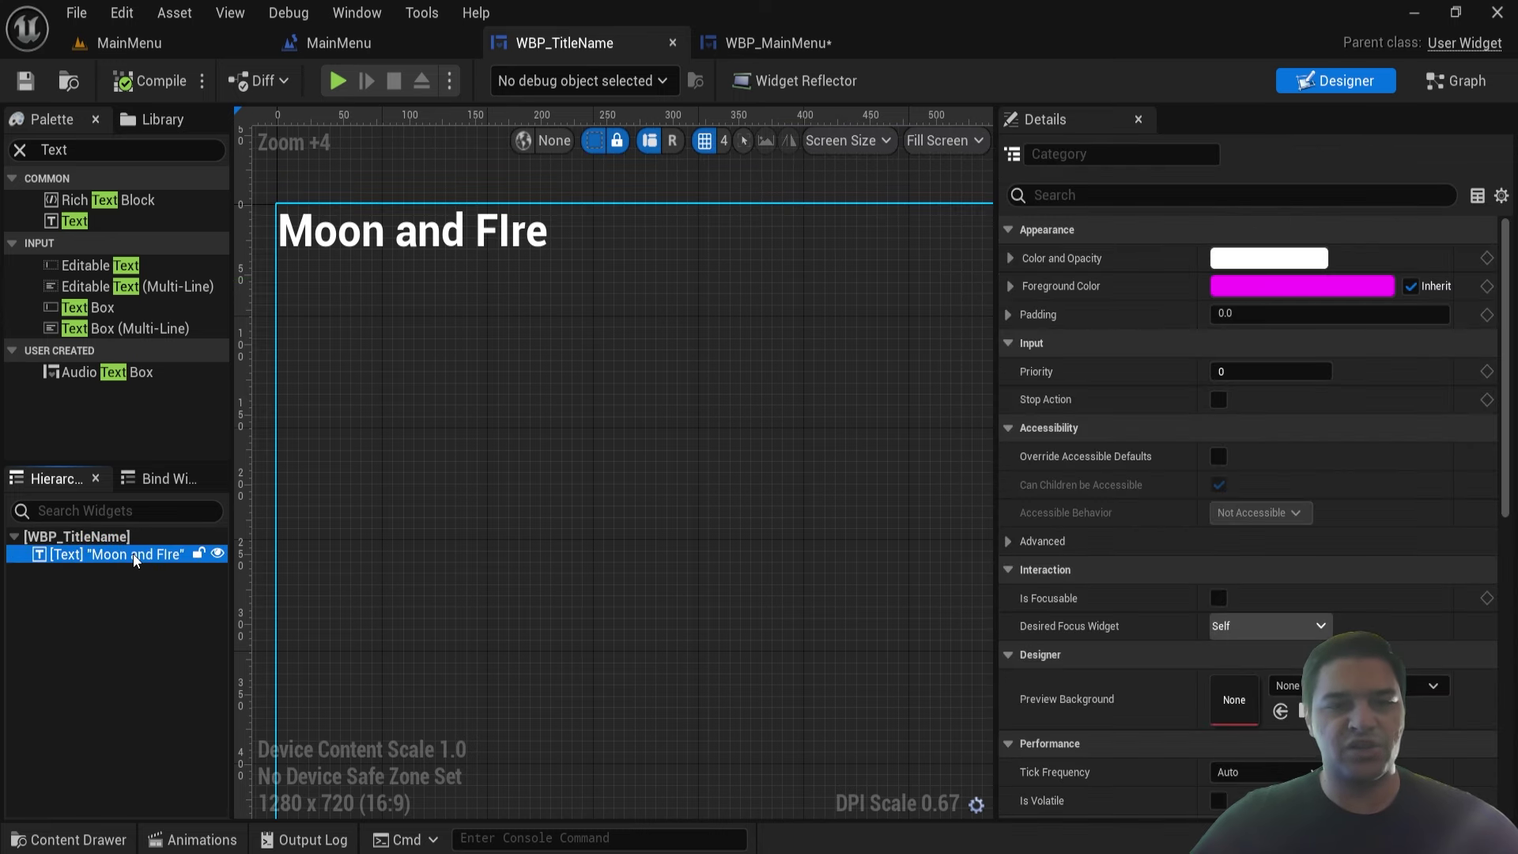
pyautogui.click(133, 554)
pyautogui.click(1336, 258)
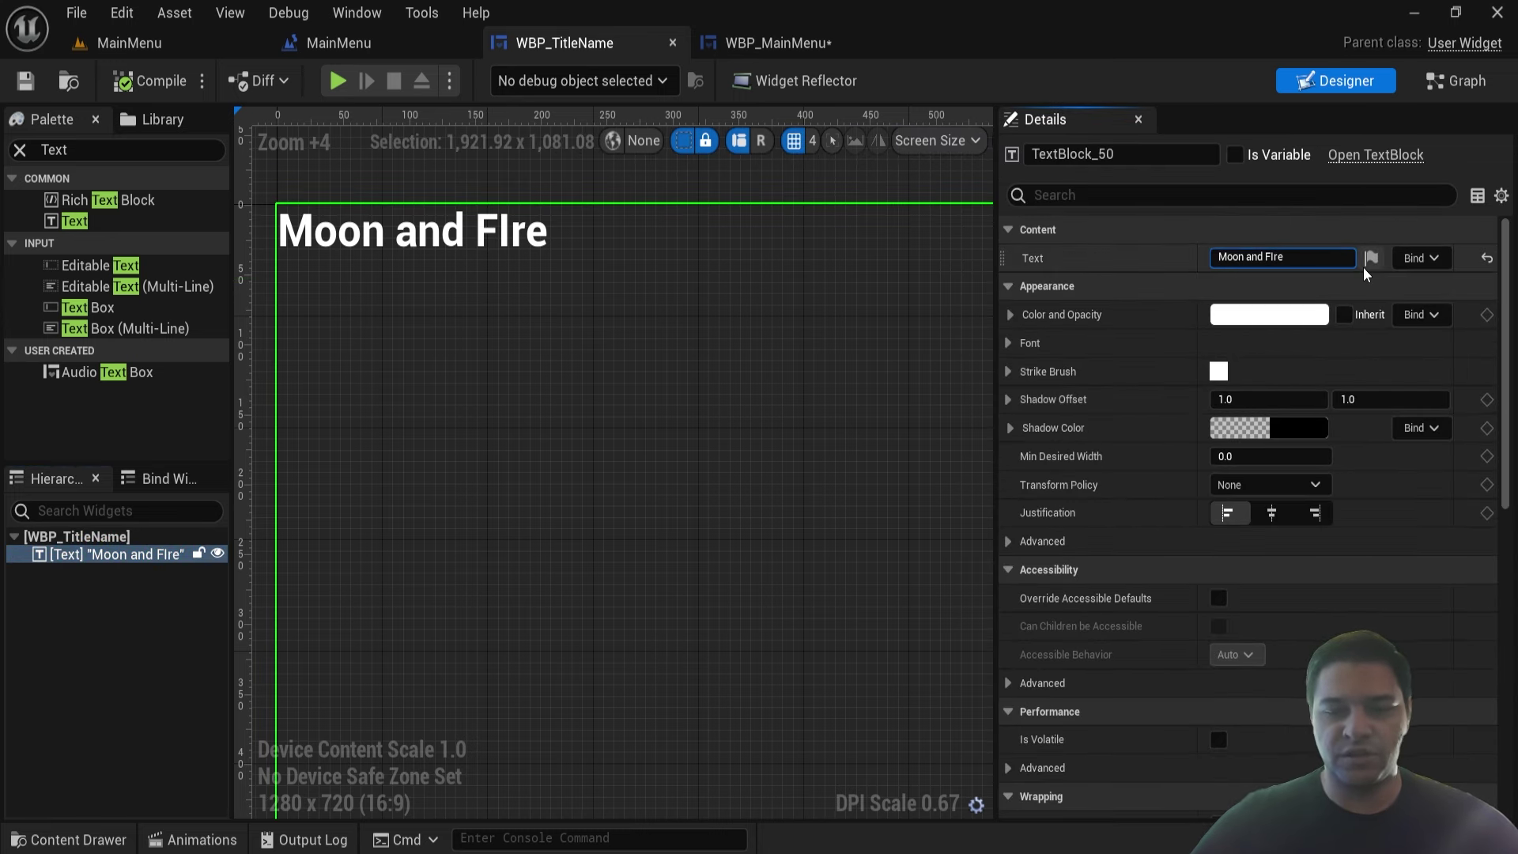
pyautogui.press('BackSpace')
pyautogui.press('BackSpace')
pyautogui.press('BackSpace')
pyautogui.write('ire')
pyautogui.press('Return')
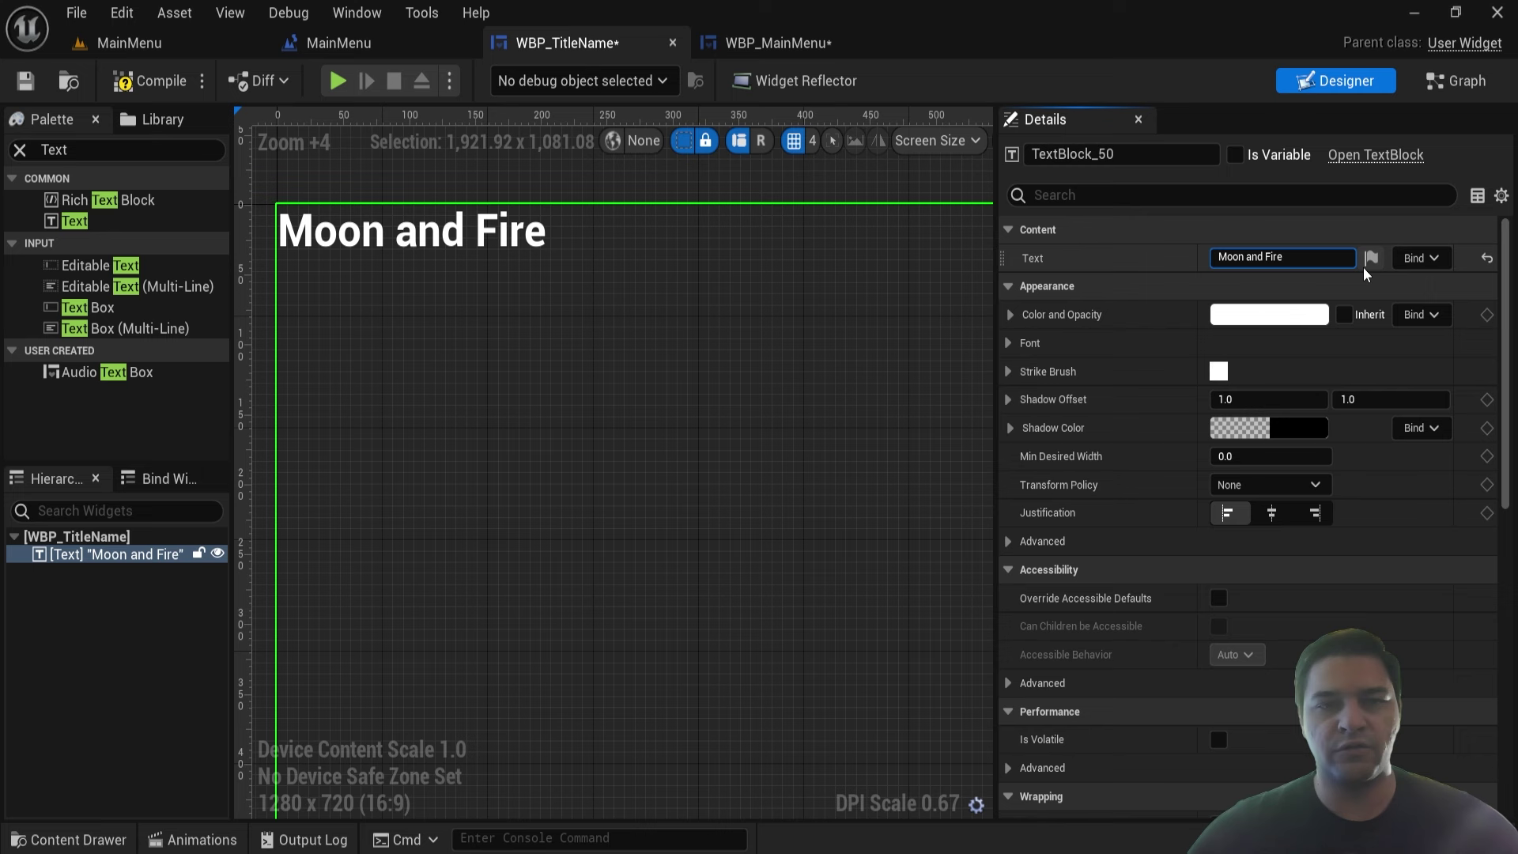
# - Compile and save WBP_TitleName with the corrected title
pyautogui.click(779, 43)
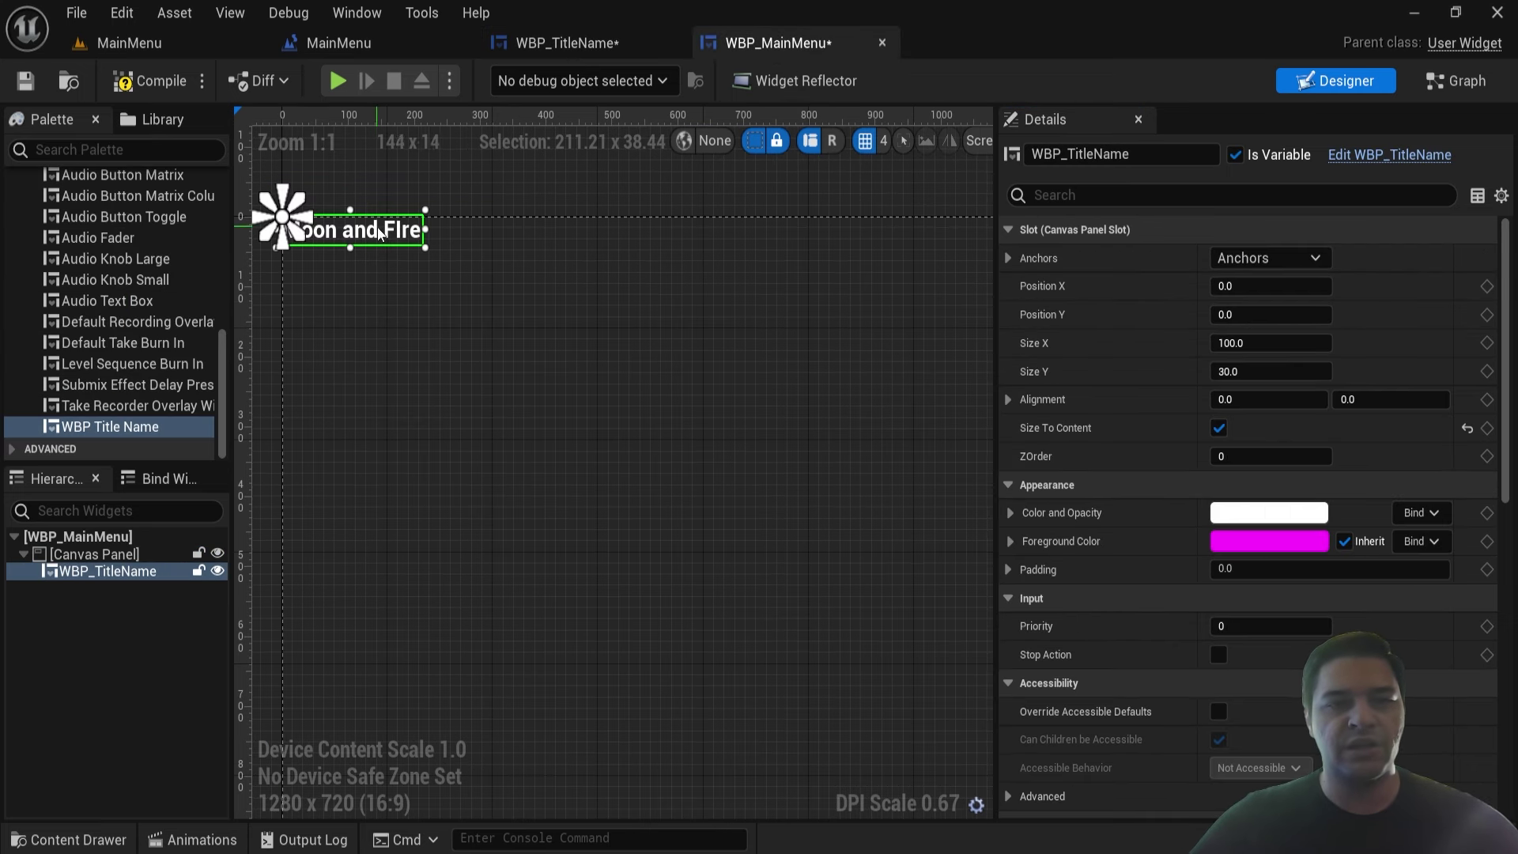
pyautogui.scroll(2, 379, 231)
pyautogui.click(150, 81)
pyautogui.click(566, 43)
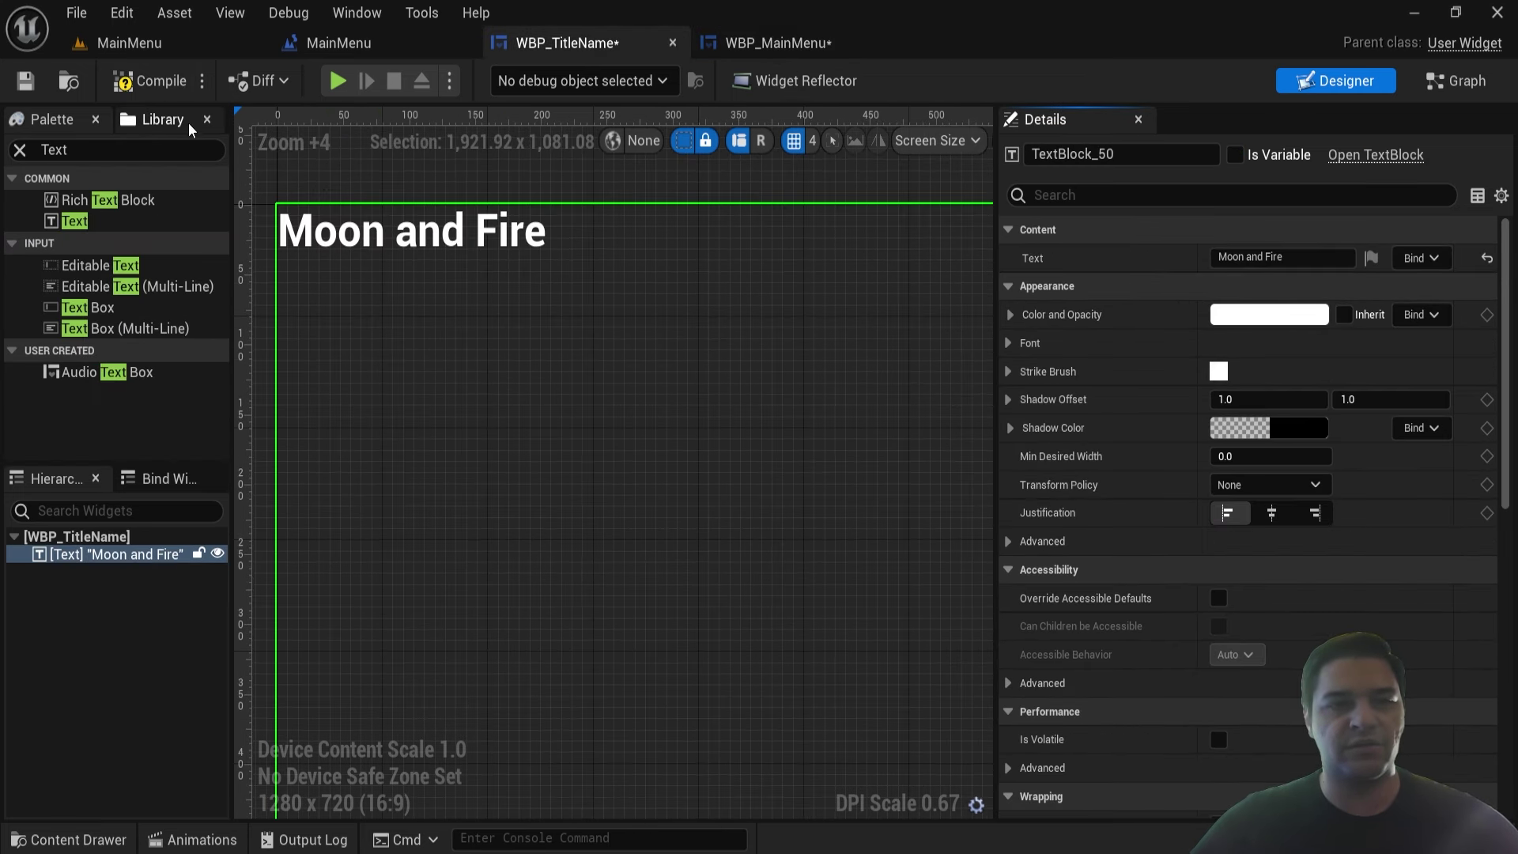
pyautogui.click(150, 81)
# - Move the title widget in WBP_MainMenu to position 308, 284
pyautogui.click(26, 81)
pyautogui.click(778, 43)
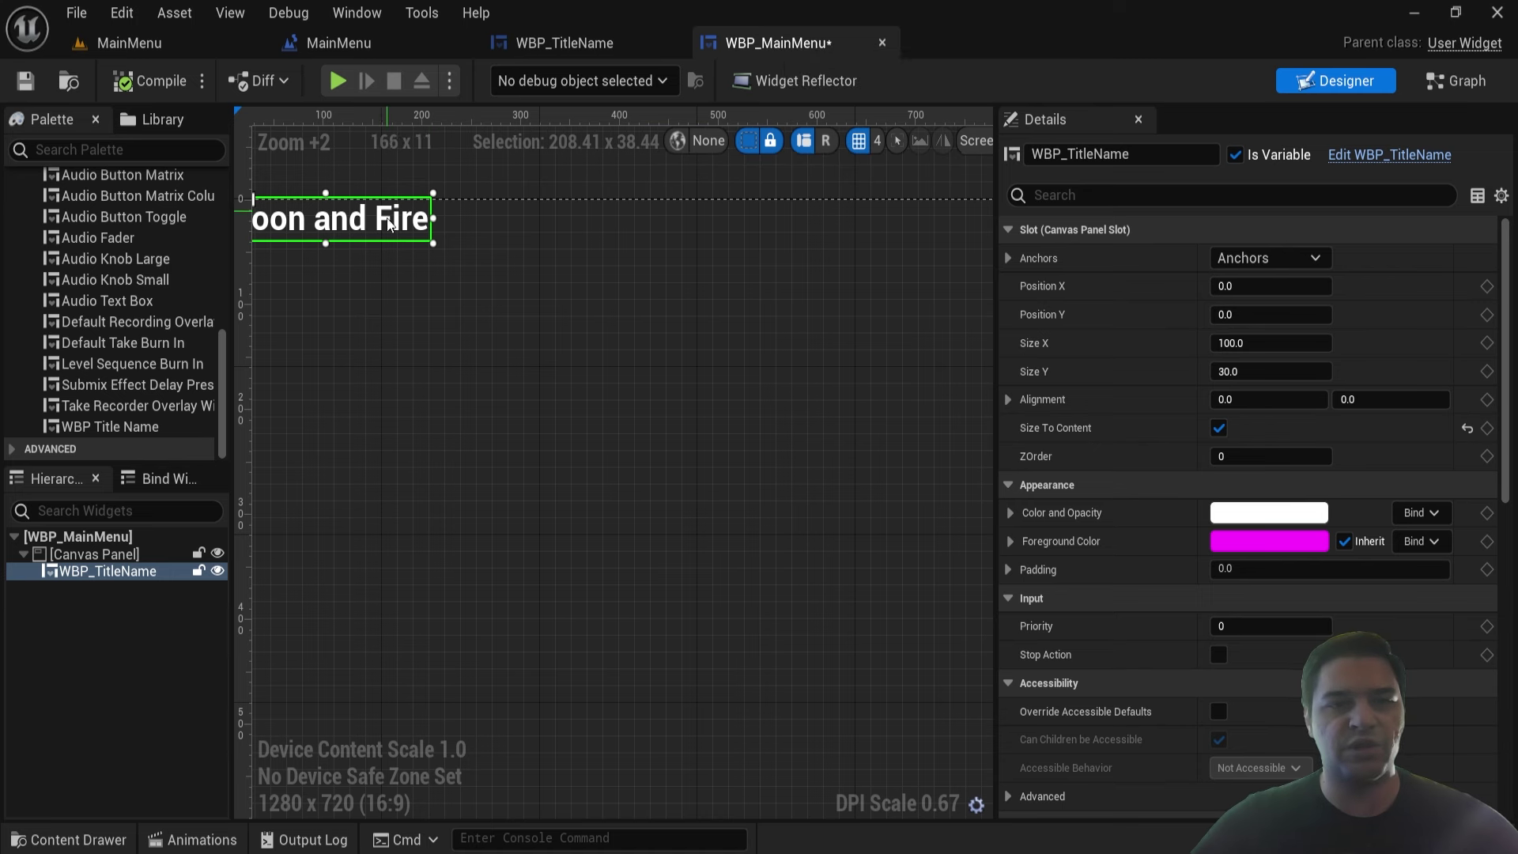
pyautogui.scroll(-5, 501, 258)
pyautogui.scroll(2, 530, 249)
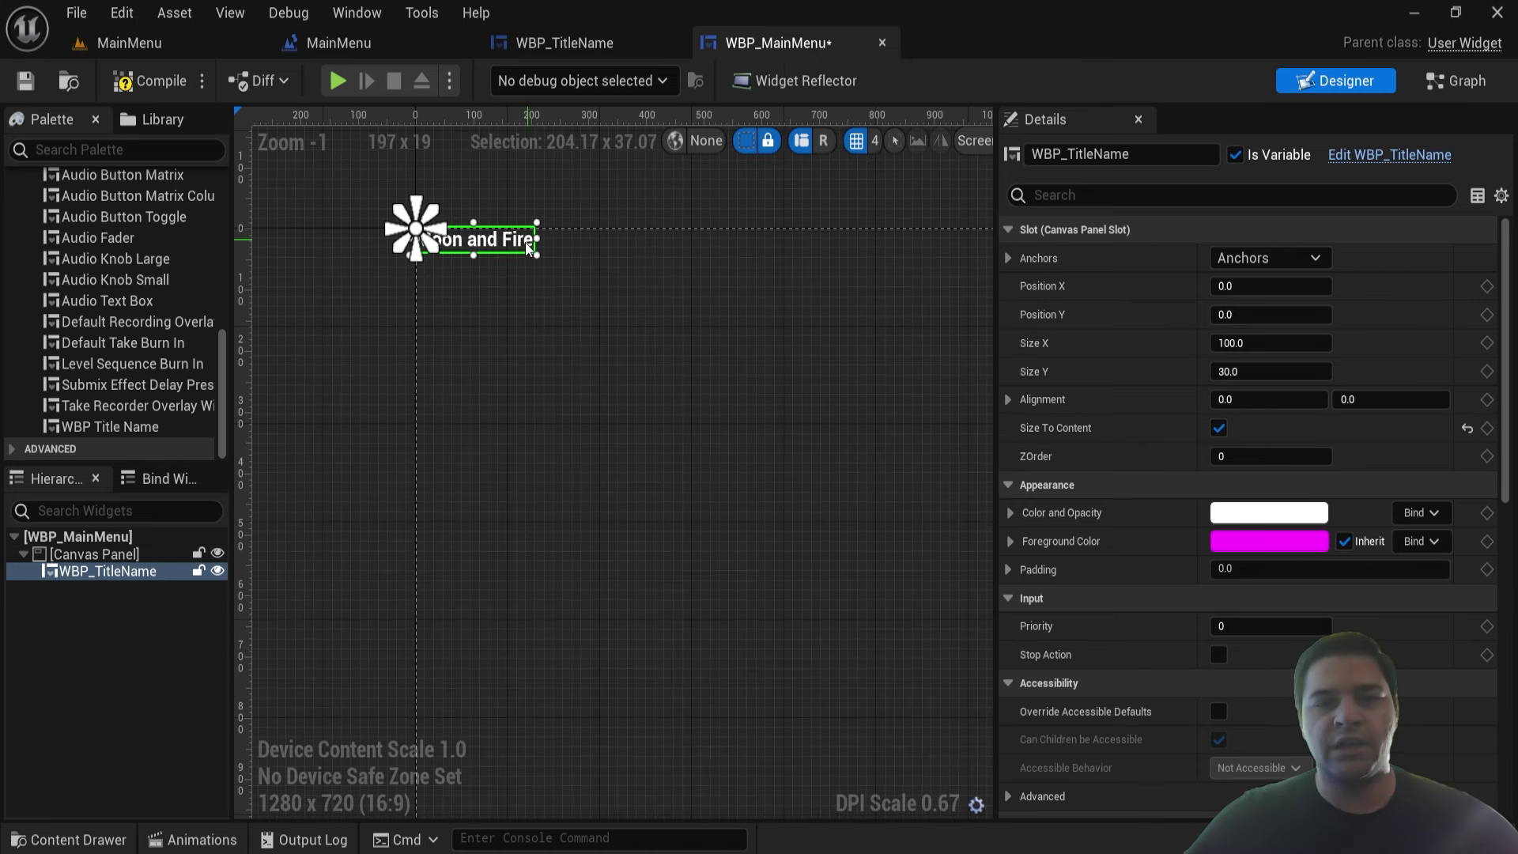
pyautogui.moveTo(506, 248)
pyautogui.mouseDown()
pyautogui.moveTo(640, 403)
pyautogui.moveTo(684, 421)
pyautogui.mouseUp()
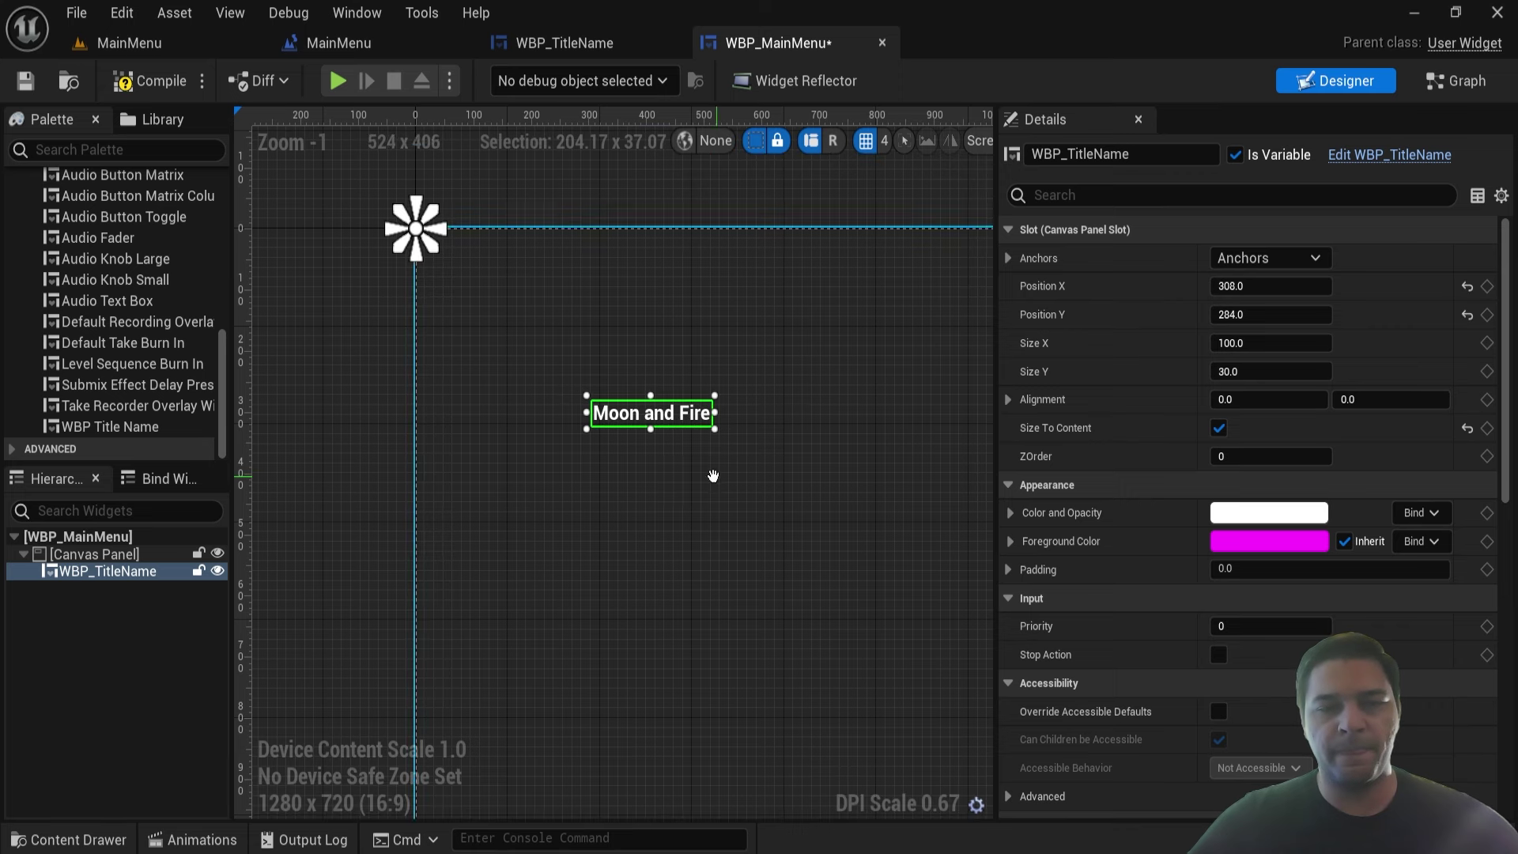
pyautogui.moveTo(719, 476)
pyautogui.mouseDown(button='right')
pyautogui.moveTo(548, 402)
pyautogui.moveTo(606, 415)
pyautogui.mouseUp(button='right')
pyautogui.scroll(-1, 548, 402)
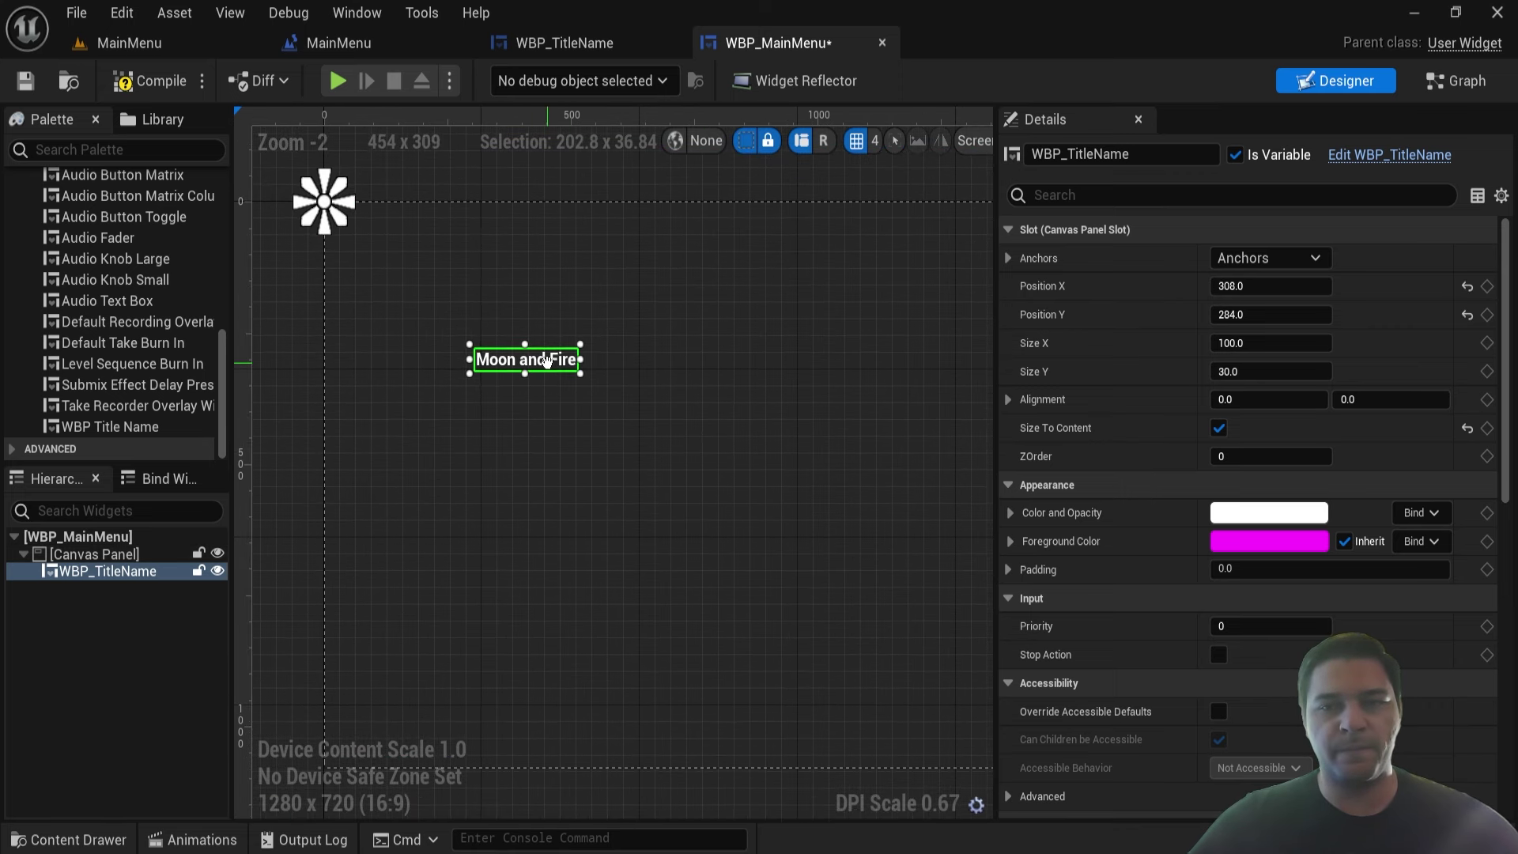
# - Anchor the title widget to the screen's left-centre
pyautogui.click(1257, 261)
pyautogui.click(1247, 345)
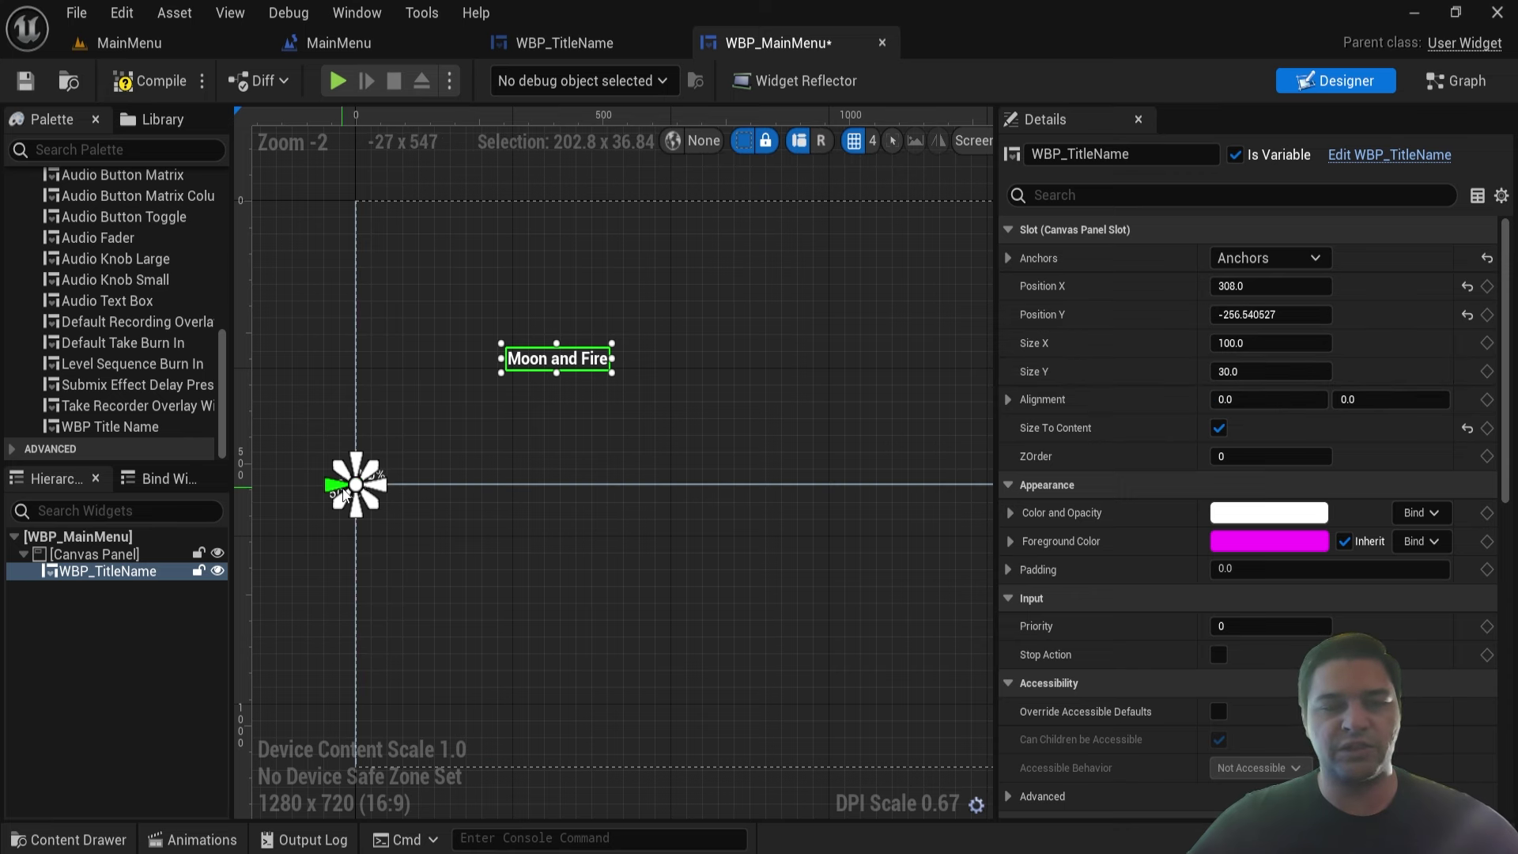
pyautogui.scroll(2, 346, 478)
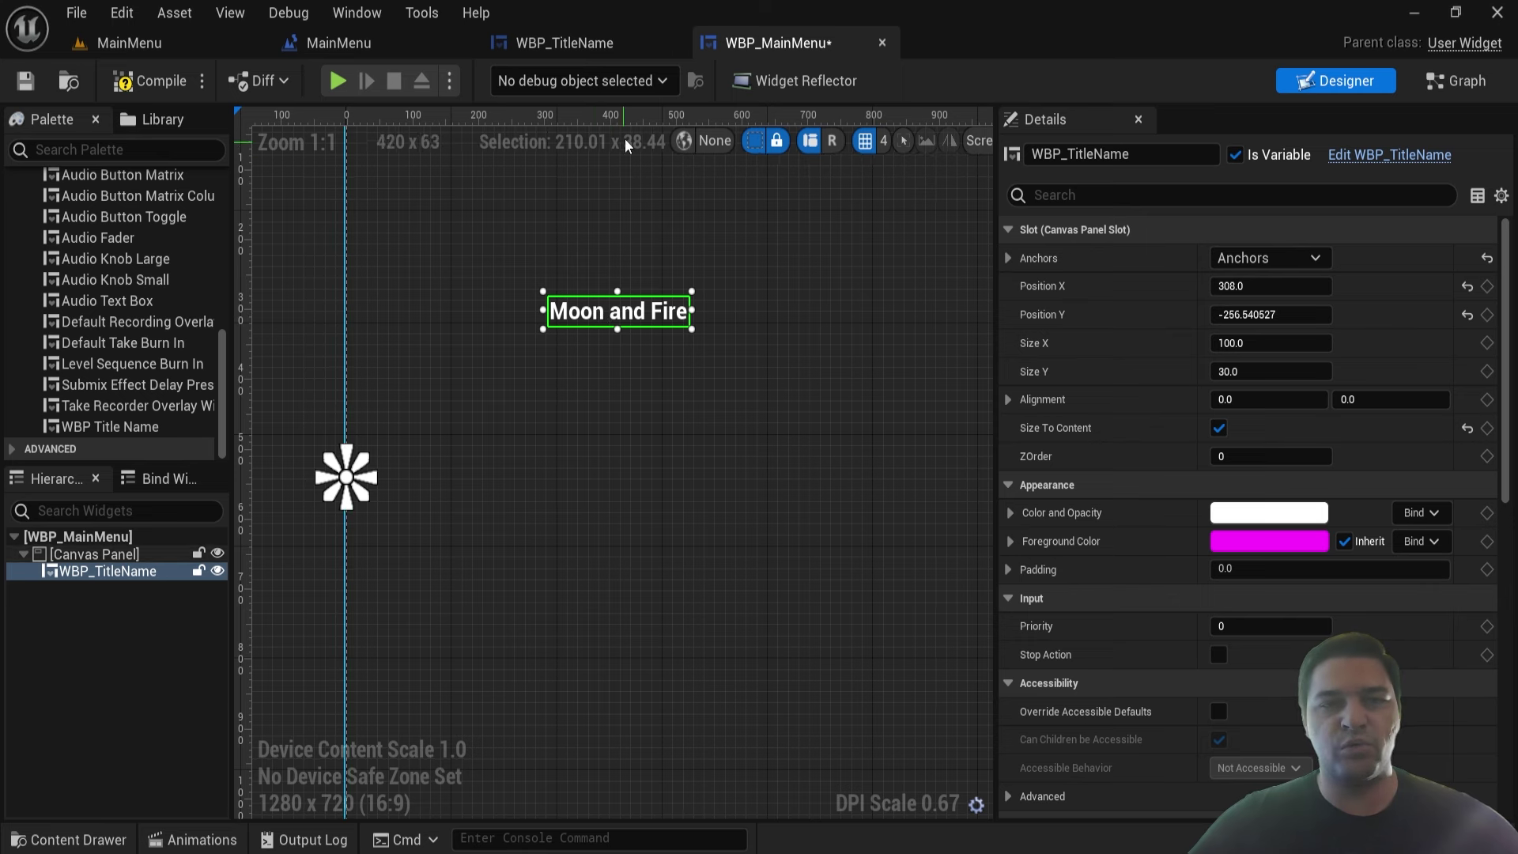
pyautogui.click(588, 44)
# - Set the title's font size to 82, then compile and save WBP_TitleName
pyautogui.scroll(-5, 1159, 462)
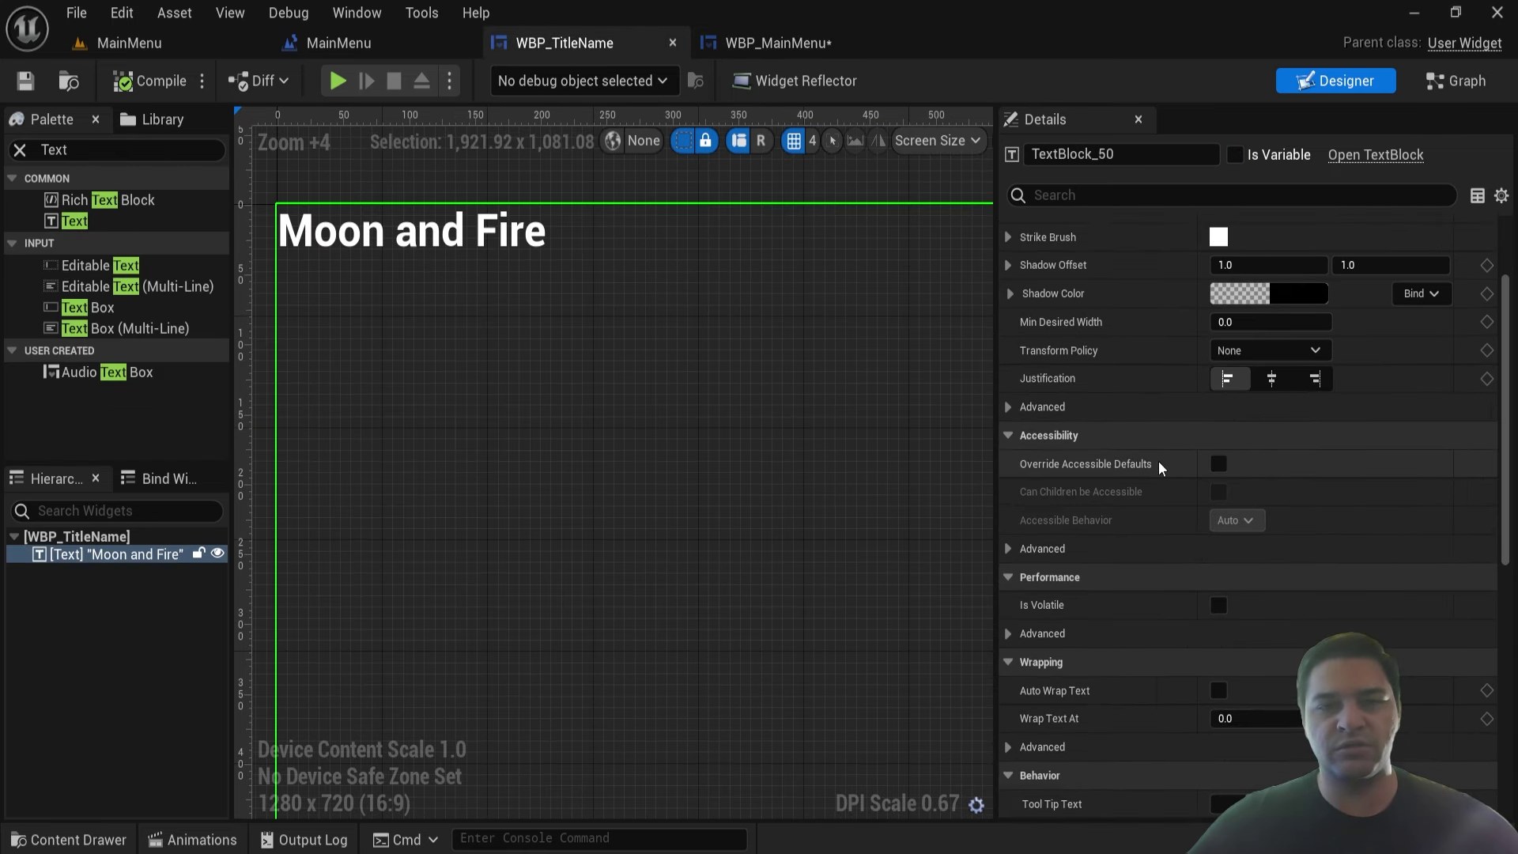
pyautogui.scroll(5, 1090, 474)
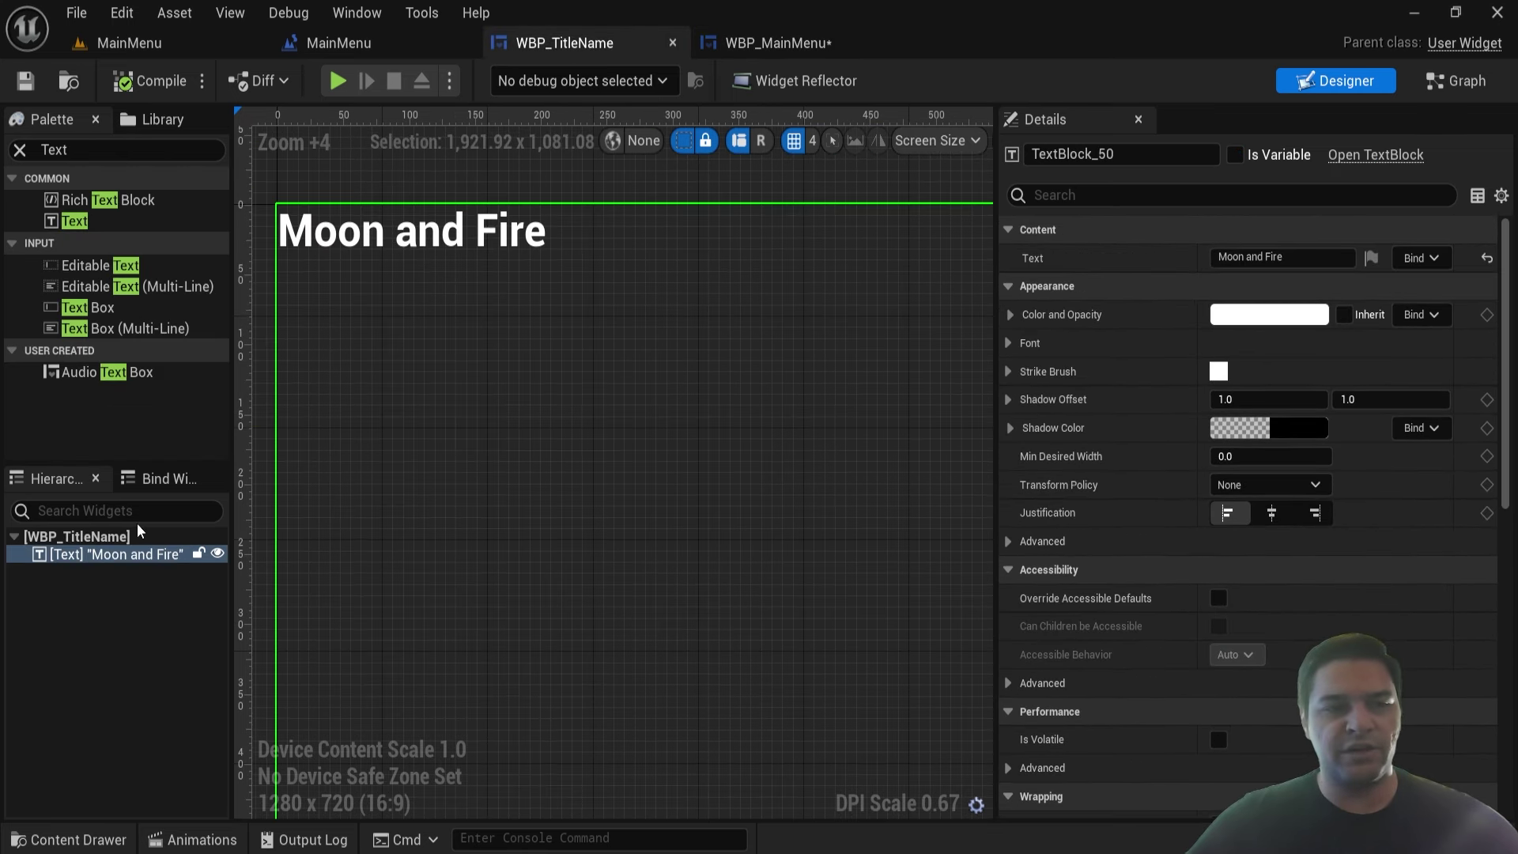
pyautogui.click(1004, 344)
pyautogui.moveTo(1237, 429); pyautogui.dragTo(1296, 429)
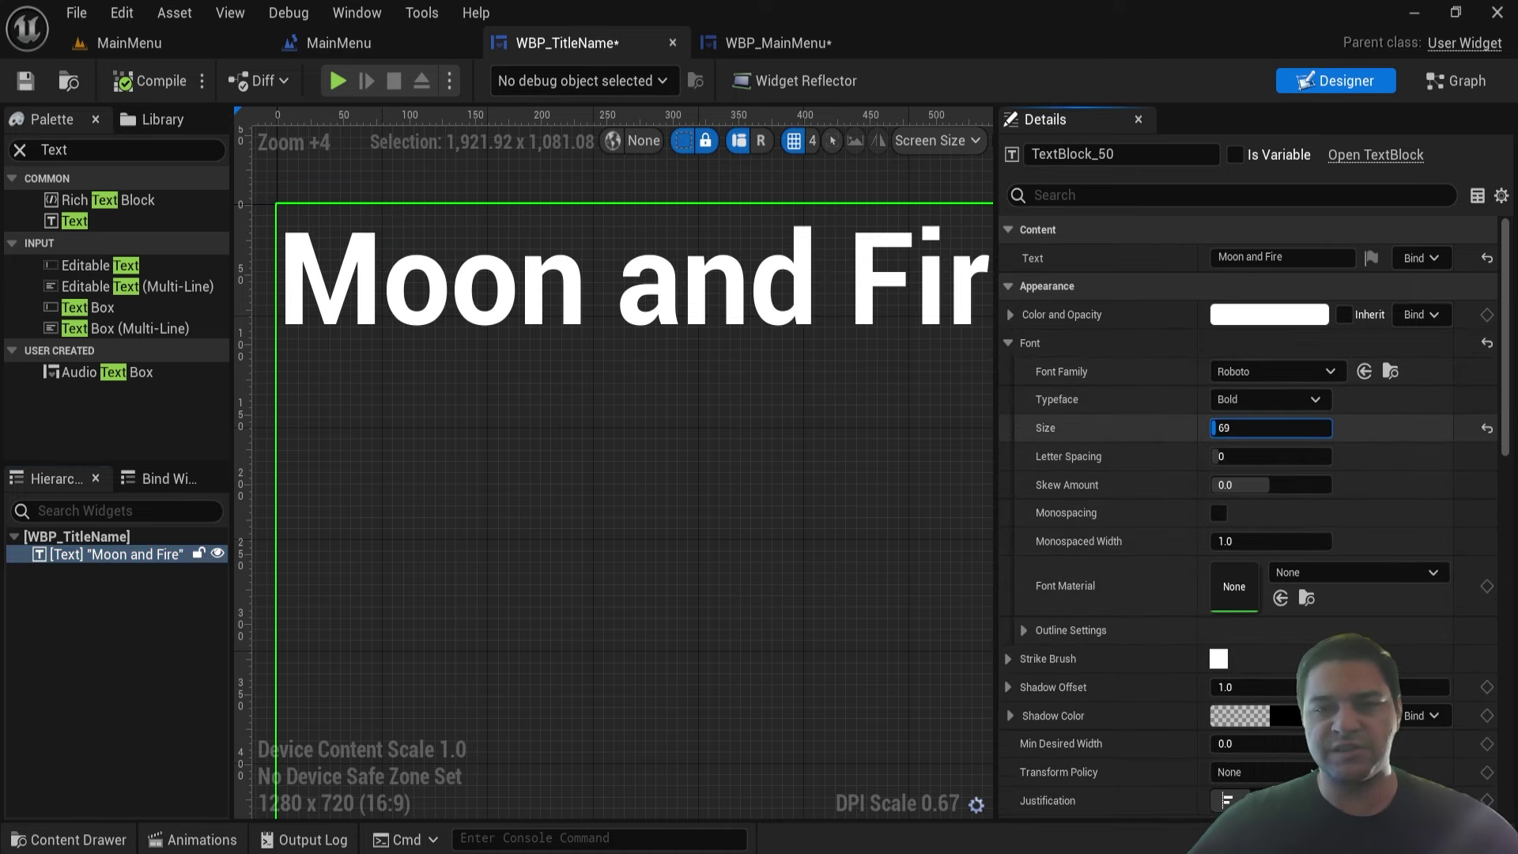
pyautogui.scroll(-5, 856, 430)
pyautogui.scroll(-5, 857, 430)
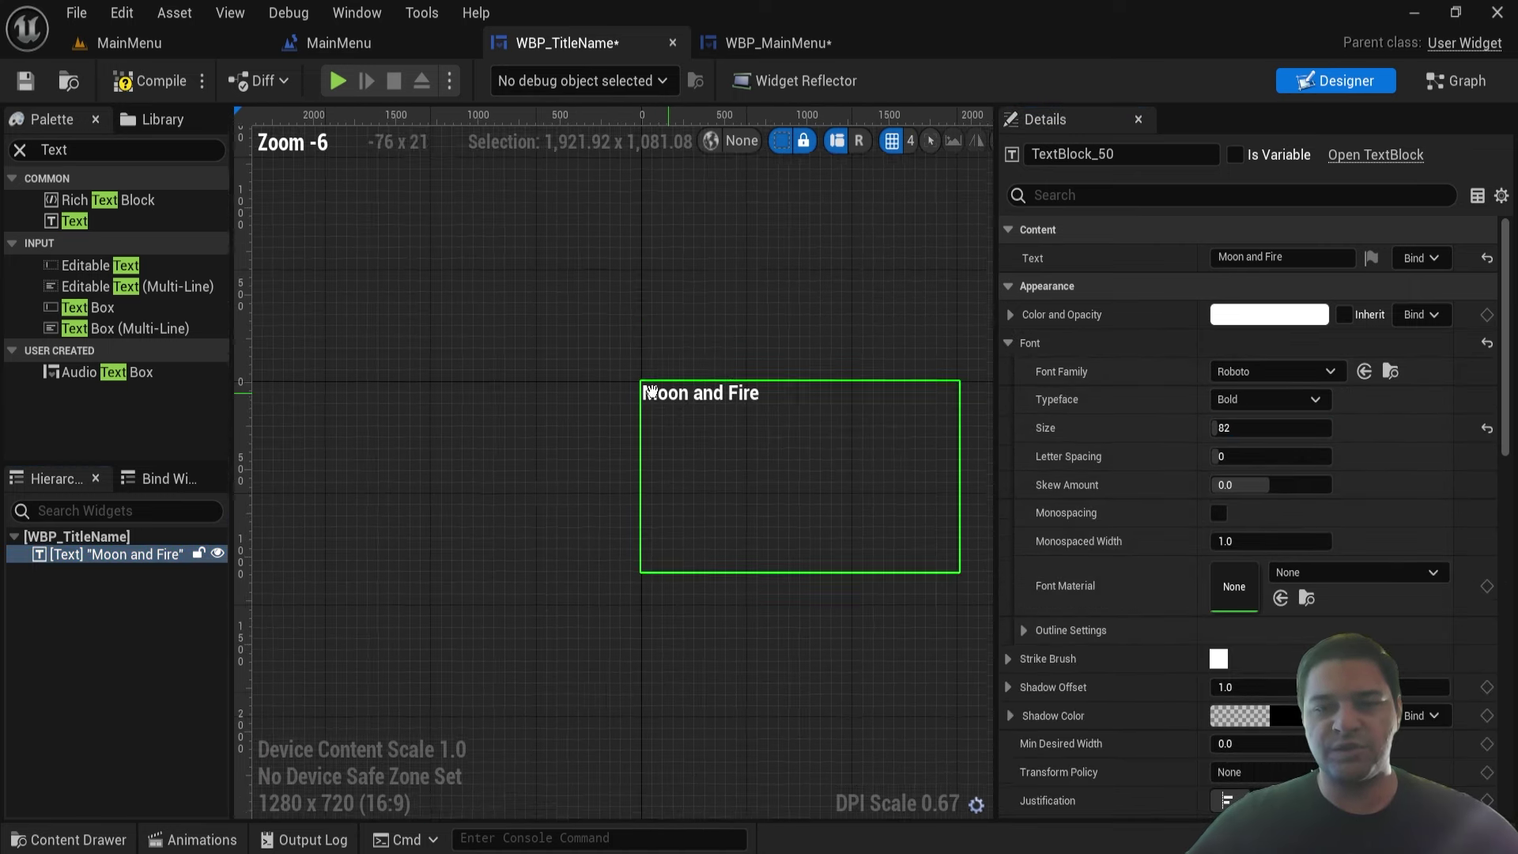
pyautogui.scroll(4, 717, 386)
pyautogui.scroll(-1, 756, 389)
pyautogui.click(151, 81)
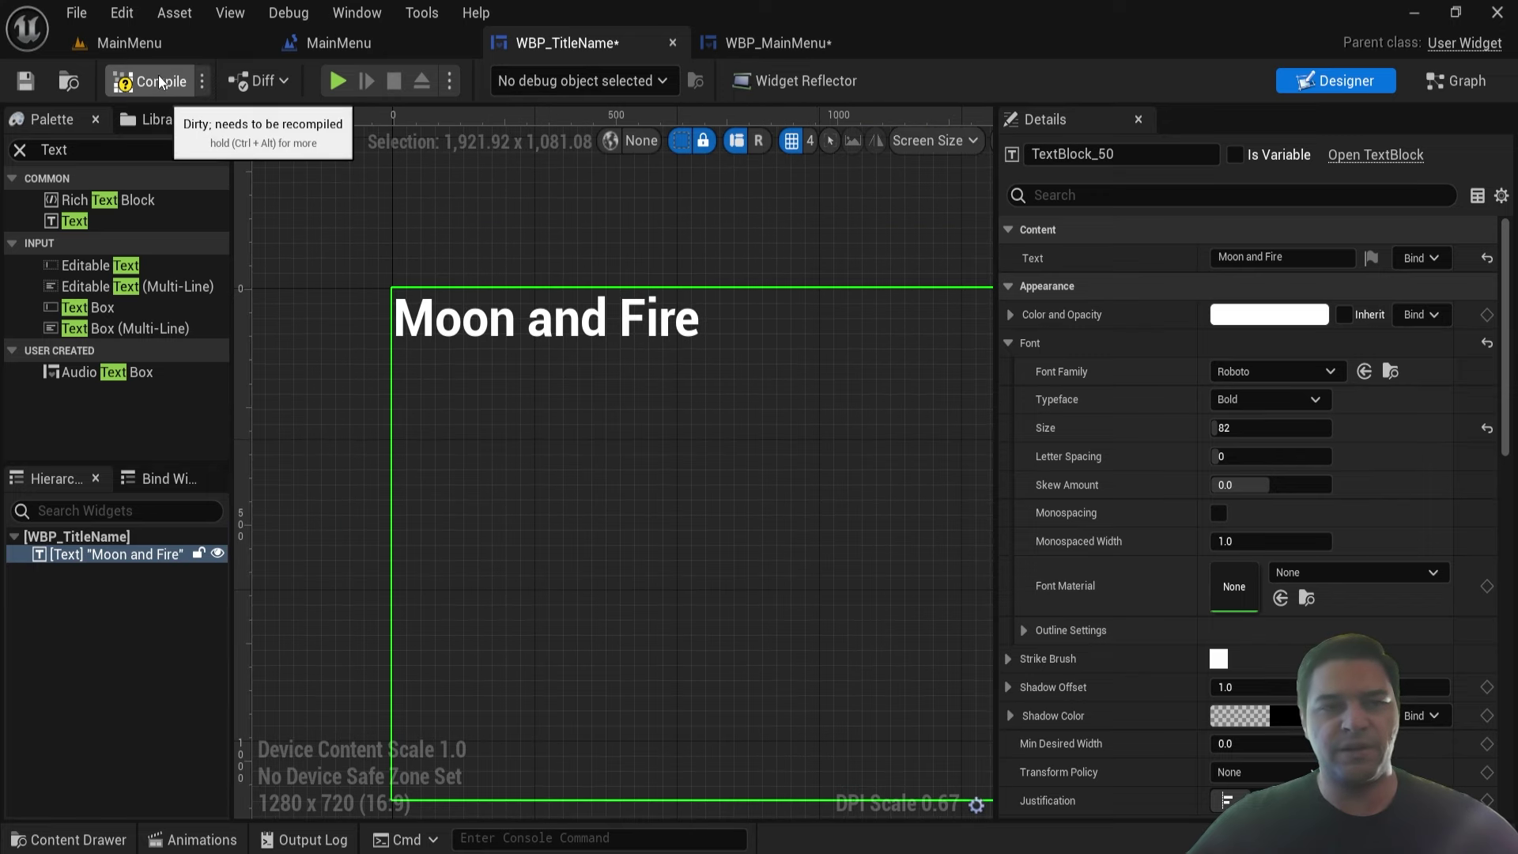
pyautogui.click(25, 80)
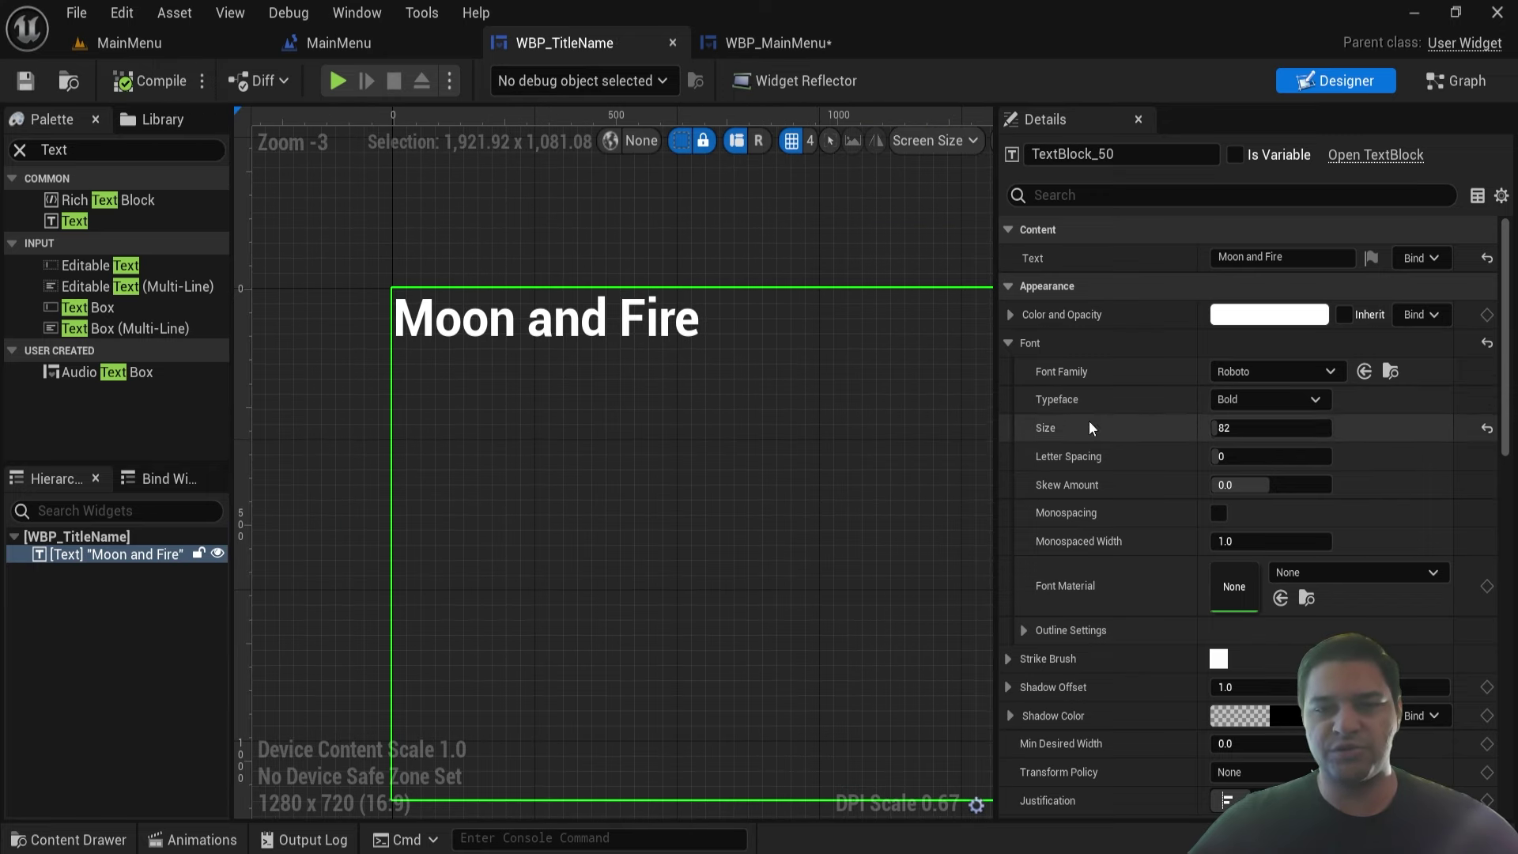
# - Drag the 'Moon and Fire' title up and left on the WBP_MainMenu canvas
pyautogui.click(764, 43)
pyautogui.scroll(-5, 685, 398)
pyautogui.scroll(2, 685, 398)
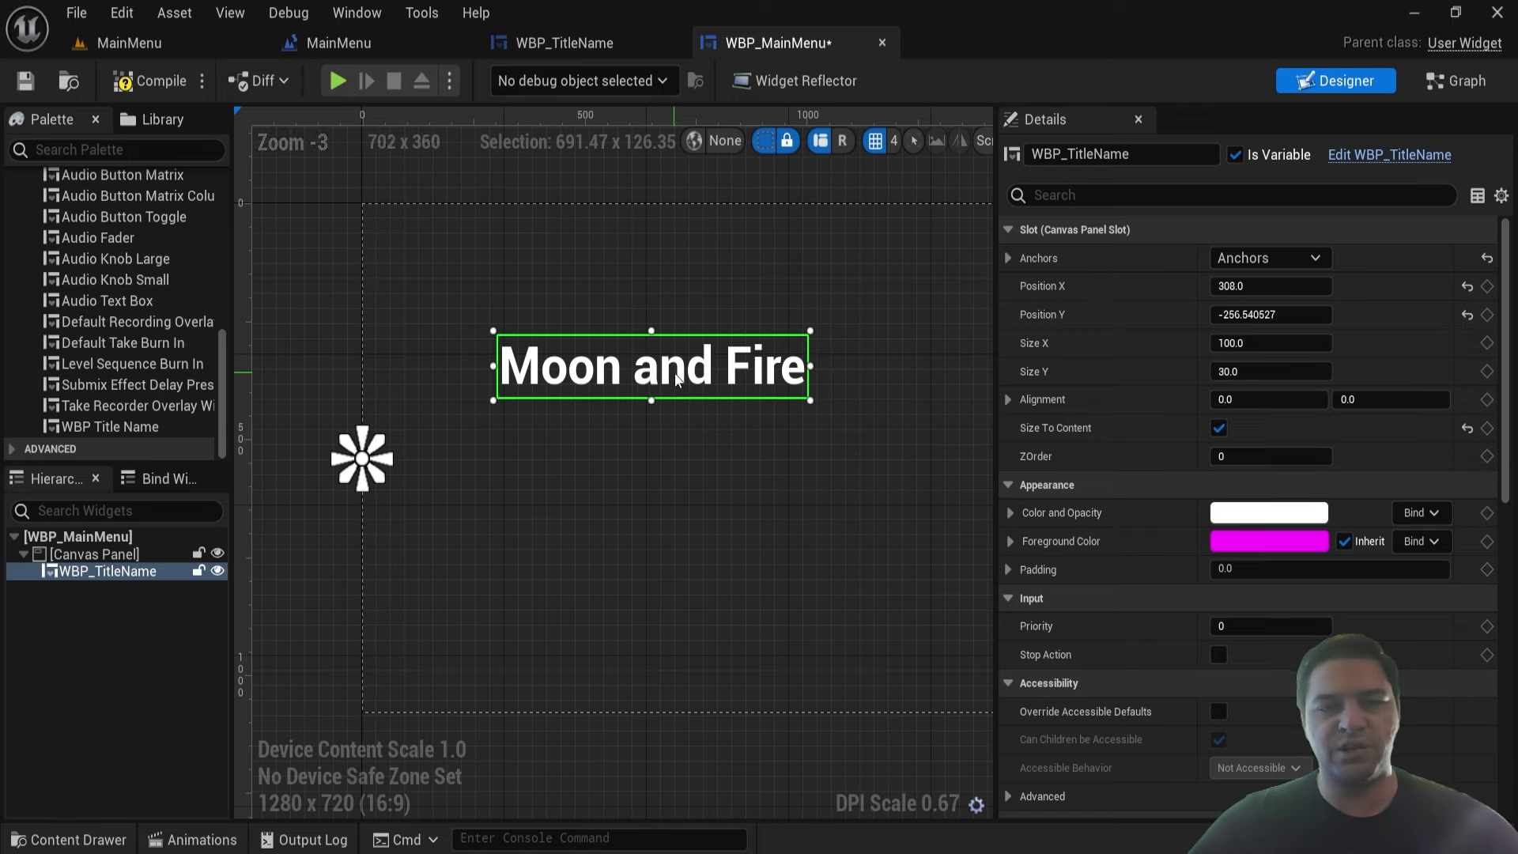
pyautogui.moveTo(673, 378); pyautogui.dragTo(609, 325)
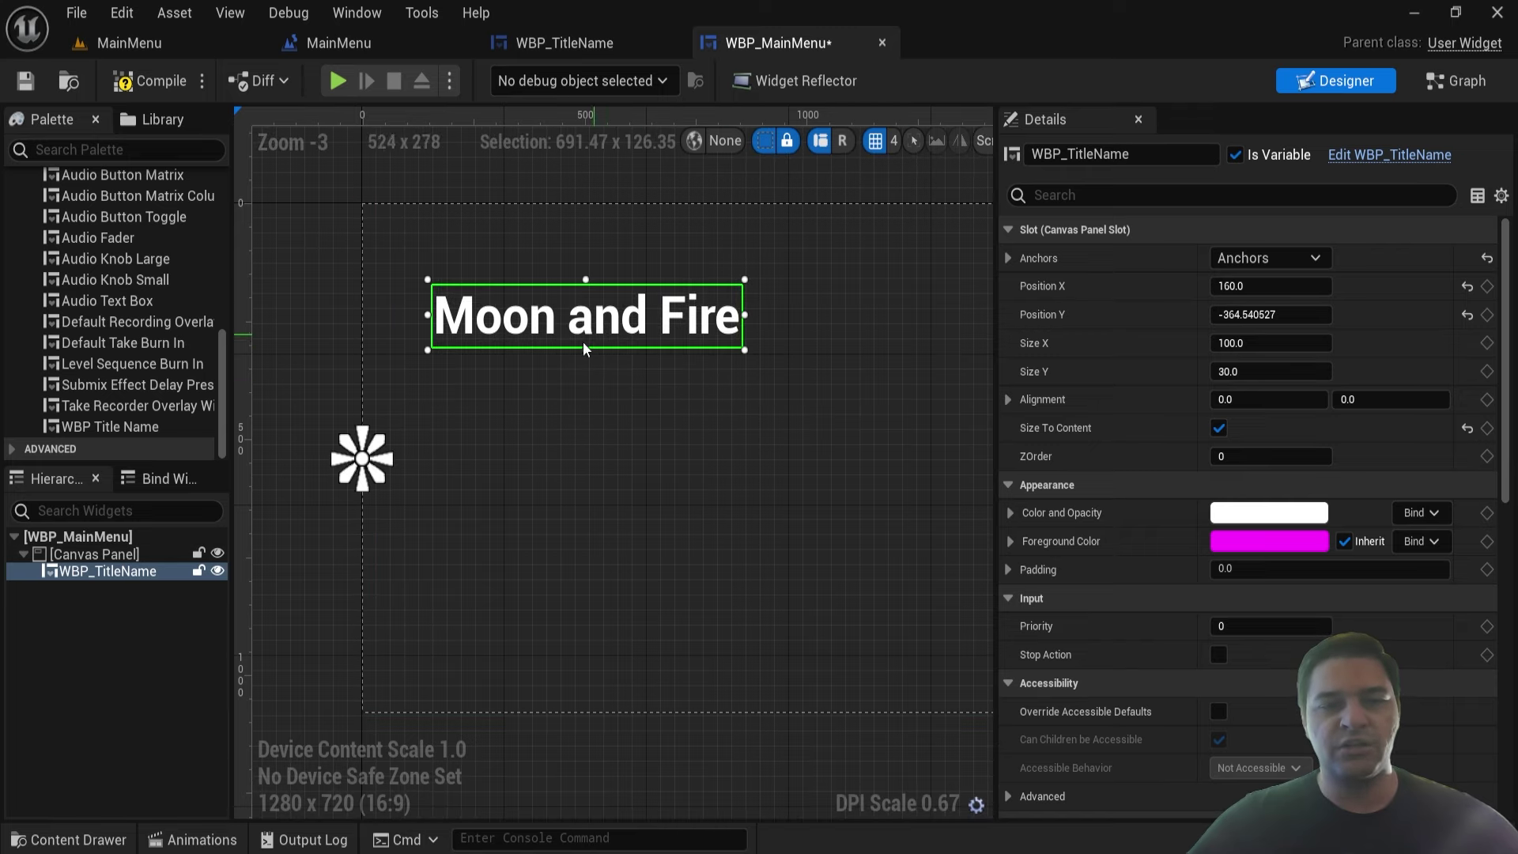
pyautogui.scroll(2, 613, 365)
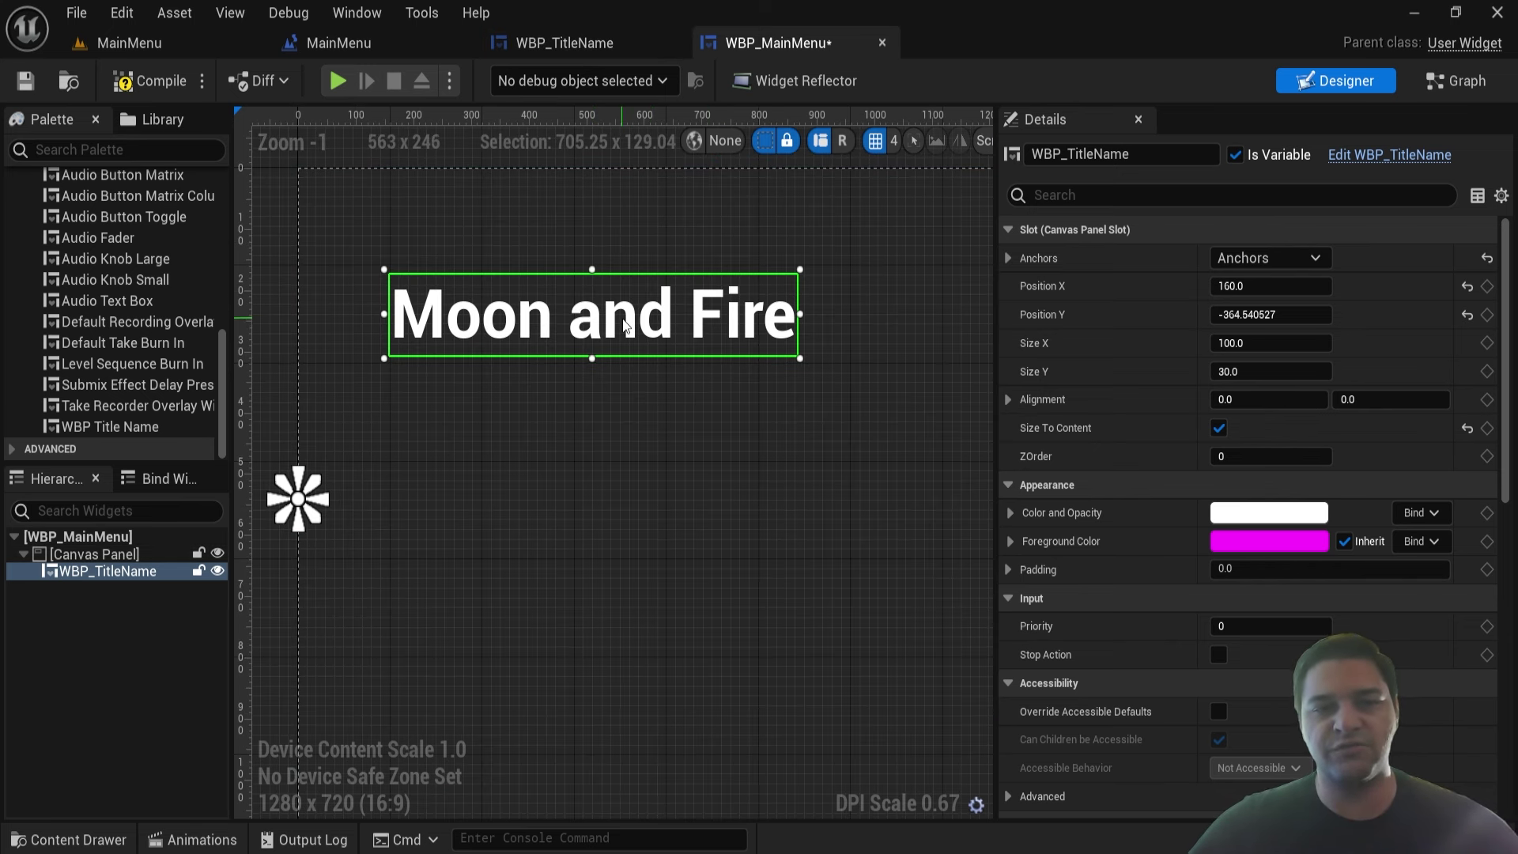
pyautogui.moveTo(298, 498); pyautogui.dragTo(363, 484, button='right')
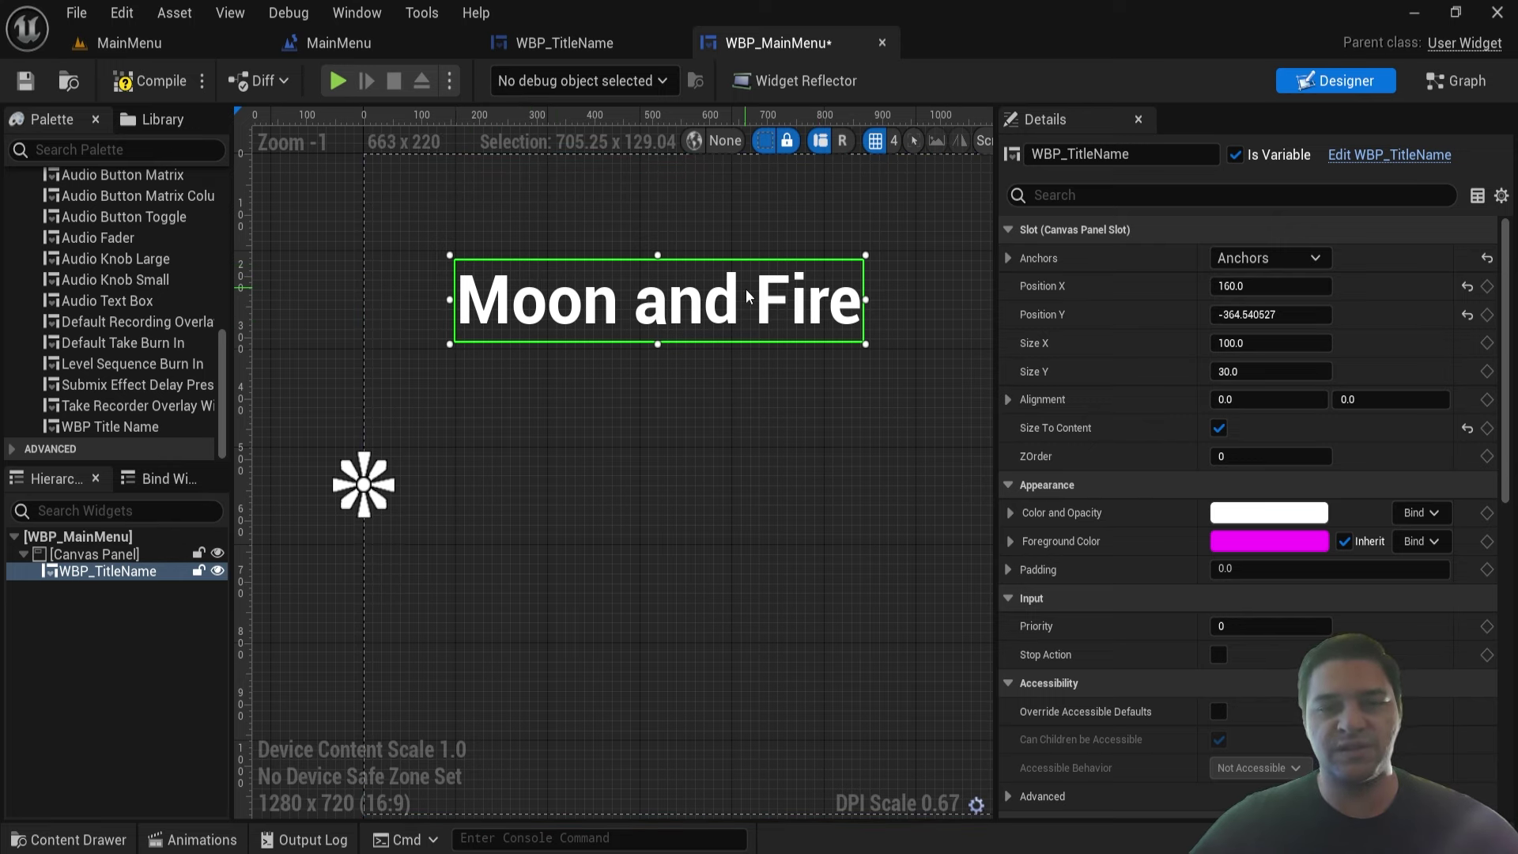
pyautogui.scroll(-1, 746, 288)
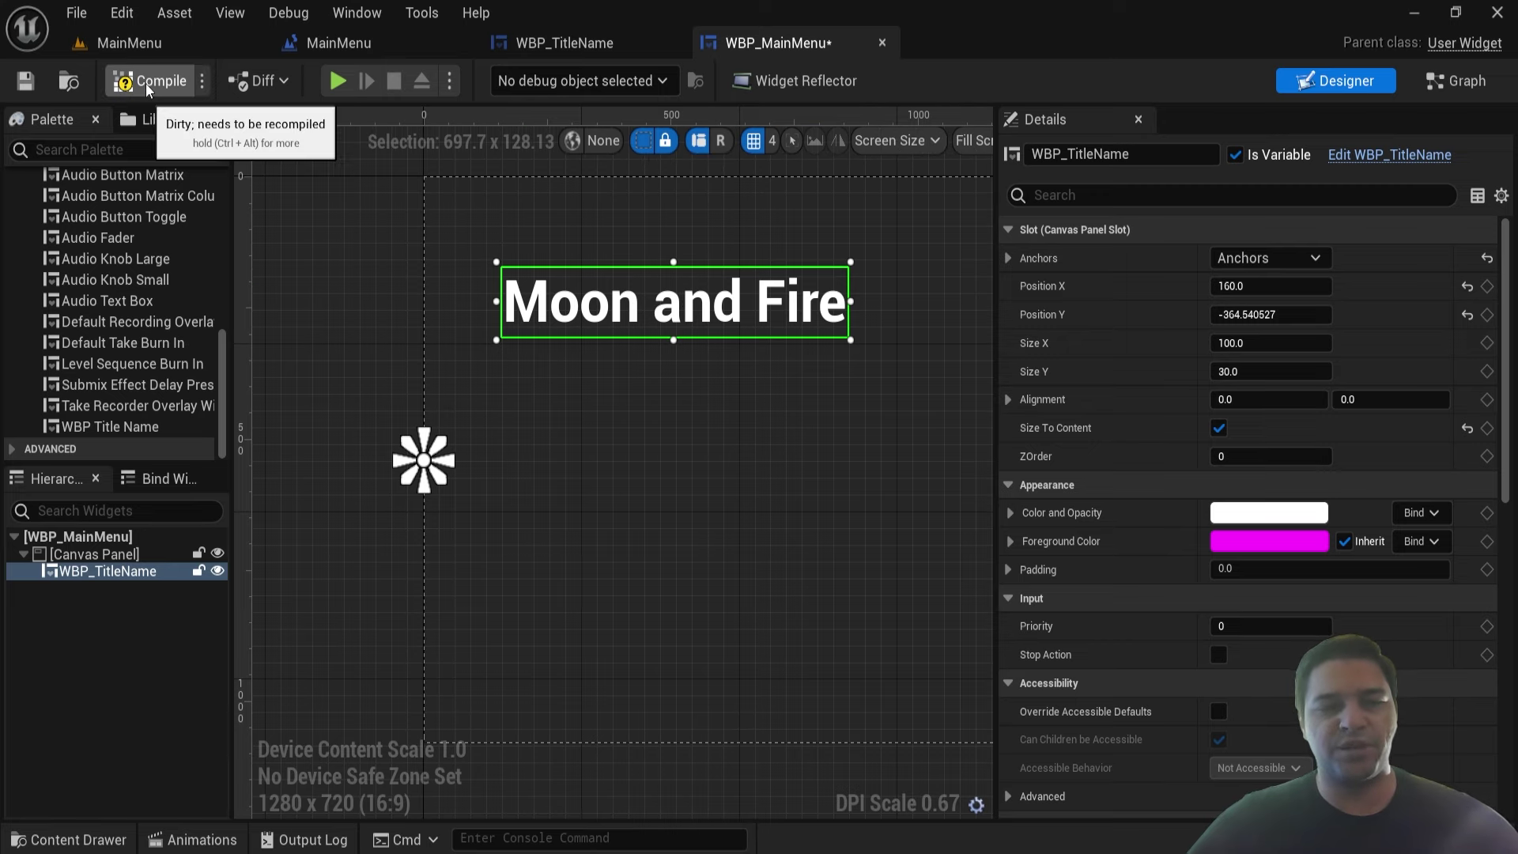
# - Compile and save WBP_MainMenu, then go to the UI_Elements folder
pyautogui.click(145, 82)
pyautogui.click(35, 82)
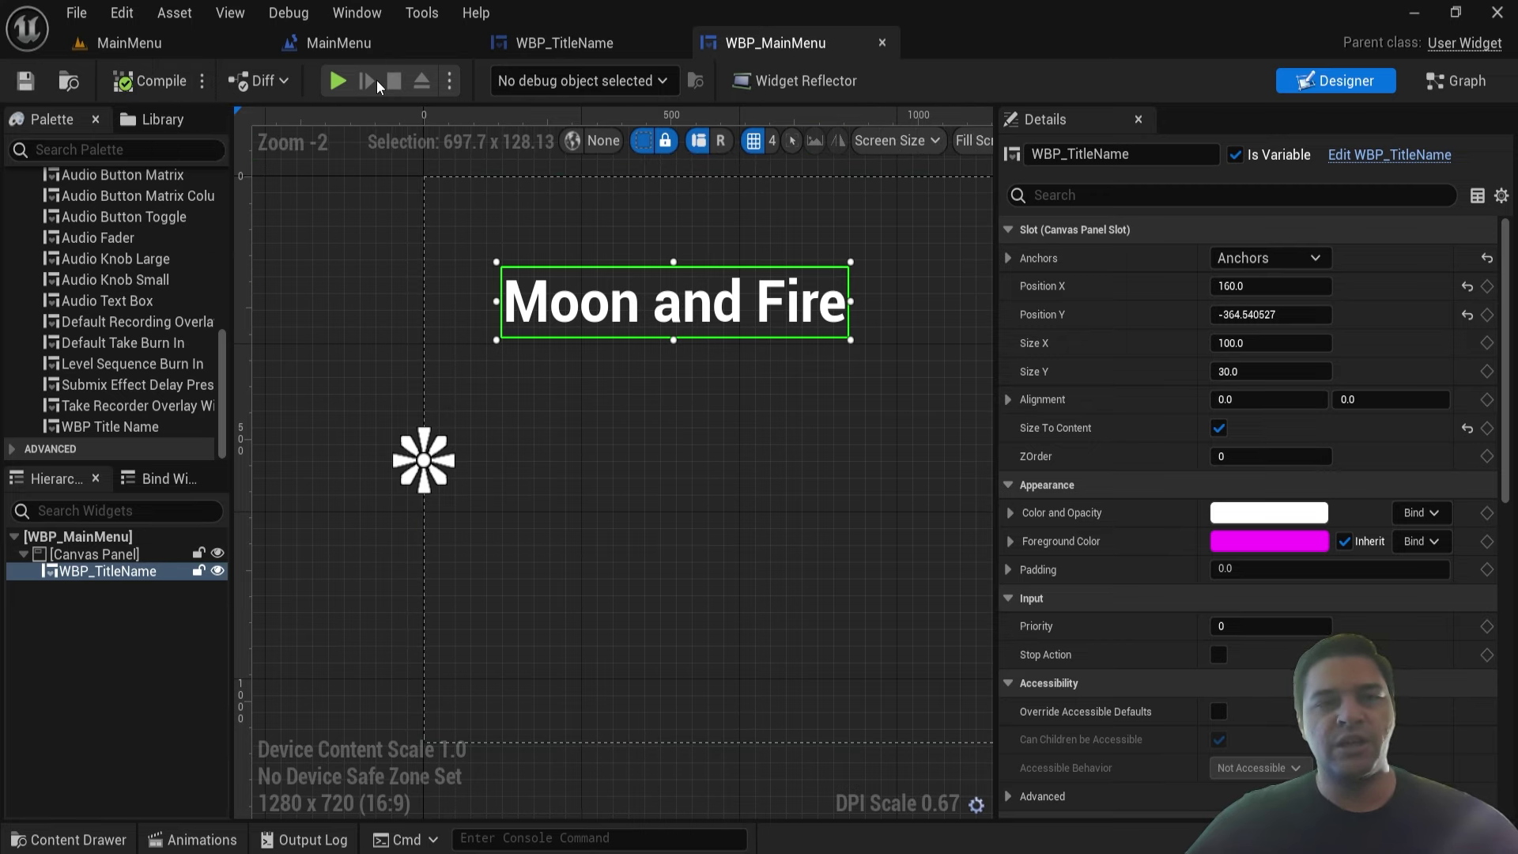
pyautogui.hotkey('ctrl', 'space')
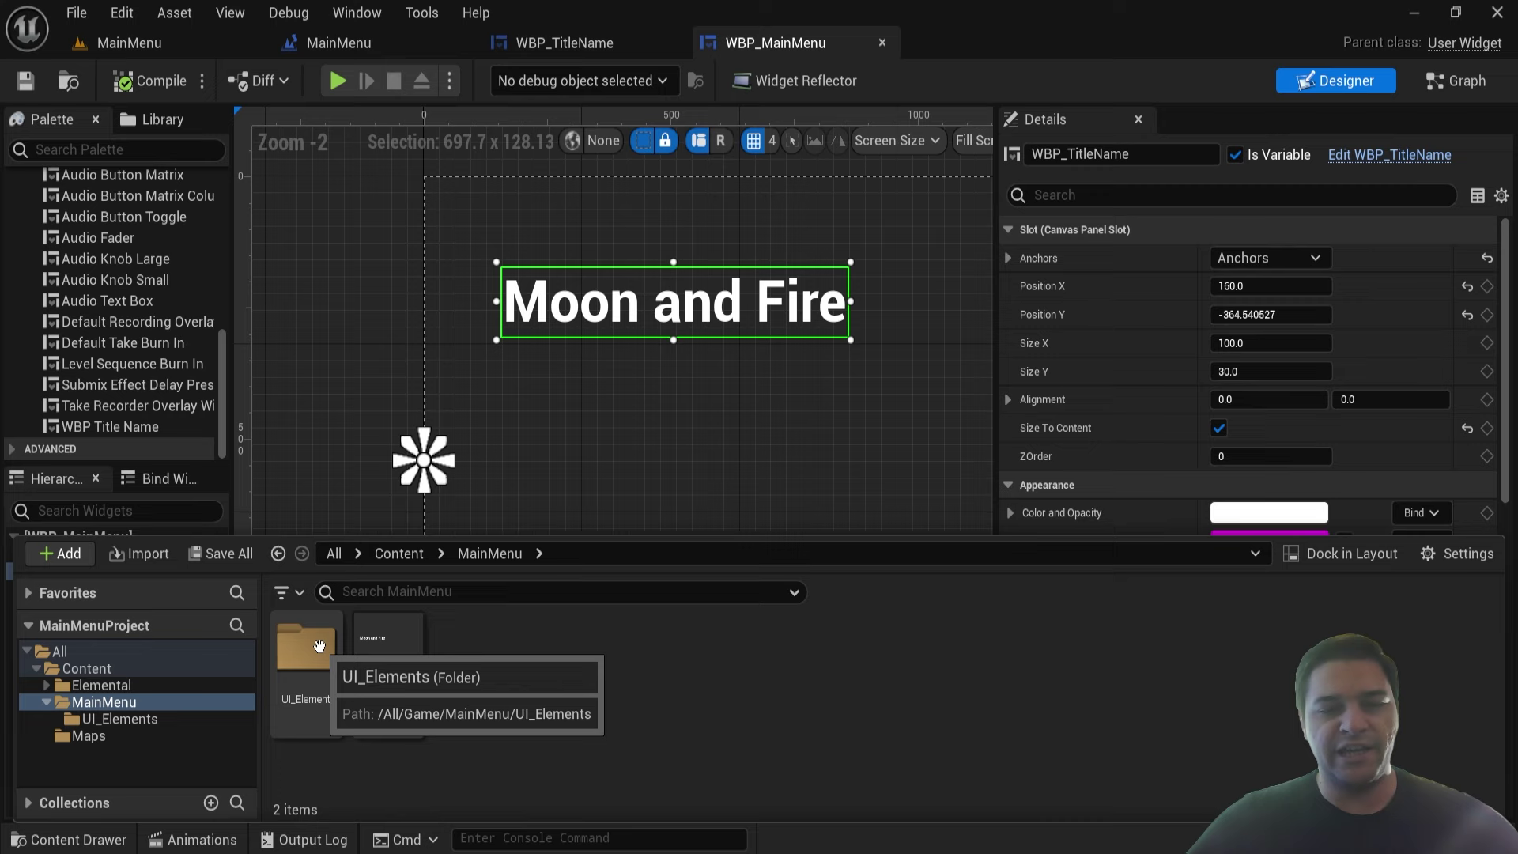
pyautogui.doubleClick(309, 668)
# - Create a User Widget blueprint named WBP_Buttons
pyautogui.rightClick(392, 657)
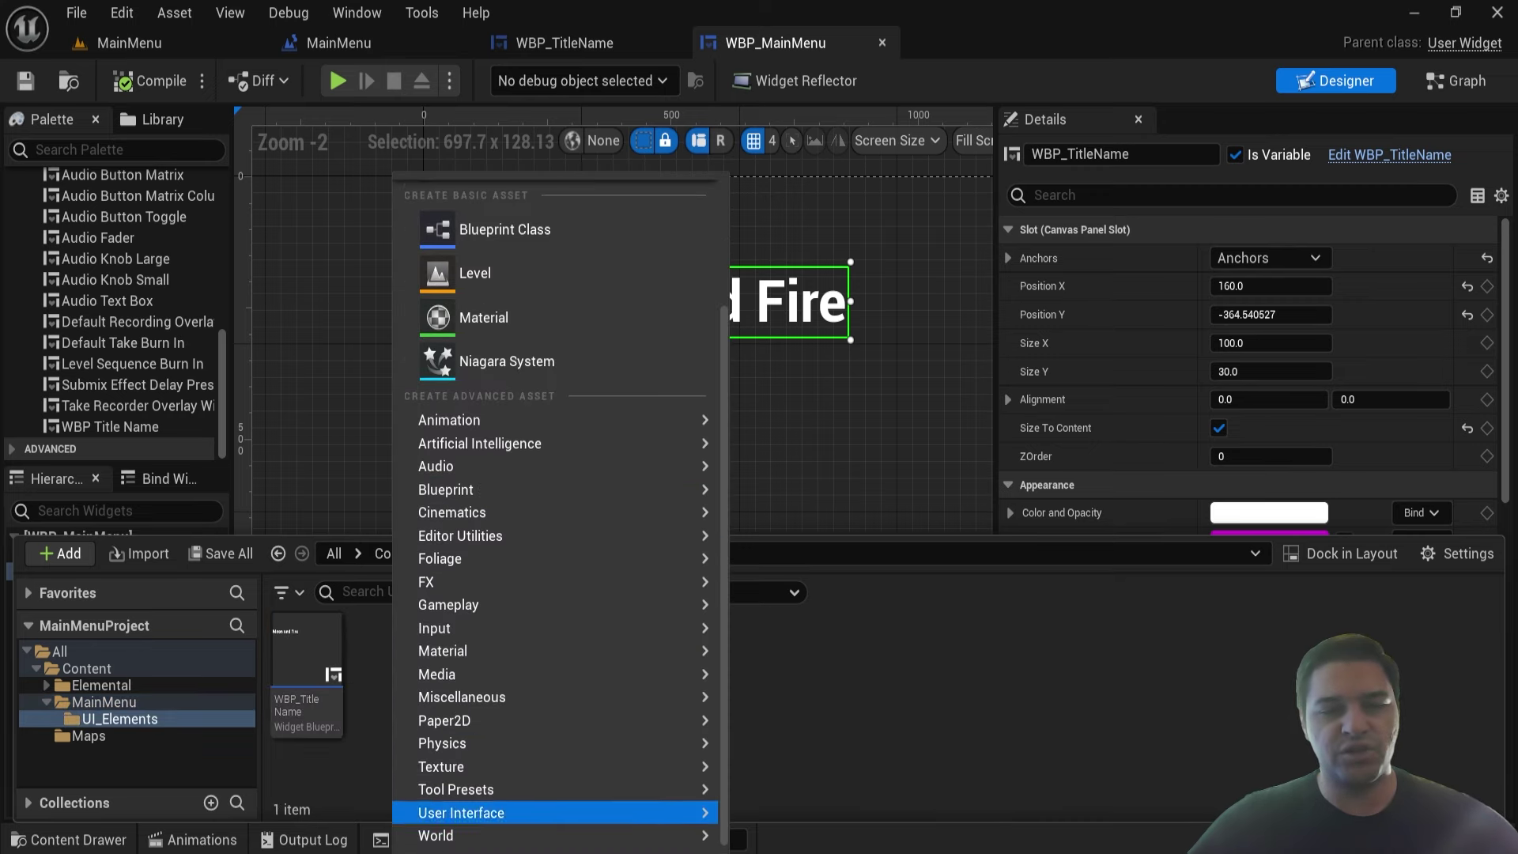
pyautogui.moveTo(672, 813)
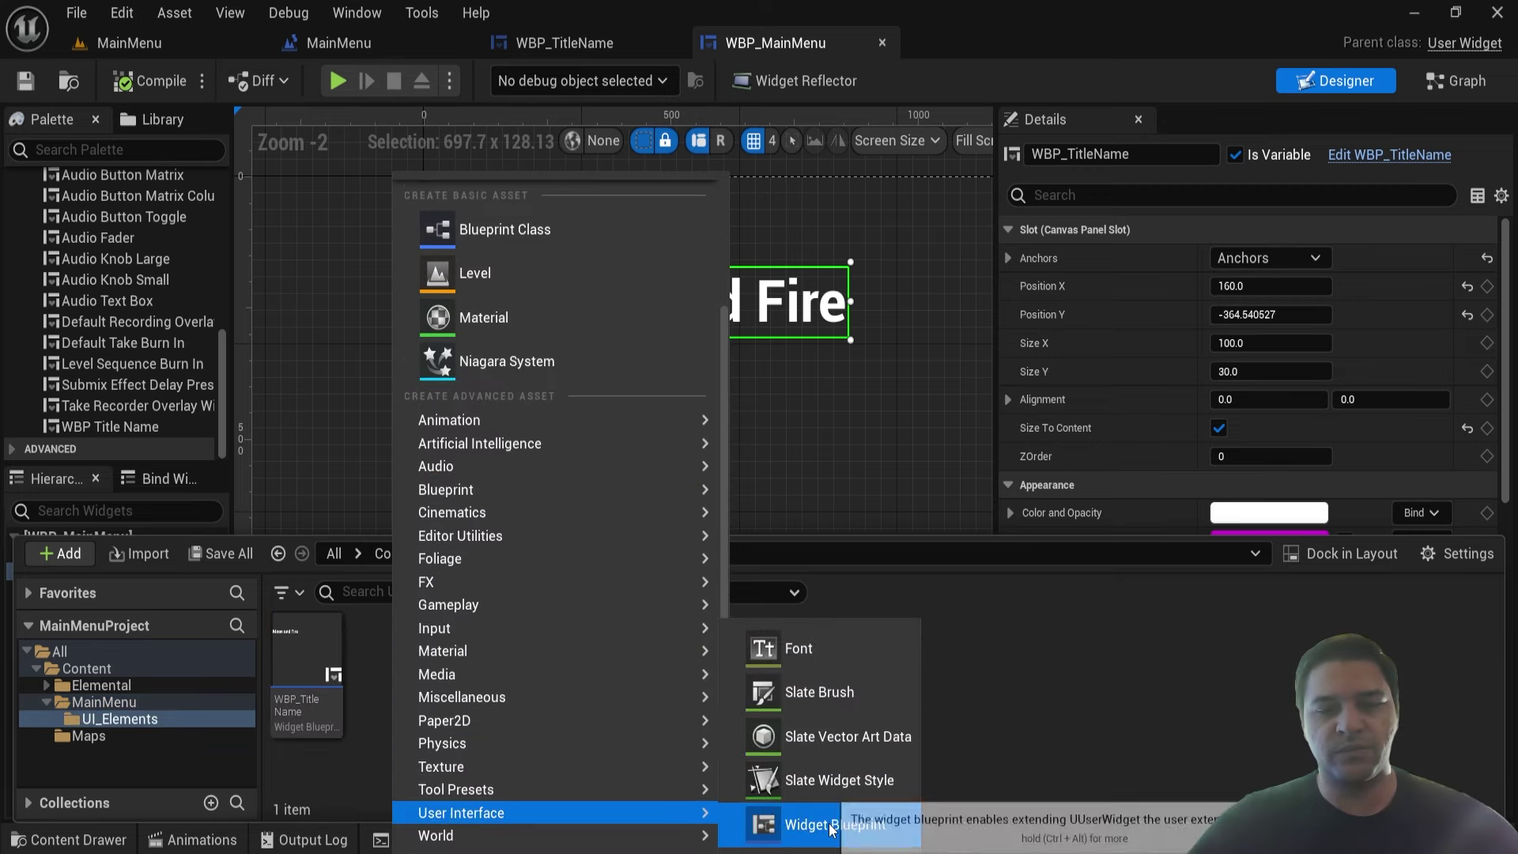
pyautogui.click(773, 825)
pyautogui.click(569, 288)
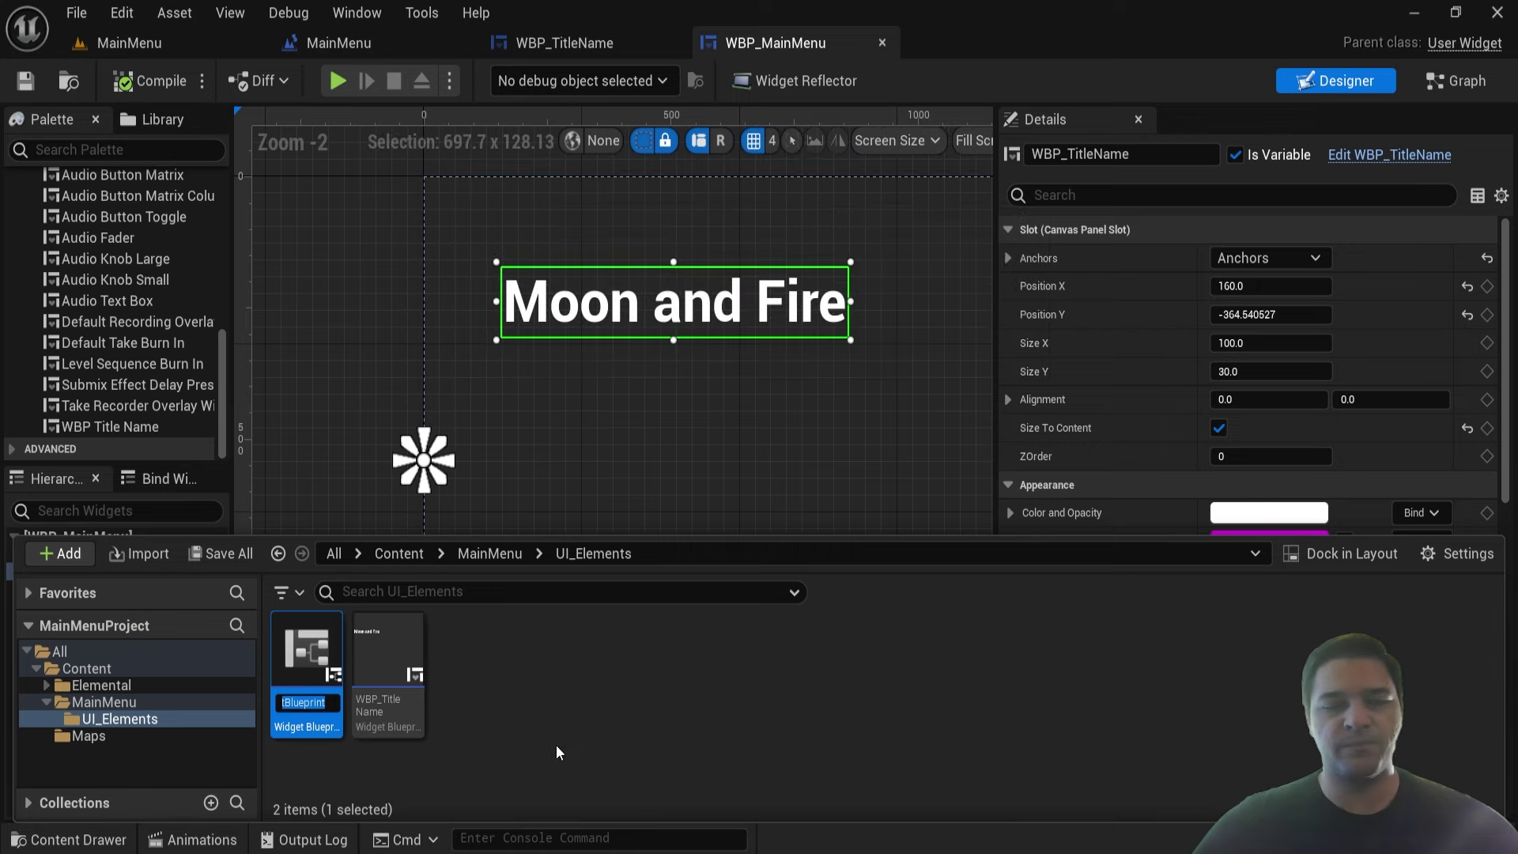
pyautogui.write('WBP_')
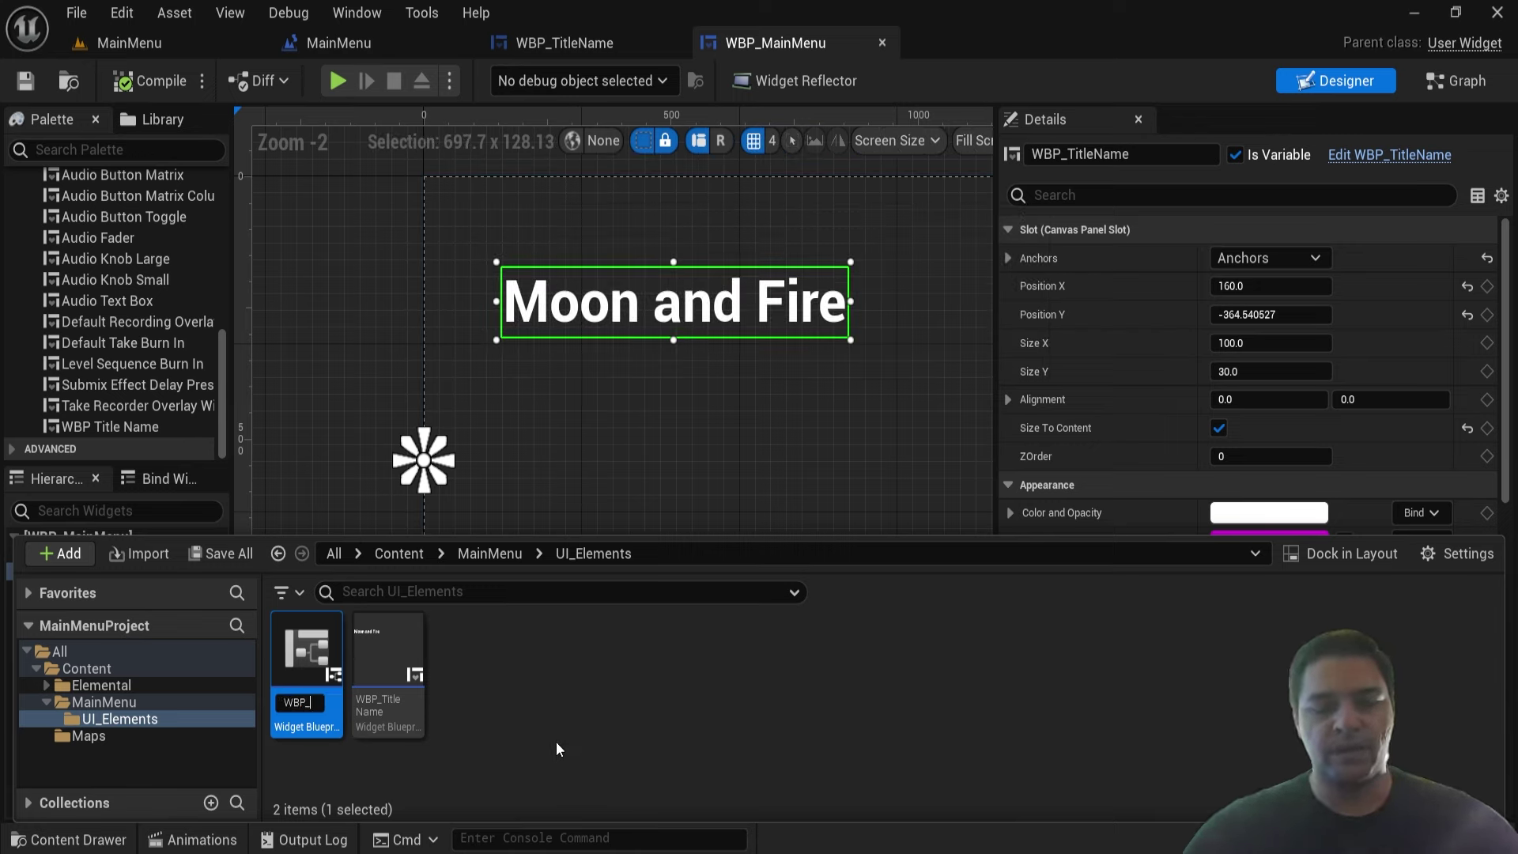
pyautogui.write('Buttons')
pyautogui.press('Return')
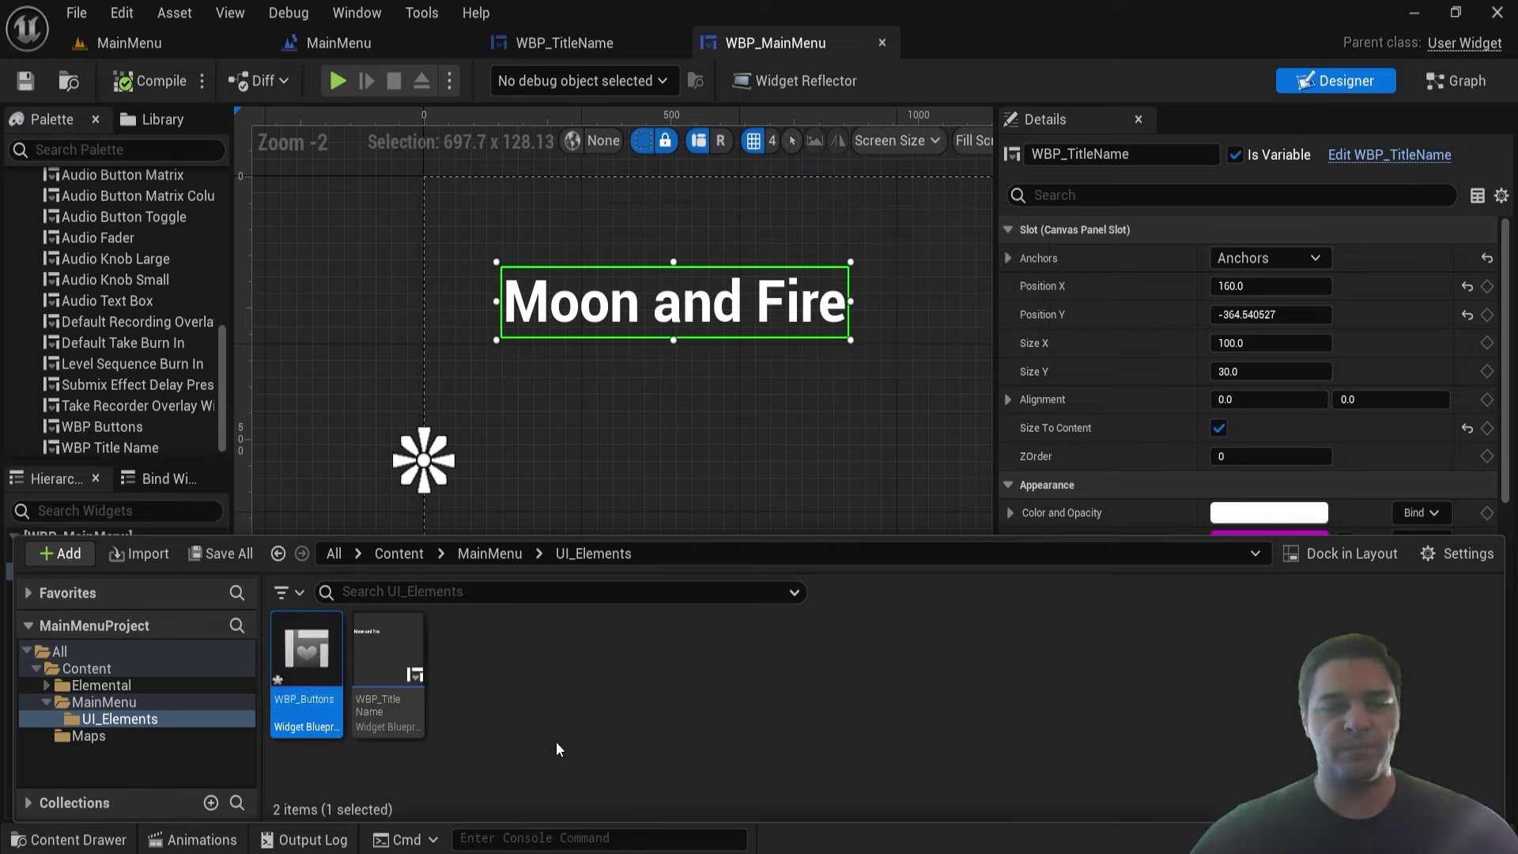
# - Open WBP_Buttons in the widget designer and widen the design canvas
pyautogui.click(557, 741)
pyautogui.doubleClick(335, 663)
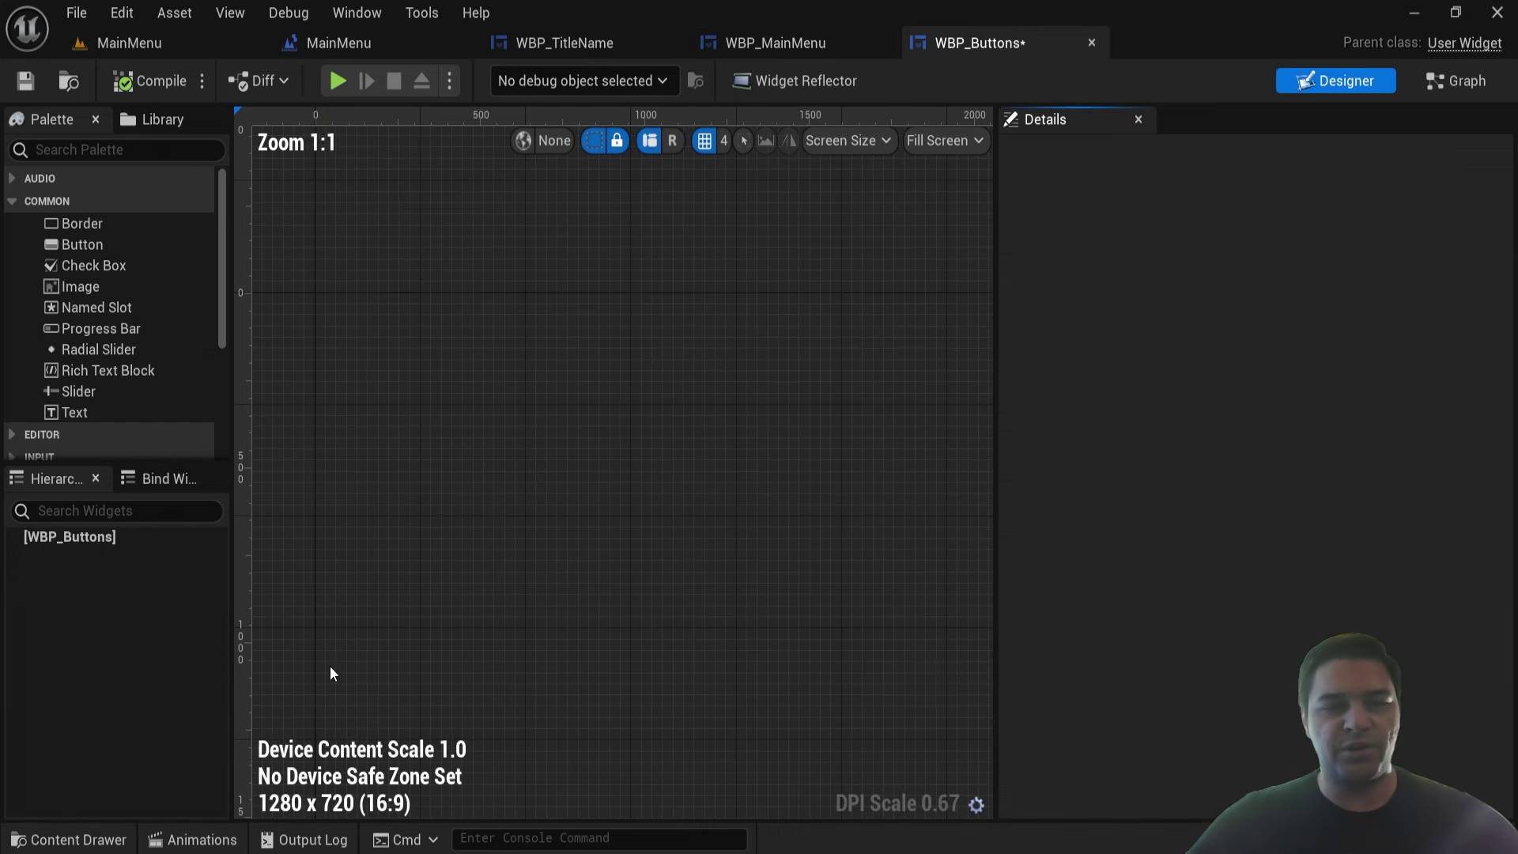
pyautogui.scroll(-4, 746, 454)
pyautogui.scroll(-5, 909, 467)
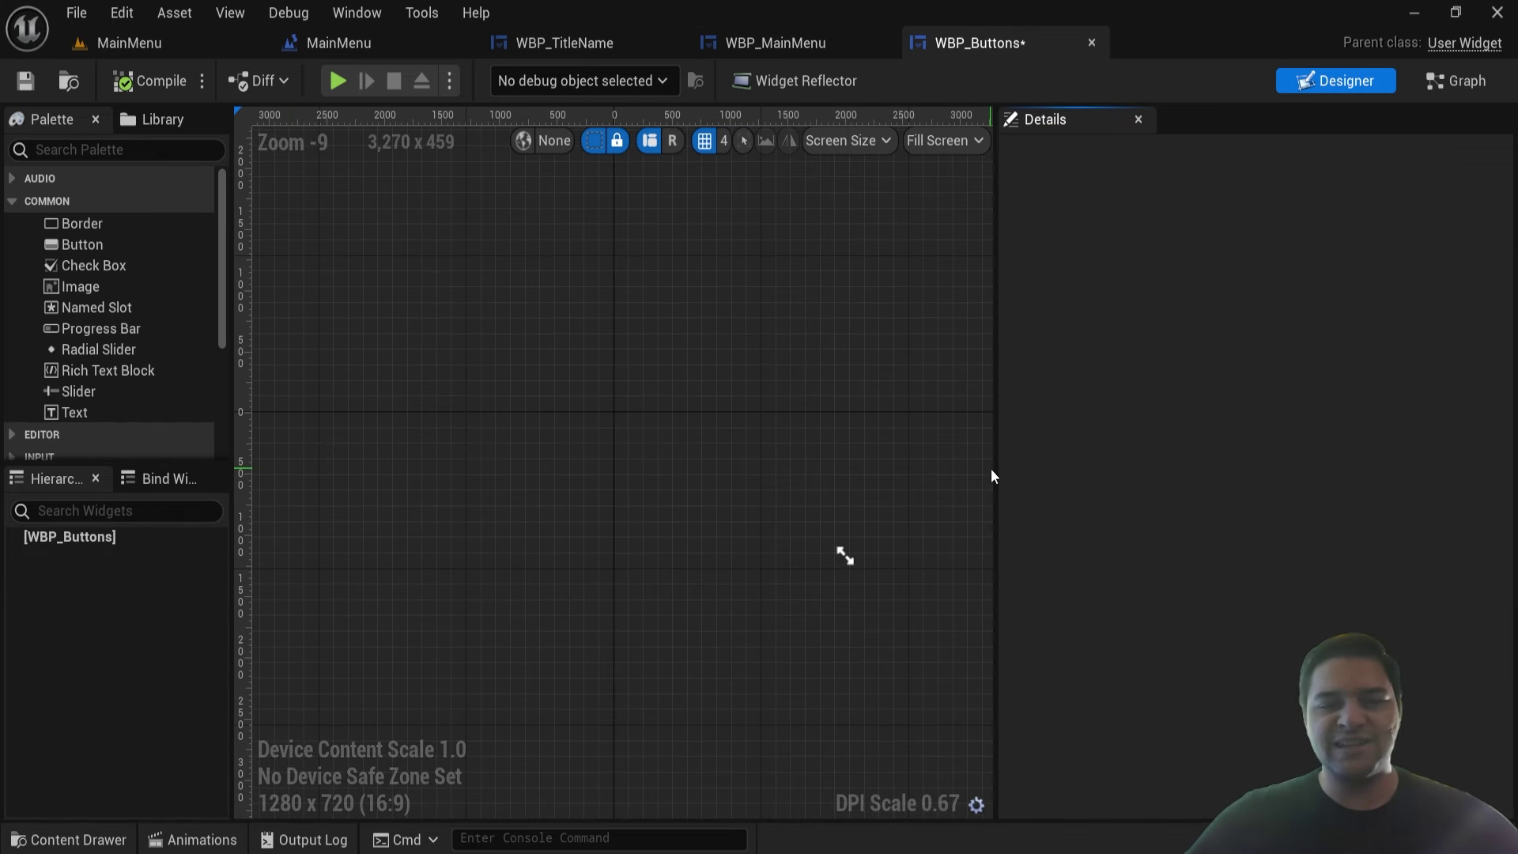
pyautogui.moveTo(995, 470); pyautogui.dragTo(1139, 466)
pyautogui.click(751, 43)
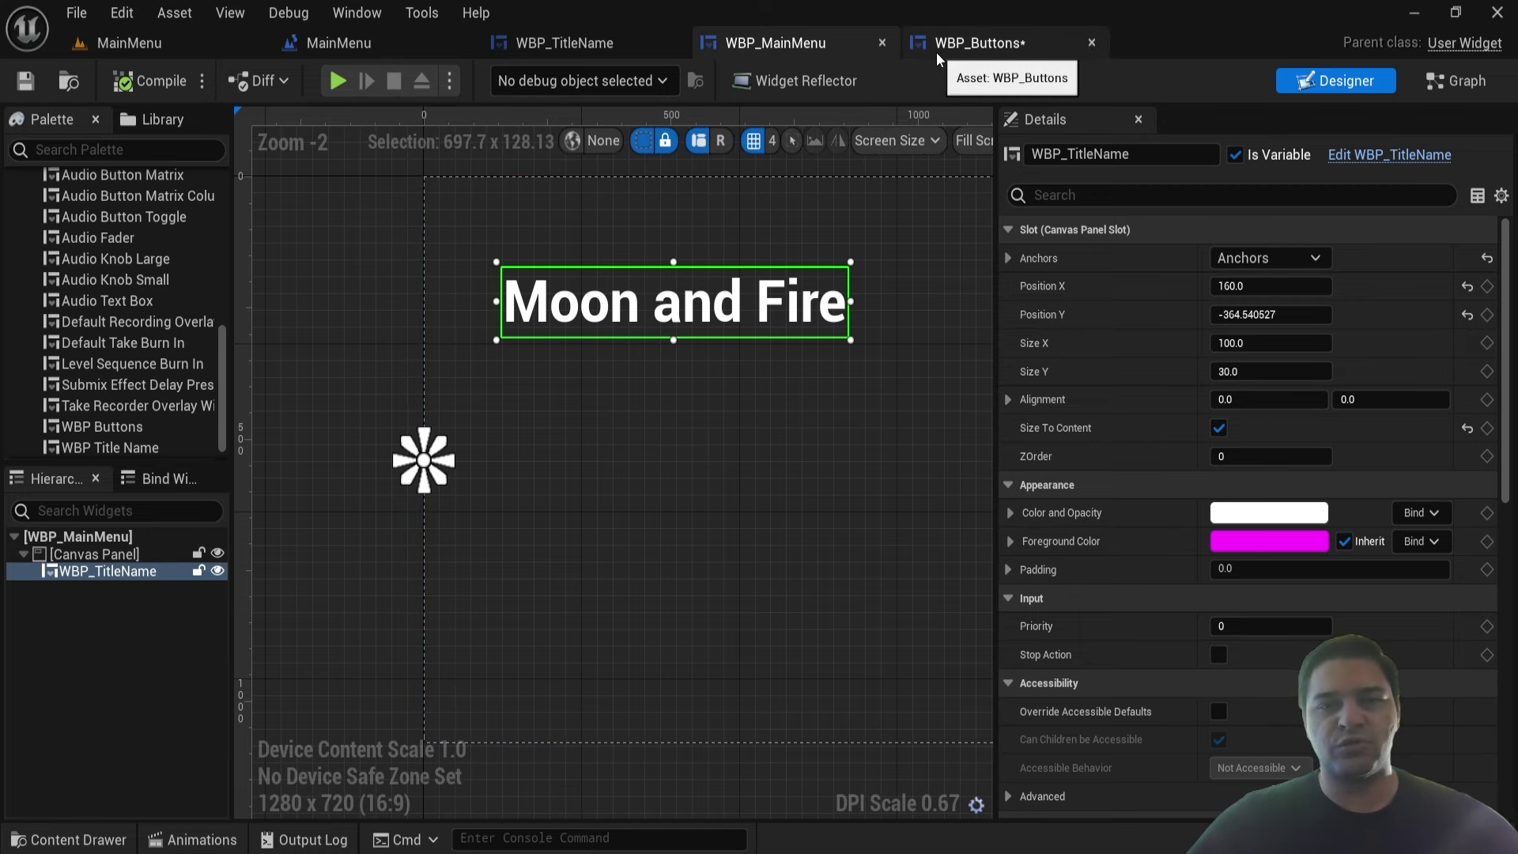
pyautogui.click(954, 43)
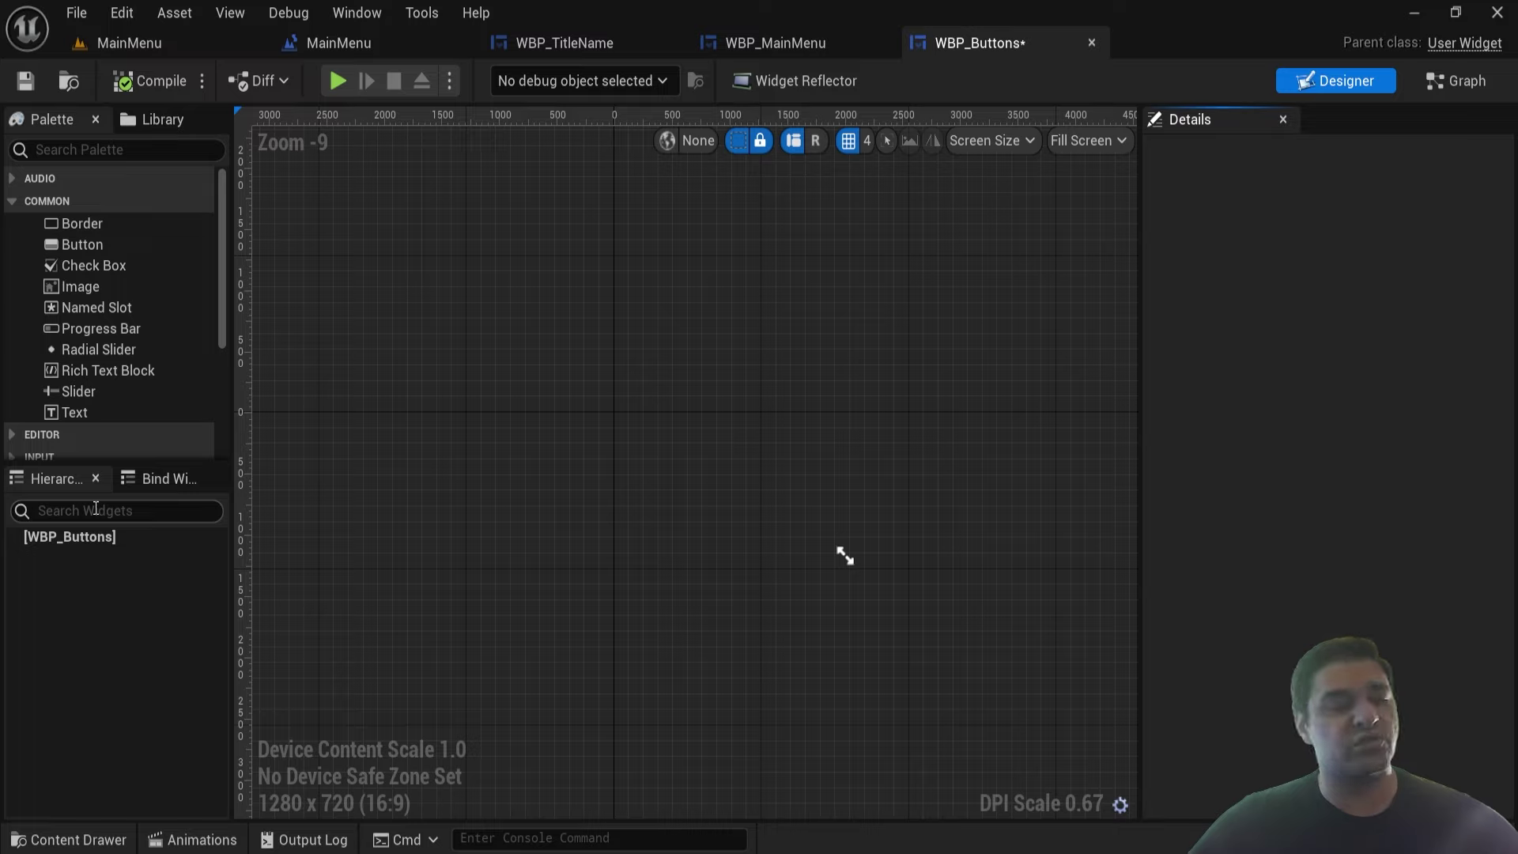
pyautogui.click(96, 509)
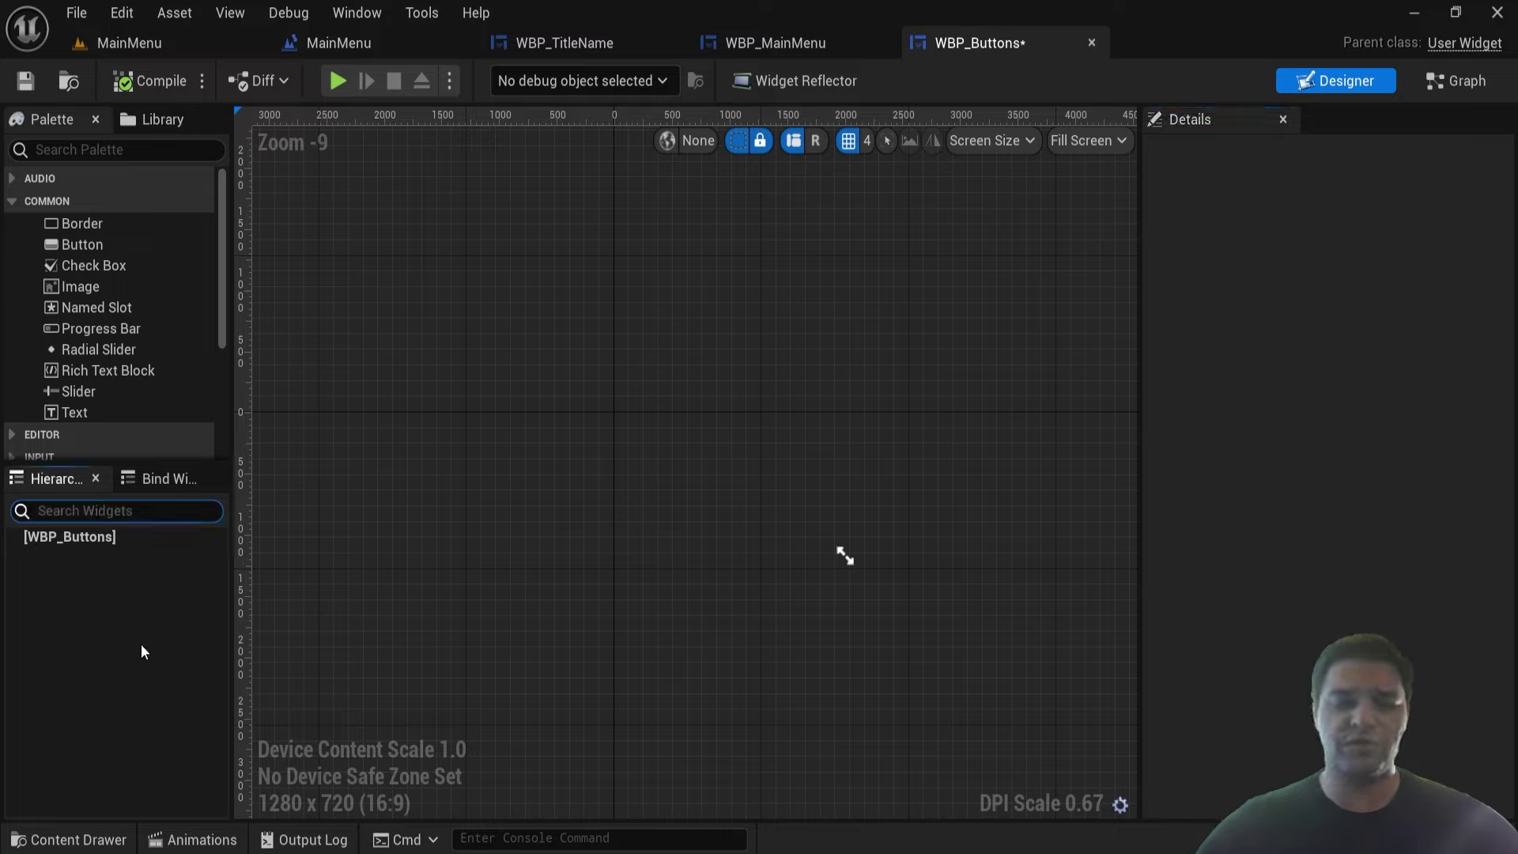
# - Add a Wrap Box to WBP_Buttons' hierarchy
pyautogui.click(121, 150)
pyautogui.write('W')
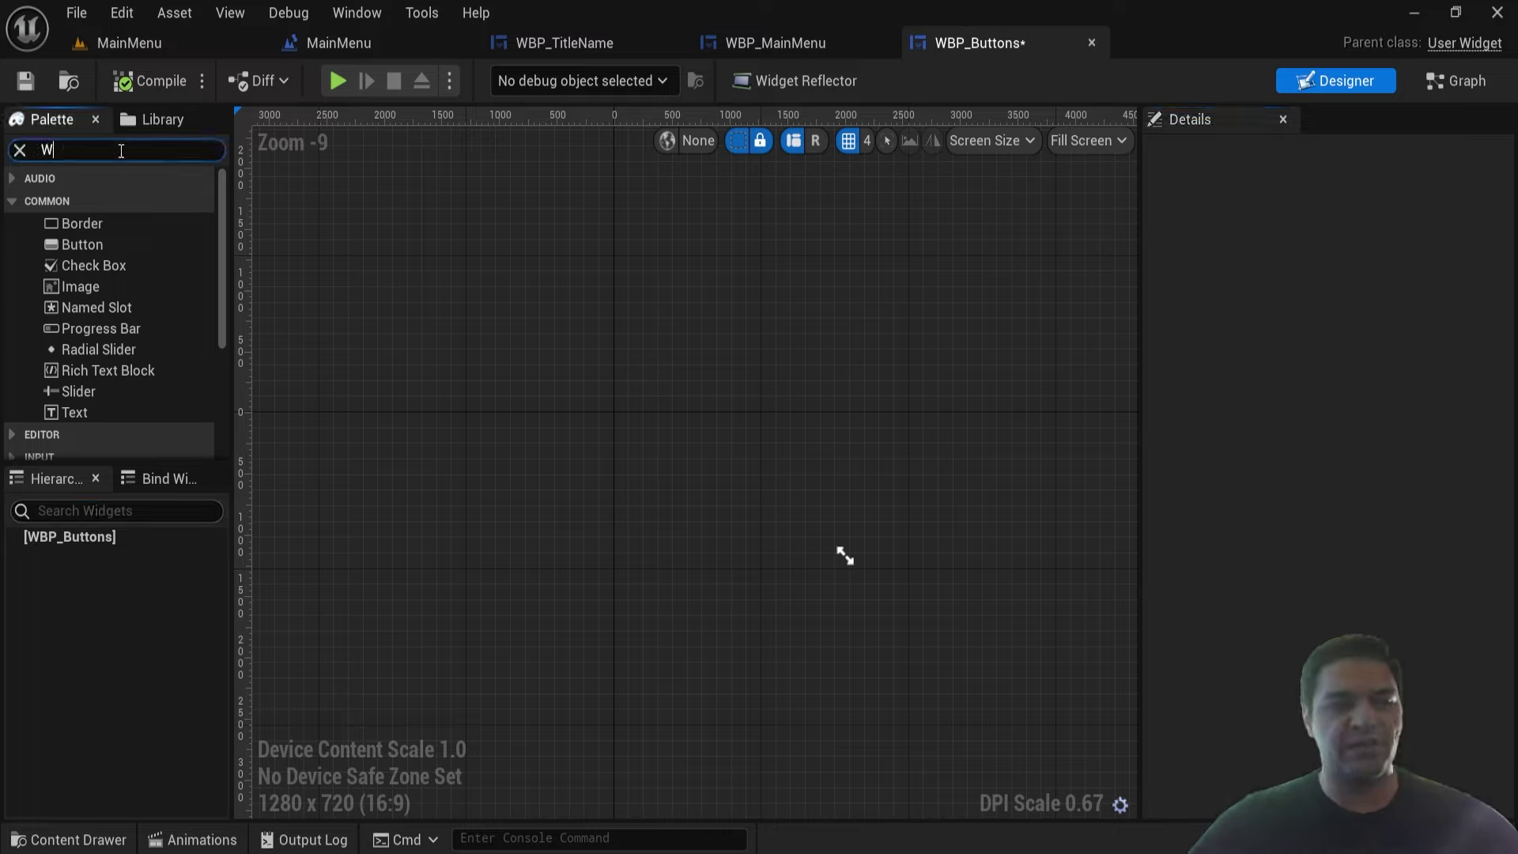
pyautogui.write('rap')
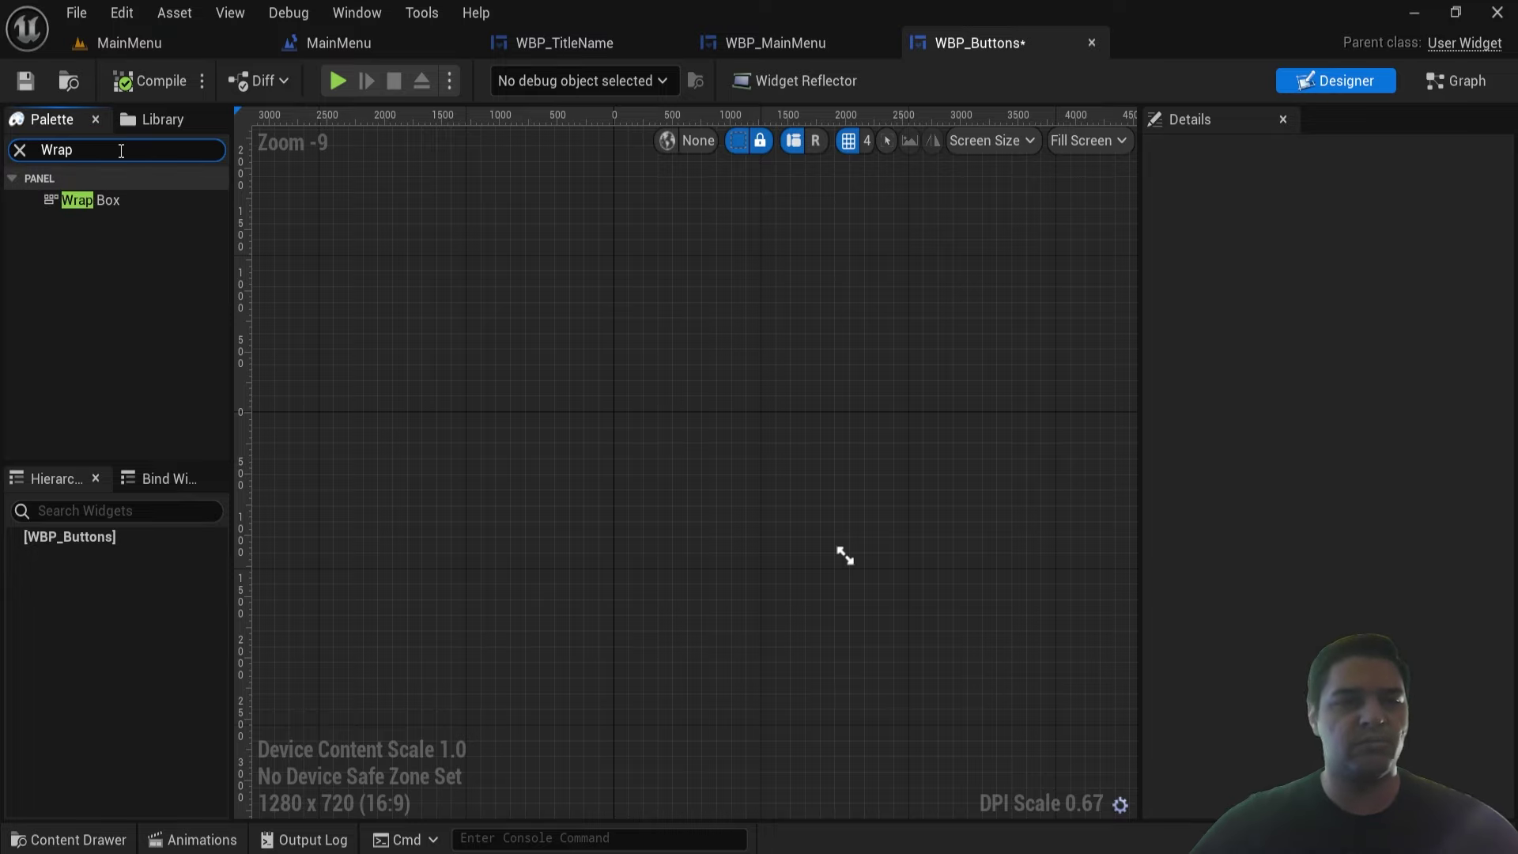
pyautogui.moveTo(109, 202); pyautogui.dragTo(108, 542)
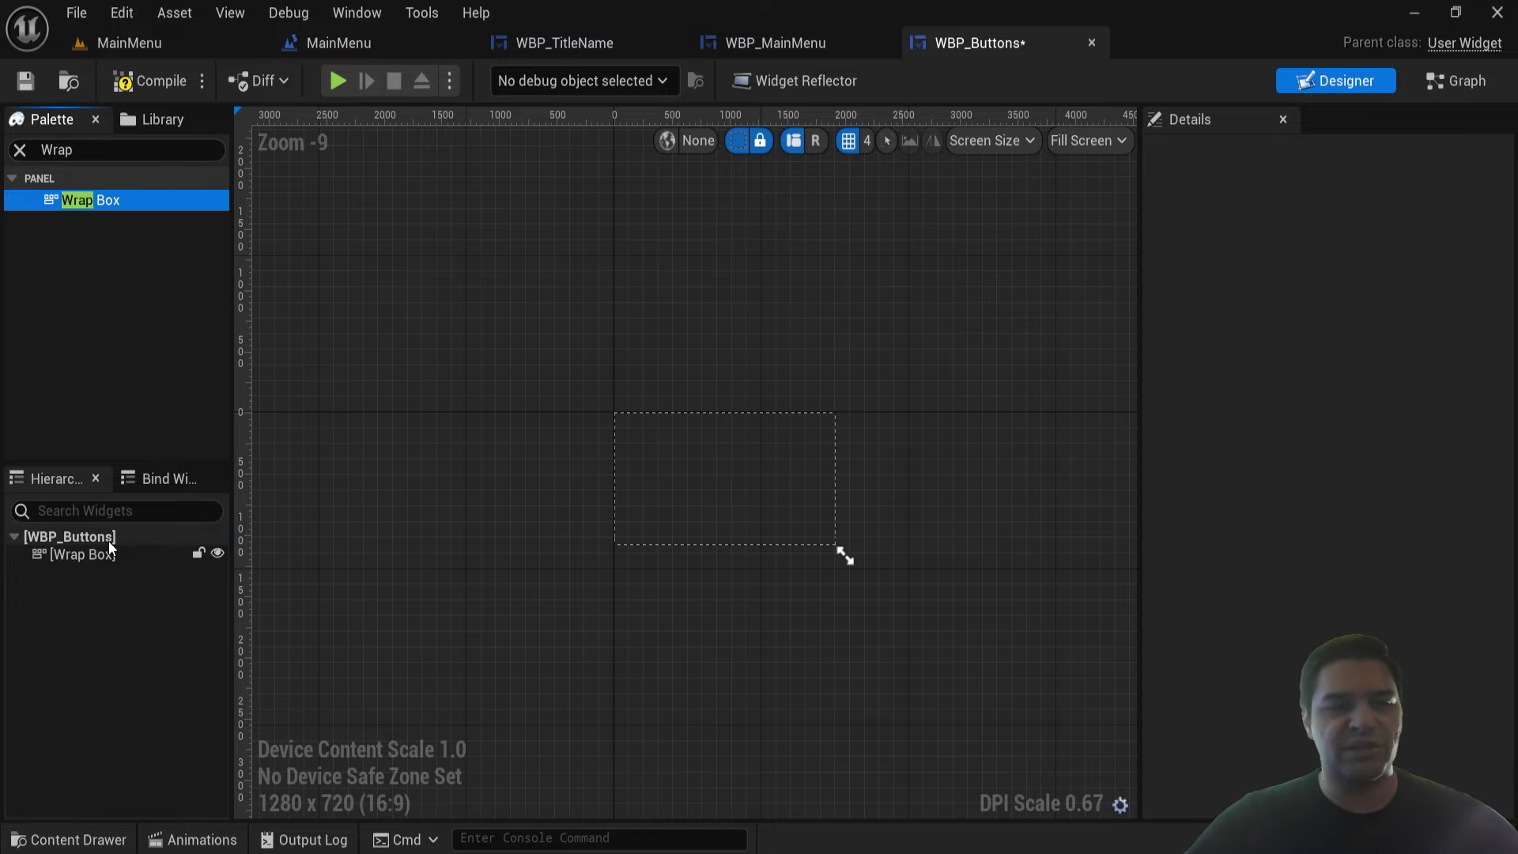
pyautogui.click(112, 555)
pyautogui.scroll(3, 657, 463)
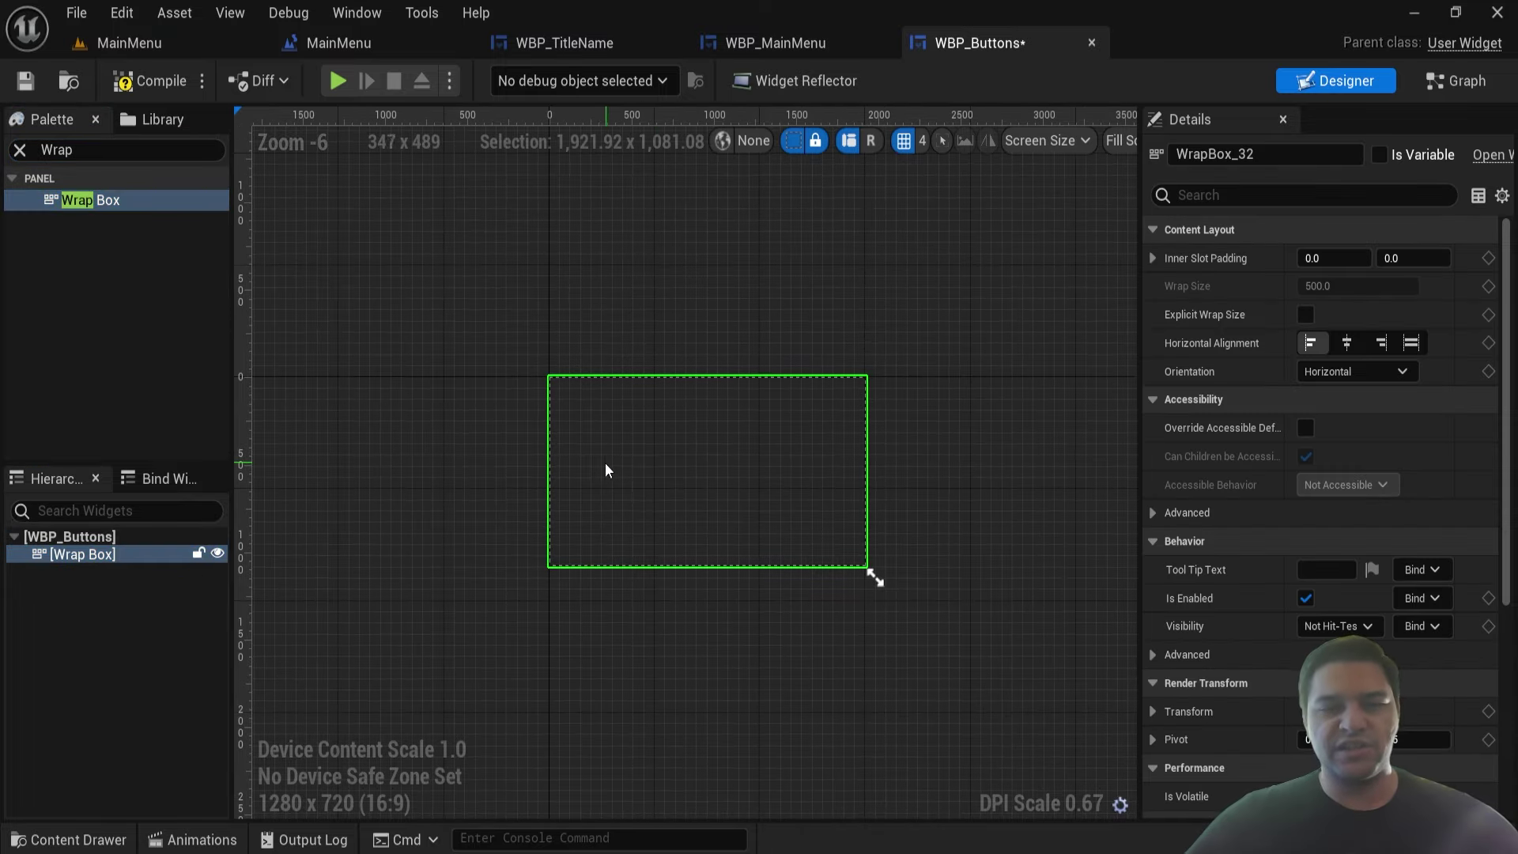
pyautogui.scroll(1, 604, 463)
# - Nest a Button inside the Wrap Box and a Text Block inside the Button
pyautogui.click(70, 158)
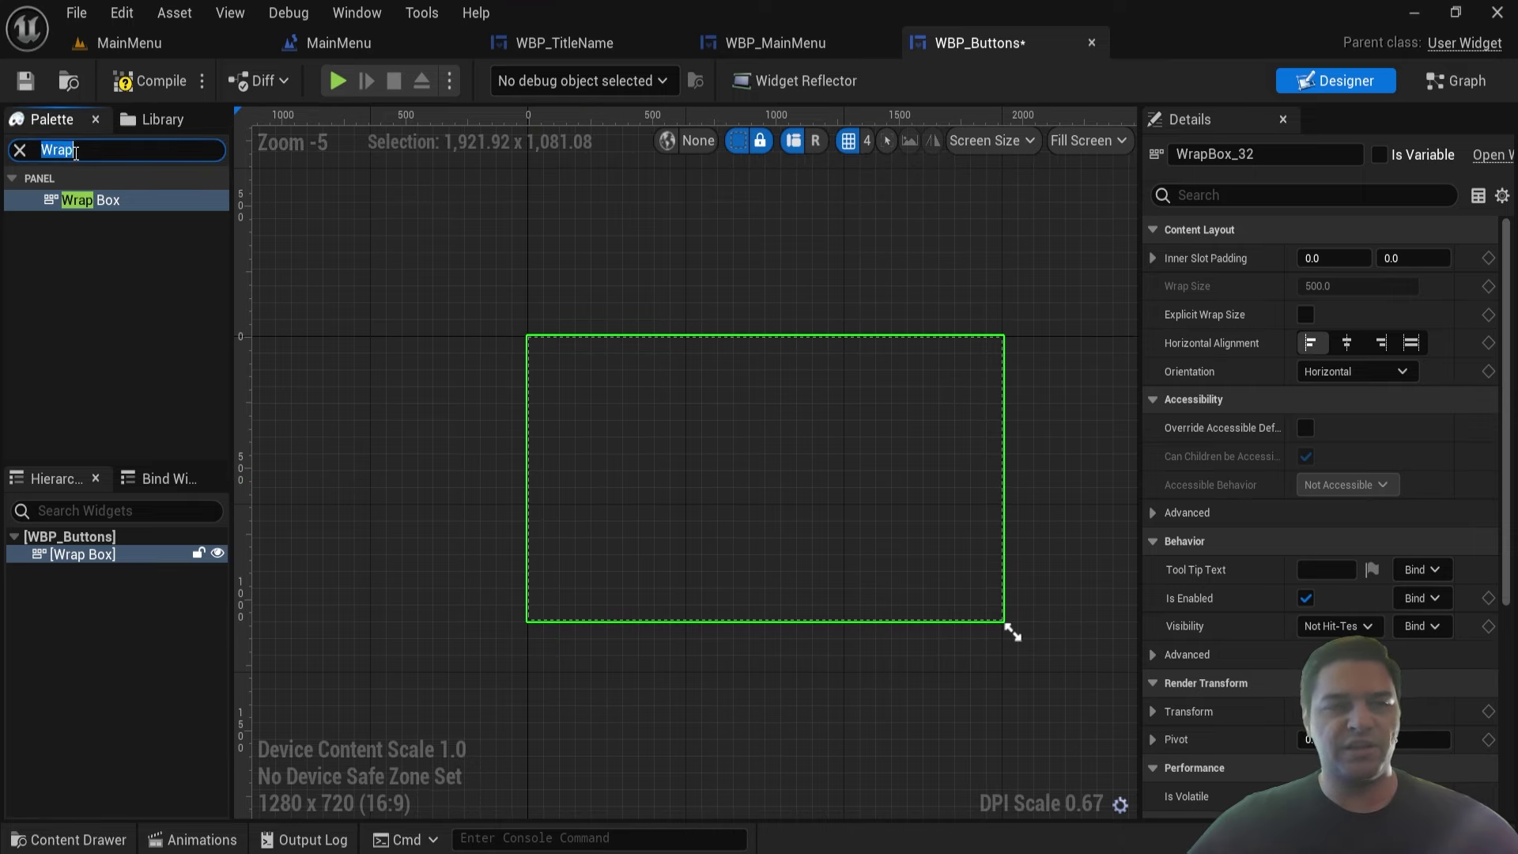
pyautogui.write('Butto')
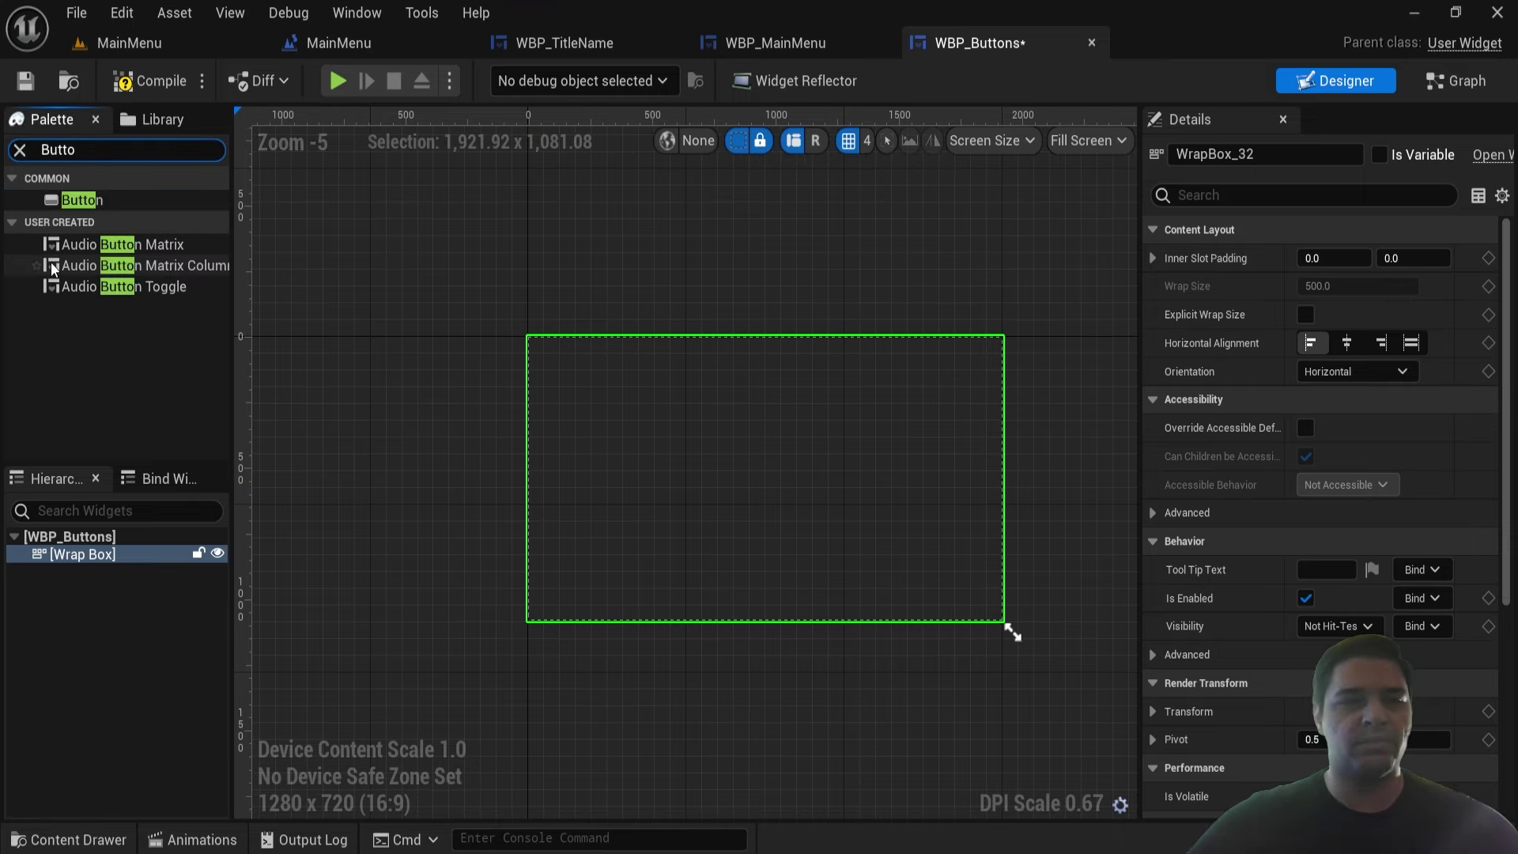
pyautogui.moveTo(93, 196); pyautogui.dragTo(79, 553)
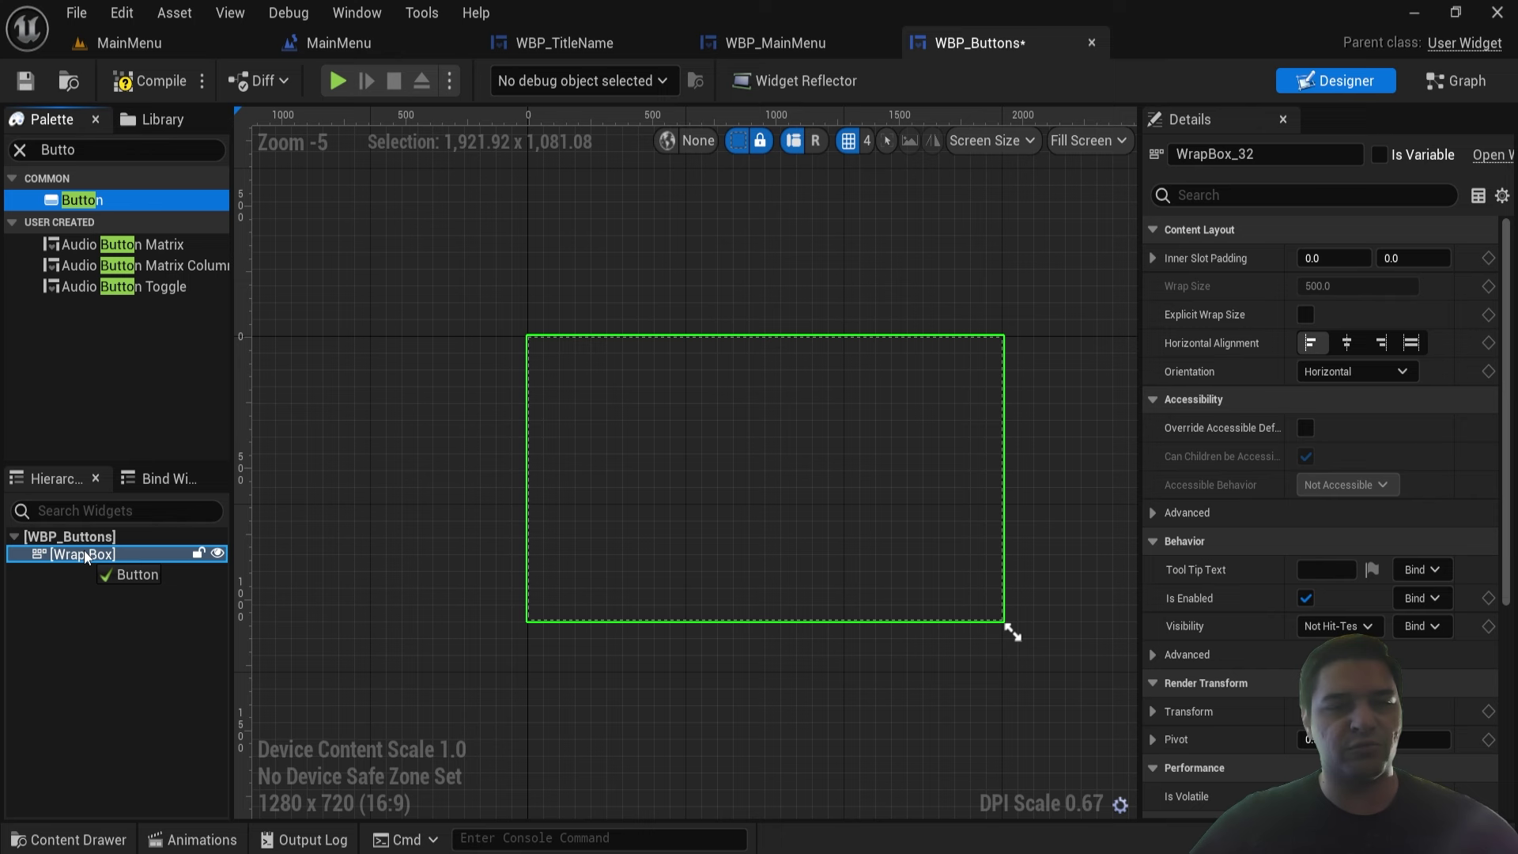
pyautogui.click(89, 142)
pyautogui.write('Text')
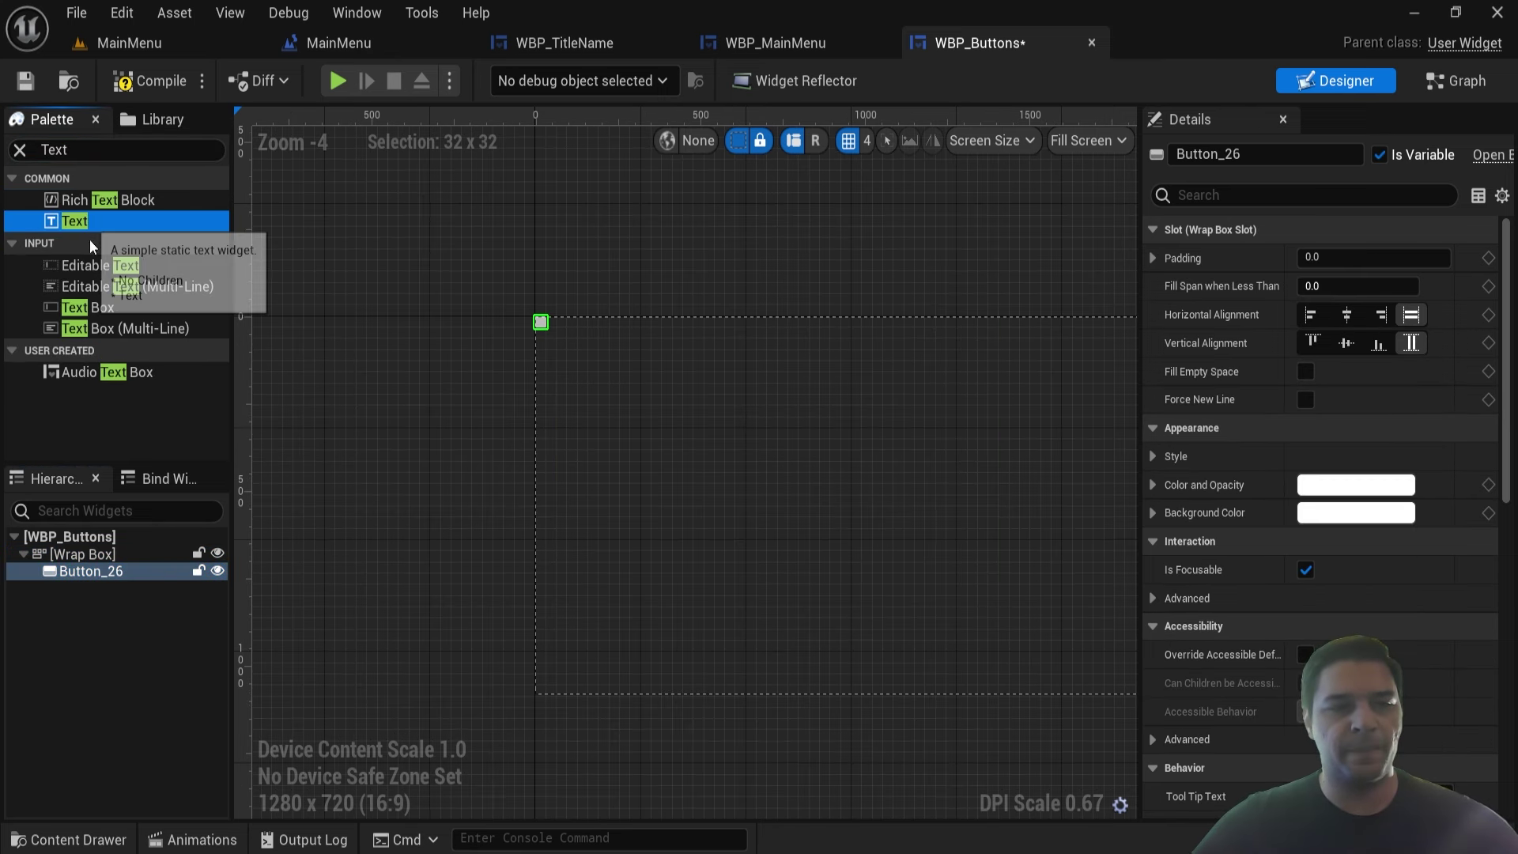
pyautogui.moveTo(88, 222)
pyautogui.mouseDown()
pyautogui.moveTo(97, 585)
pyautogui.moveTo(96, 570)
pyautogui.mouseUp()
pyautogui.scroll(8, 514, 331)
pyautogui.scroll(-2, 552, 329)
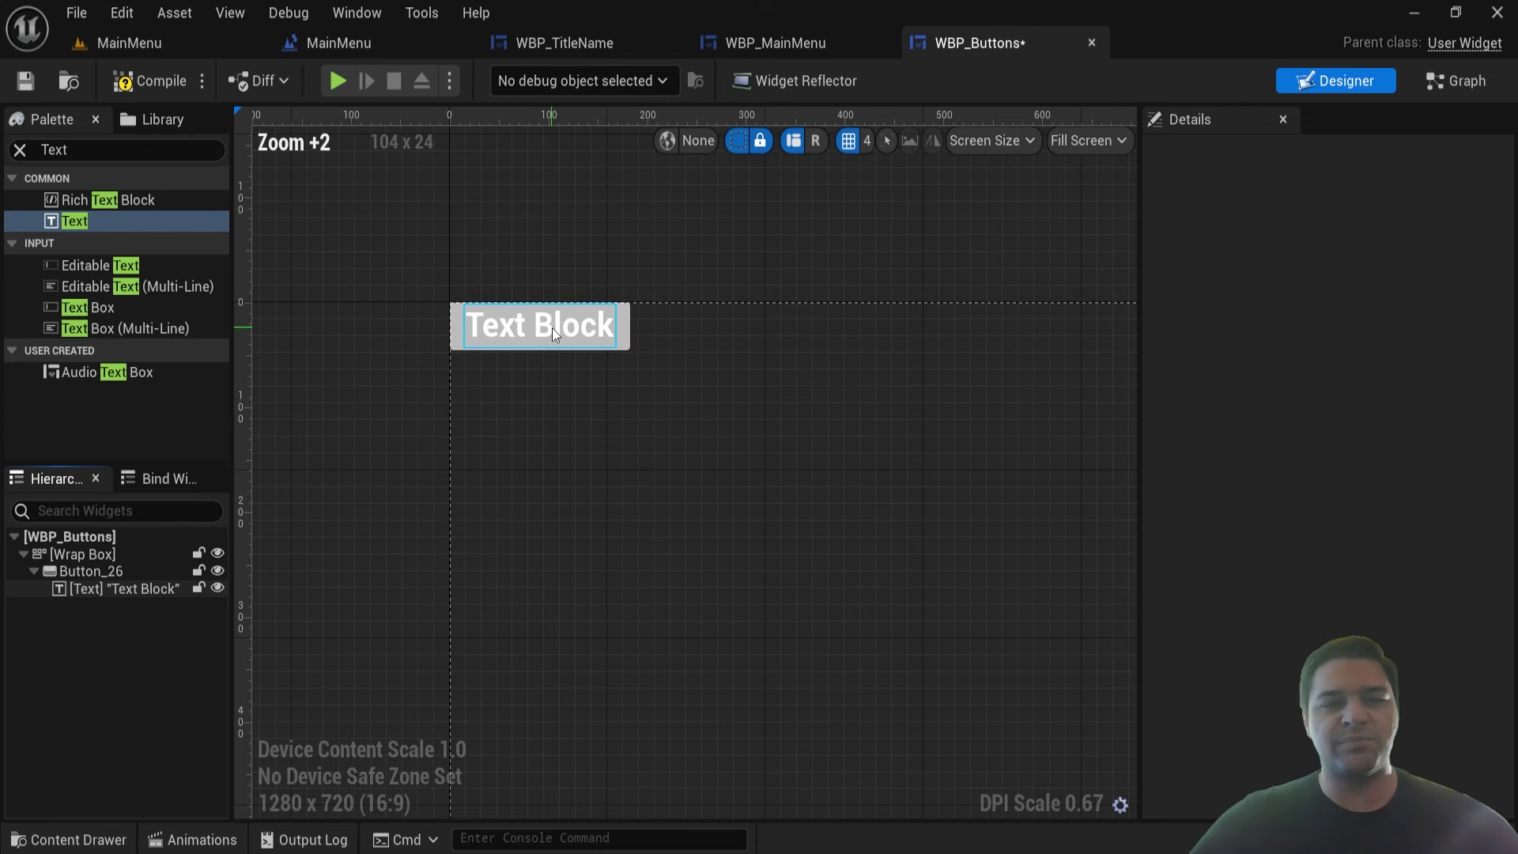
pyautogui.scroll(-2, 542, 347)
pyautogui.scroll(1, 542, 348)
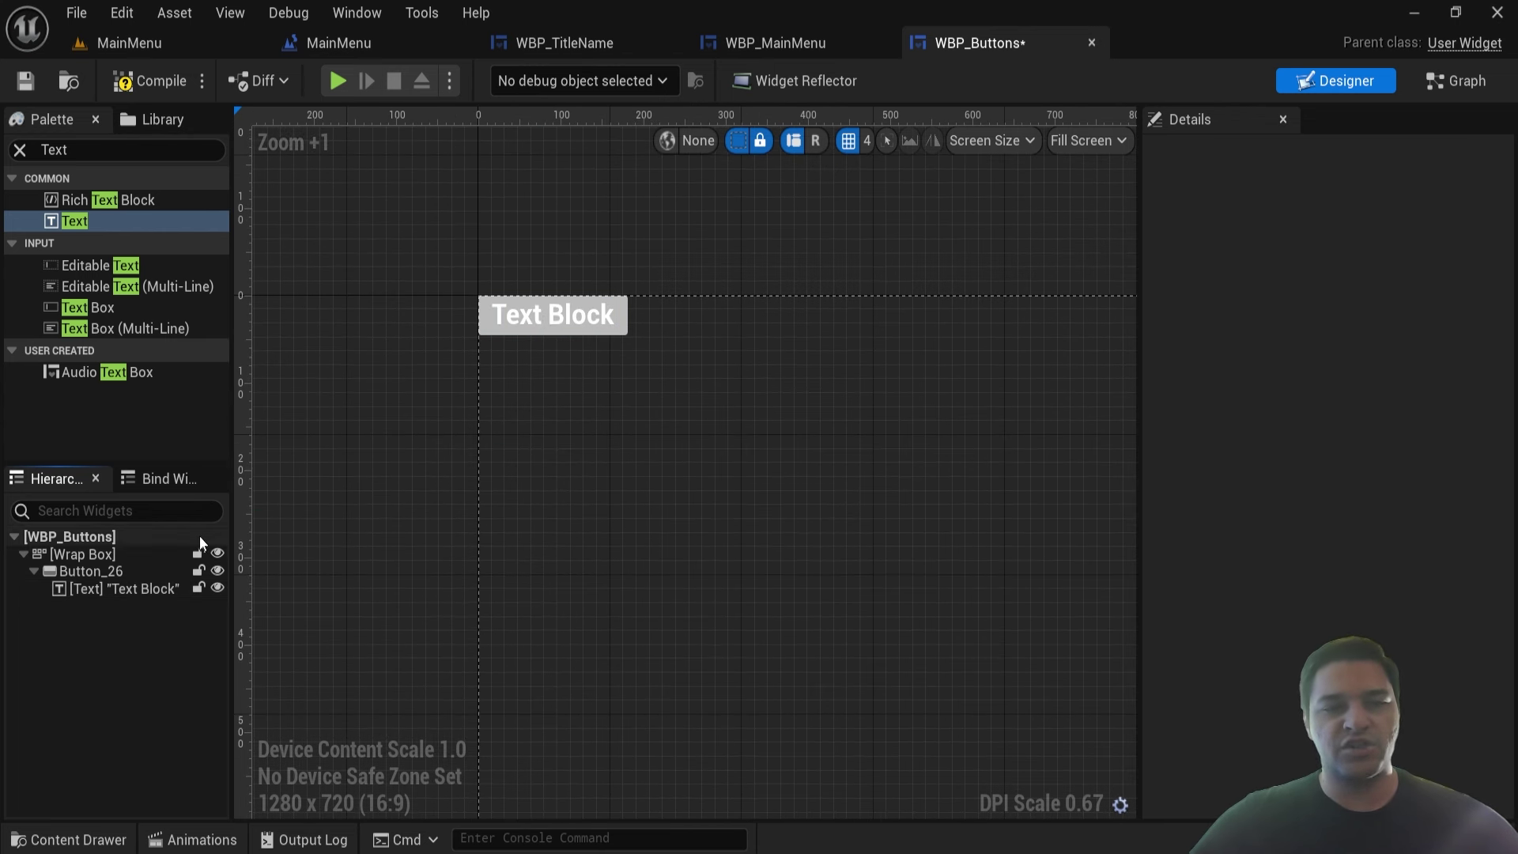
pyautogui.click(110, 555)
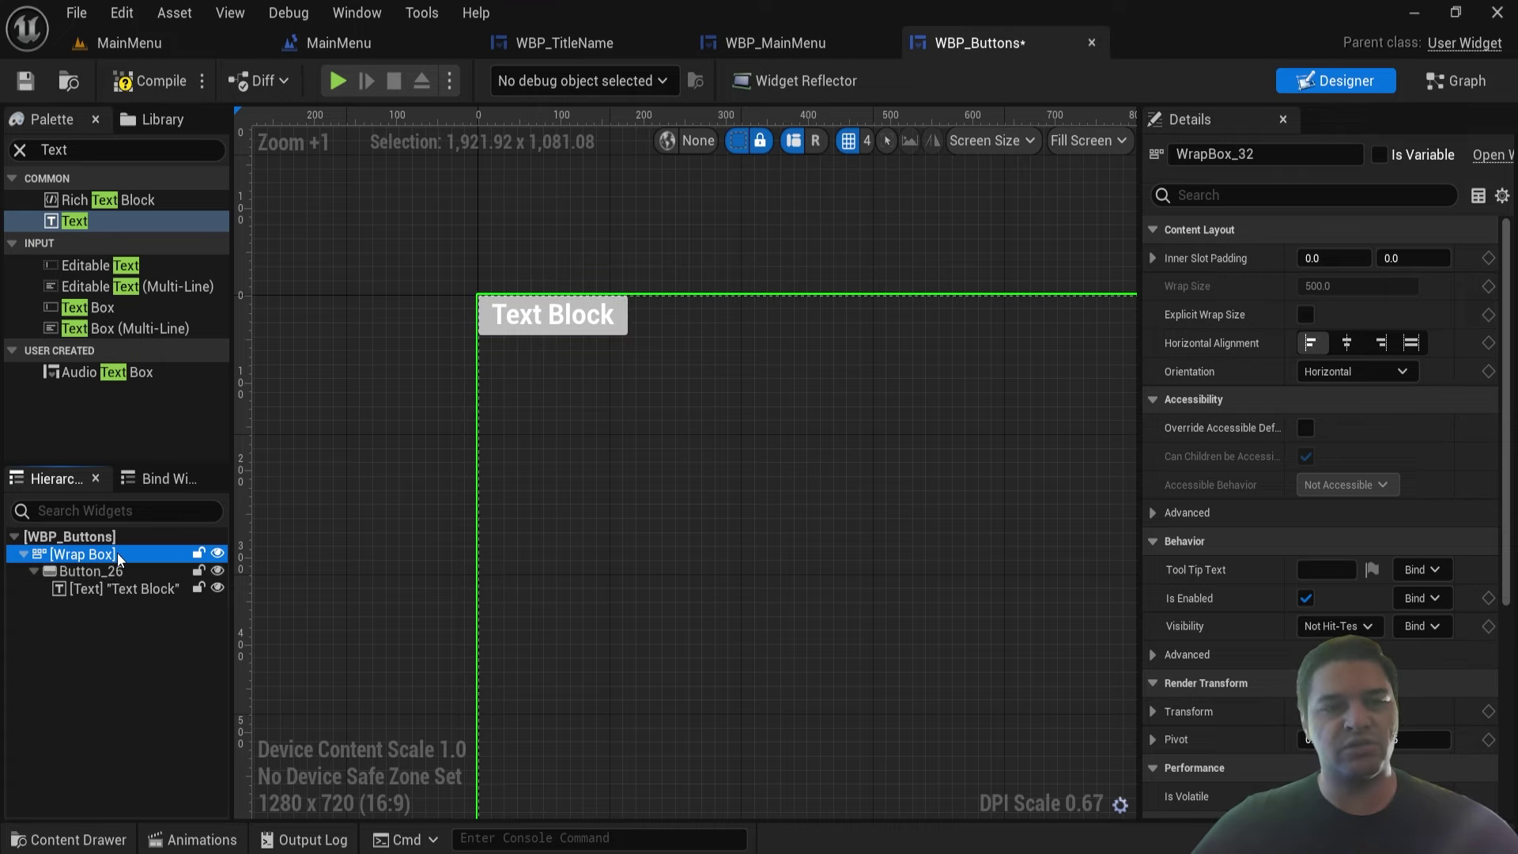
pyautogui.click(552, 319)
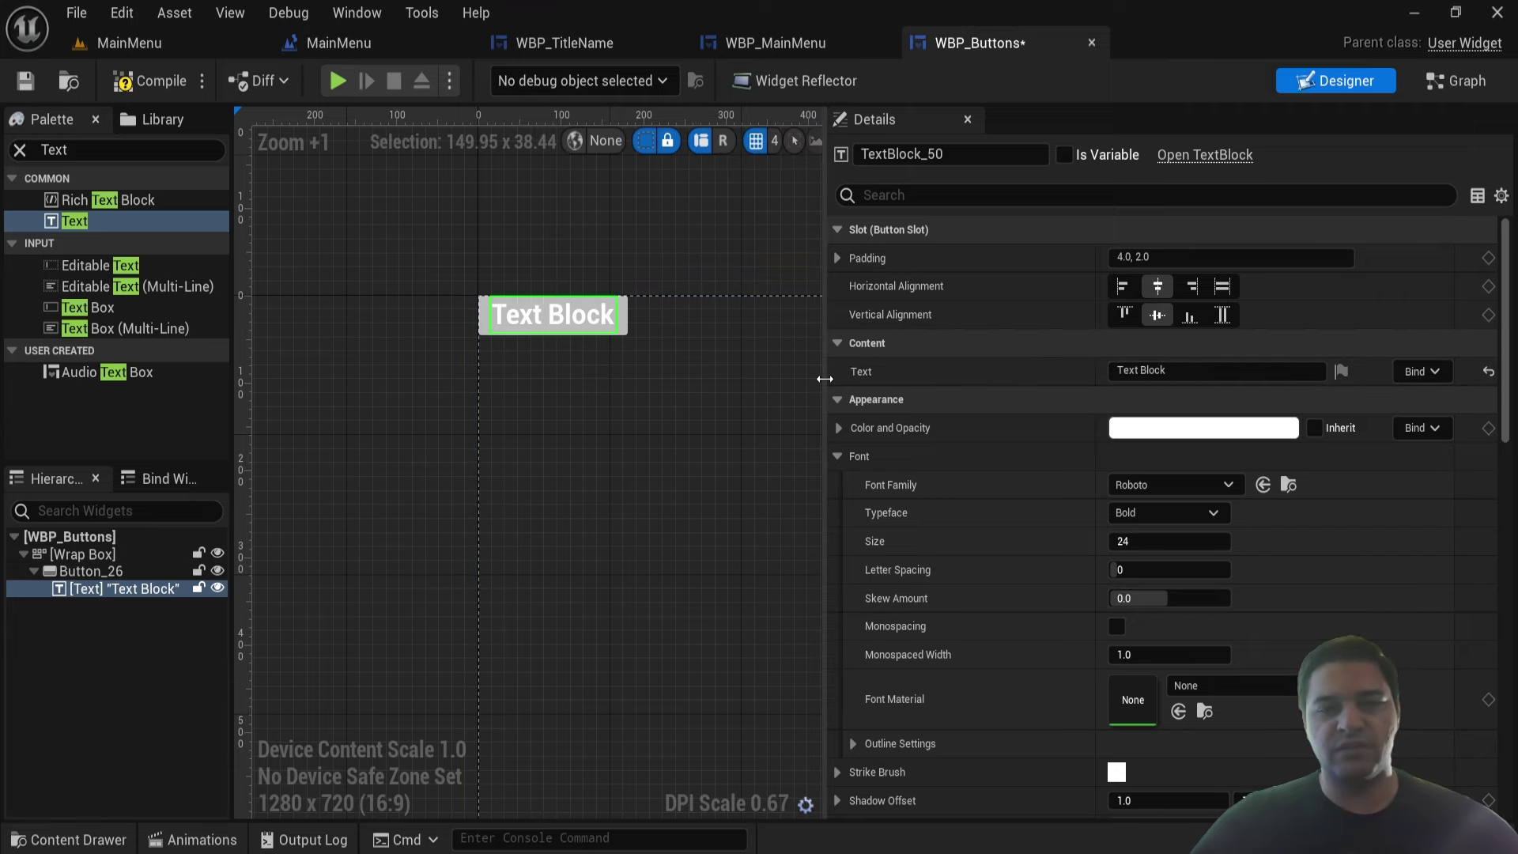
# - Change the button's Text Block label from 'Text Block' to 'Continue'
pyautogui.moveTo(826, 383); pyautogui.dragTo(960, 384)
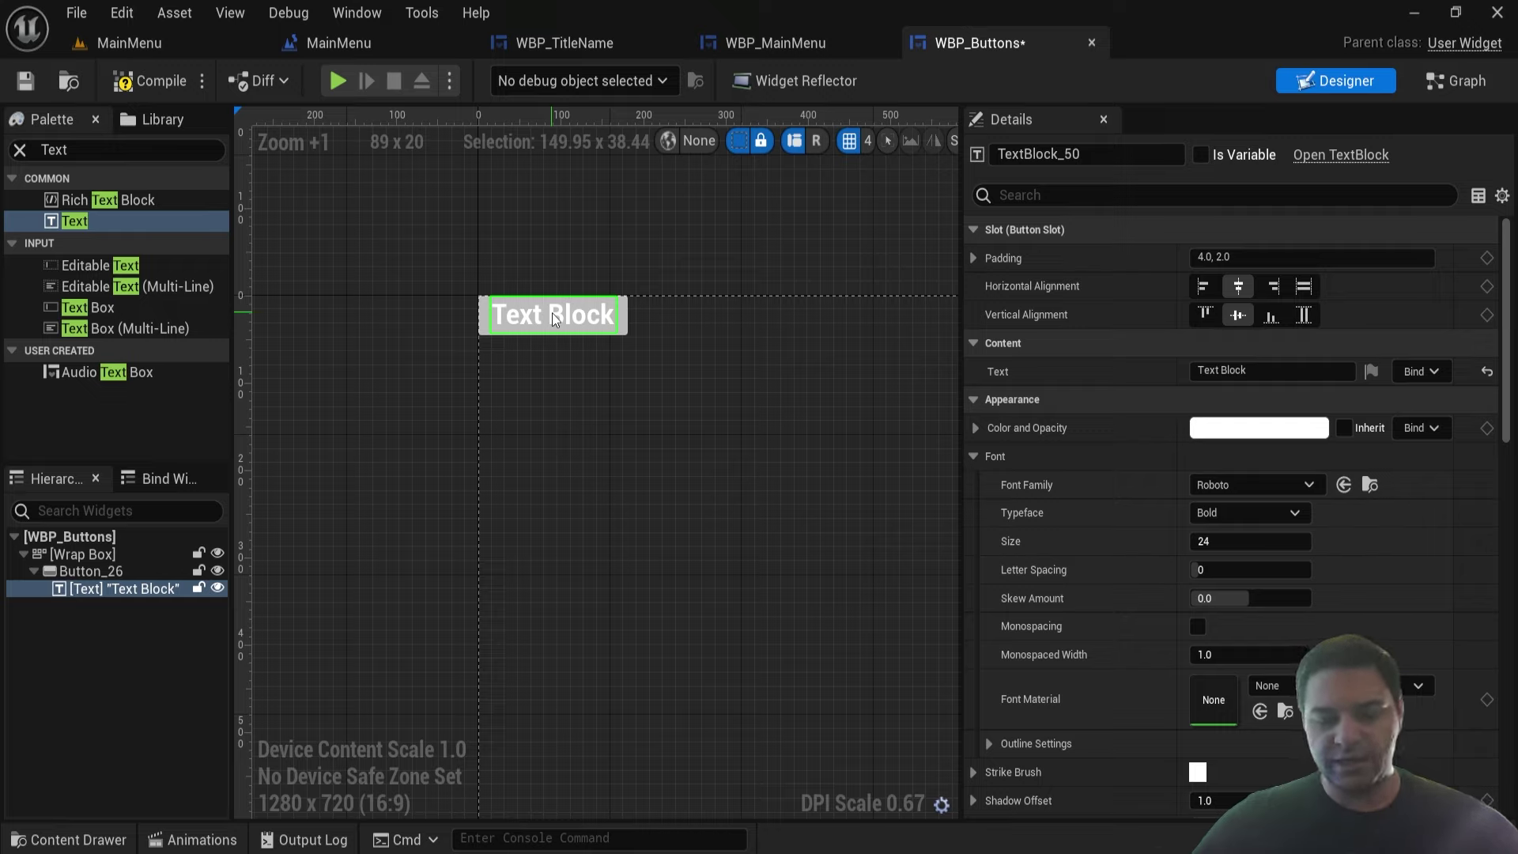
pyautogui.doubleClick(1266, 370)
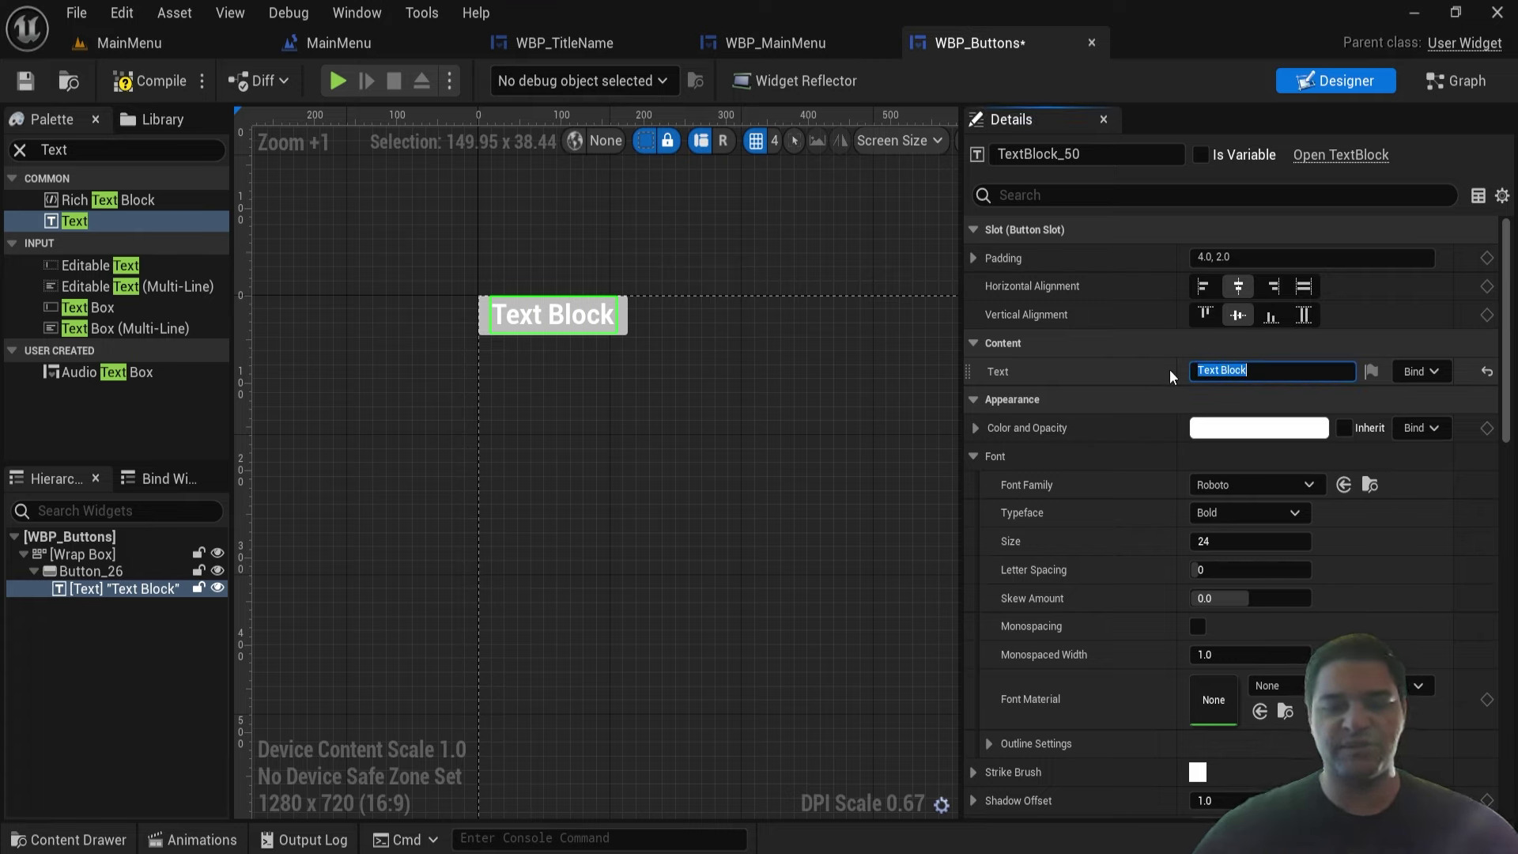
pyautogui.write('Ntin')
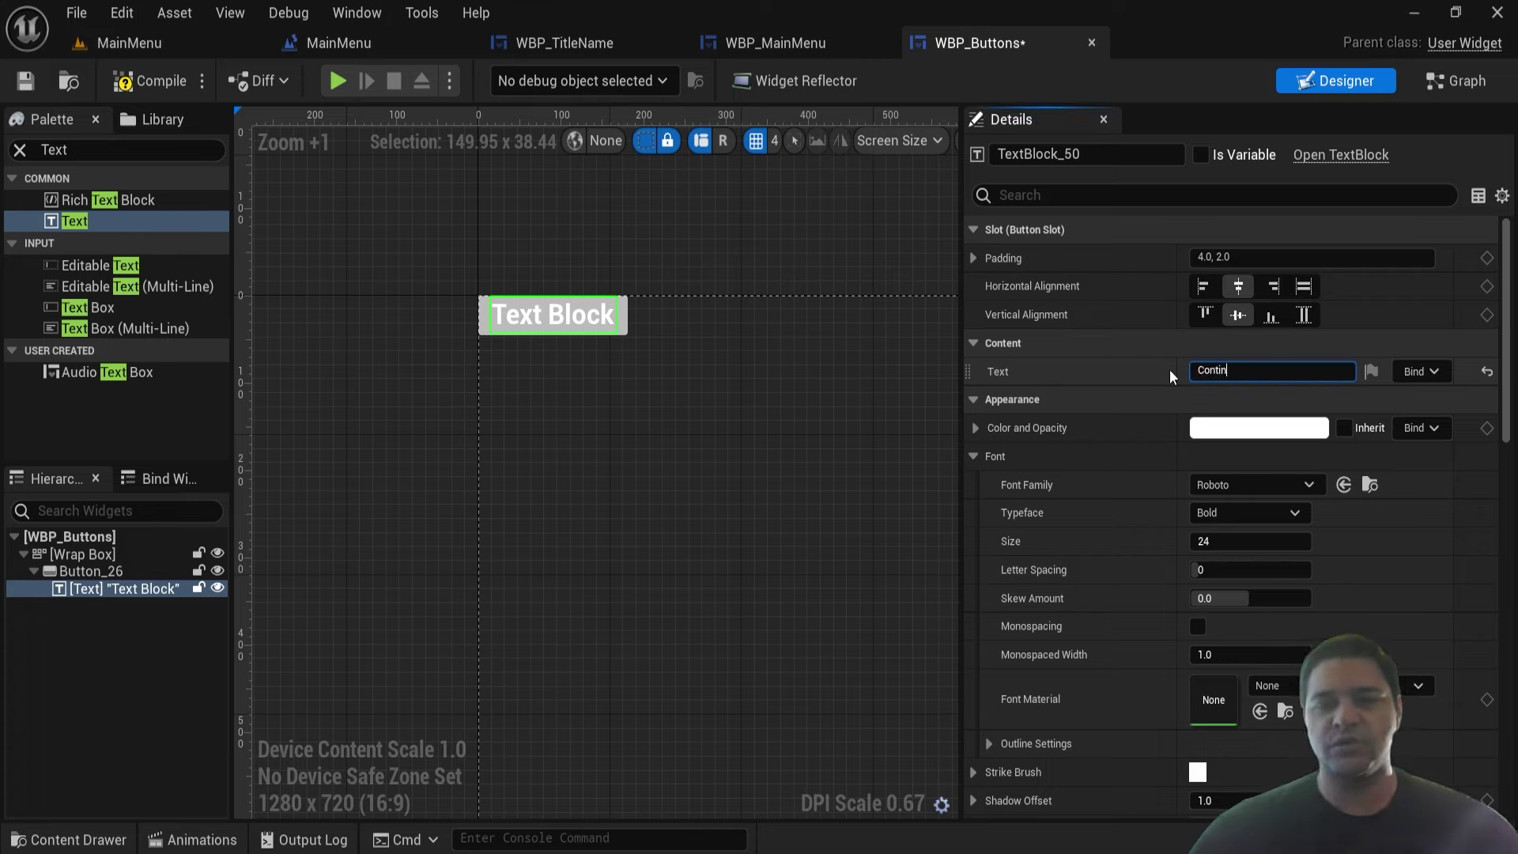
pyautogui.write('ue')
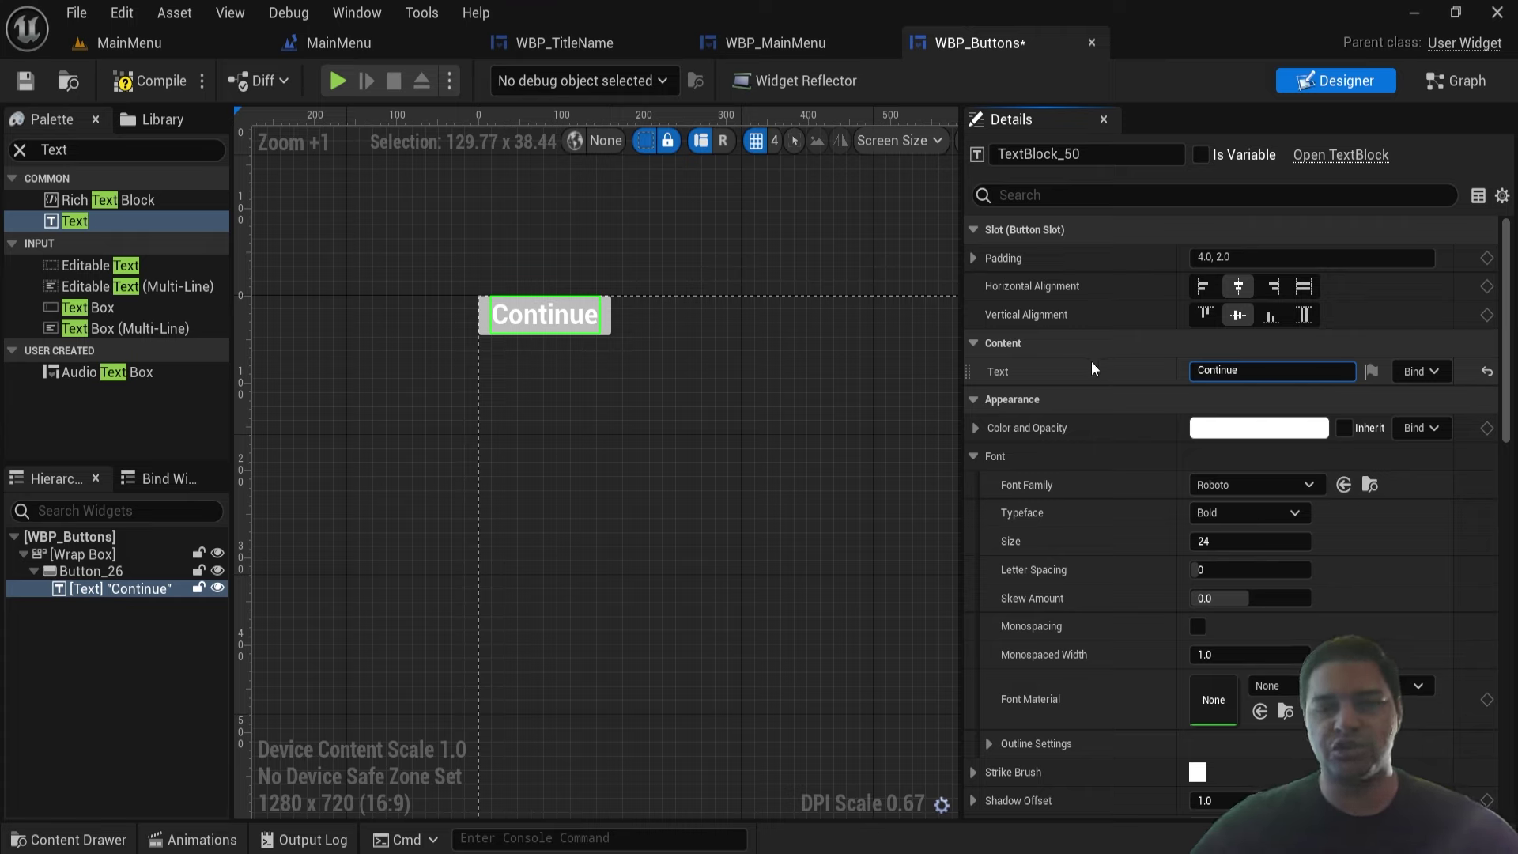
pyautogui.press('Return')
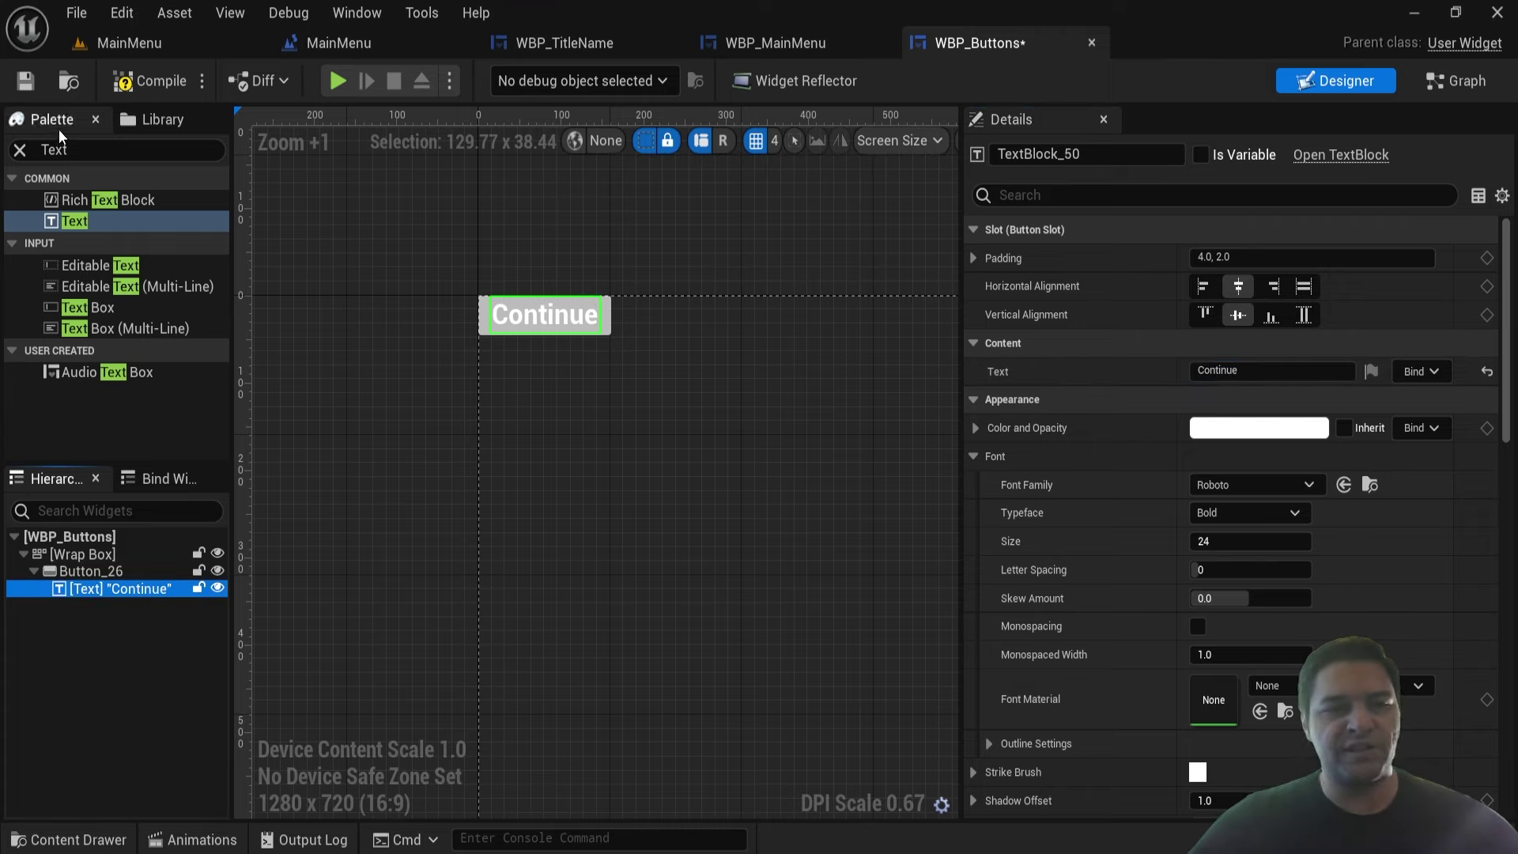
# - Duplicate the Continue button twice, giving three buttons in the Wrap Box
pyautogui.click(89, 572)
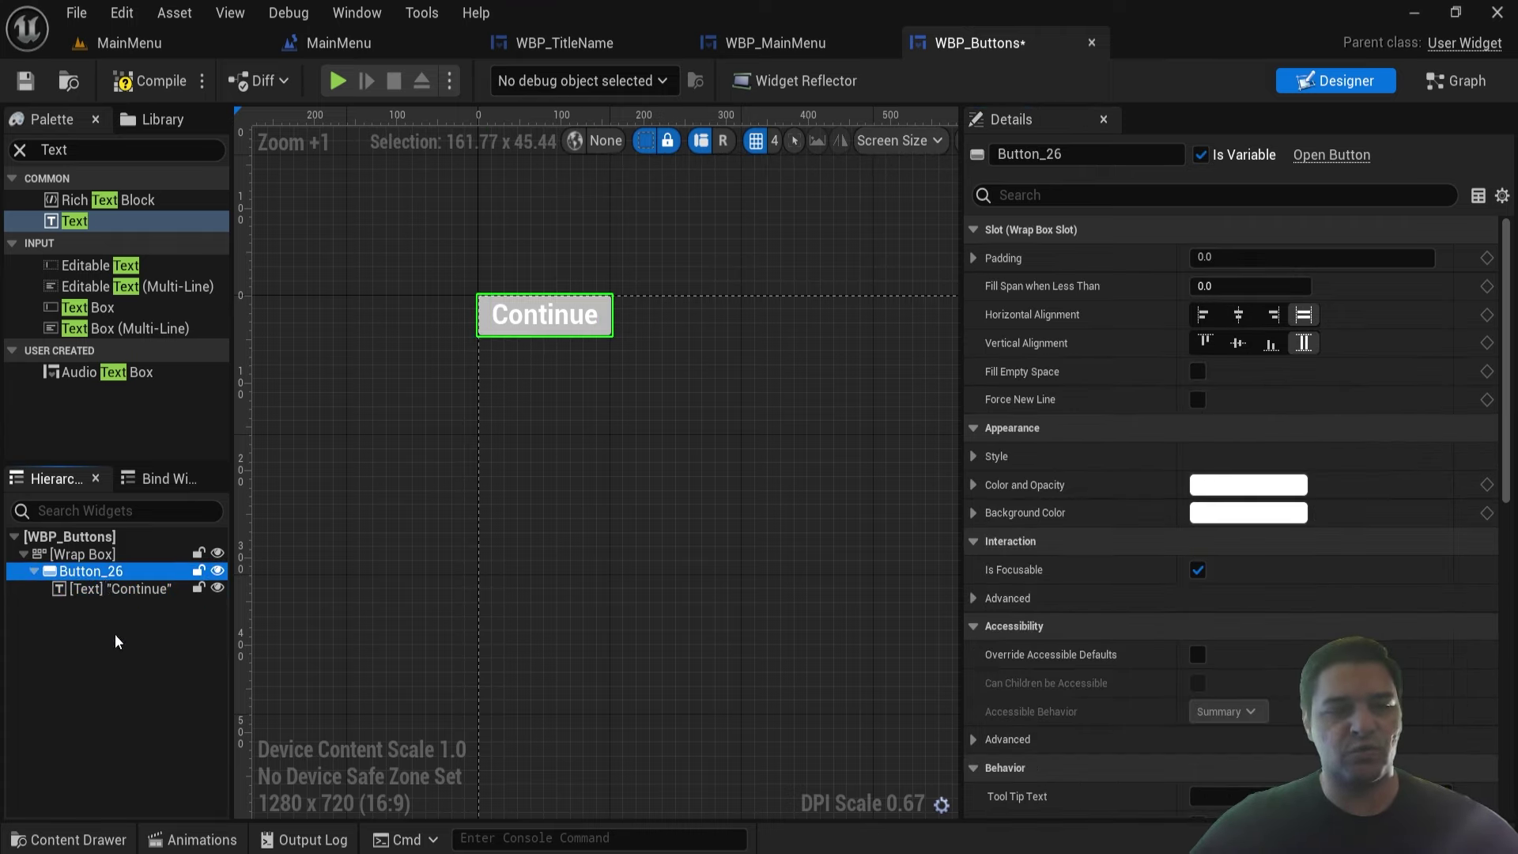
pyautogui.hotkey('ctrl', 'd')
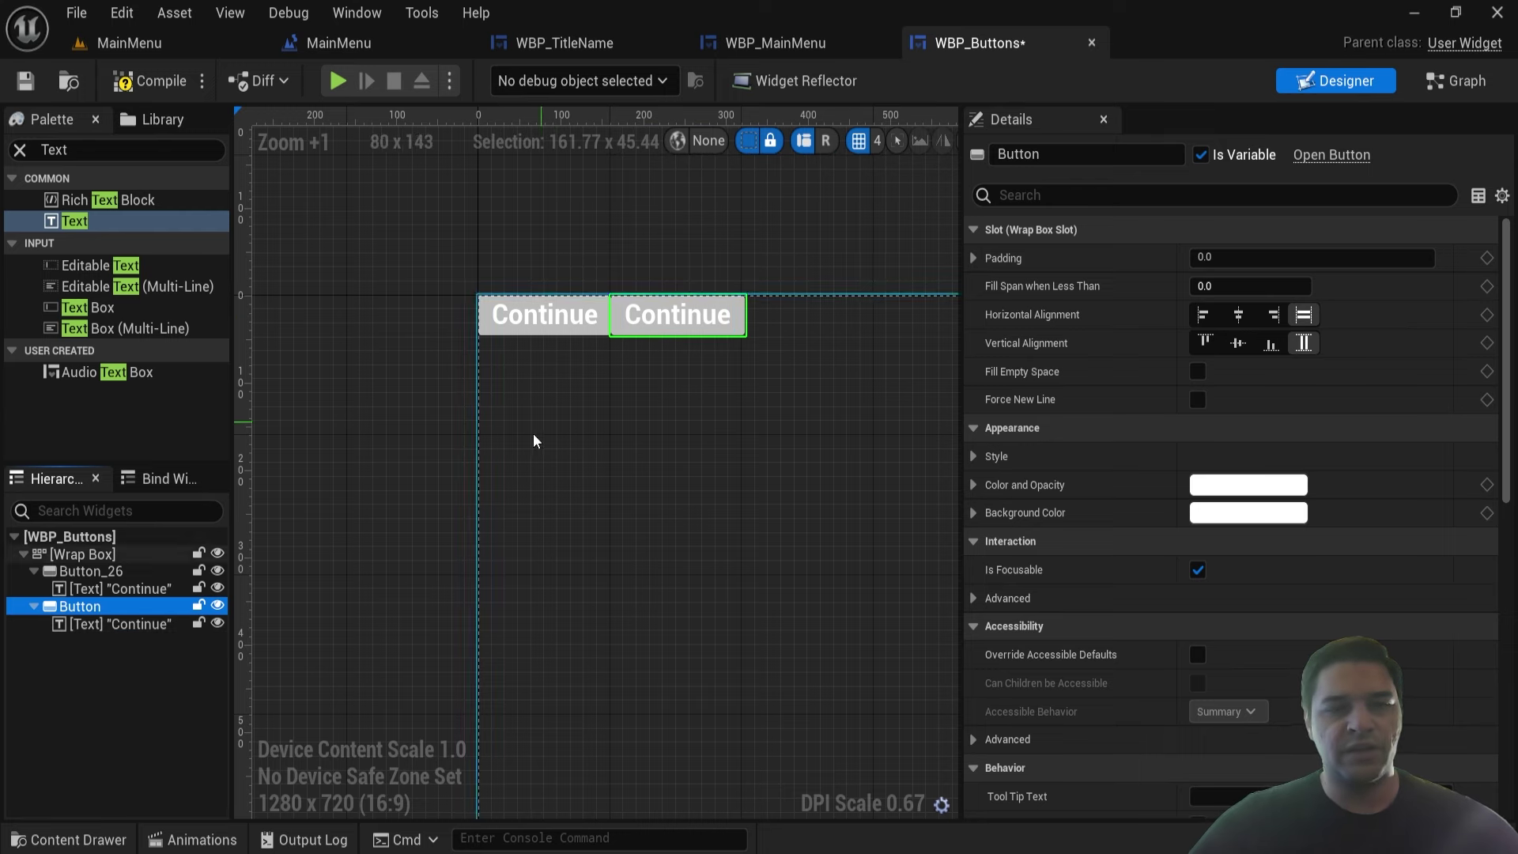
pyautogui.hotkey('ctrl', 'd')
pyautogui.scroll(2, 738, 309)
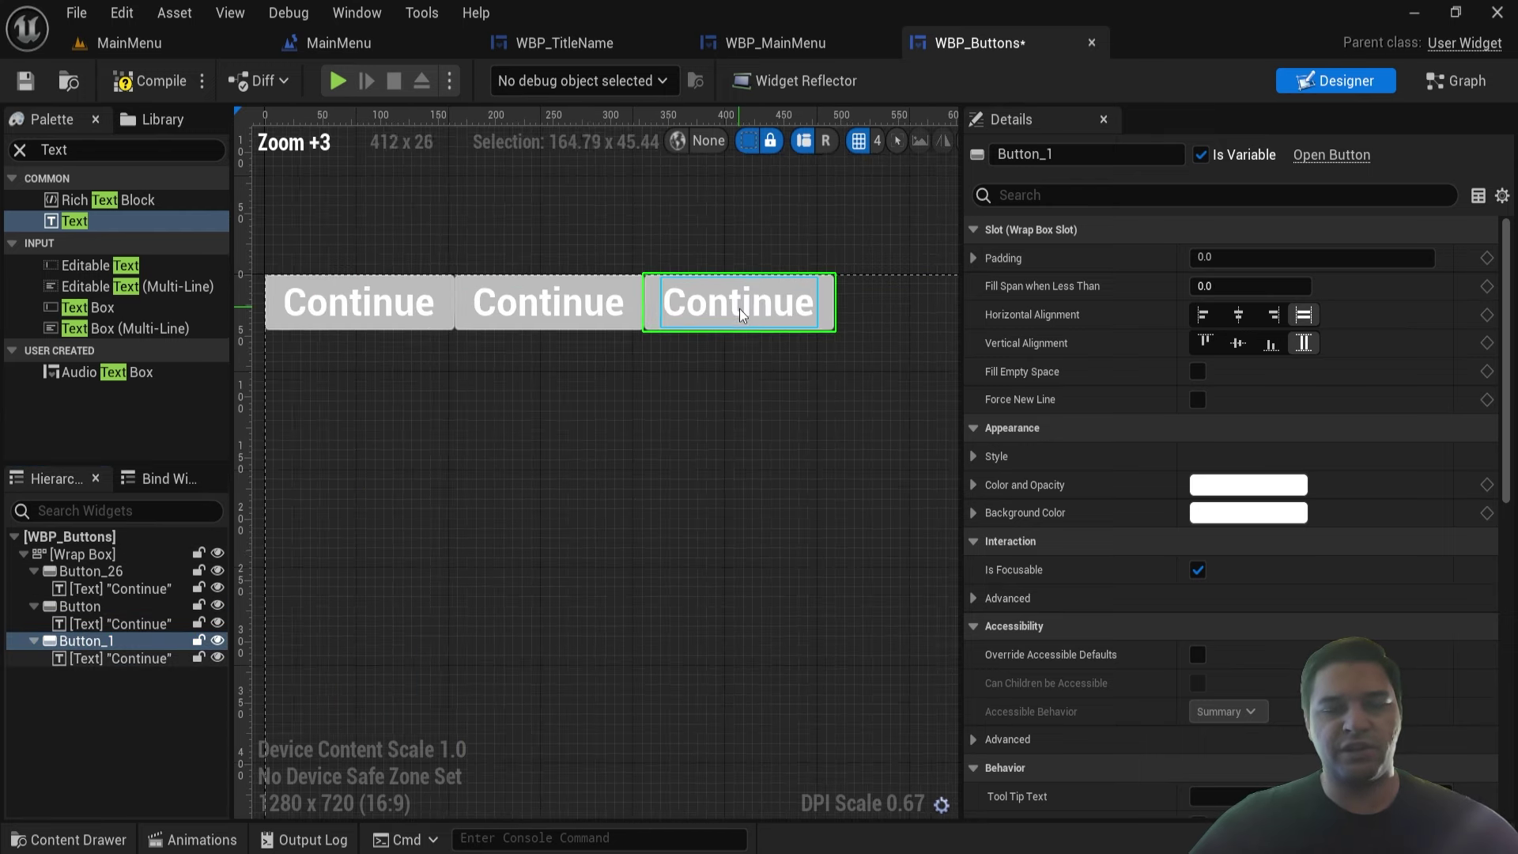
pyautogui.scroll(-1, 681, 324)
pyautogui.scroll(-1, 702, 324)
pyautogui.moveTo(702, 324); pyautogui.dragTo(604, 345, button='right')
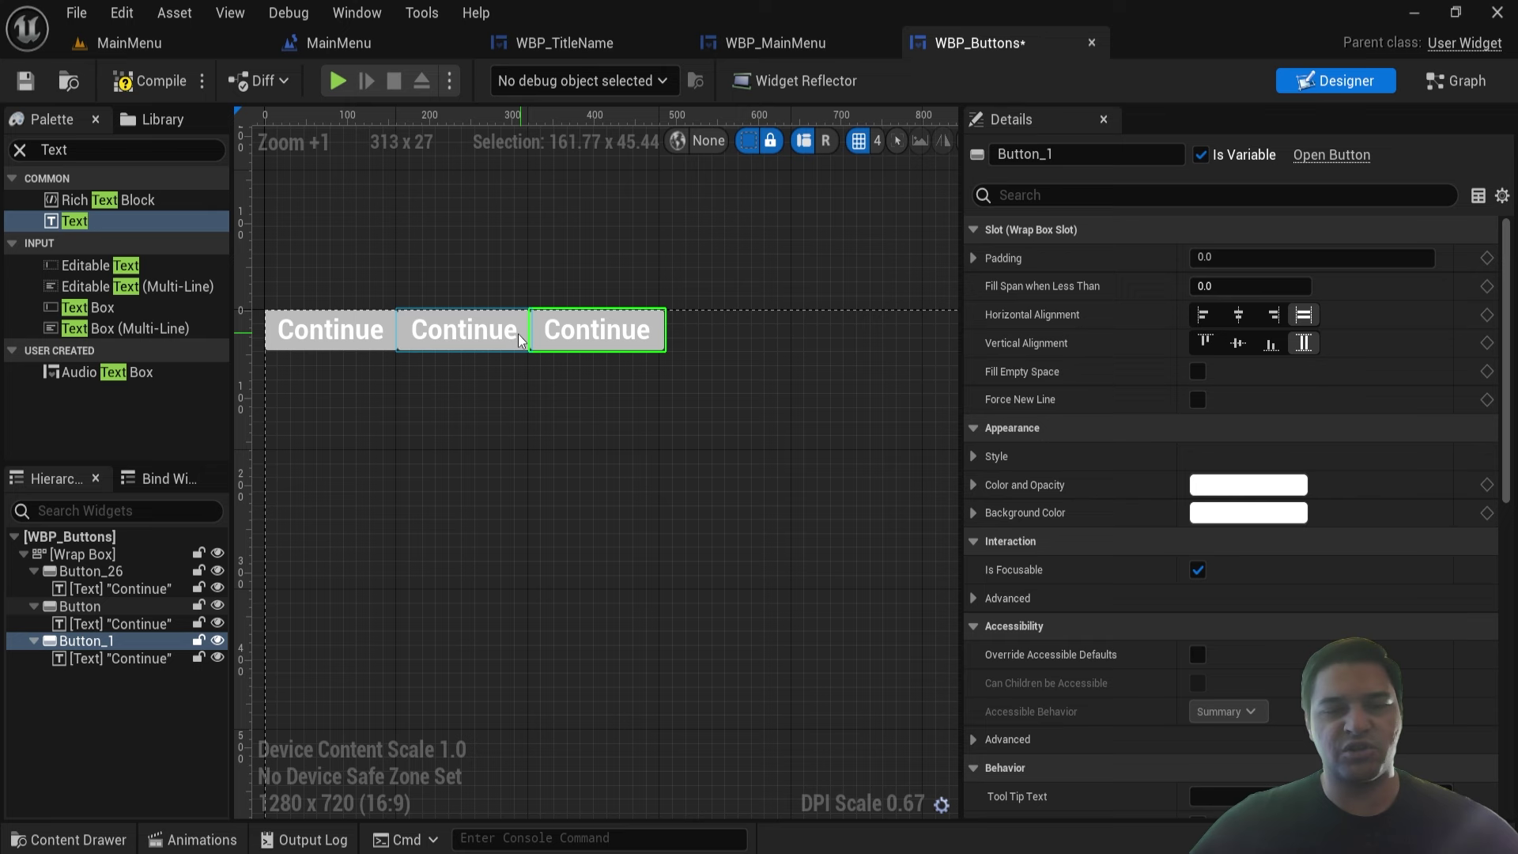
pyautogui.scroll(1, 474, 332)
pyautogui.scroll(1, 404, 330)
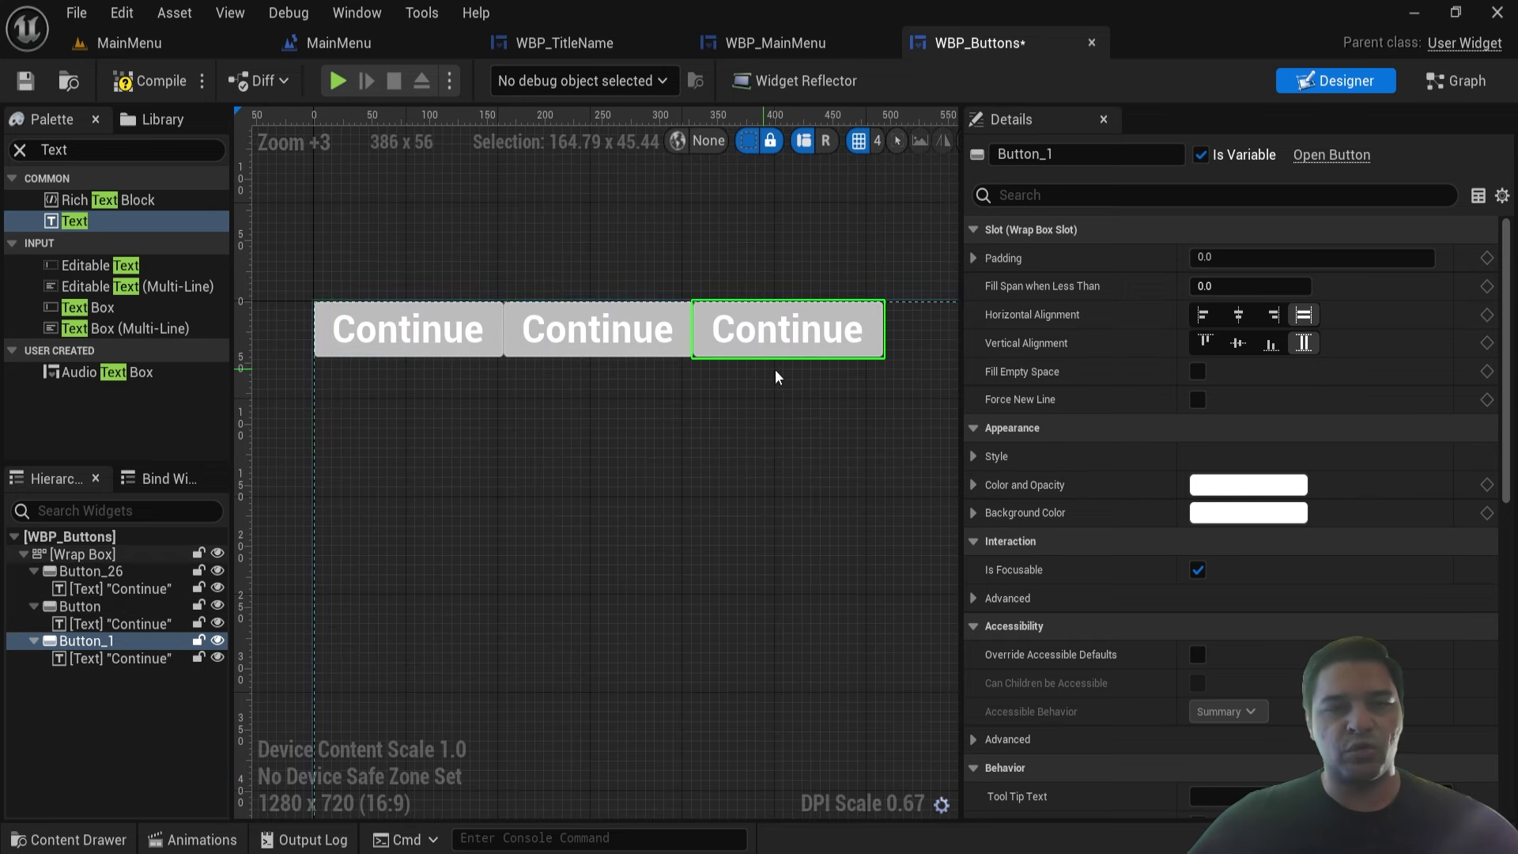
pyautogui.scroll(-3, 643, 381)
pyautogui.scroll(1, 590, 353)
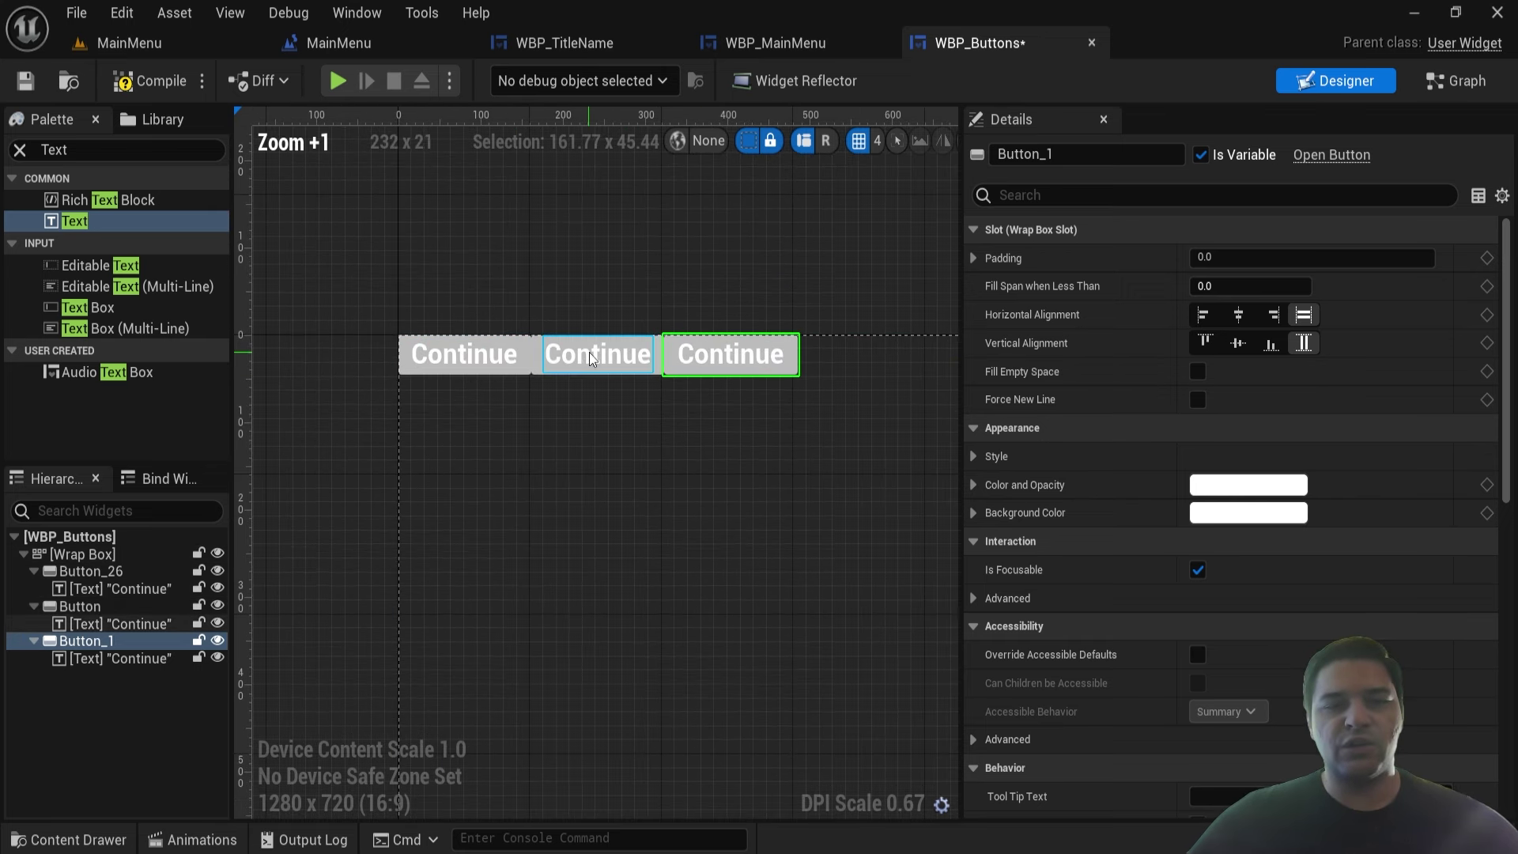
# - Test-edit the third button's label text with 'ewweew'
pyautogui.click(590, 351)
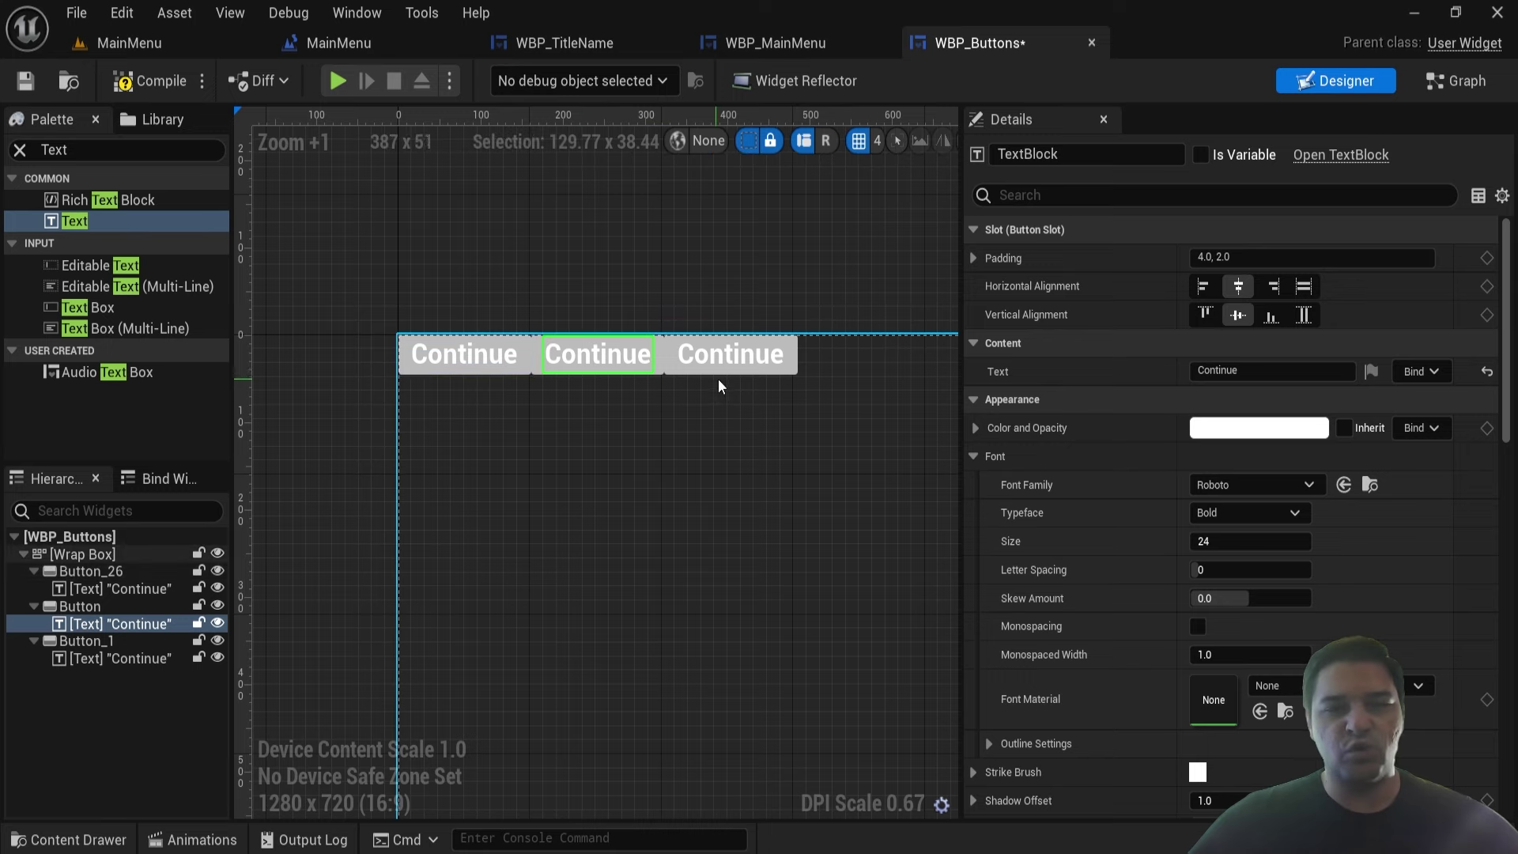
pyautogui.click(727, 354)
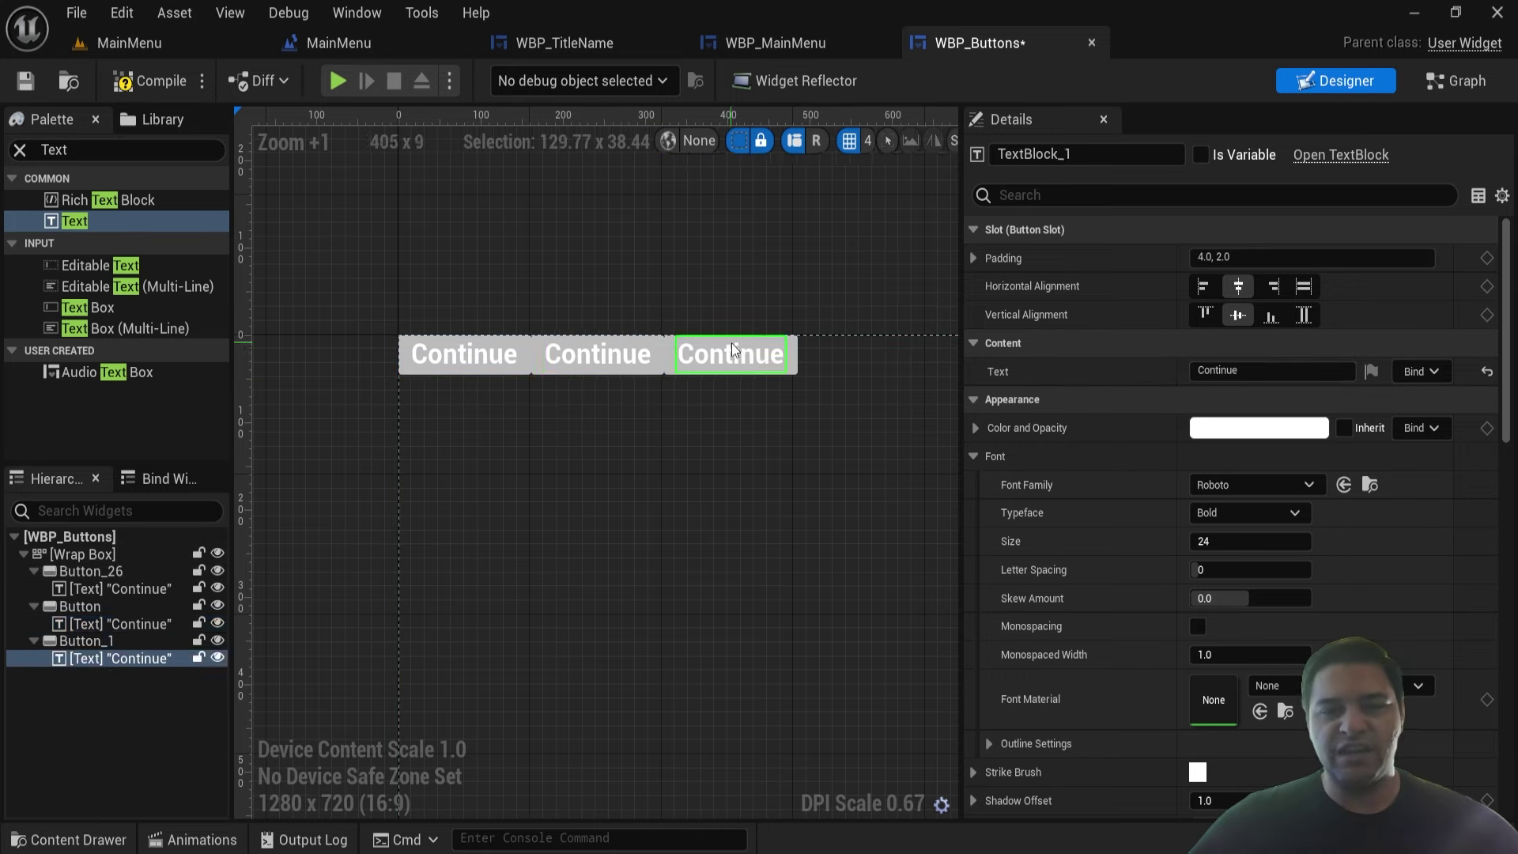
pyautogui.click(1283, 371)
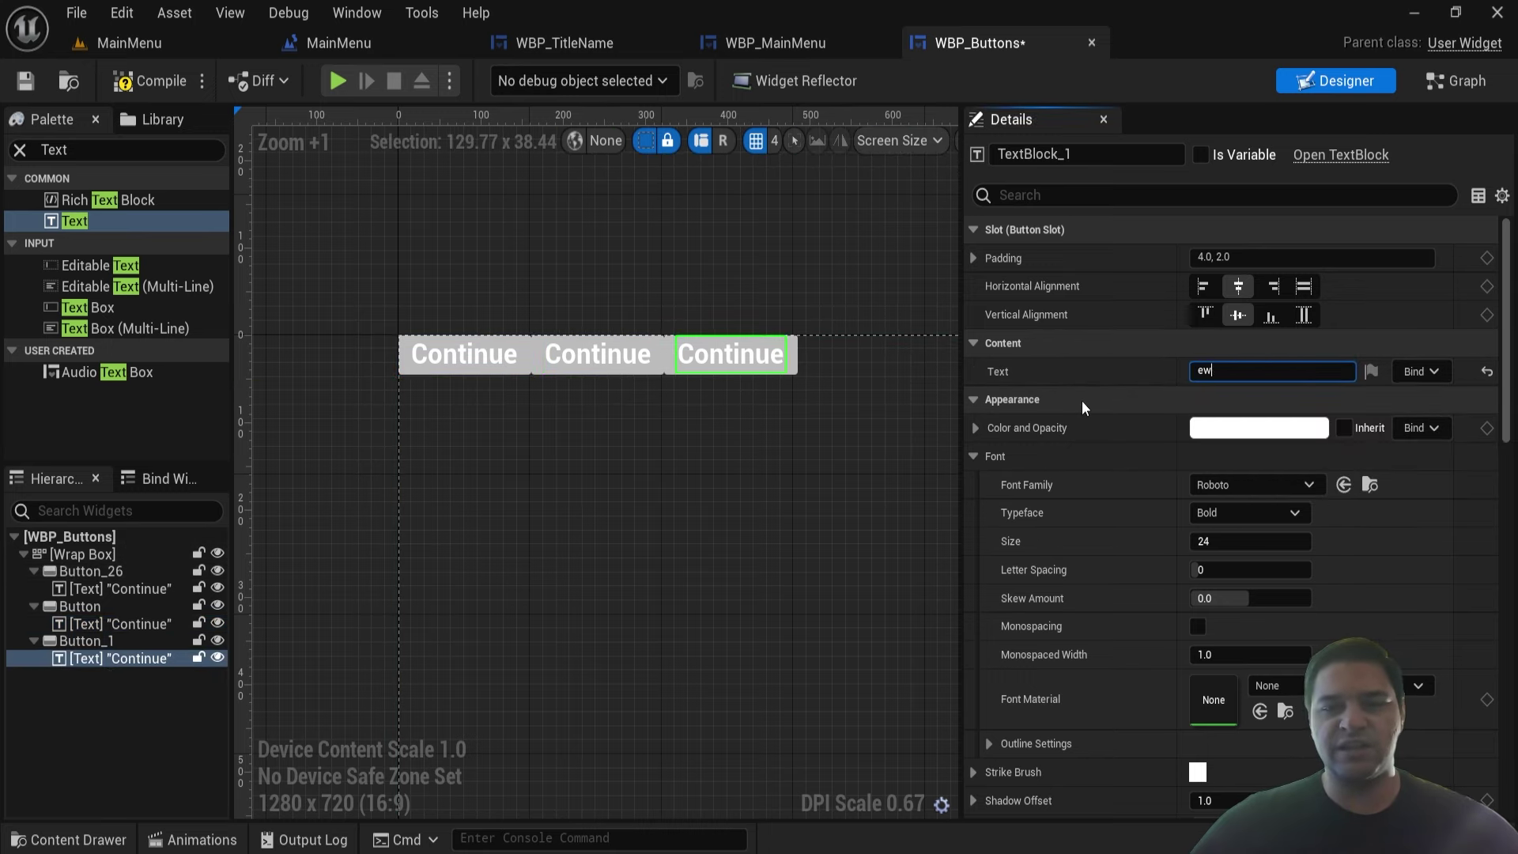
pyautogui.write('ewweew')
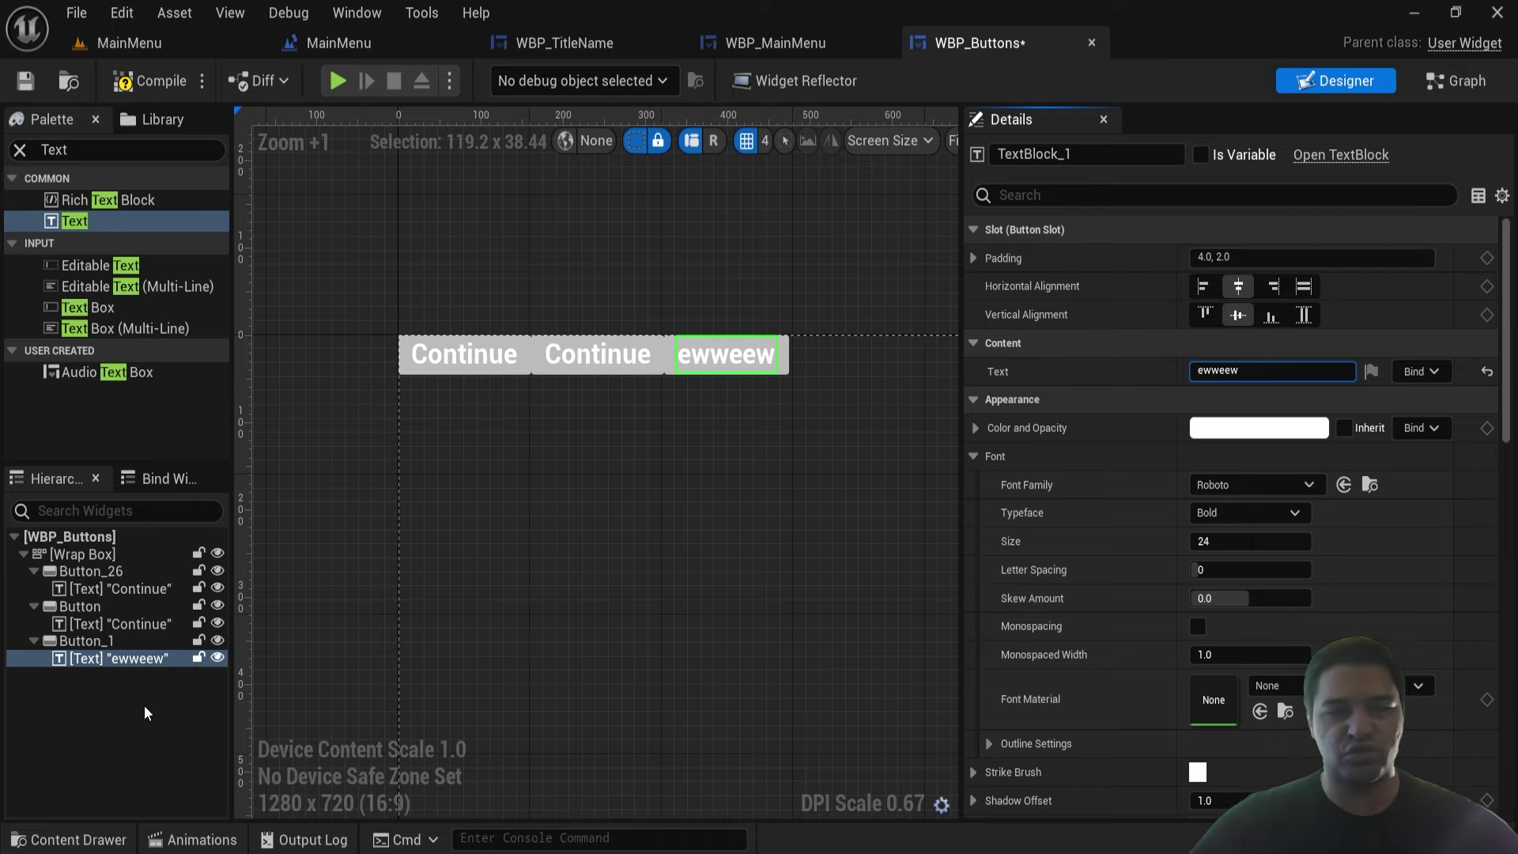
# - Delete the two copied buttons so only Button_26 remains, and begin renaming it
pyautogui.click(144, 705)
pyautogui.click(125, 641)
pyautogui.press('Delete')
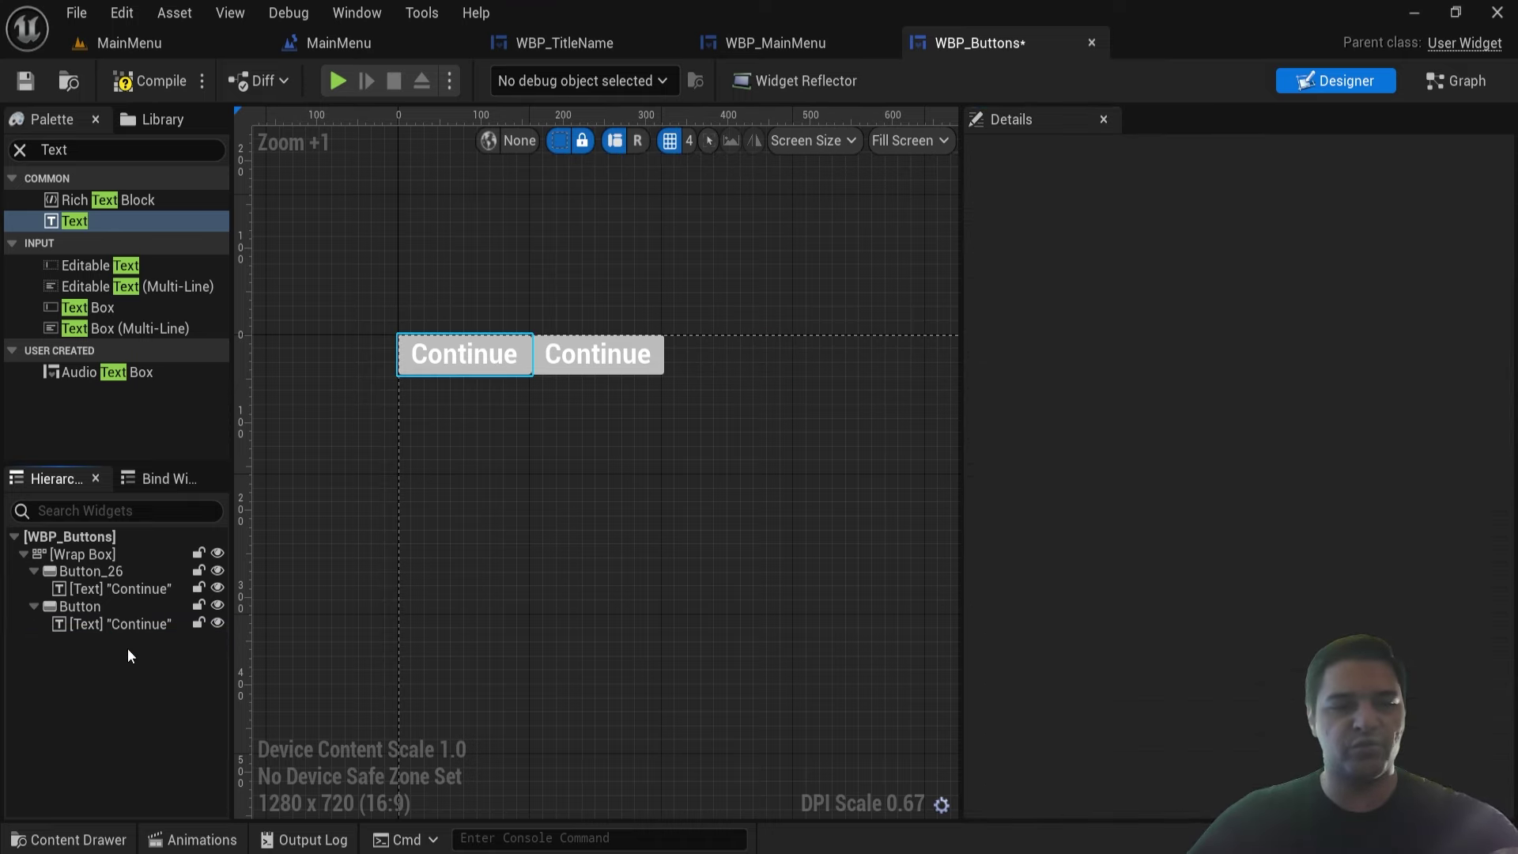
pyautogui.click(110, 606)
pyautogui.press('Delete')
pyautogui.click(115, 572)
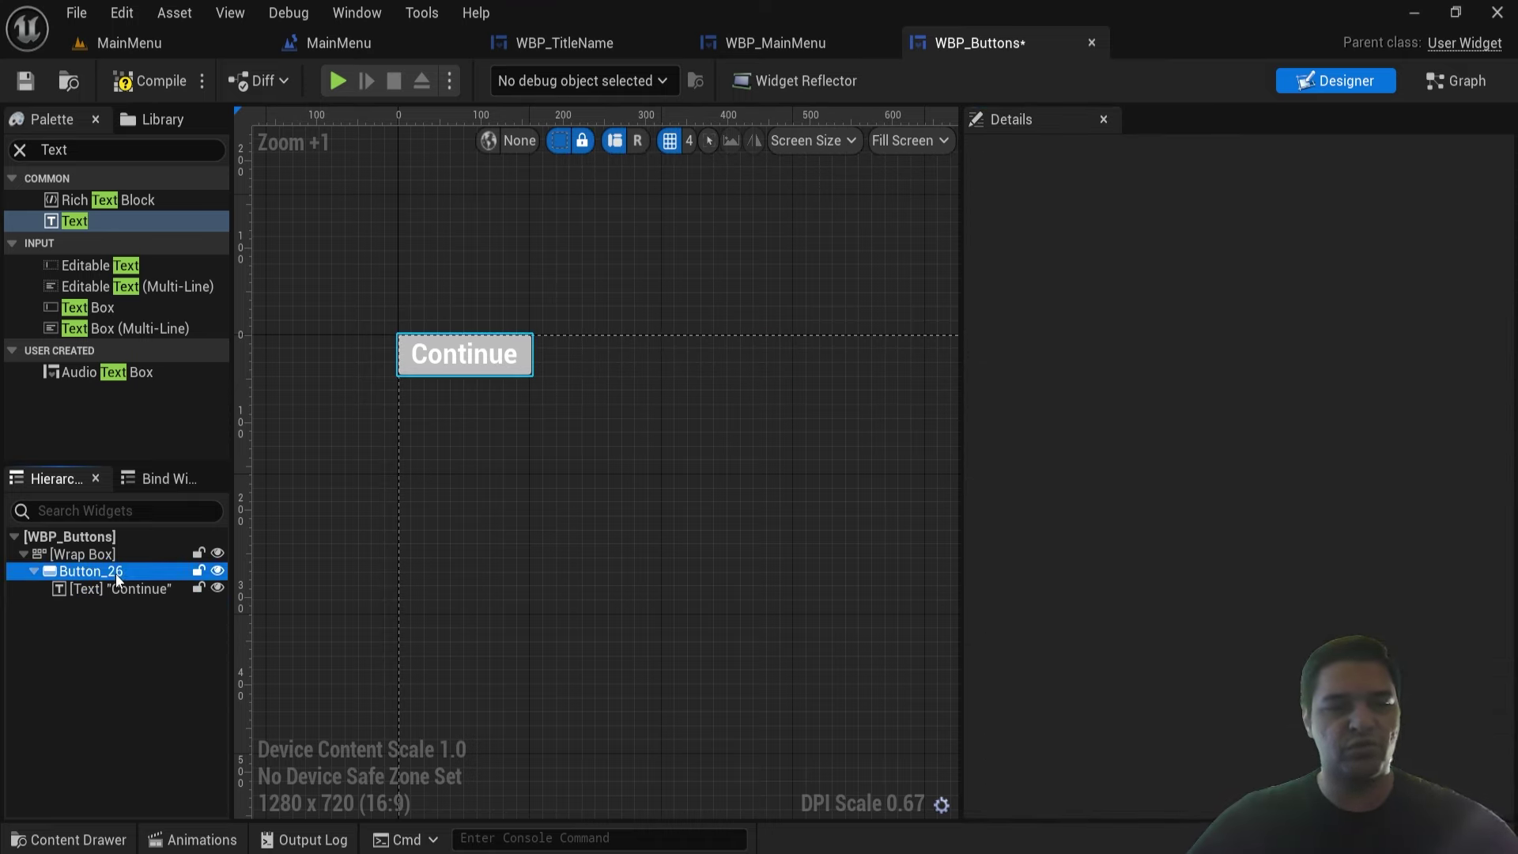
pyautogui.press('F2')
# - Rename the button to MainButton and its text block to MainTextButton
pyautogui.write('Button')
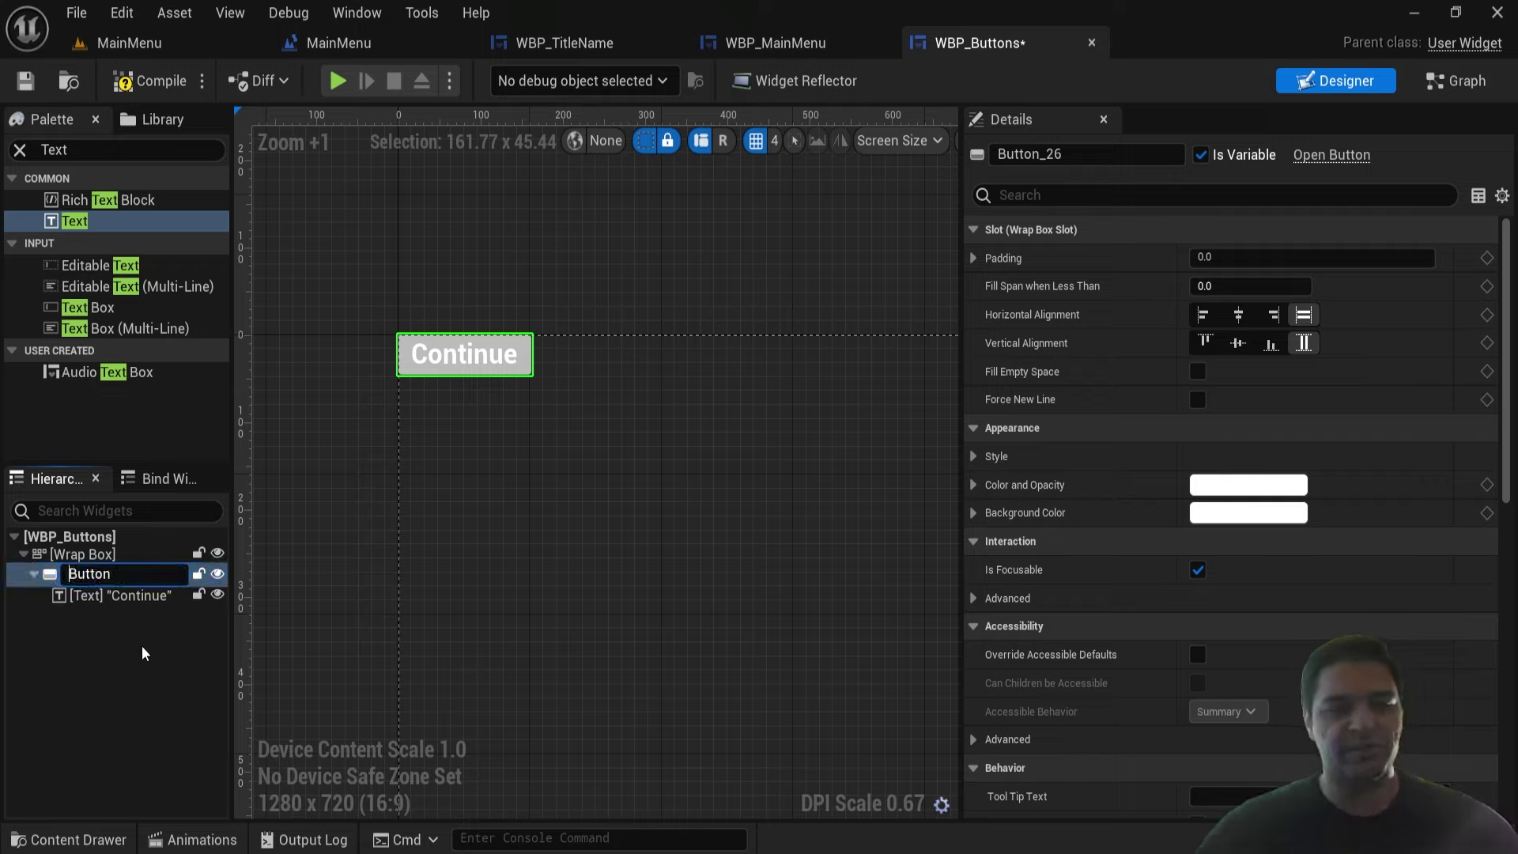
pyautogui.write('Main')
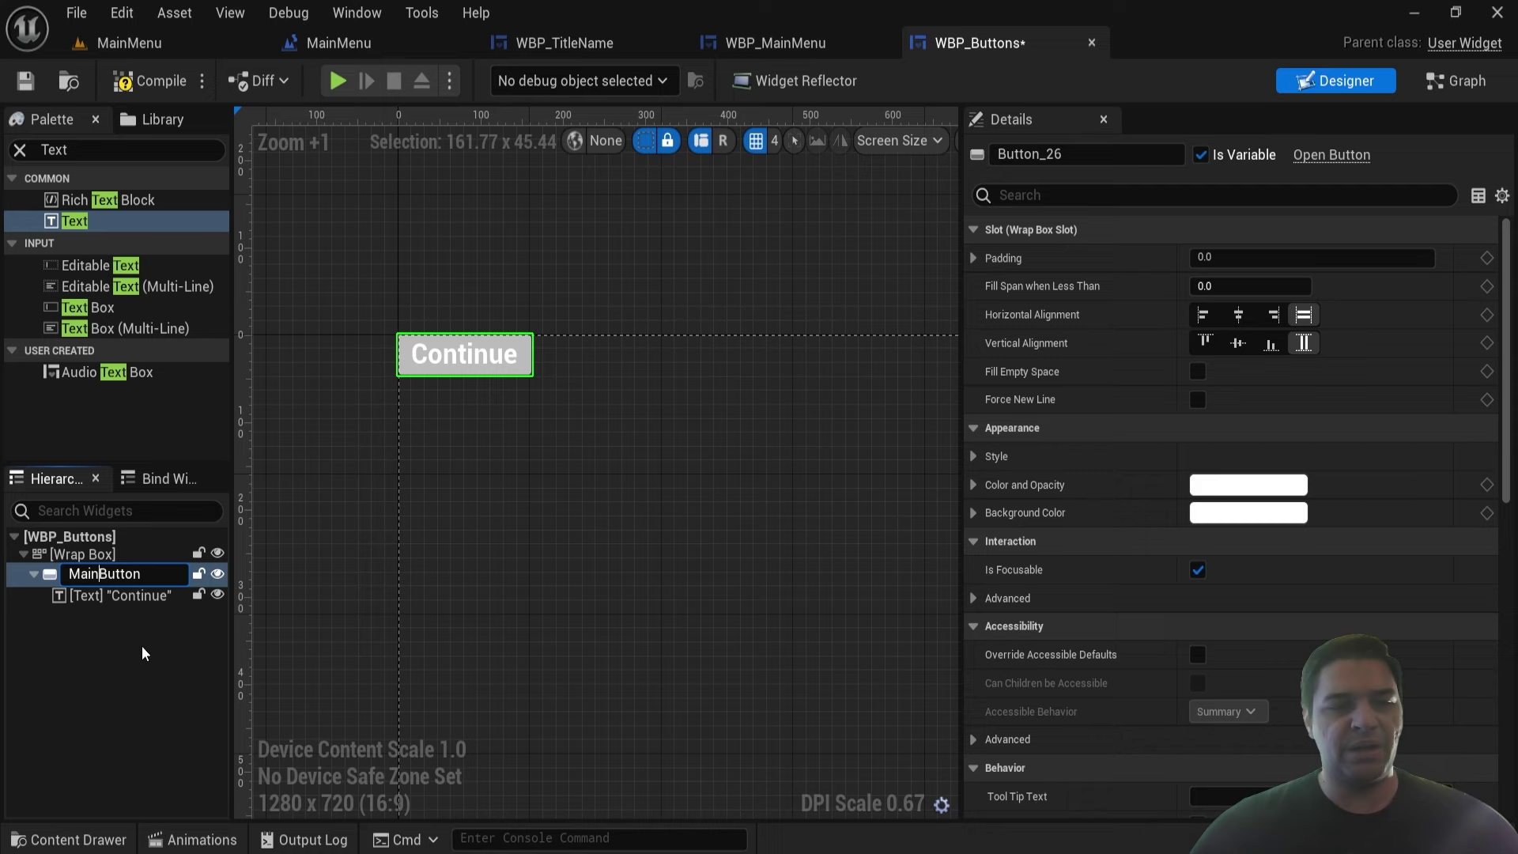
pyautogui.press('Return')
pyautogui.press('Down')
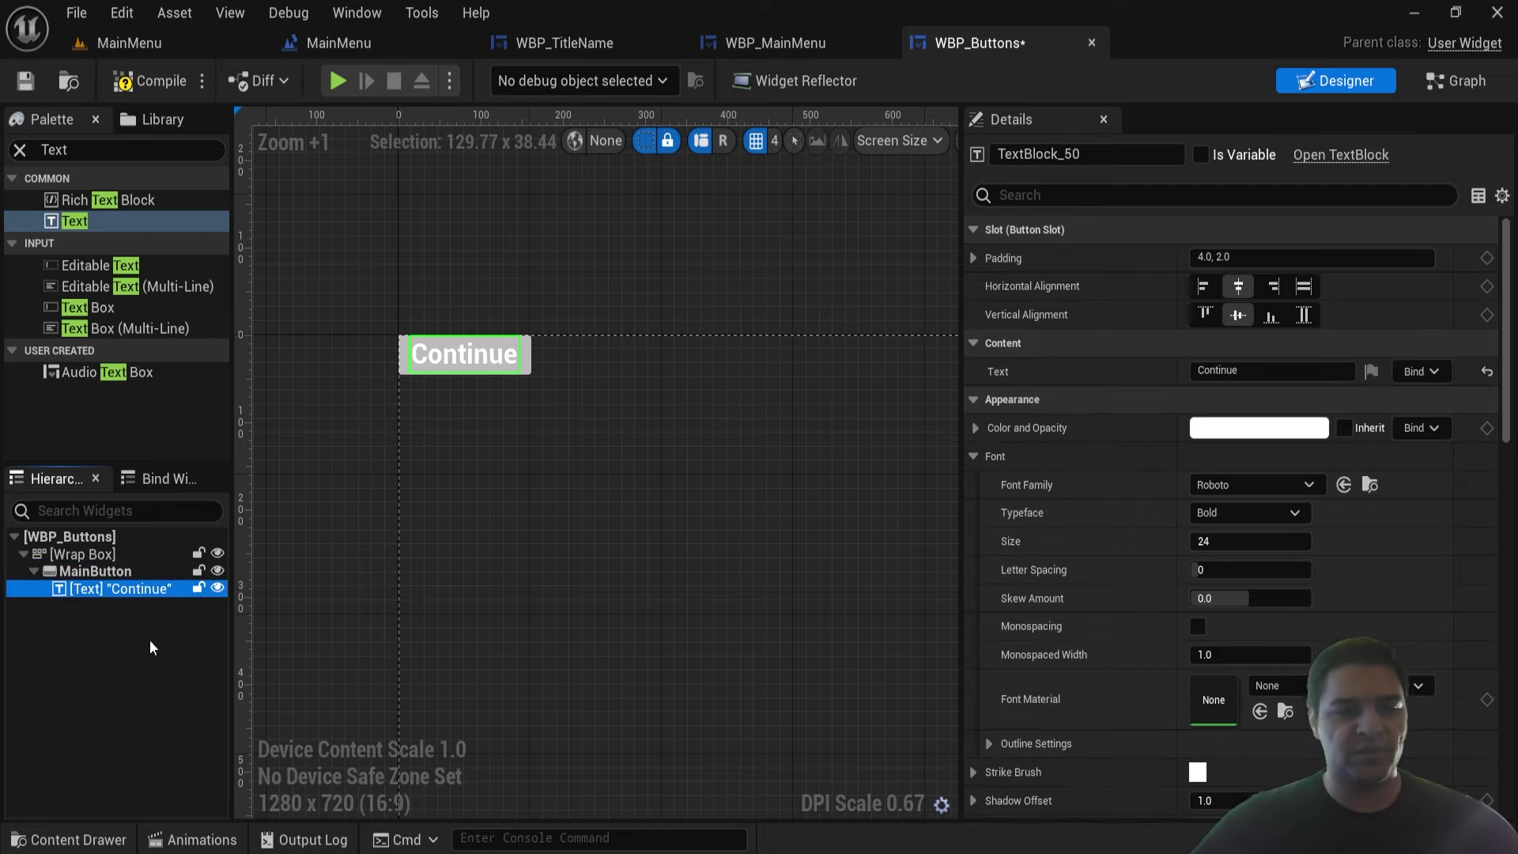
pyautogui.press('F2')
pyautogui.write('MainTex')
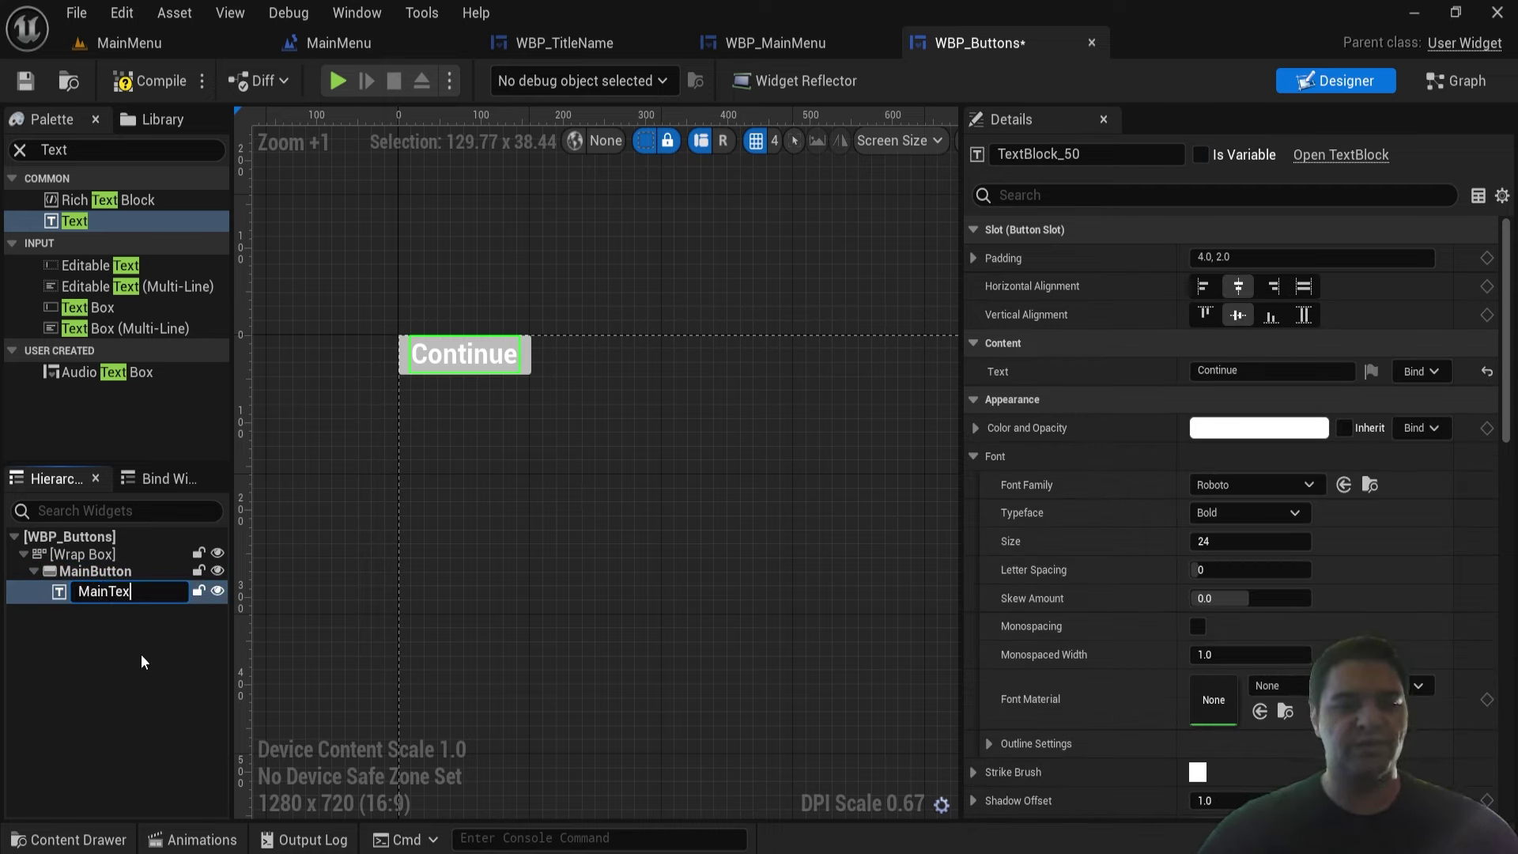
pyautogui.write('tByt')
pyautogui.press('BackSpace')
pyautogui.press('BackSpace')
pyautogui.write('utton')
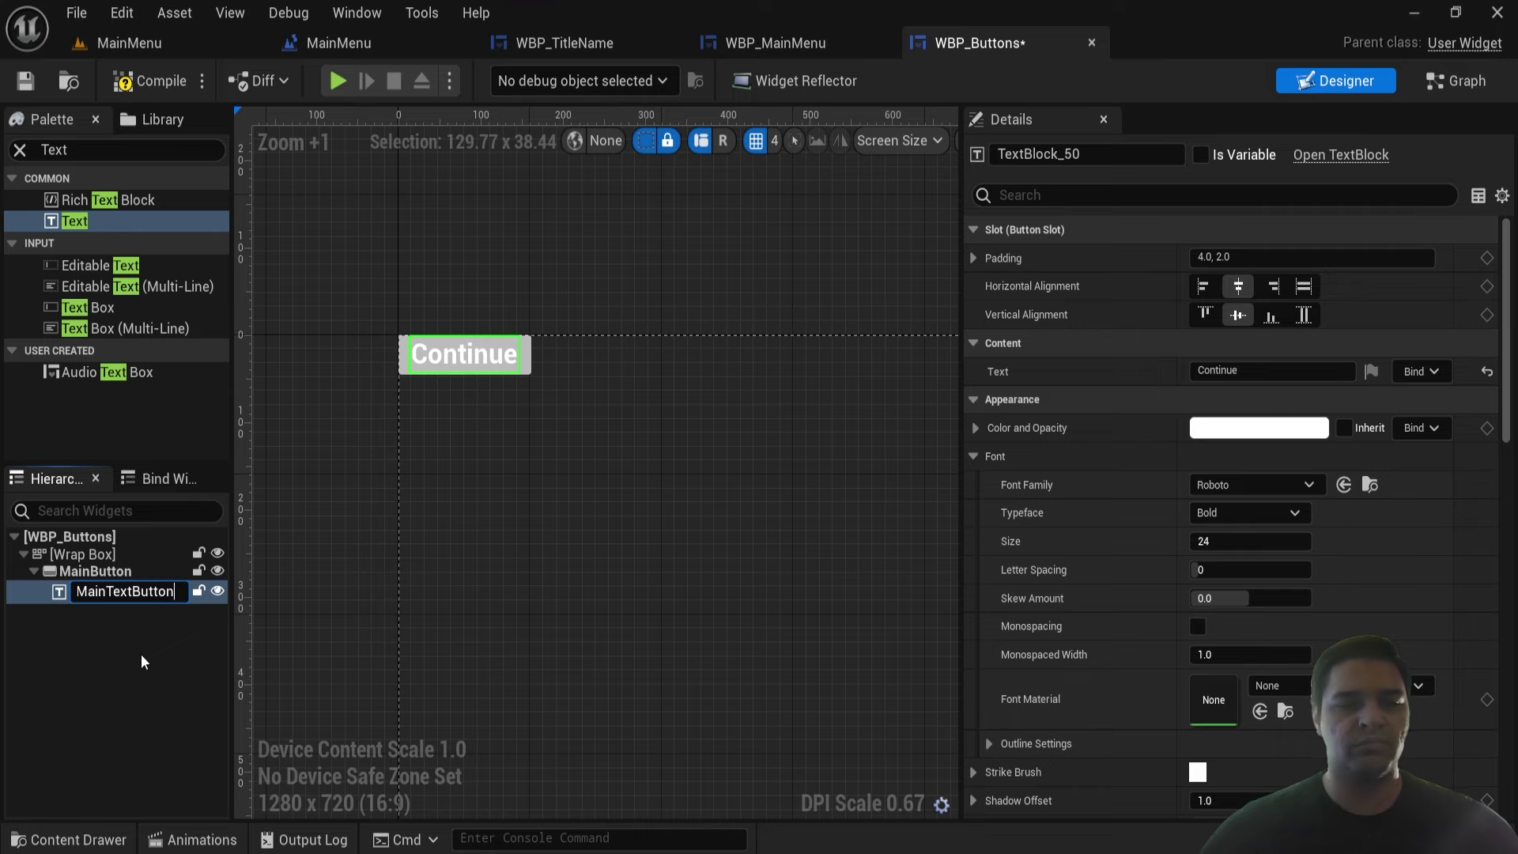
pyautogui.press('Return')
# - Mark the MainTextButton text block as a variable
pyautogui.moveTo(821, 535); pyautogui.dragTo(886, 490, button='right')
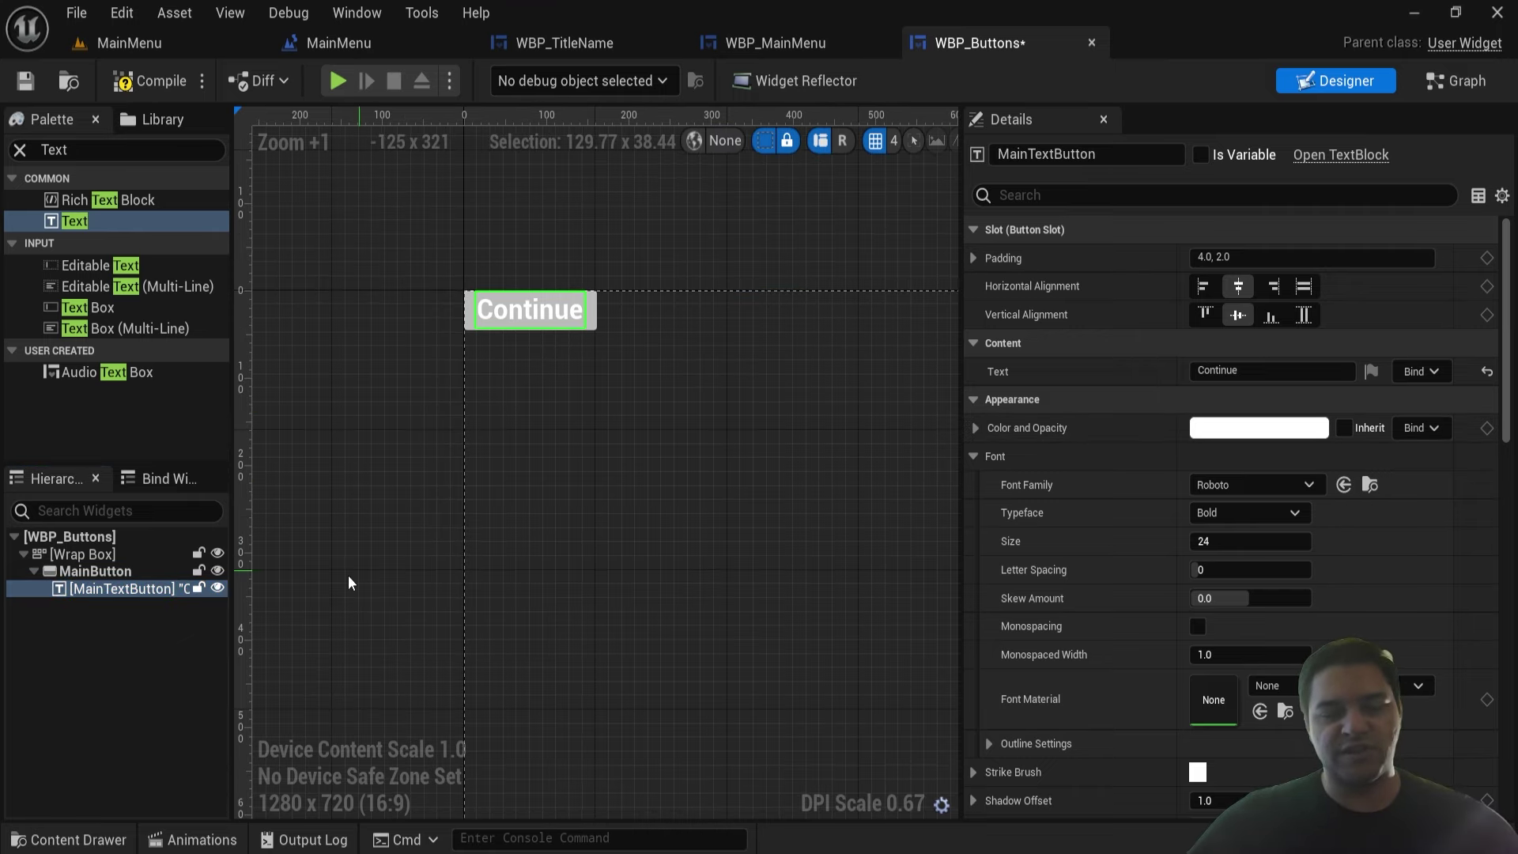
pyautogui.click(112, 591)
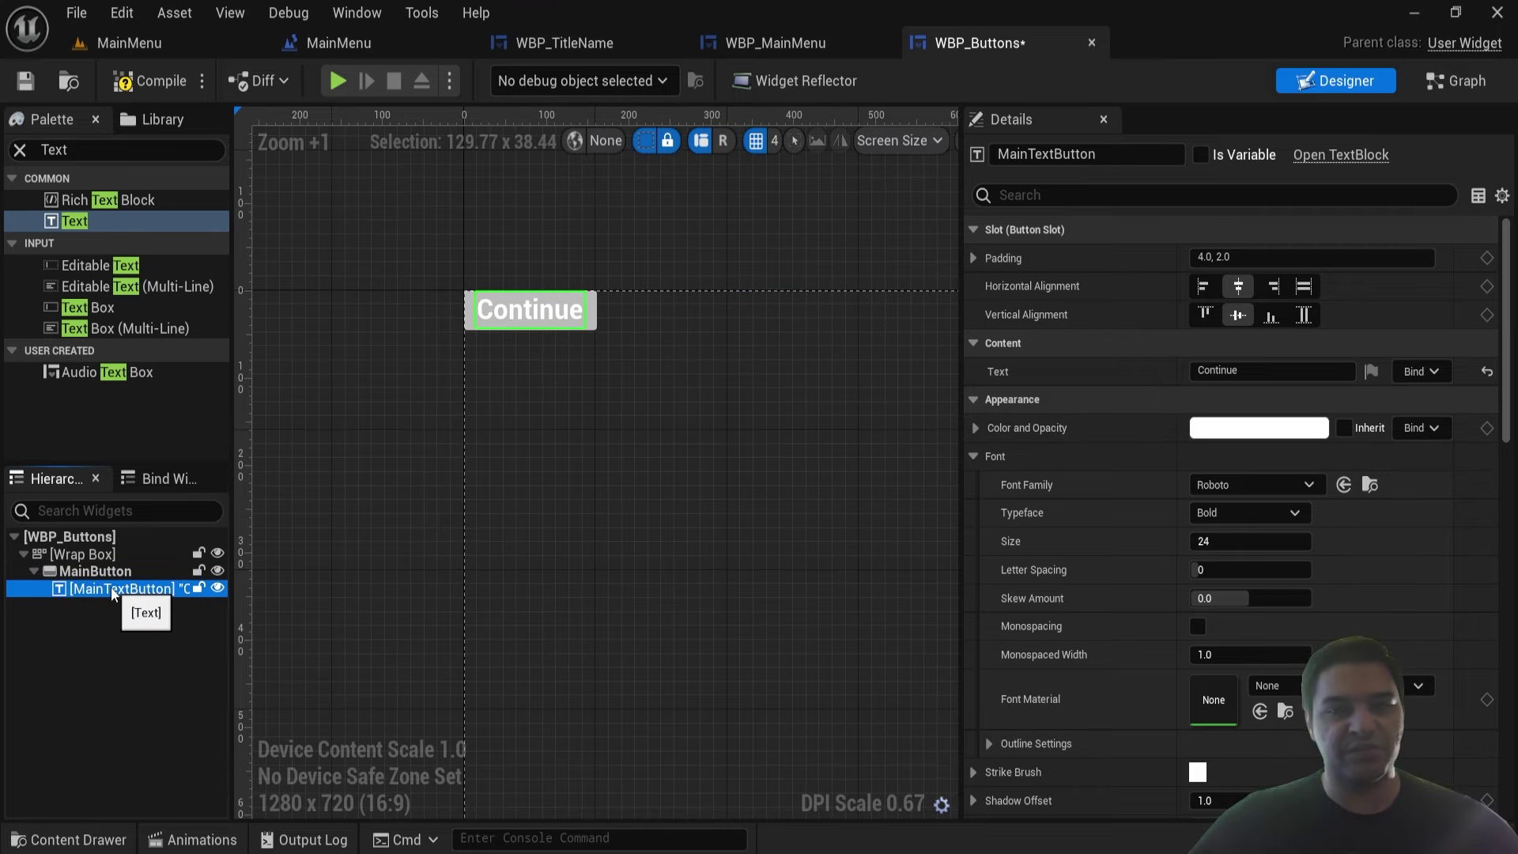
pyautogui.click(1201, 155)
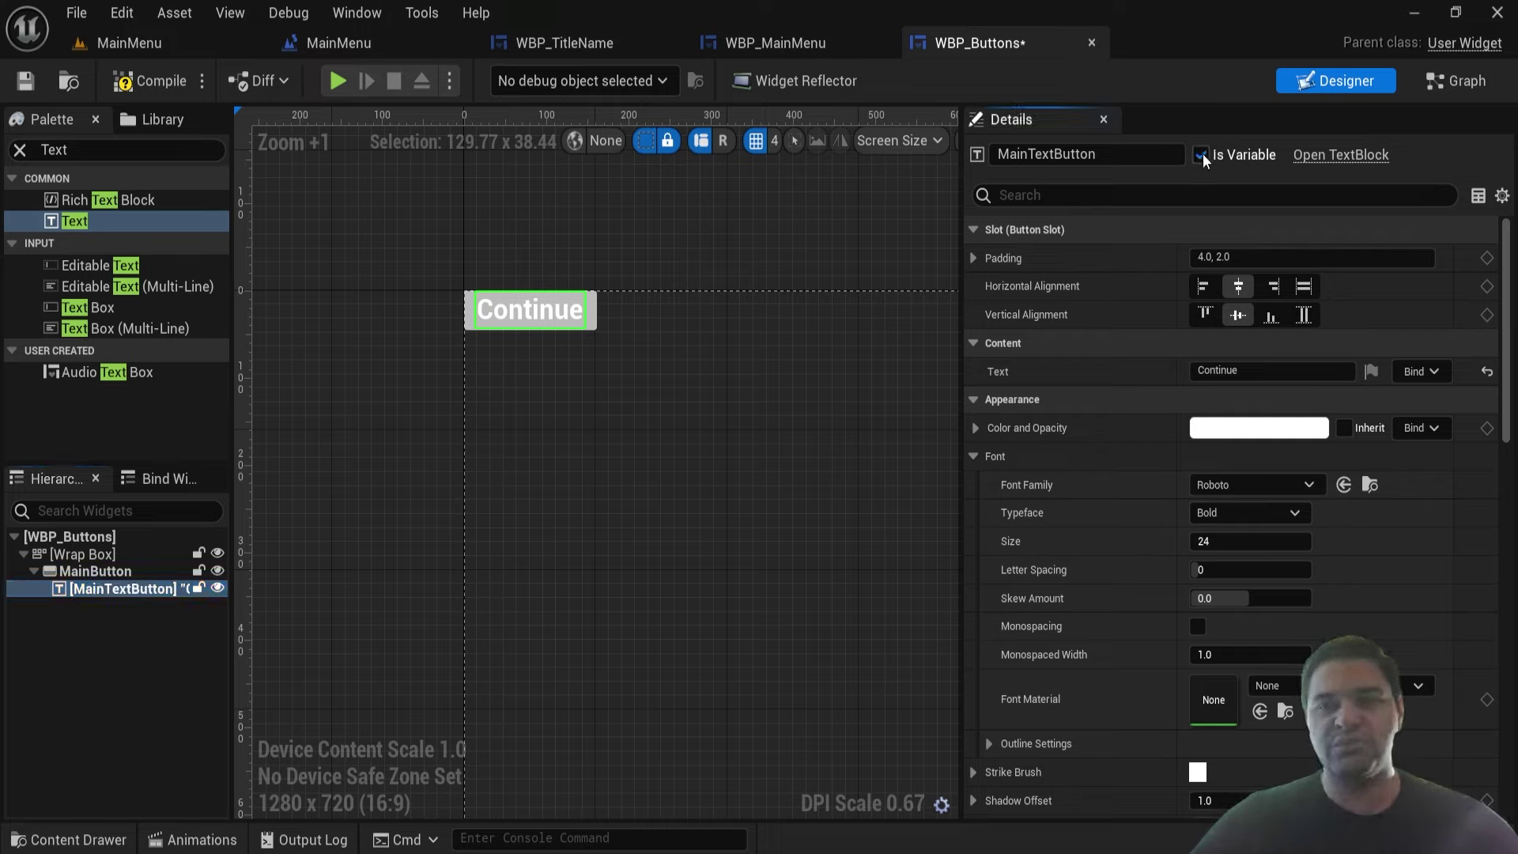
pyautogui.click(147, 591)
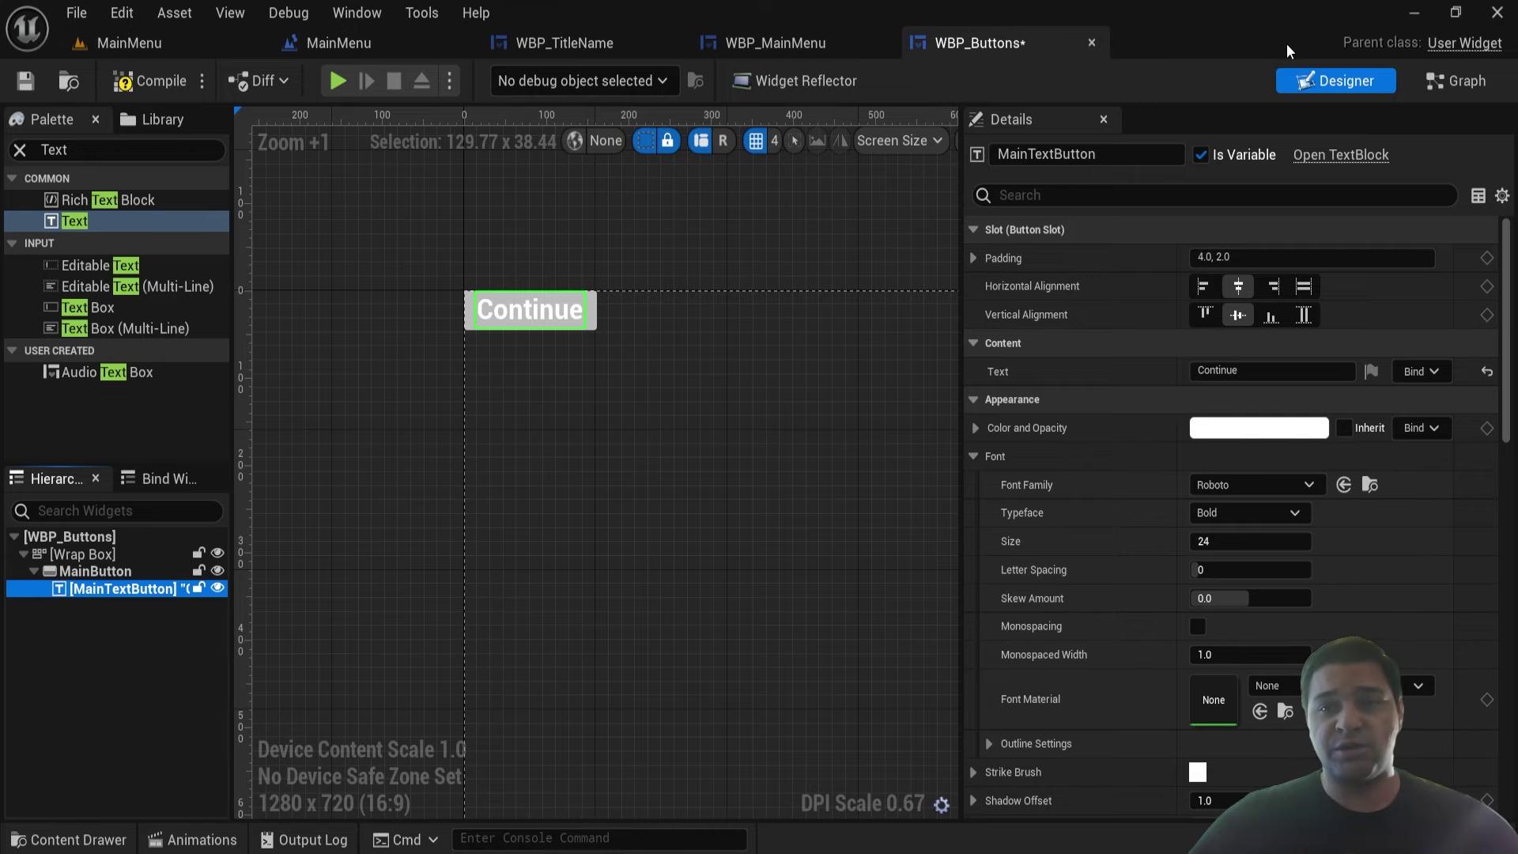
# - Place a MainTextButton getter in the WBP_Buttons event graph near Event Pre Construct
pyautogui.click(1445, 82)
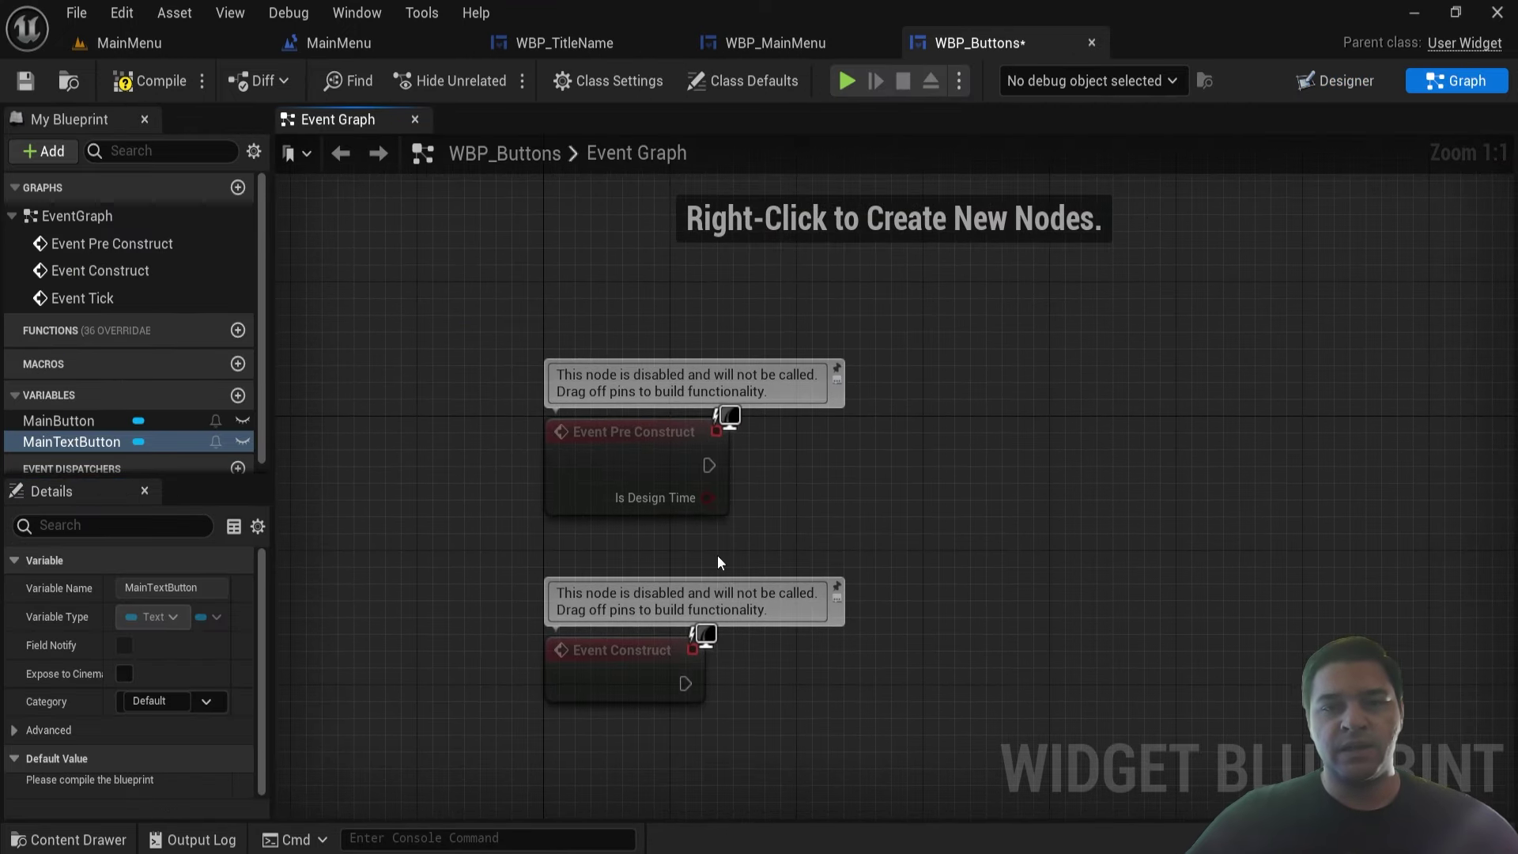
pyautogui.moveTo(654, 467); pyautogui.dragTo(655, 296)
pyautogui.moveTo(646, 317); pyautogui.dragTo(684, 471, button='right')
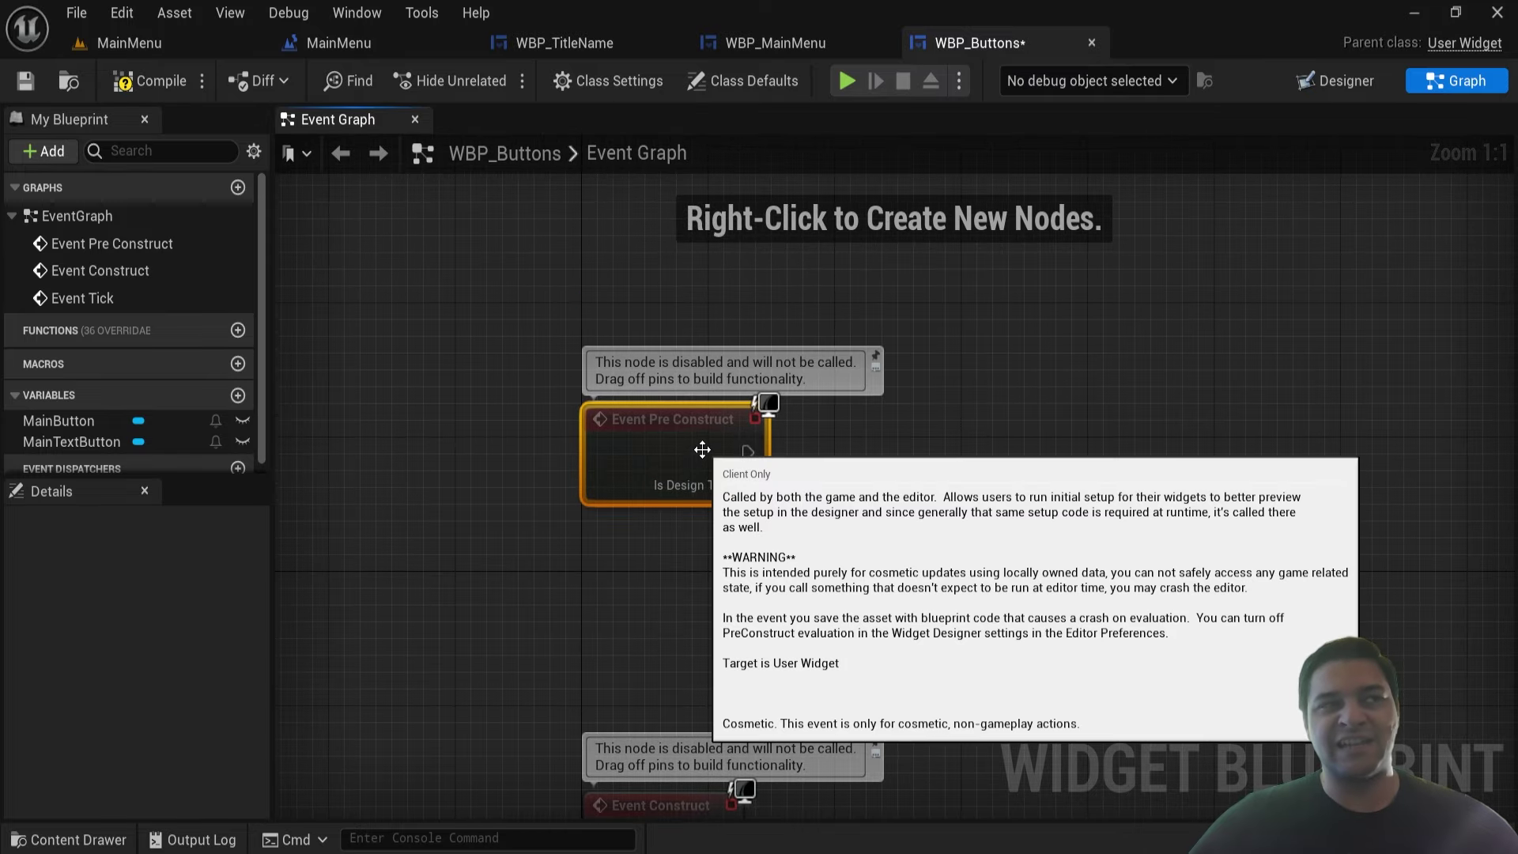
pyautogui.moveTo(701, 450); pyautogui.dragTo(528, 443, button='right')
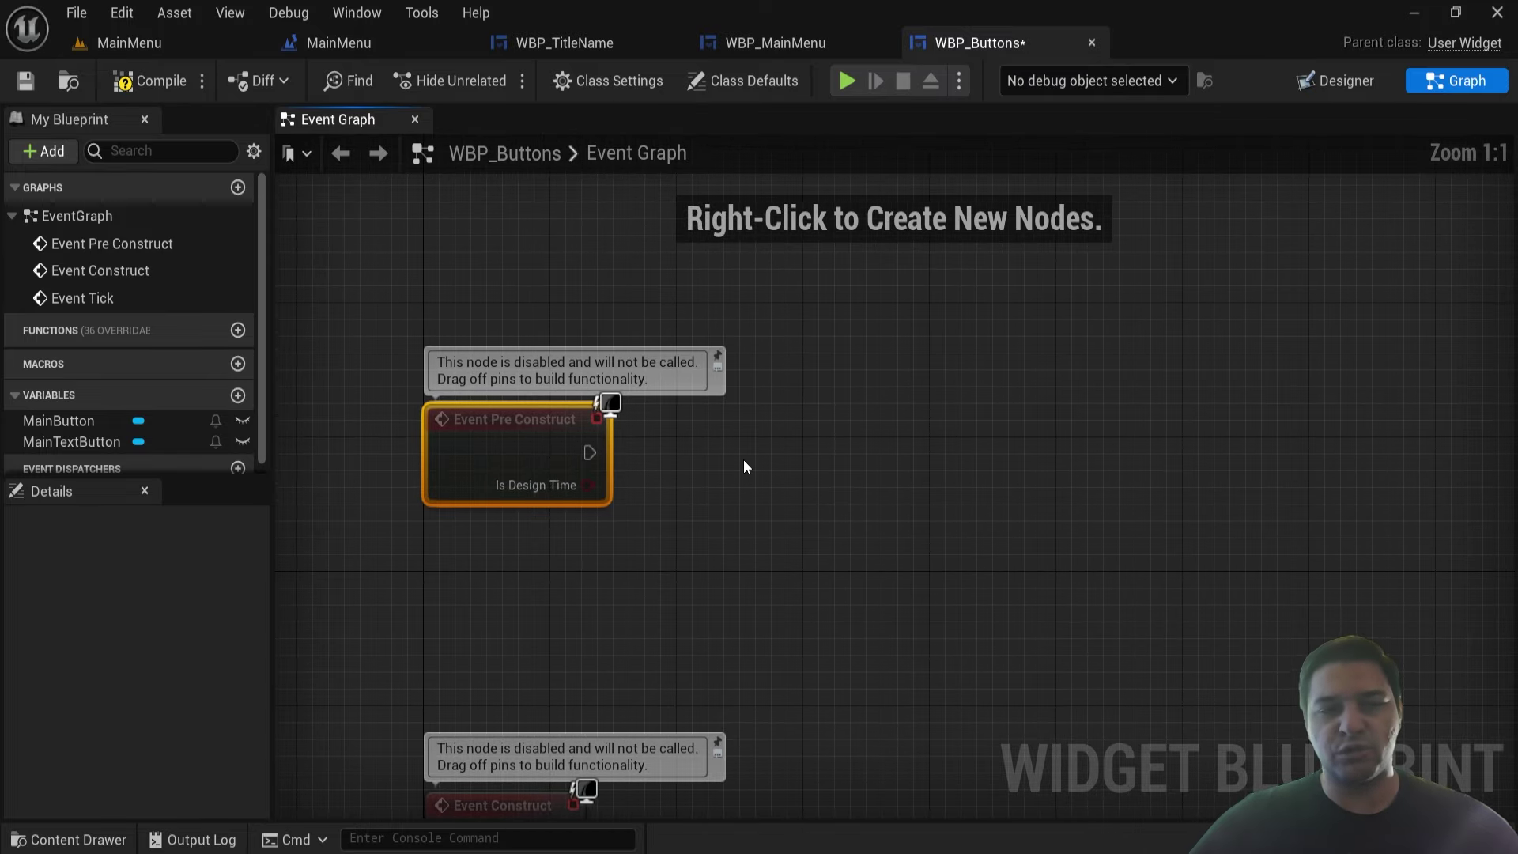
pyautogui.click(49, 444)
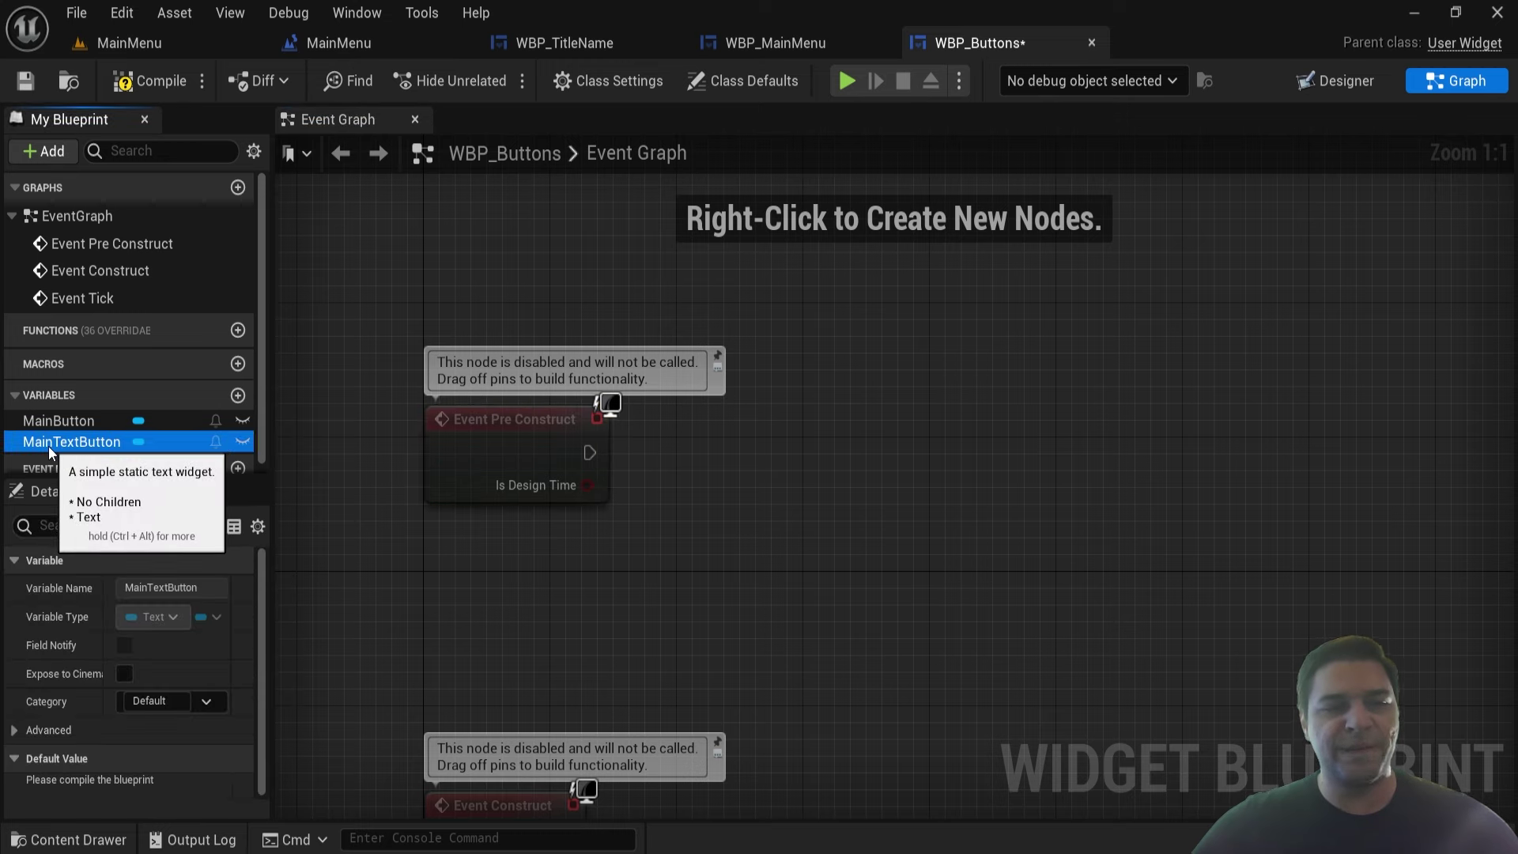
pyautogui.moveTo(49, 445); pyautogui.dragTo(528, 526)
pyautogui.click(566, 576)
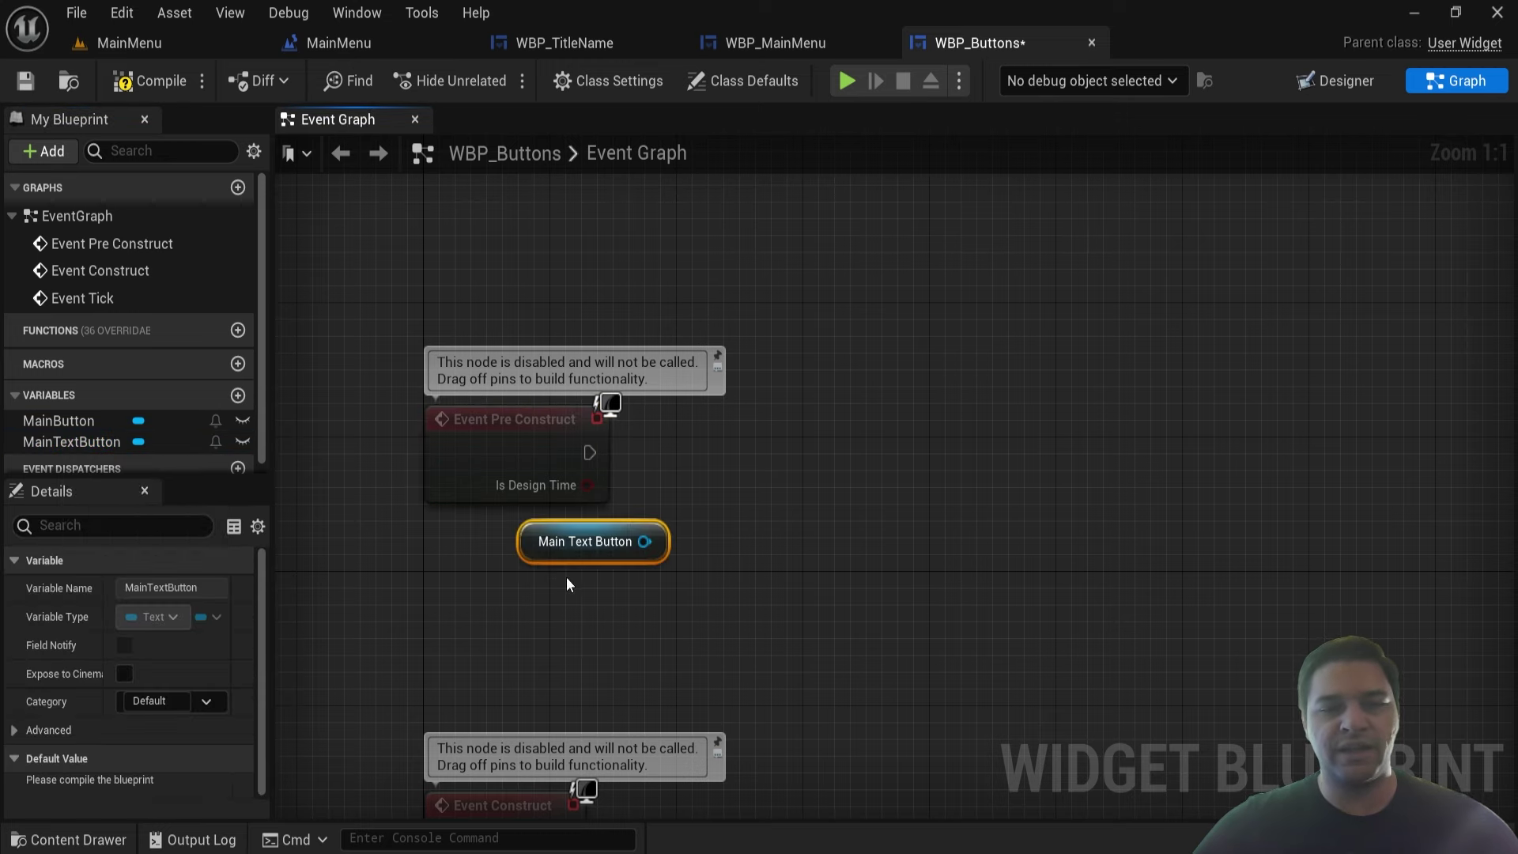
# - Add SetText (Text) targeting MainTextButton and wire Event Pre Construct's exec into it
pyautogui.moveTo(644, 541); pyautogui.dragTo(874, 430)
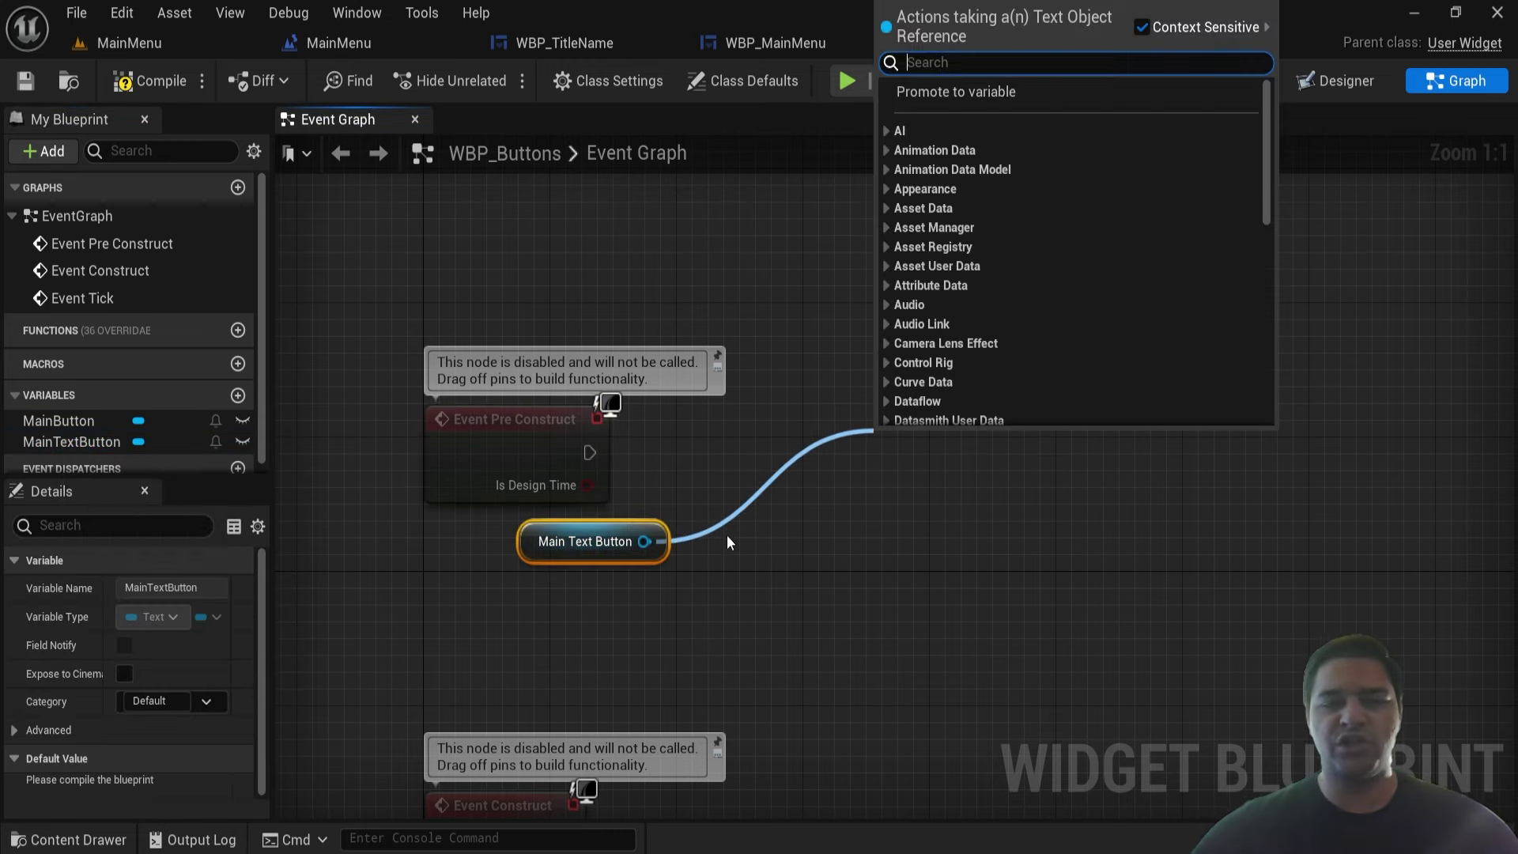
pyautogui.write('Set Text')
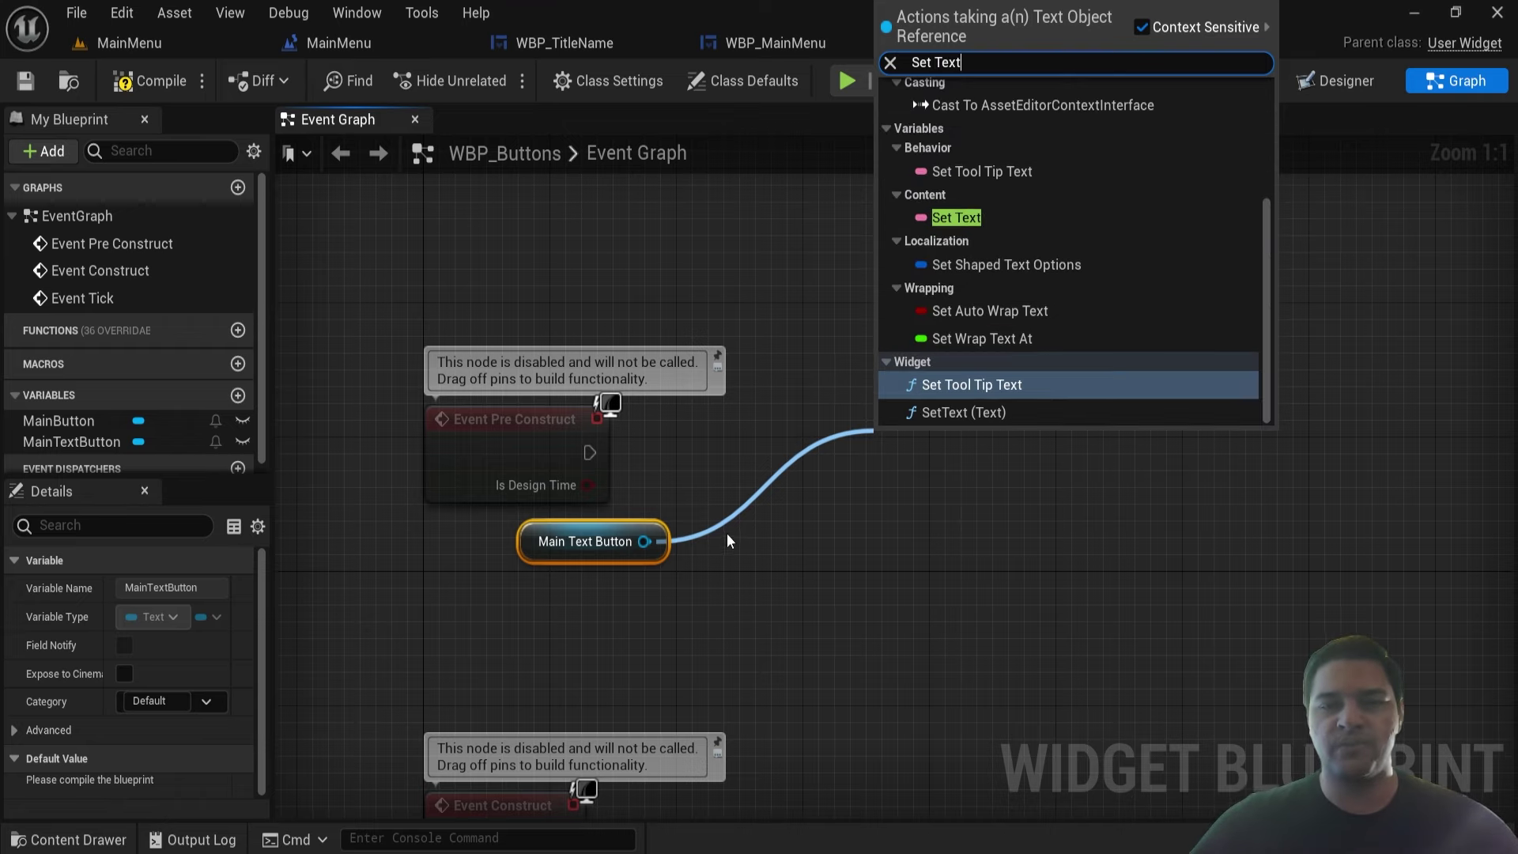
pyautogui.click(946, 411)
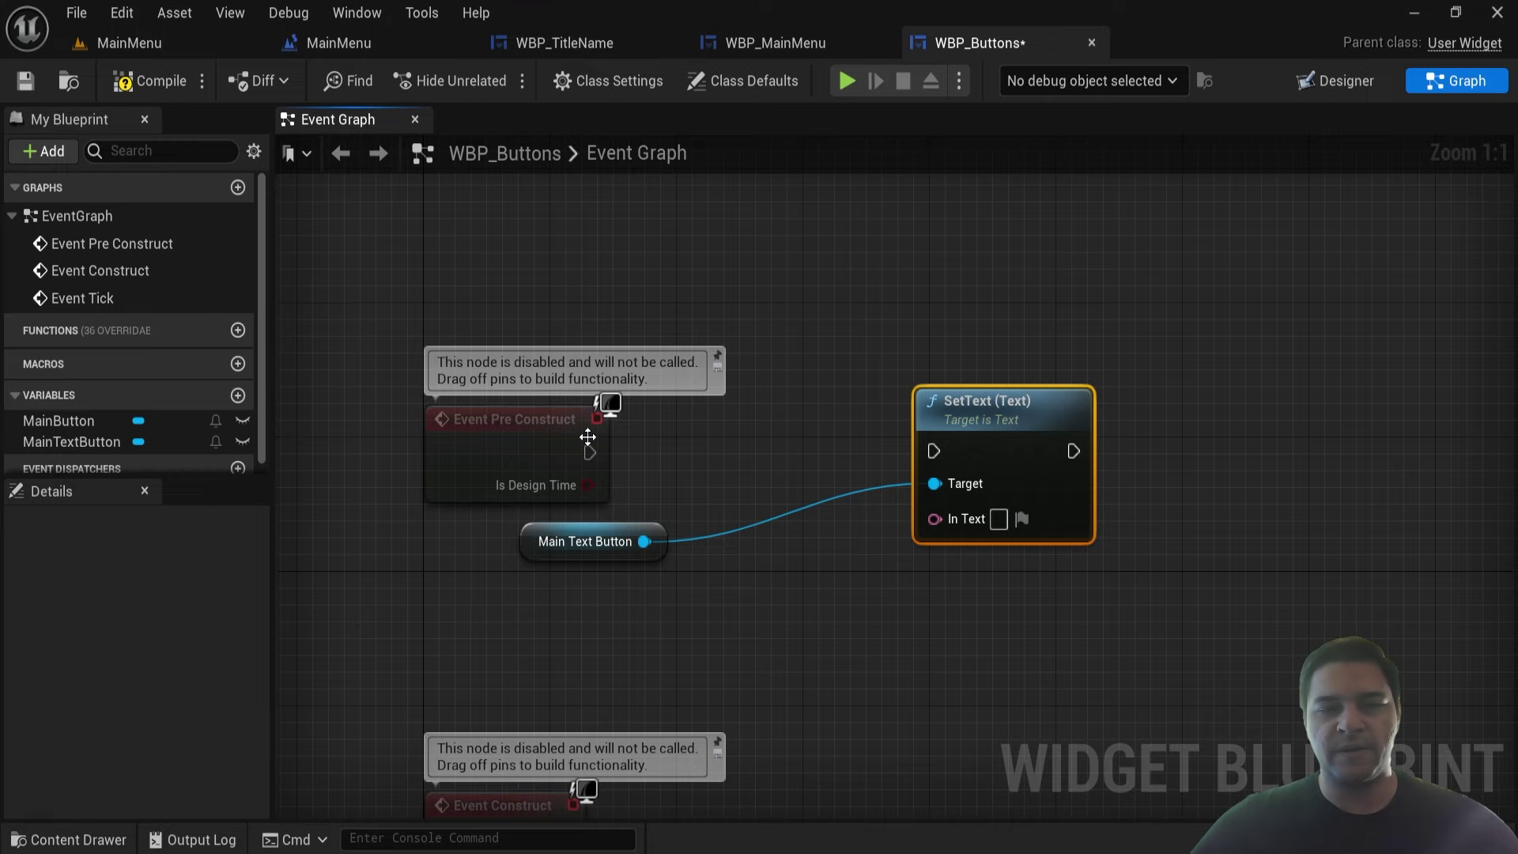
pyautogui.moveTo(589, 452); pyautogui.dragTo(935, 450)
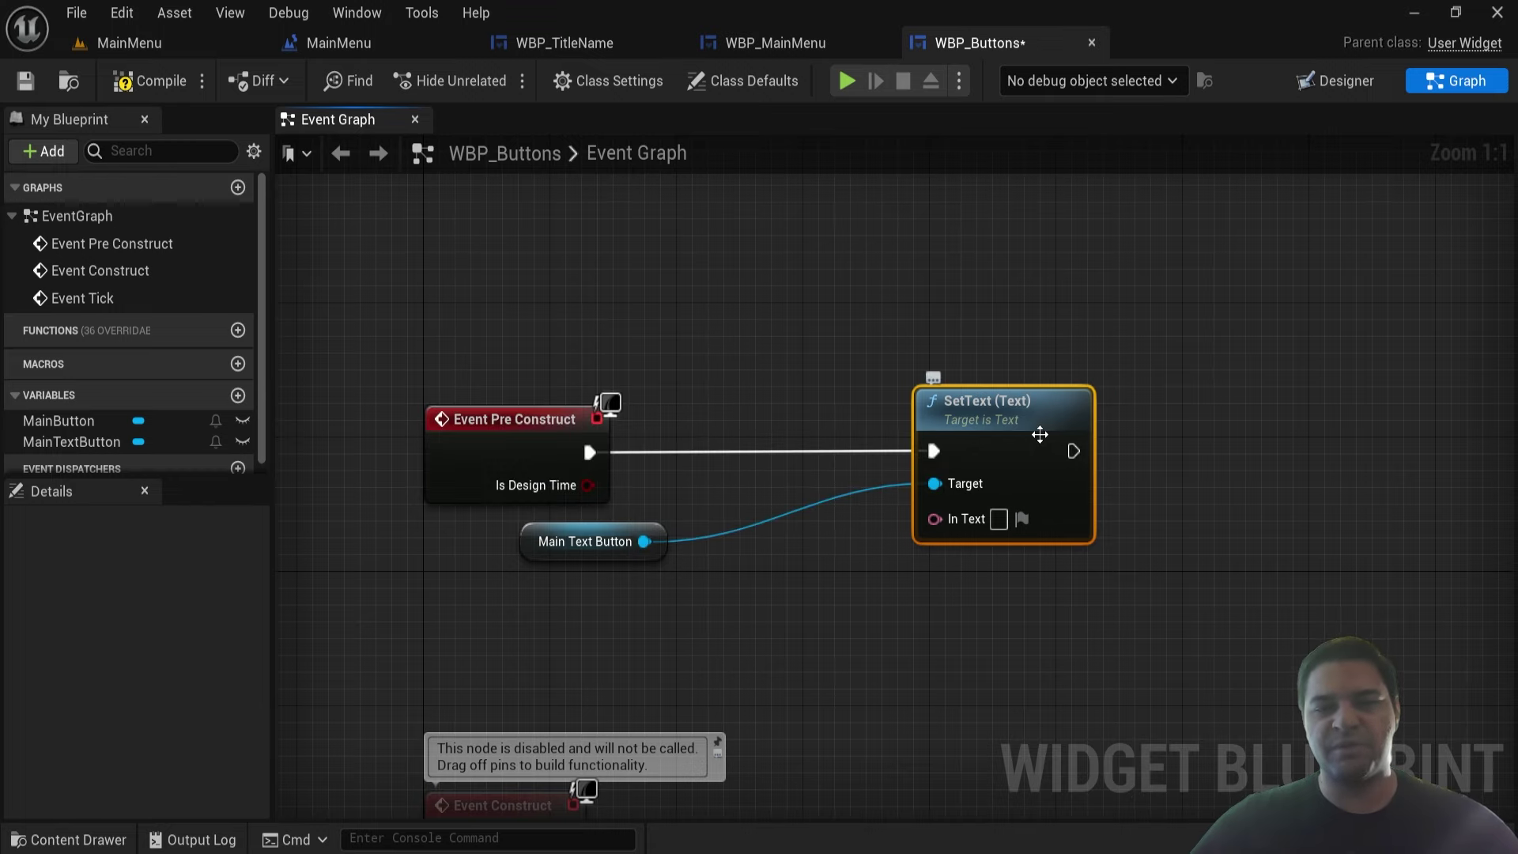
pyautogui.click(529, 544)
pyautogui.moveTo(704, 627); pyautogui.dragTo(693, 525, button='right')
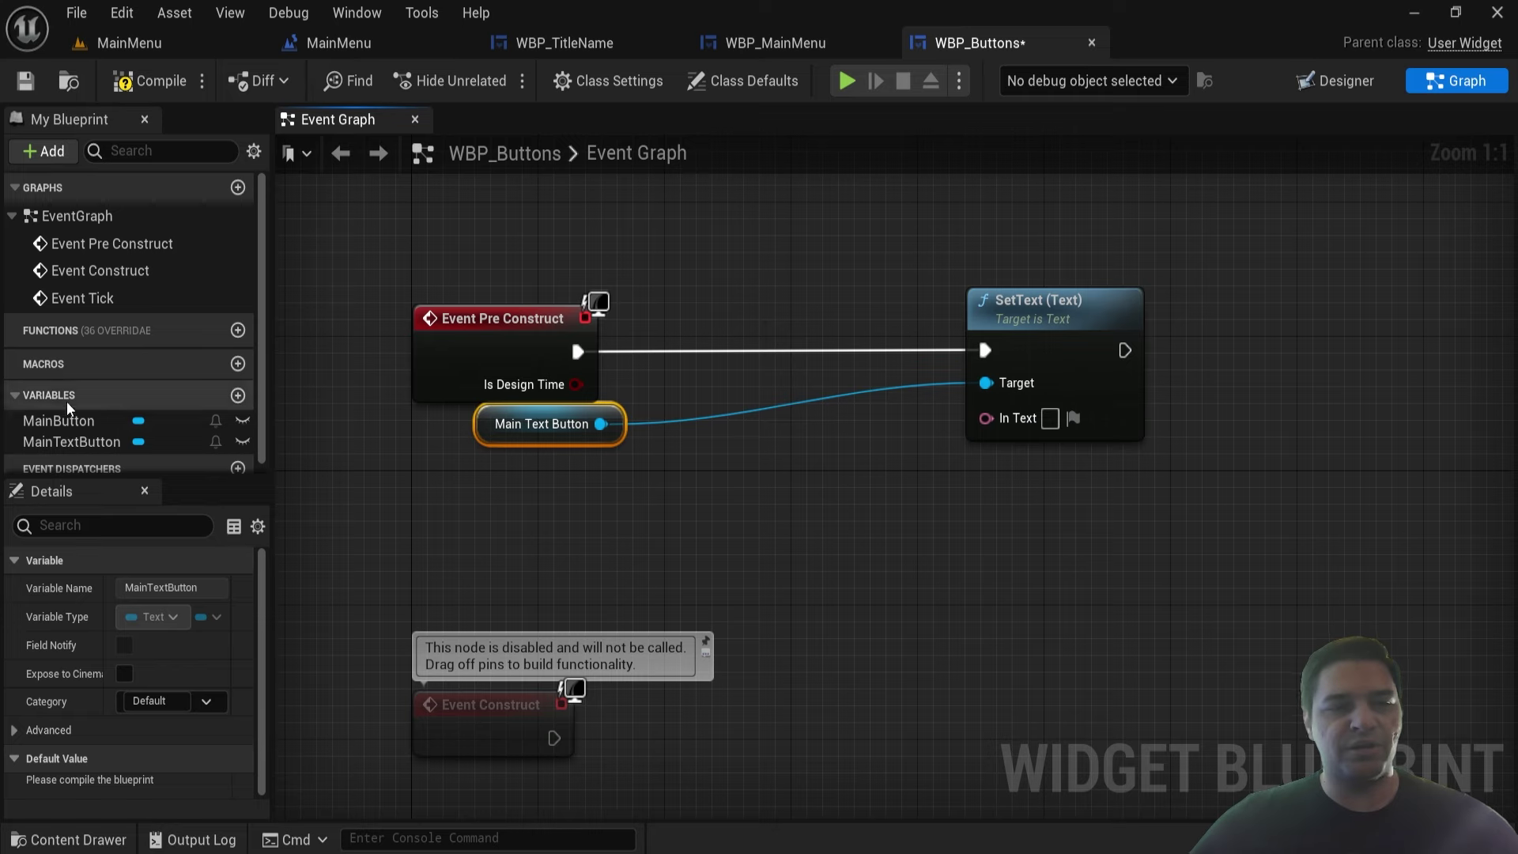
# - Create a Text variable named ButtonText and connect it to SetText's In Text pin
pyautogui.click(237, 395)
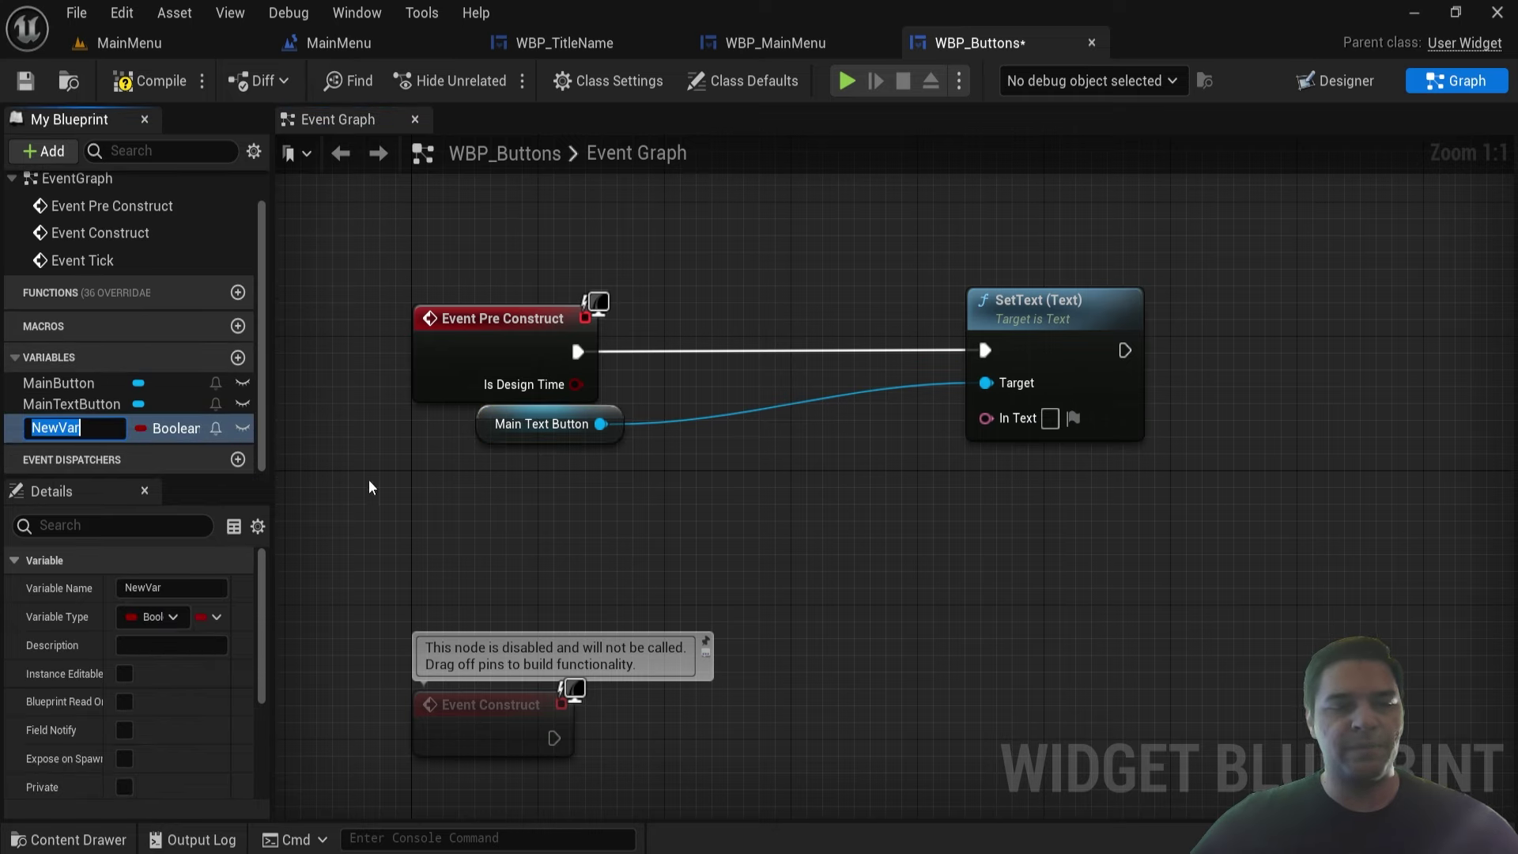
pyautogui.write('ButtonText')
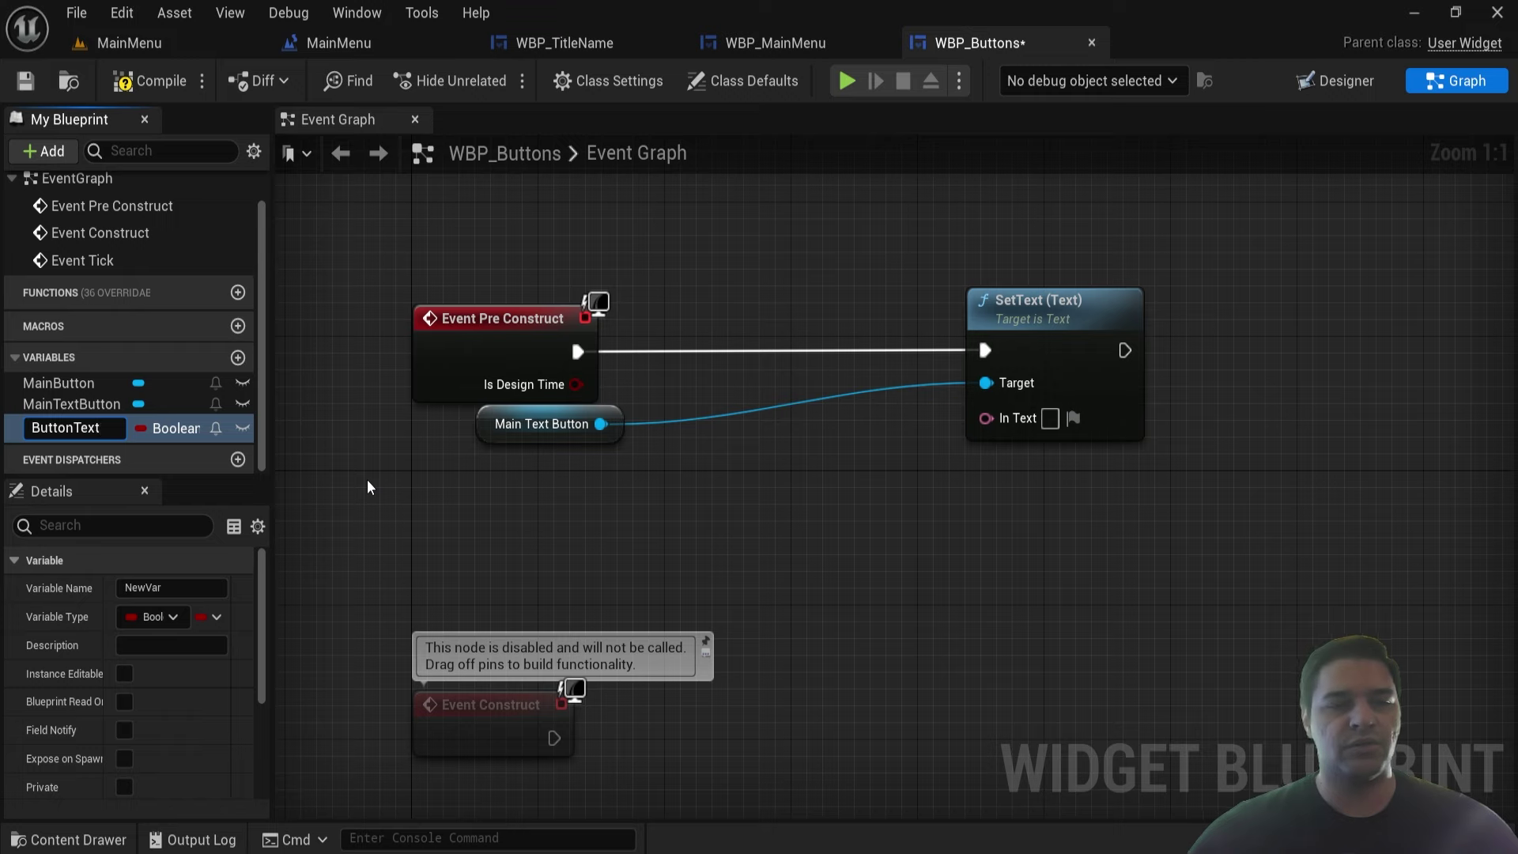
pyautogui.press('Return')
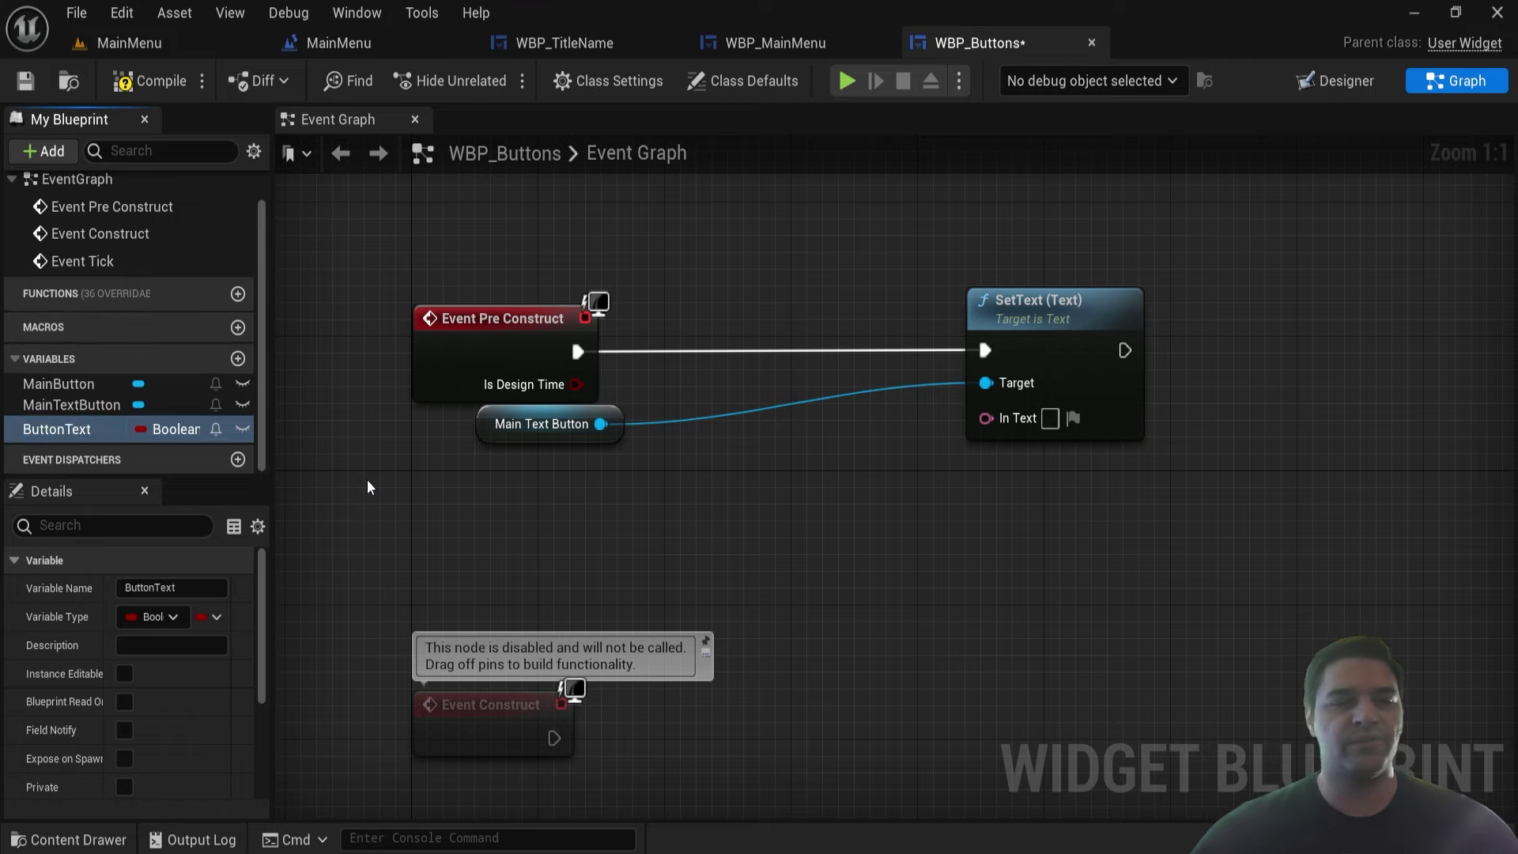
pyautogui.click(177, 430)
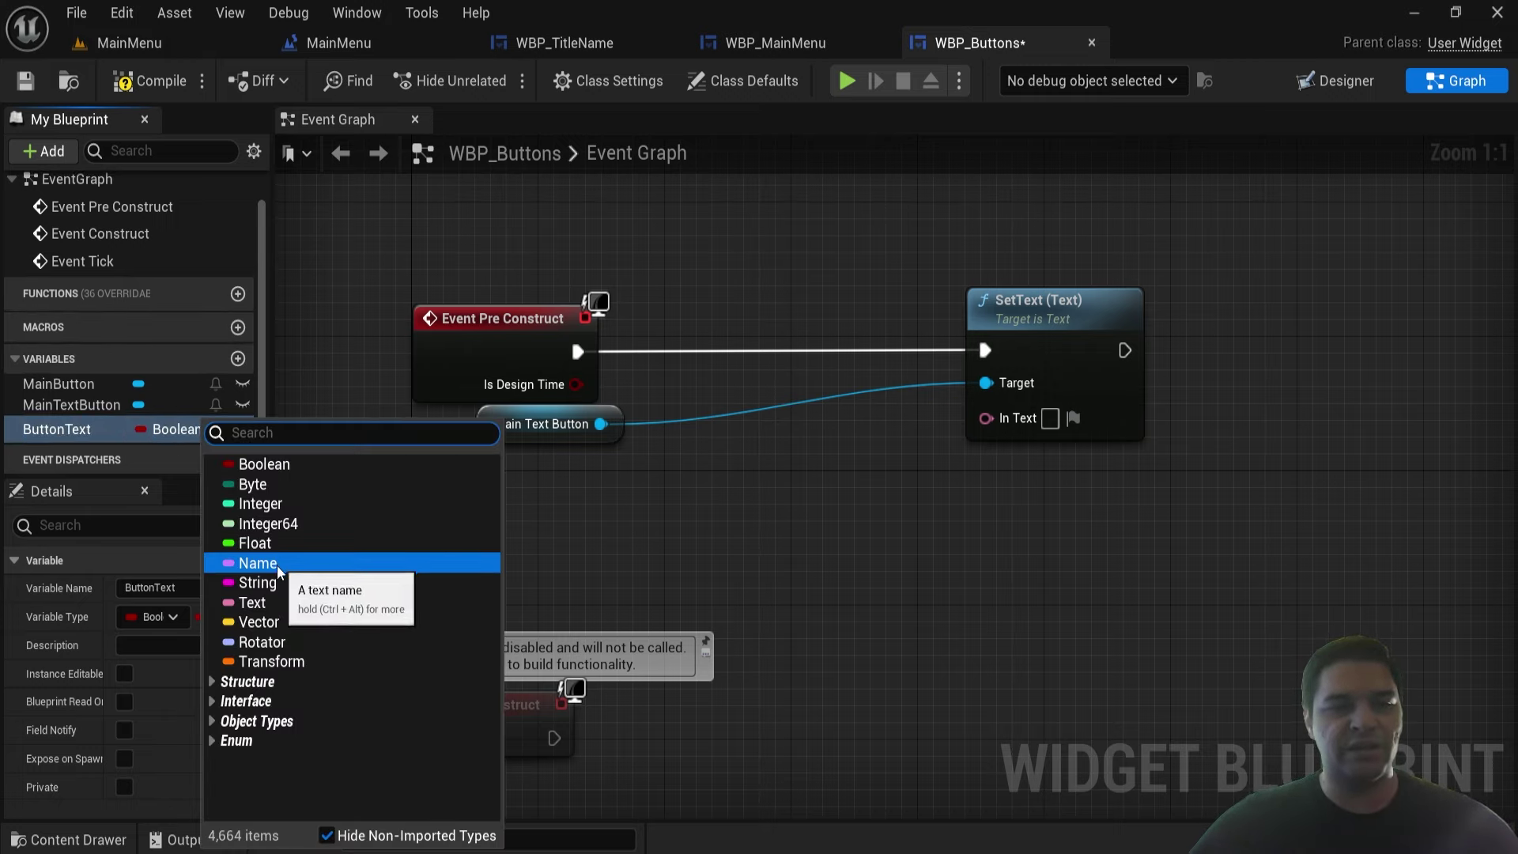
pyautogui.click(253, 602)
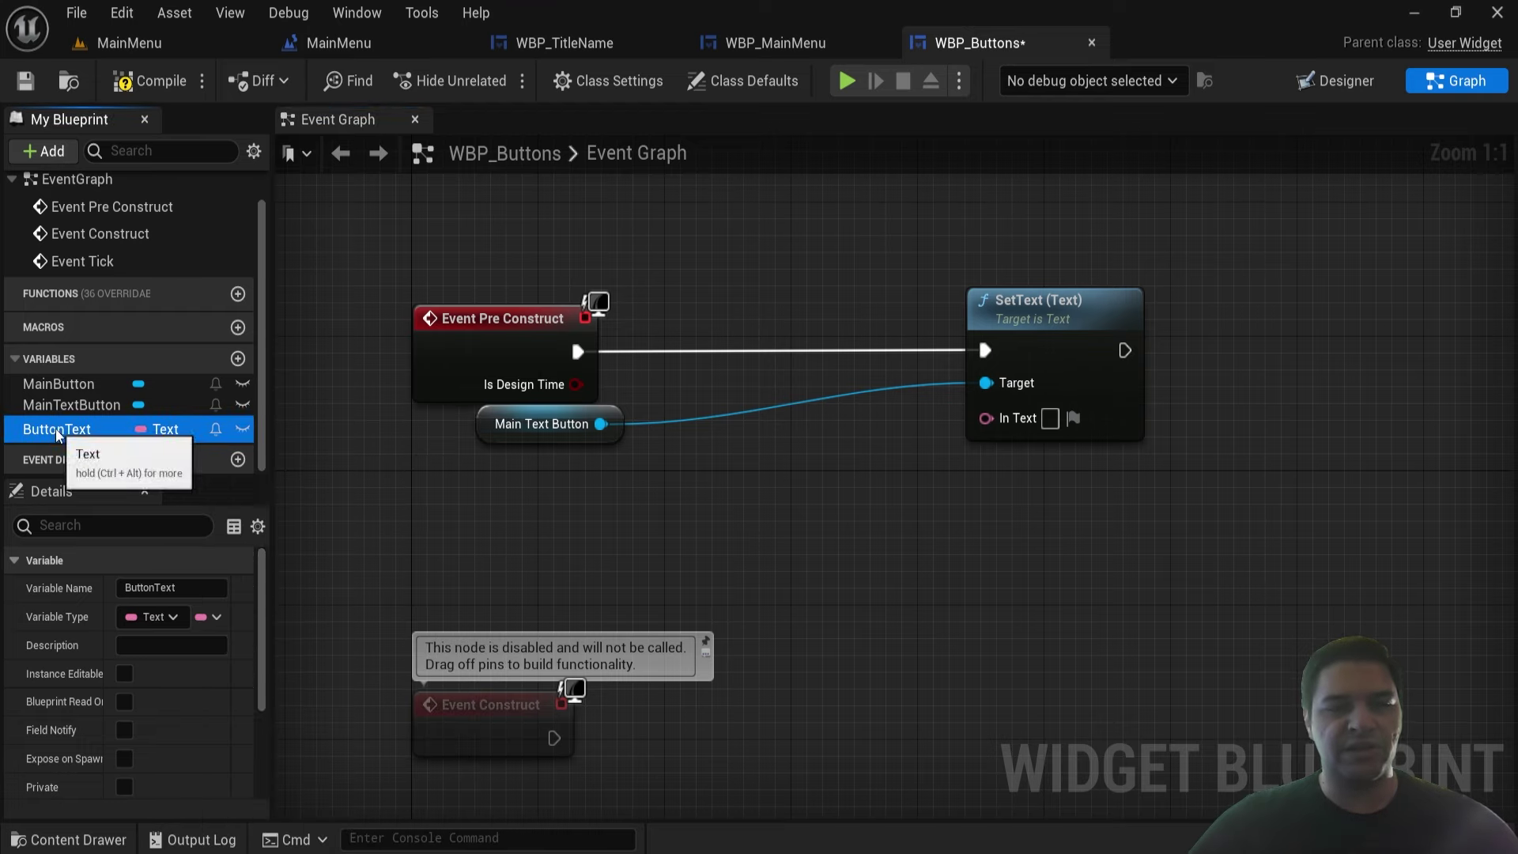
pyautogui.moveTo(59, 435); pyautogui.dragTo(1029, 433)
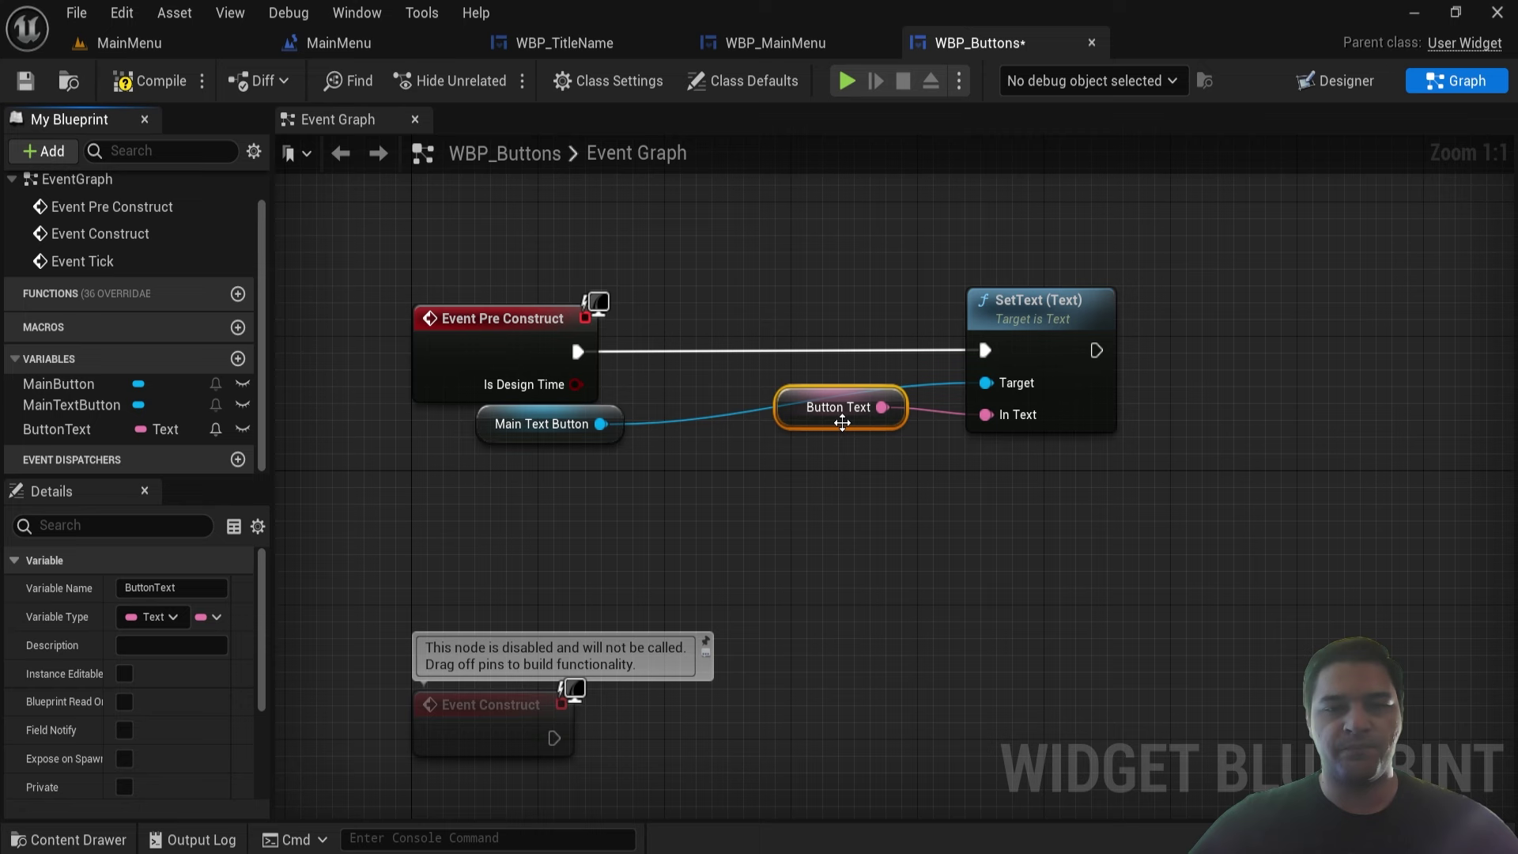
pyautogui.moveTo(841, 423); pyautogui.dragTo(794, 473)
# - Compile and save the WBP_Buttons blueprint
pyautogui.click(151, 81)
pyautogui.click(28, 83)
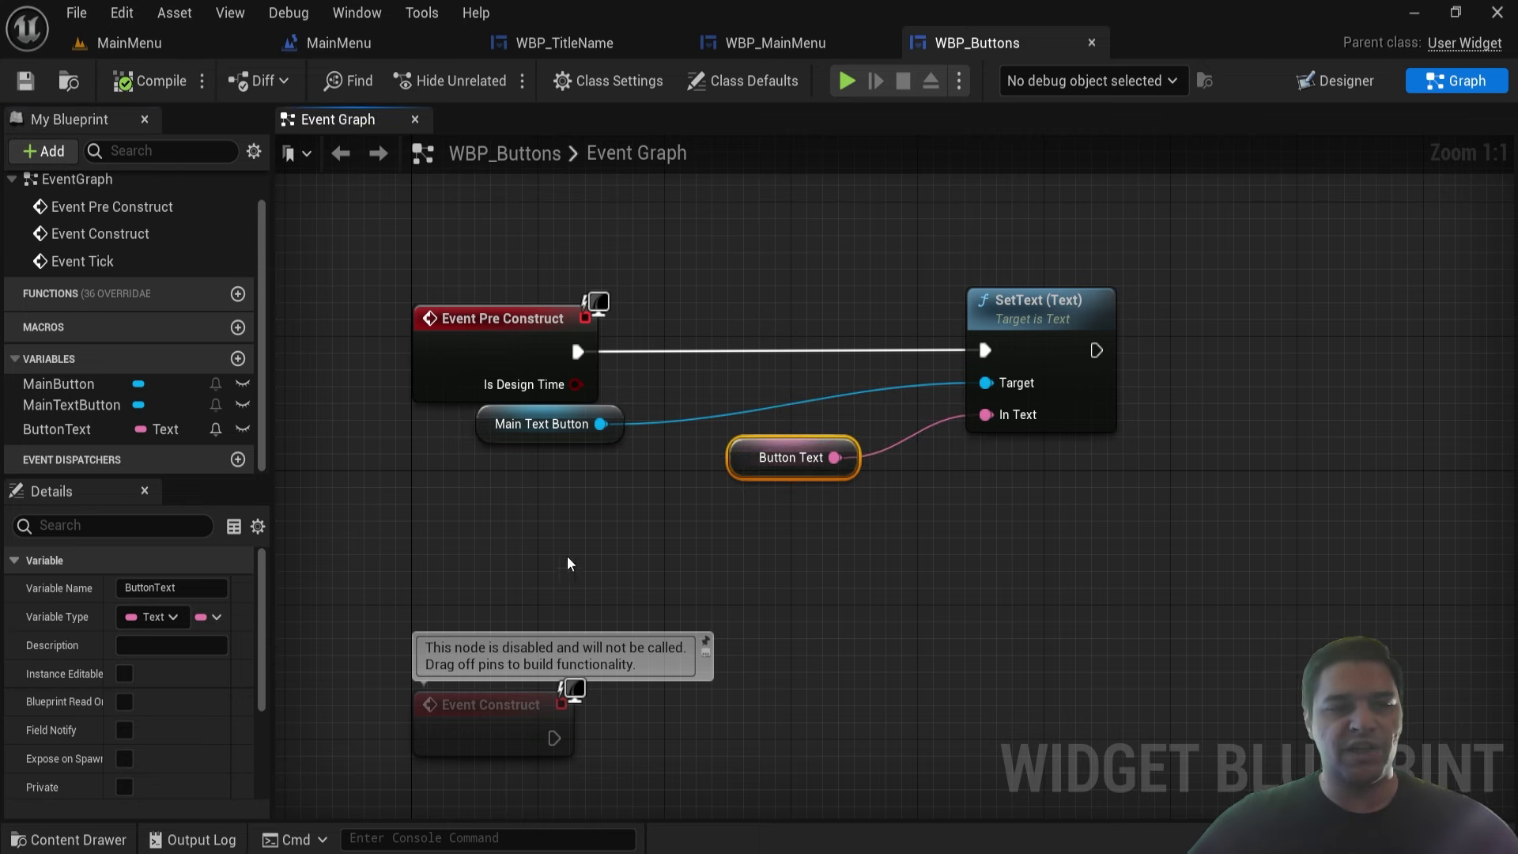
pyautogui.scroll(-1, 681, 502)
pyautogui.scroll(1, 681, 502)
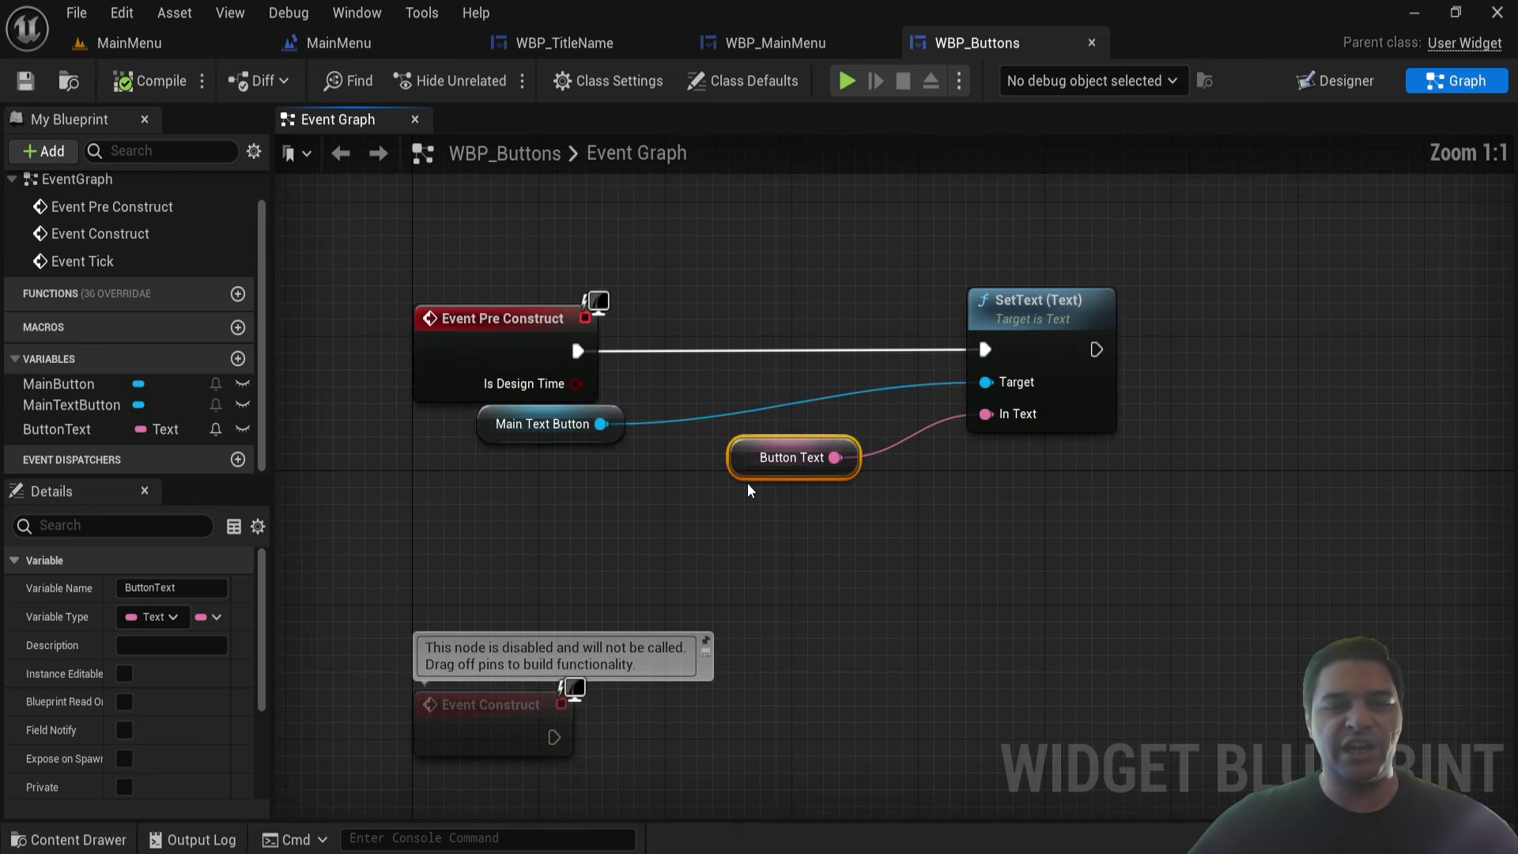
pyautogui.scroll(-1, 749, 477)
pyautogui.scroll(1, 739, 440)
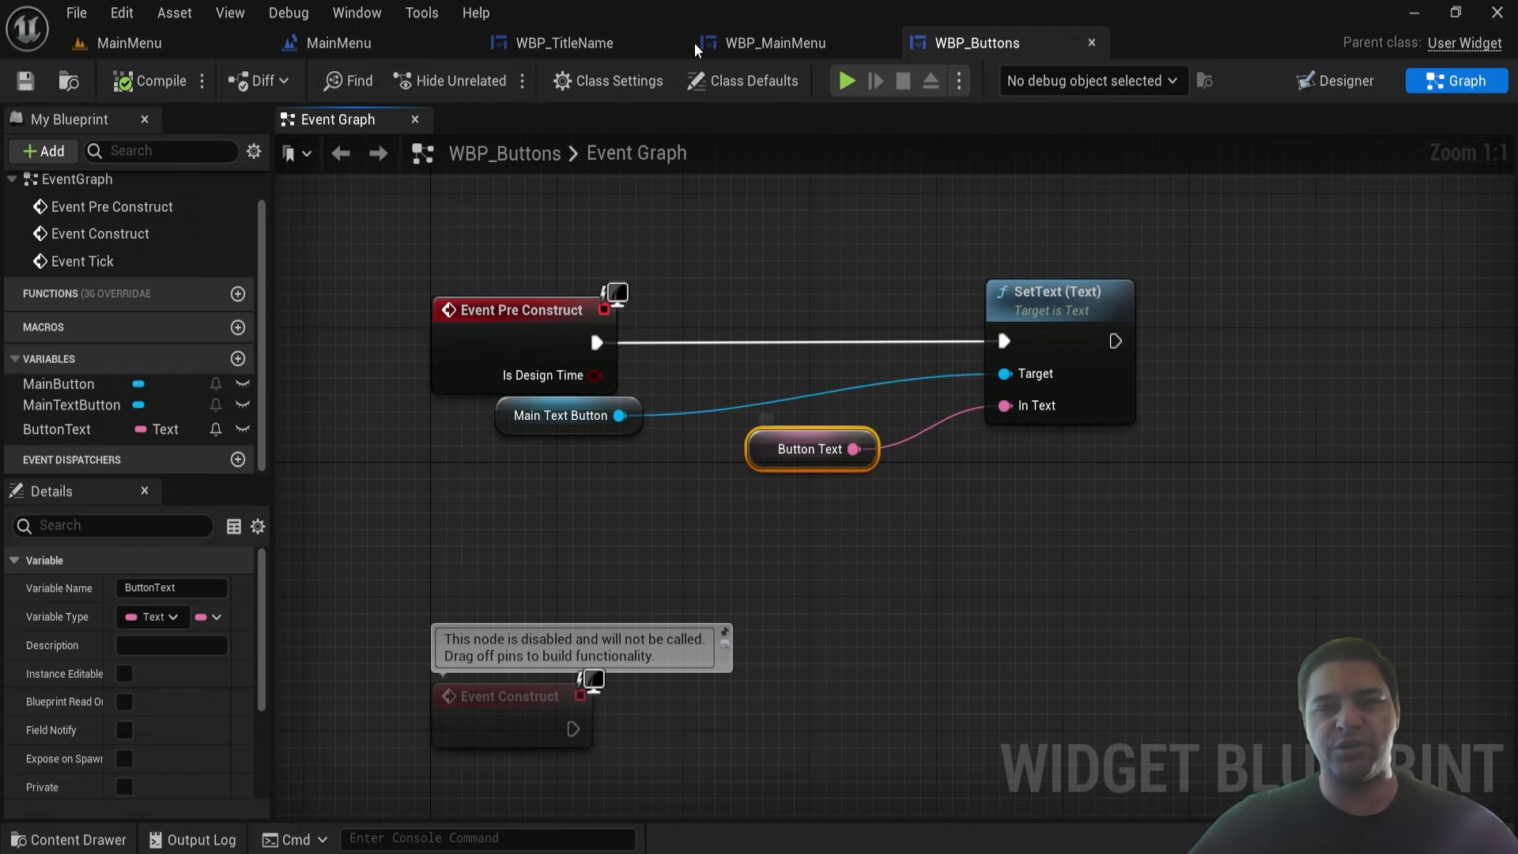
# - Drop a Grid Panel from the Palette onto the WBP_MainMenu canvas
pyautogui.click(762, 46)
pyautogui.click(116, 150)
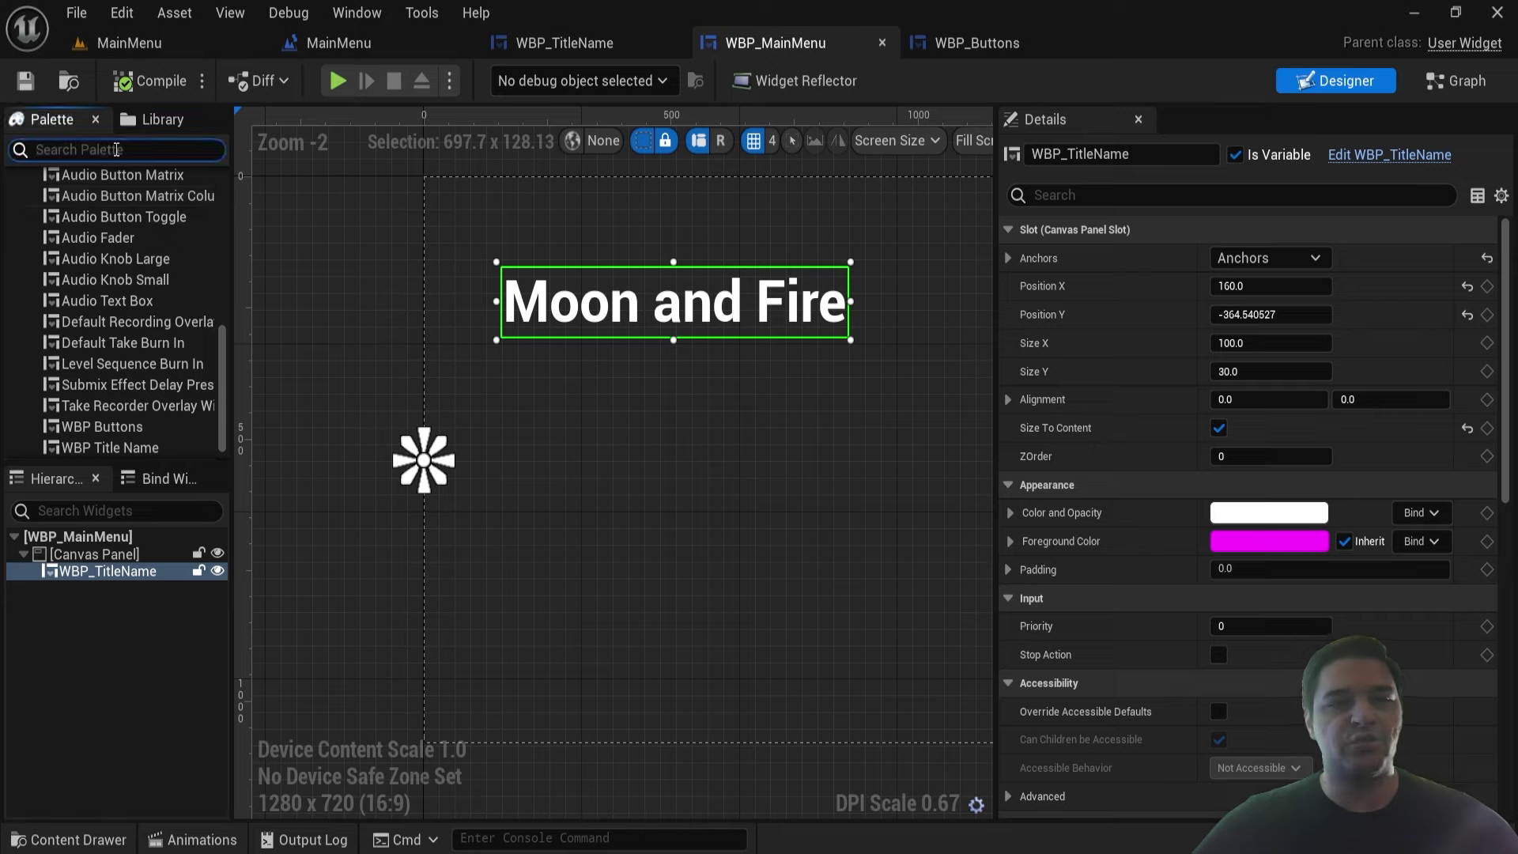
pyautogui.write('Grid')
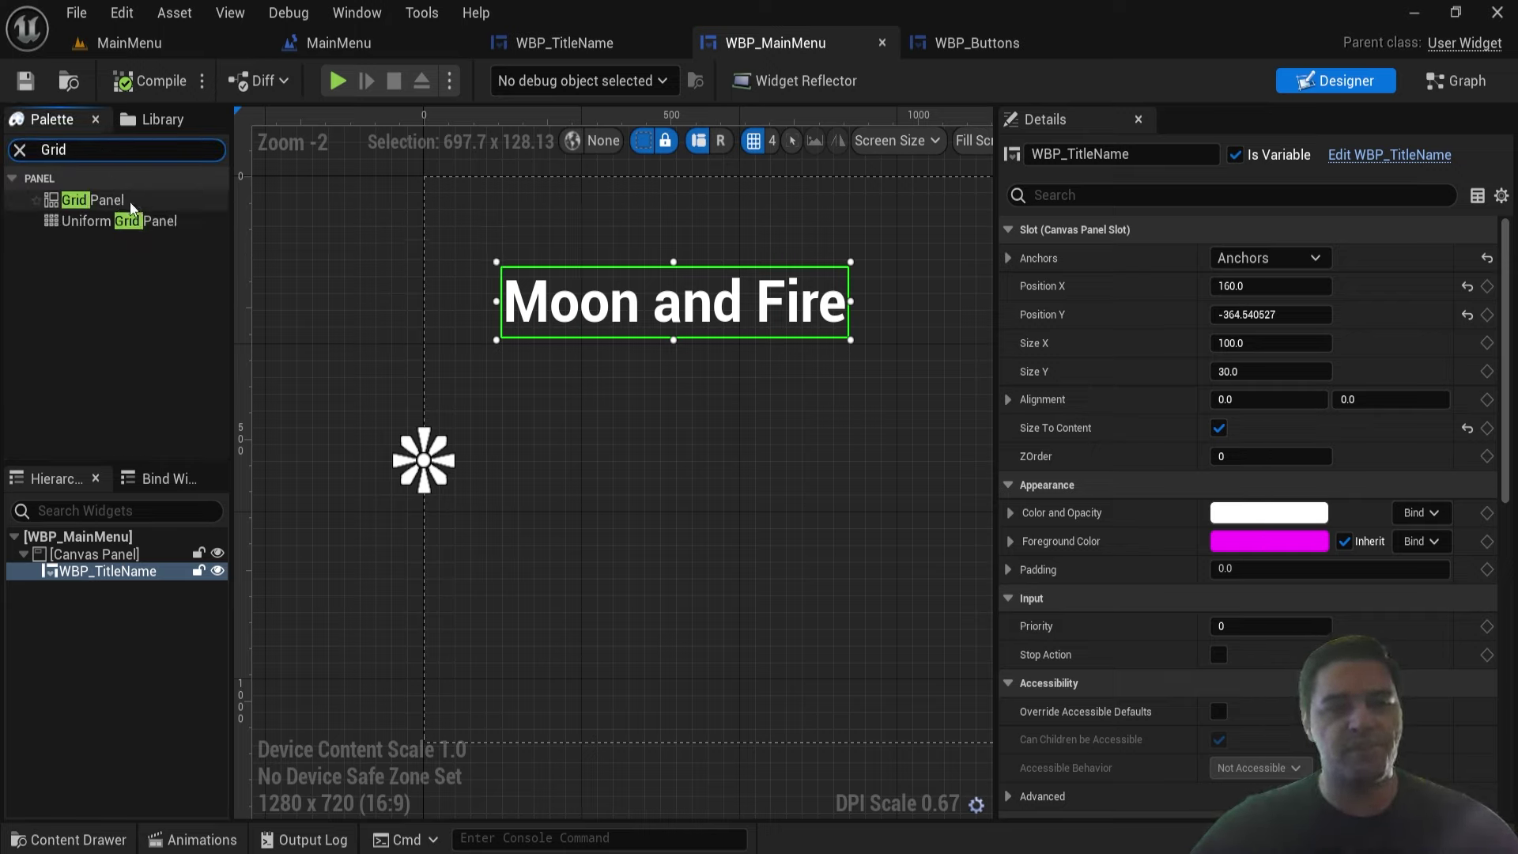
pyautogui.moveTo(130, 201)
pyautogui.mouseDown()
pyautogui.moveTo(69, 600)
pyautogui.moveTo(98, 588)
pyautogui.mouseUp()
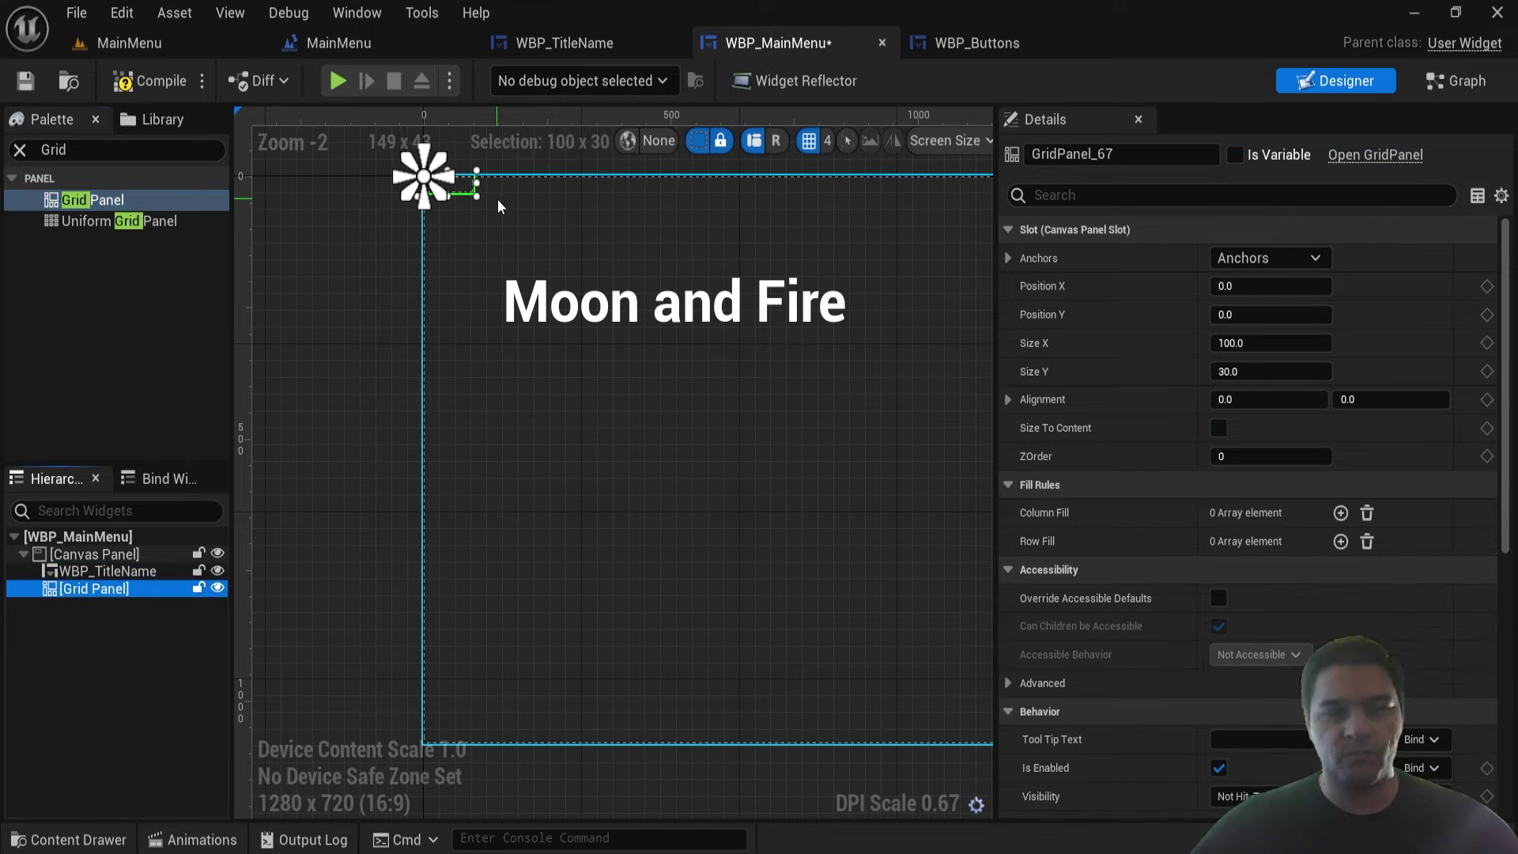
# - Resize the Grid Panel to about 774 × 583 below the title, anchored left-middle
pyautogui.moveTo(476, 194); pyautogui.dragTo(809, 485)
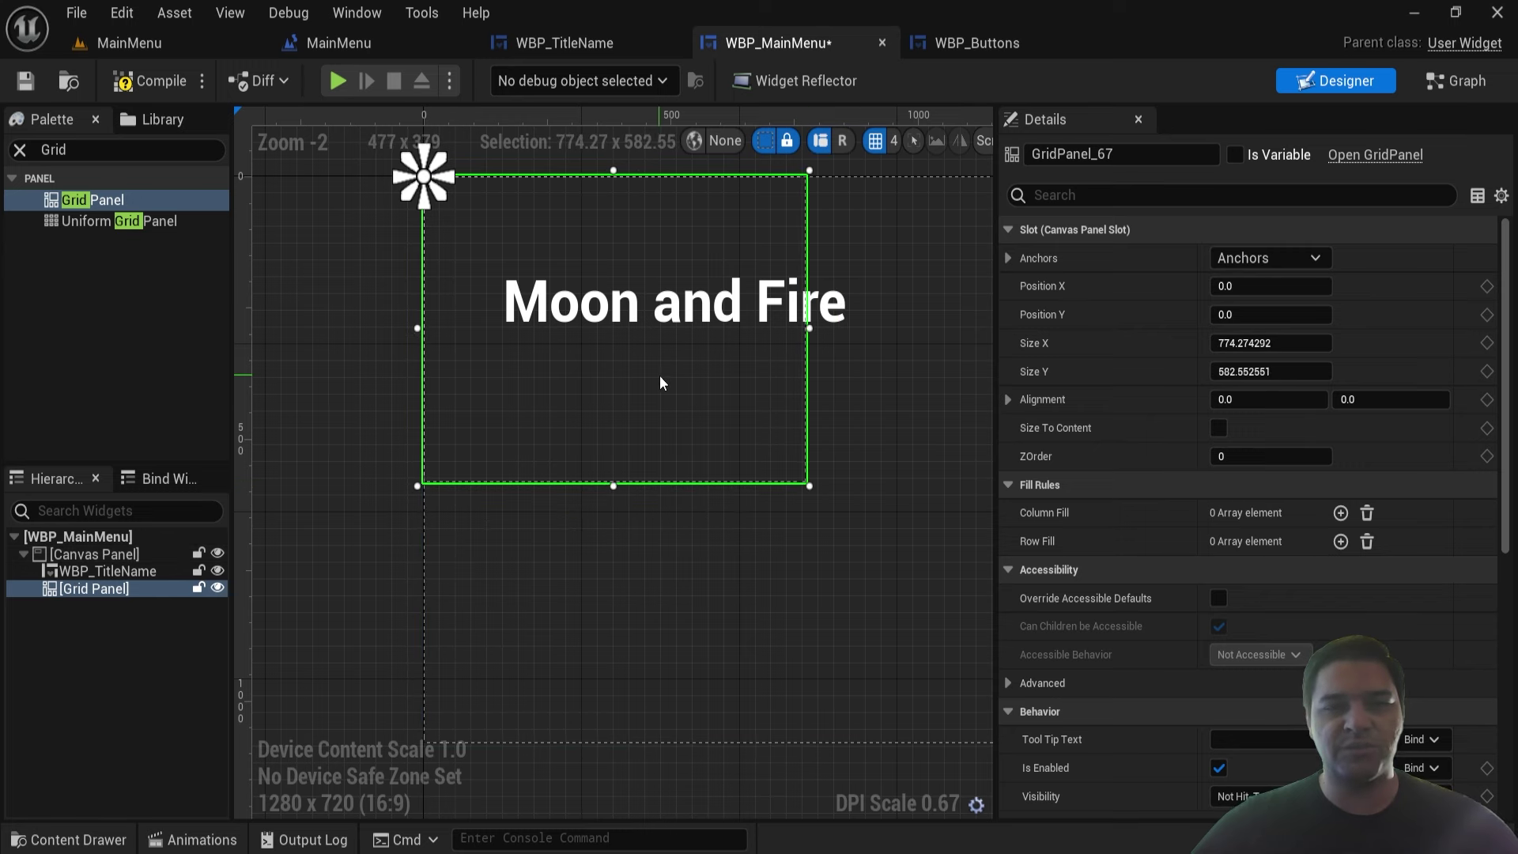
pyautogui.moveTo(660, 382); pyautogui.dragTo(713, 575)
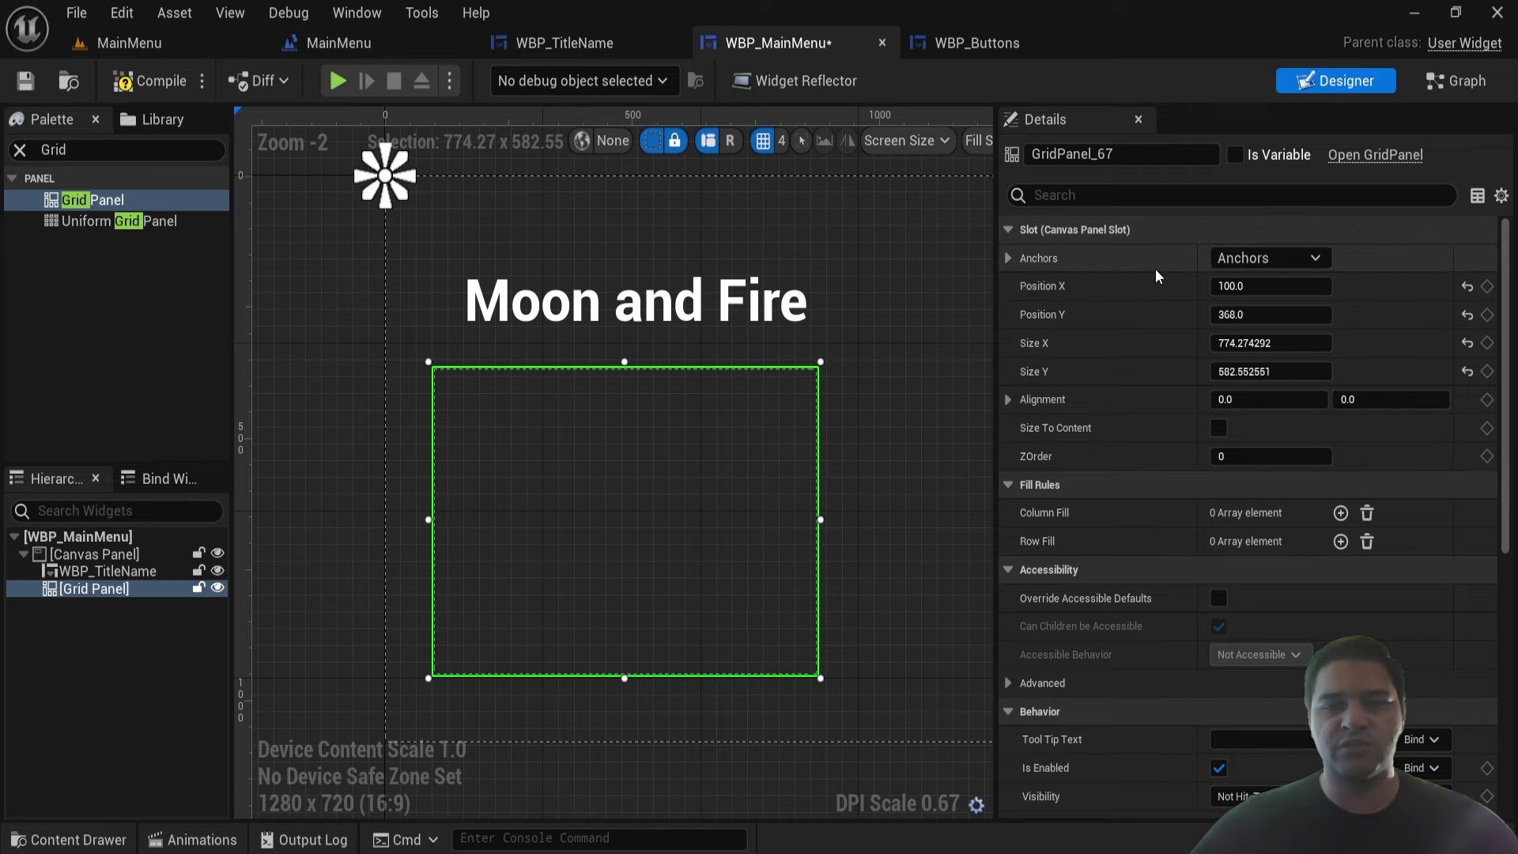
pyautogui.click(1238, 259)
pyautogui.click(1246, 385)
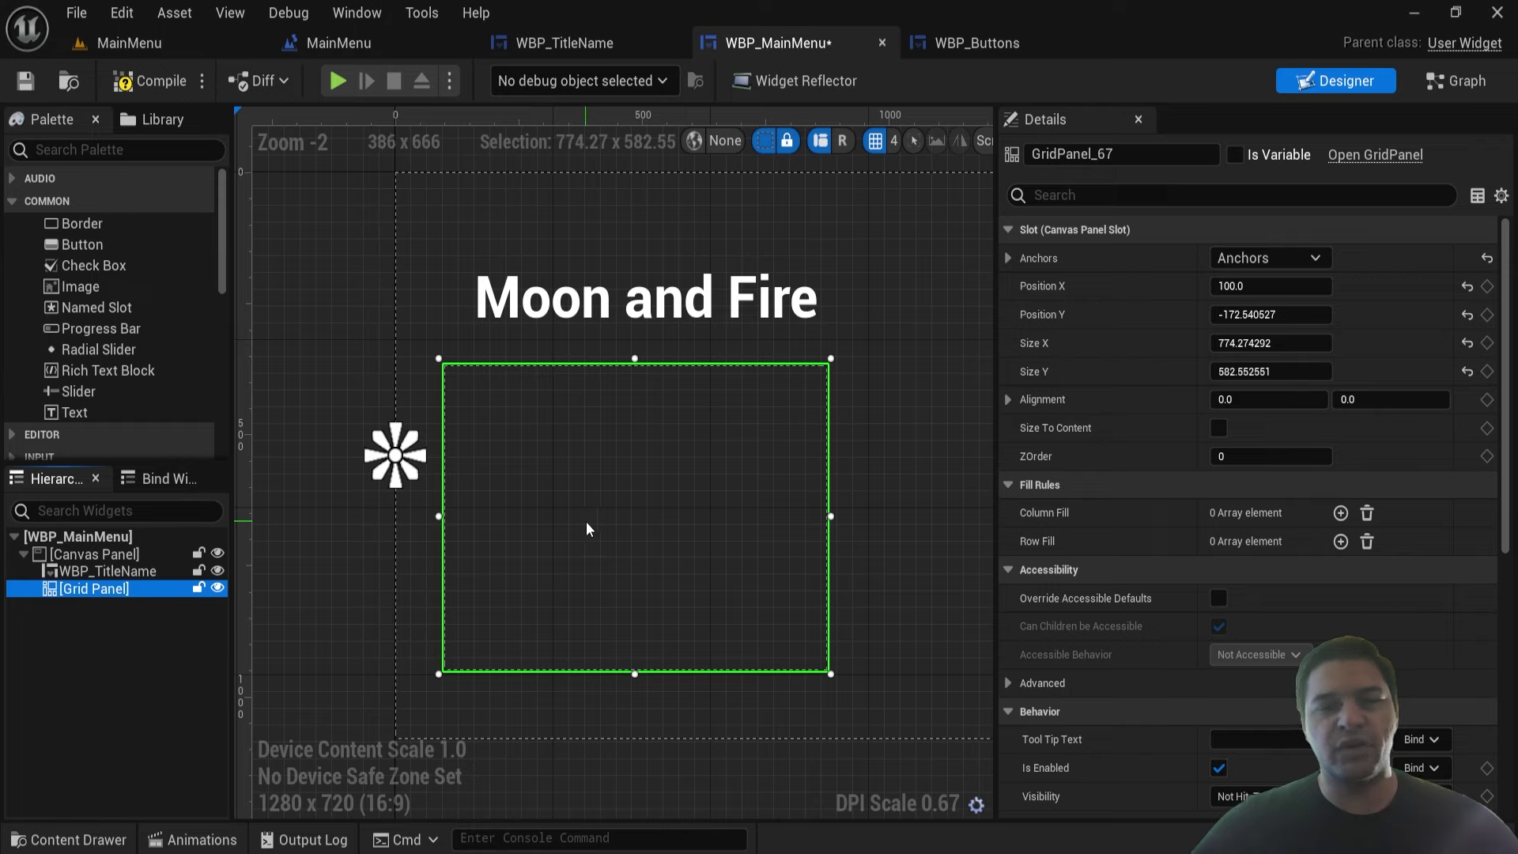
# - Add a Vertical Box inside the Grid Panel in the Hierarchy
pyautogui.click(140, 152)
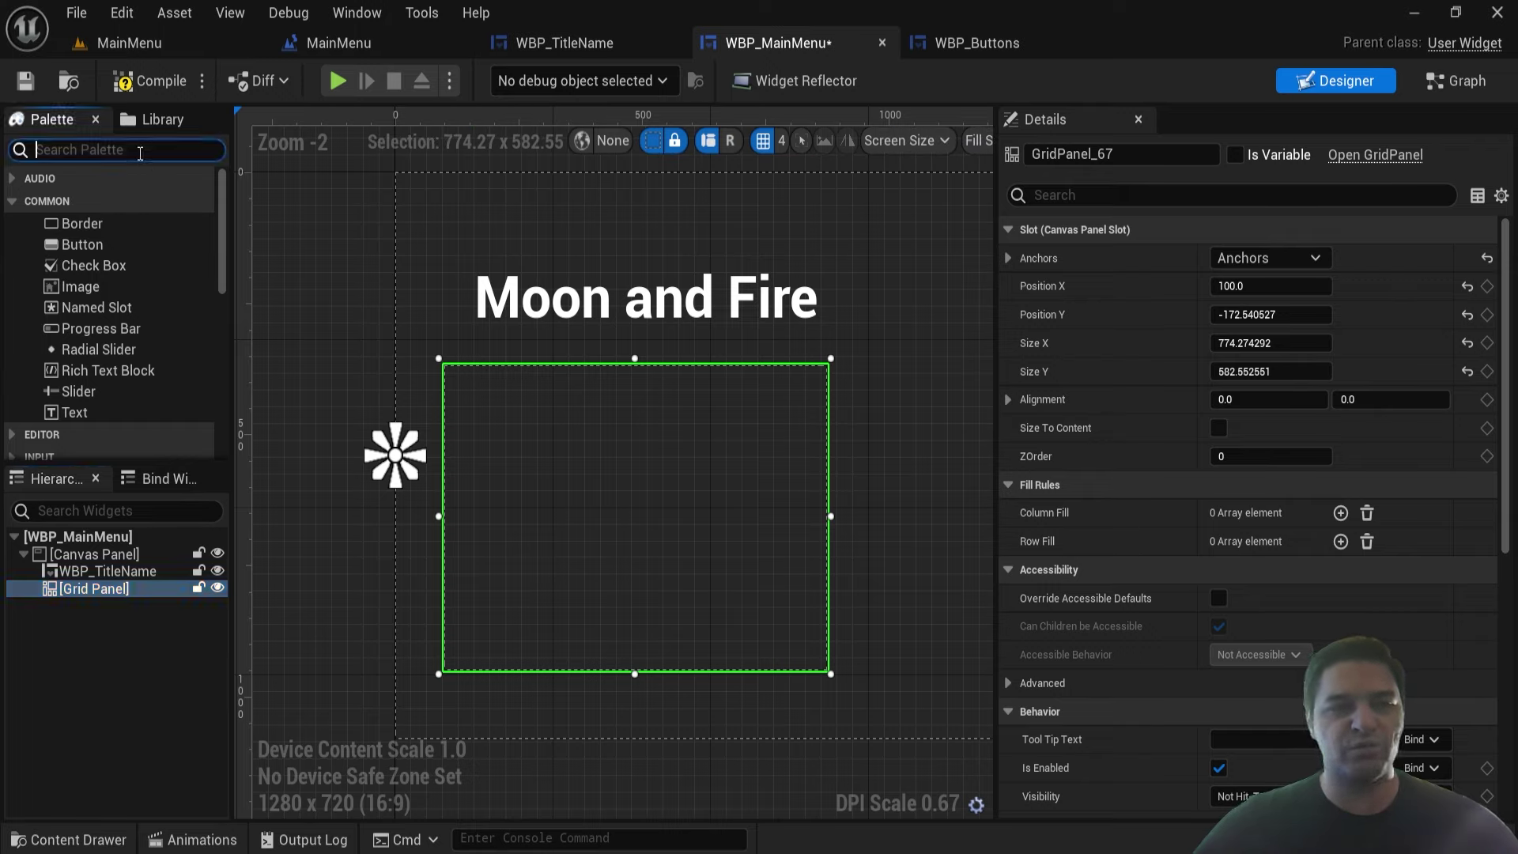
pyautogui.write('Verti')
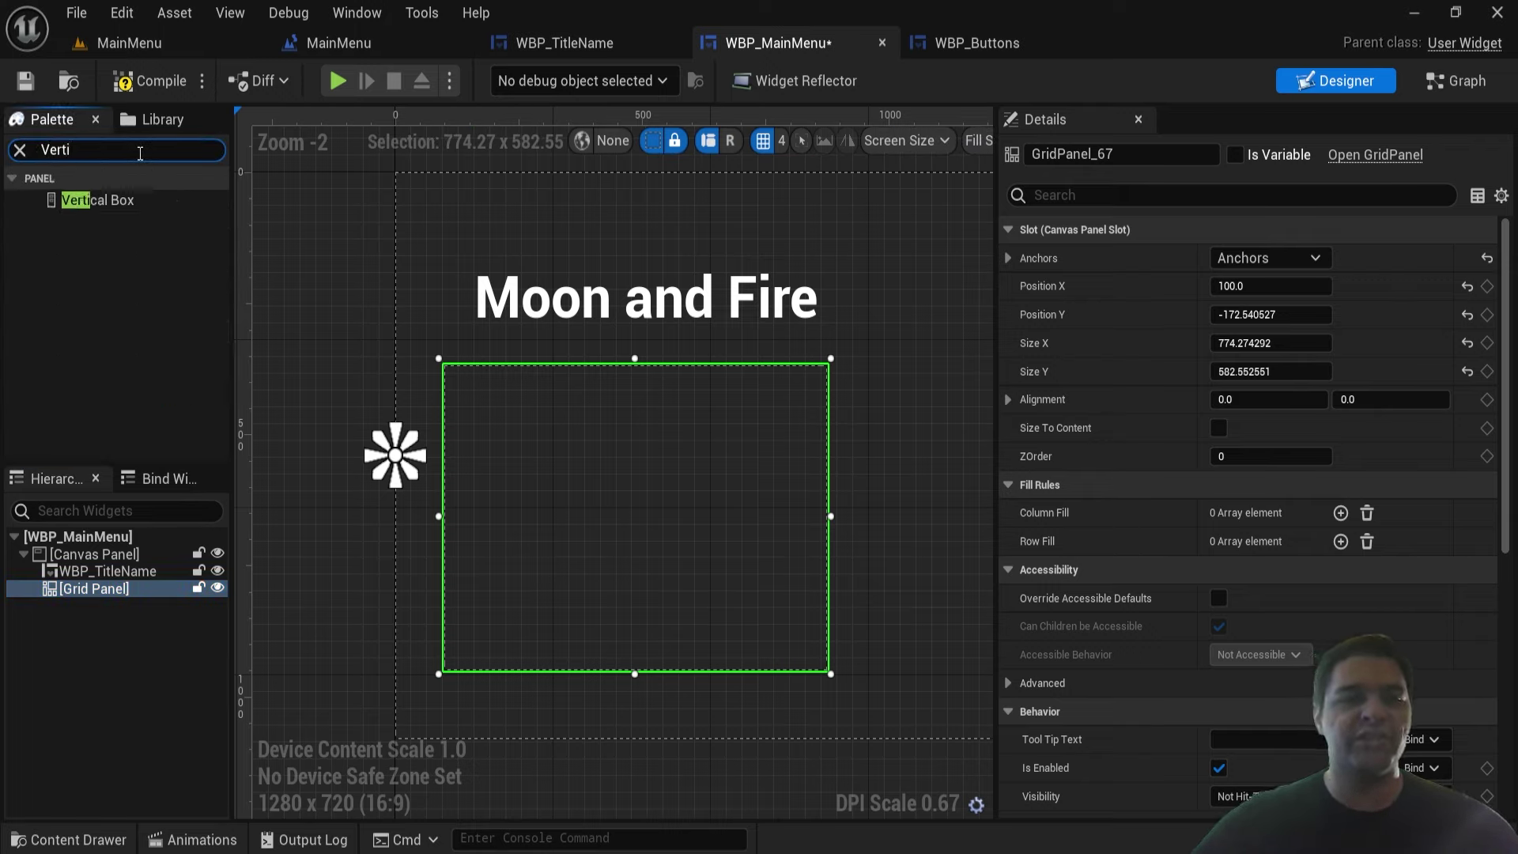
pyautogui.moveTo(115, 202); pyautogui.dragTo(94, 588)
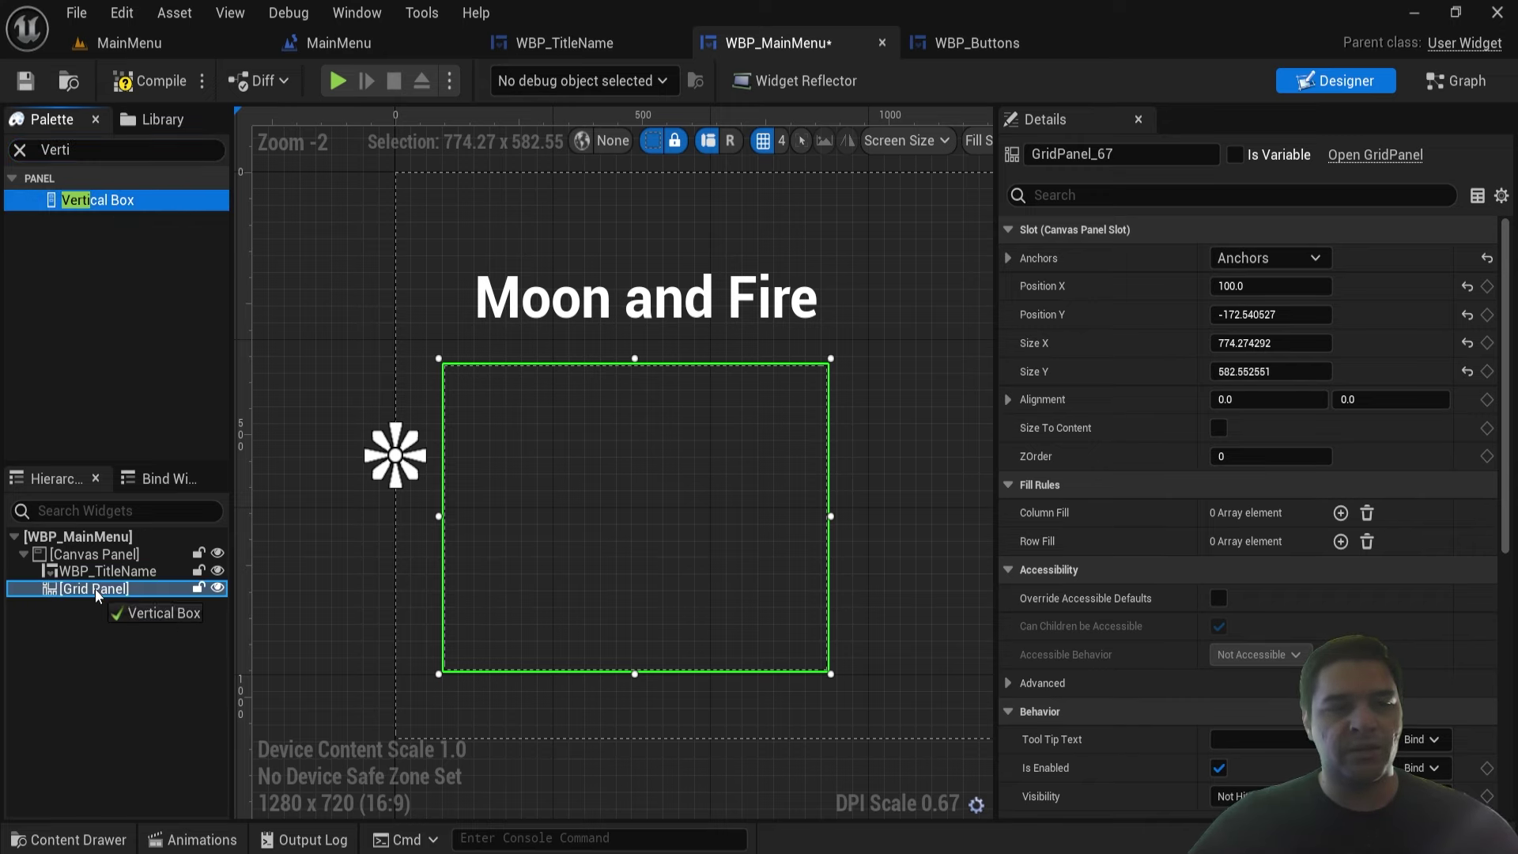
pyautogui.click(103, 605)
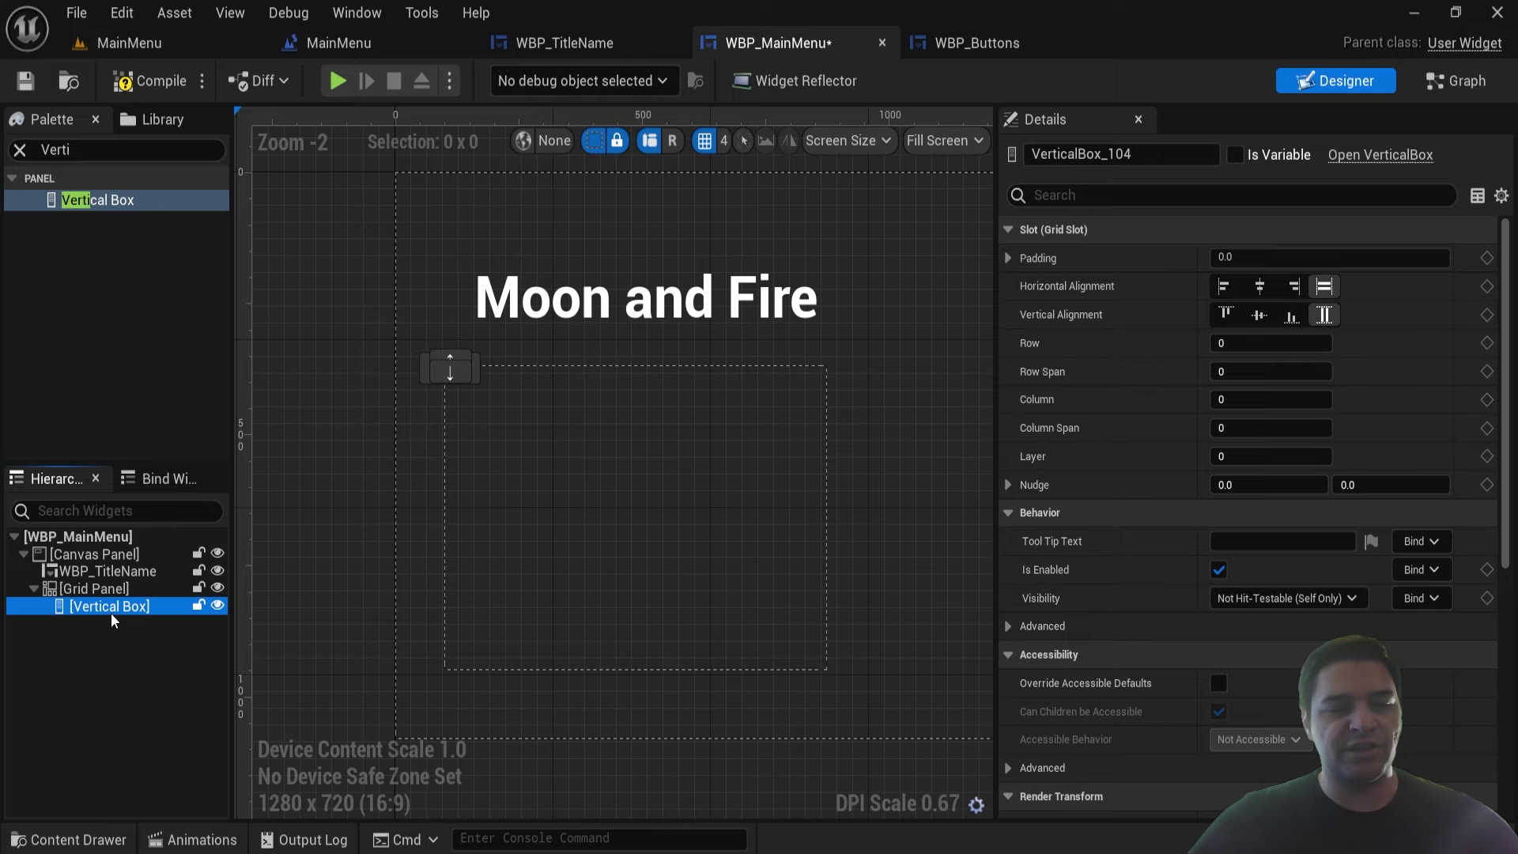
# - Put a WBP_Buttons widget inside the Vertical Box
pyautogui.click(120, 150)
pyautogui.write('WBP')
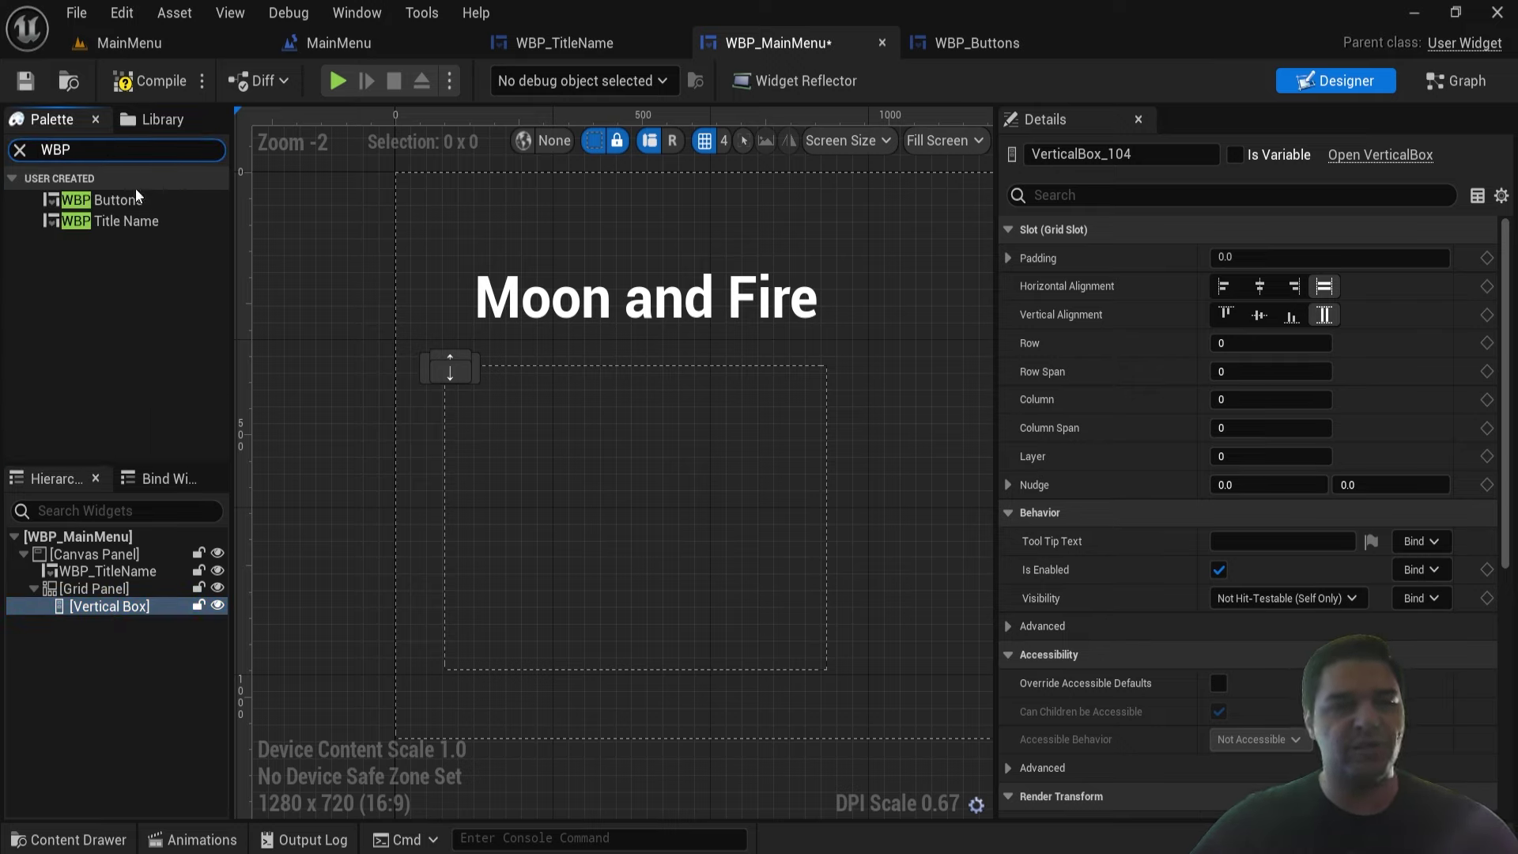
pyautogui.moveTo(135, 200); pyautogui.dragTo(117, 628)
pyautogui.scroll(4, 477, 373)
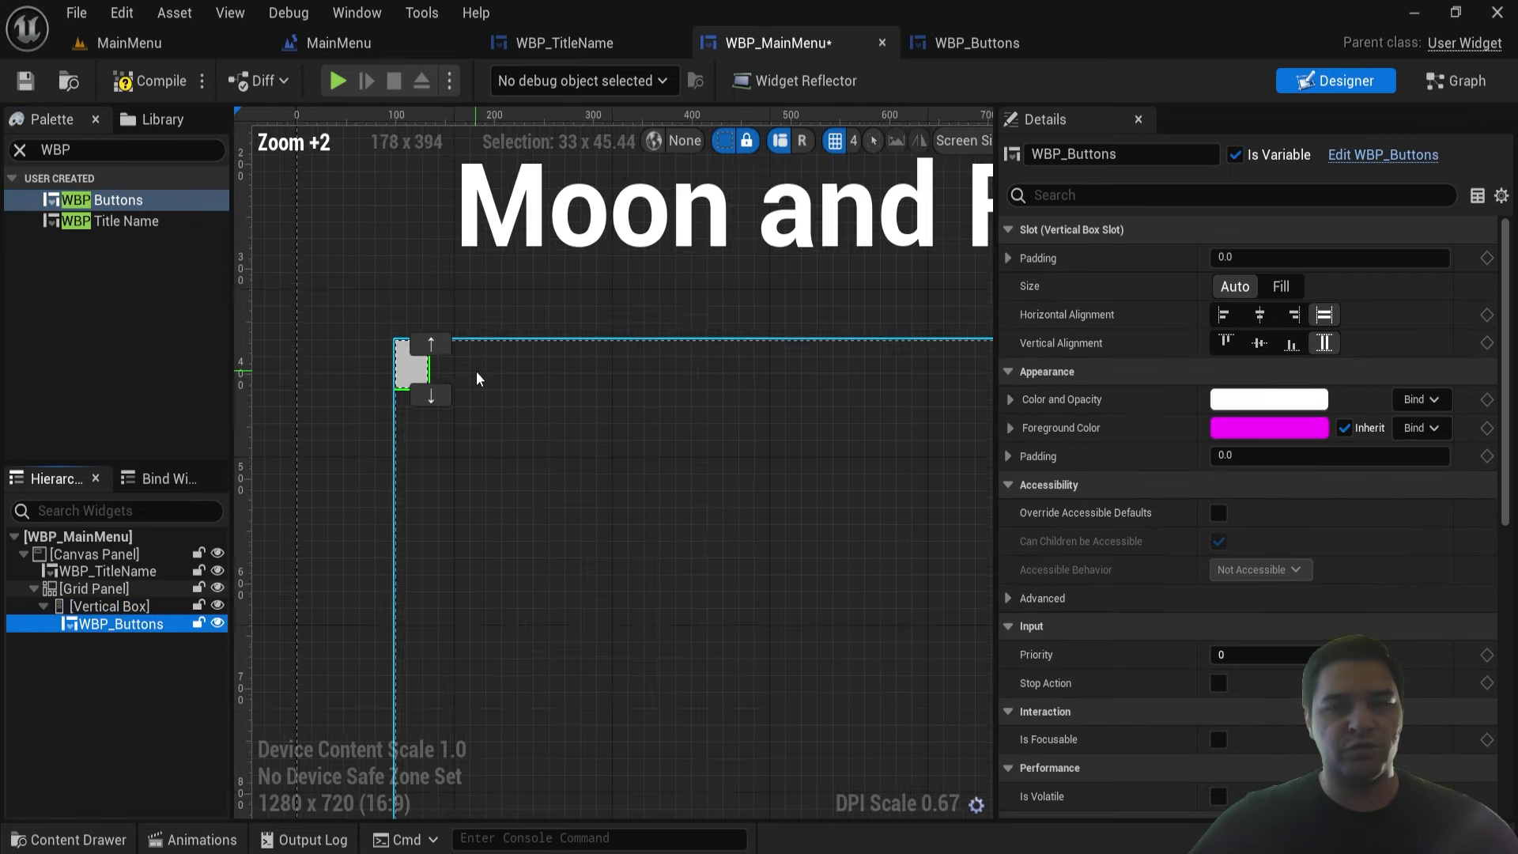
pyautogui.scroll(2, 423, 363)
pyautogui.scroll(4, 449, 379)
pyautogui.scroll(-10, 447, 381)
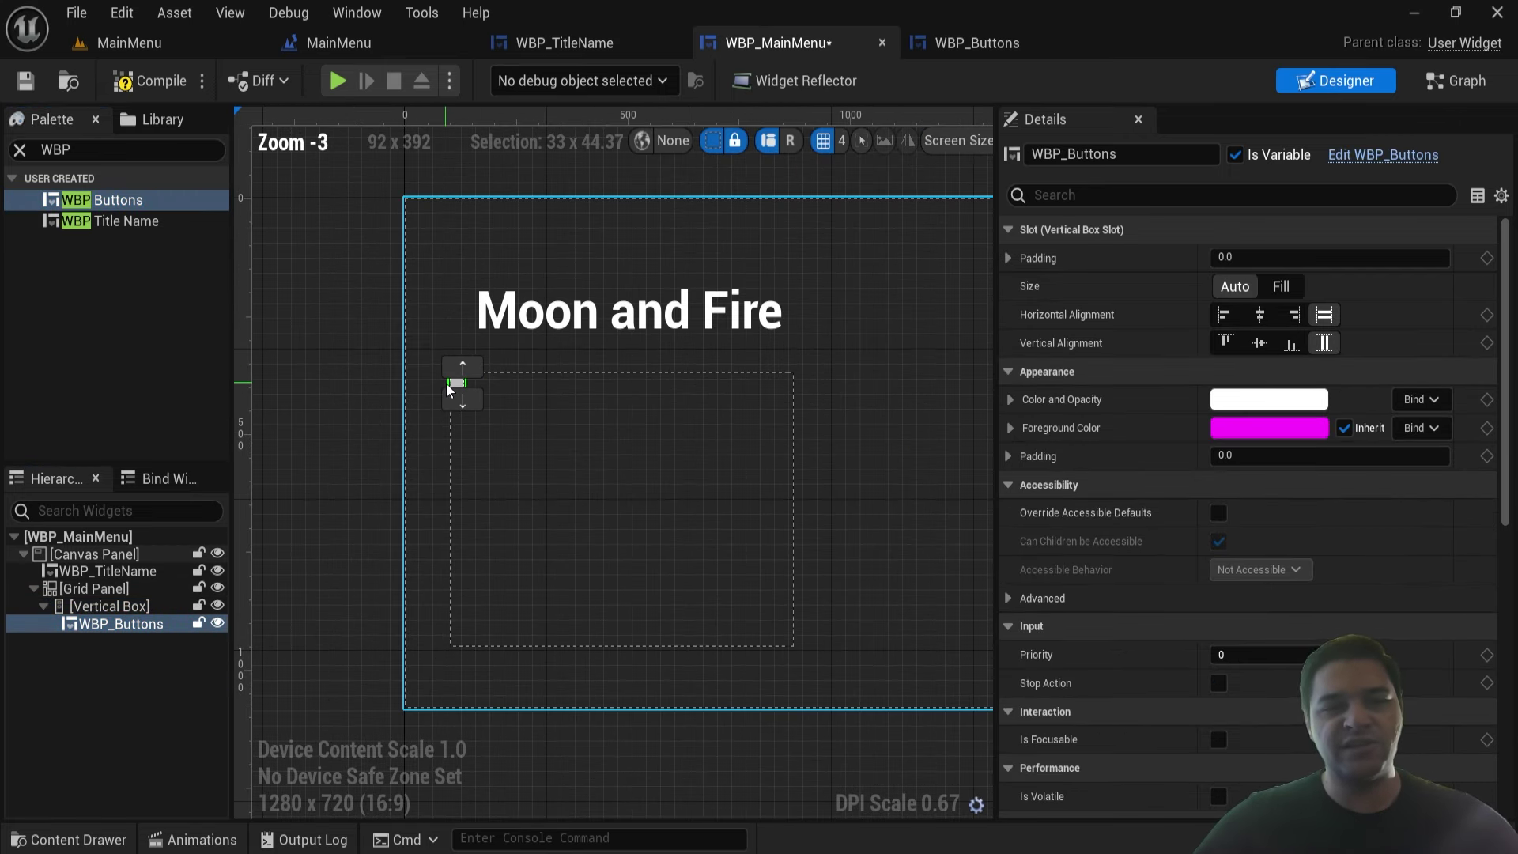
pyautogui.scroll(7, 444, 372)
pyautogui.scroll(1, 439, 364)
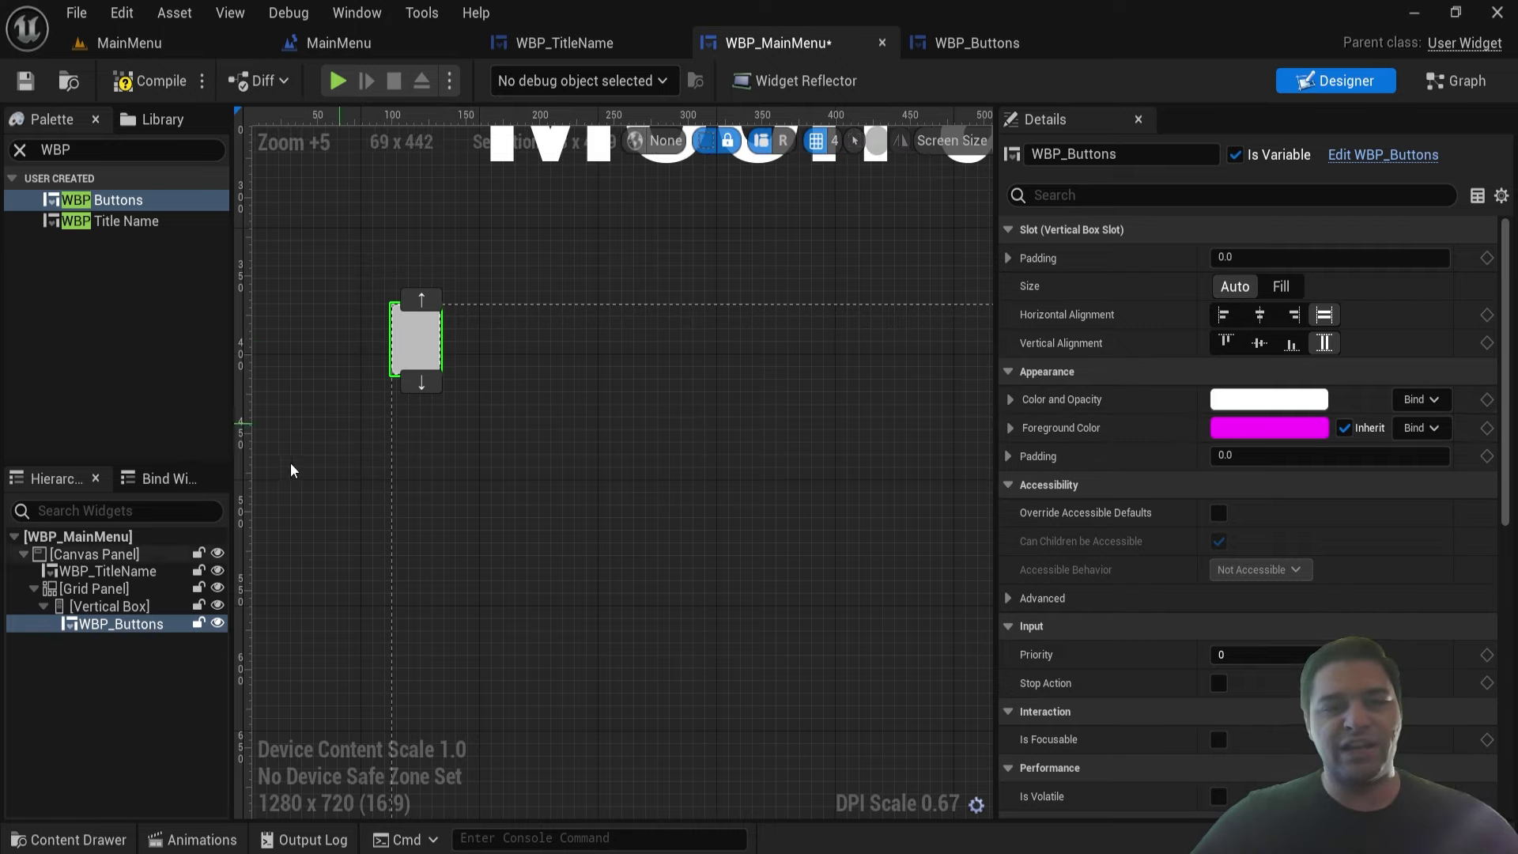
pyautogui.scroll(-3, 1146, 391)
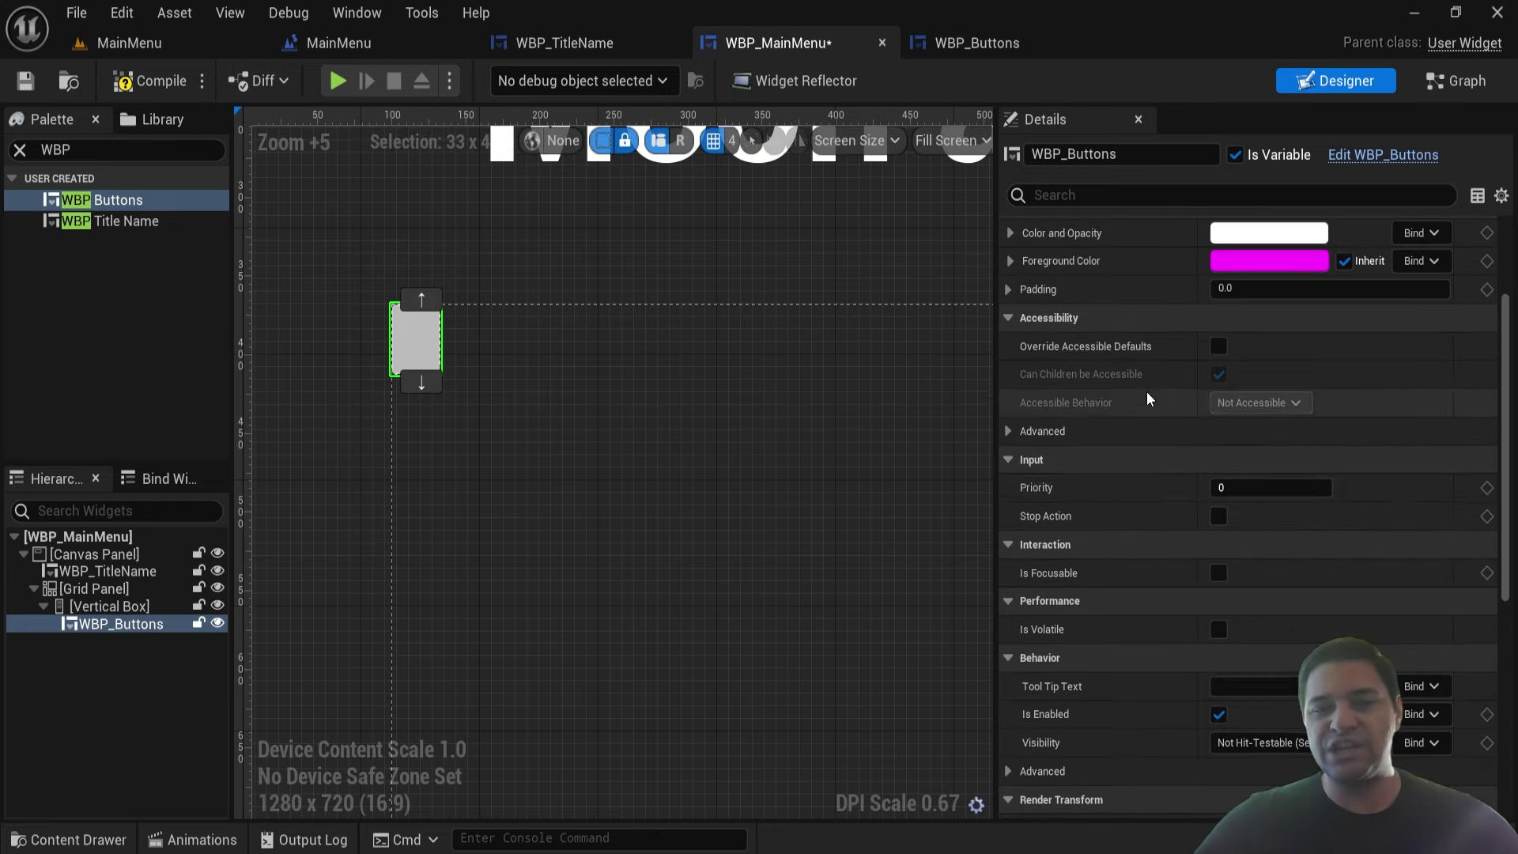
pyautogui.scroll(-5, 1166, 535)
pyautogui.scroll(6, 1167, 534)
pyautogui.scroll(2, 1167, 535)
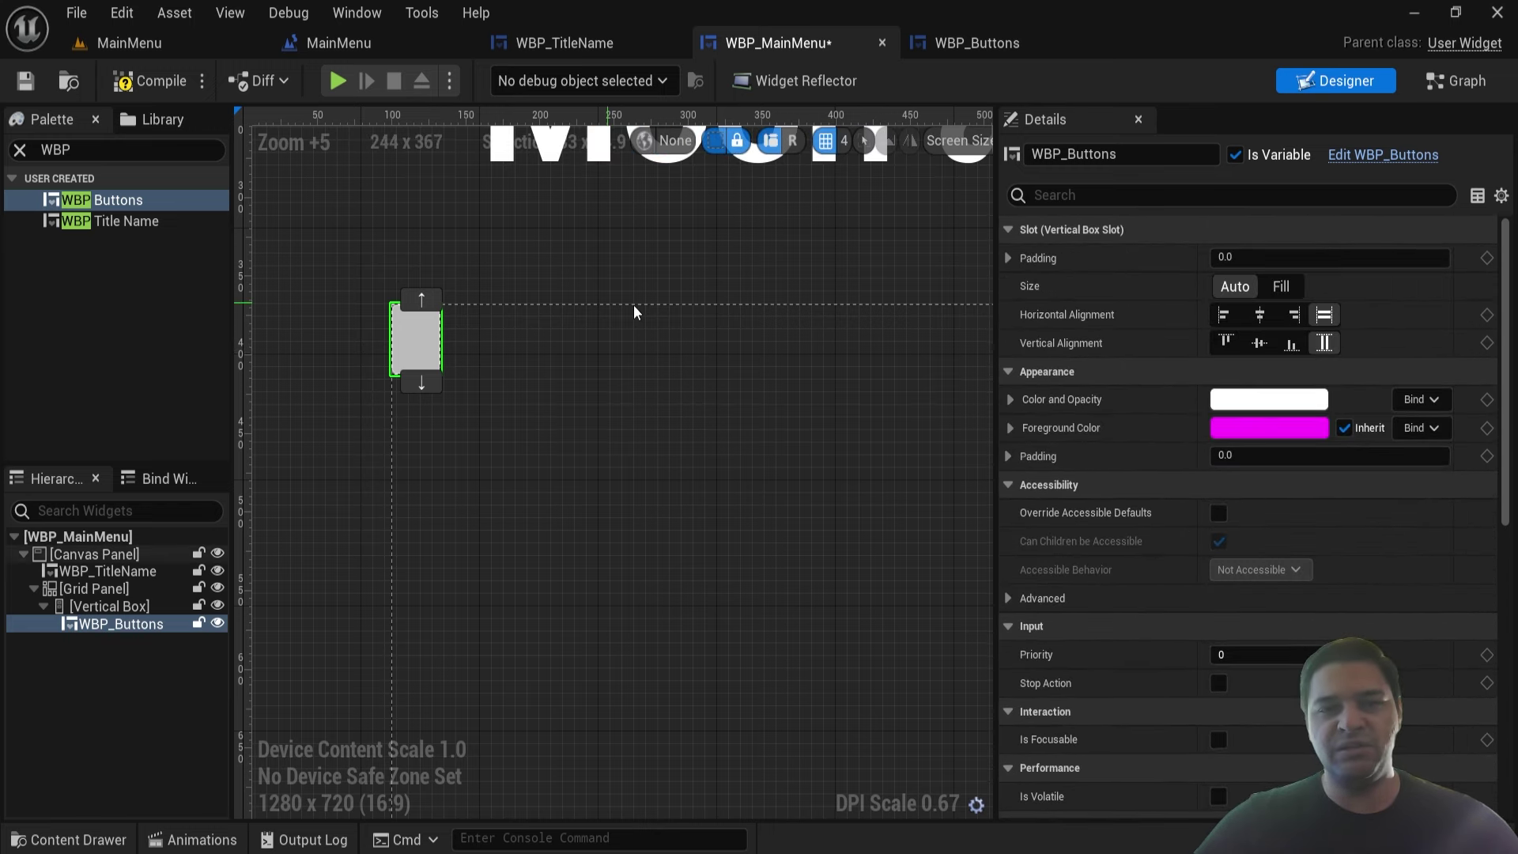
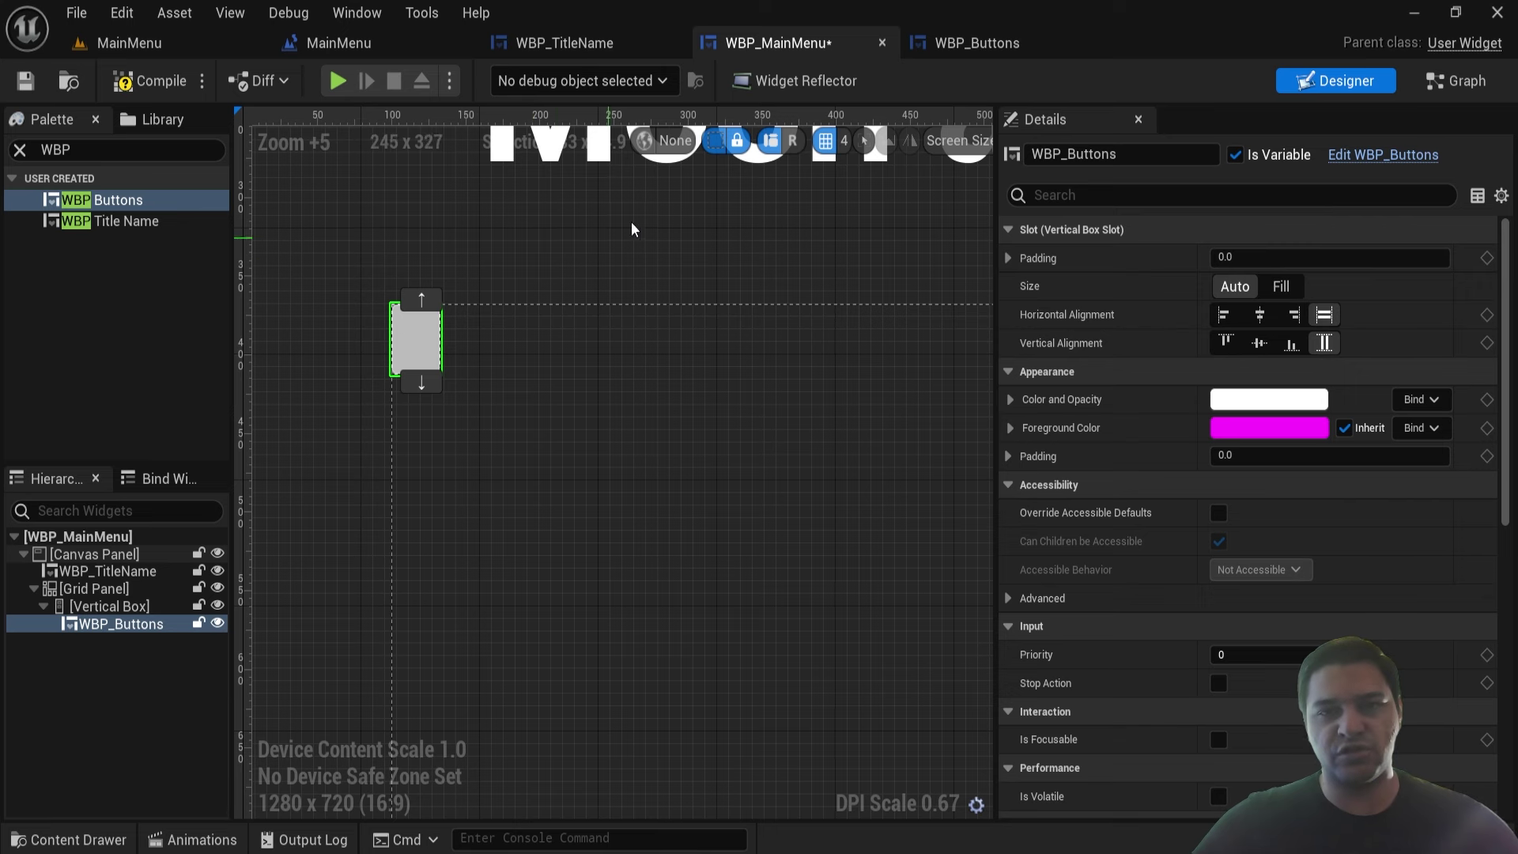
# - Tick Instance Editable on WBP_Buttons' ButtonText variable, compile, and go back to WBP_MainMenu
pyautogui.click(948, 44)
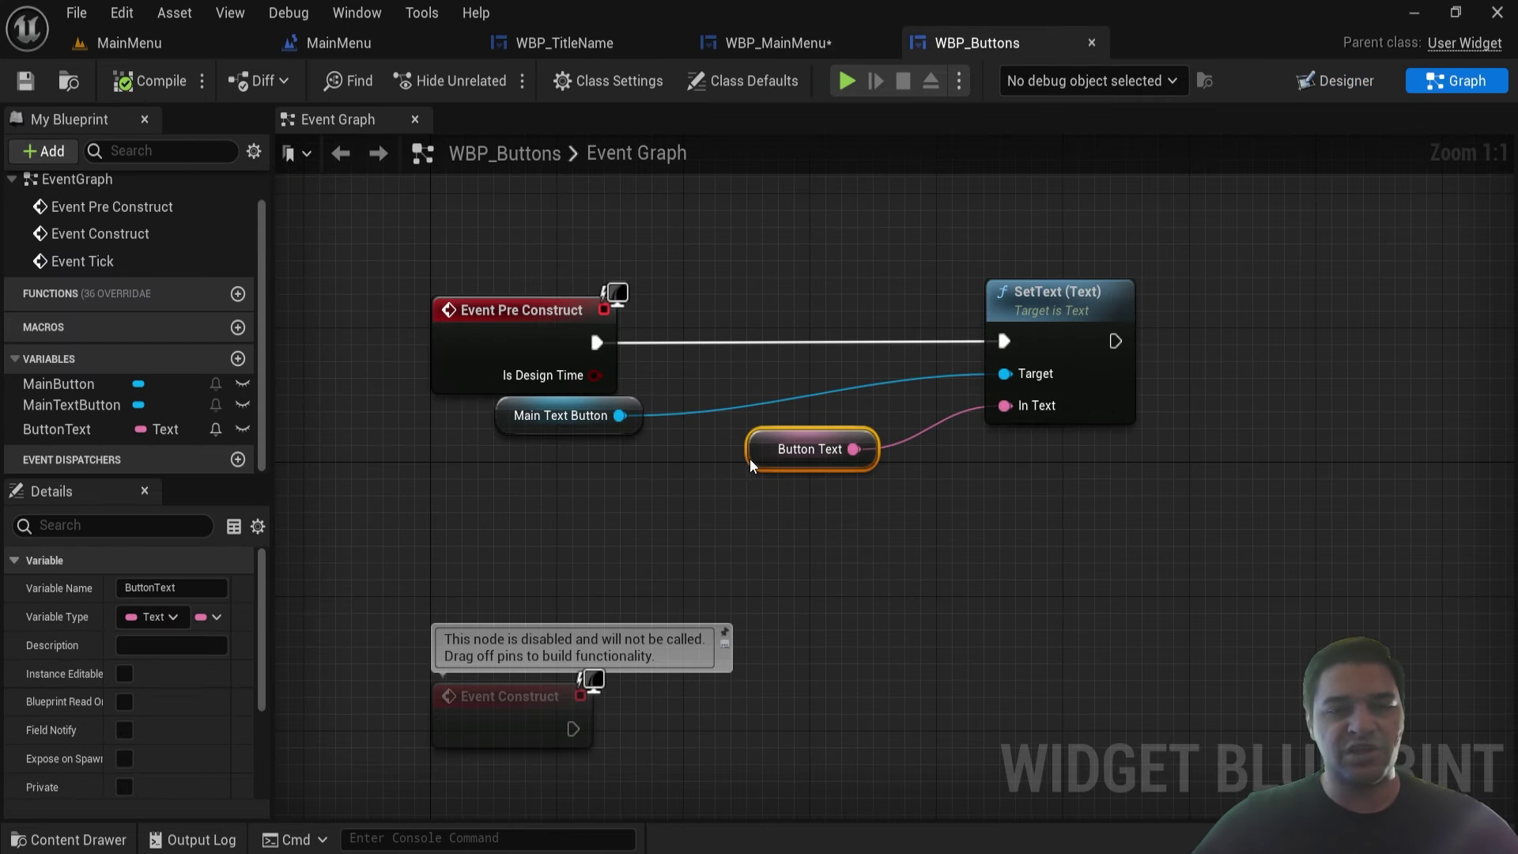
pyautogui.click(130, 675)
pyautogui.click(142, 76)
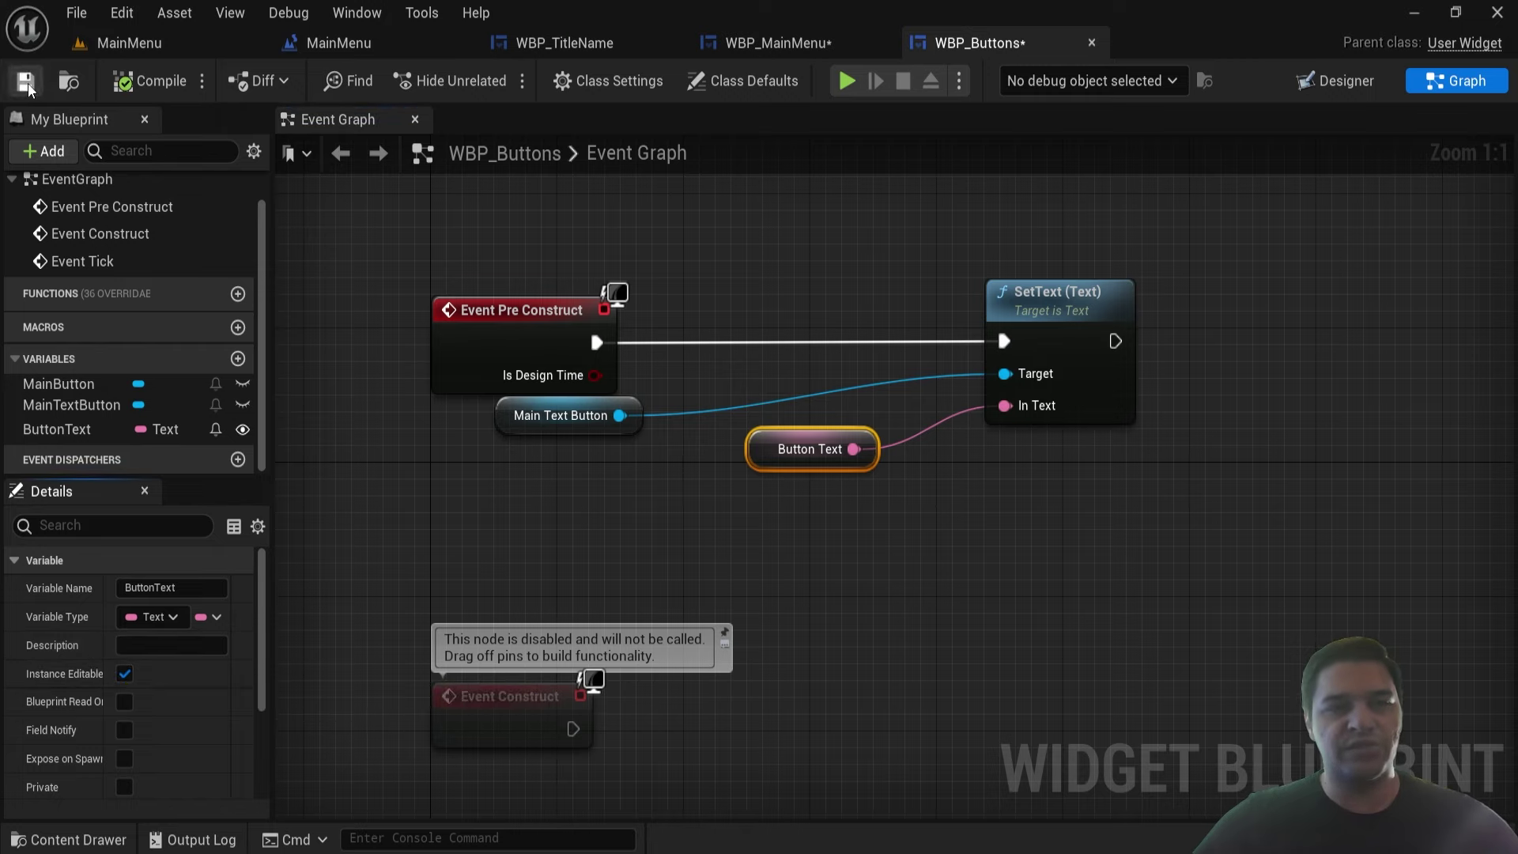
pyautogui.click(770, 43)
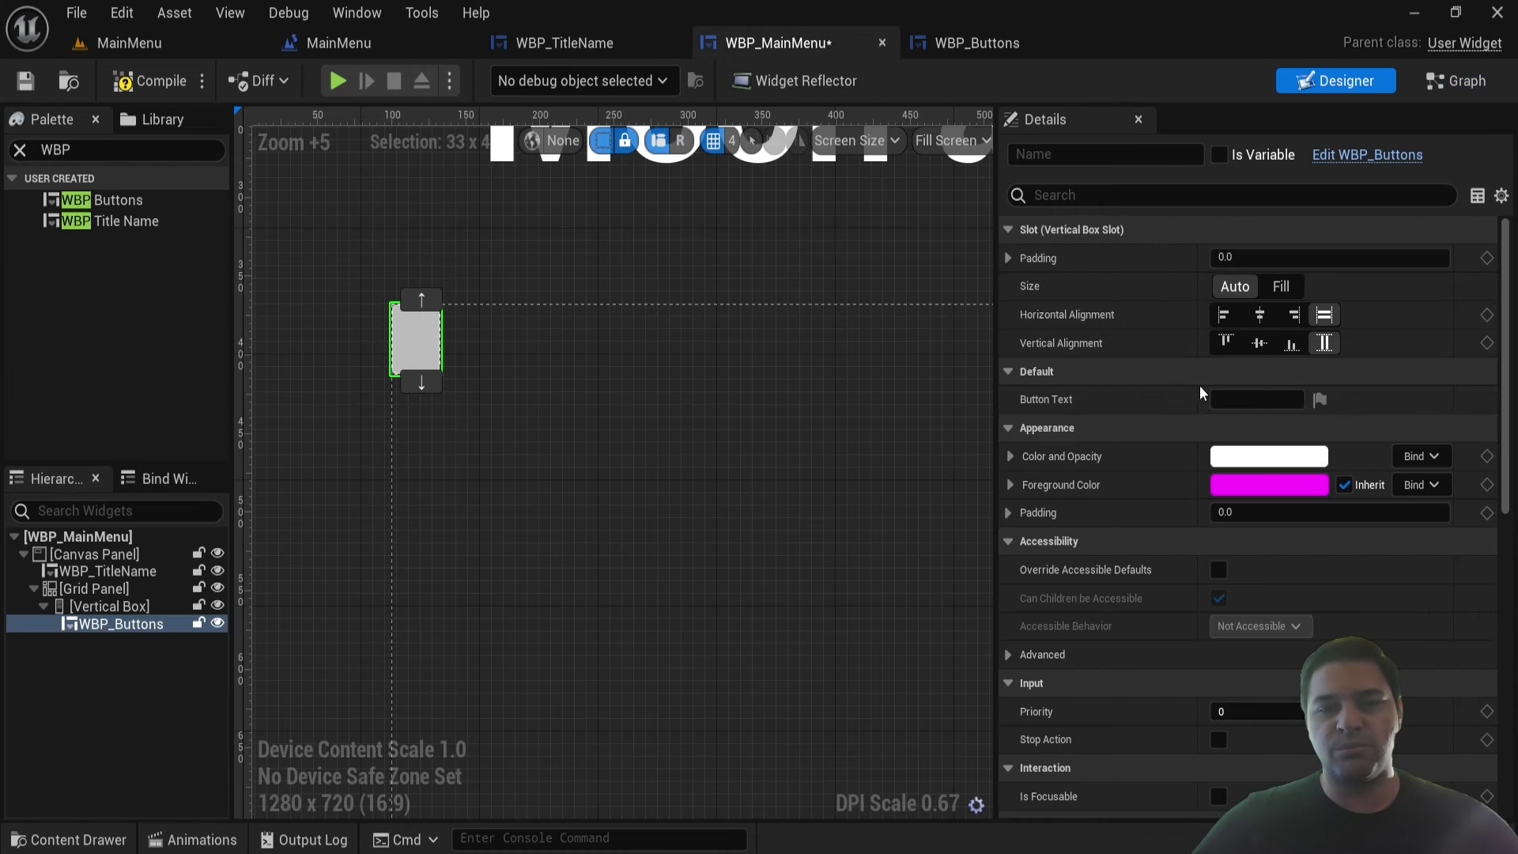
# - Set the placed button's Button Text to 'Continue', compile WBP_MainMenu, and select WBP_Buttons in the Hierarchy
pyautogui.click(1233, 399)
pyautogui.write('C')
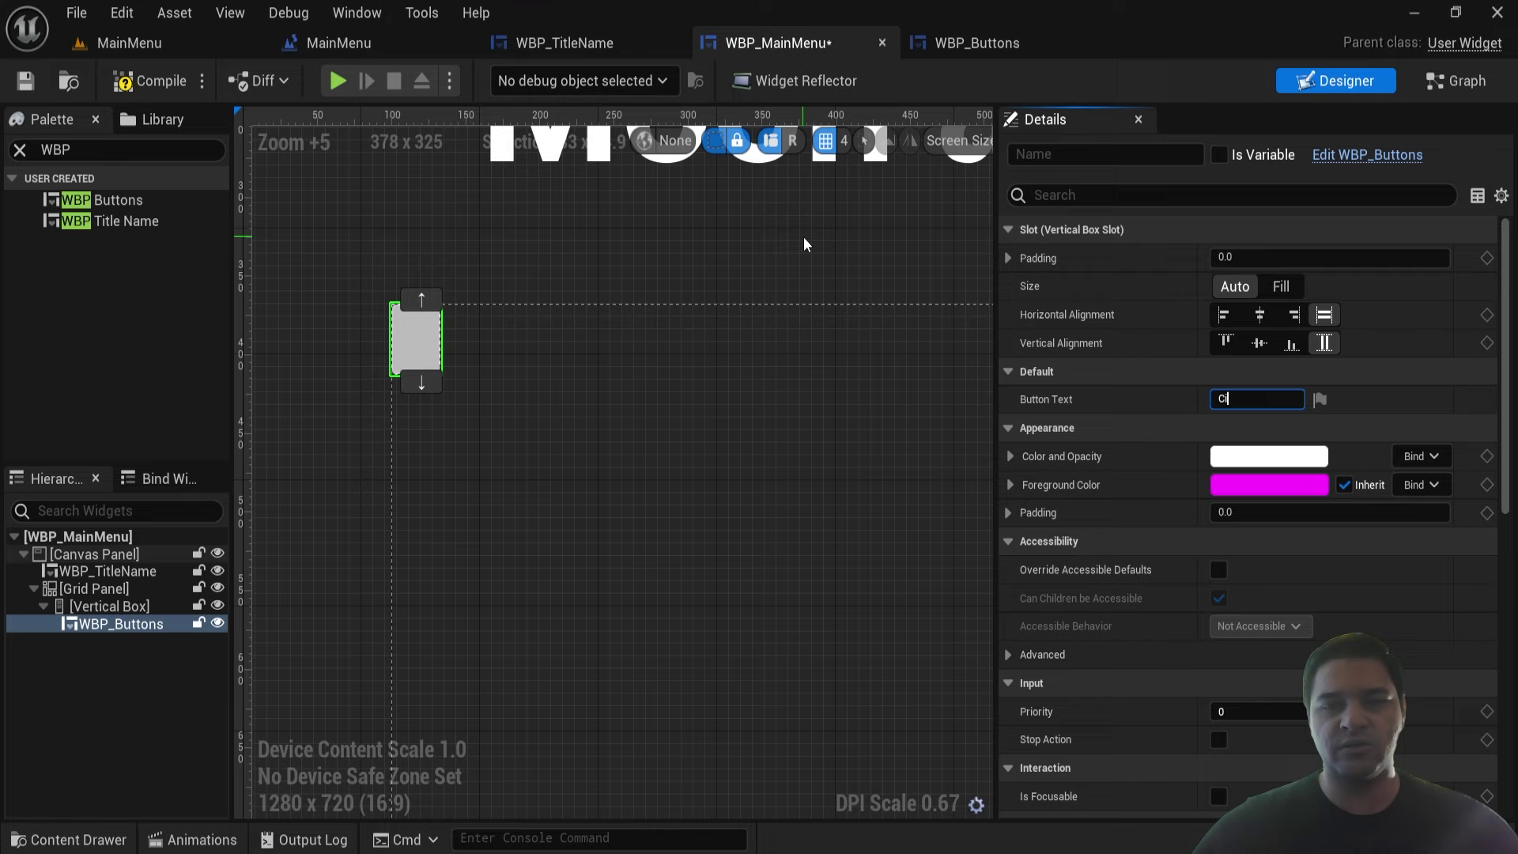
pyautogui.write('ontinue')
pyautogui.press('Return')
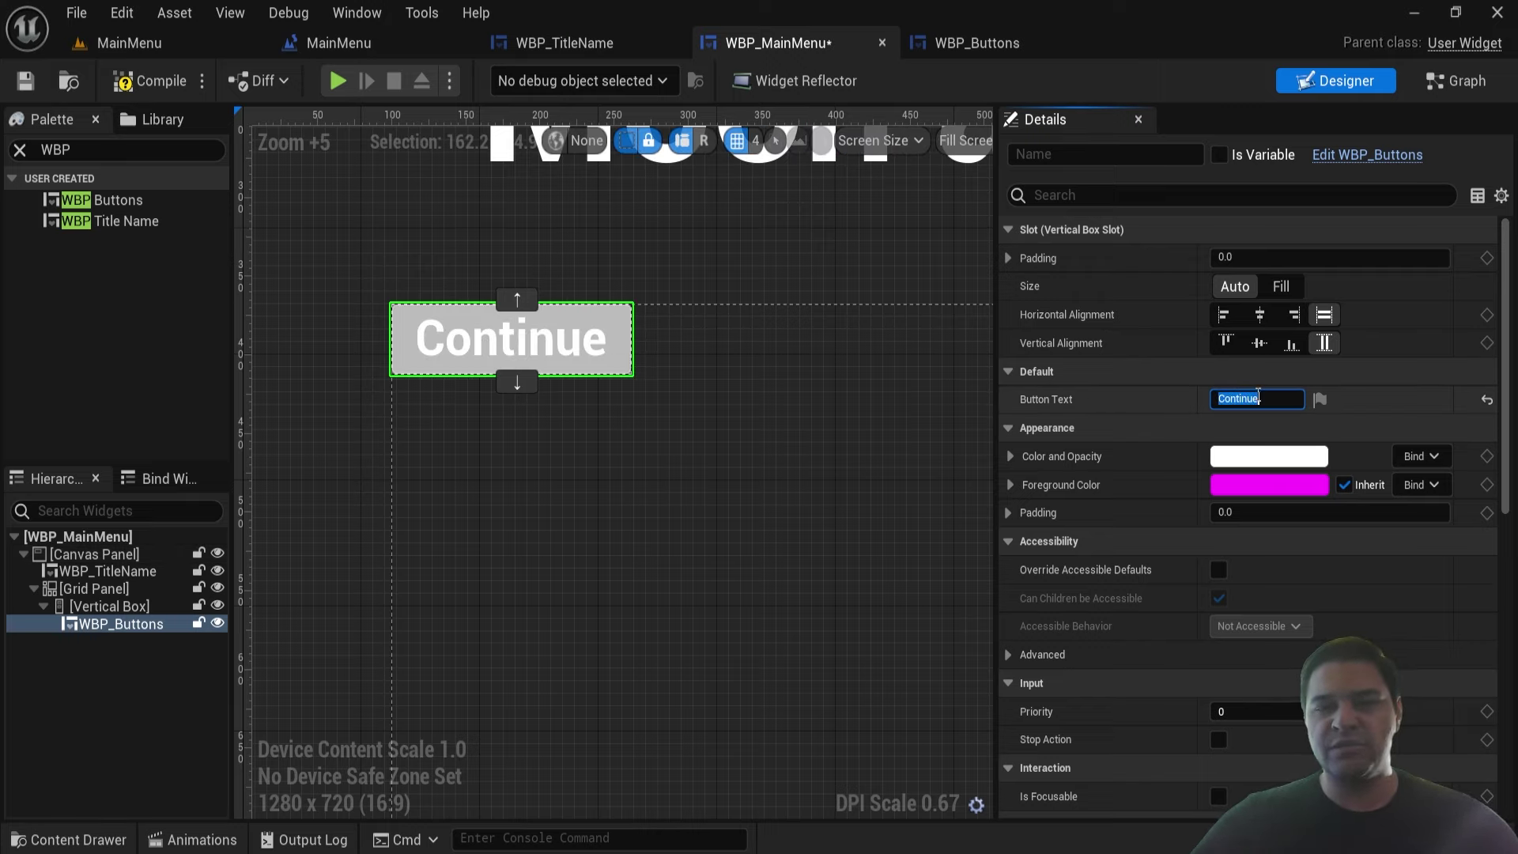
pyautogui.scroll(-5, 567, 362)
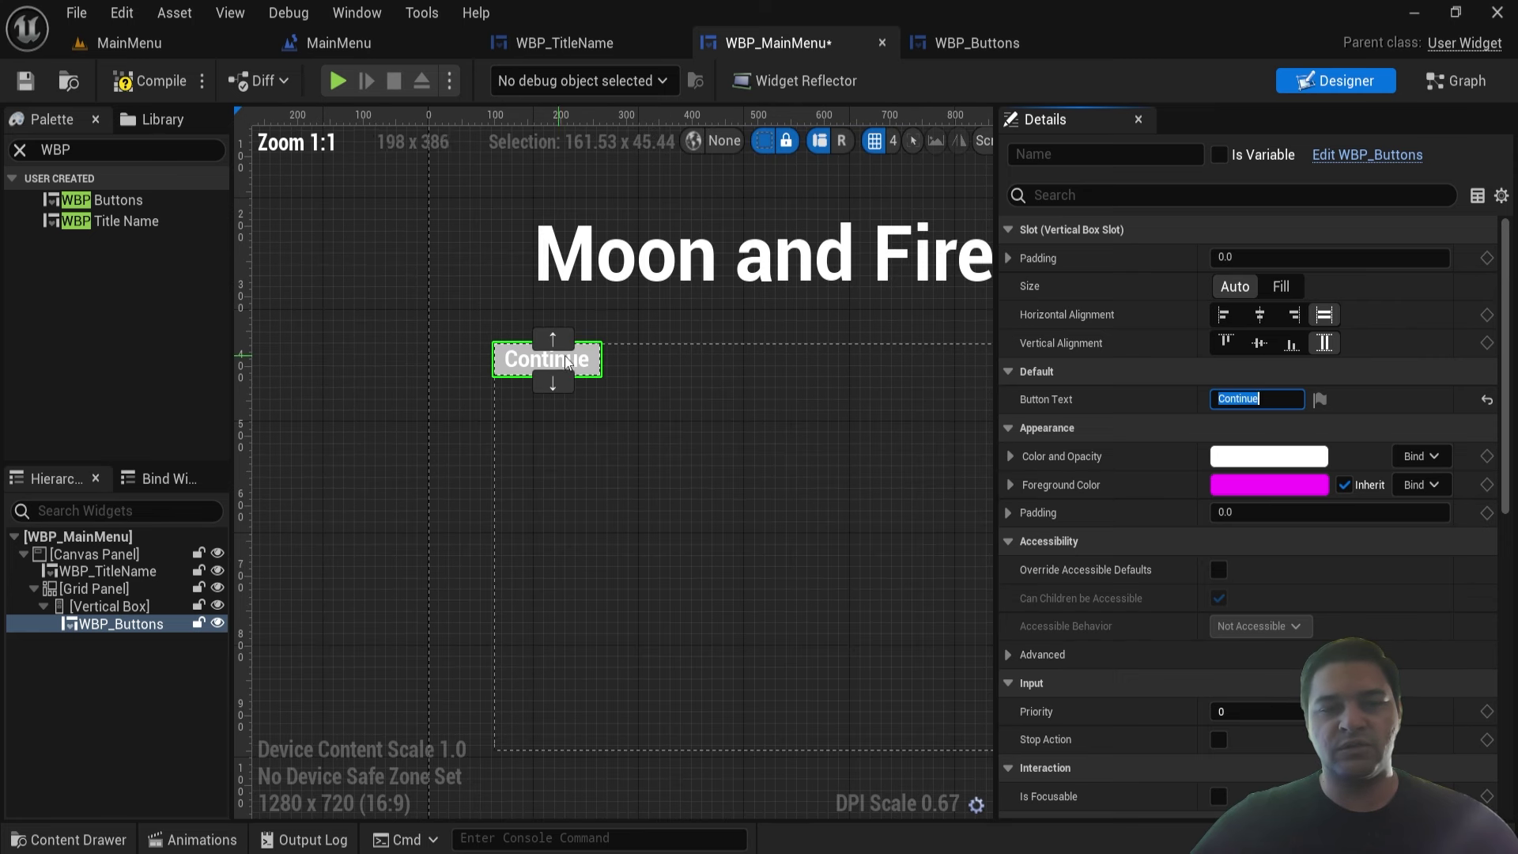
pyautogui.scroll(-4, 568, 363)
pyautogui.scroll(5, 569, 348)
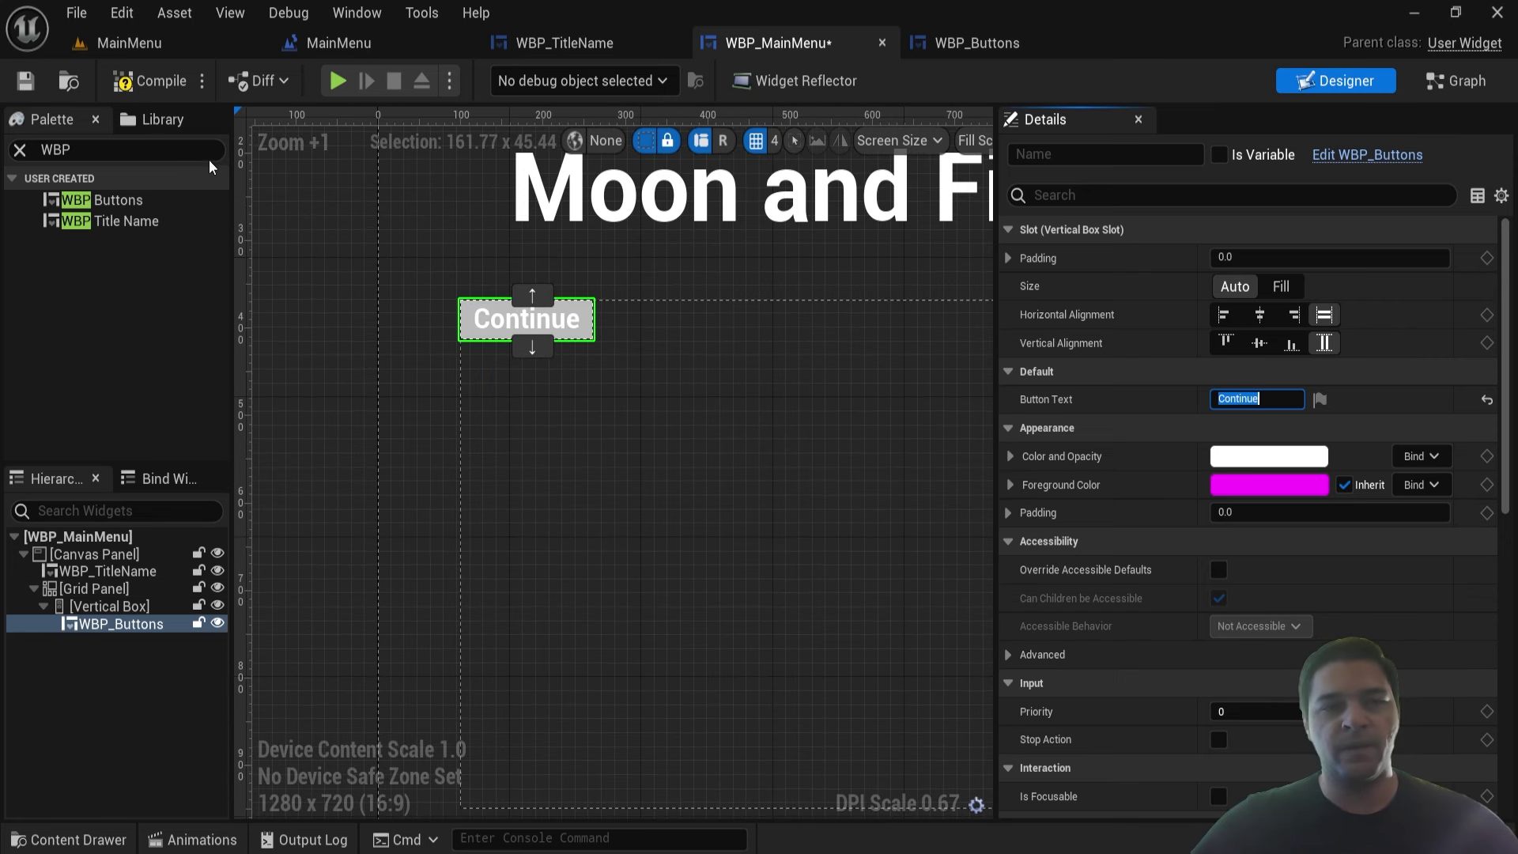
pyautogui.click(162, 80)
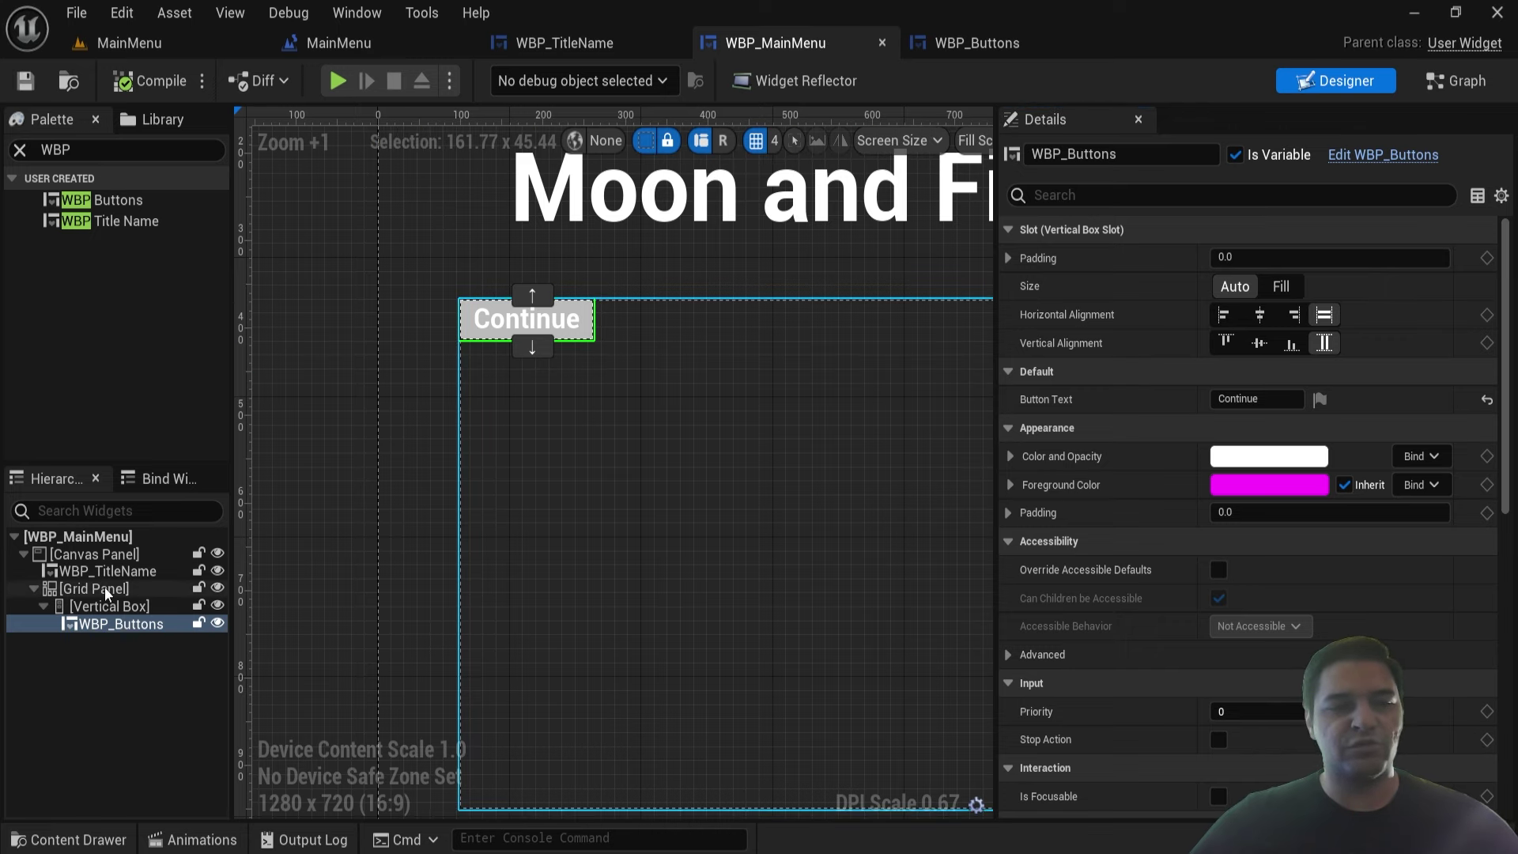
pyautogui.click(106, 625)
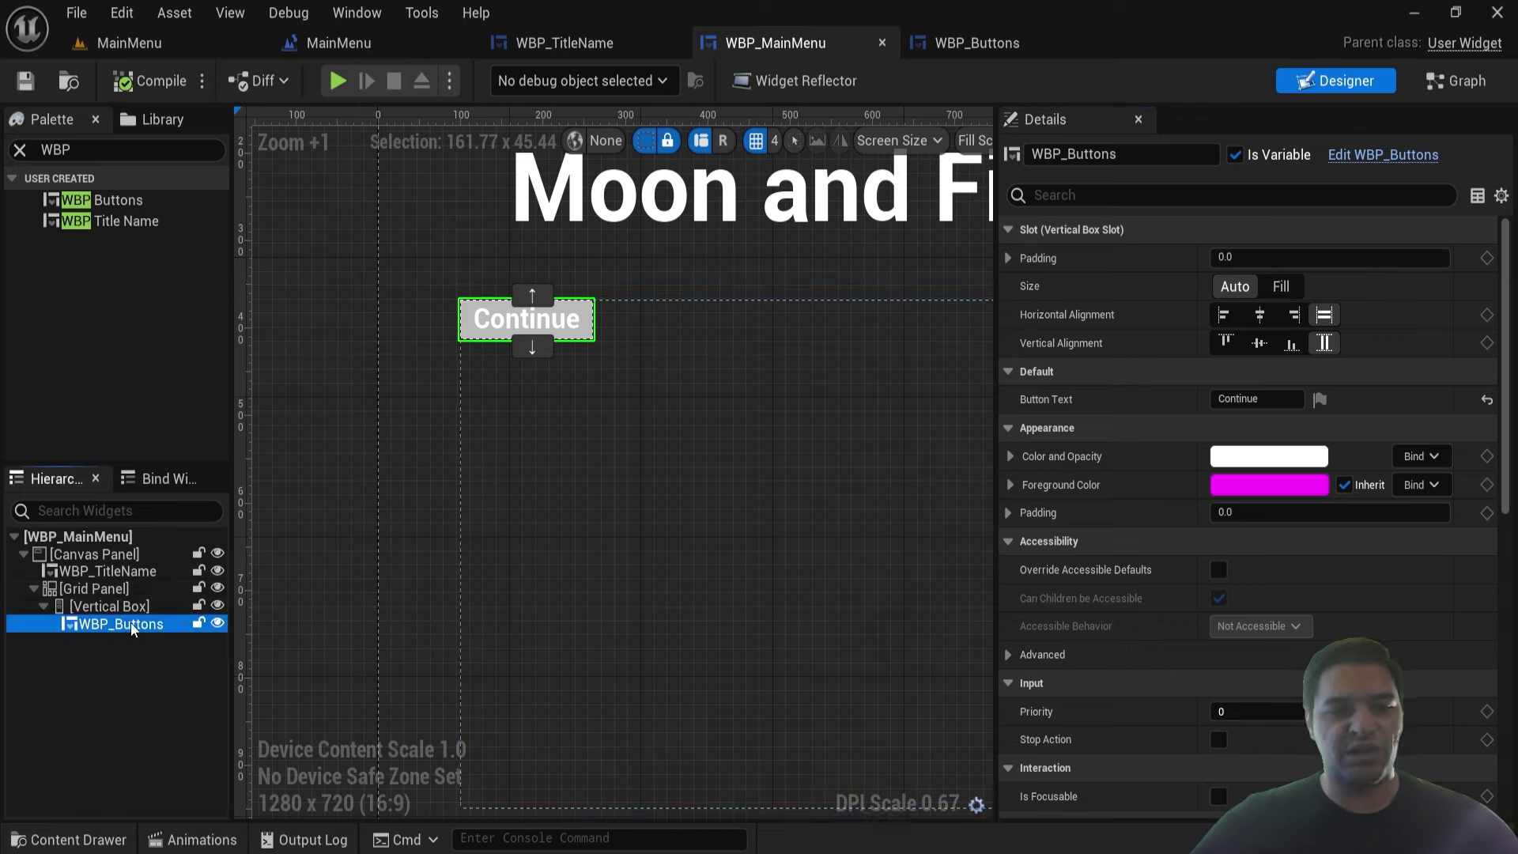
# - Duplicate the Continue button and relabel the copy, WBP_Buttons_1, 'Start New Game'
pyautogui.hotkey('ctrl', 'd')
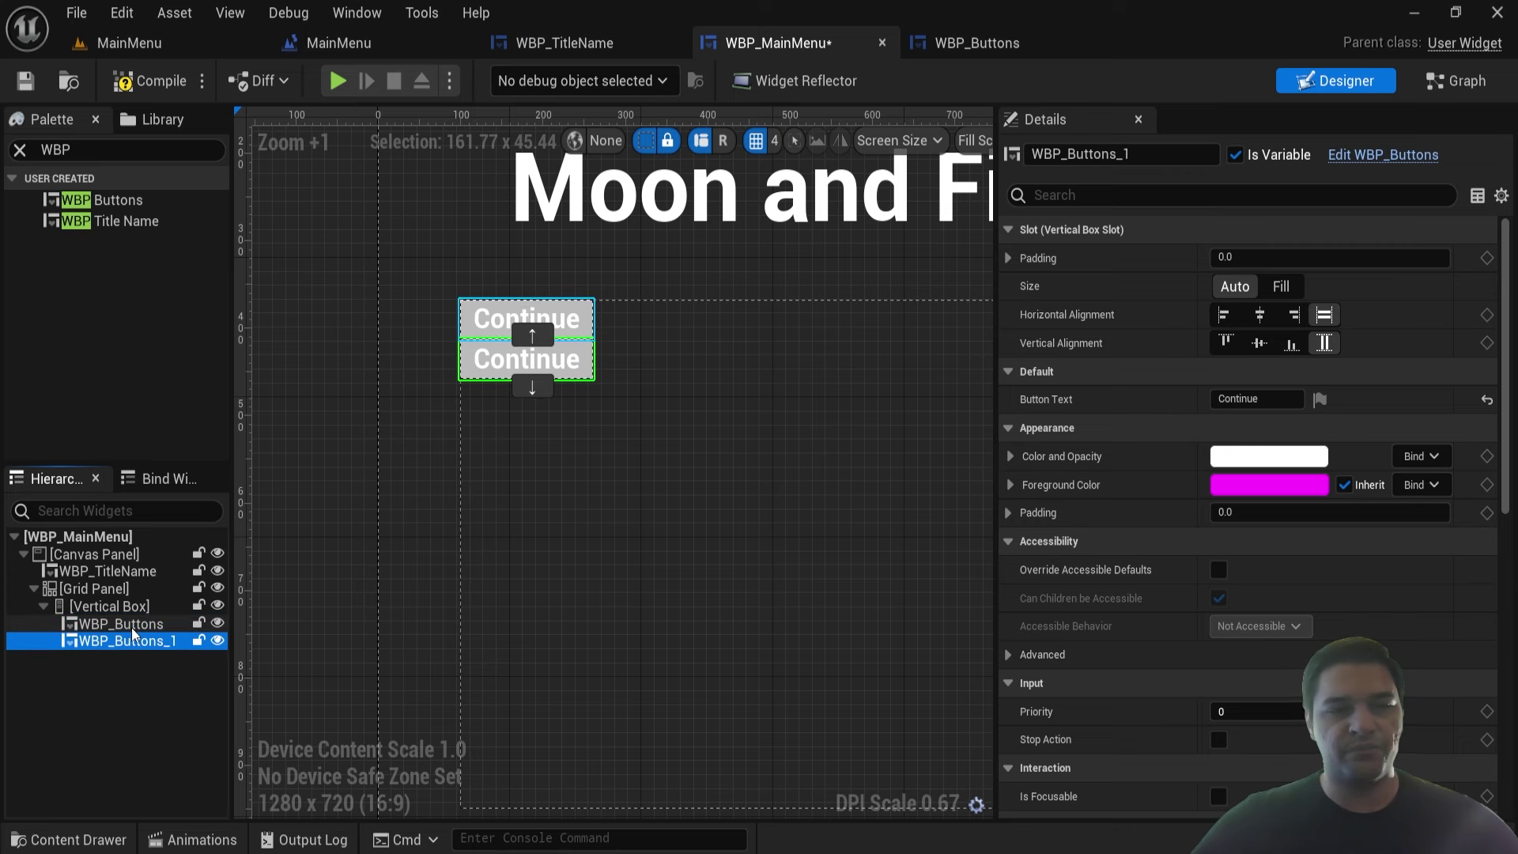
pyautogui.scroll(5, 556, 305)
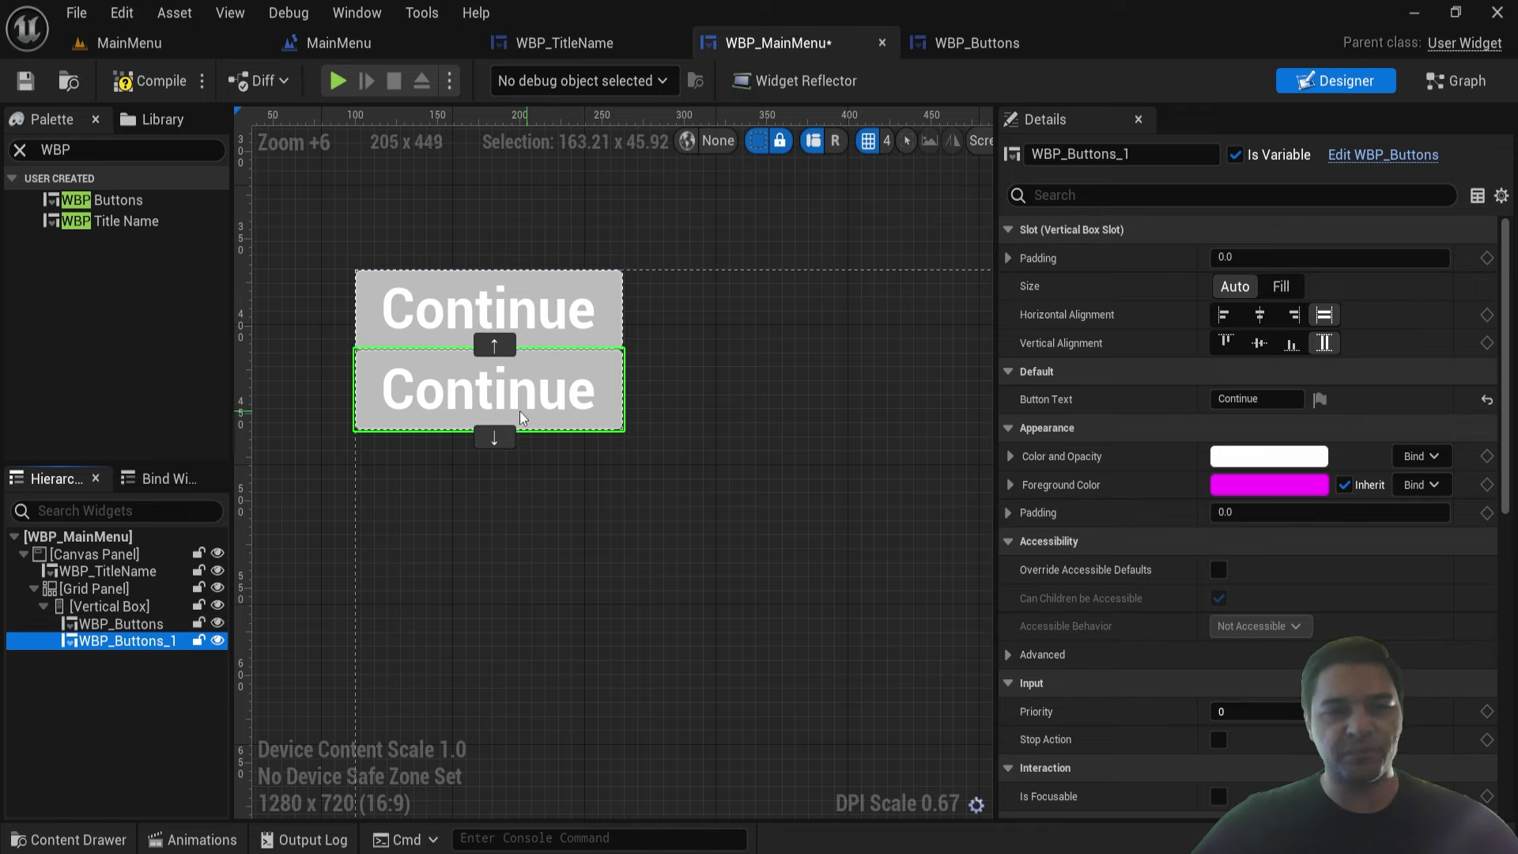
pyautogui.click(1237, 398)
pyautogui.click(146, 640)
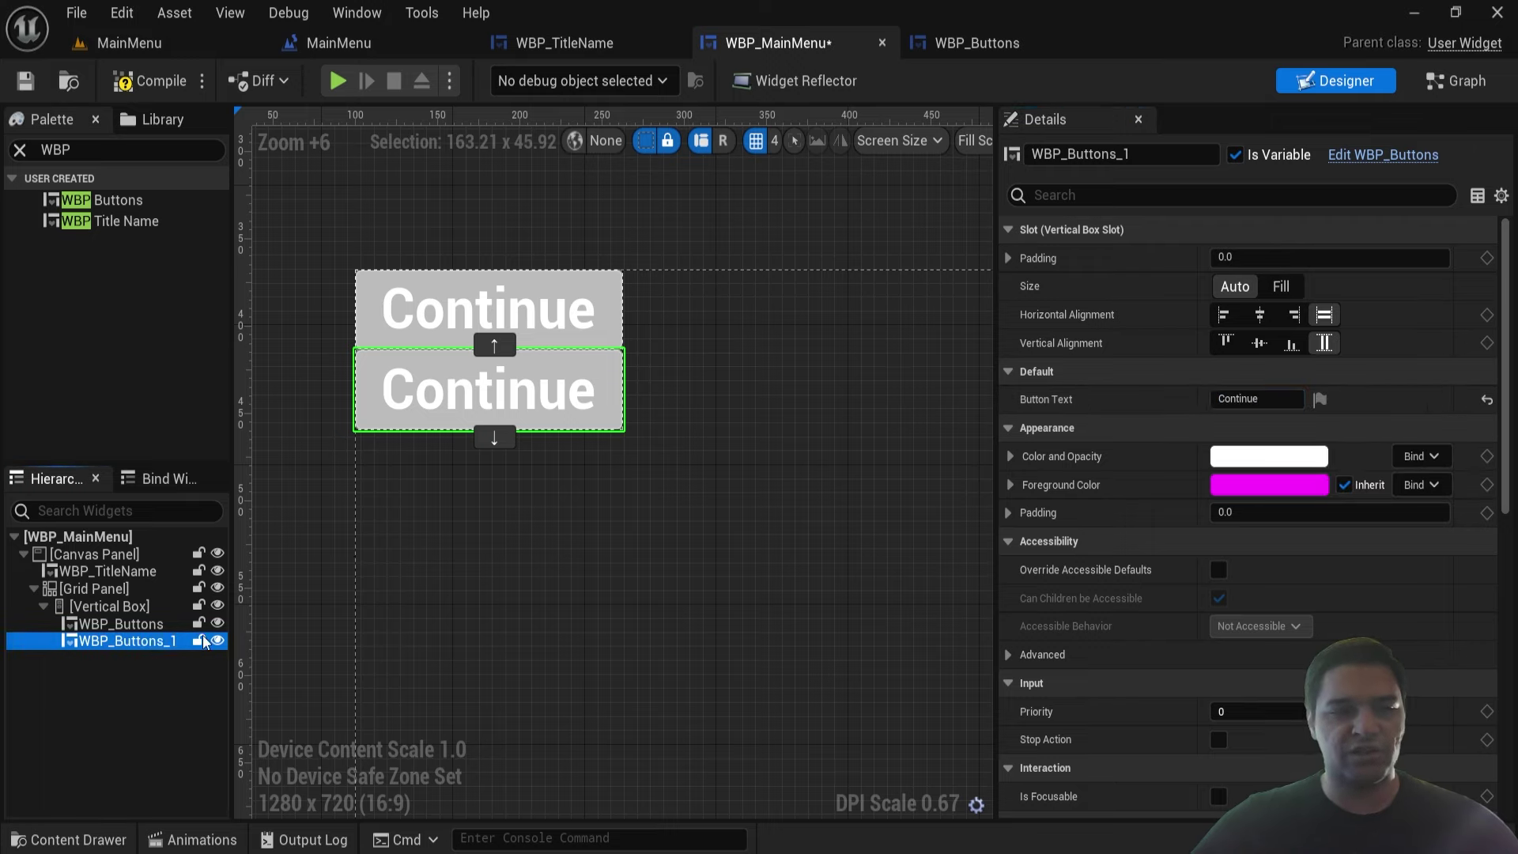
pyautogui.doubleClick(1238, 398)
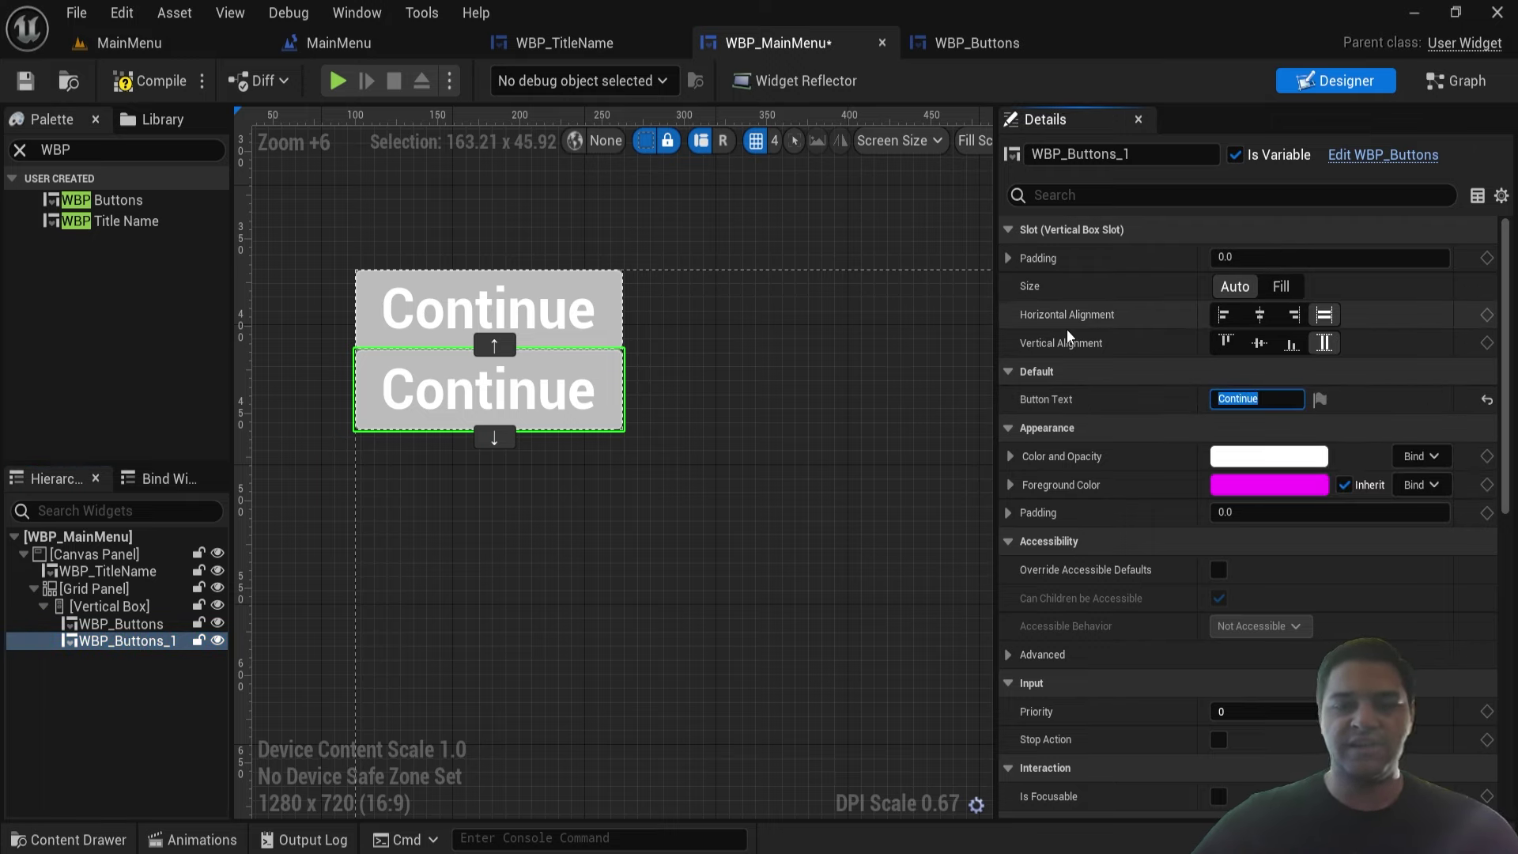
pyautogui.write('S')
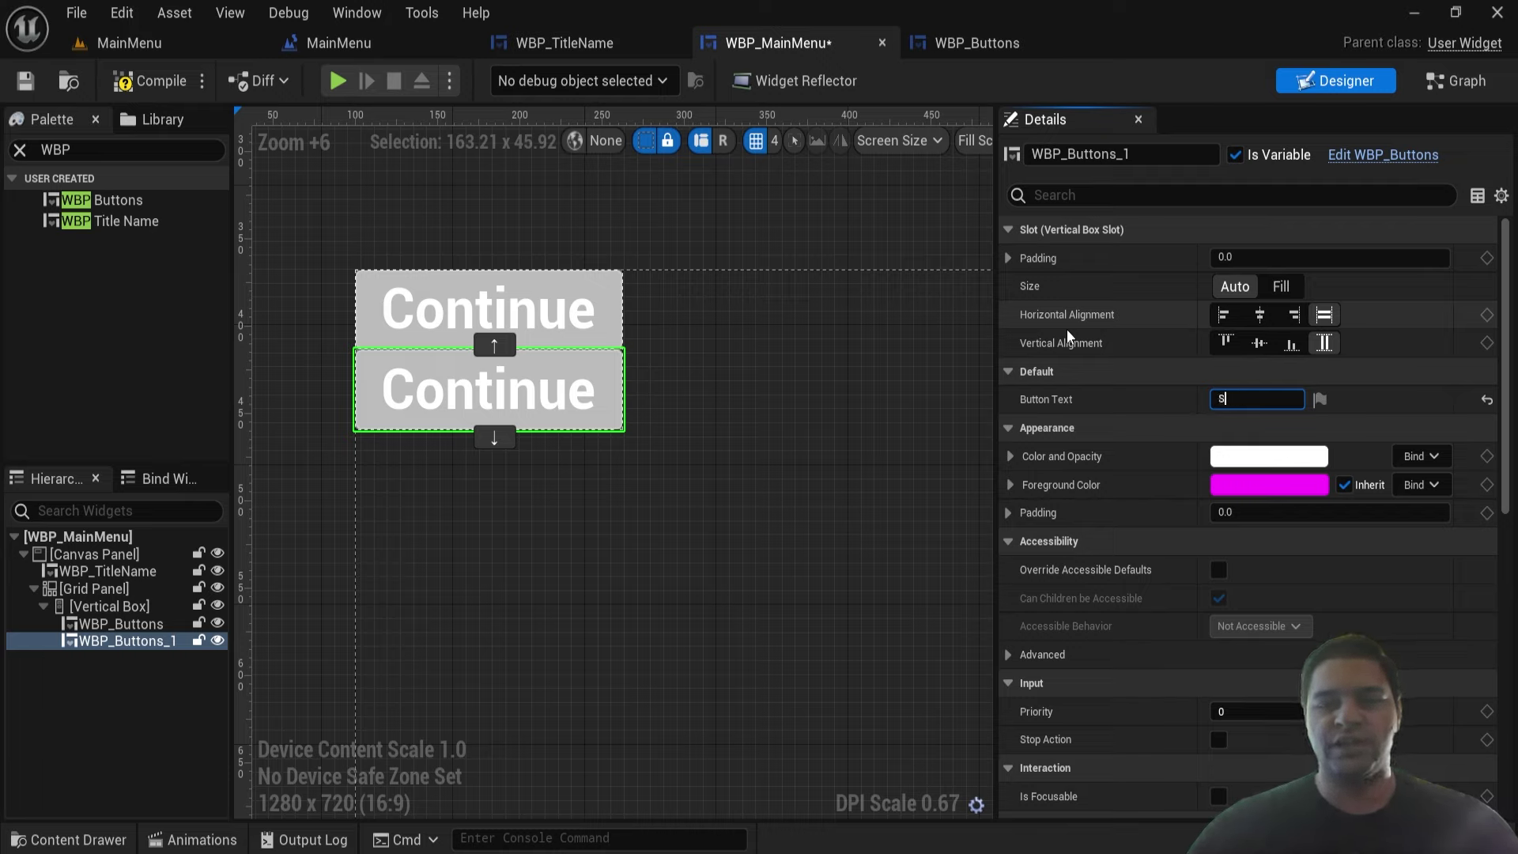
pyautogui.write('tart N')
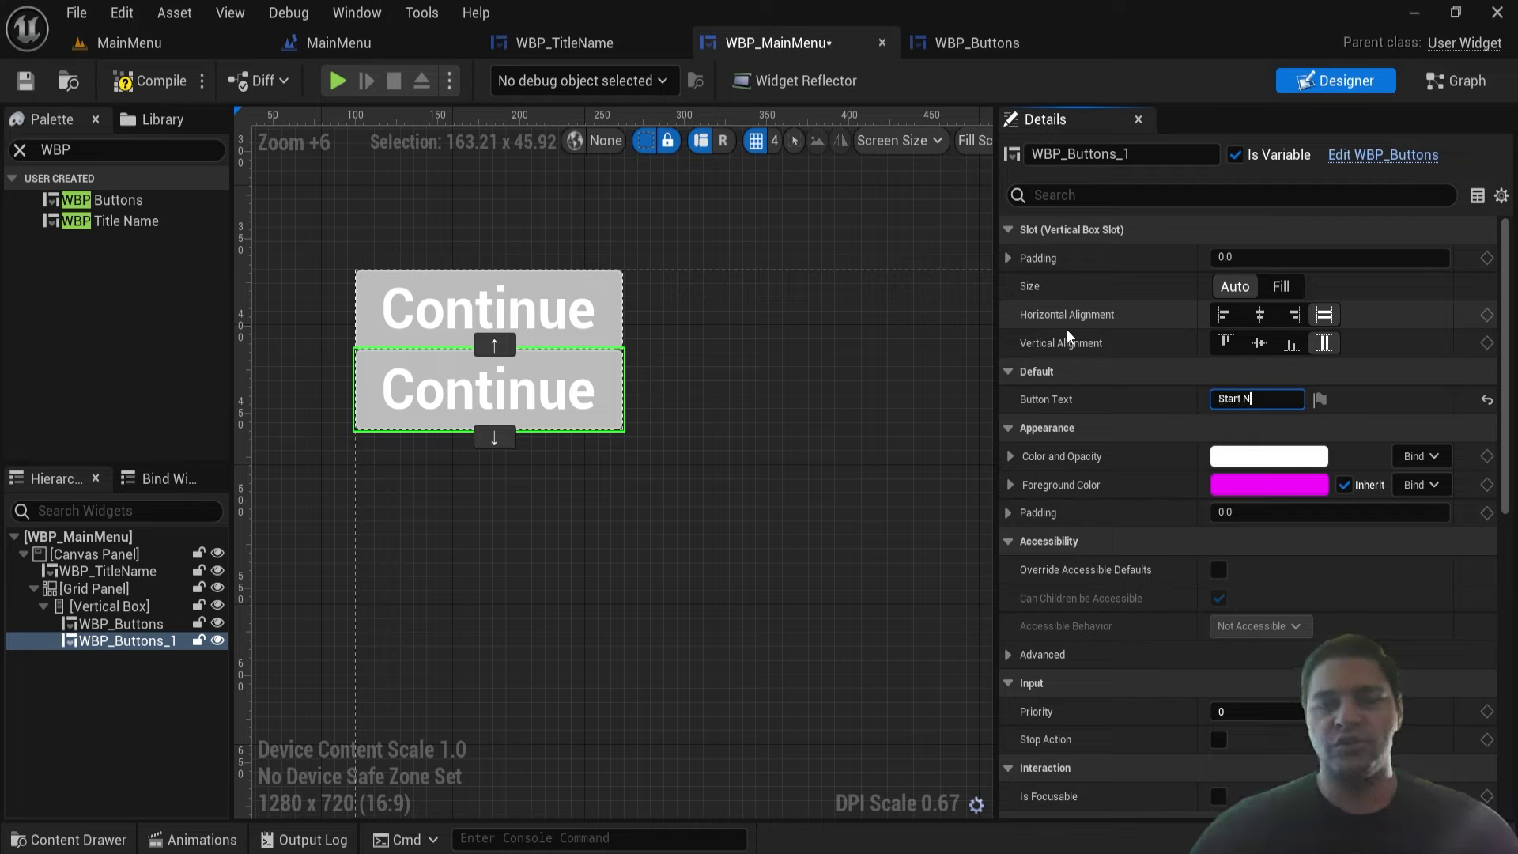
pyautogui.write('ew Game')
pyautogui.press('Return')
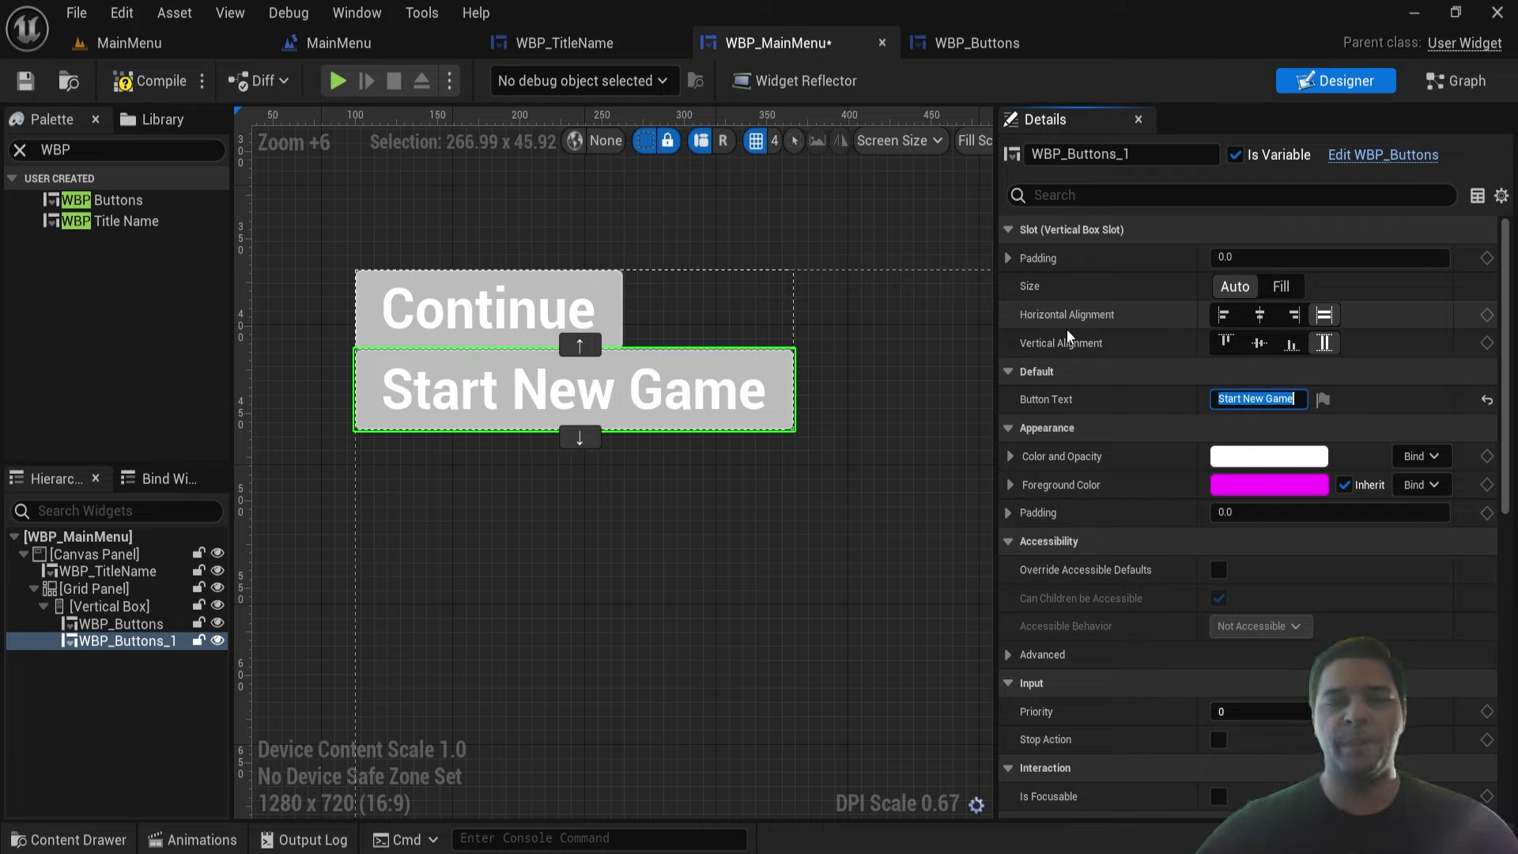
# - Test a lengthened 'eeeewewew' label on the second button to see how the layout stretches
pyautogui.click(946, 54)
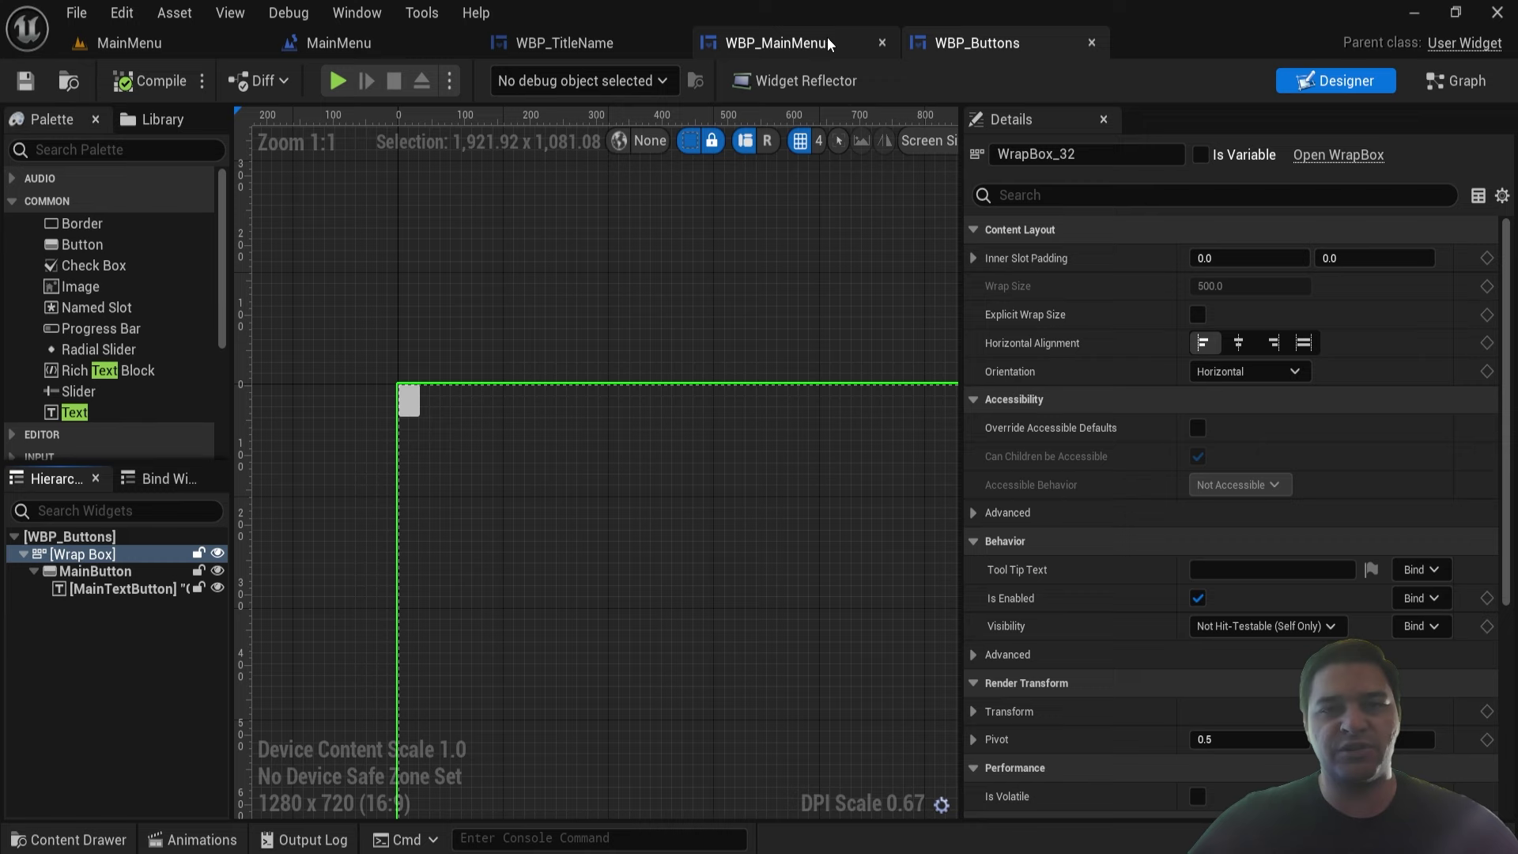
pyautogui.click(763, 44)
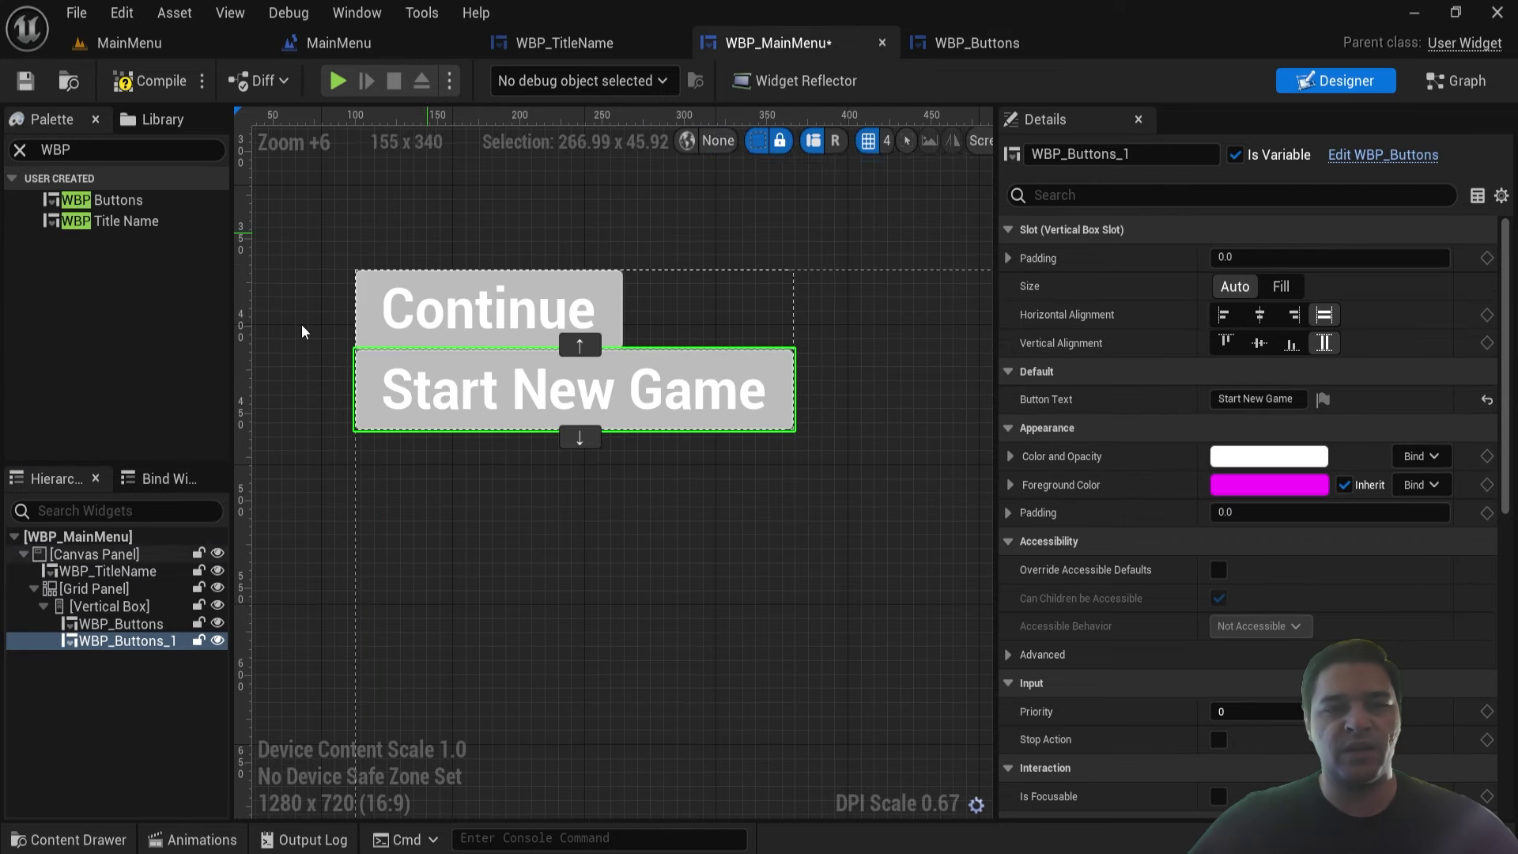
pyautogui.click(1282, 399)
pyautogui.write('eeeewewew')
pyautogui.press('Return')
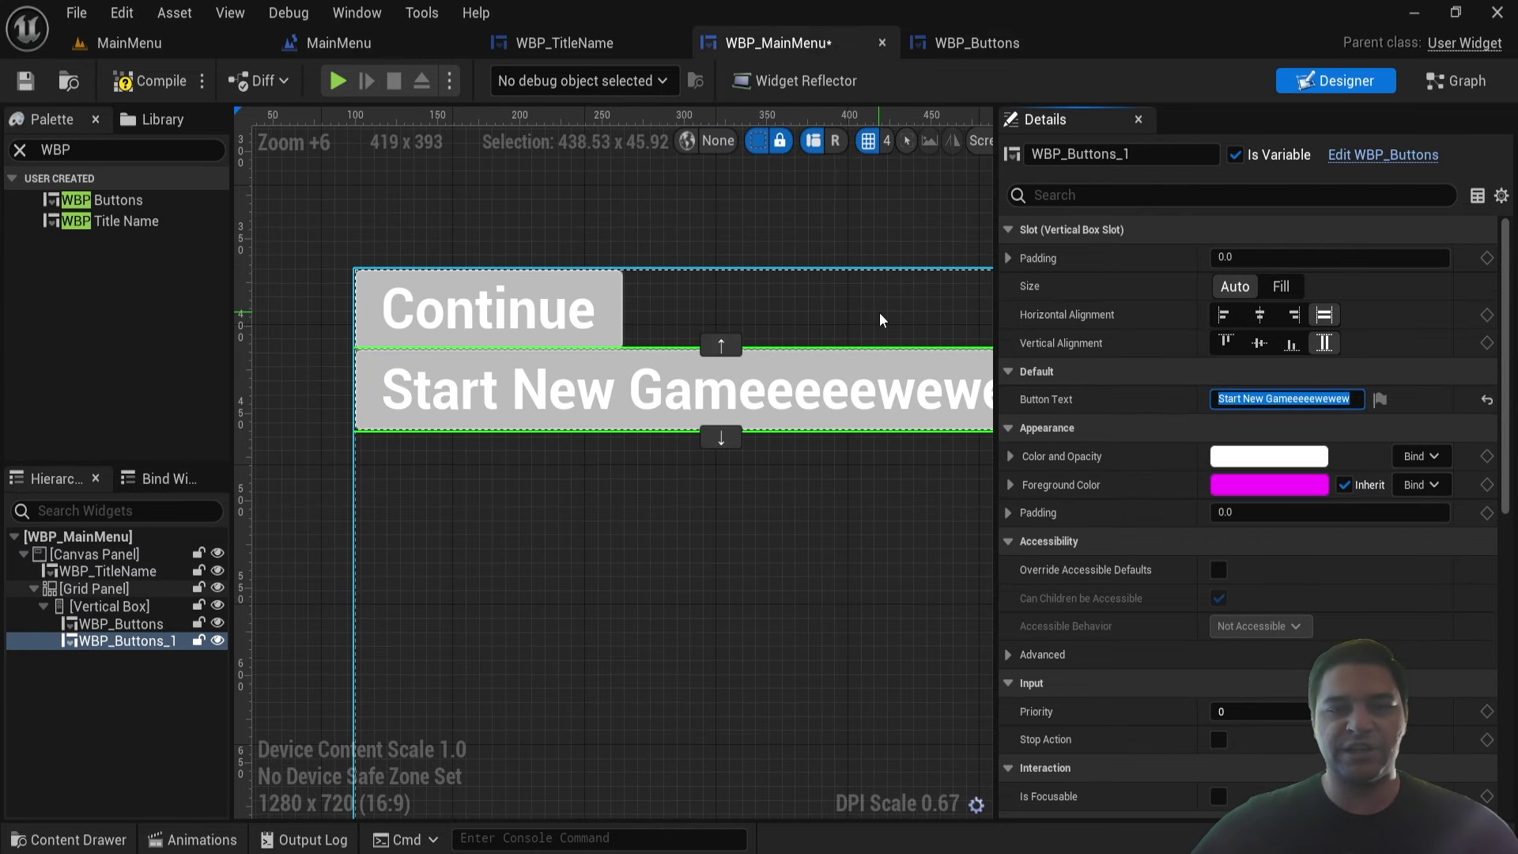
pyautogui.scroll(-4, 879, 311)
pyautogui.moveTo(835, 368); pyautogui.dragTo(614, 368, button='right')
pyautogui.scroll(3, 637, 364)
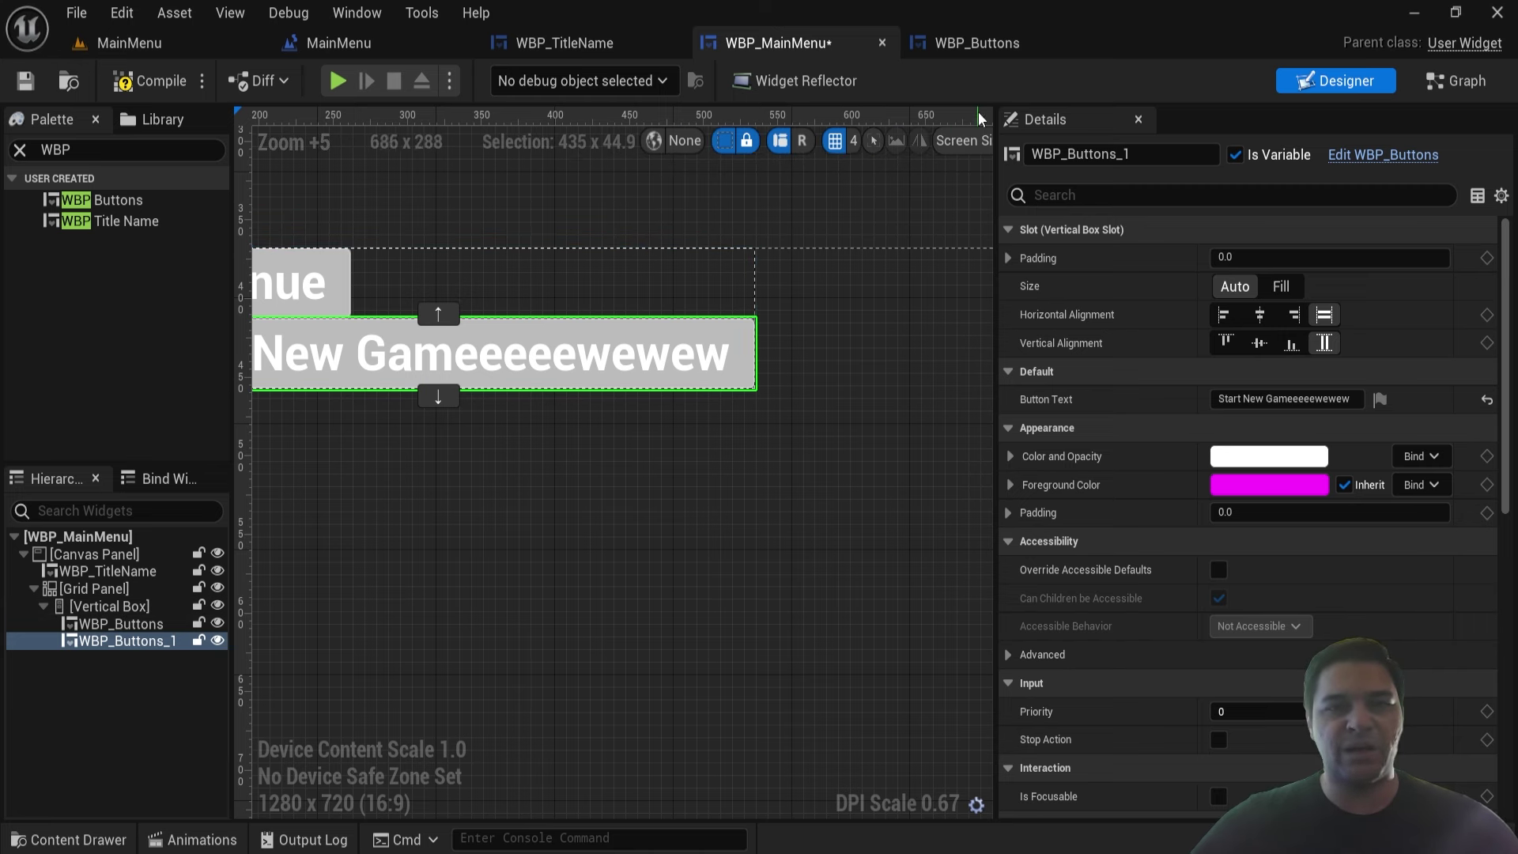
# - Compare against the WBP_Buttons layout and recentre the main menu's button stack in view
pyautogui.click(975, 43)
pyautogui.click(748, 45)
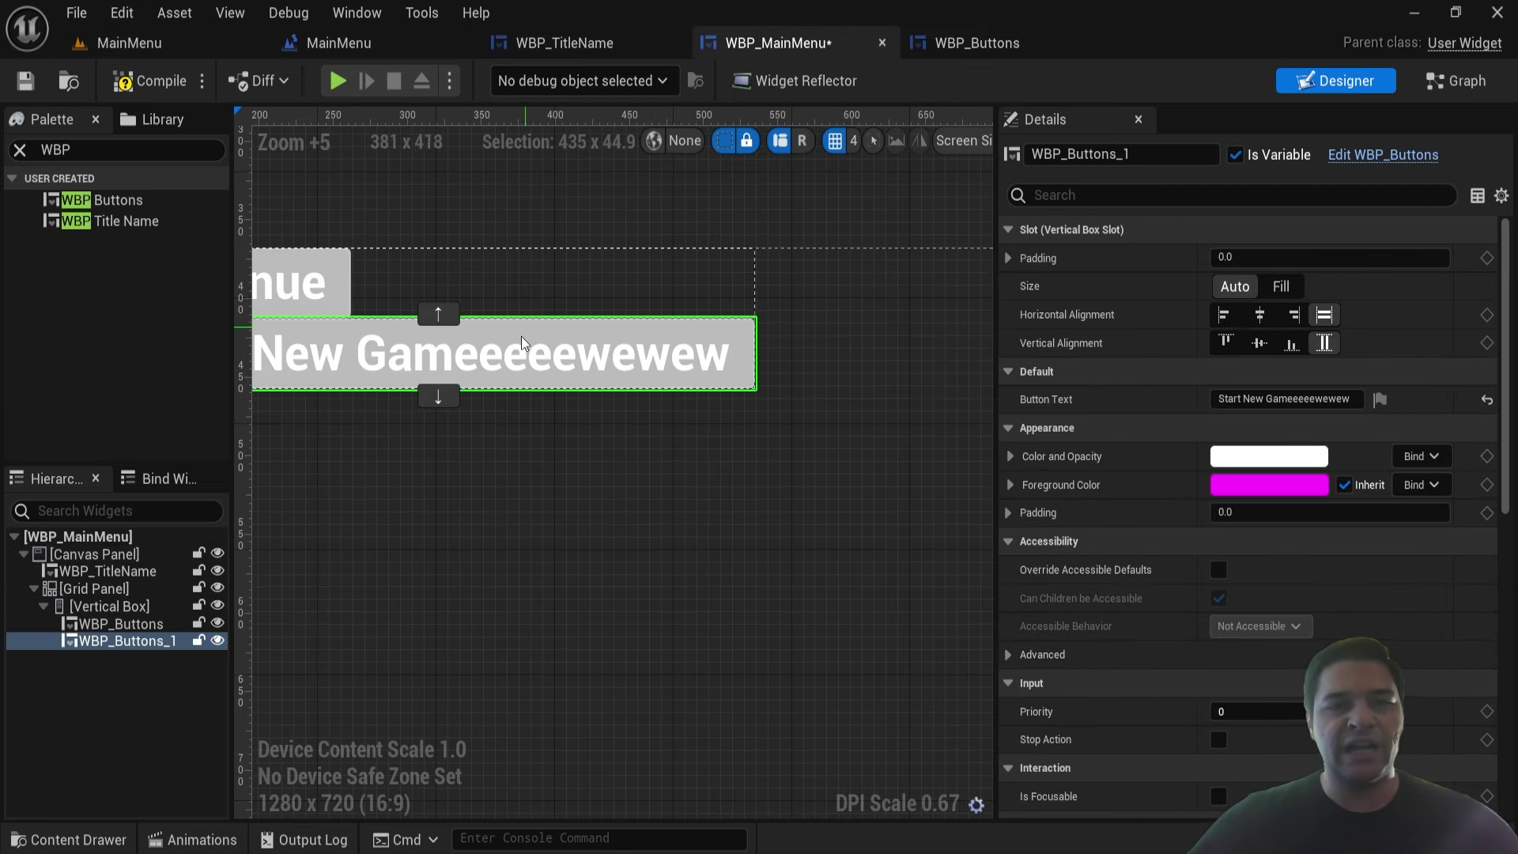
pyautogui.moveTo(520, 335); pyautogui.dragTo(735, 371, button='right')
pyautogui.scroll(-1, 542, 353)
pyautogui.moveTo(543, 353); pyautogui.dragTo(542, 354, button='right')
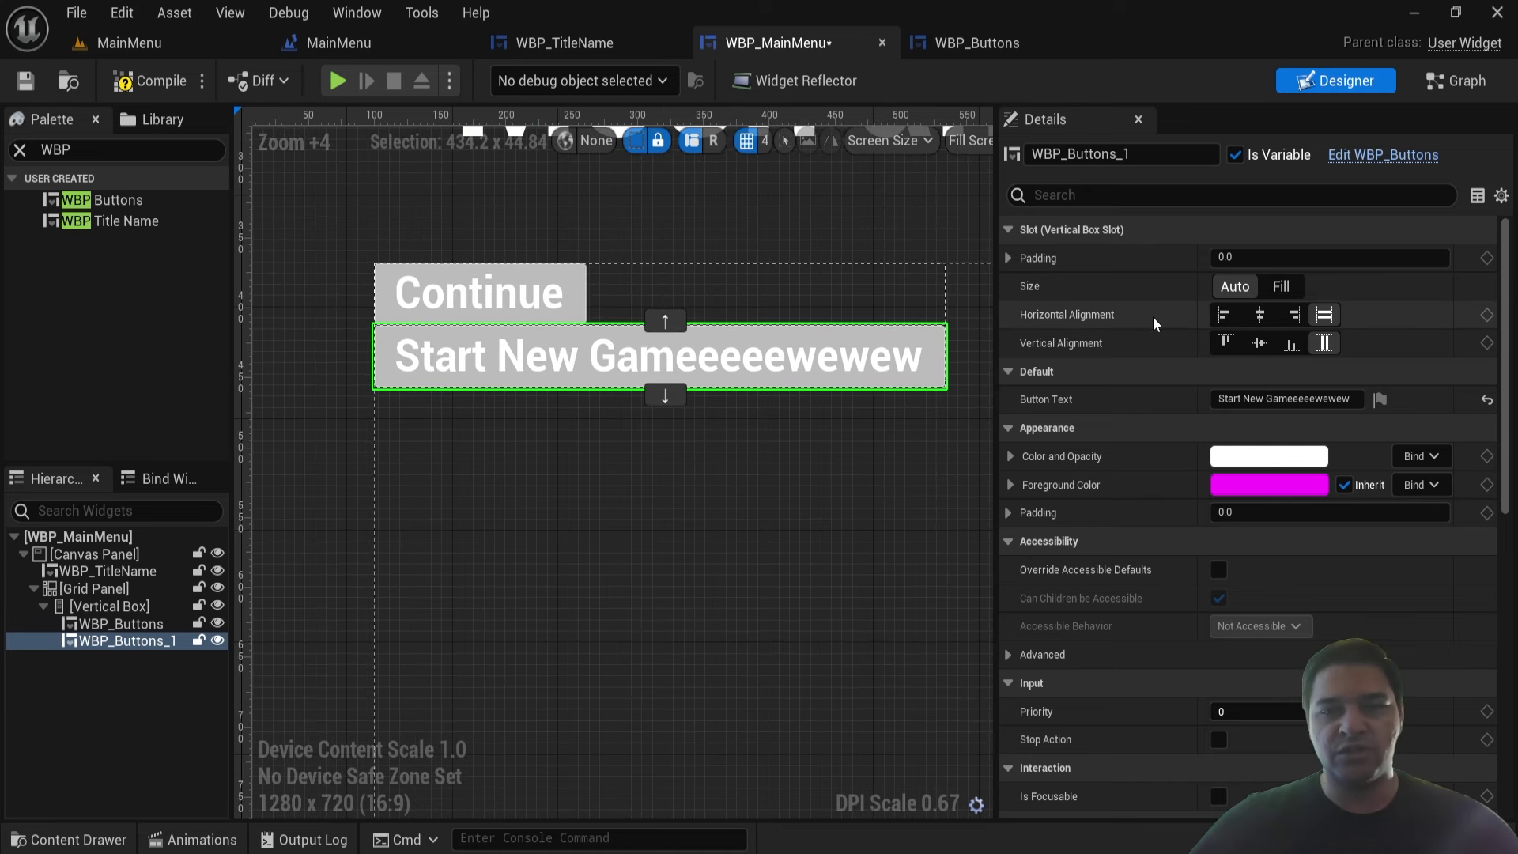
# - Restore the second button's label to 'Start New Game' and duplicate WBP_Buttons_1
pyautogui.click(1293, 398)
pyautogui.write('1')
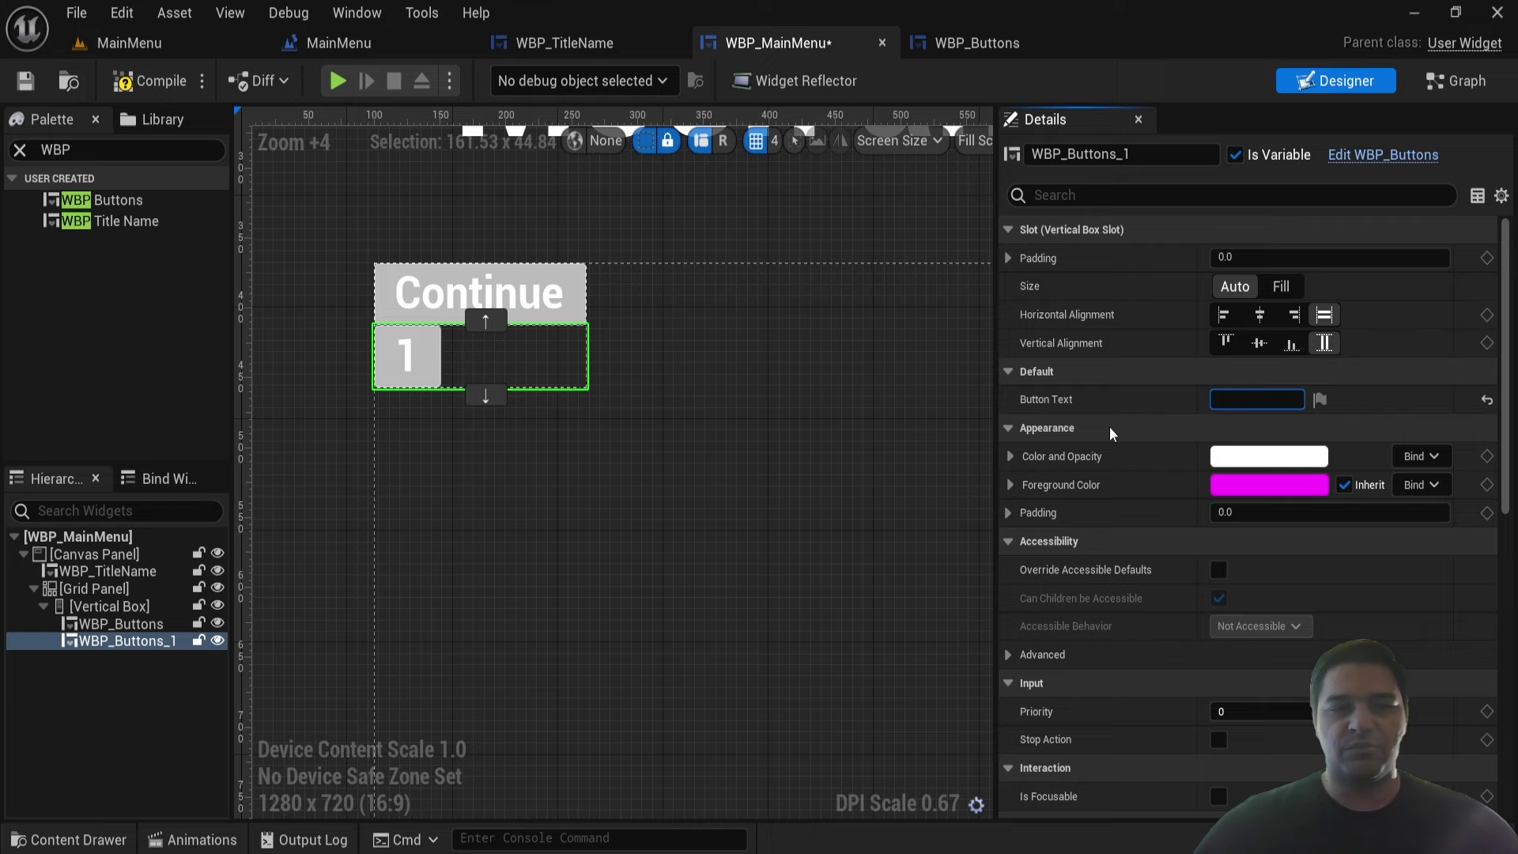
pyautogui.write('Sta')
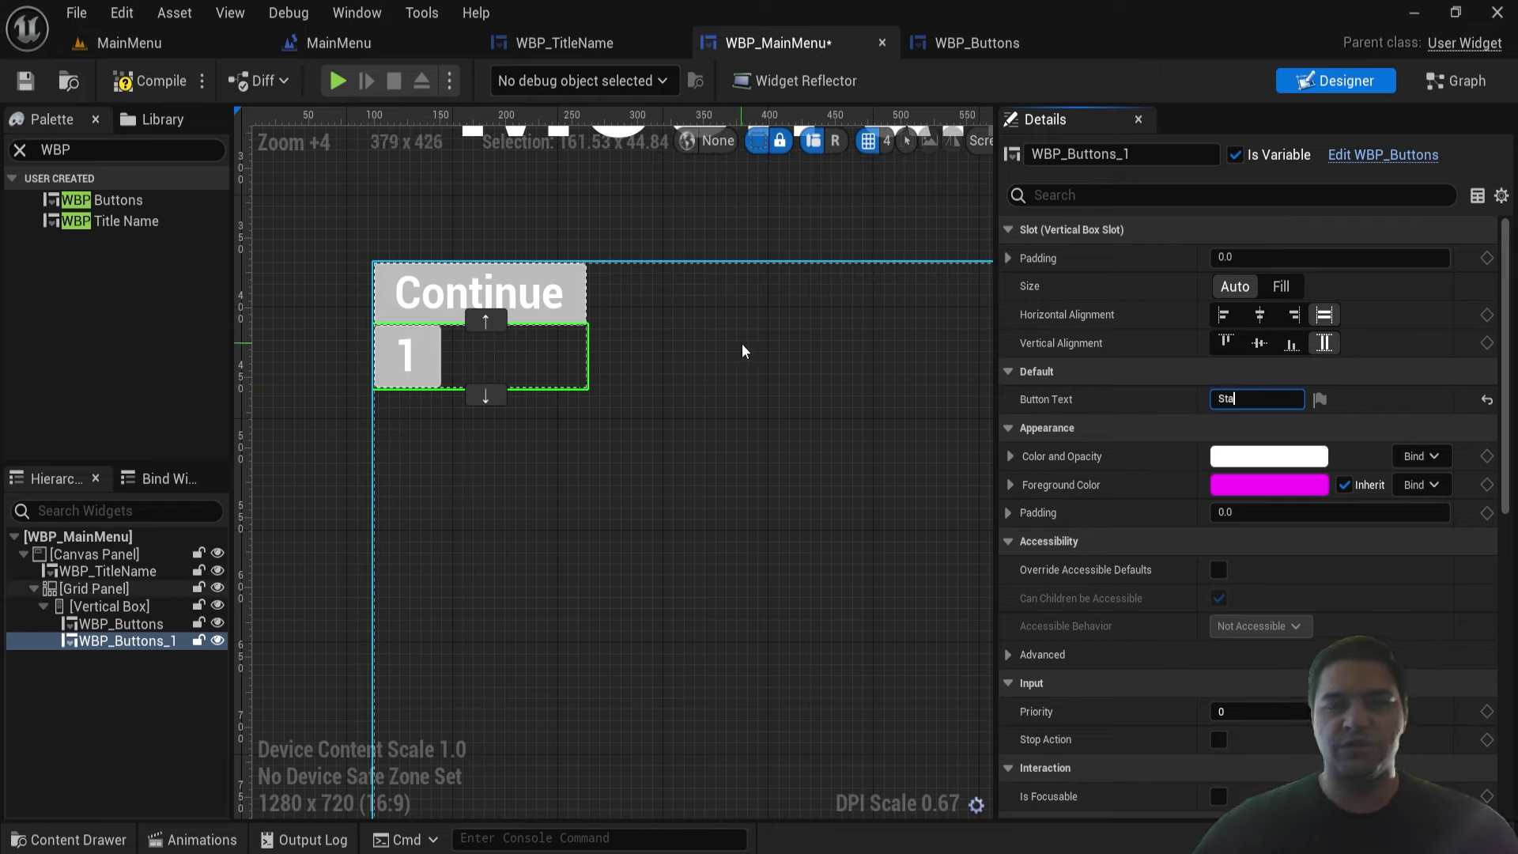
pyautogui.write('rt New Game')
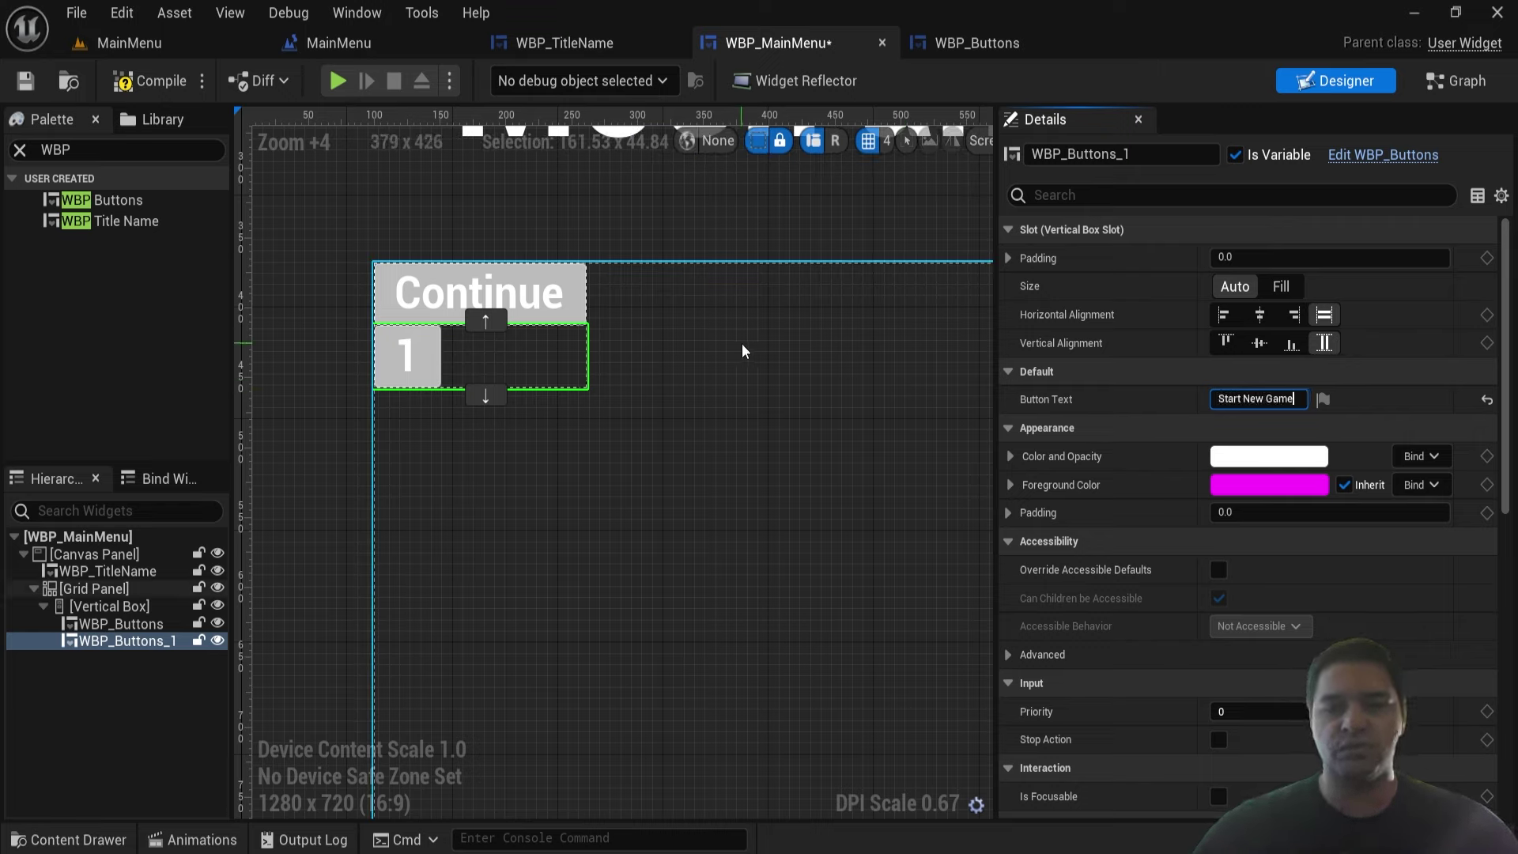
pyautogui.press('Return')
pyautogui.click(125, 641)
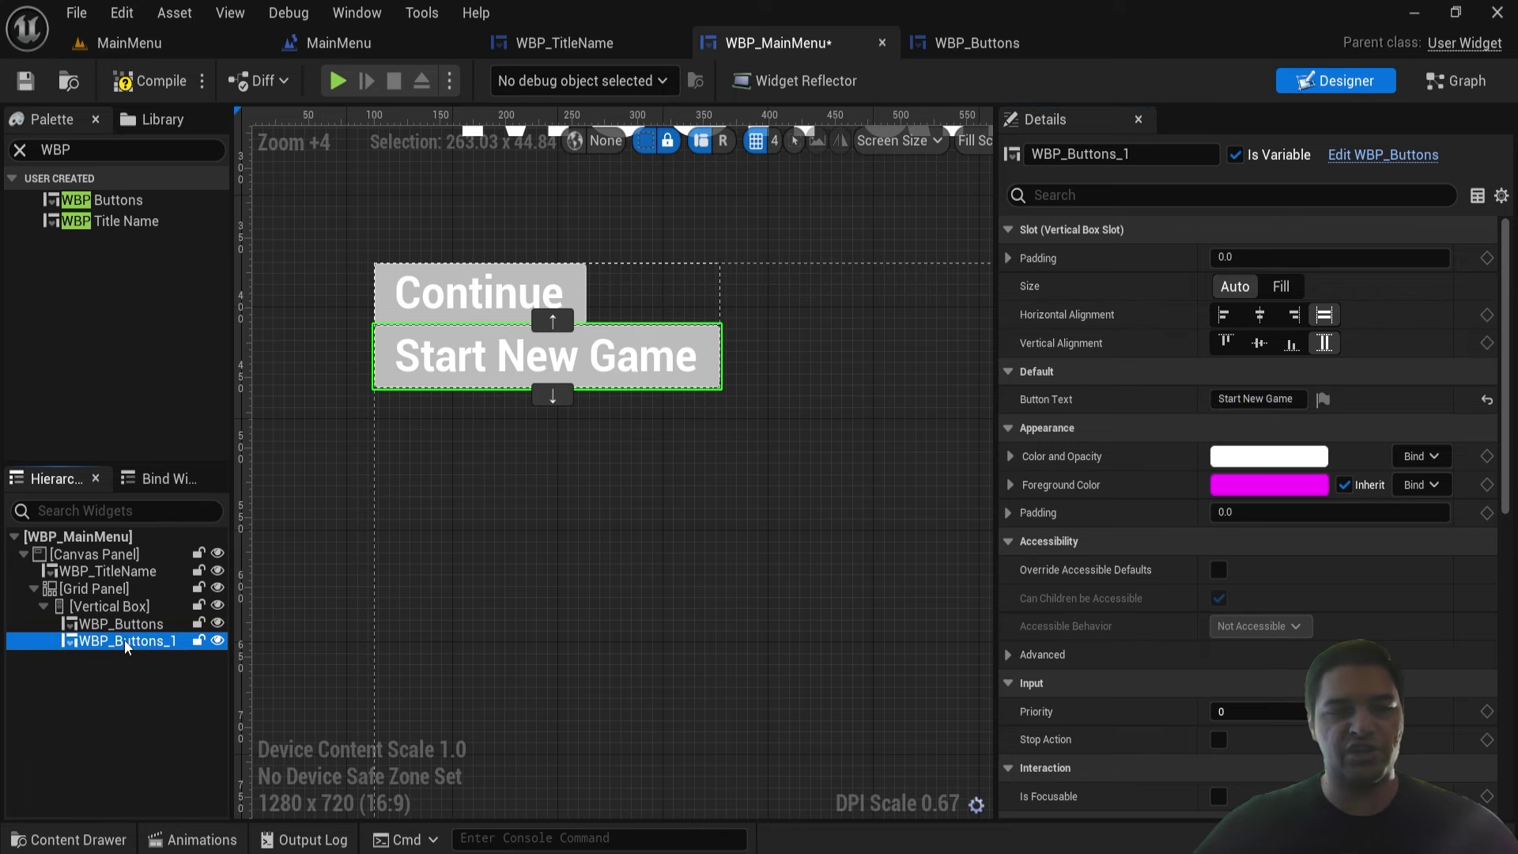
pyautogui.hotkey('ctrl', 'd')
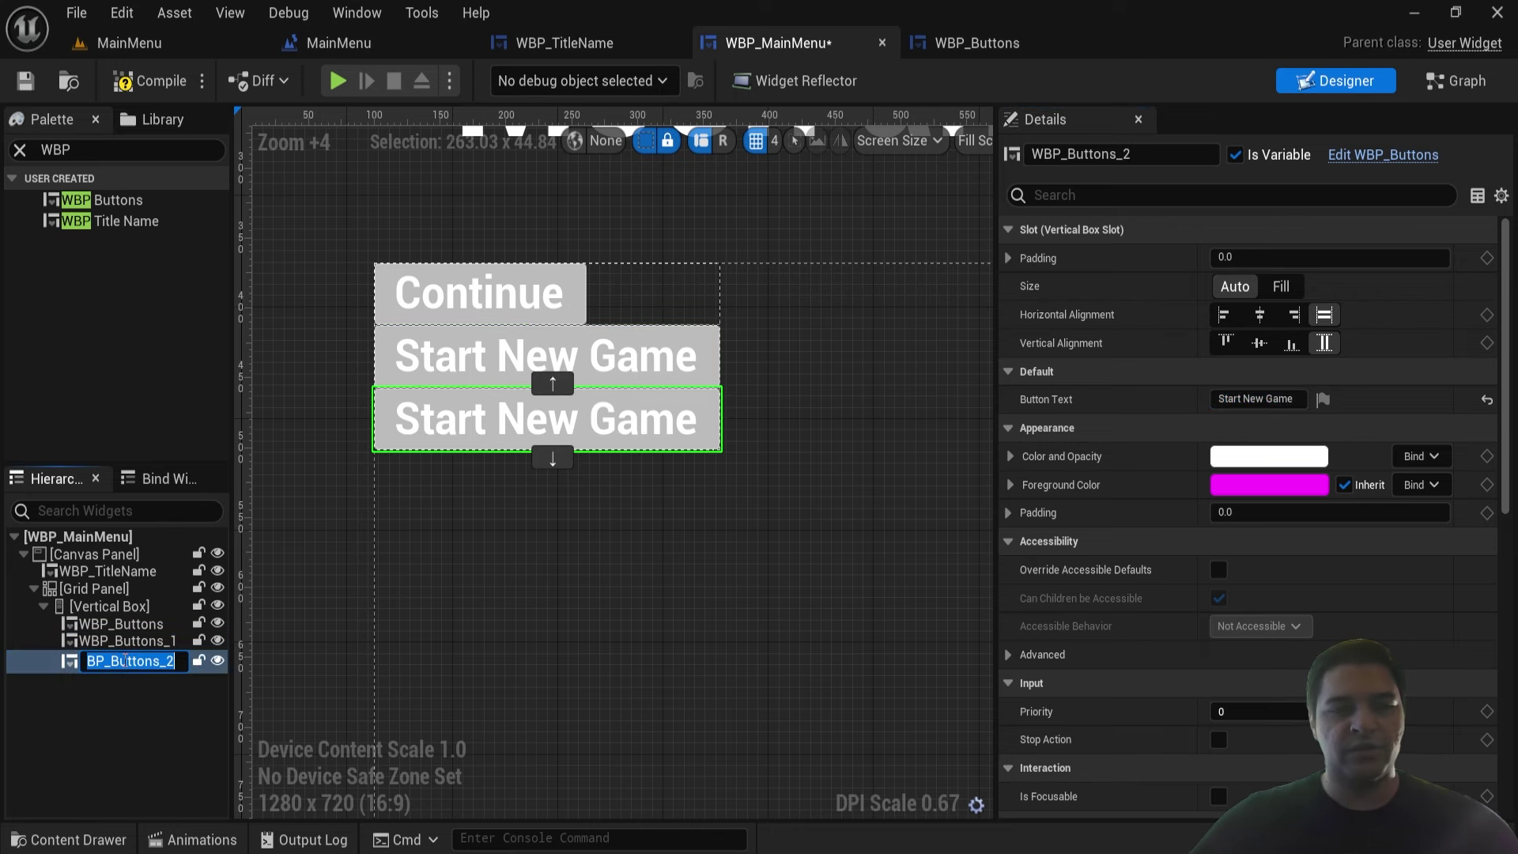
# - Label the third button 'Multiplayer'
pyautogui.keyDown('ctrl'); pyautogui.click(107, 658); pyautogui.keyUp('ctrl')
pyautogui.click(107, 659)
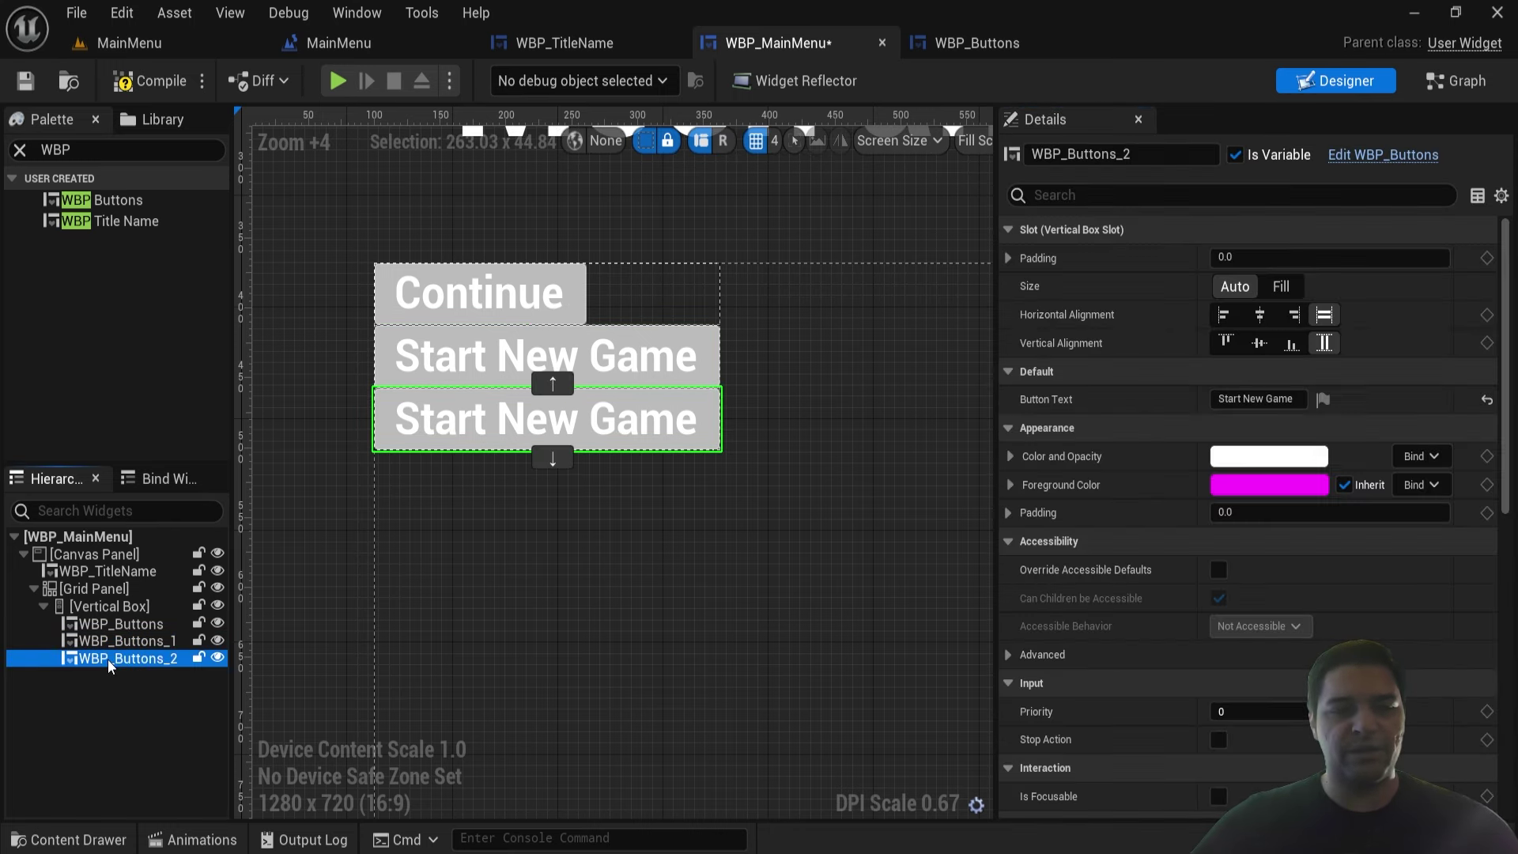
pyautogui.click(1255, 398)
pyautogui.write('Multiplayer')
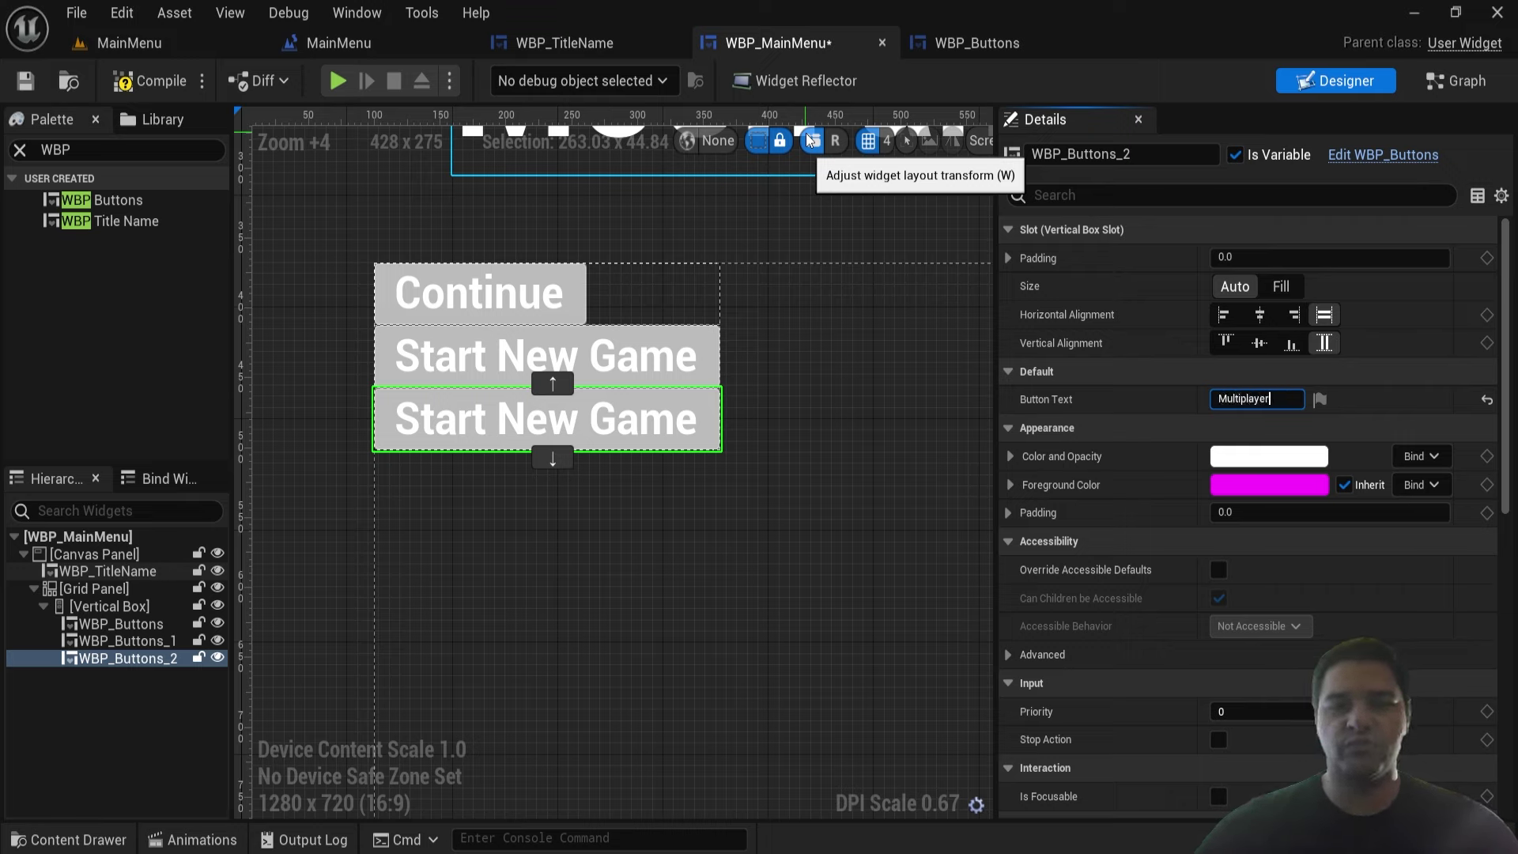
pyautogui.press('Return')
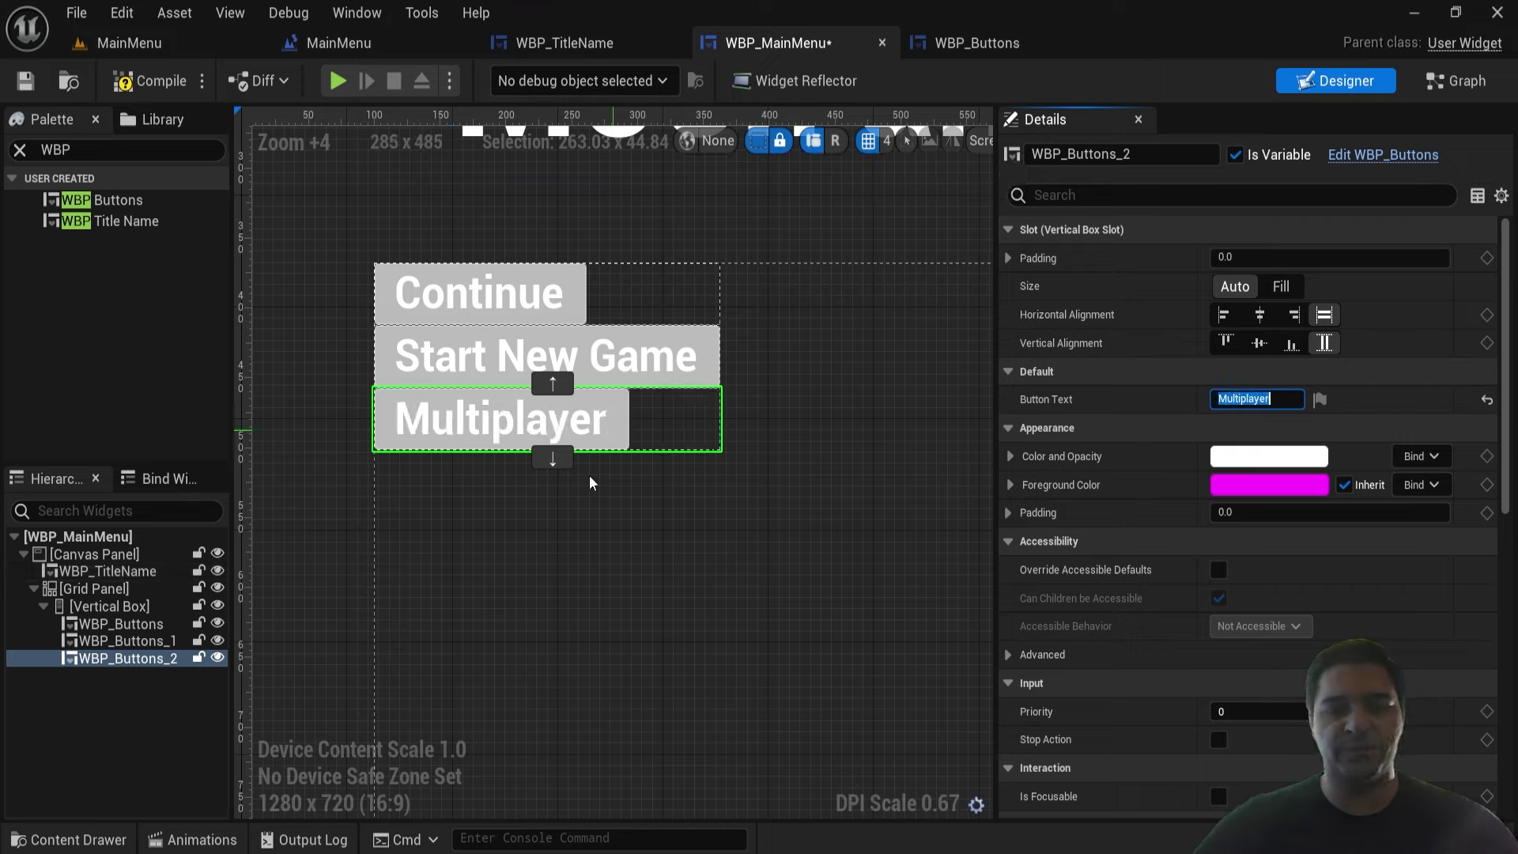
# - Duplicate the Multiplayer button and label the copy 'Options'
pyautogui.click(147, 659)
pyautogui.hotkey('ctrl', 'd')
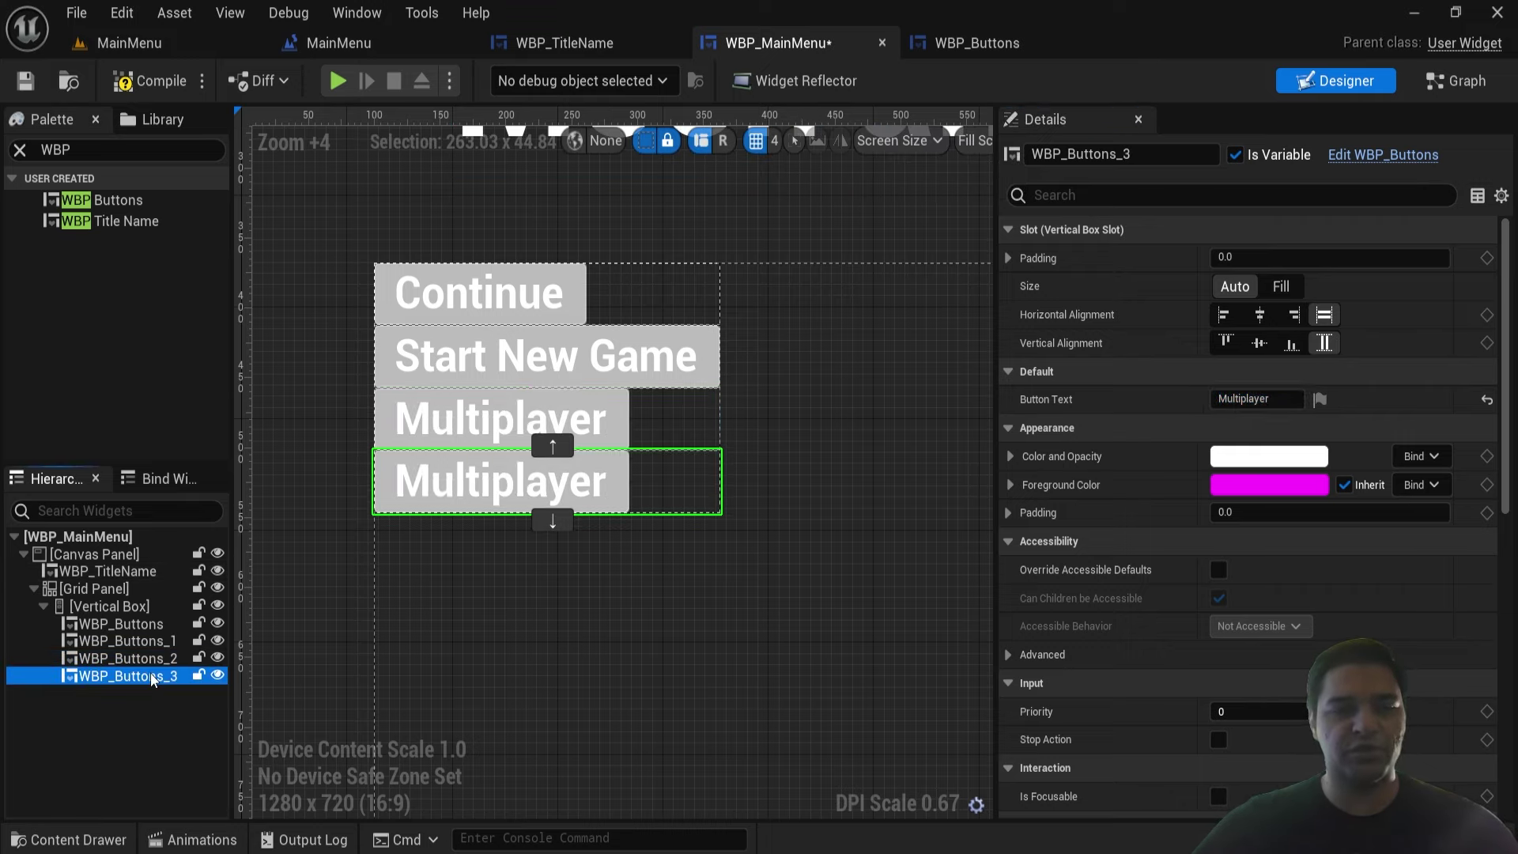
pyautogui.click(1261, 399)
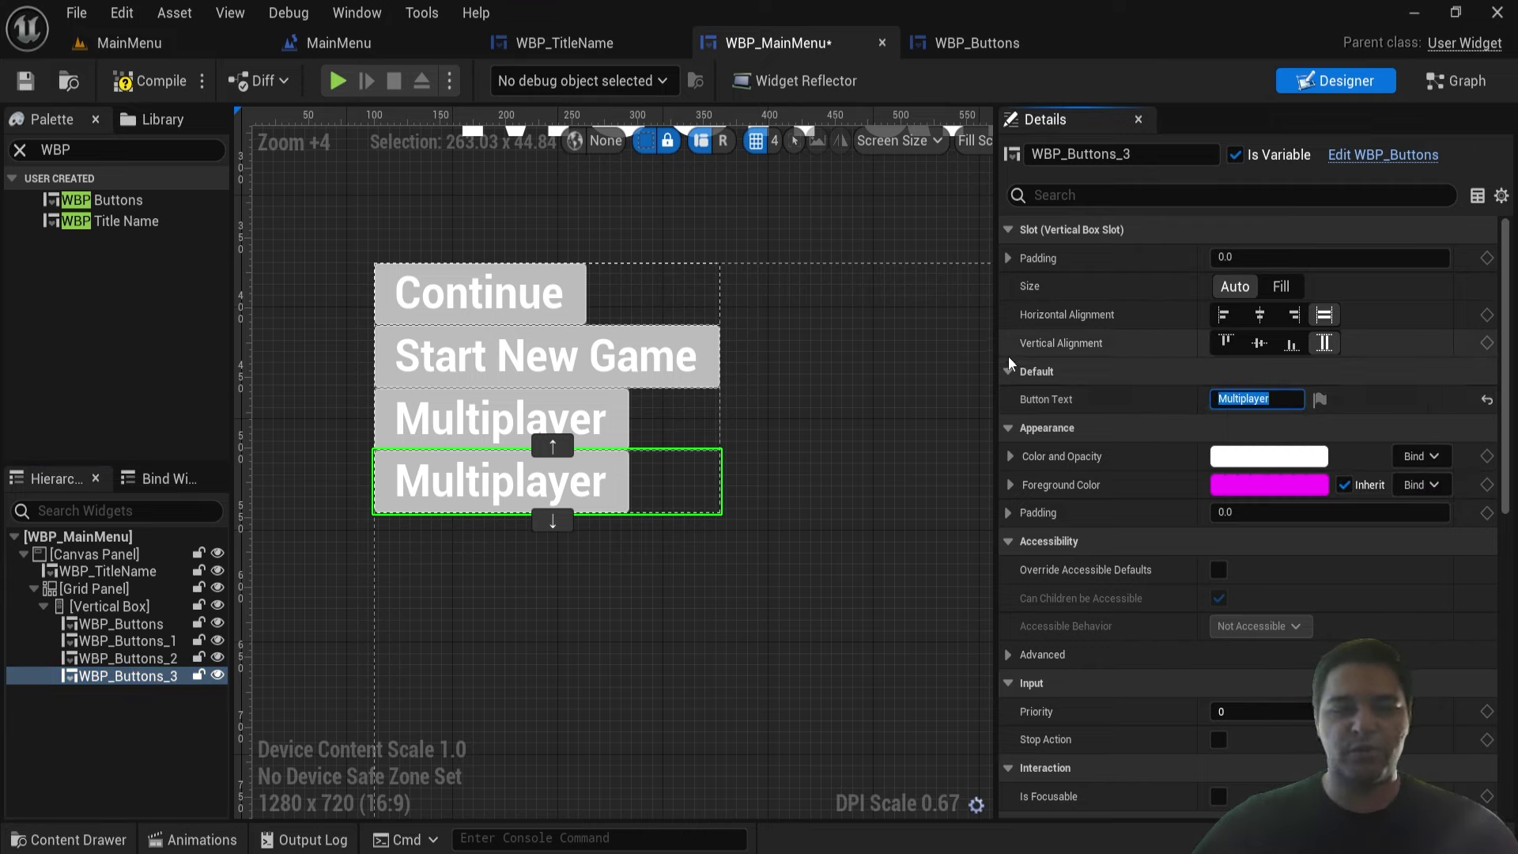
pyautogui.write('Options')
pyautogui.press('Return')
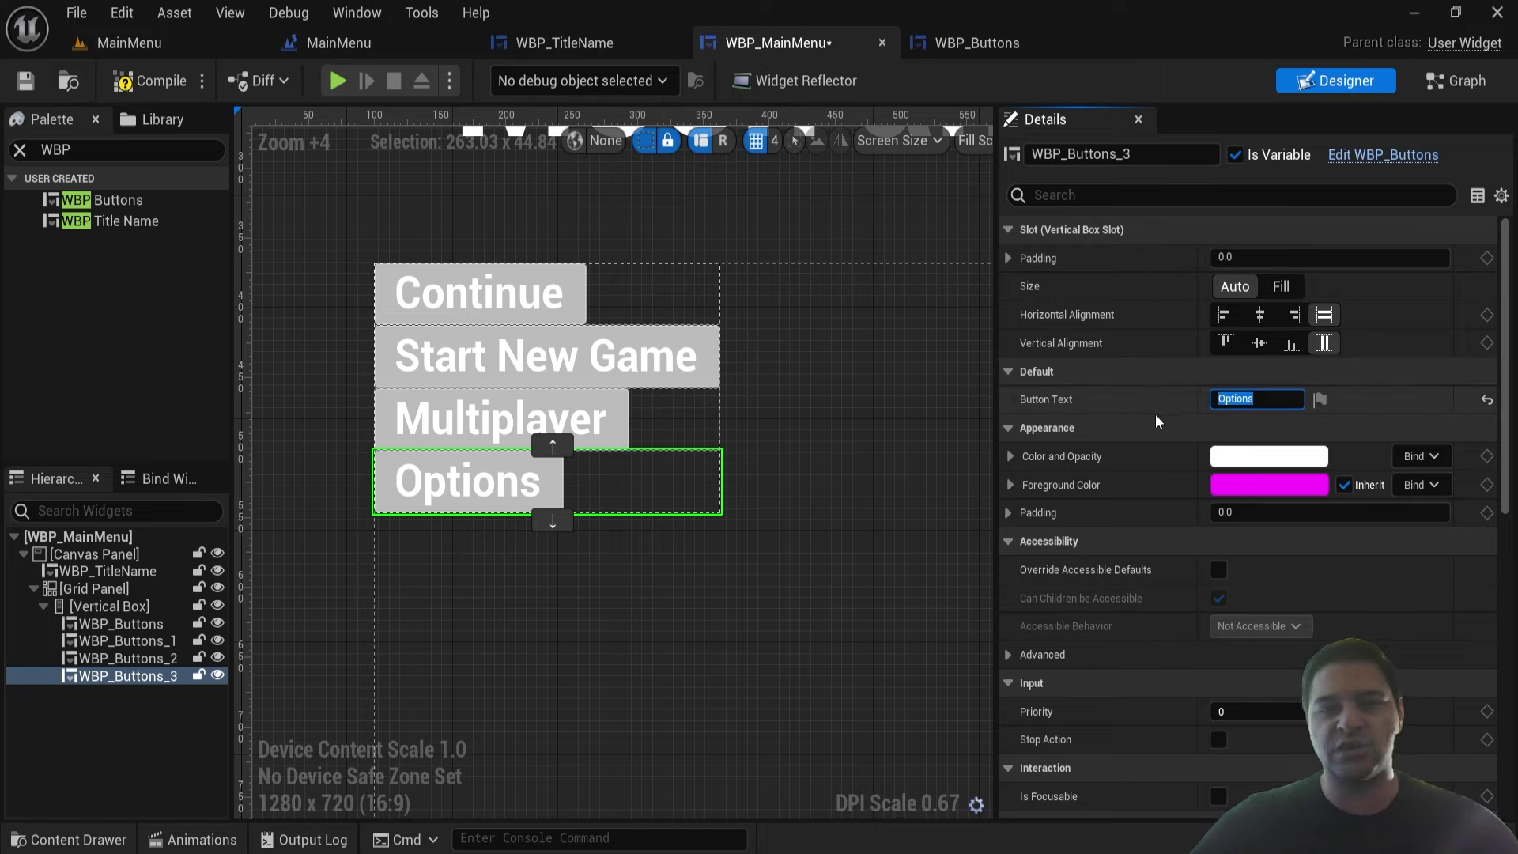
# - Duplicate the Options button and label the last copy 'QuitGame'
pyautogui.click(96, 675)
pyautogui.hotkey('ctrl', 'd')
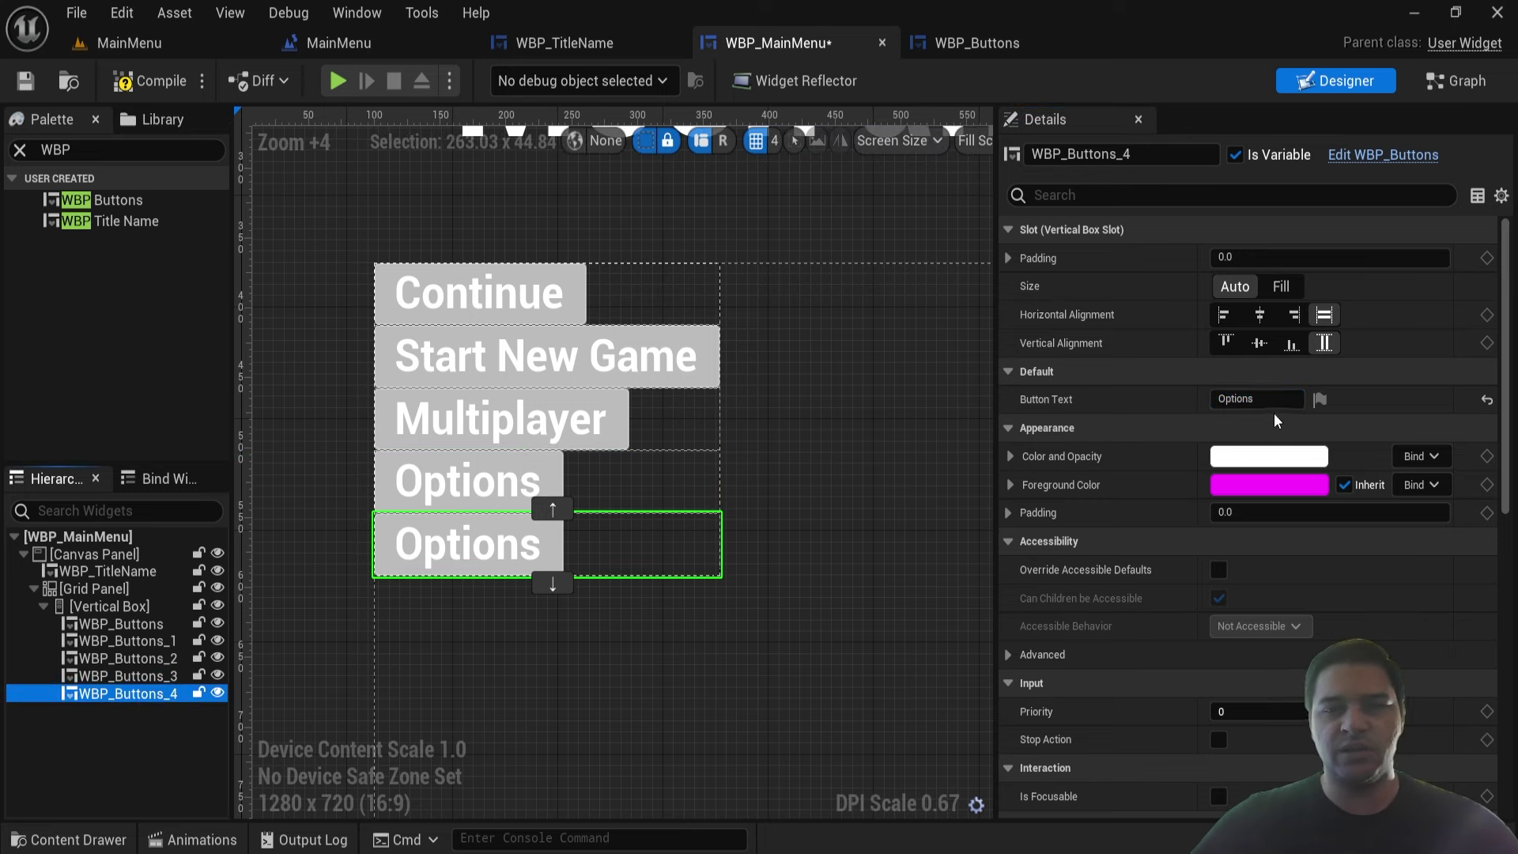
pyautogui.click(1261, 399)
pyautogui.write('Quit')
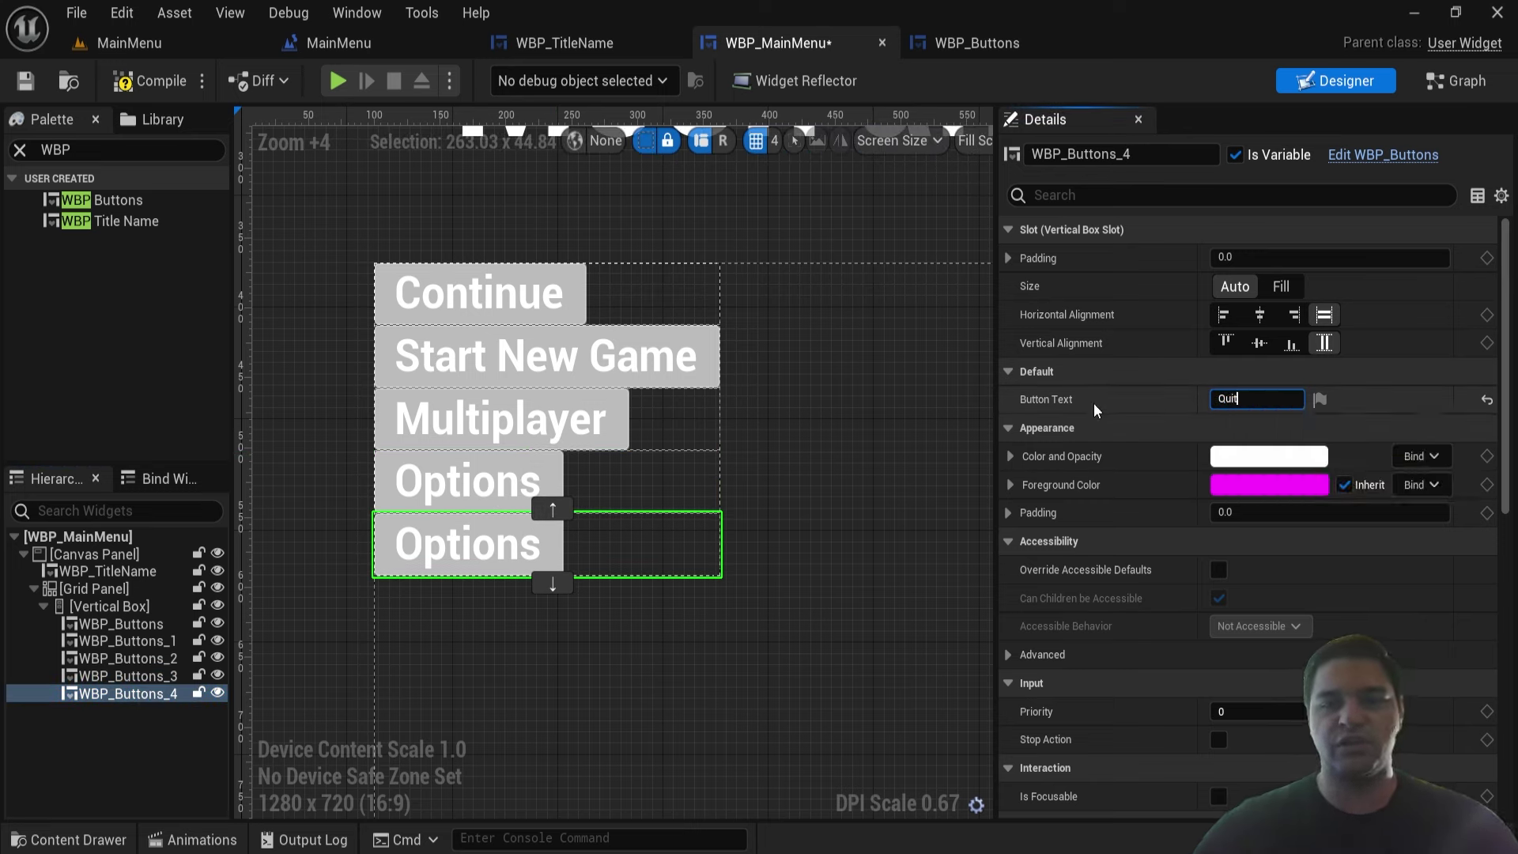
pyautogui.write('Game')
pyautogui.press('Return')
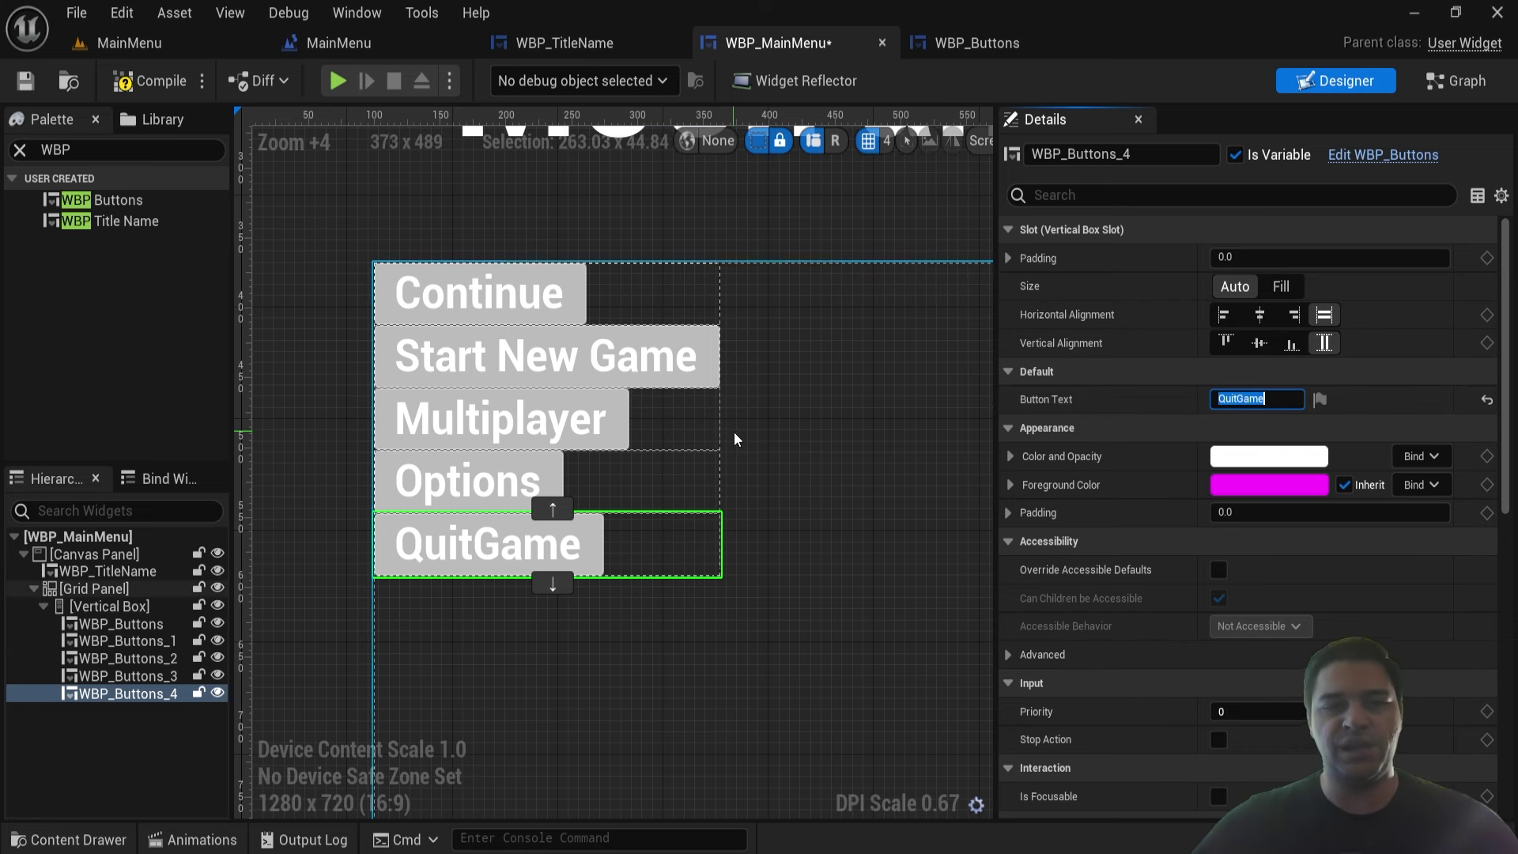
pyautogui.scroll(-4, 734, 439)
pyautogui.scroll(4, 761, 454)
# - In WBP_Buttons, inspect Wrap Box, MainButton, then MainTextButton, which uses Roboto Bold size 24
pyautogui.click(956, 44)
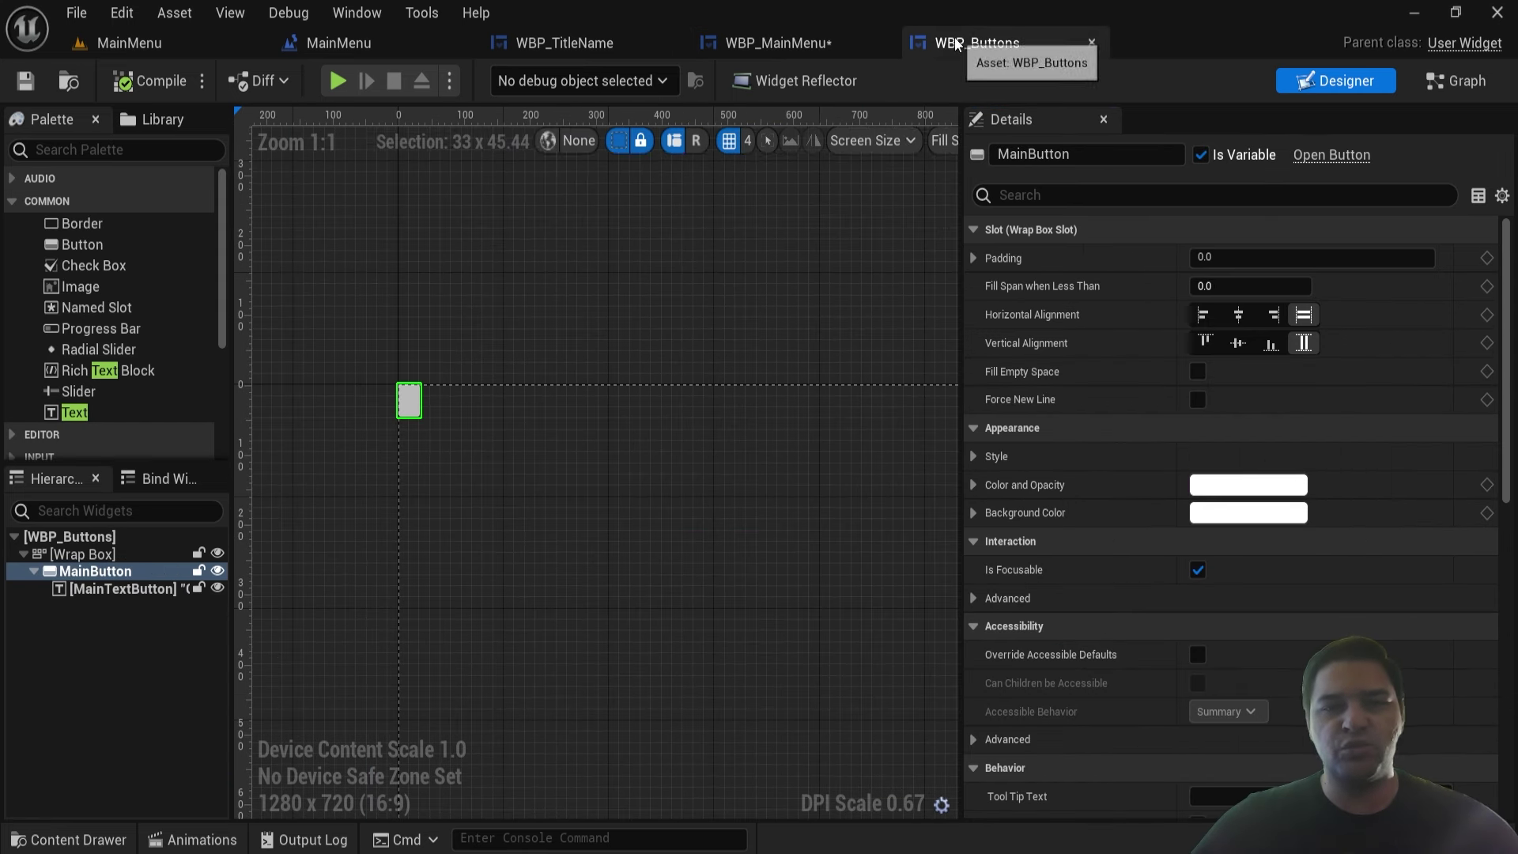
pyautogui.click(79, 553)
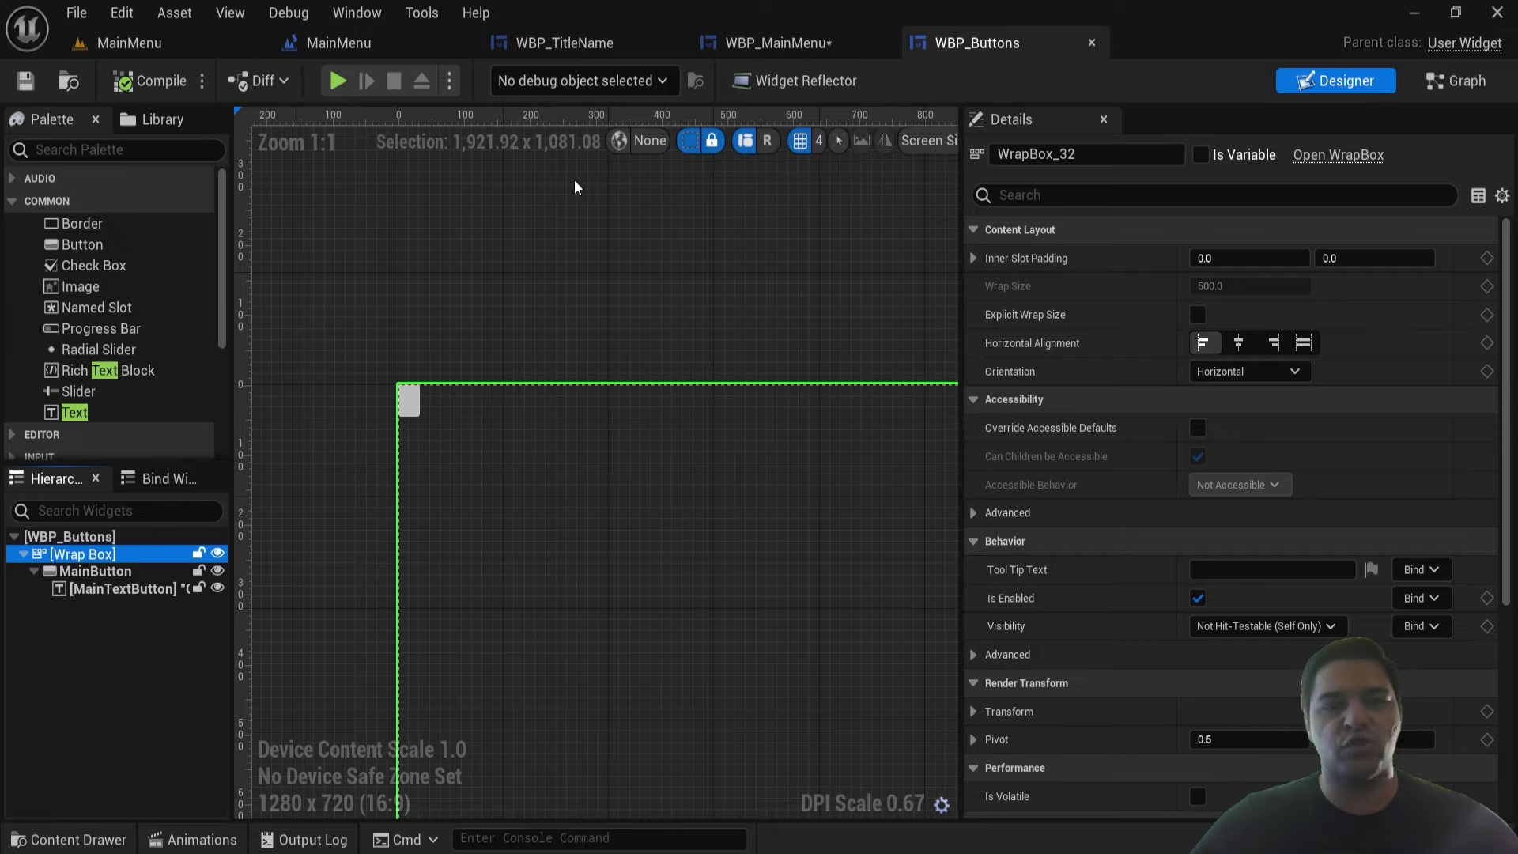
pyautogui.click(87, 571)
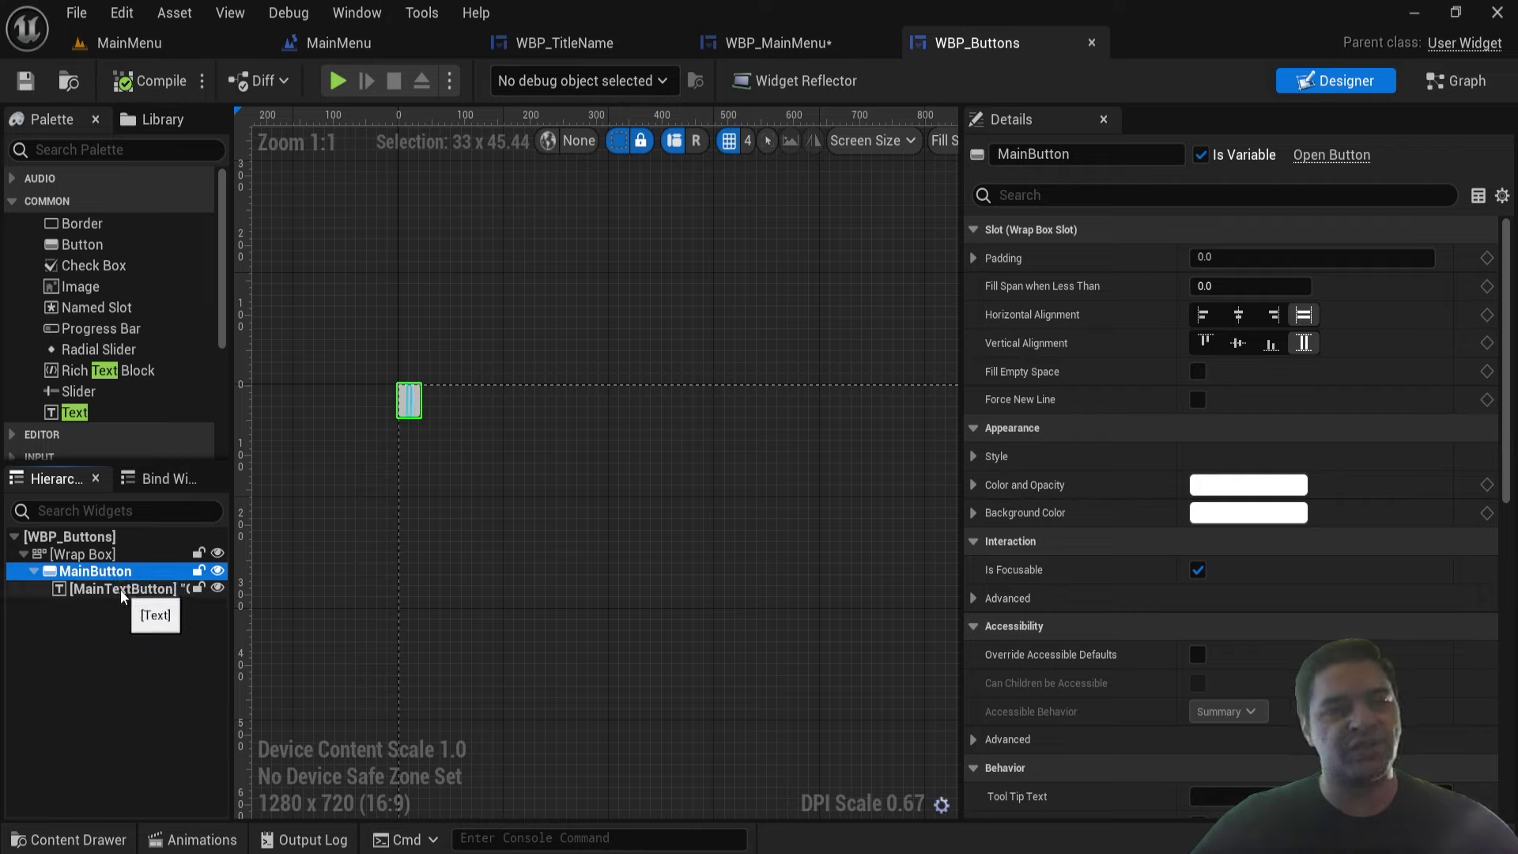
pyautogui.click(120, 590)
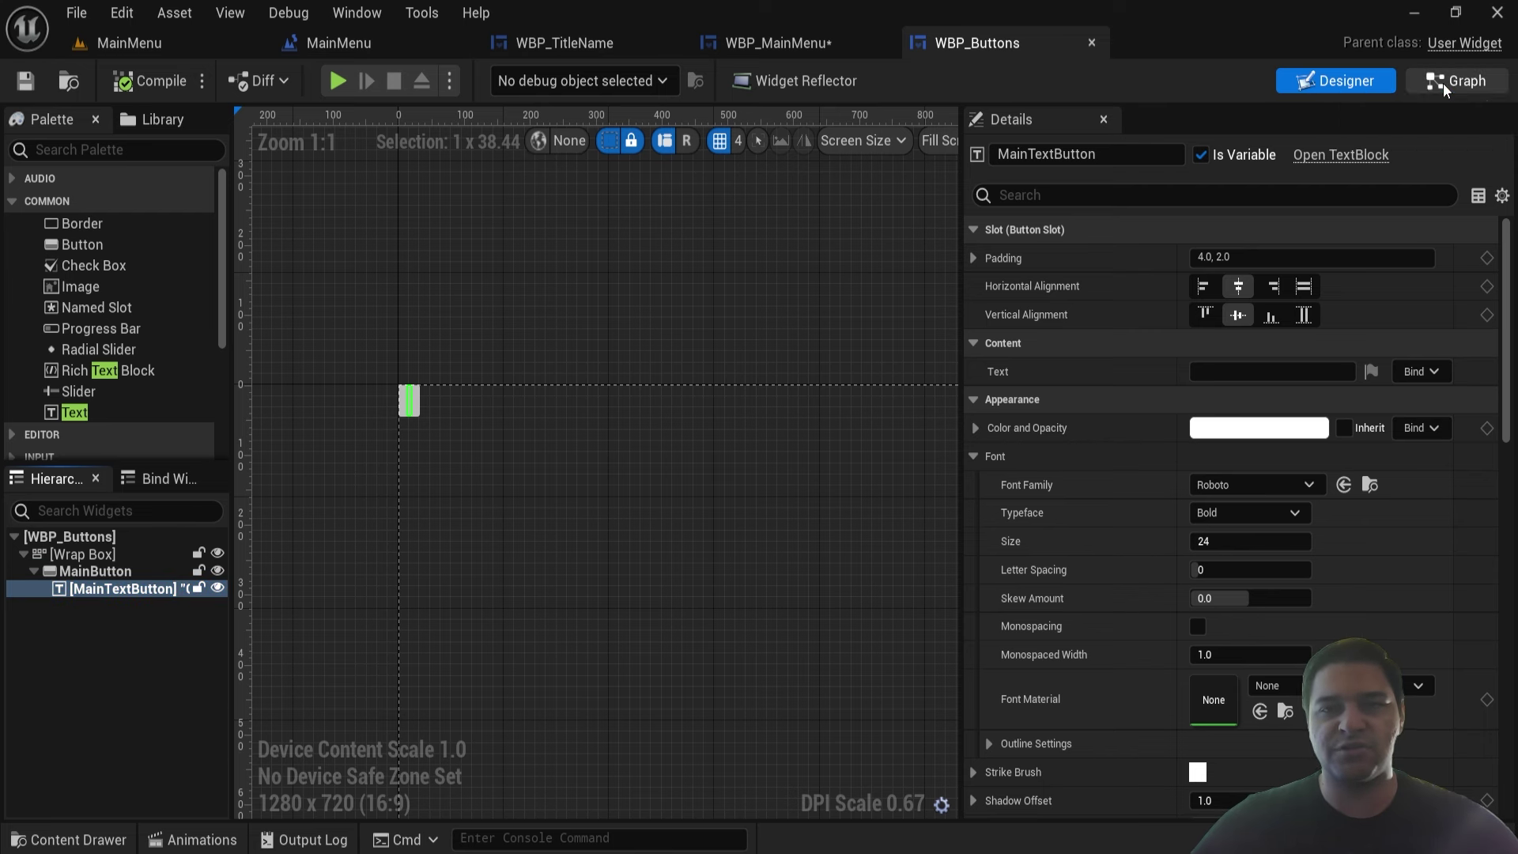
# - Tick Expose on Spawn for ButtonText in the WBP_Buttons graph, compile, and return to WBP_MainMenu
pyautogui.click(1462, 80)
pyautogui.click(69, 429)
pyautogui.scroll(-1, 57, 675)
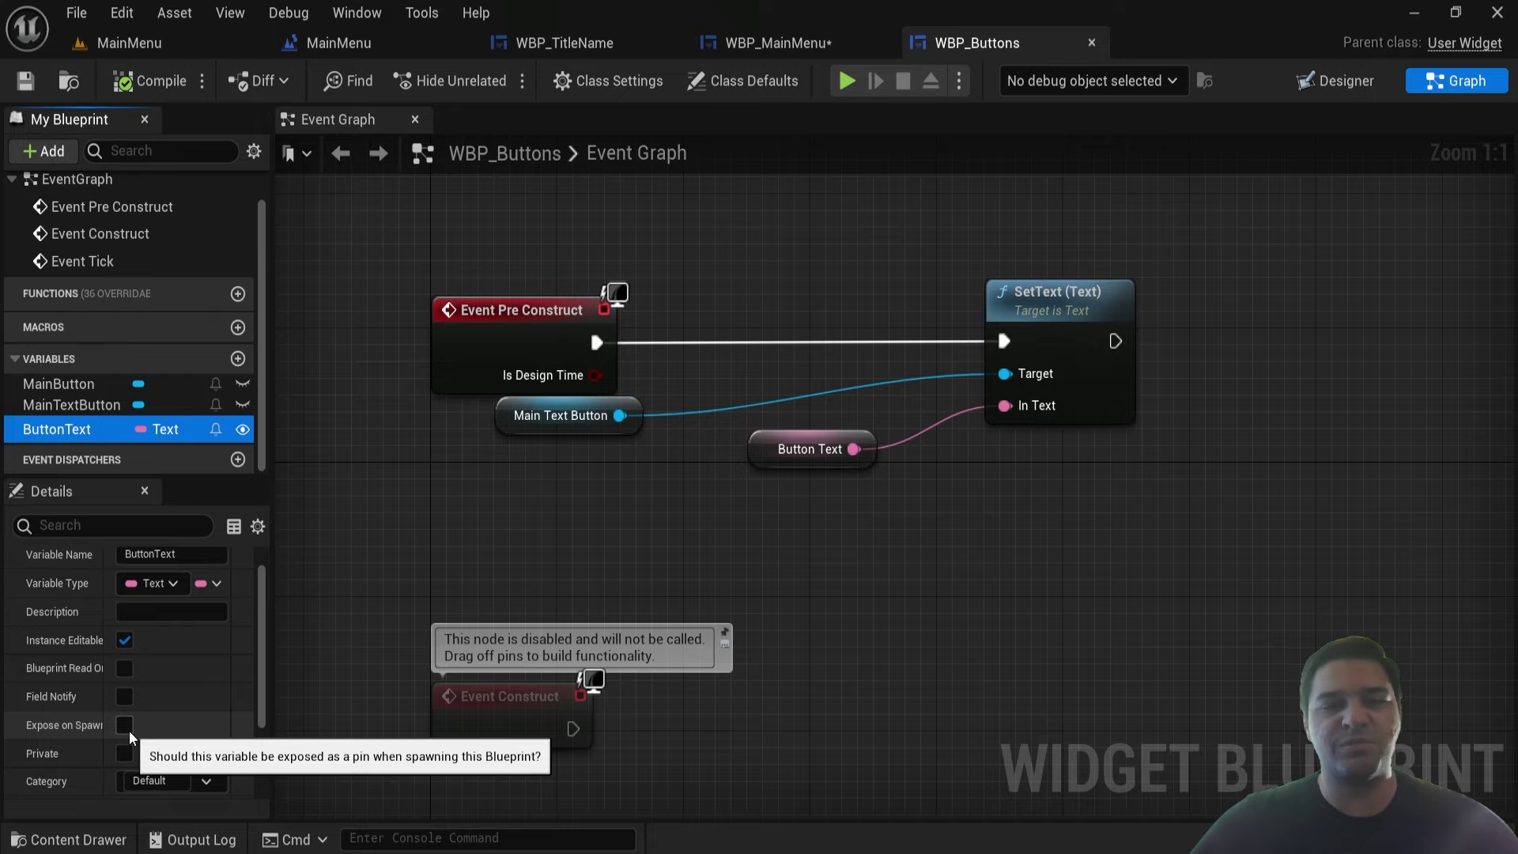
pyautogui.click(125, 729)
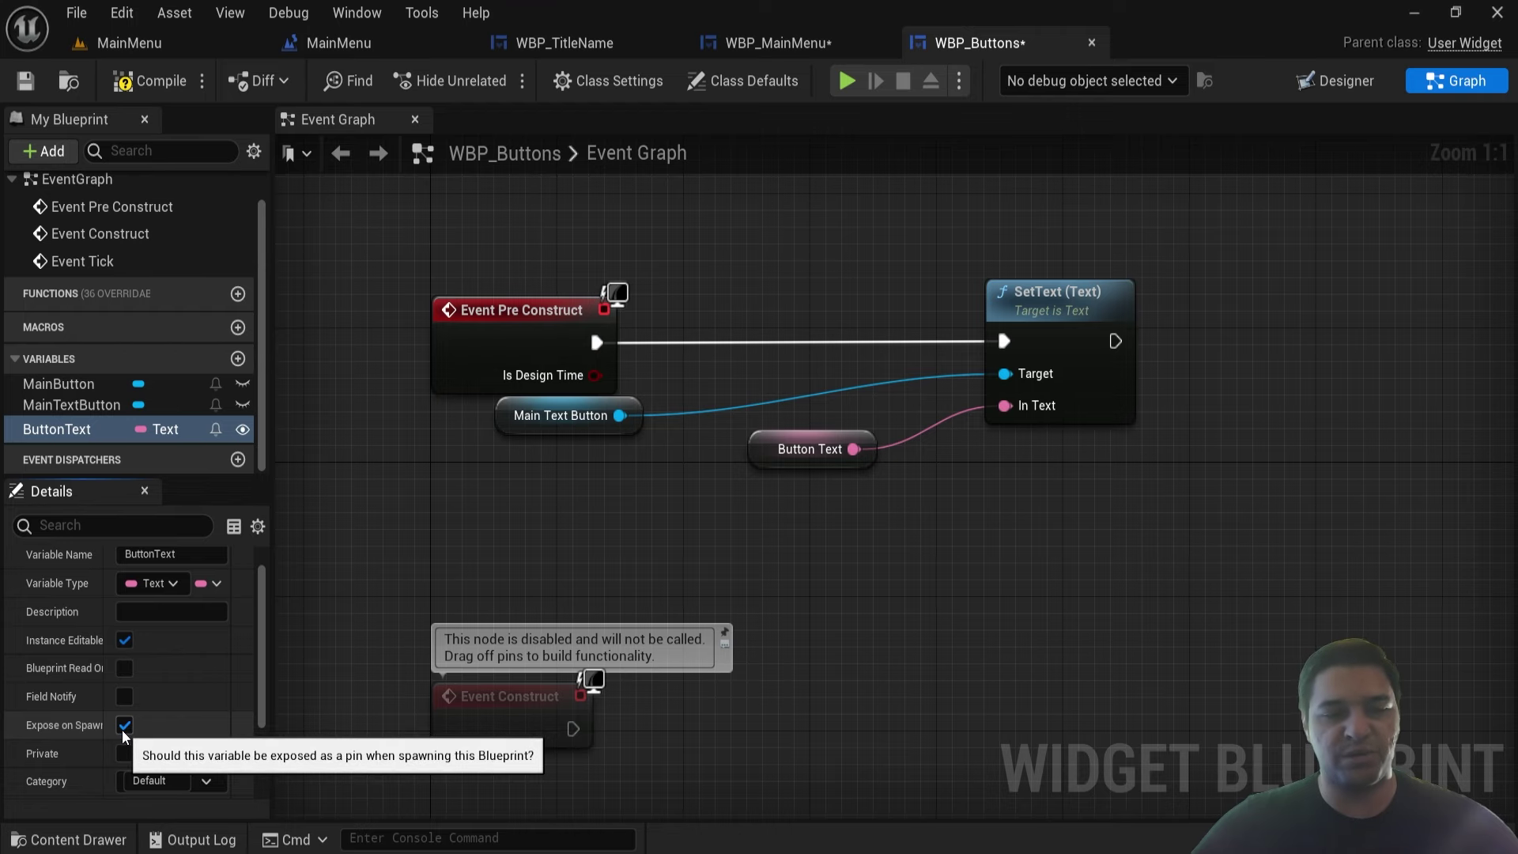
pyautogui.click(150, 81)
pyautogui.click(26, 80)
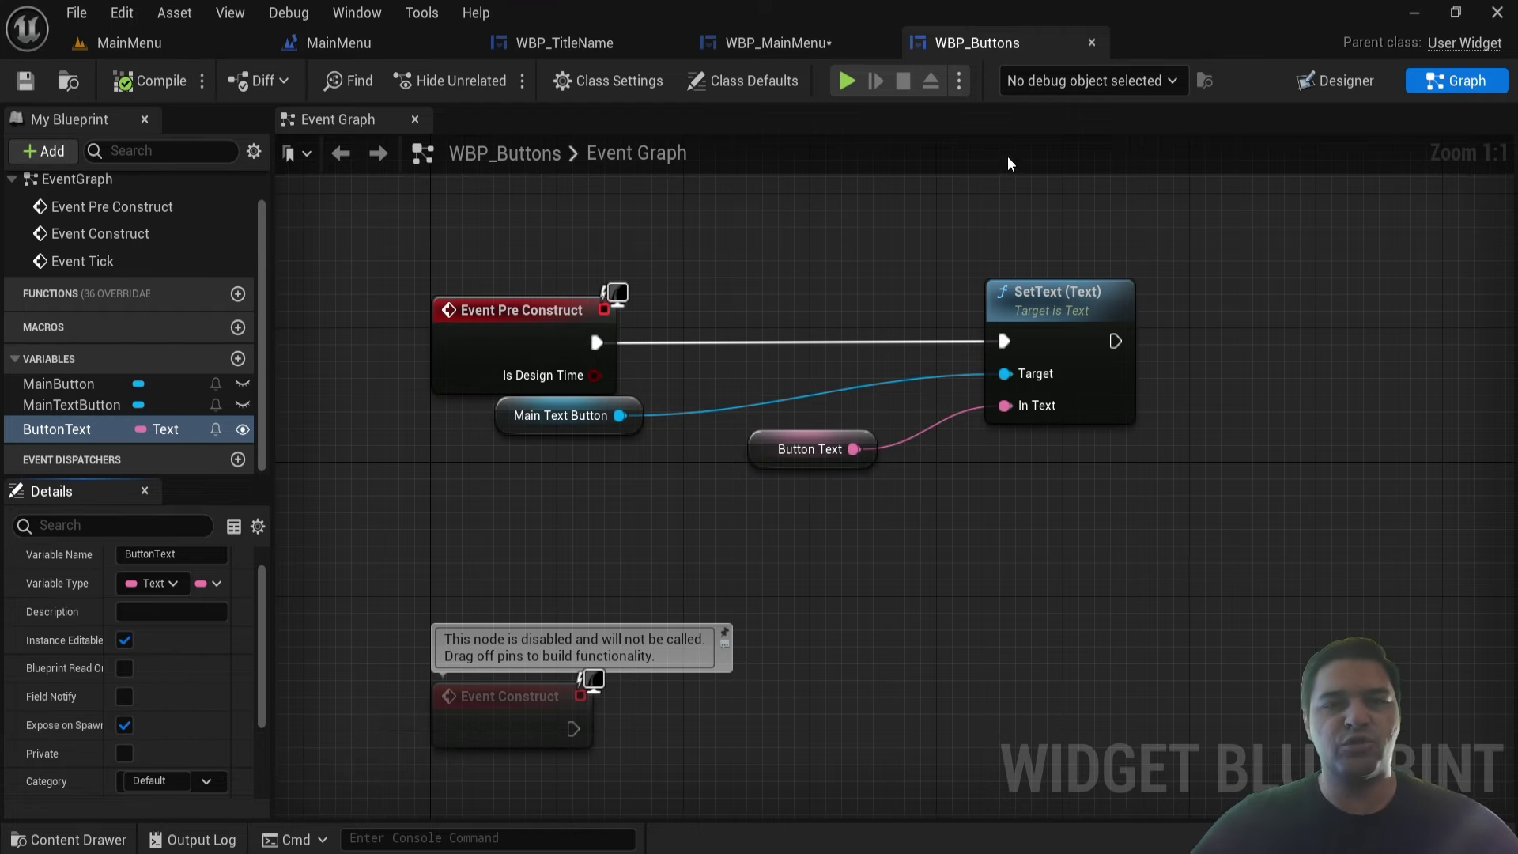
pyautogui.click(766, 39)
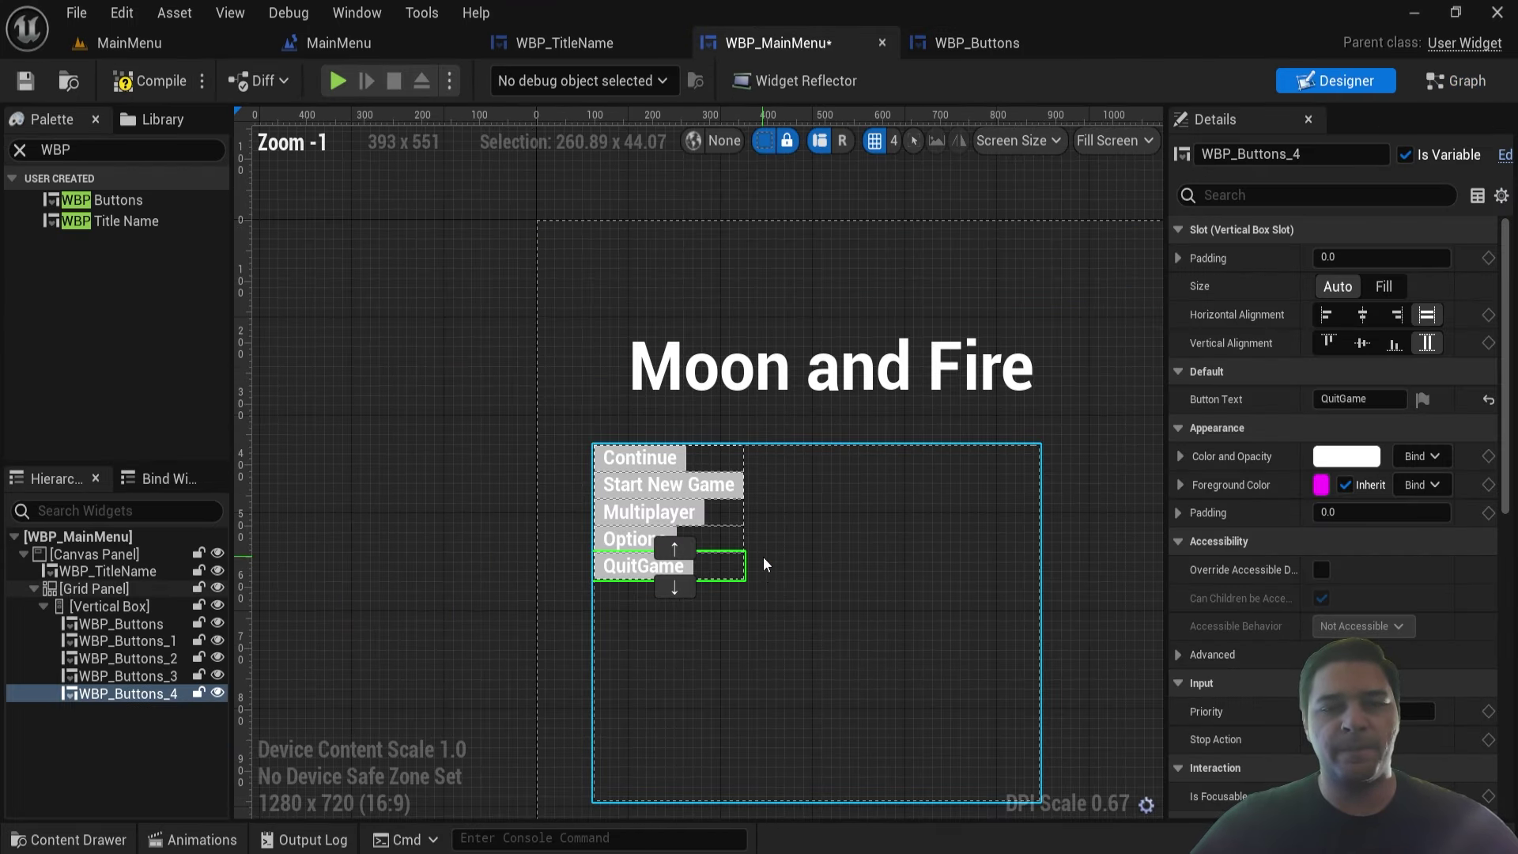
# - Rename the first two button widgets 'Continue' and 'Start New Game' in the Hierarchy
pyautogui.scroll(3, 762, 556)
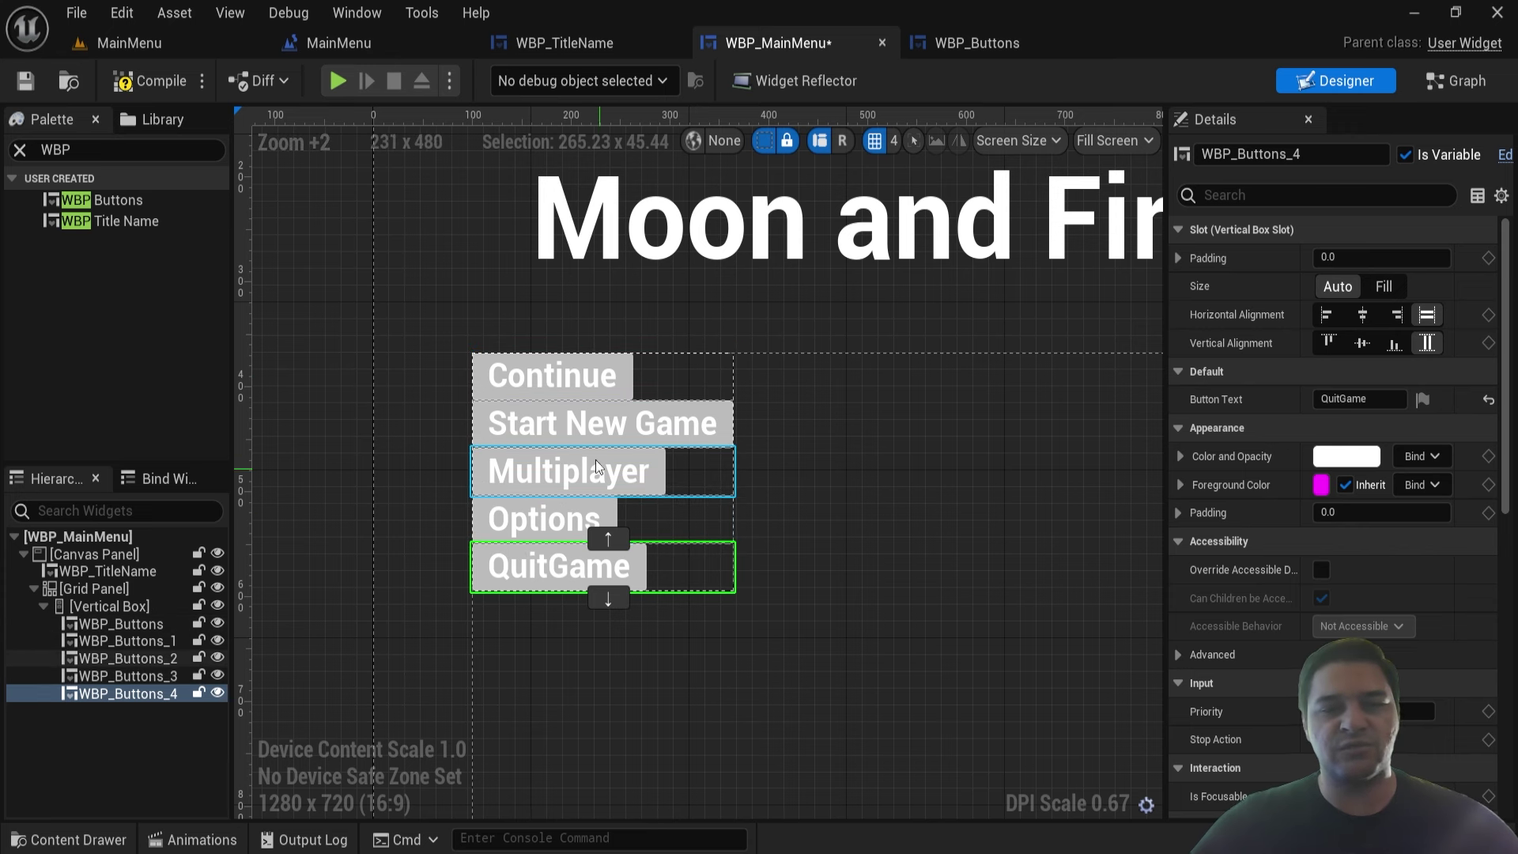
pyautogui.scroll(-3, 685, 557)
pyautogui.scroll(4, 657, 480)
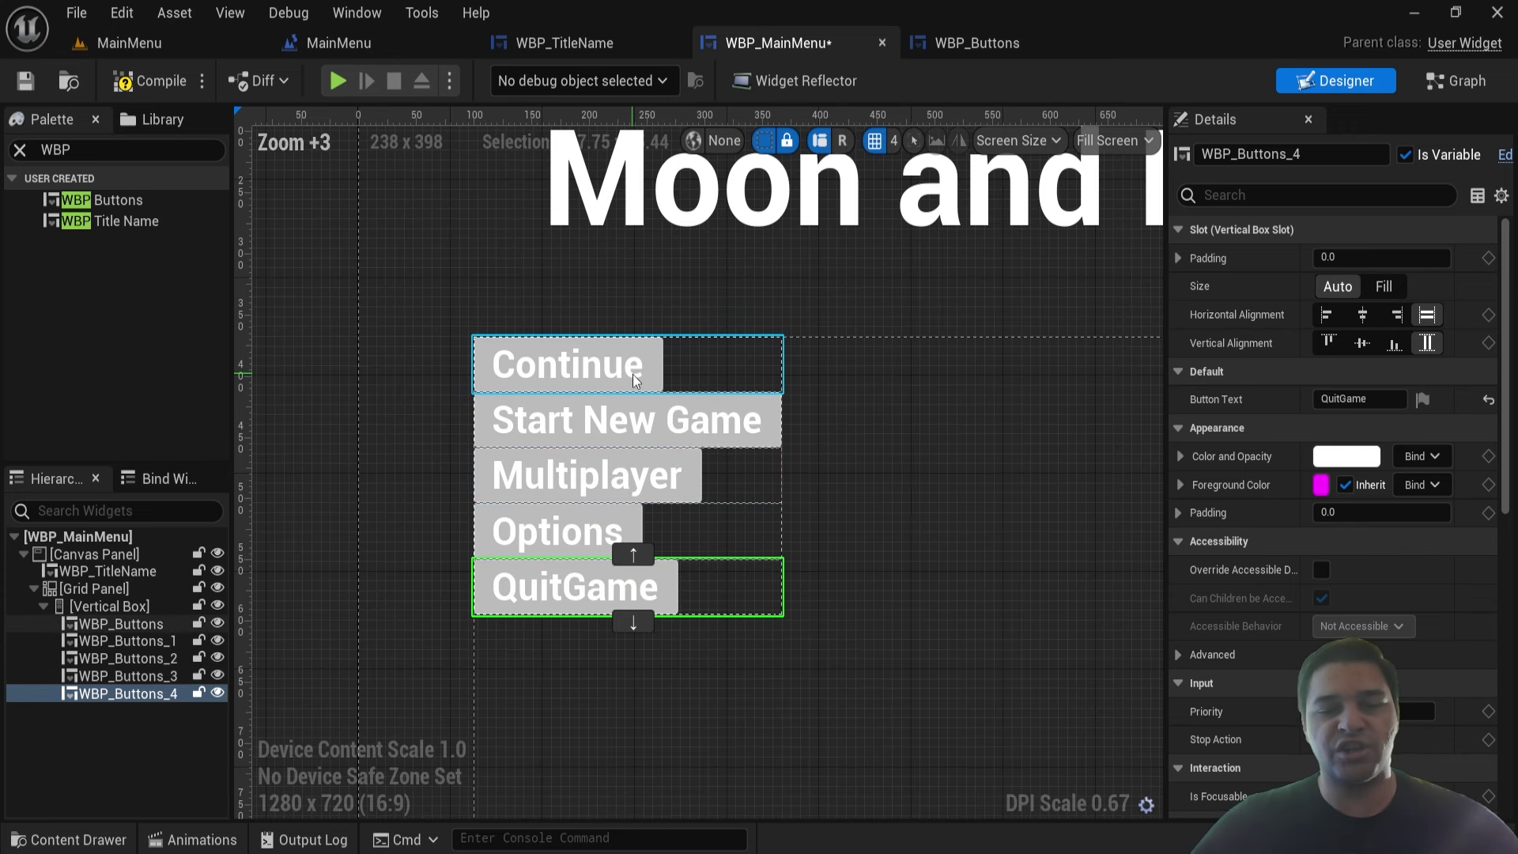
pyautogui.click(138, 624)
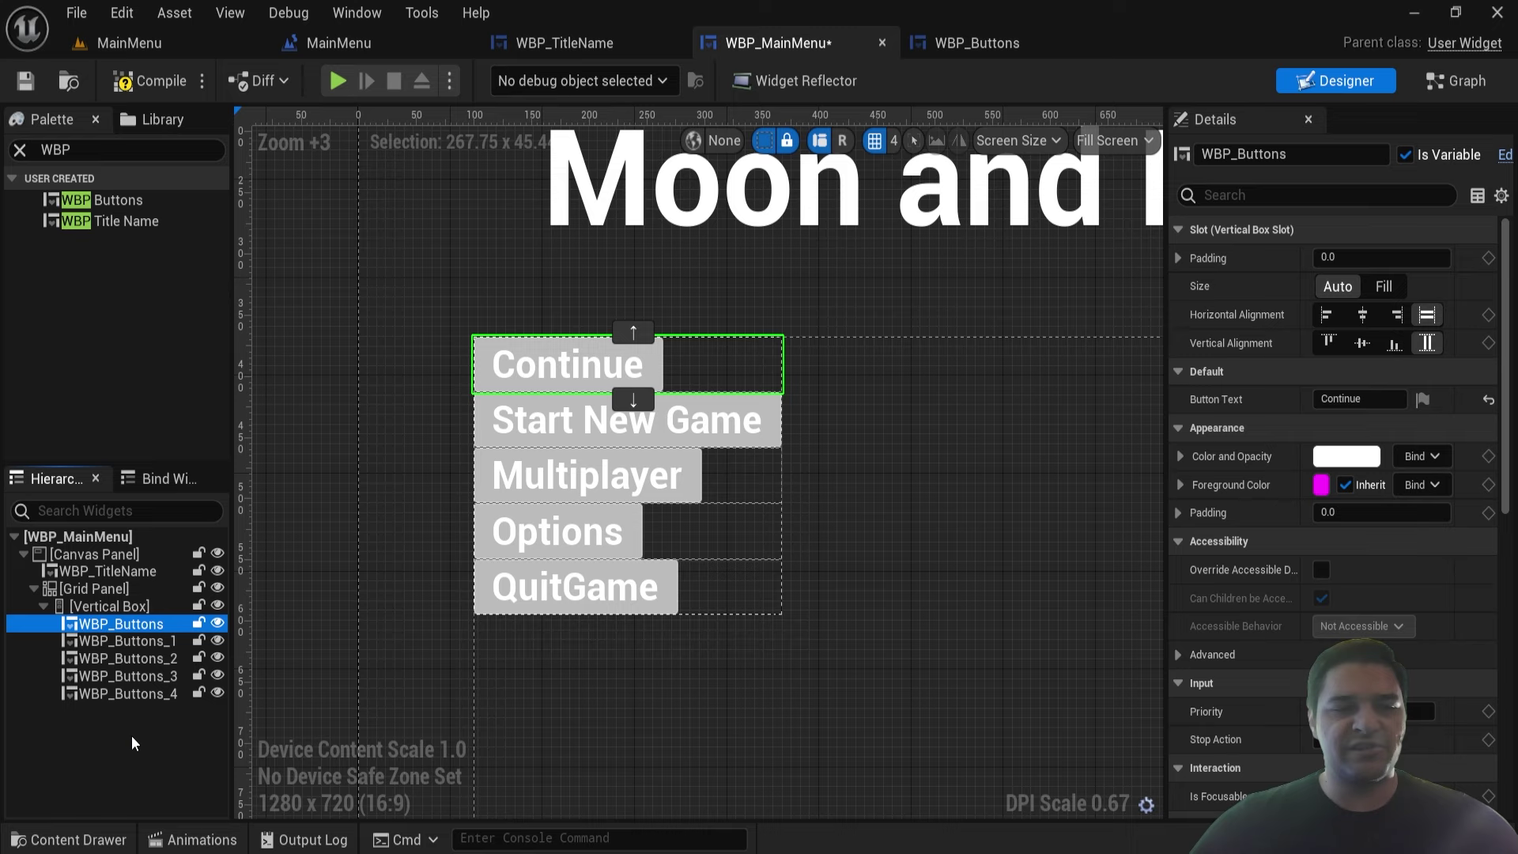
pyautogui.press('F2')
pyautogui.write('Continue')
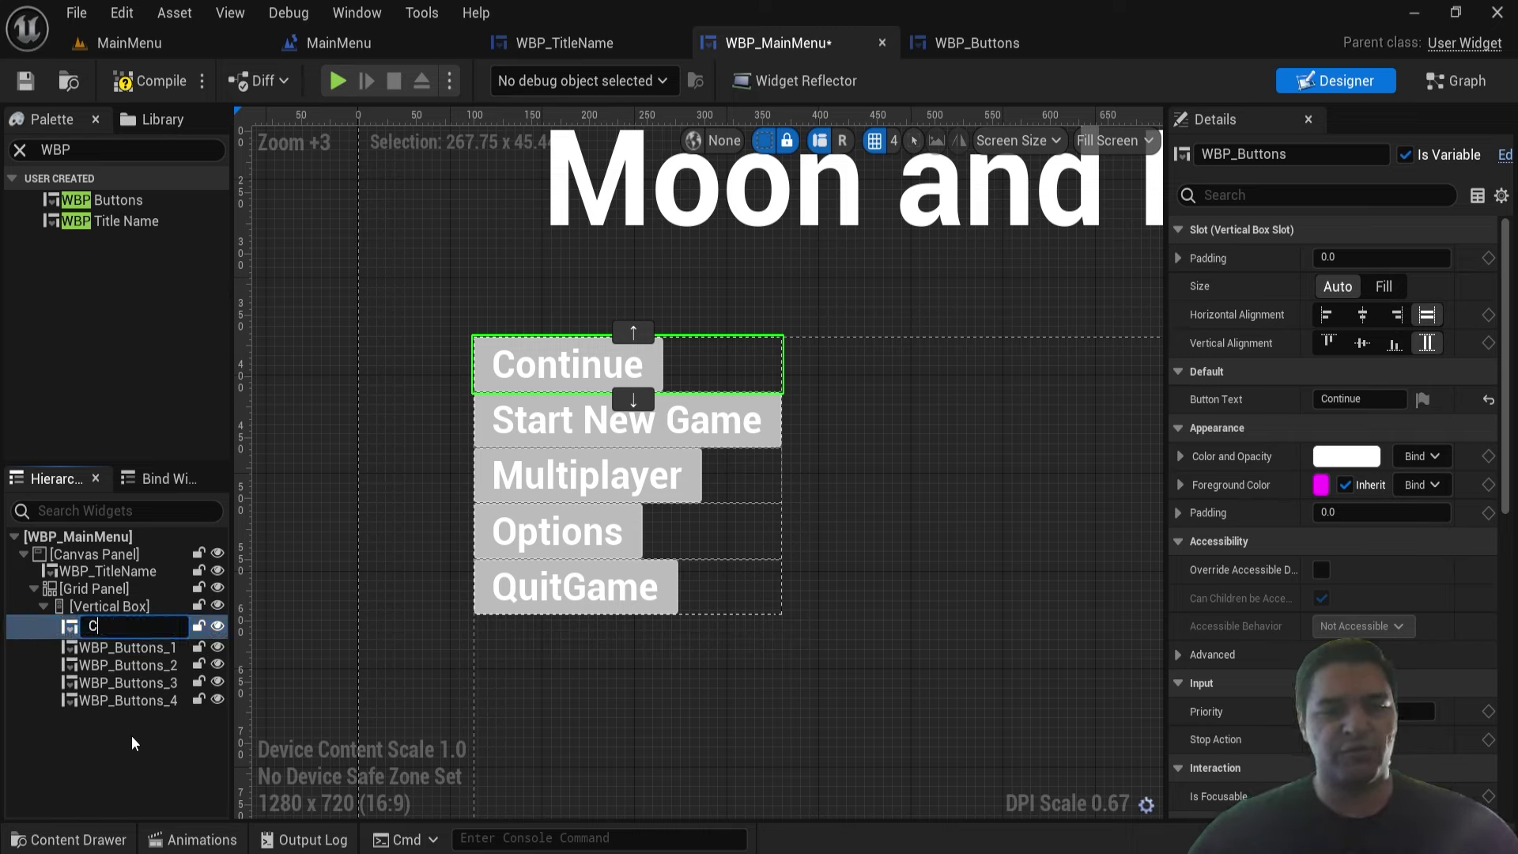
pyautogui.press('Return')
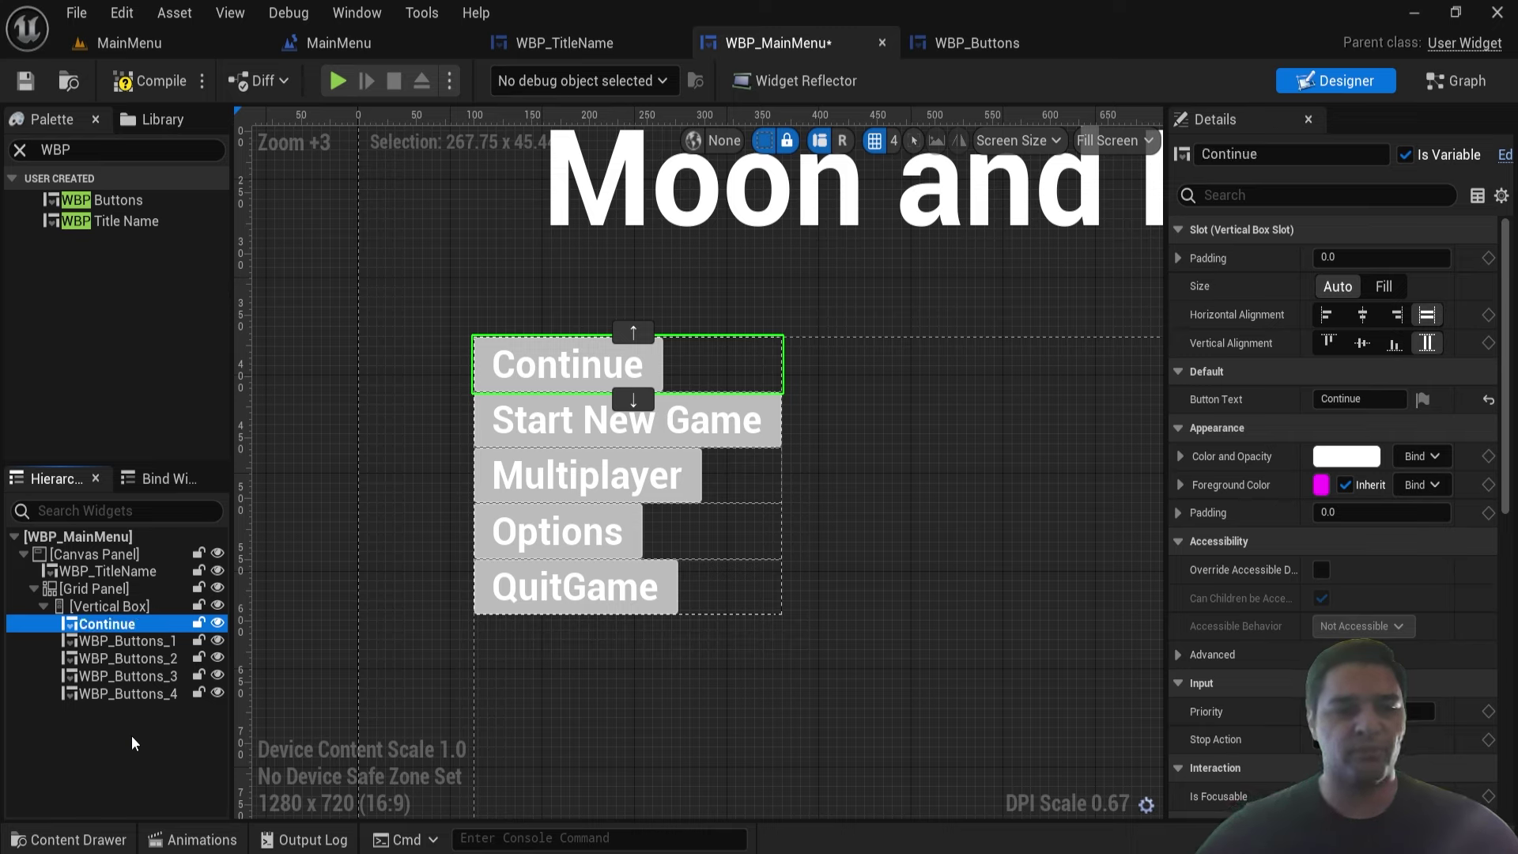
pyautogui.press('Down')
pyautogui.press('F2')
pyautogui.write('Start New Game')
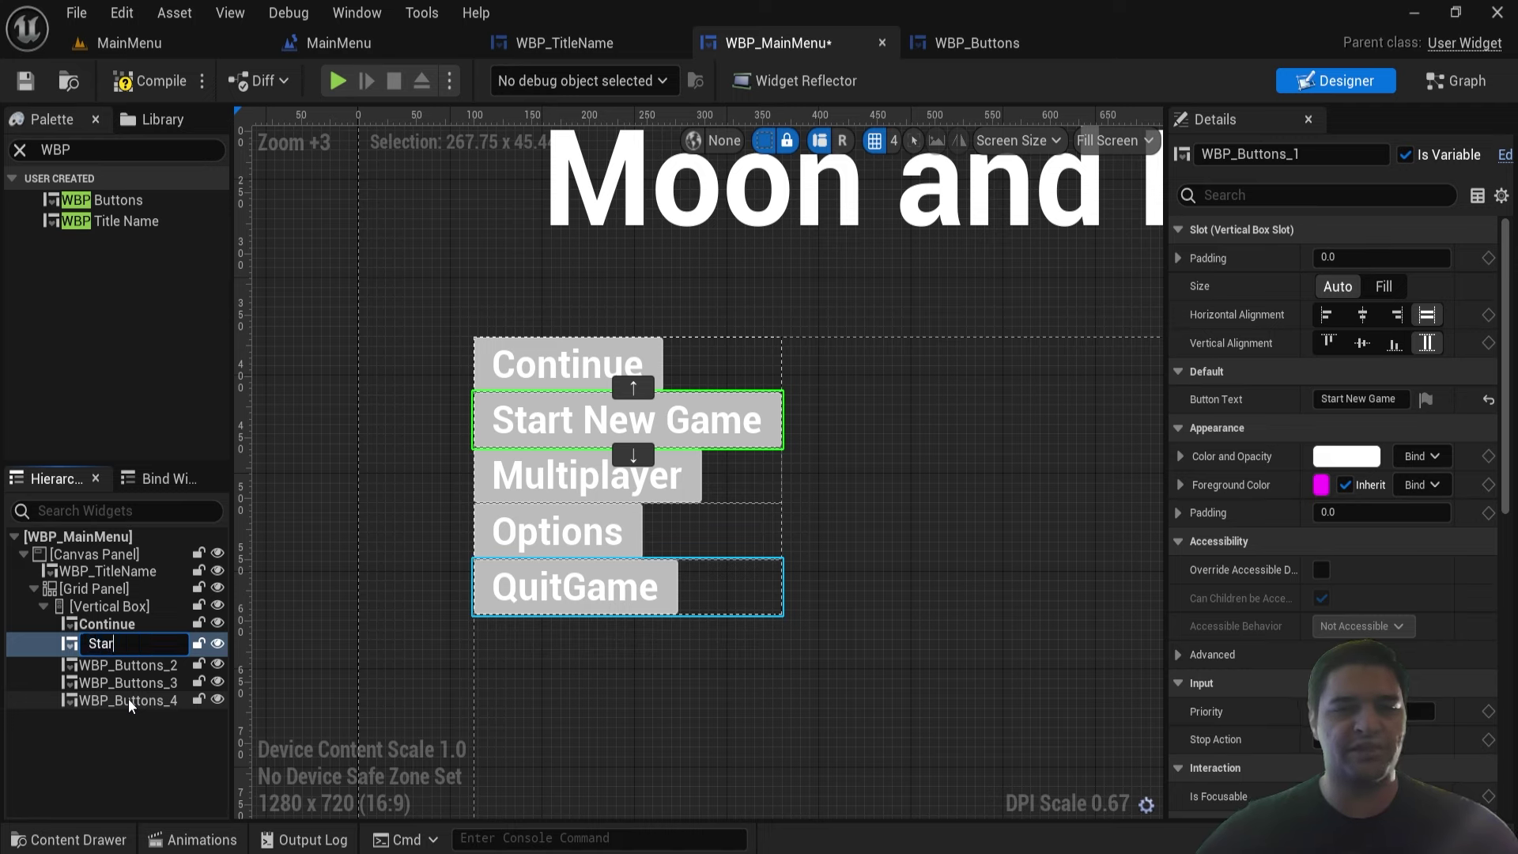
pyautogui.press('Return')
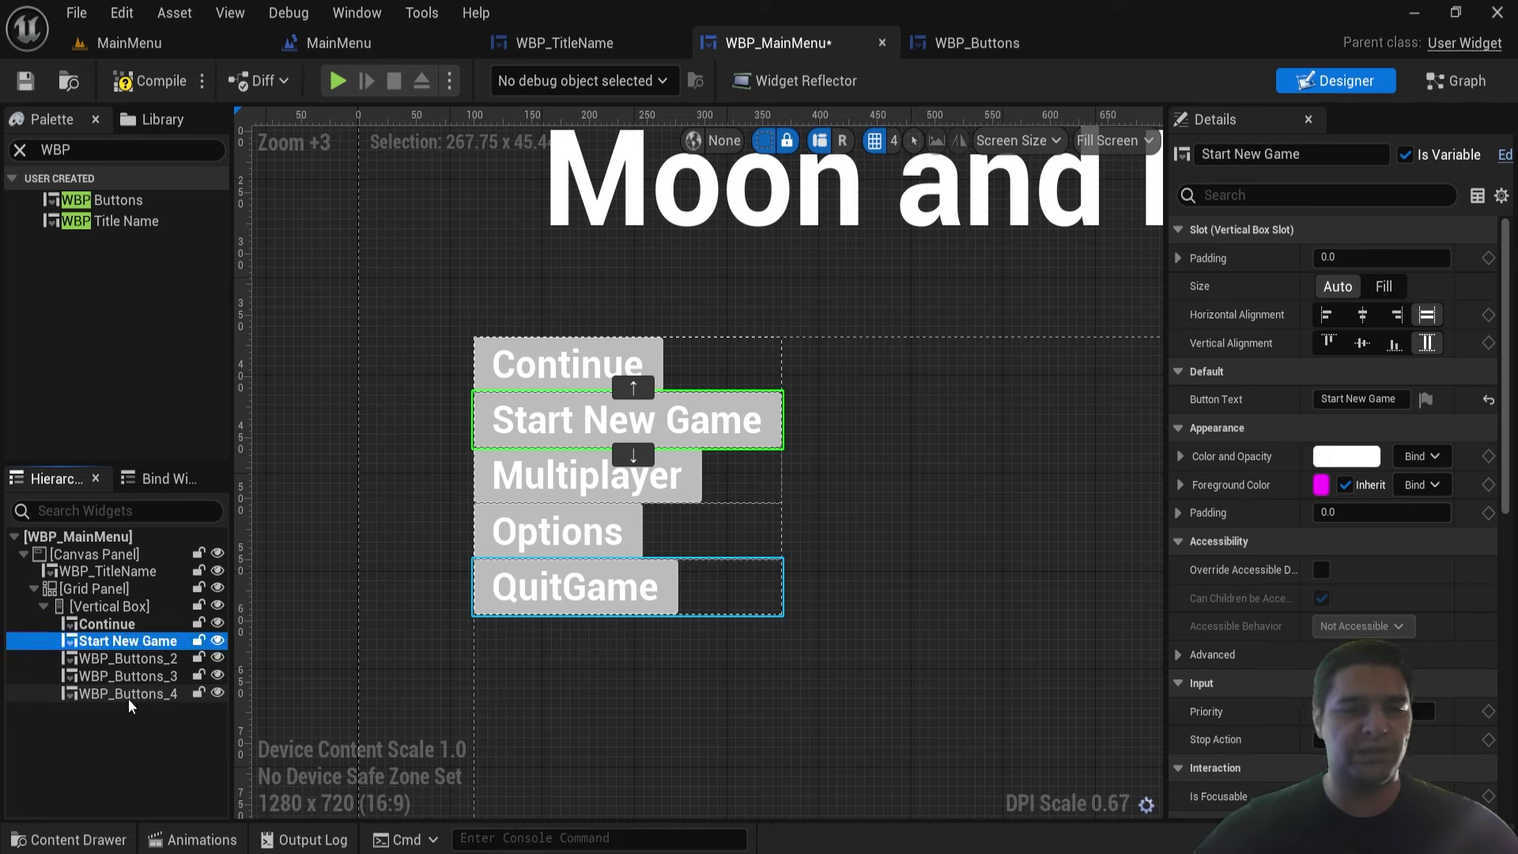
# - Rename the remaining button widgets 'Multiplayer', 'Options' and 'QuitGame'
pyautogui.click(125, 659)
pyautogui.press('F2')
pyautogui.write('Multiplayer')
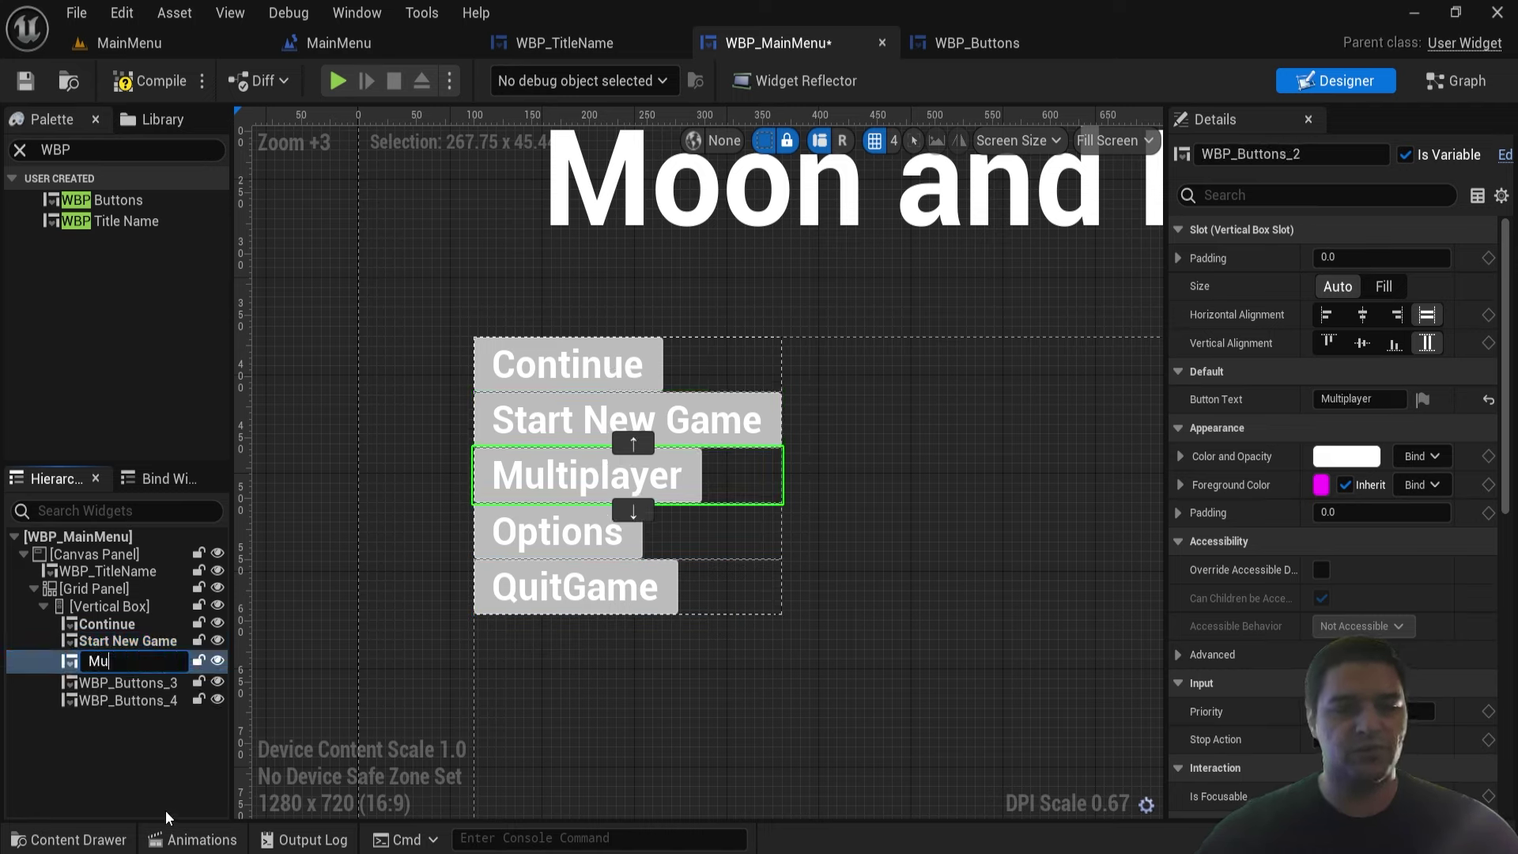
pyautogui.press('Return')
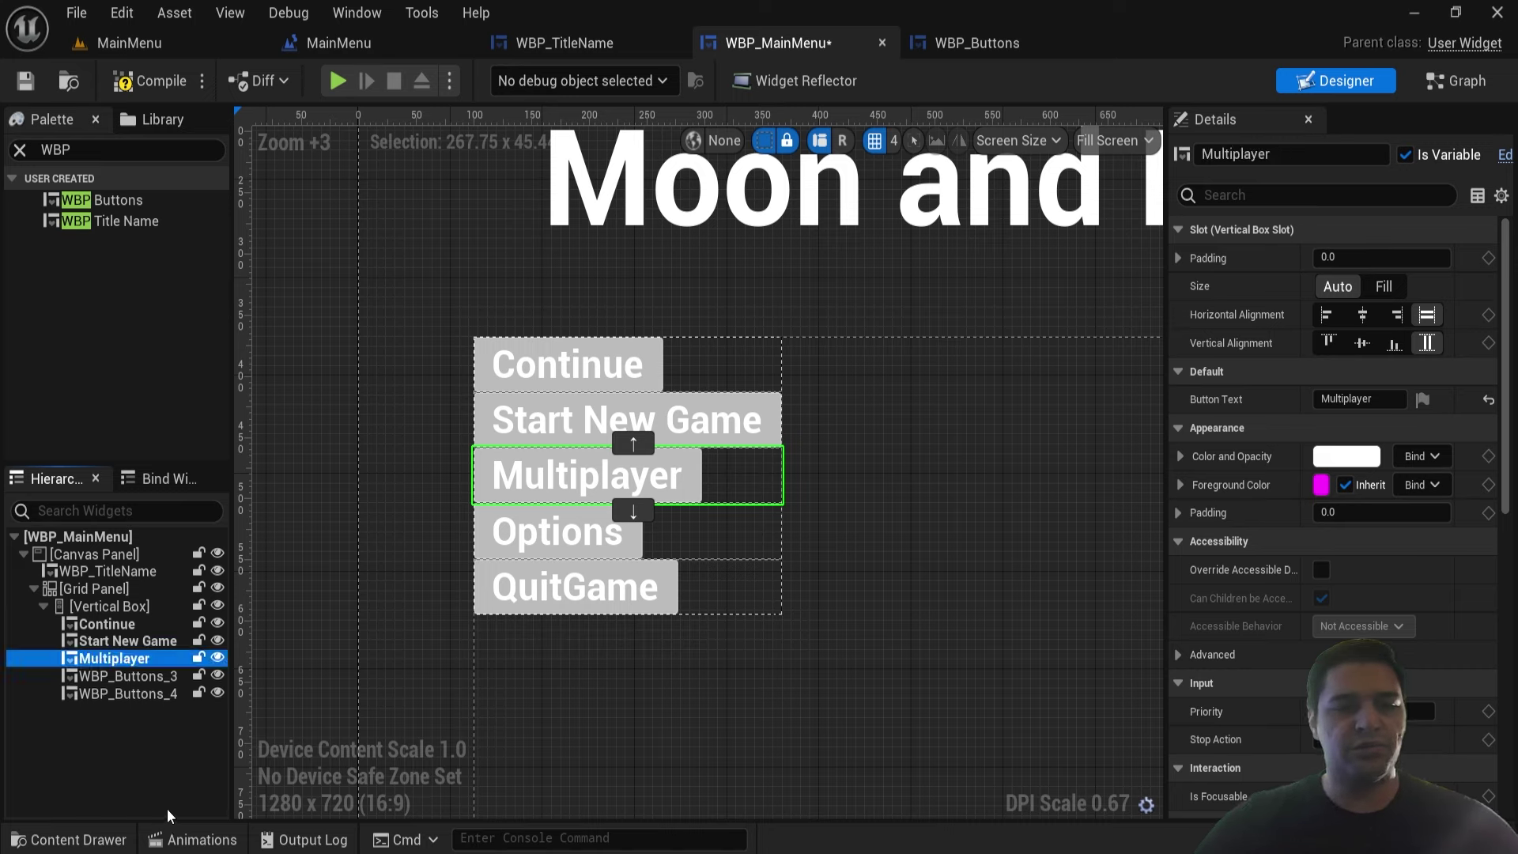
pyautogui.click(127, 675)
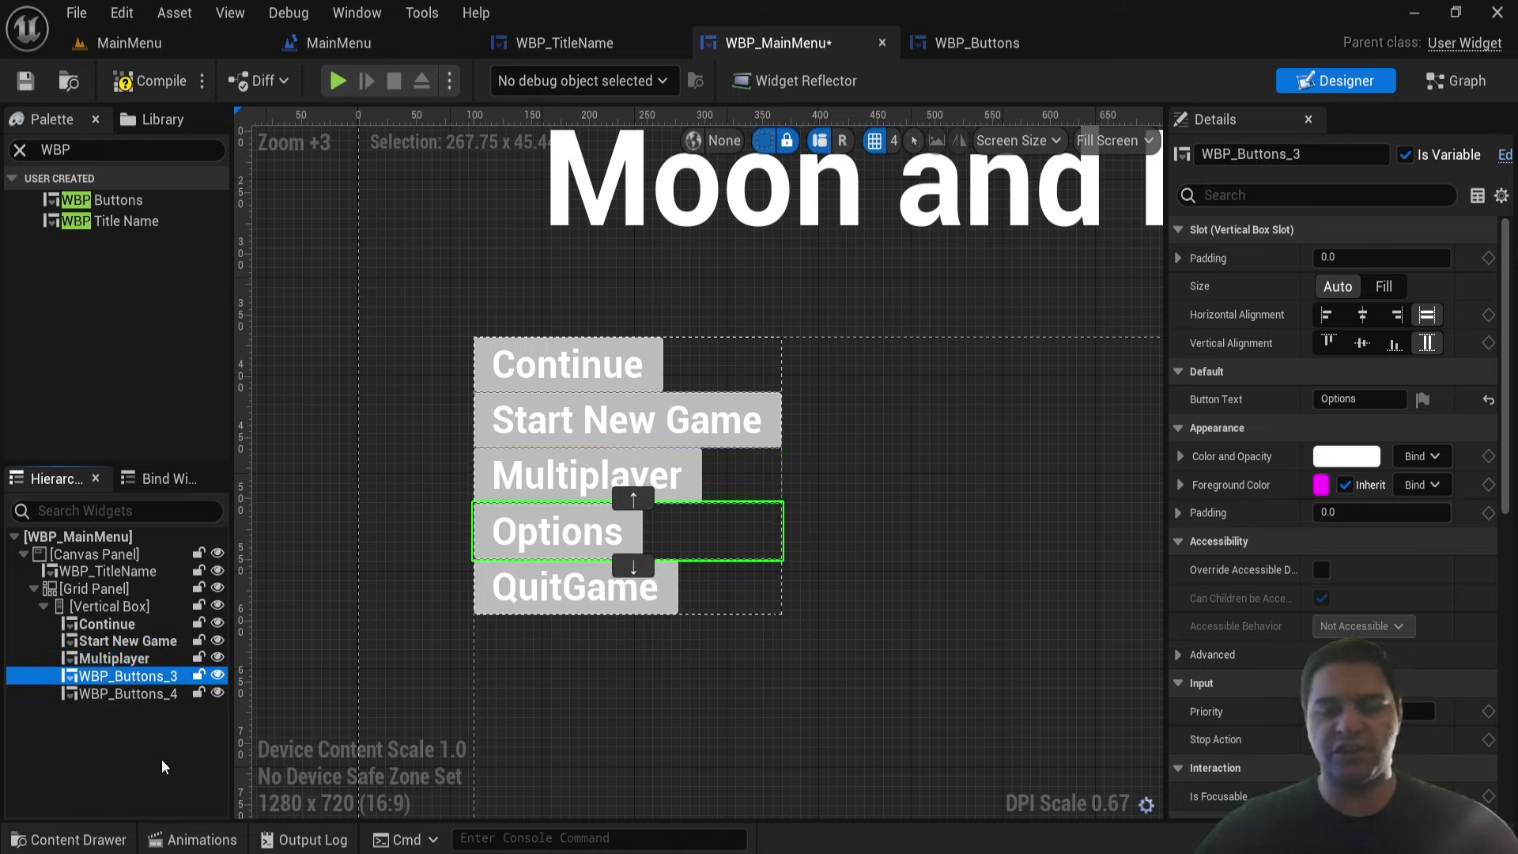
pyautogui.press('F2')
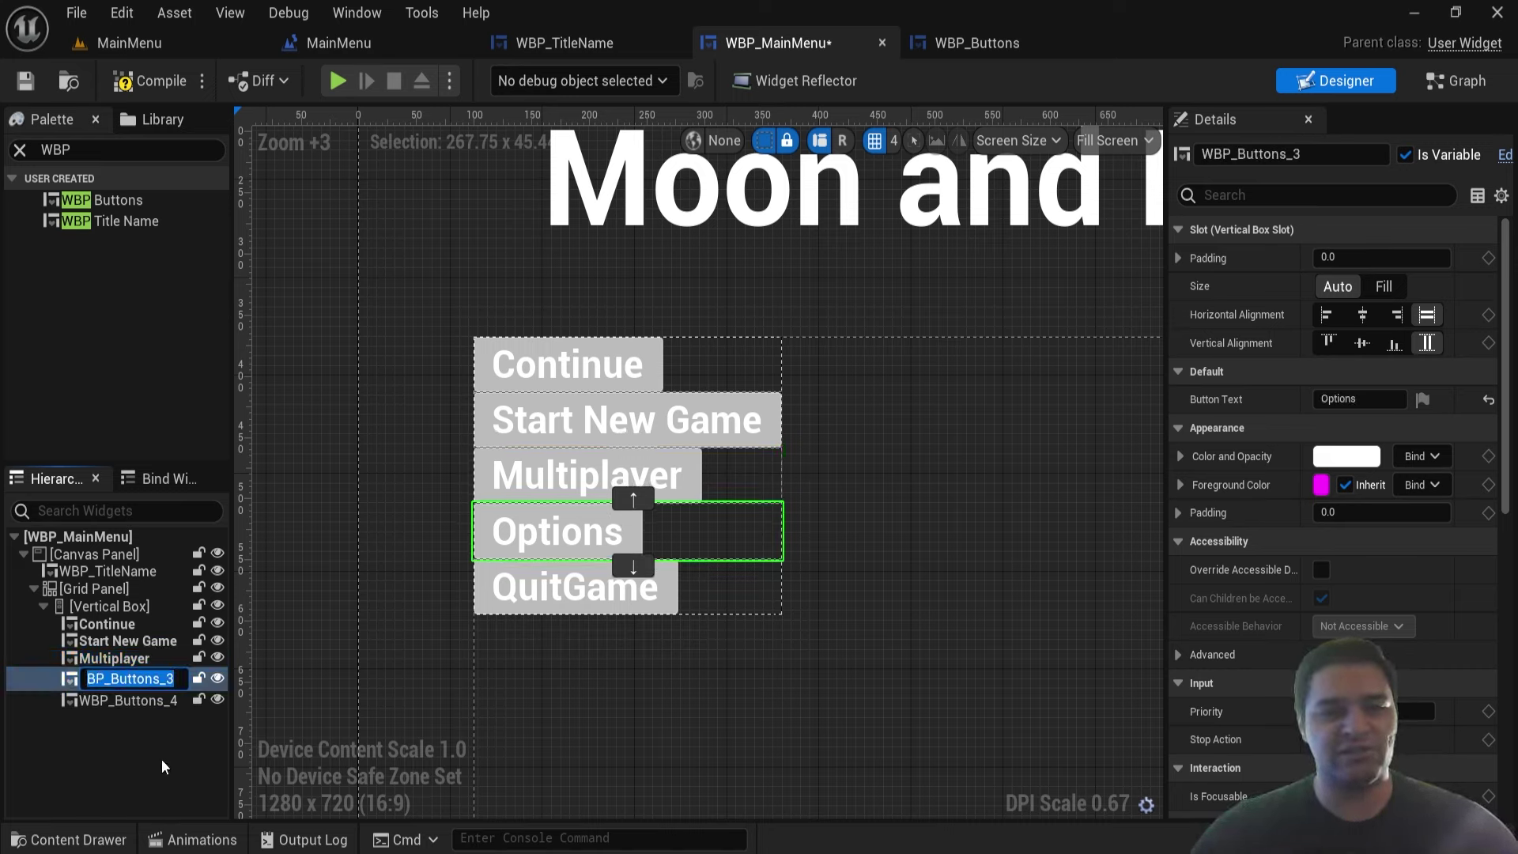
pyautogui.write('Options')
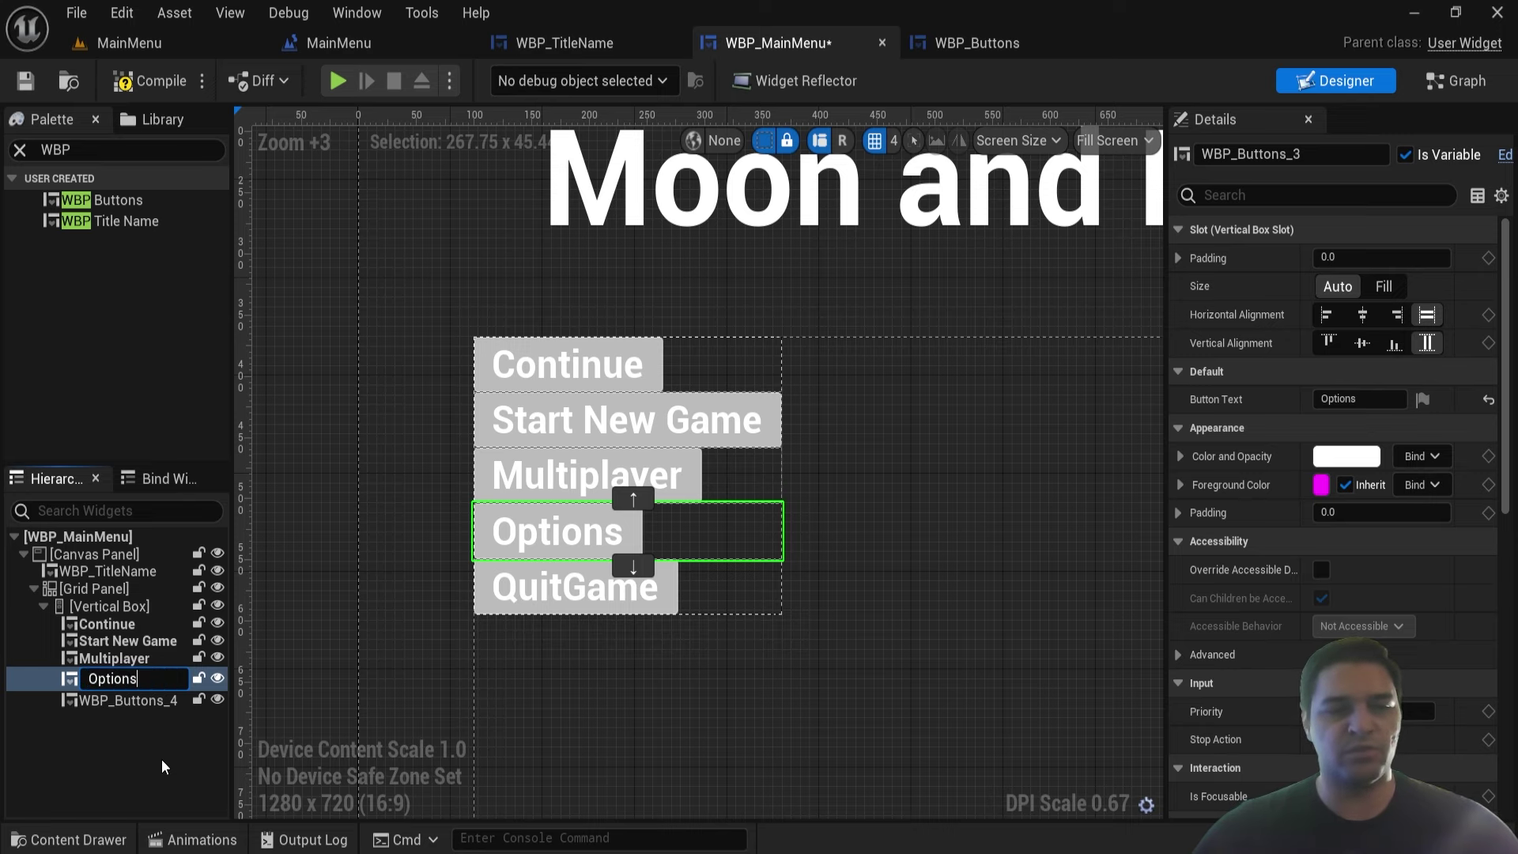
pyautogui.press('Return')
pyautogui.write('Q')
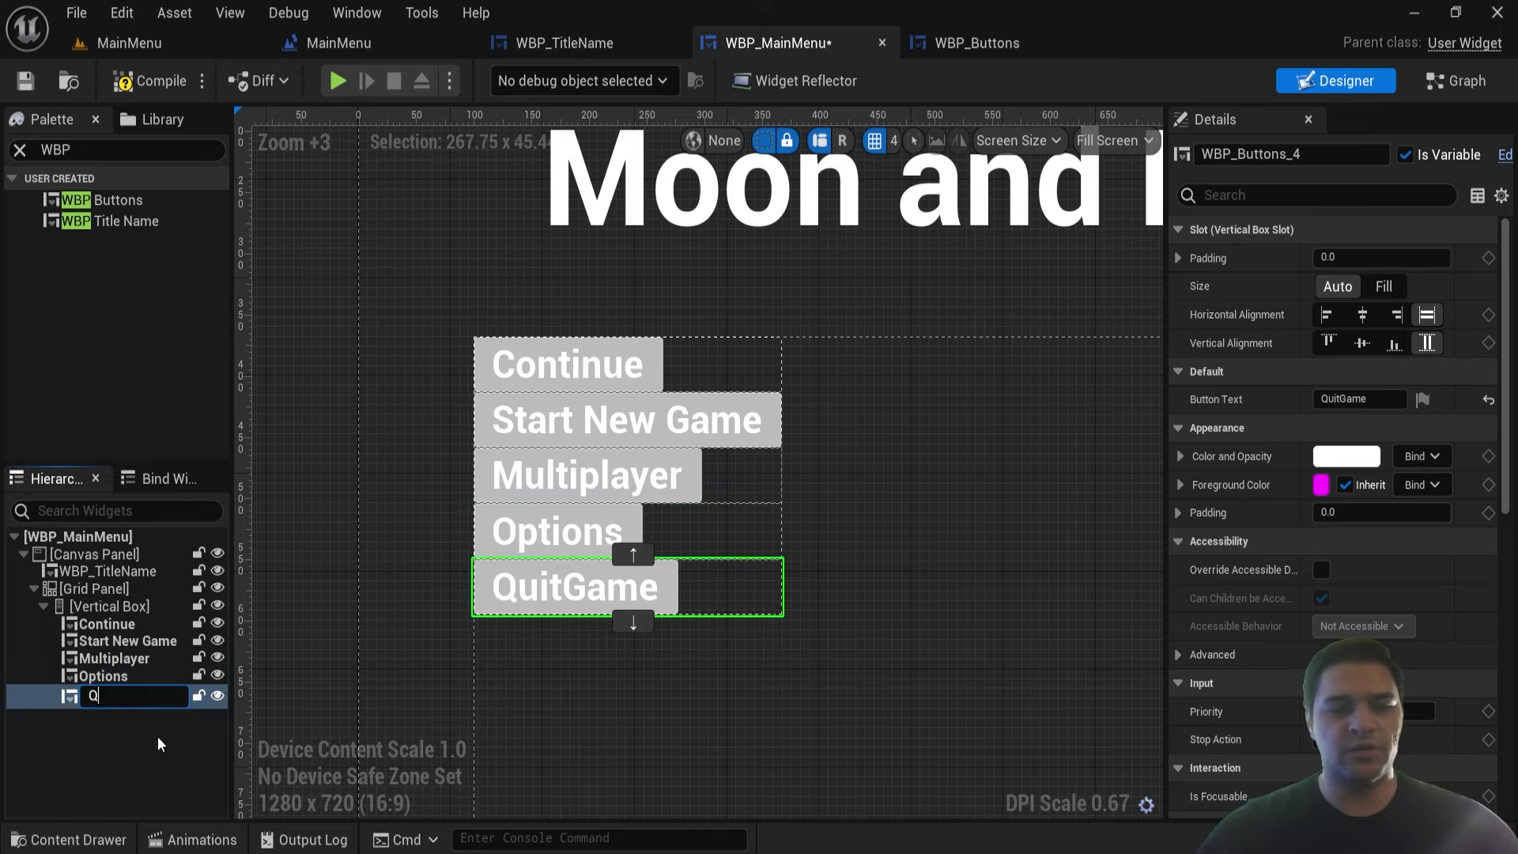
pyautogui.write('uitGame')
pyautogui.press('Return')
pyautogui.click(95, 588)
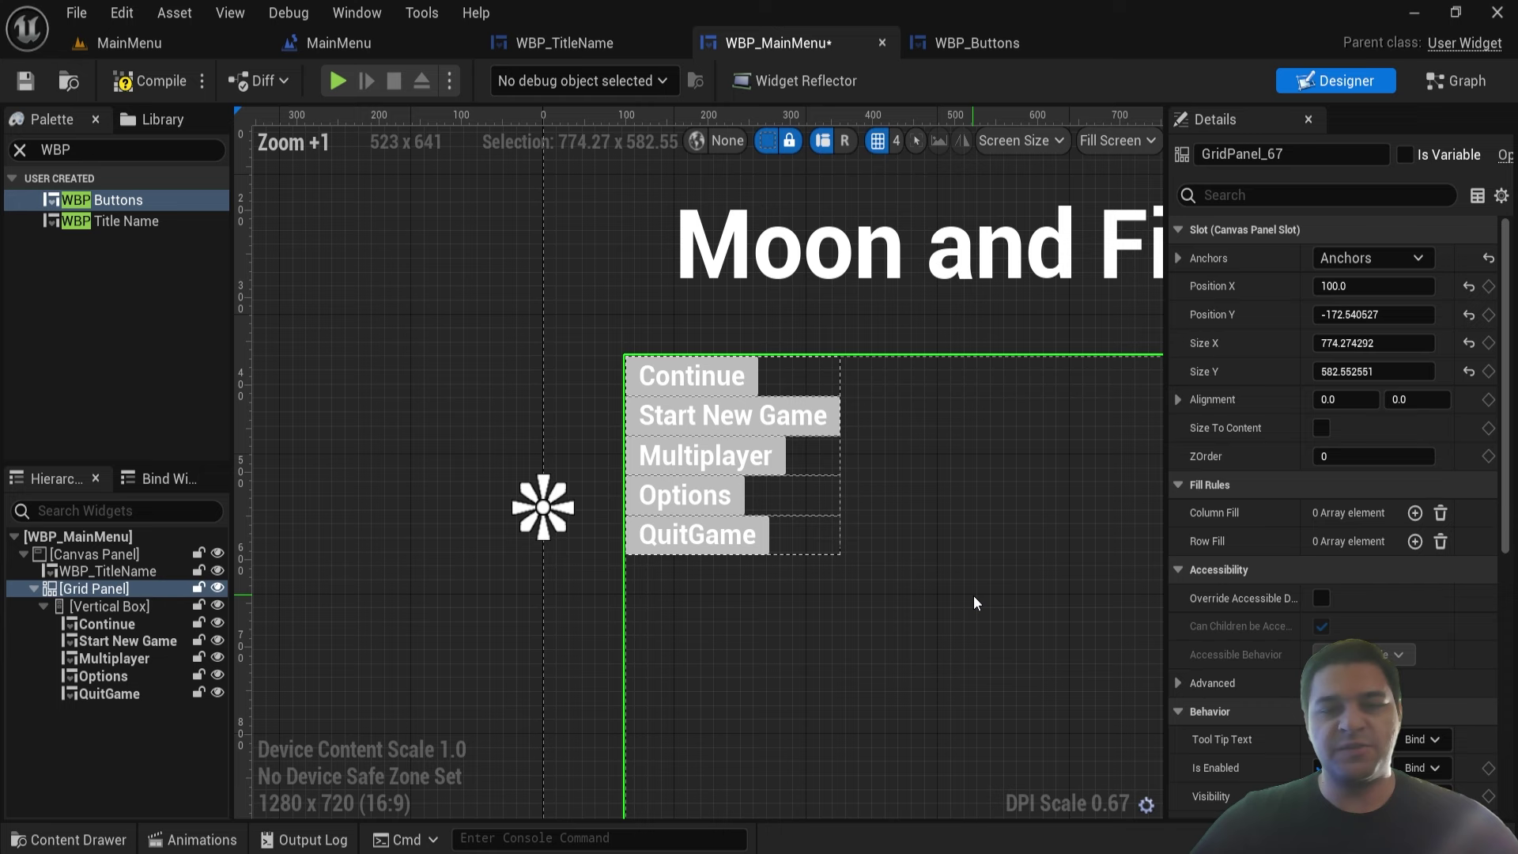
pyautogui.moveTo(656, 448); pyautogui.dragTo(513, 327, button='right')
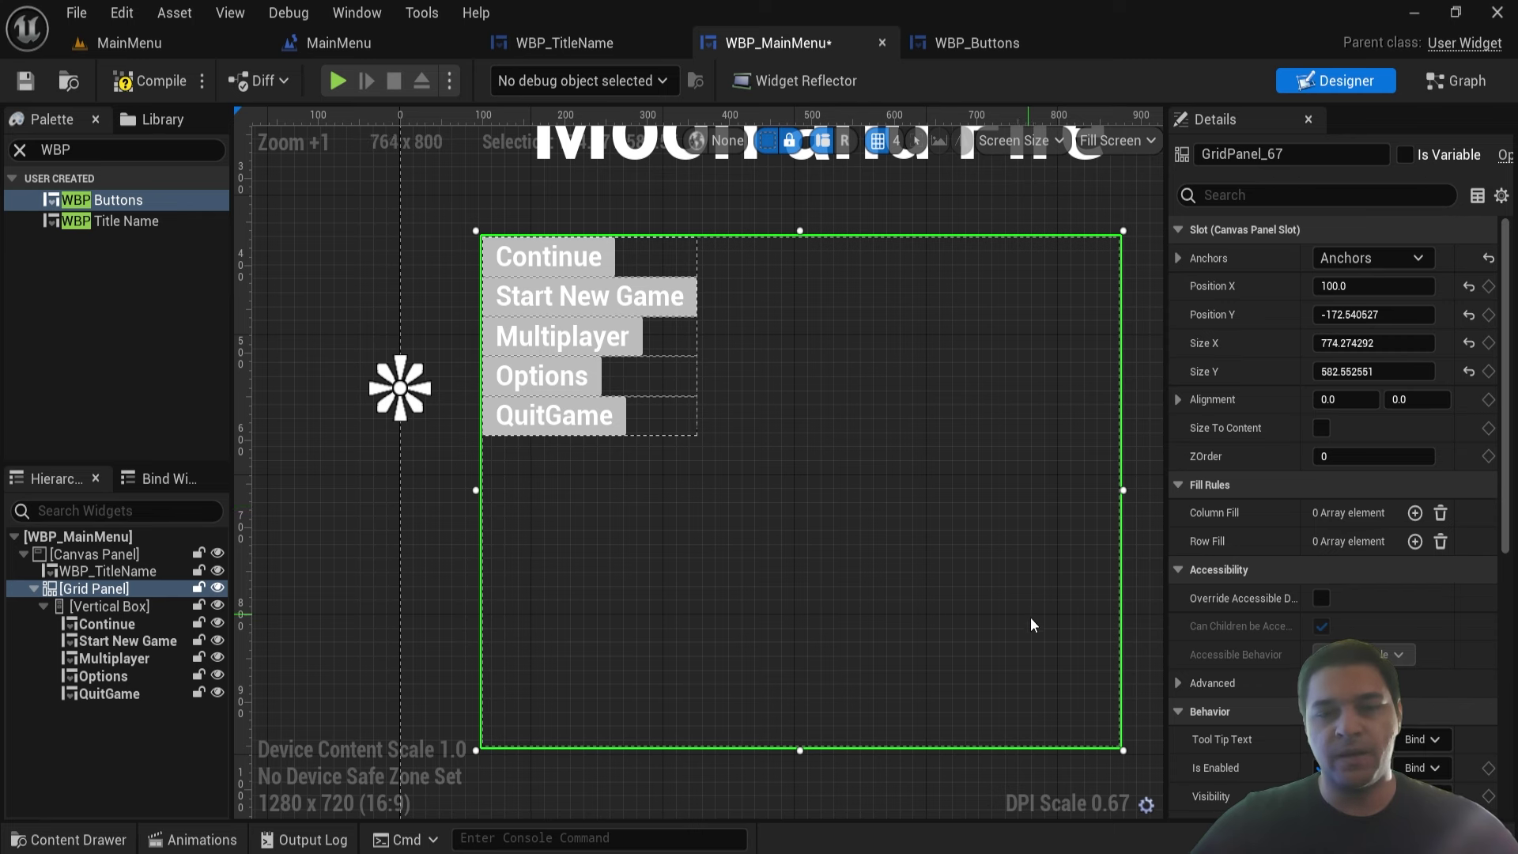
pyautogui.scroll(-1, 1032, 623)
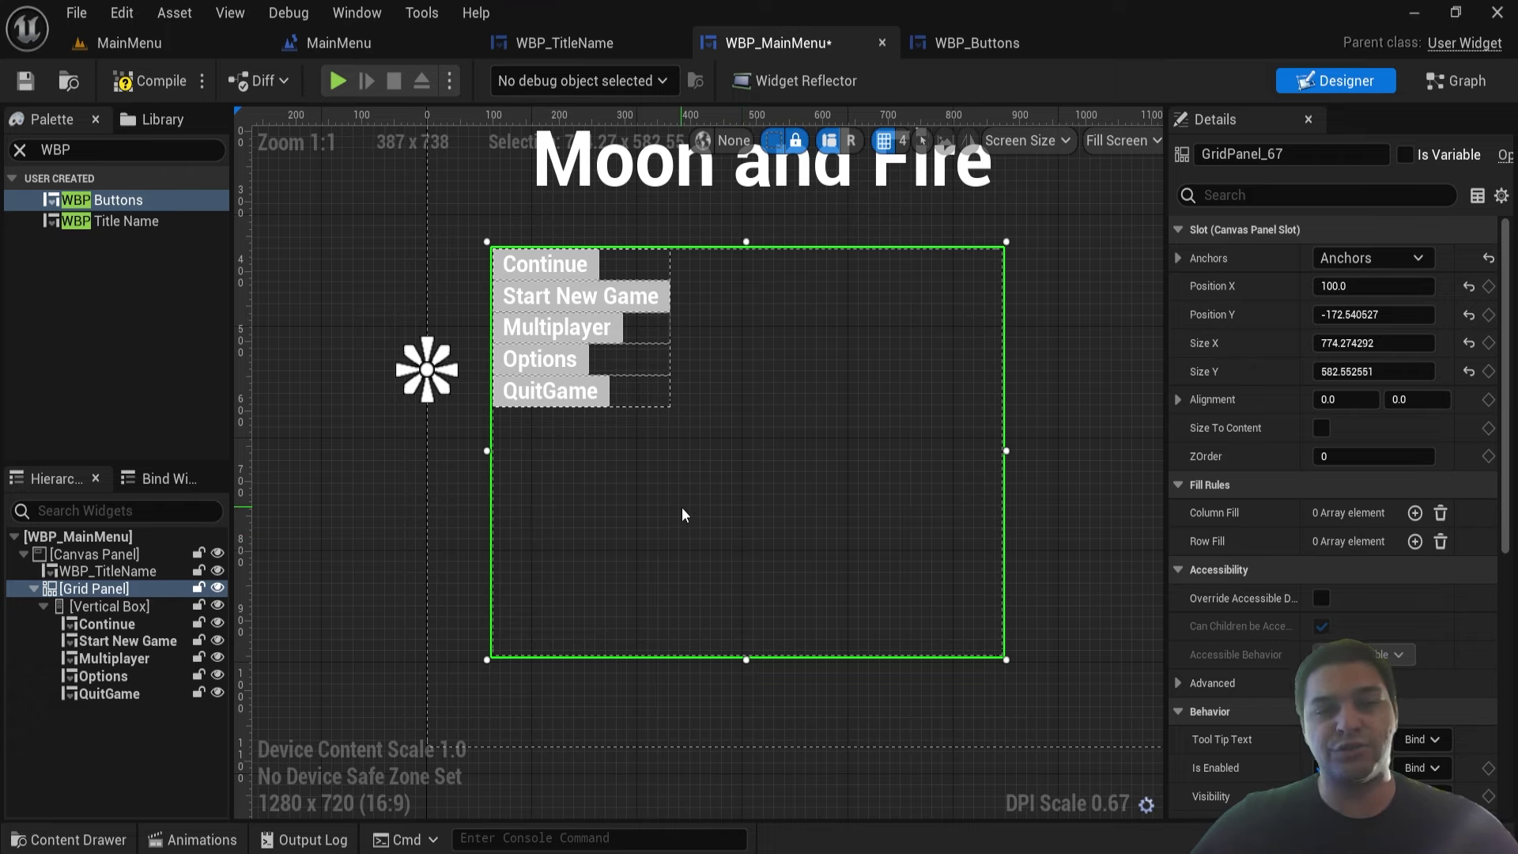
pyautogui.scroll(2, 681, 506)
pyautogui.moveTo(585, 433); pyautogui.dragTo(691, 528, button='right')
pyautogui.scroll(2, 610, 452)
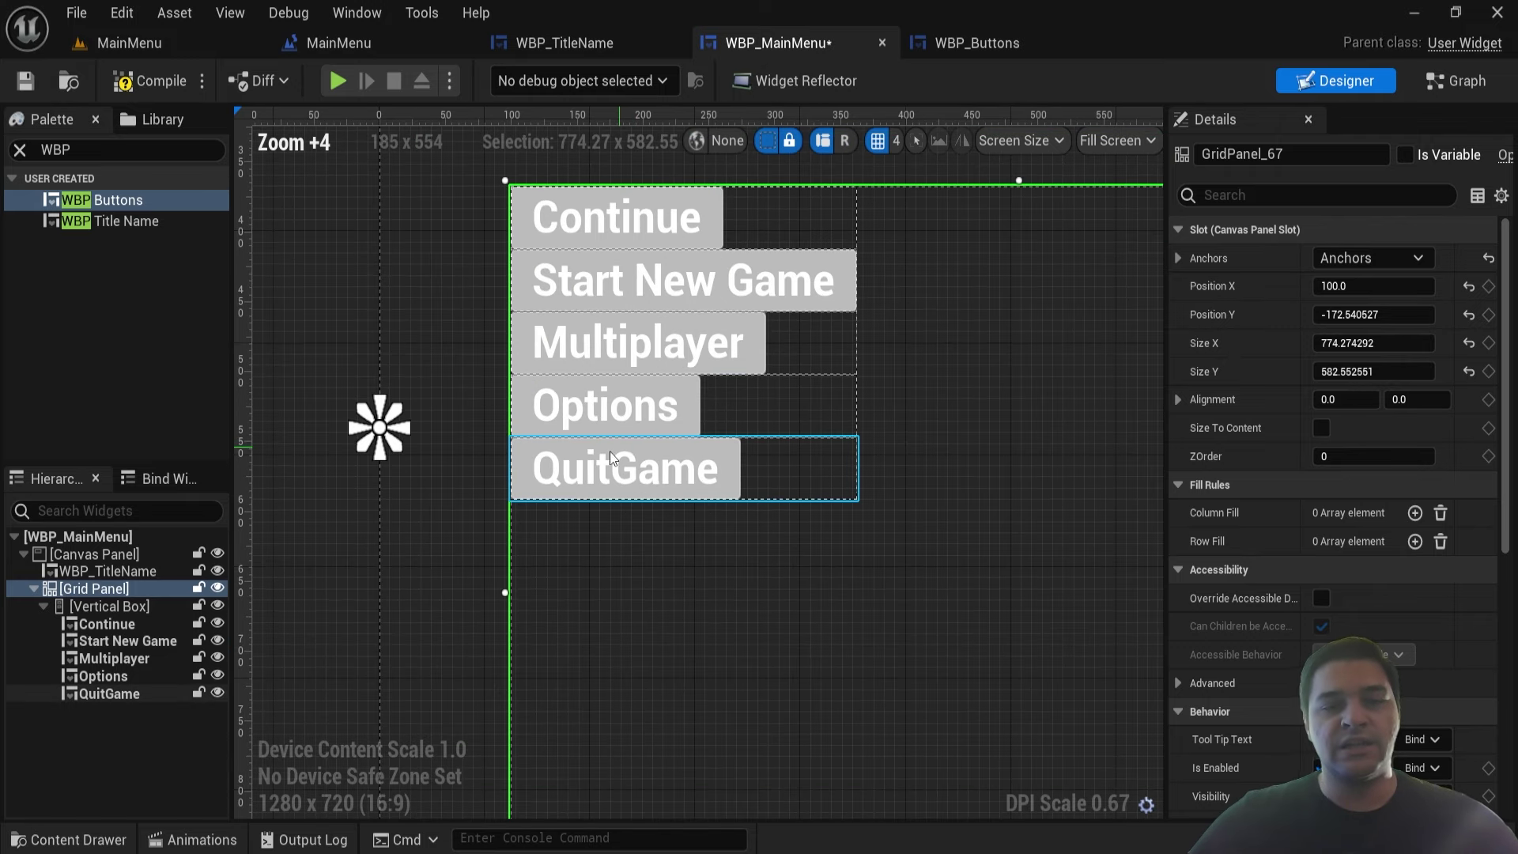
# - Shift the Multiplayer button within the Vertical Box until it sits just below Options
pyautogui.click(94, 609)
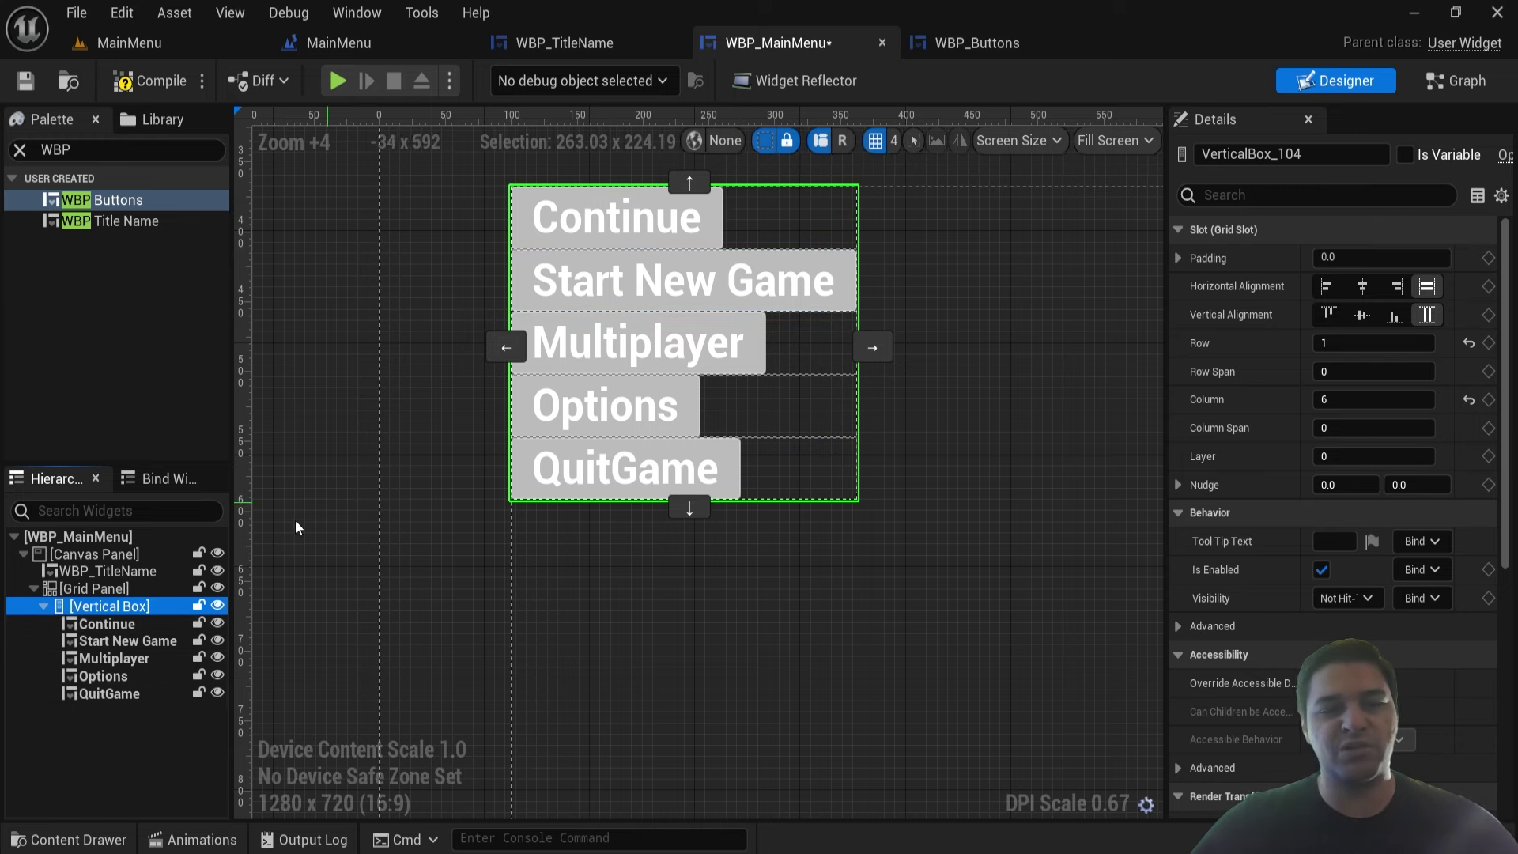
pyautogui.click(125, 660)
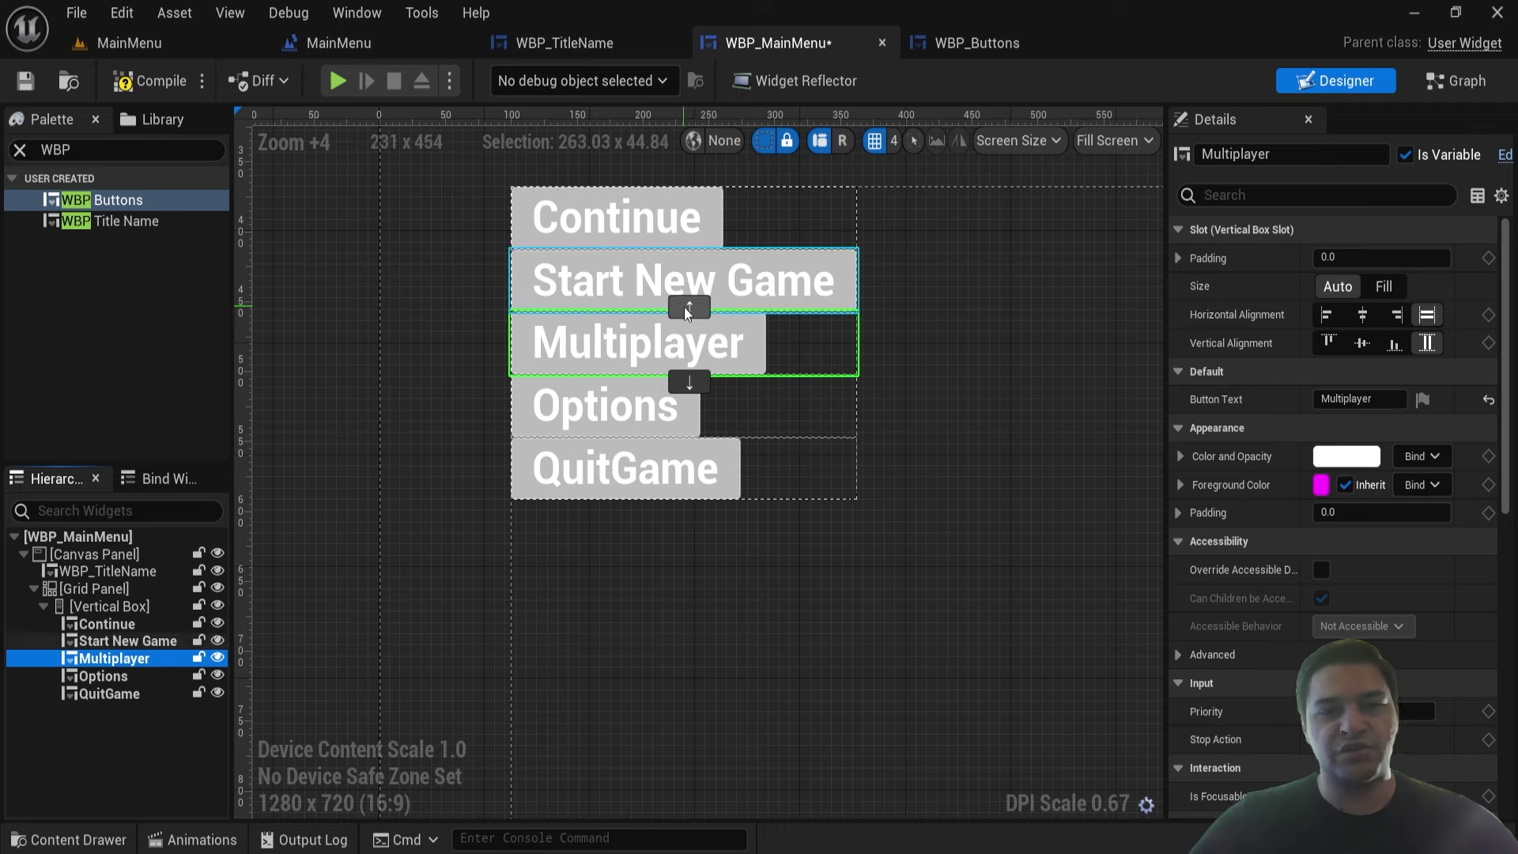
pyautogui.click(692, 310)
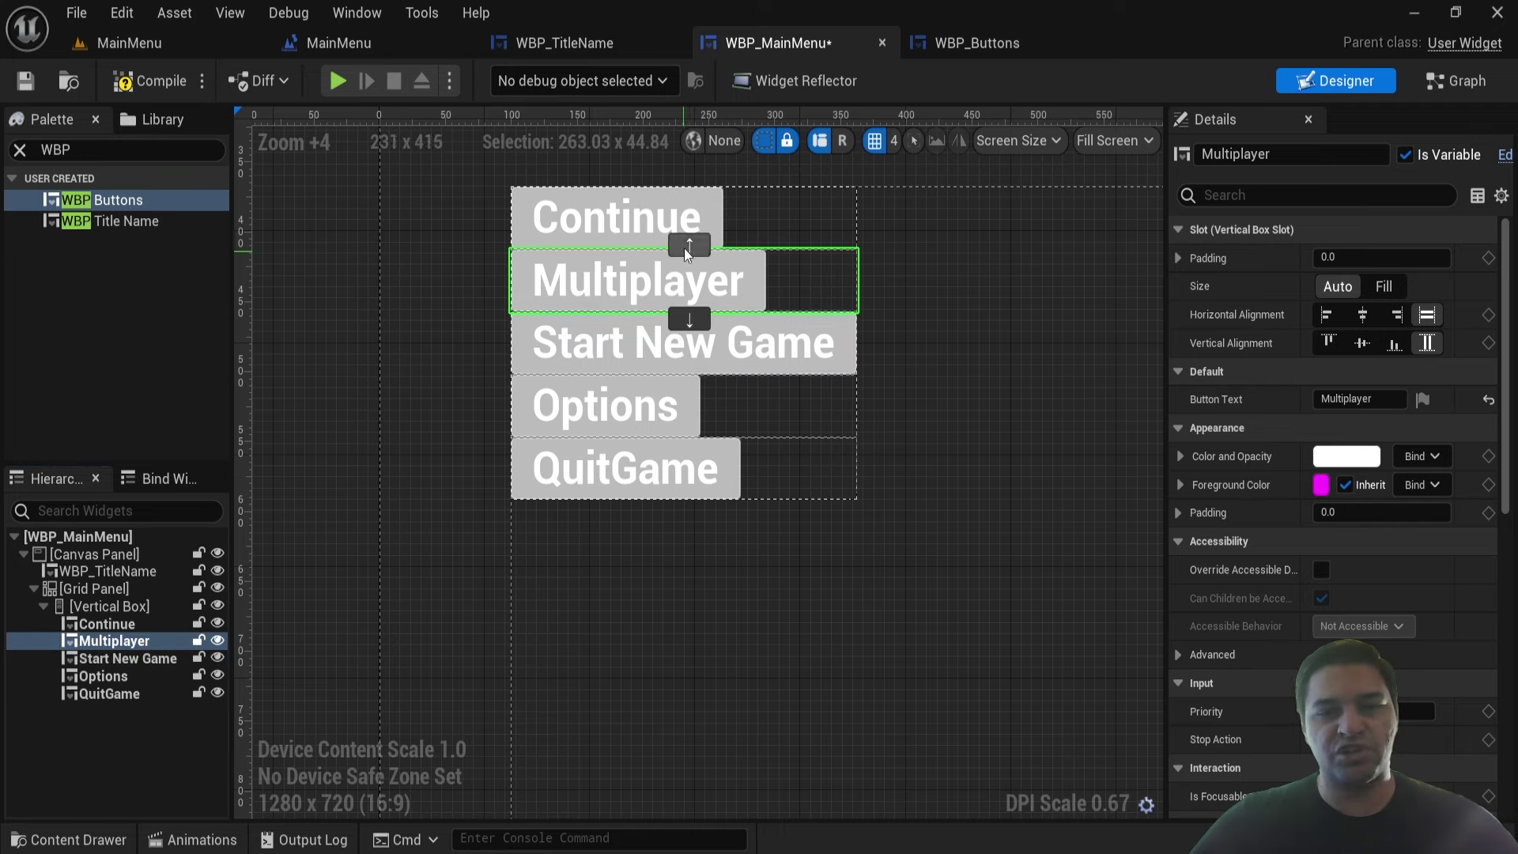
pyautogui.click(687, 245)
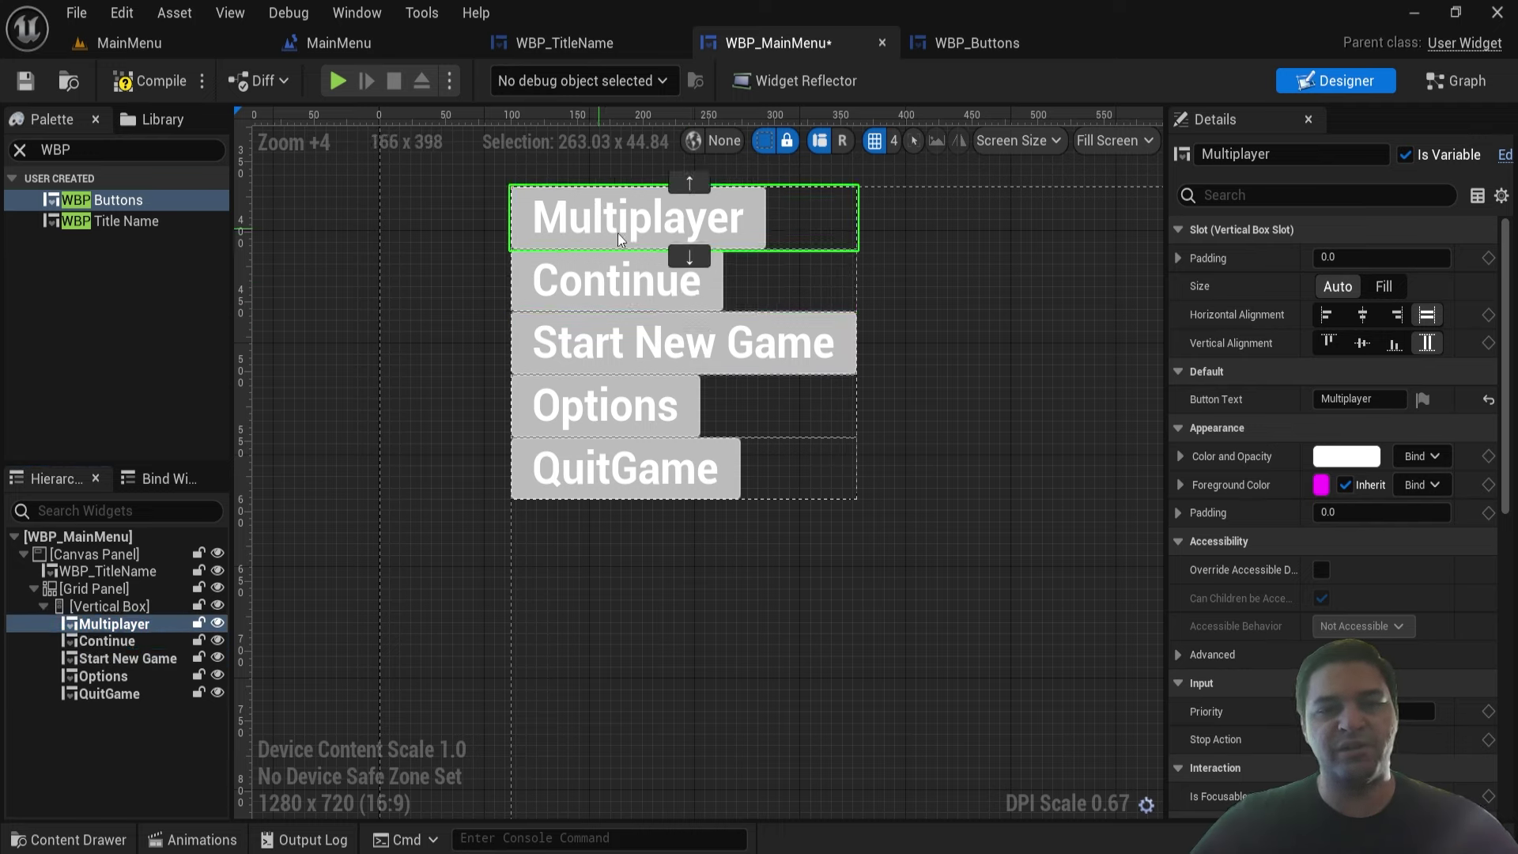
pyautogui.click(690, 257)
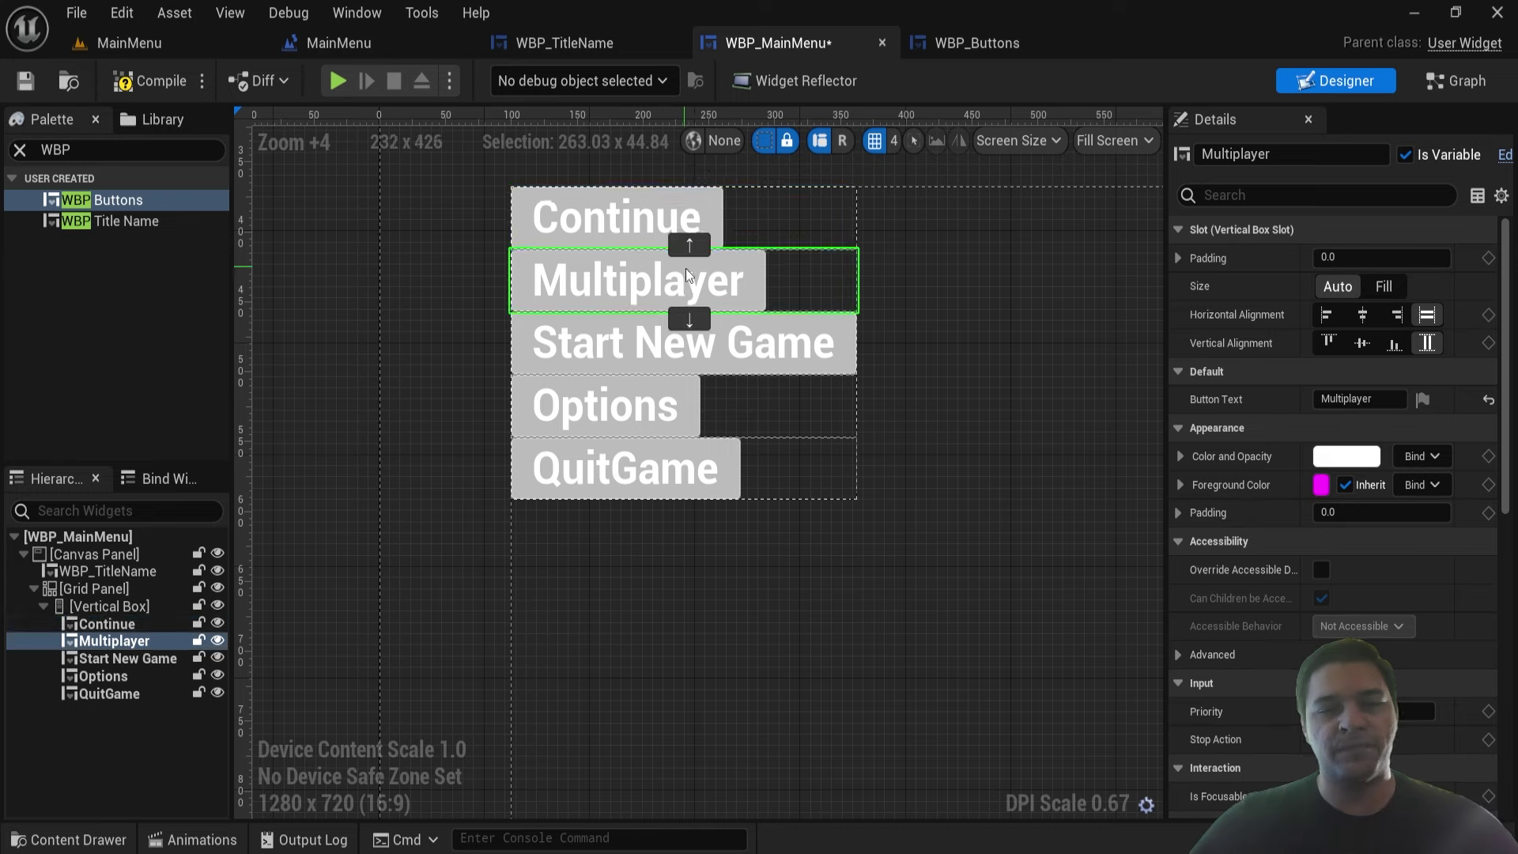
pyautogui.click(687, 316)
pyautogui.click(683, 382)
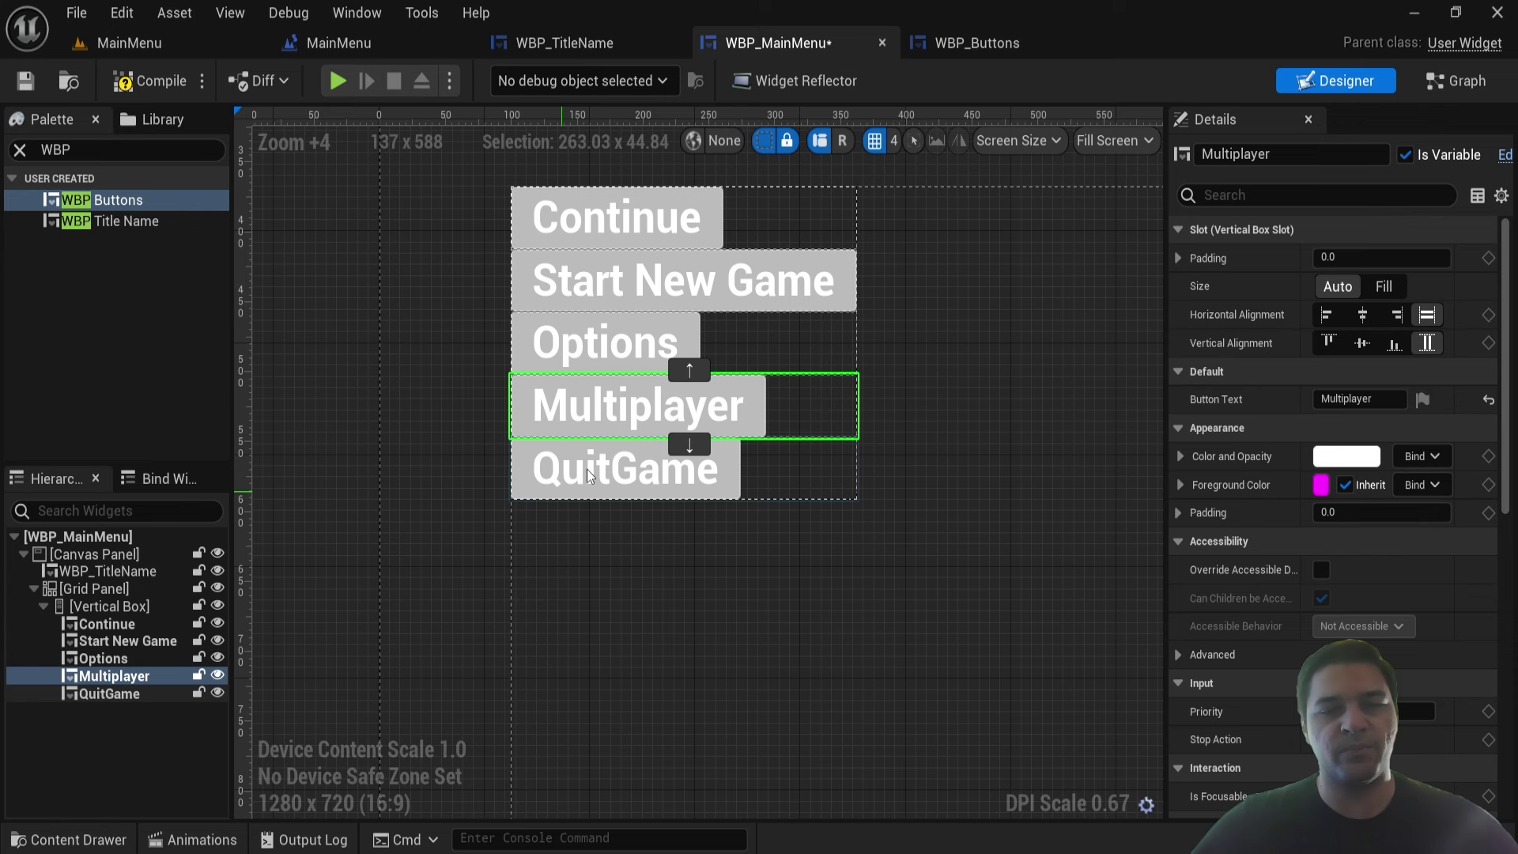
pyautogui.scroll(-4, 660, 420)
pyautogui.scroll(1, 625, 324)
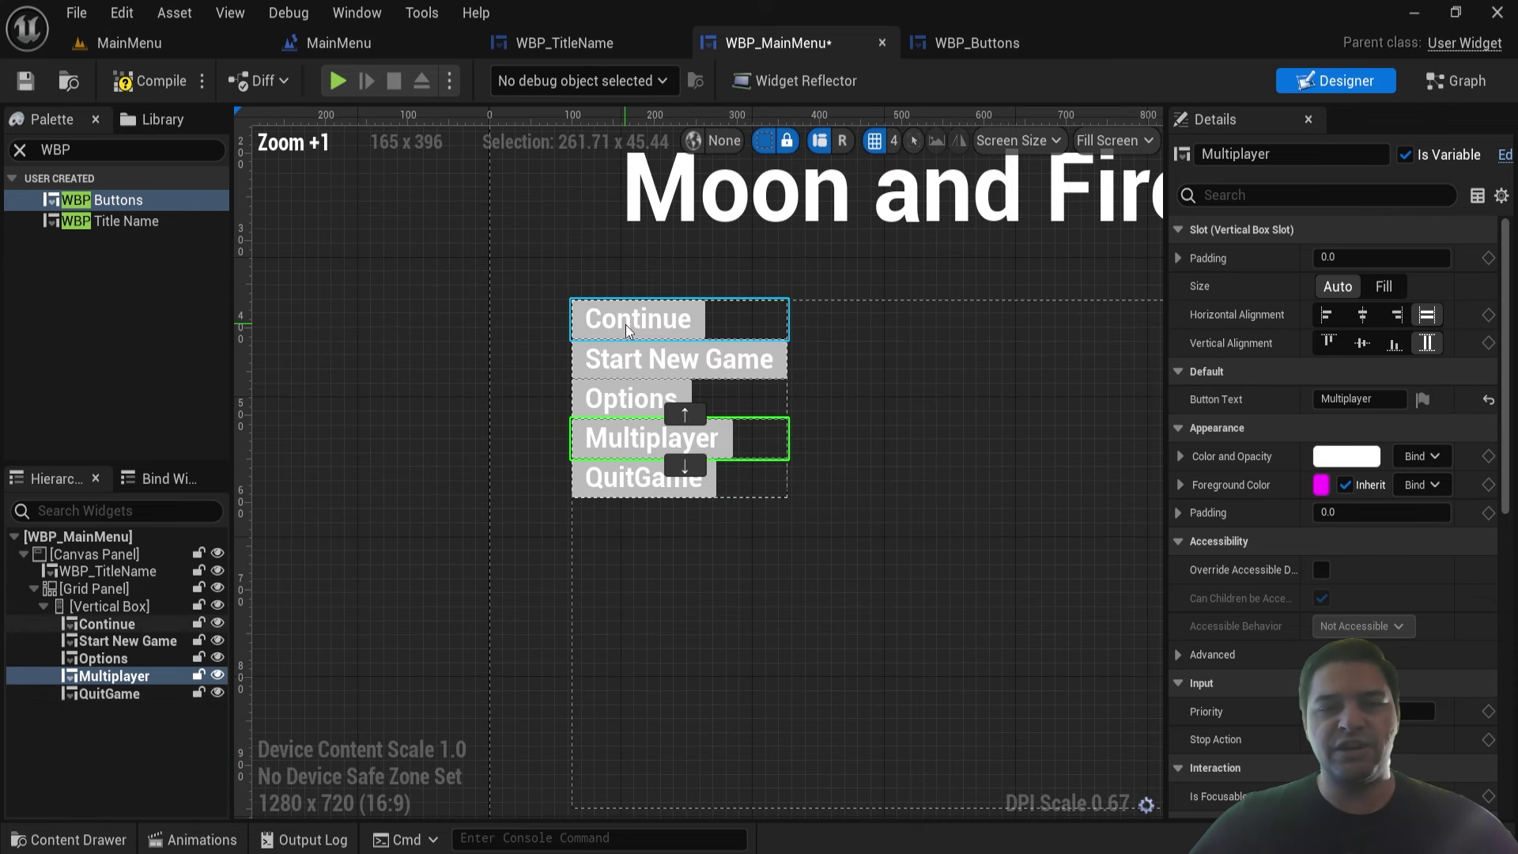
pyautogui.scroll(1, 669, 316)
pyautogui.scroll(-2, 755, 365)
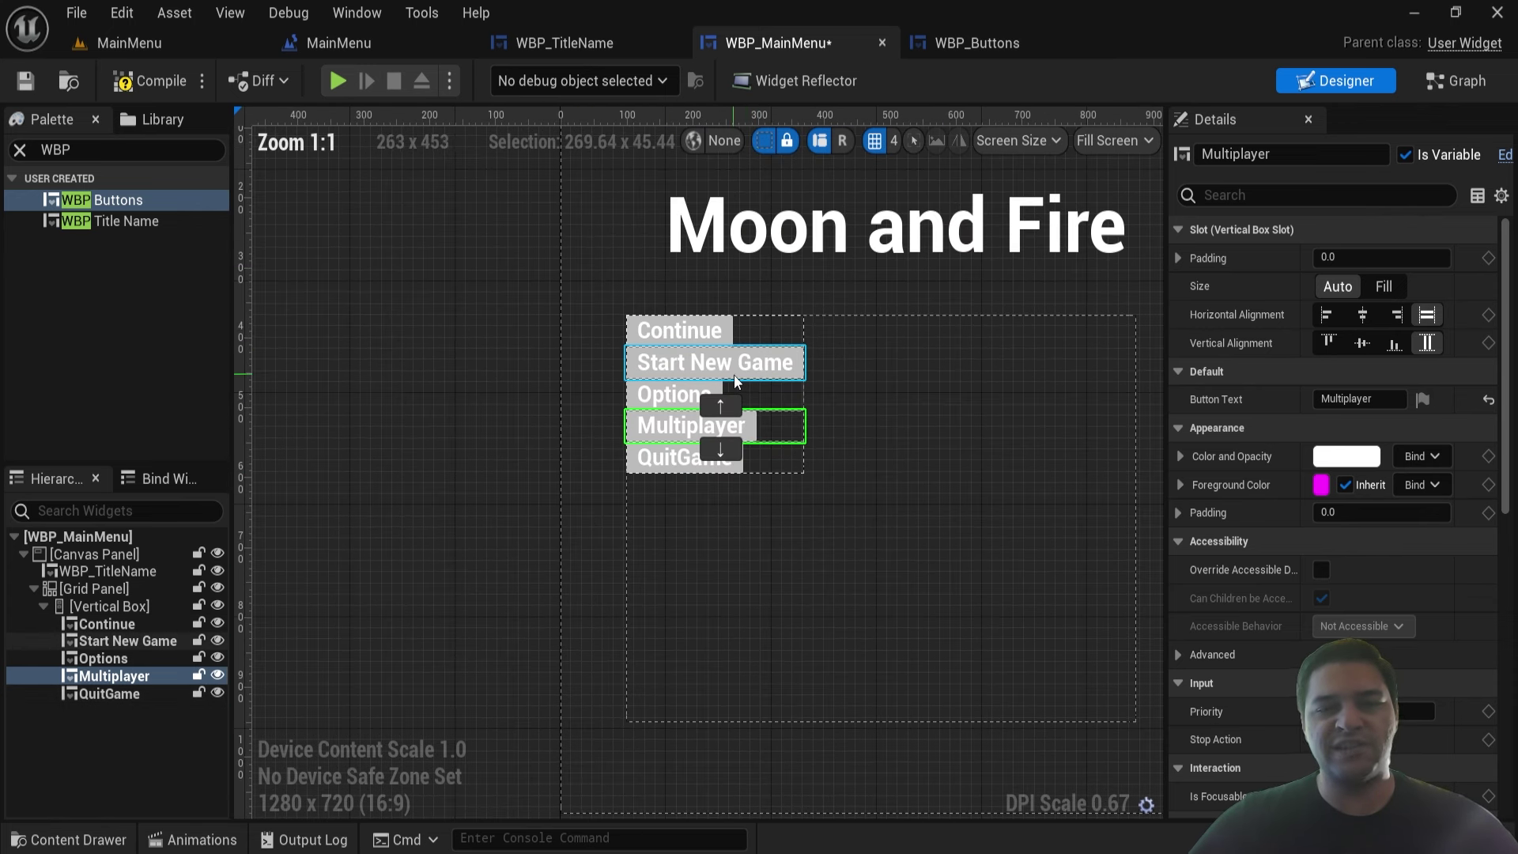
# - Set WBP_Buttons' preview Button Text to 'Continue' in the Designer and compare with the main menu
pyautogui.click(943, 50)
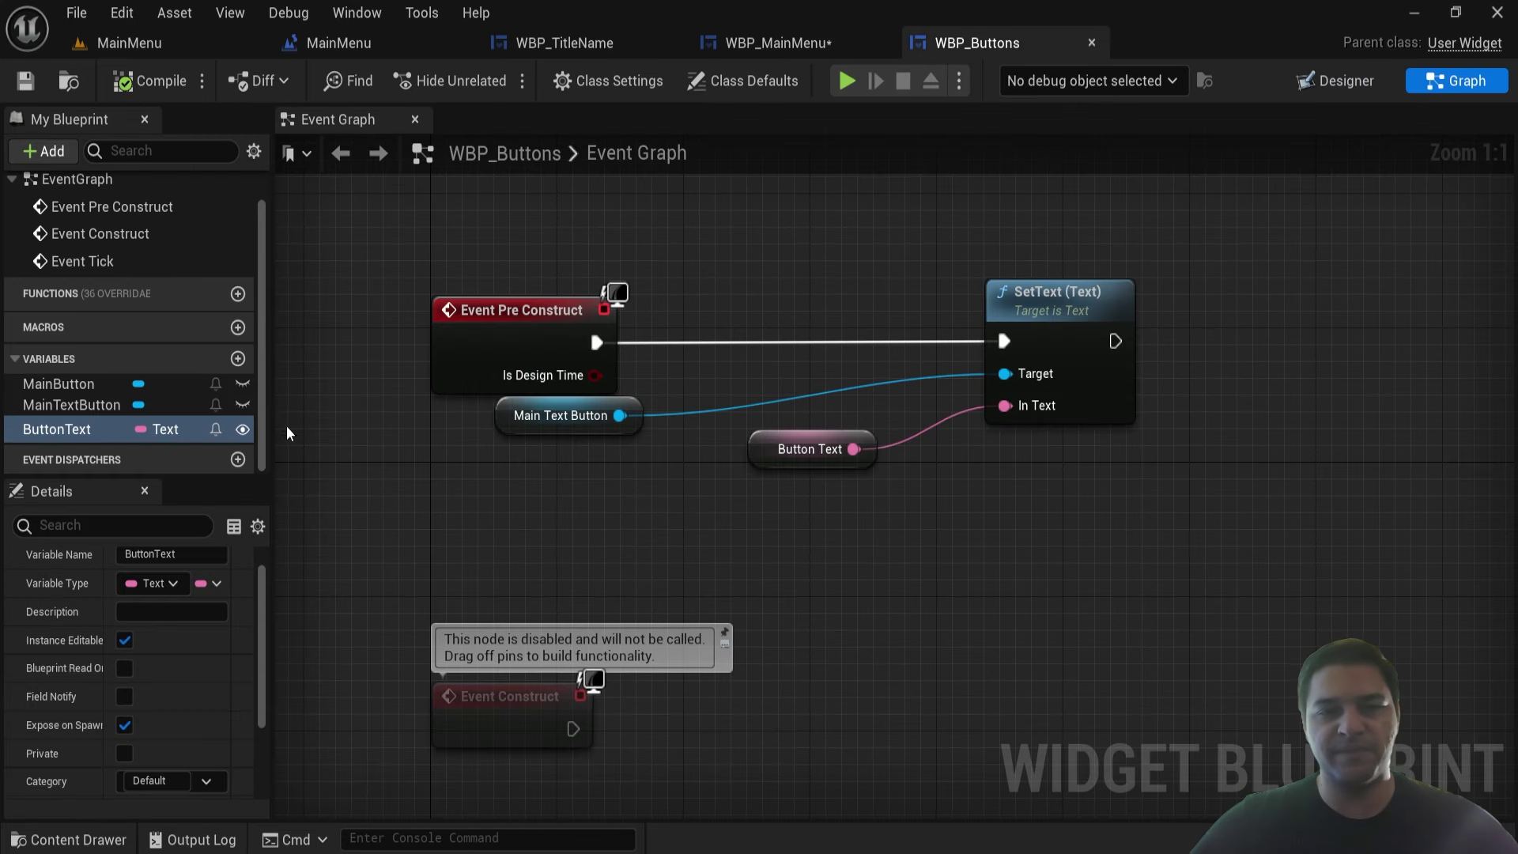
pyautogui.click(1332, 81)
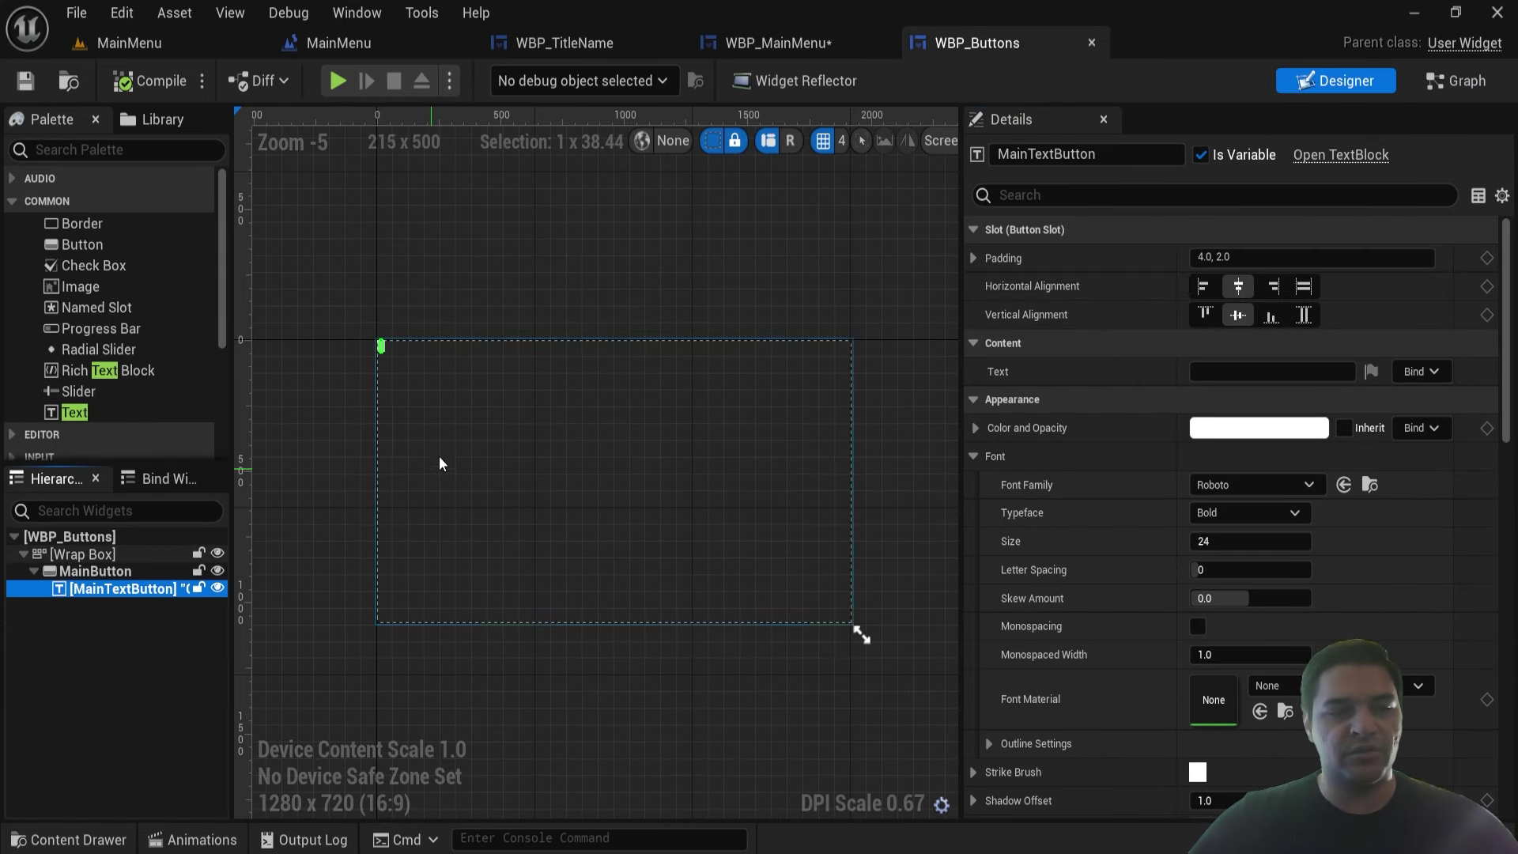
pyautogui.scroll(5, 554, 439)
pyautogui.scroll(4, 613, 403)
pyautogui.scroll(-1, 613, 404)
pyautogui.click(1245, 369)
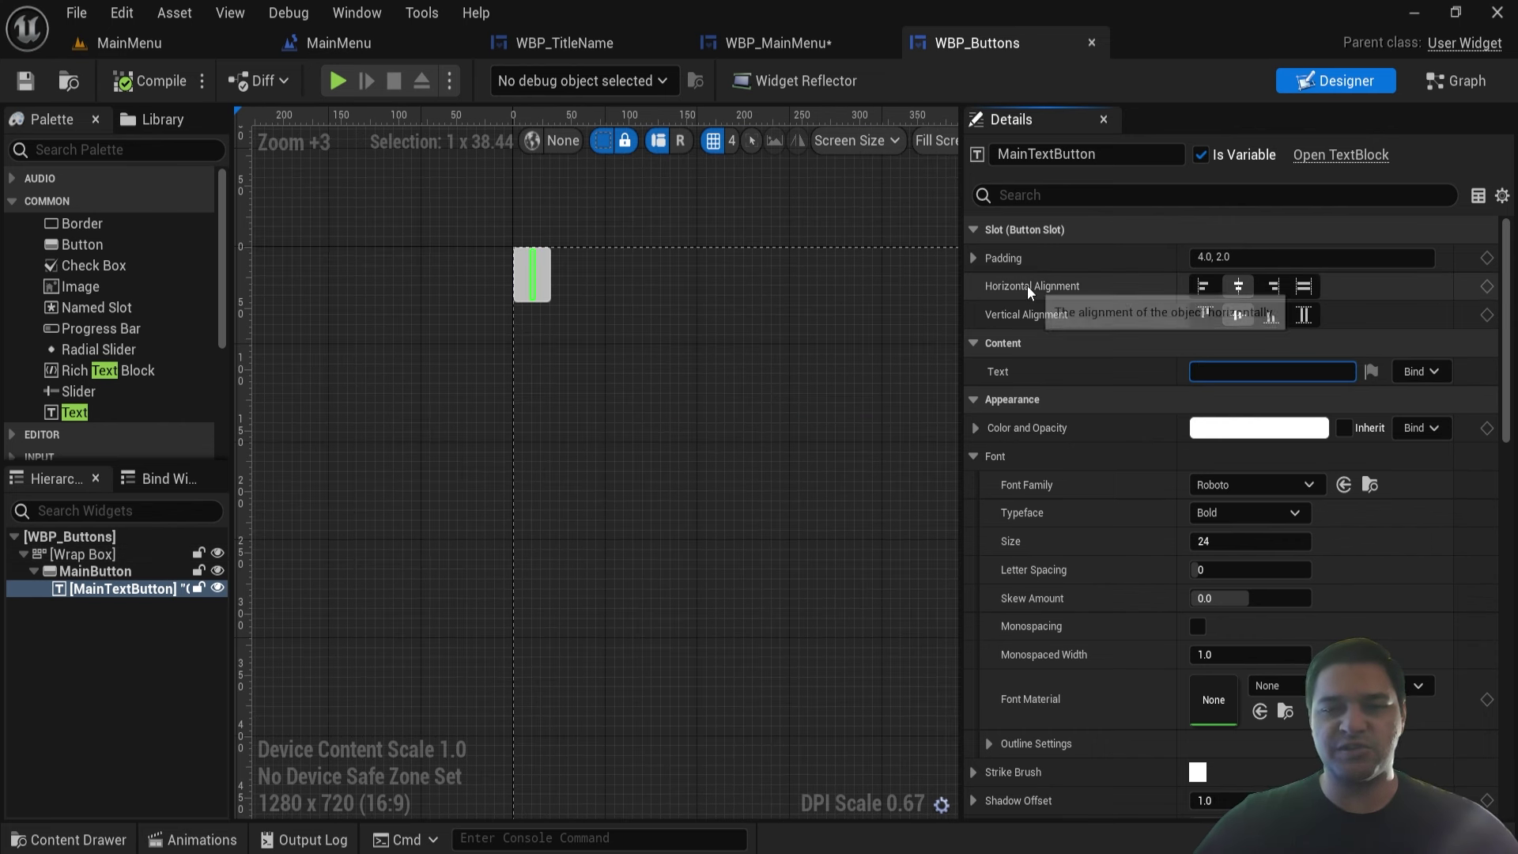
pyautogui.write('Continue')
pyautogui.press('Return')
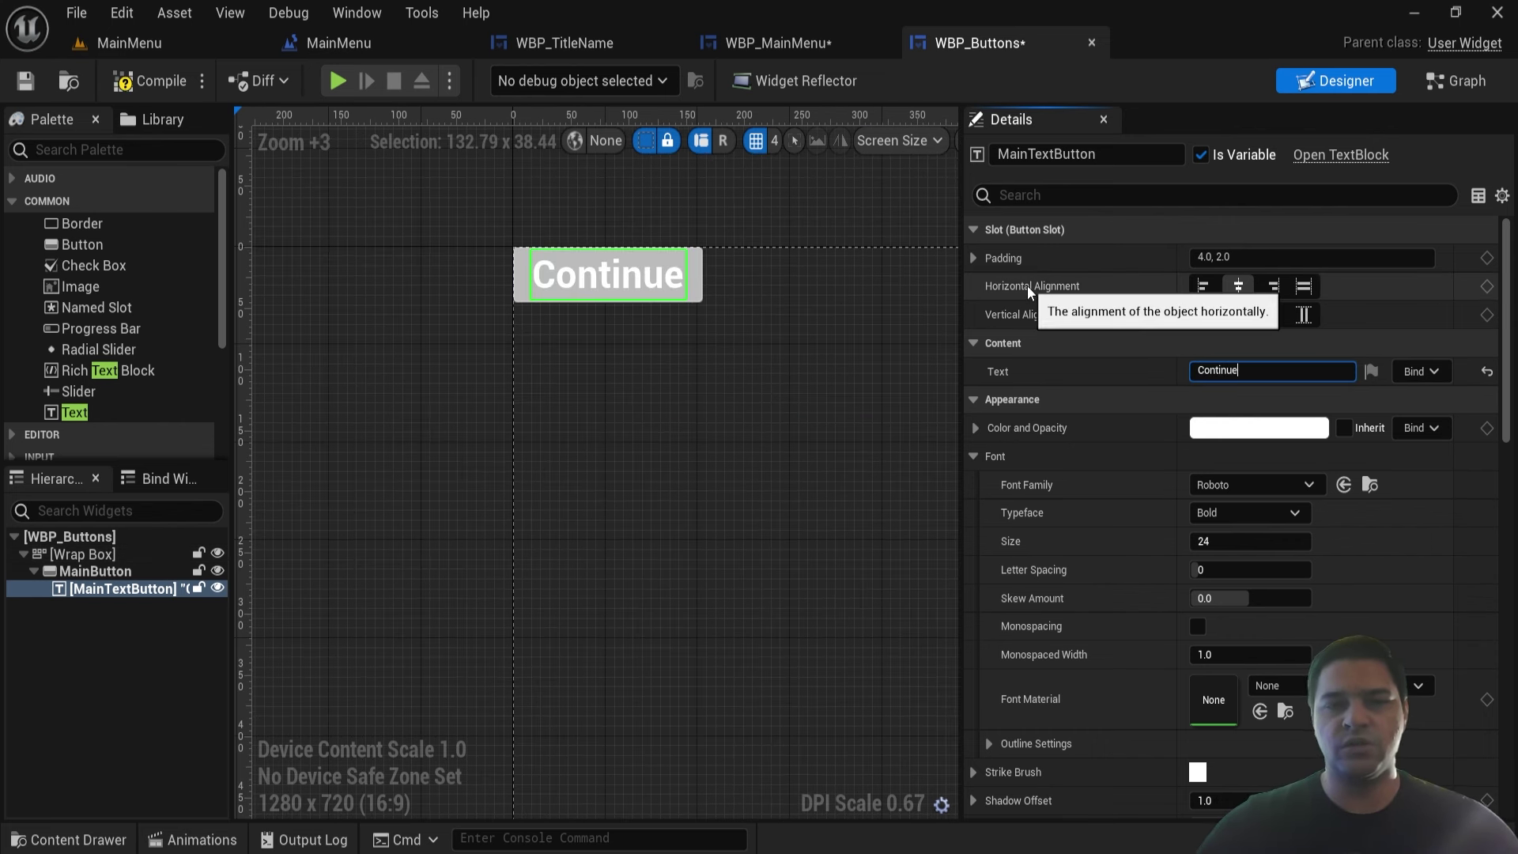
pyautogui.click(800, 41)
pyautogui.click(1037, 54)
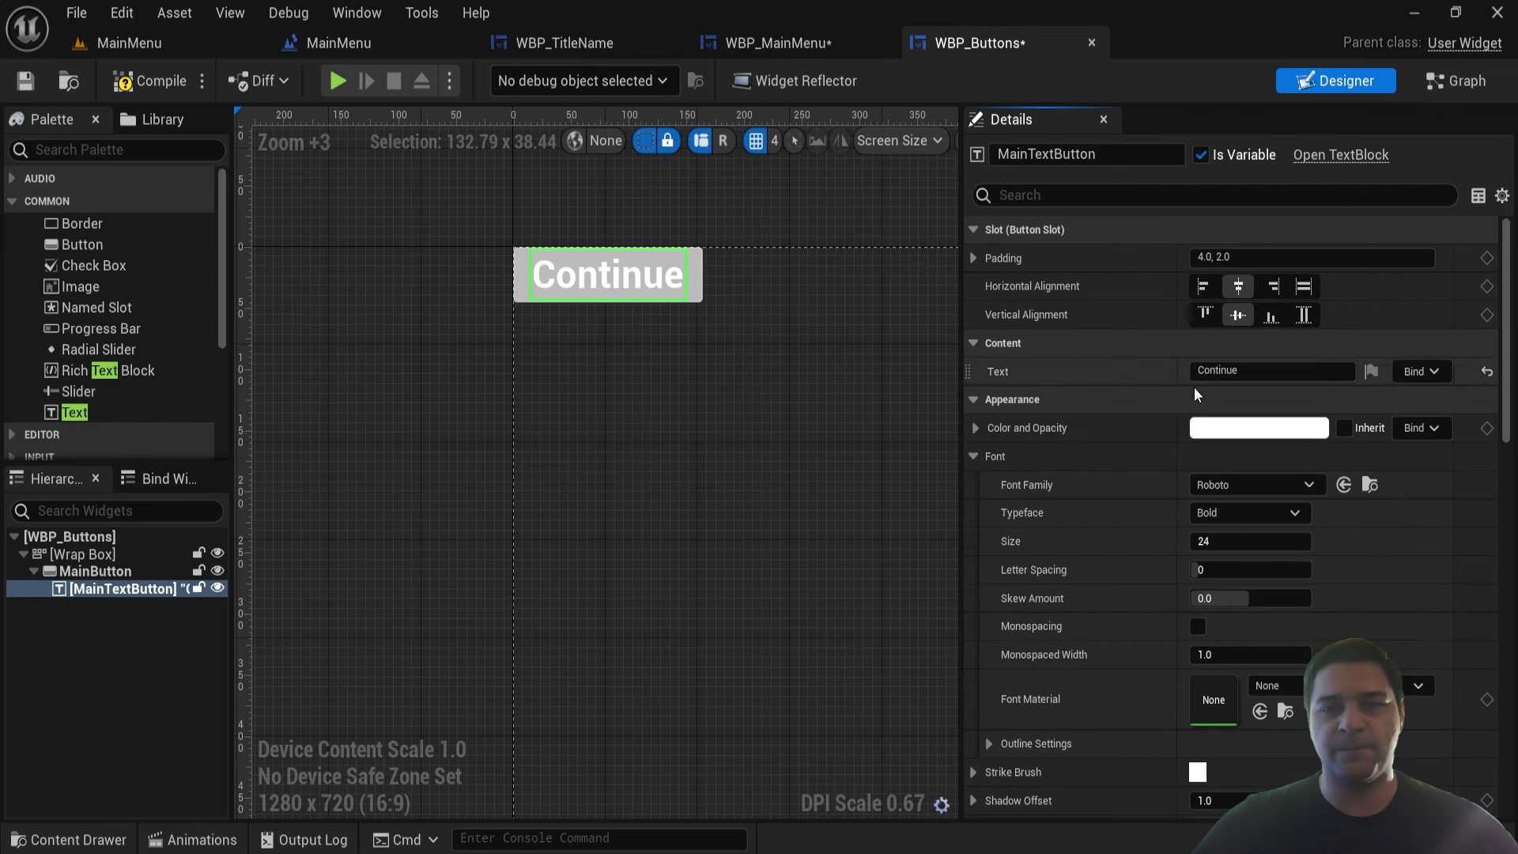
# - Set MainTextButton's font size to 100, then compile and save WBP_Buttons
pyautogui.moveTo(1210, 540)
pyautogui.mouseDown()
pyautogui.moveTo(1265, 540)
pyautogui.moveTo(1234, 541)
pyautogui.moveTo(1248, 542)
pyautogui.mouseUp()
pyautogui.scroll(-4, 656, 451)
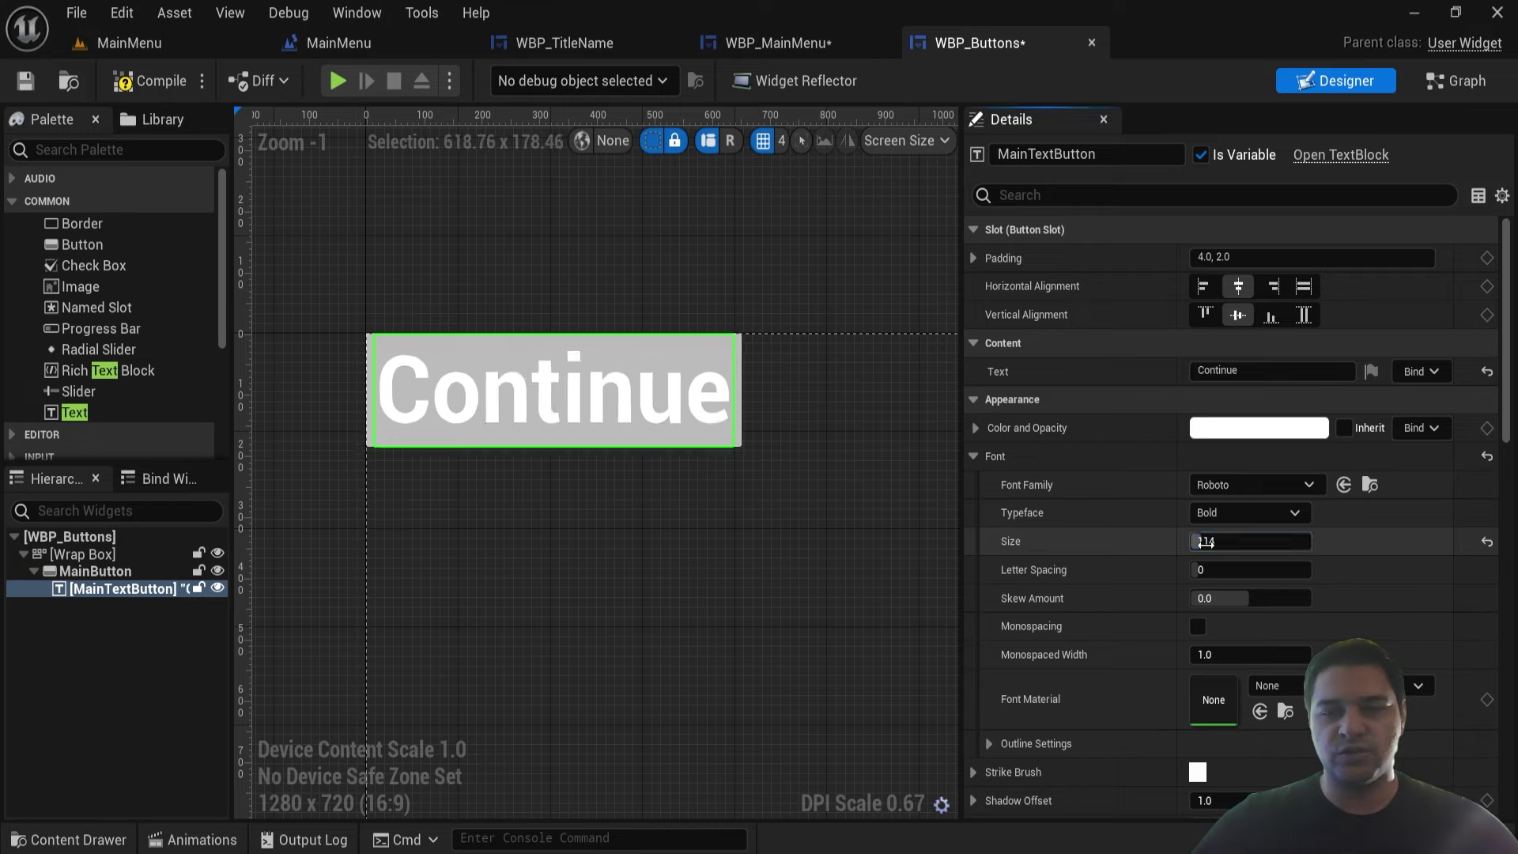
pyautogui.write('100')
pyautogui.press('Return')
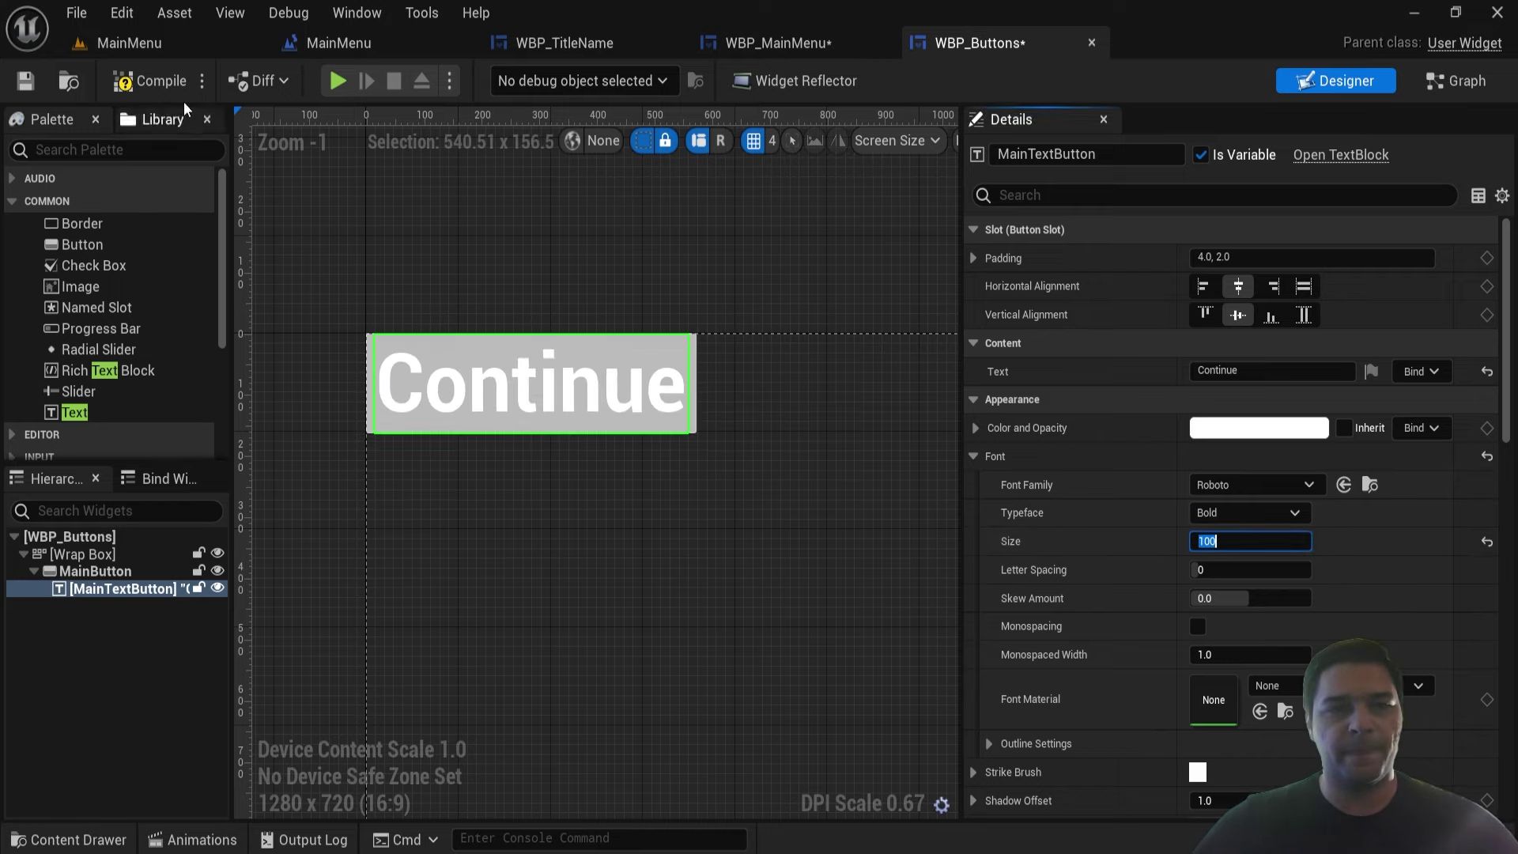
pyautogui.click(150, 79)
pyautogui.click(25, 80)
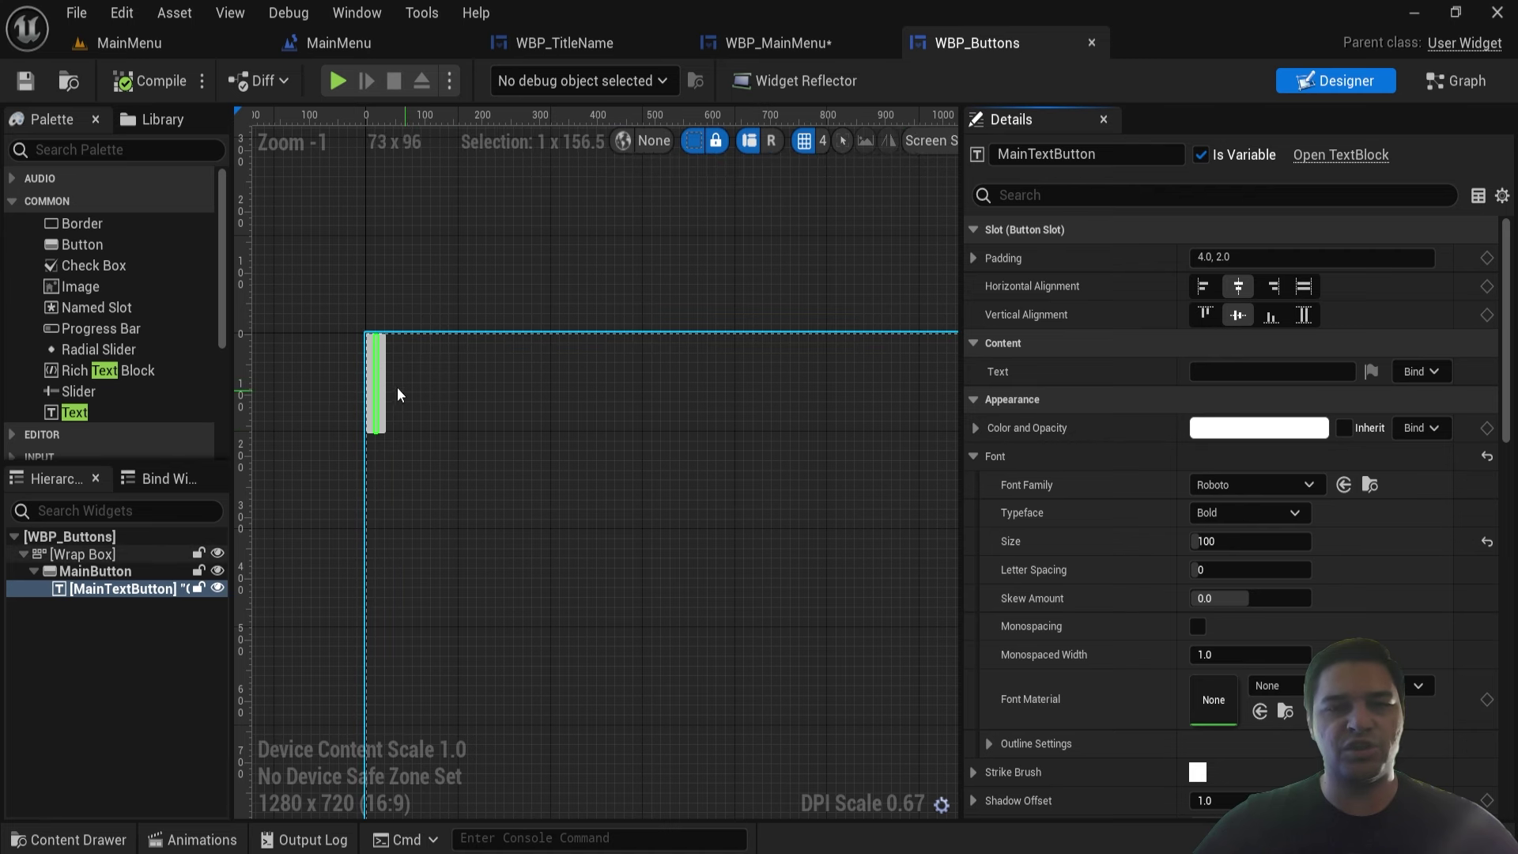
# - Drag the 'Moon and Fire' title higher in WBP_MainMenu
pyautogui.click(770, 43)
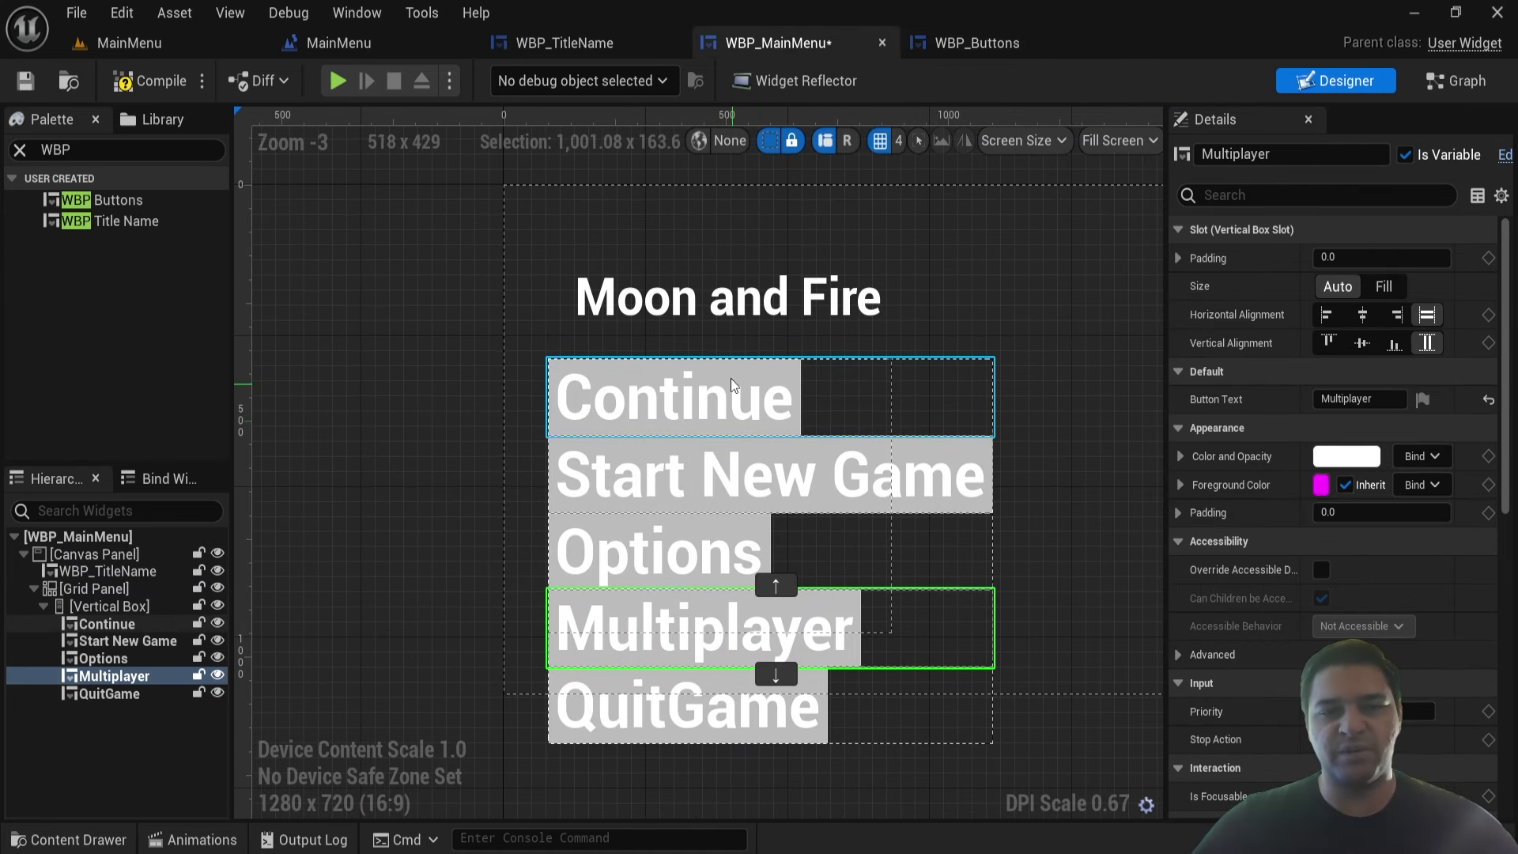
pyautogui.click(711, 296)
pyautogui.moveTo(709, 313); pyautogui.dragTo(705, 265)
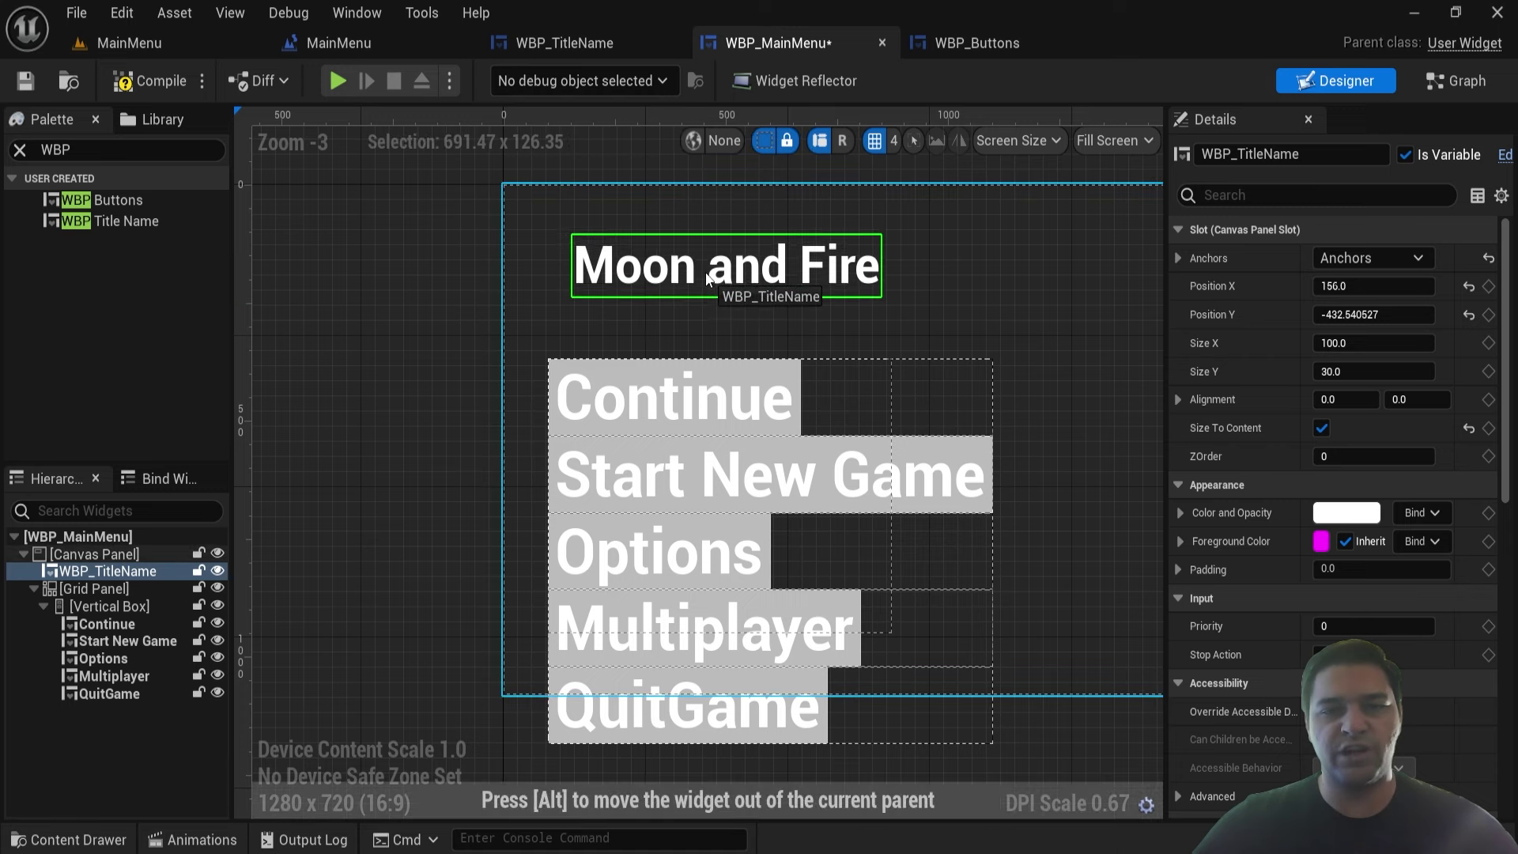
pyautogui.click(691, 415)
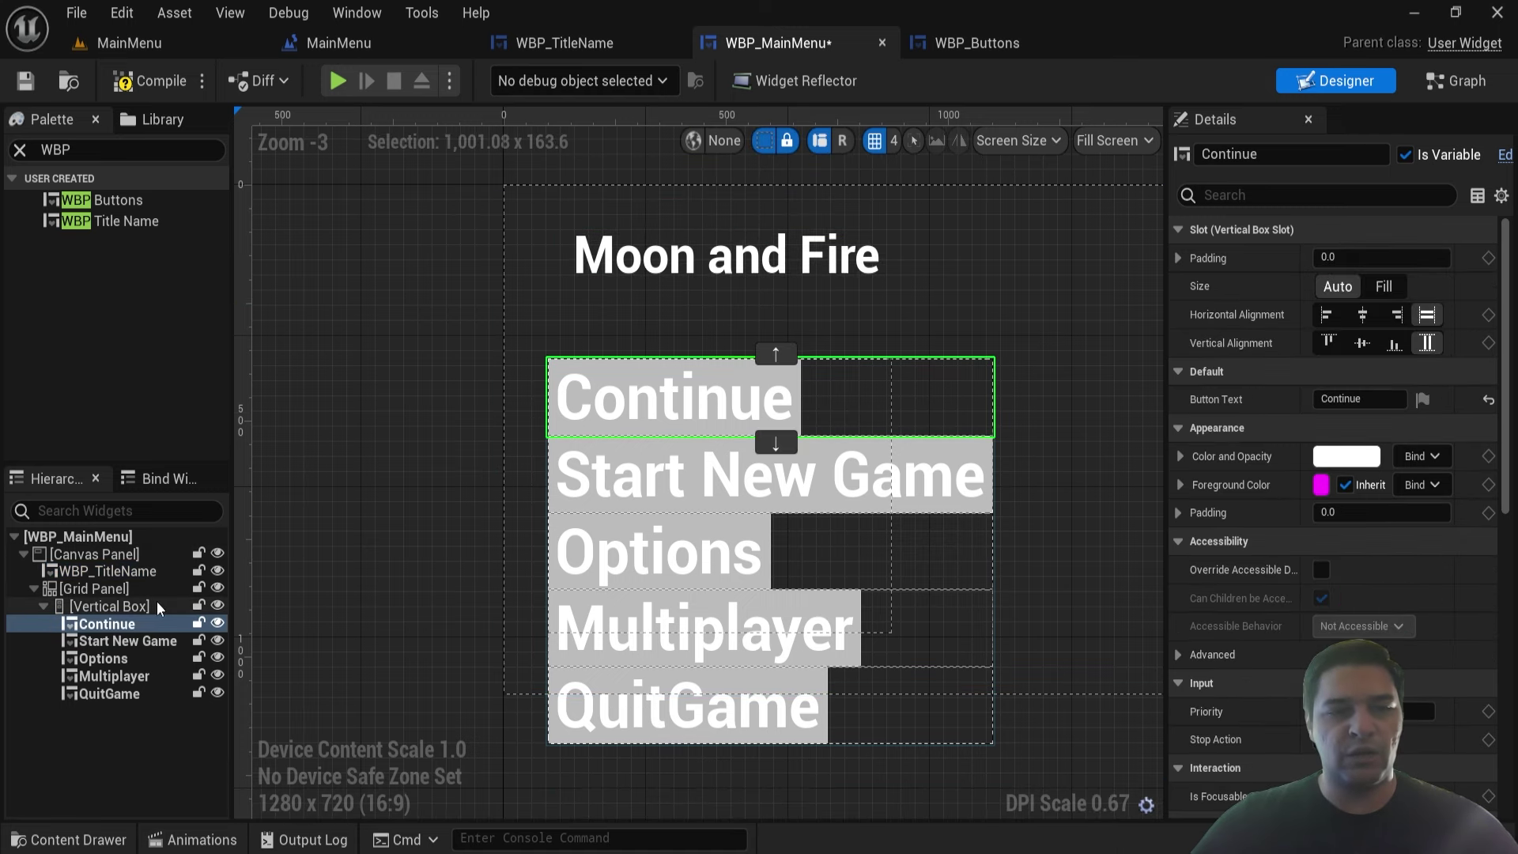
# - Move the Grid Panel up under the title, enlarge it, and enable Size To Content
pyautogui.click(95, 589)
pyautogui.moveTo(860, 387); pyautogui.dragTo(851, 340)
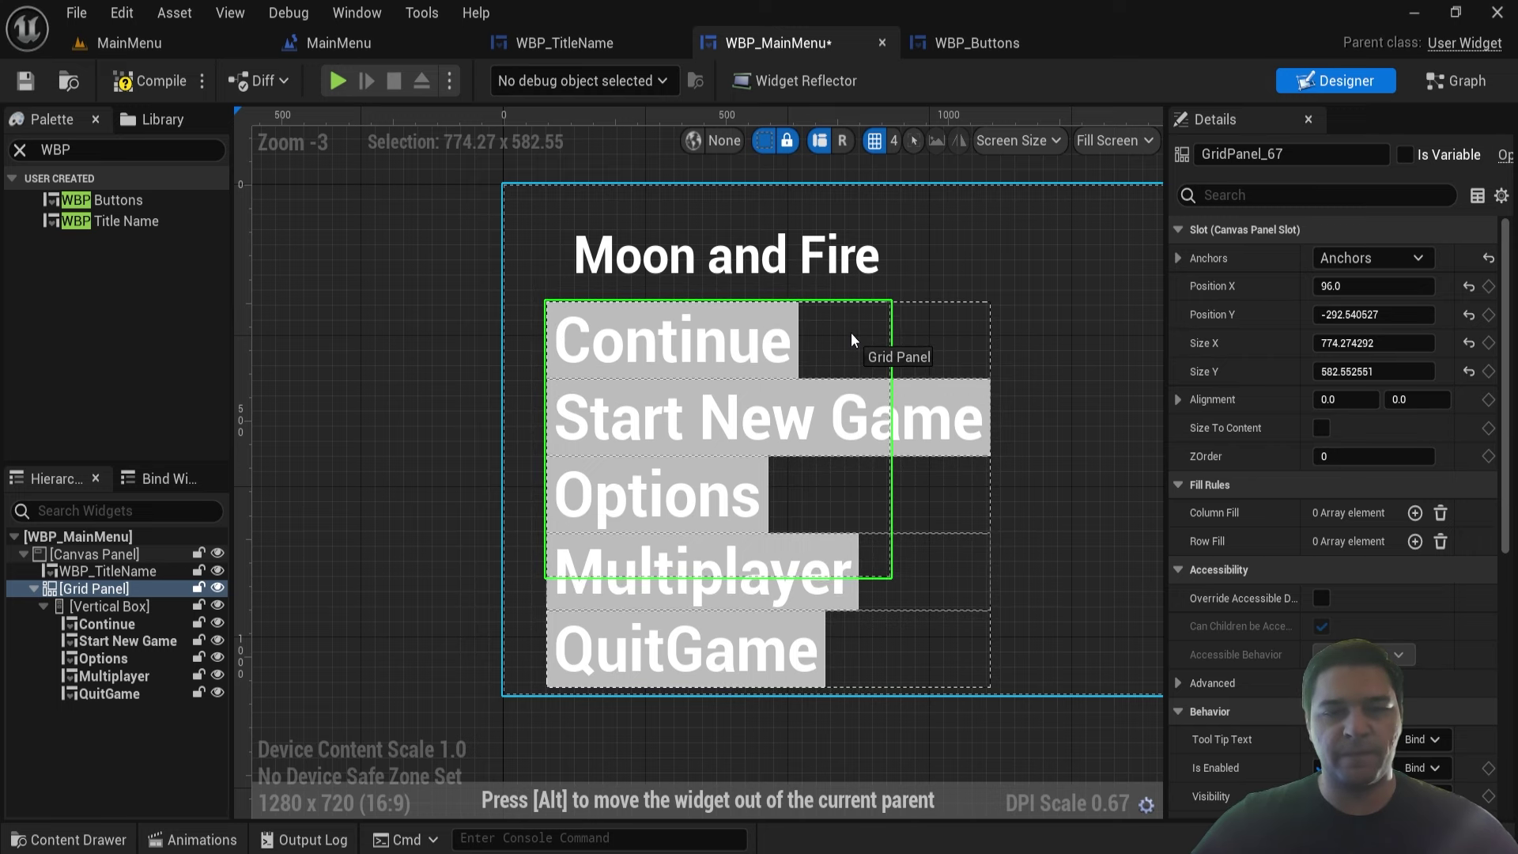
pyautogui.moveTo(850, 335); pyautogui.dragTo(853, 335)
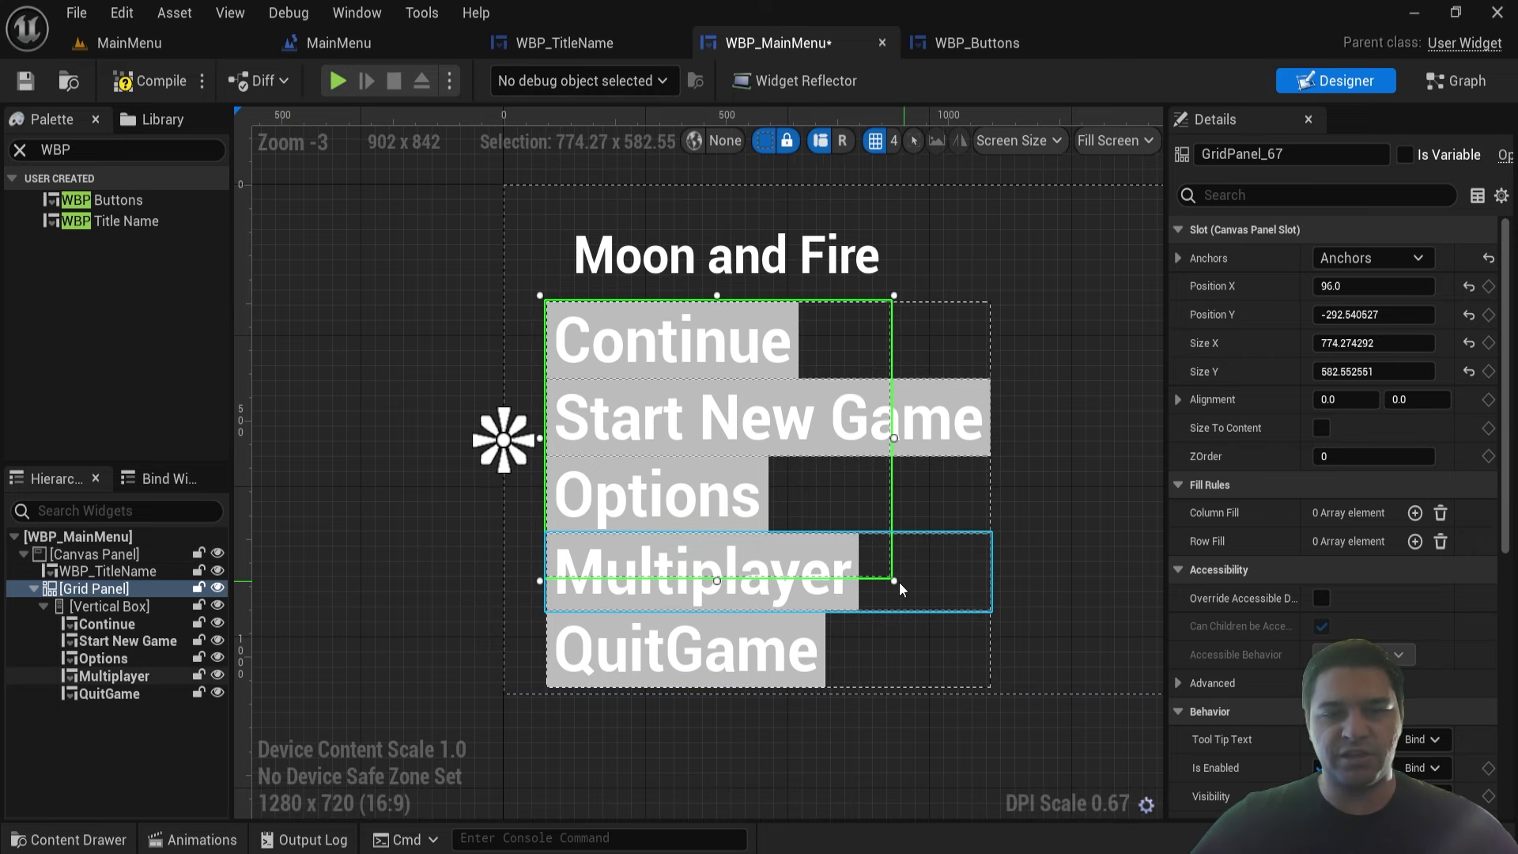
pyautogui.moveTo(893, 580)
pyautogui.mouseDown()
pyautogui.moveTo(998, 695)
pyautogui.moveTo(899, 630)
pyautogui.mouseUp()
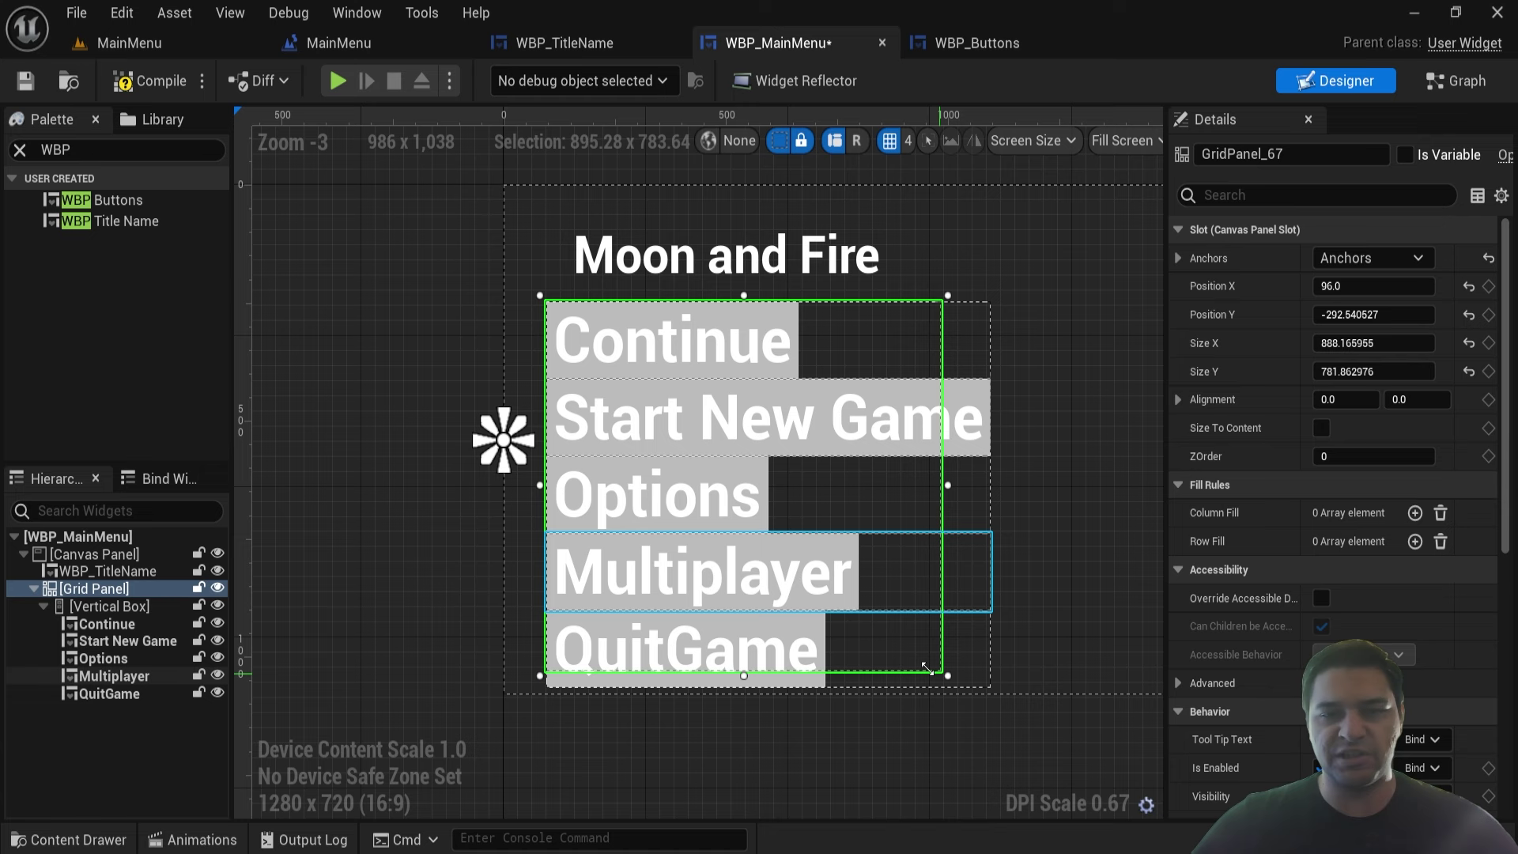
pyautogui.click(1322, 430)
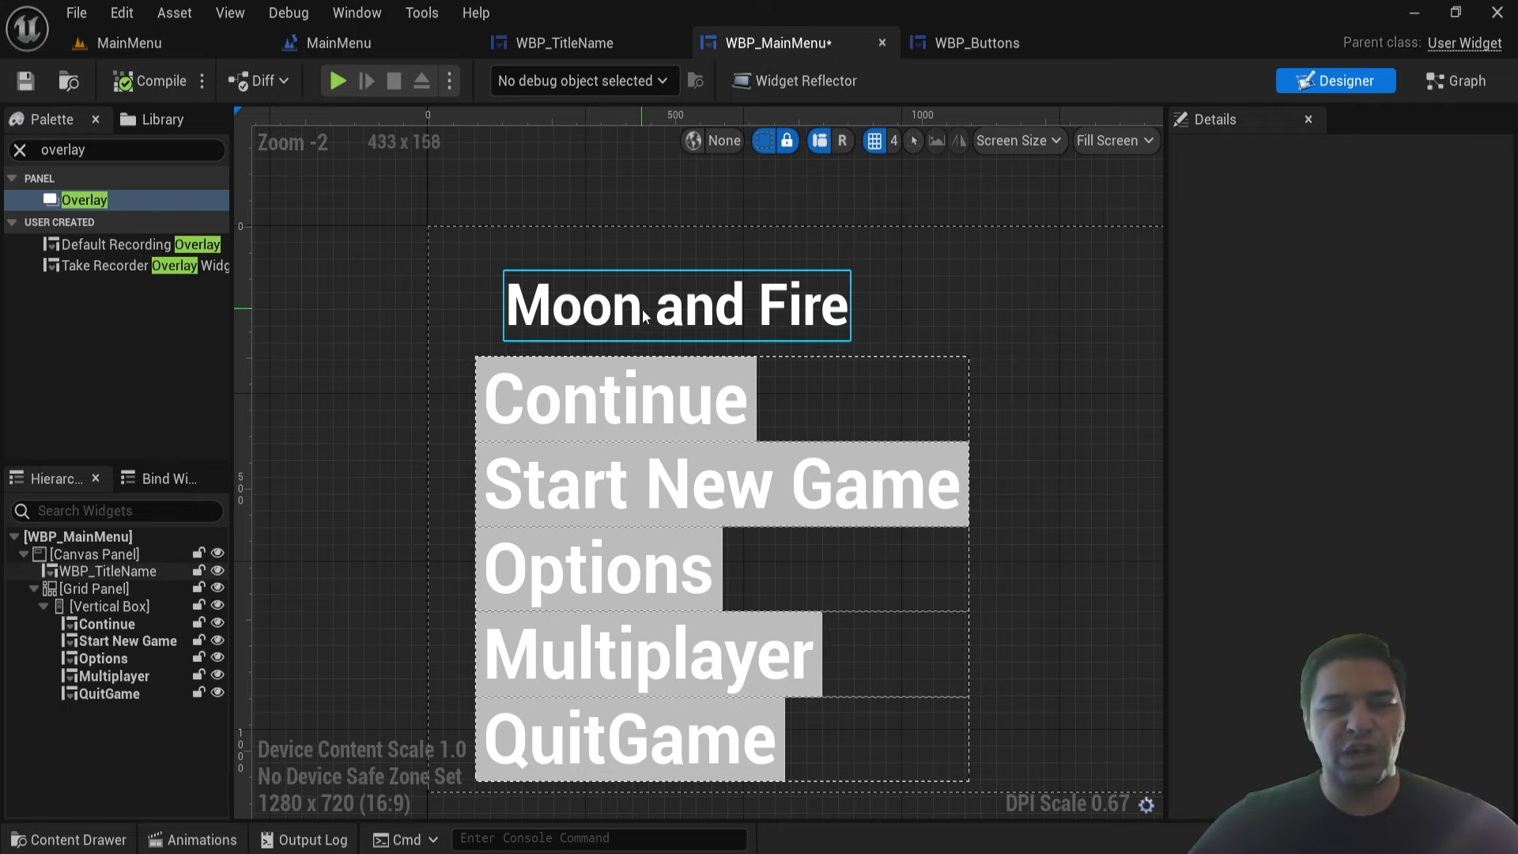
# - Add an Overlay to the Canvas Panel and move WBP_TitleName inside it
pyautogui.click(566, 318)
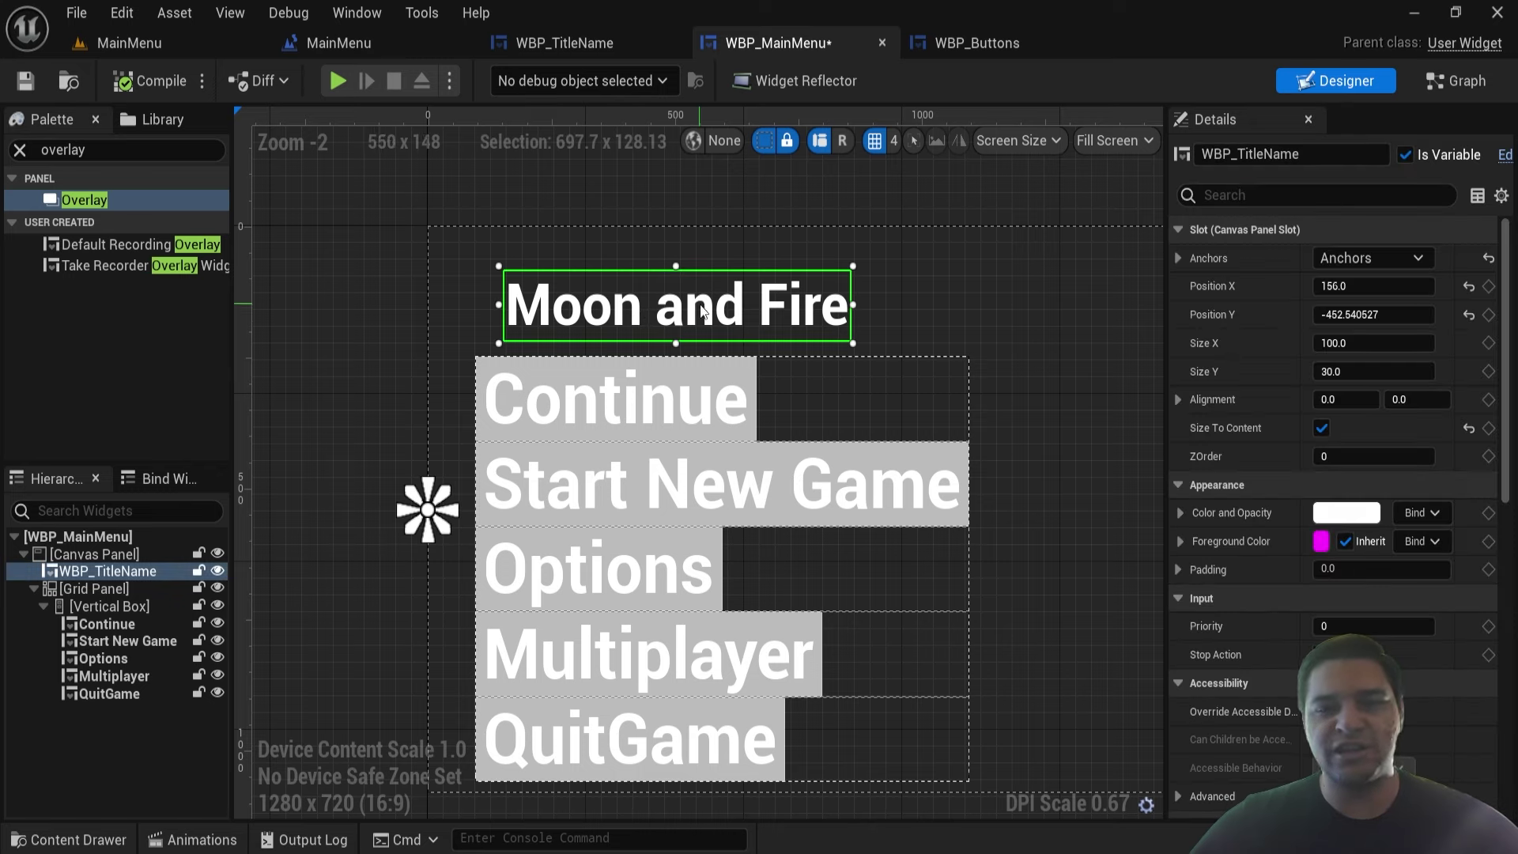
pyautogui.click(96, 571)
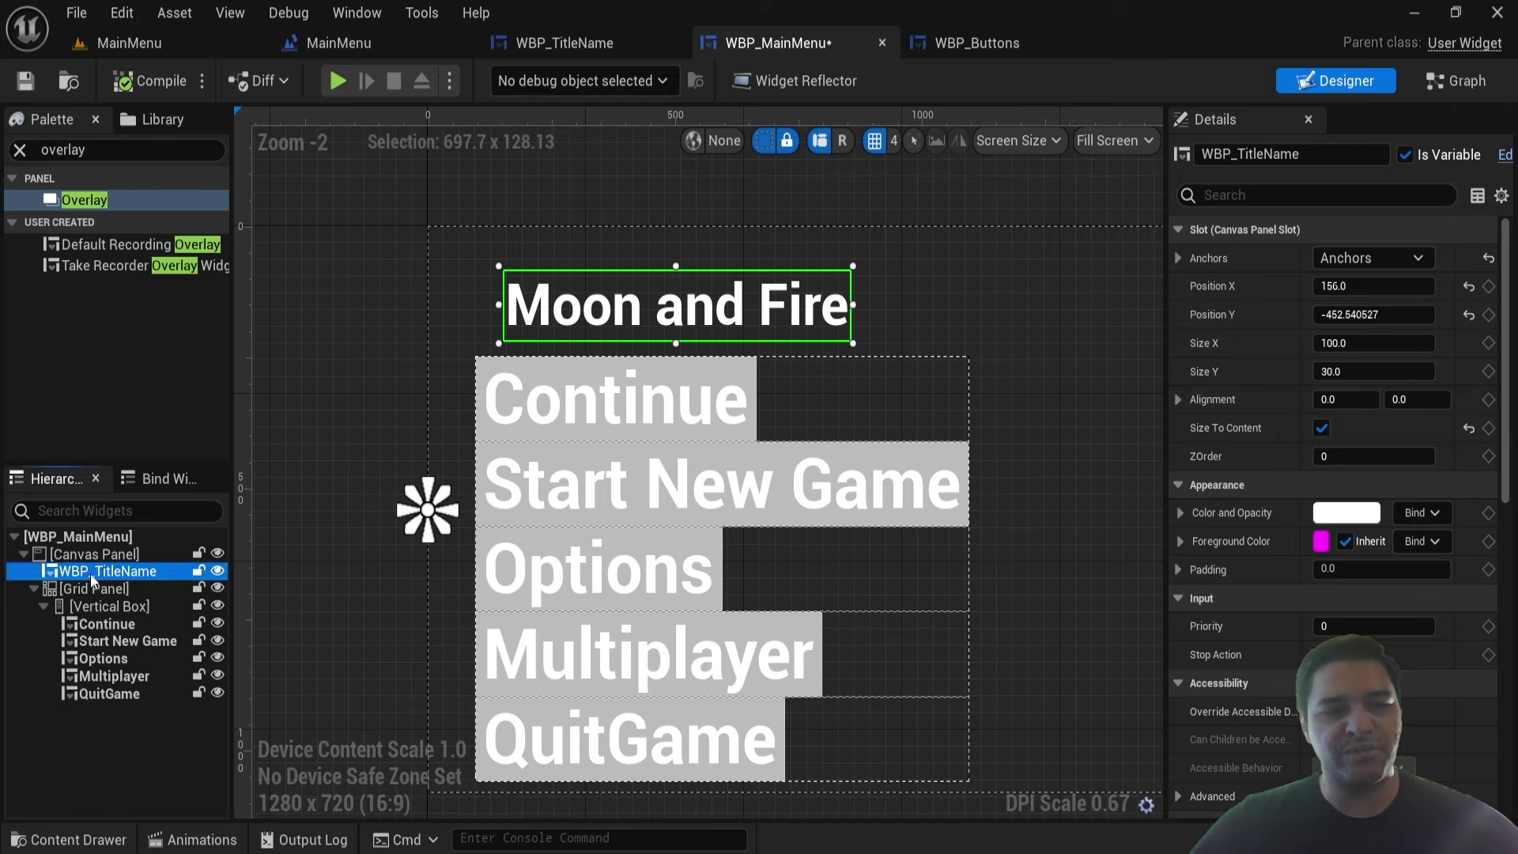
pyautogui.click(96, 553)
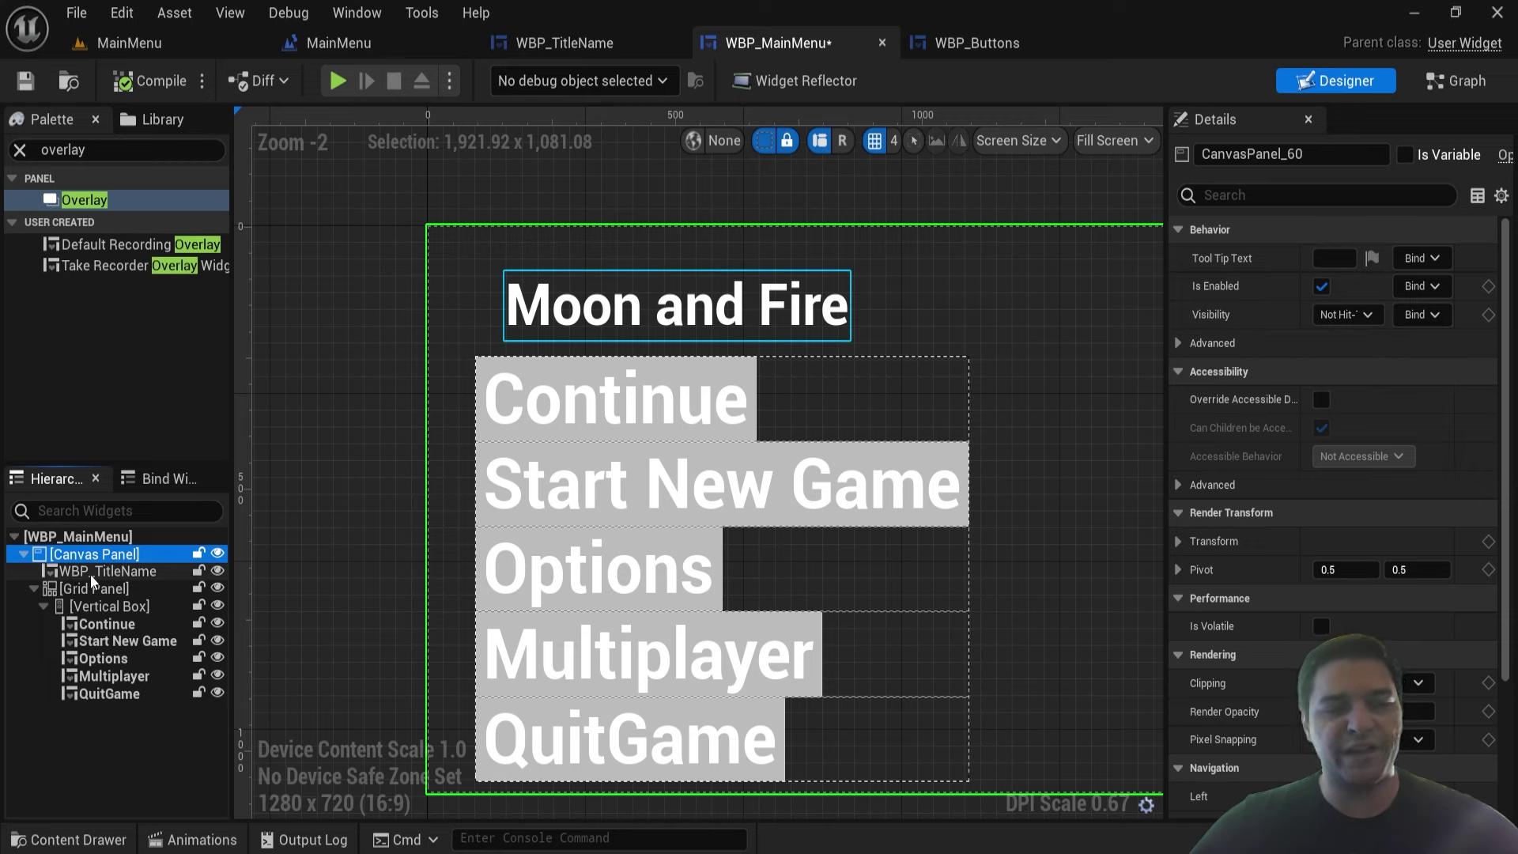
pyautogui.click(90, 572)
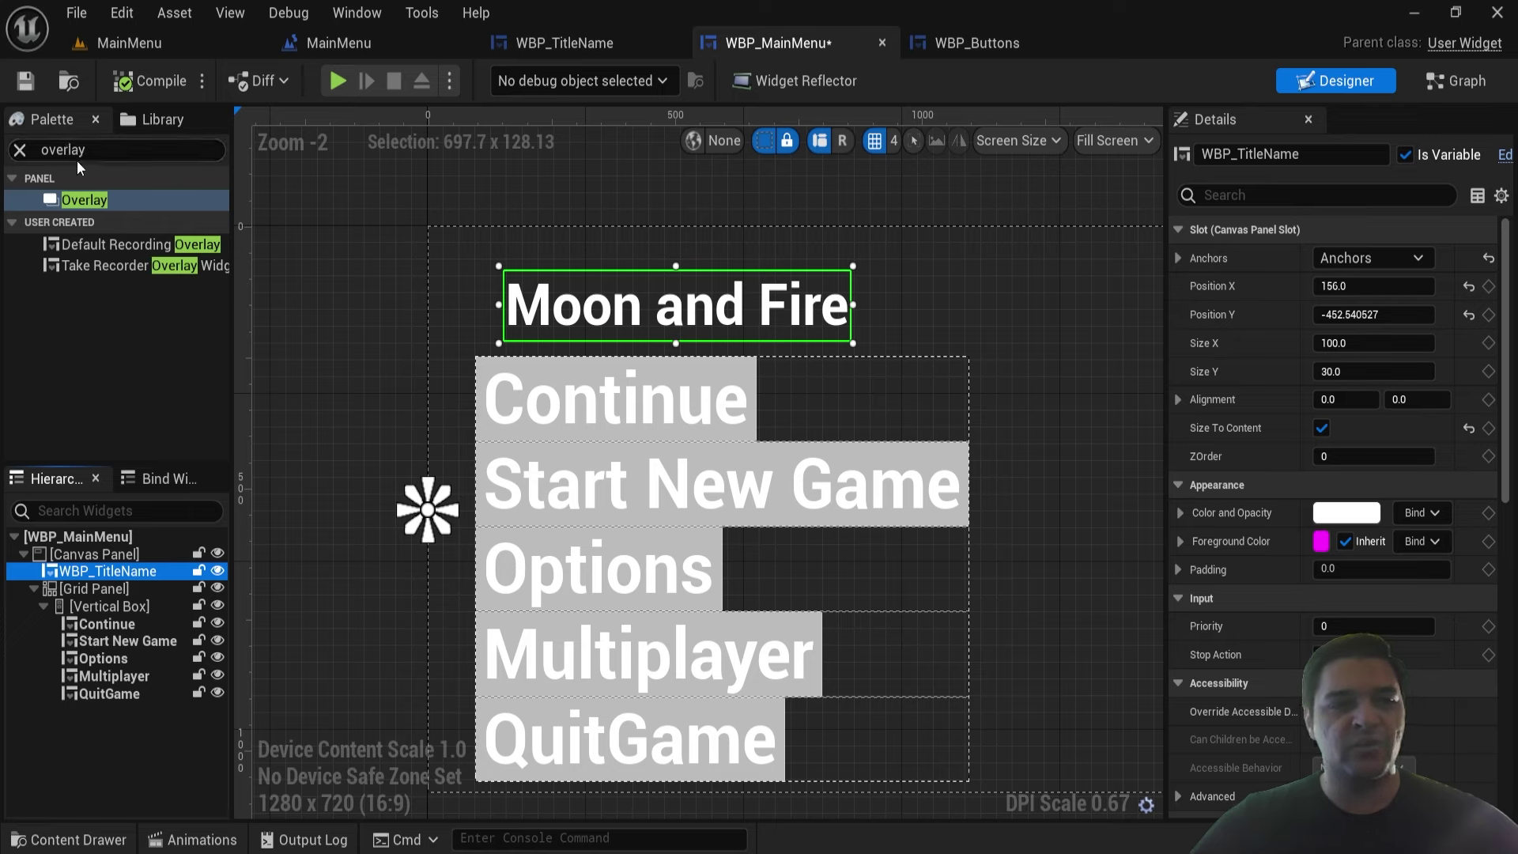
pyautogui.moveTo(87, 201); pyautogui.dragTo(102, 570)
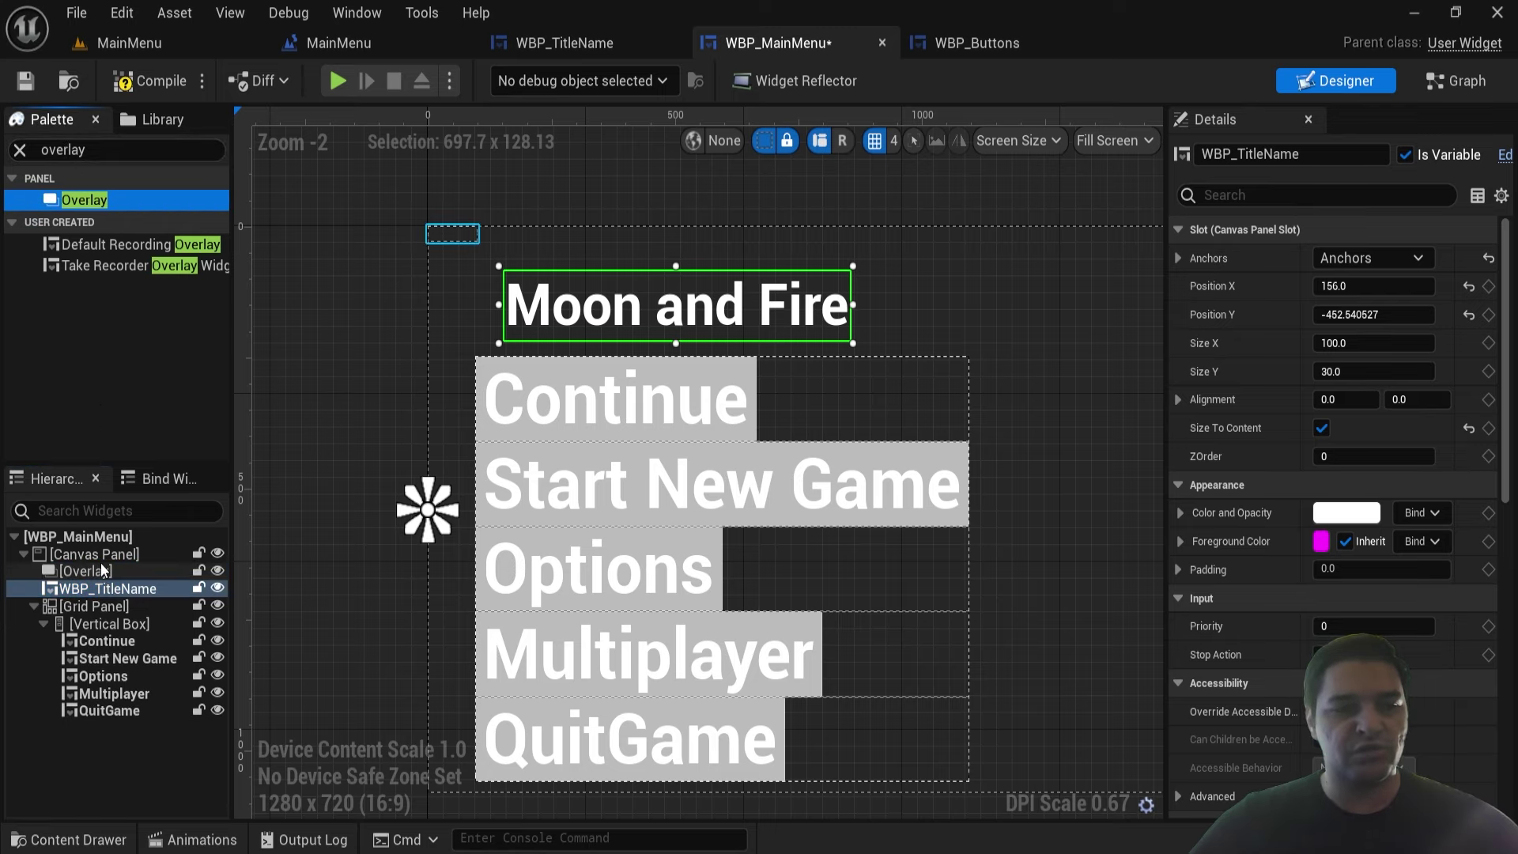
pyautogui.click(106, 586)
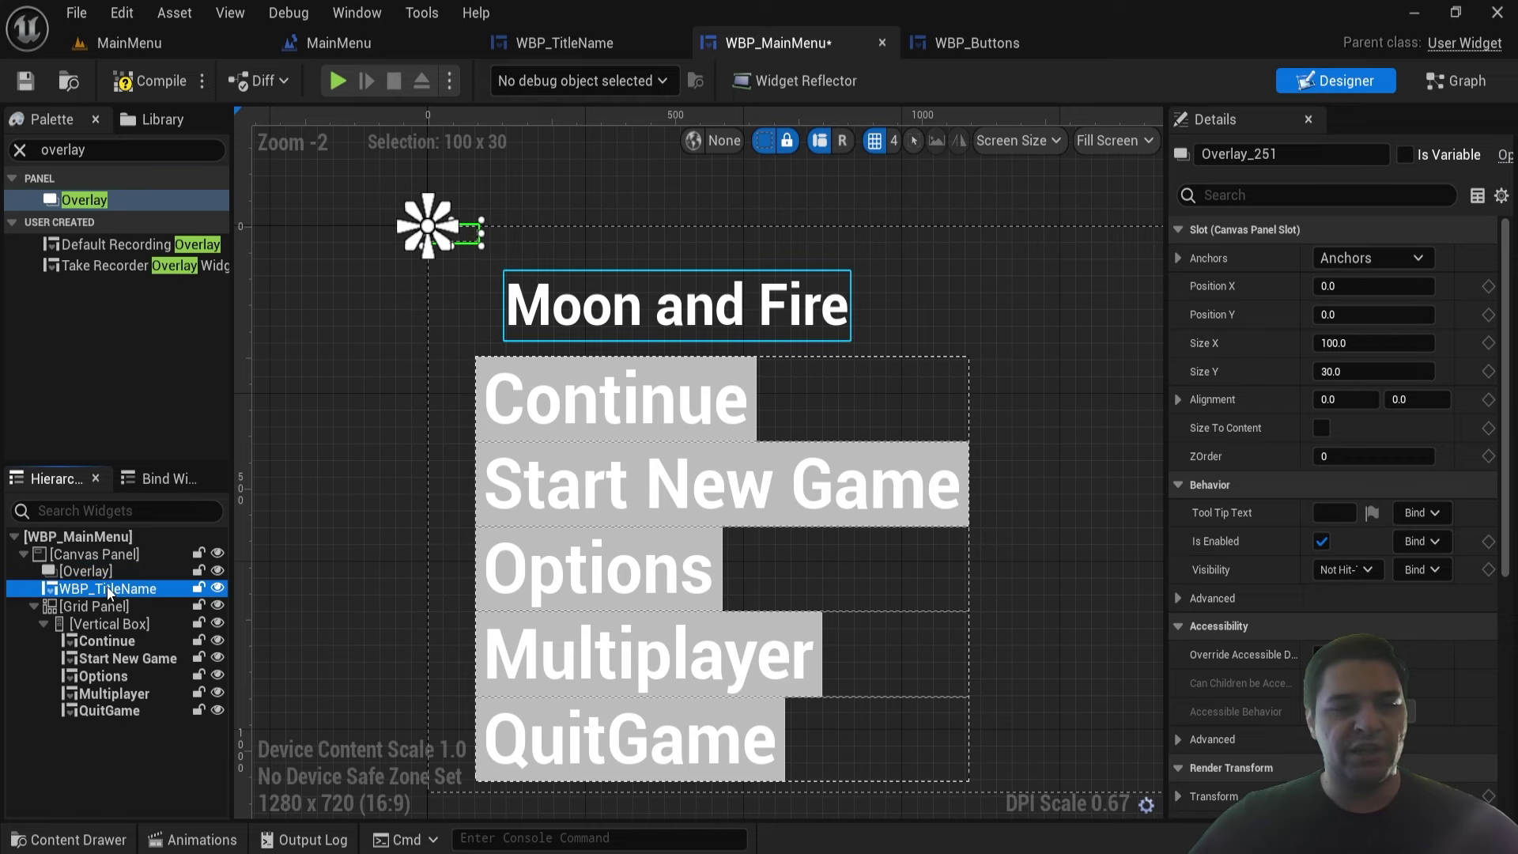
pyautogui.moveTo(107, 591); pyautogui.dragTo(93, 571)
# - Turn on Size To Content for the Overlay so it fits the title at 697.7 × 128.13
pyautogui.click(96, 571)
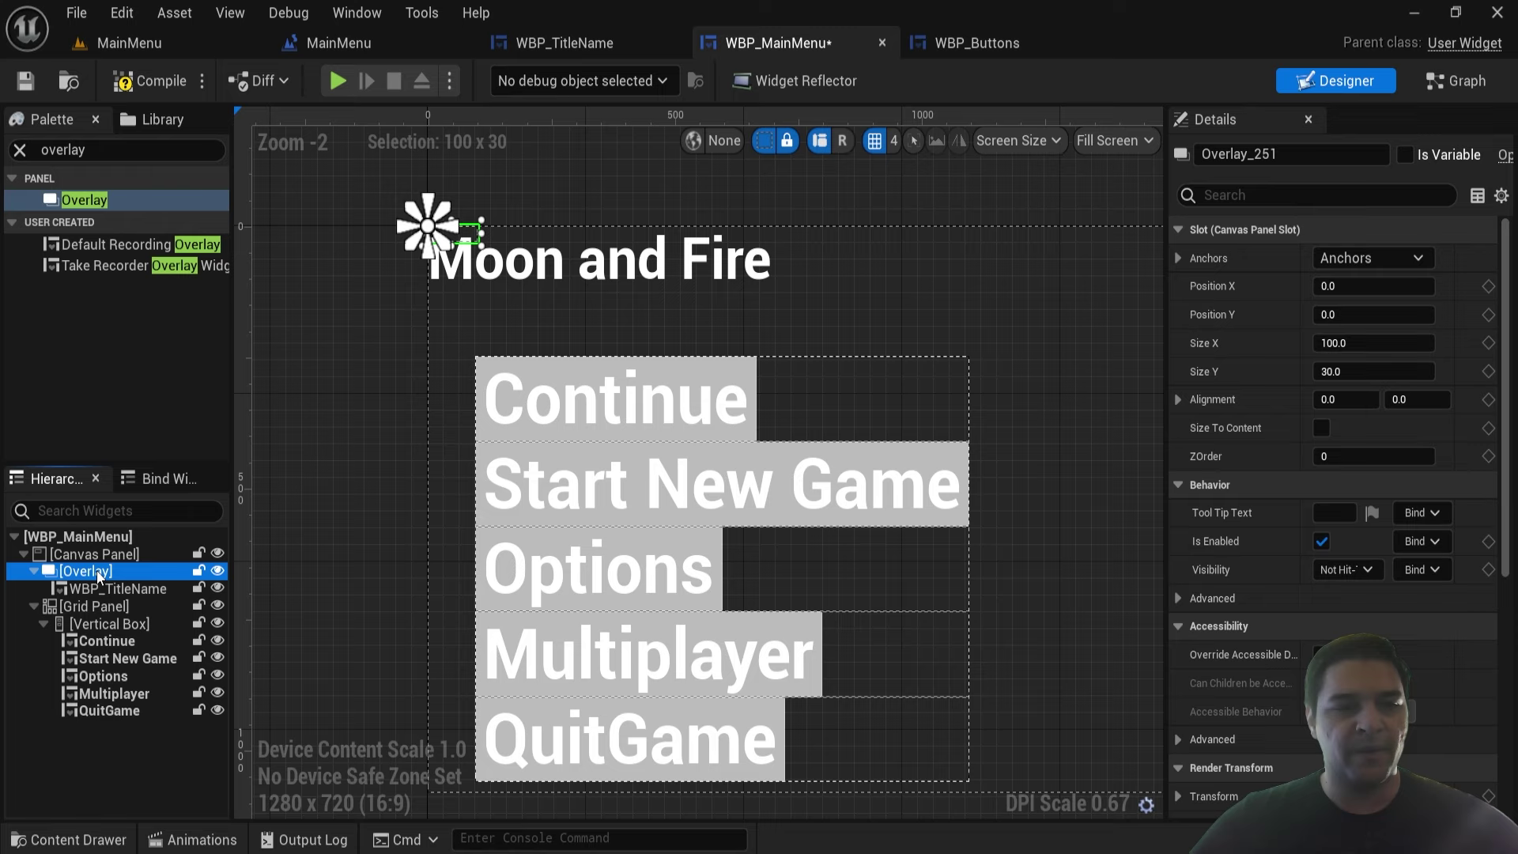
pyautogui.click(1321, 429)
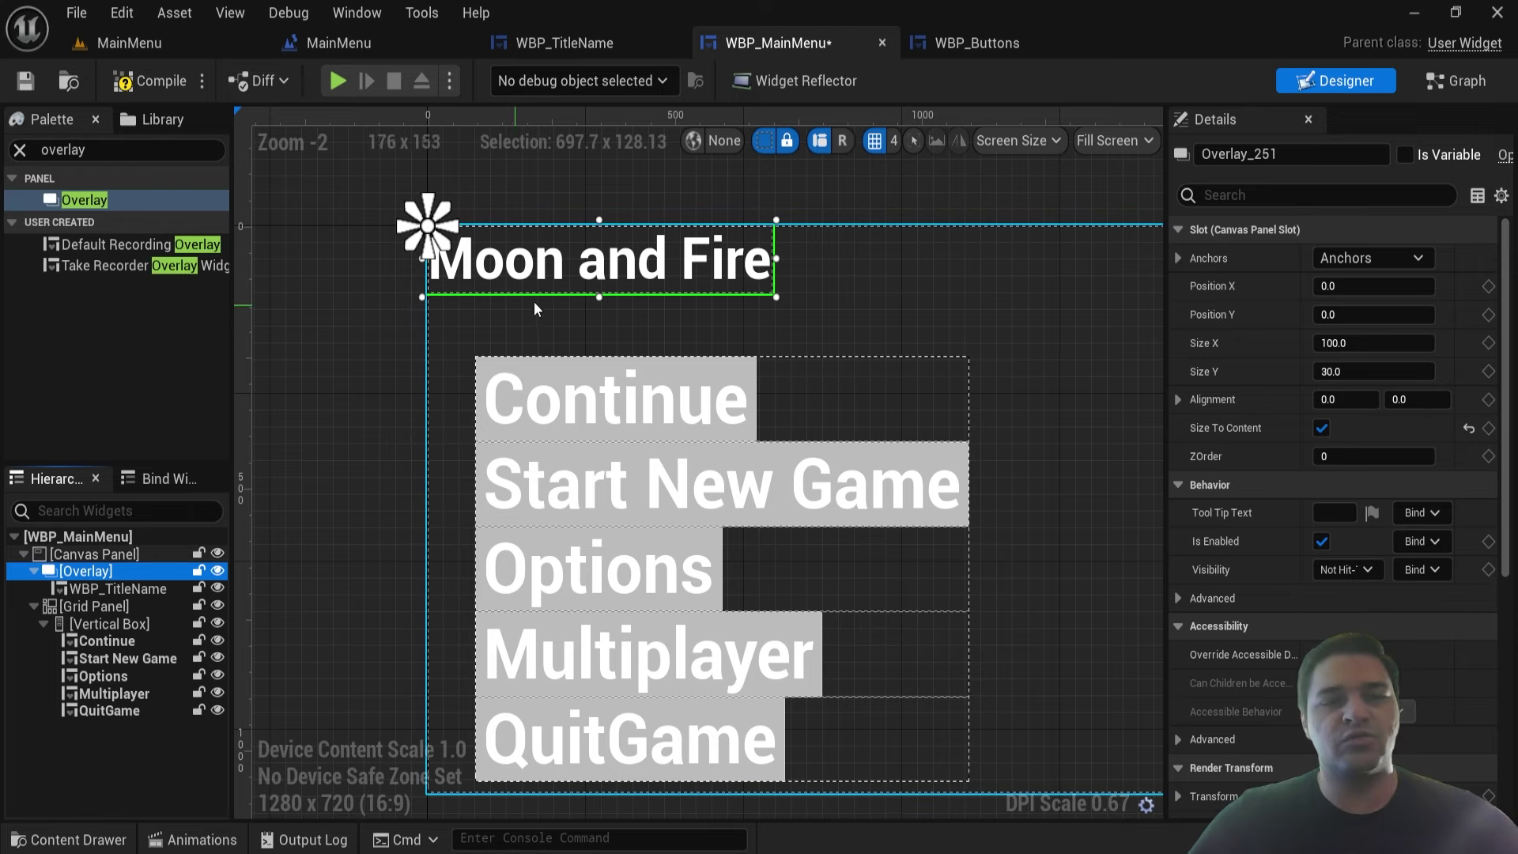
pyautogui.doubleClick(90, 573)
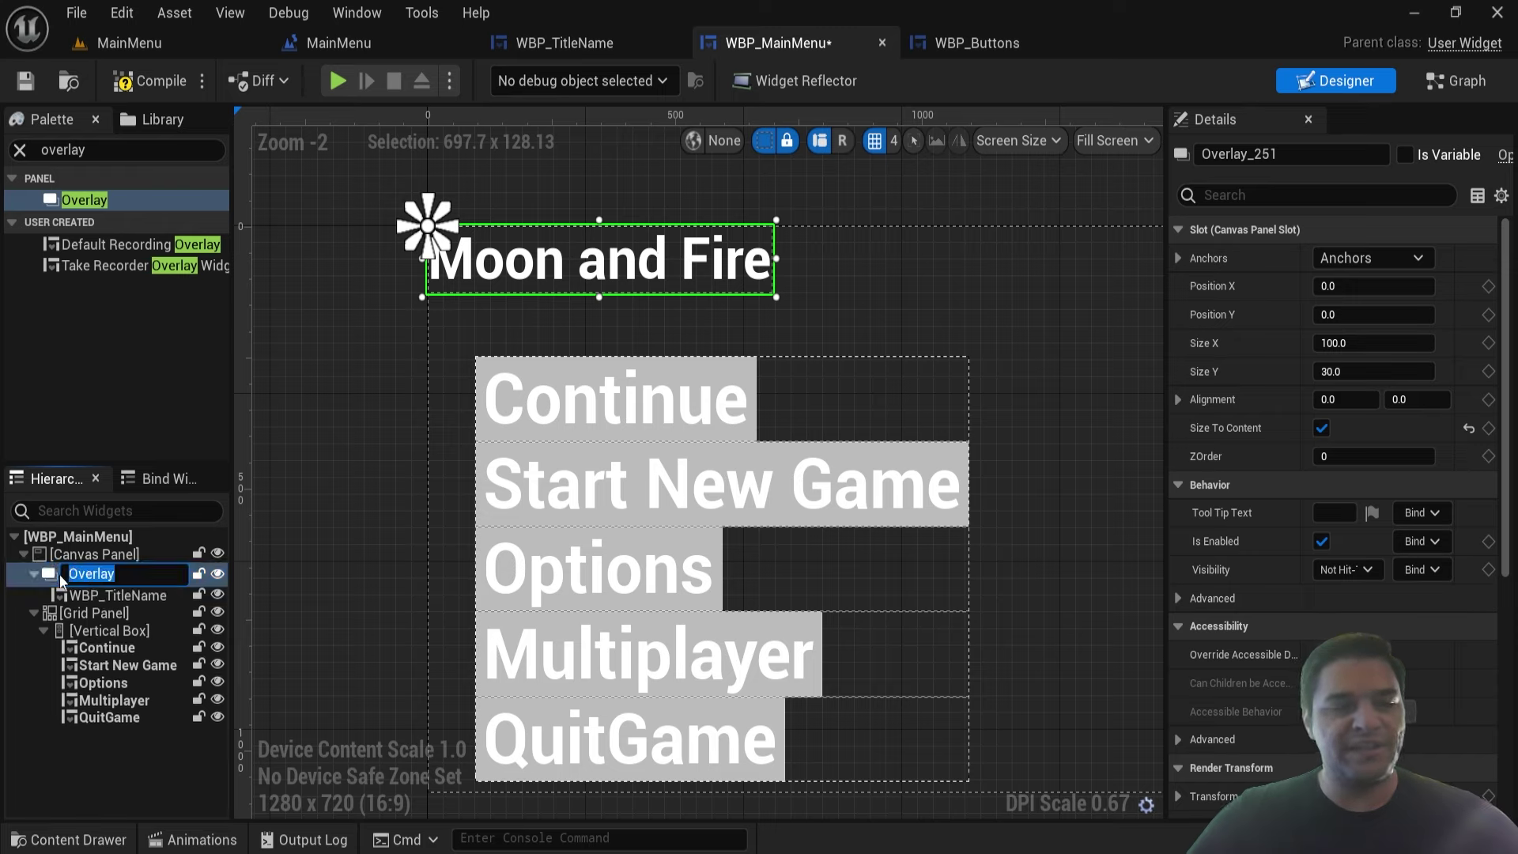
pyautogui.press('Return')
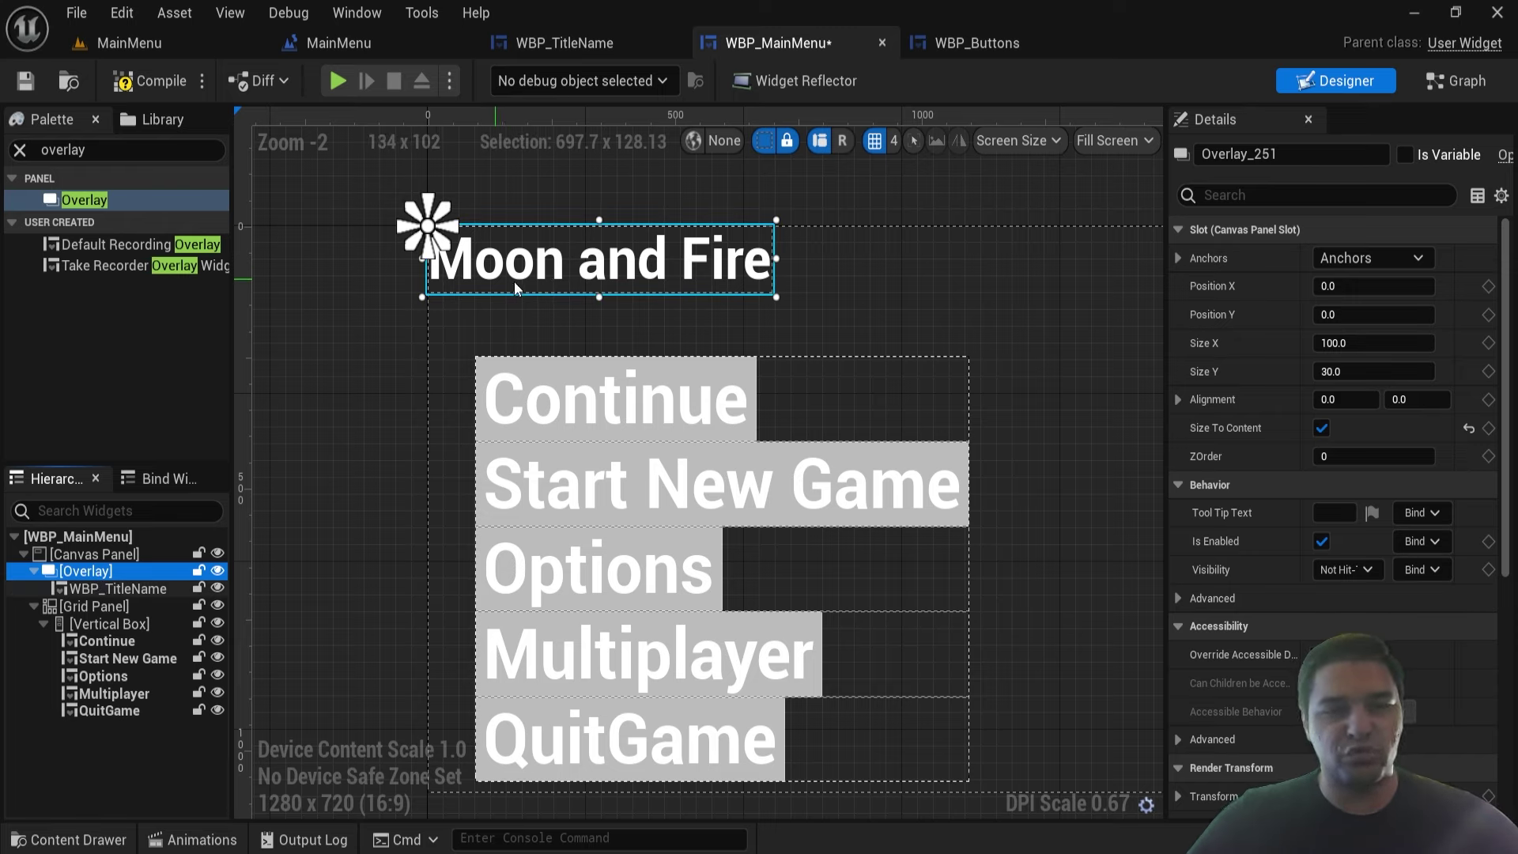
pyautogui.click(109, 589)
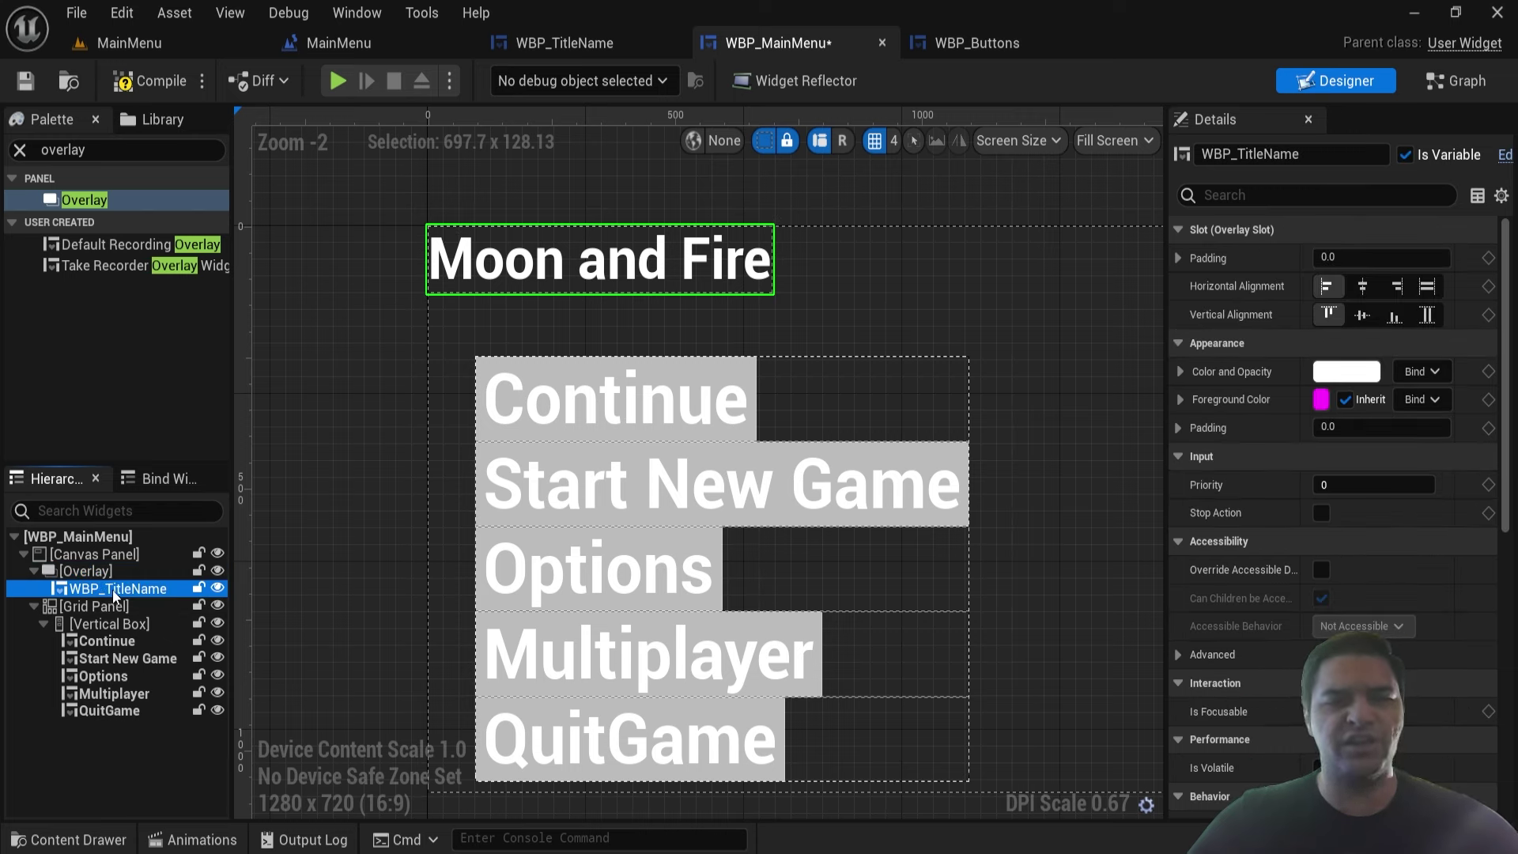
pyautogui.click(92, 573)
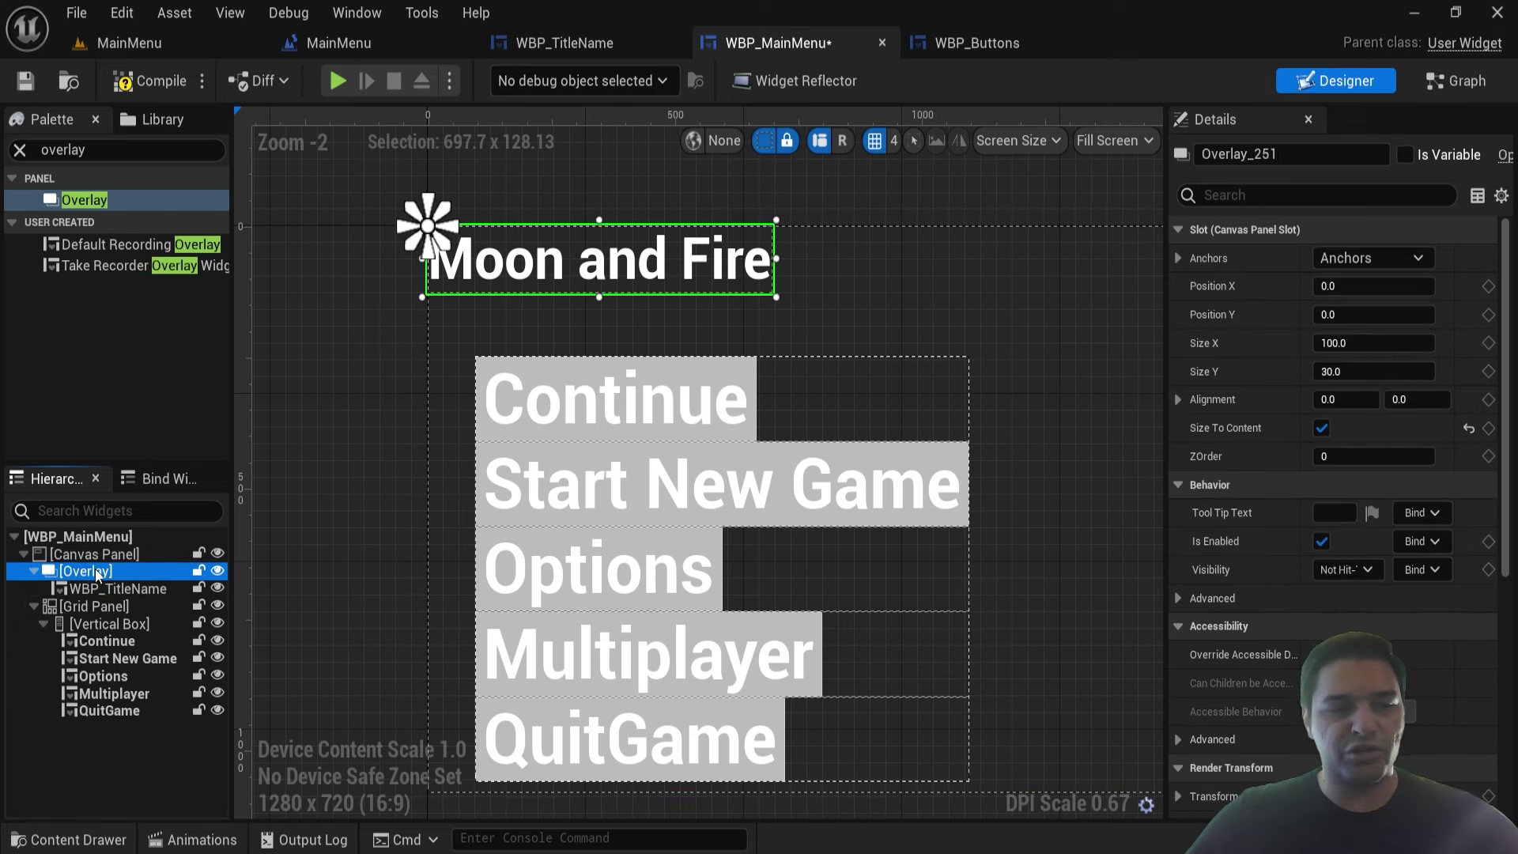
pyautogui.click(215, 573)
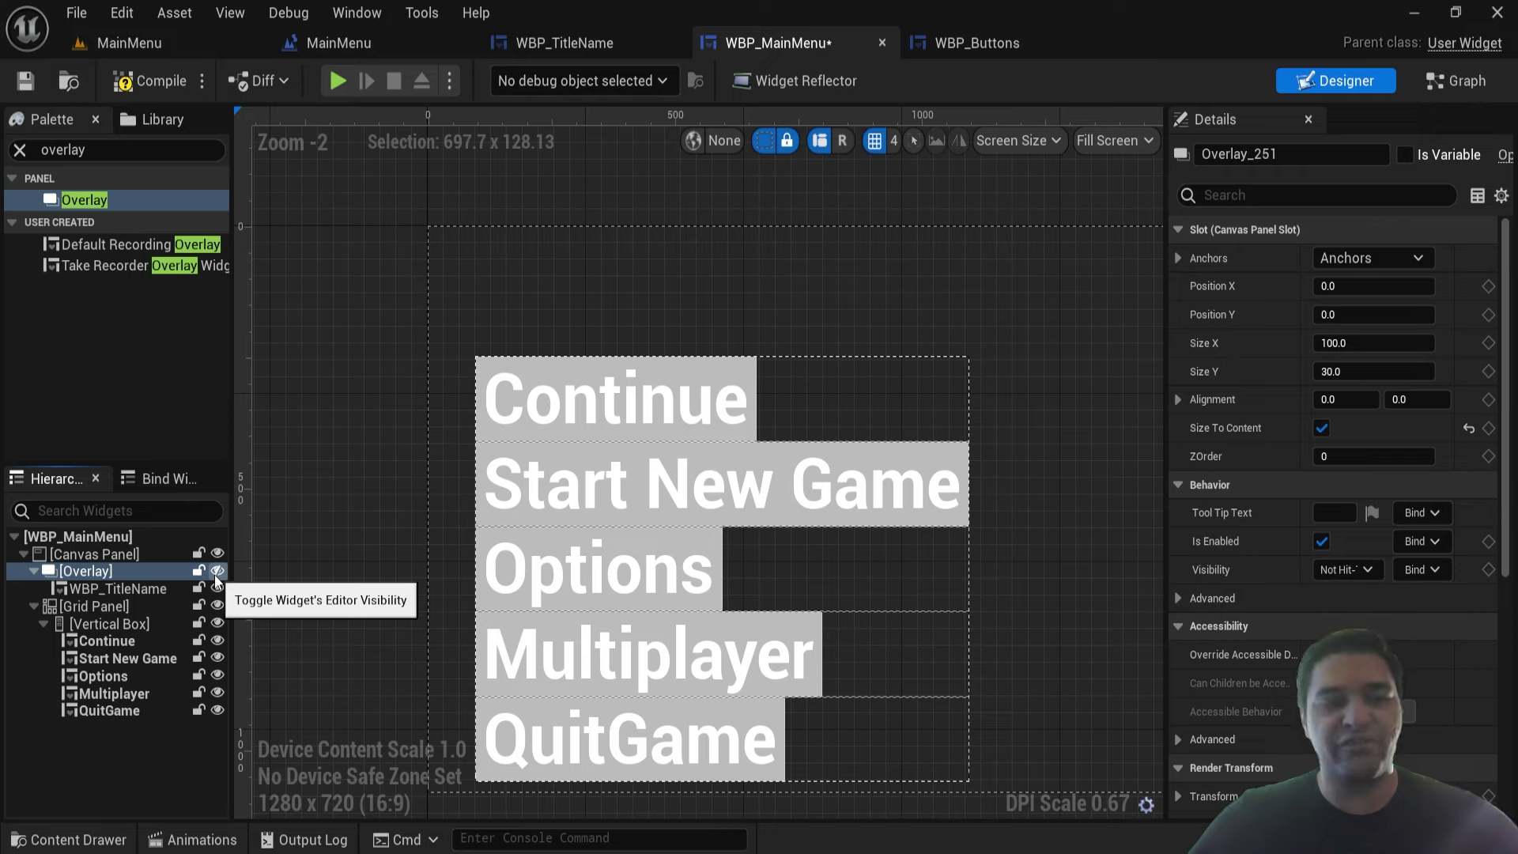
pyautogui.click(215, 572)
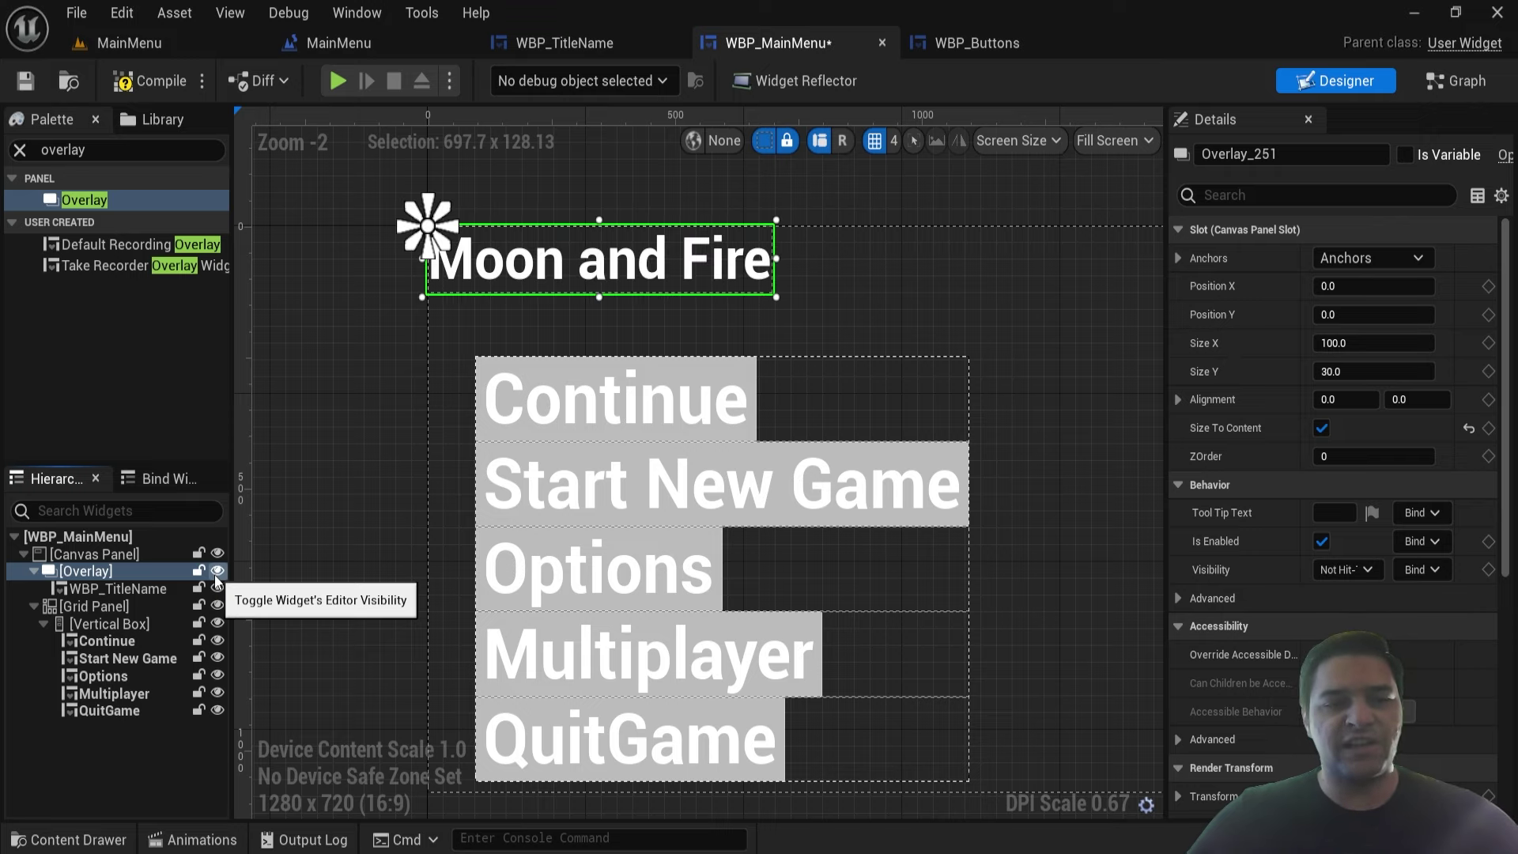
pyautogui.click(158, 572)
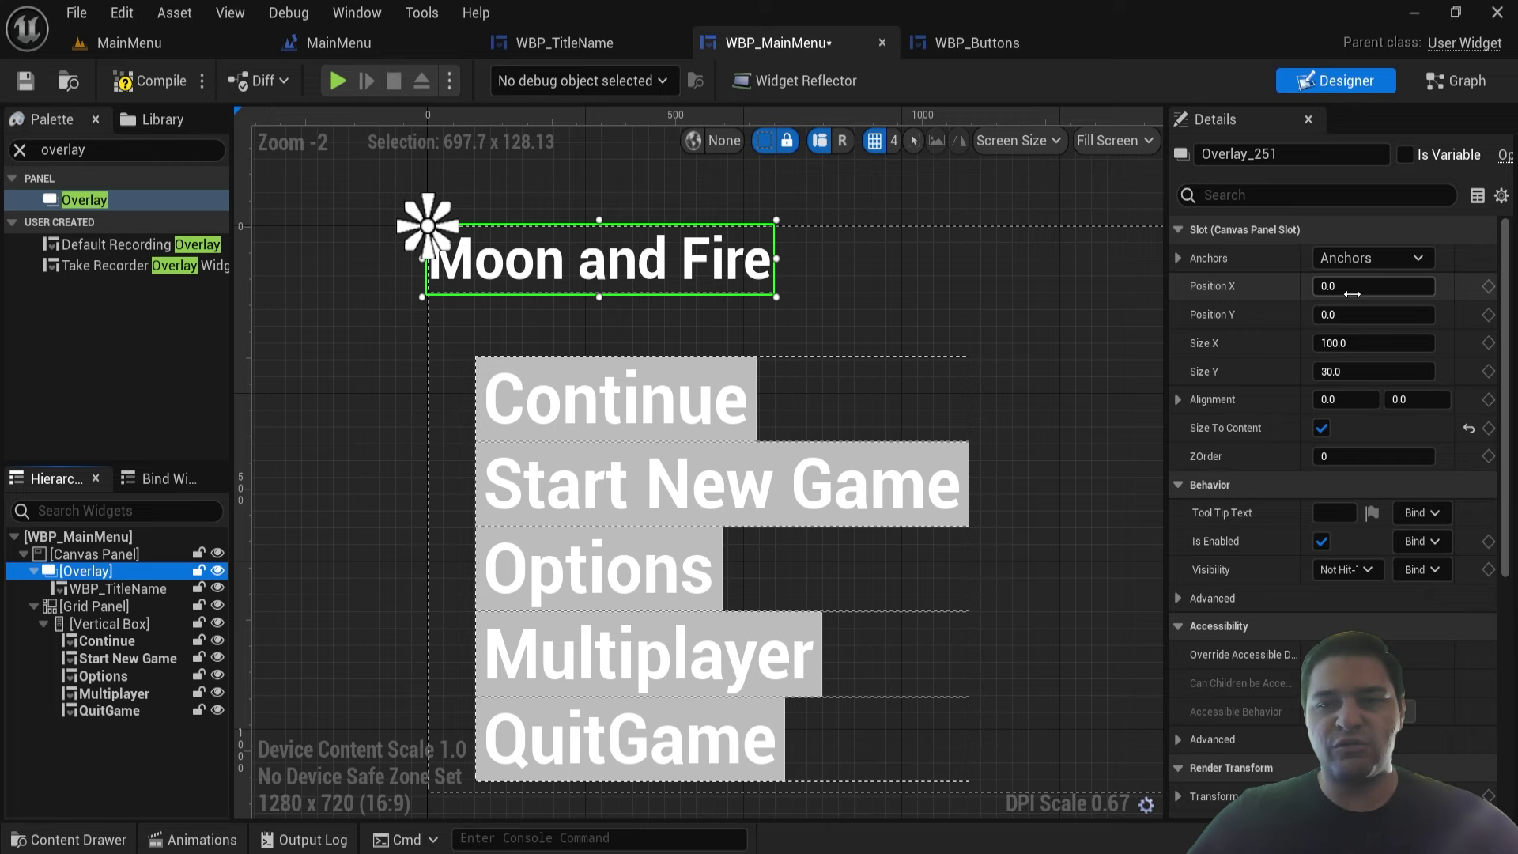
pyautogui.scroll(-3, 1196, 439)
pyautogui.scroll(3, 1249, 449)
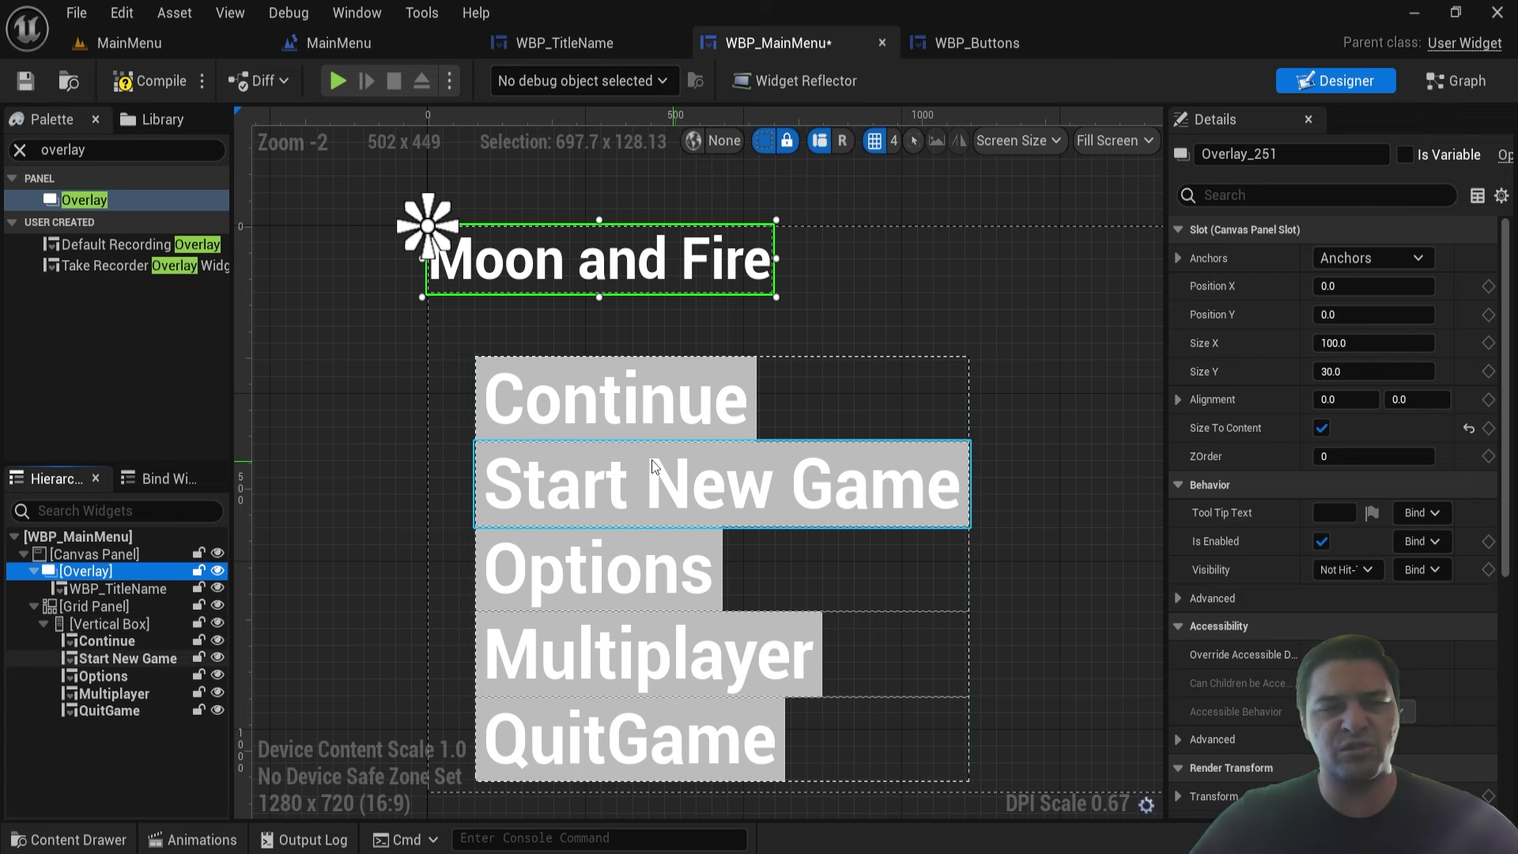
# - Drag the title Overlay to Position X 232, Y 48, just above the menu buttons
pyautogui.click(115, 555)
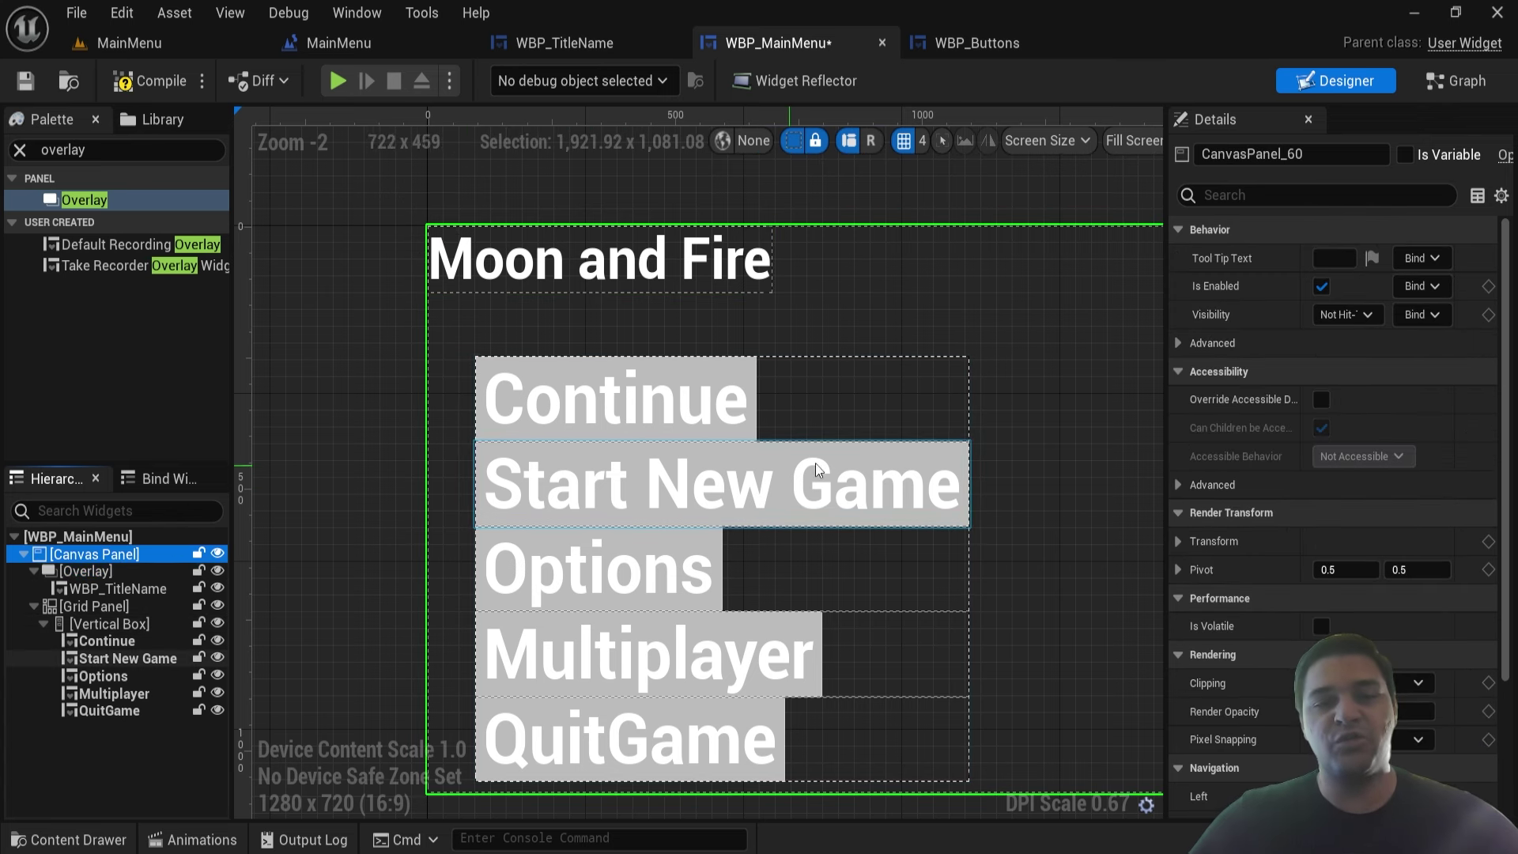
pyautogui.scroll(-2, 814, 464)
pyautogui.scroll(2, 543, 347)
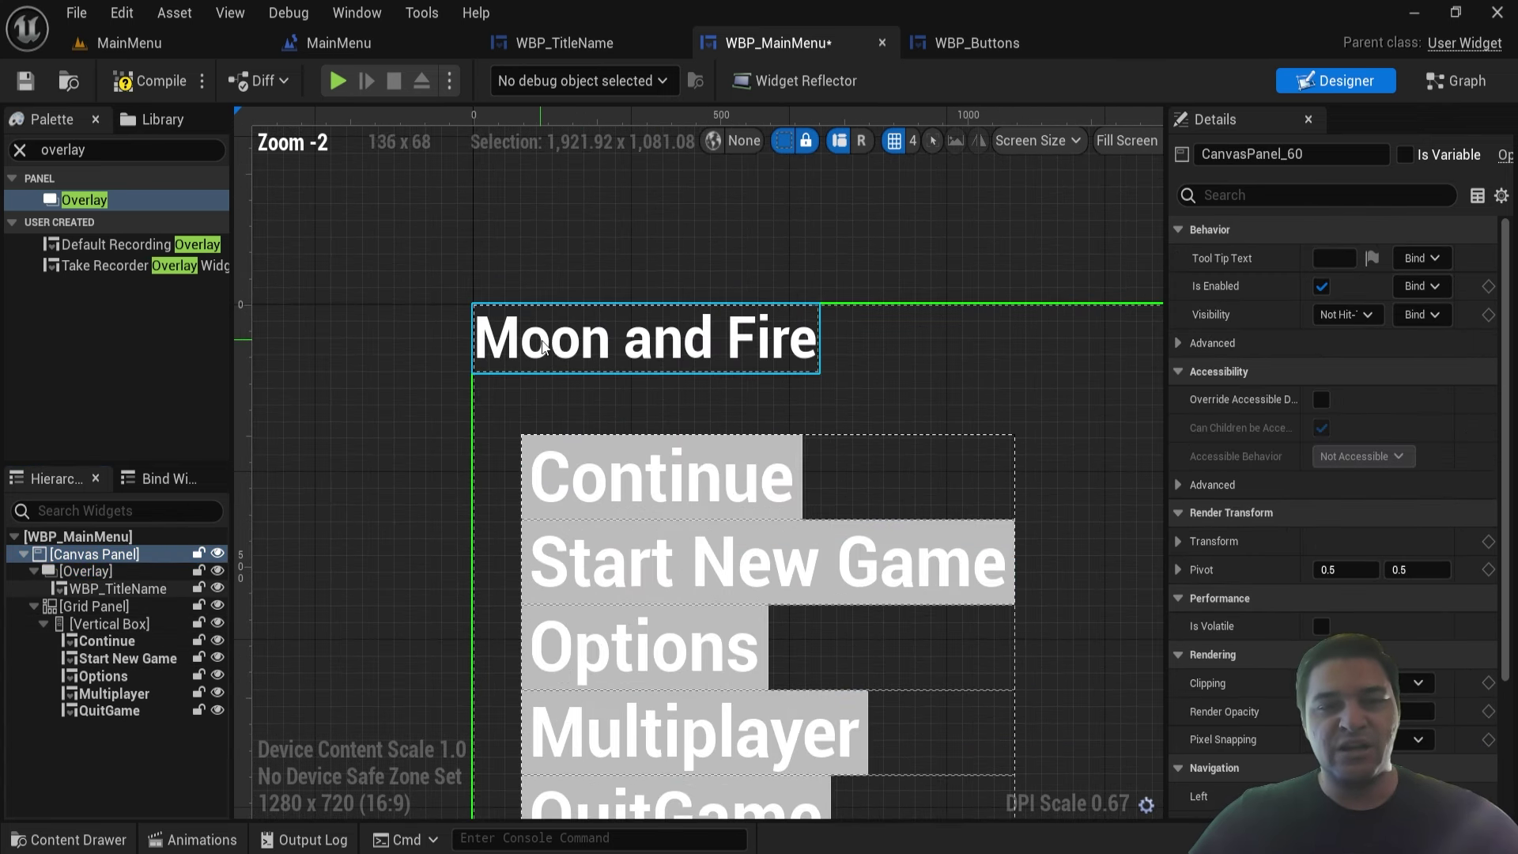
pyautogui.click(116, 573)
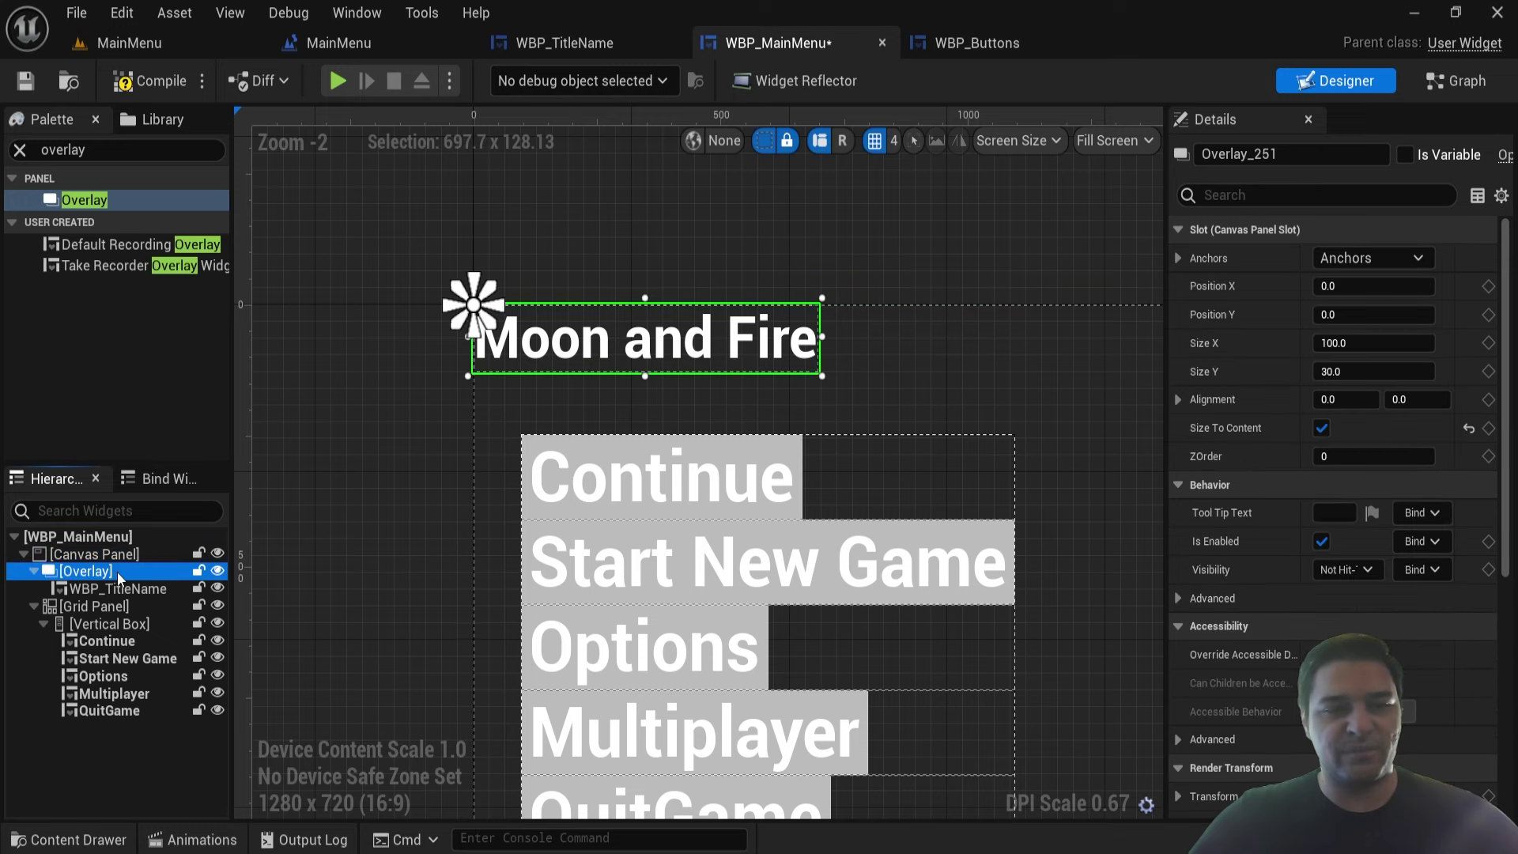
pyautogui.moveTo(640, 348)
pyautogui.mouseDown()
pyautogui.moveTo(767, 386)
pyautogui.moveTo(755, 382)
pyautogui.moveTo(778, 368)
pyautogui.mouseUp()
pyautogui.scroll(-4, 490, 490)
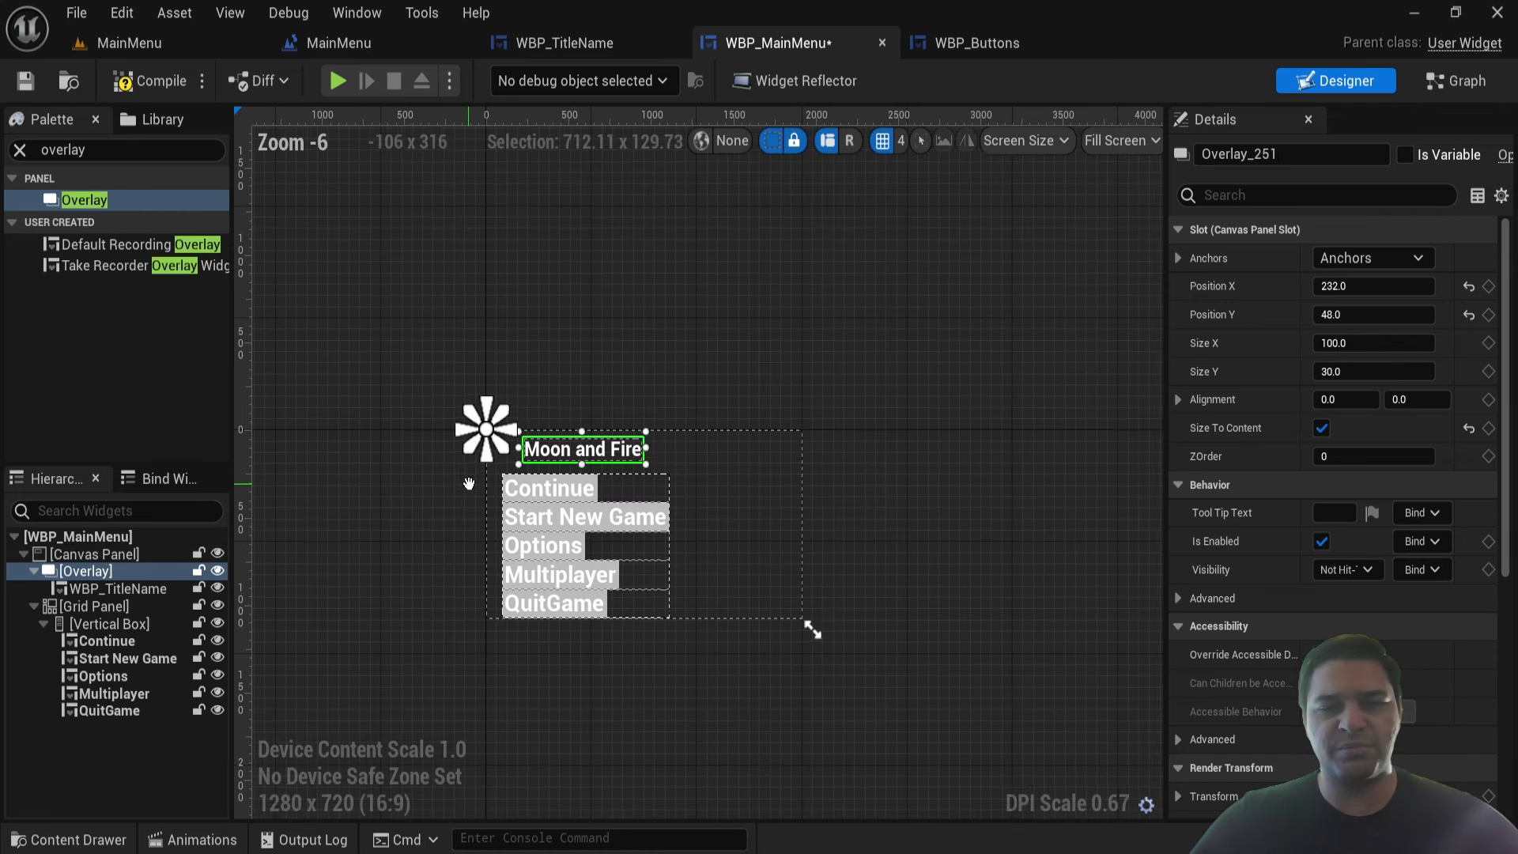
pyautogui.scroll(3, 468, 483)
pyautogui.scroll(-2, 476, 485)
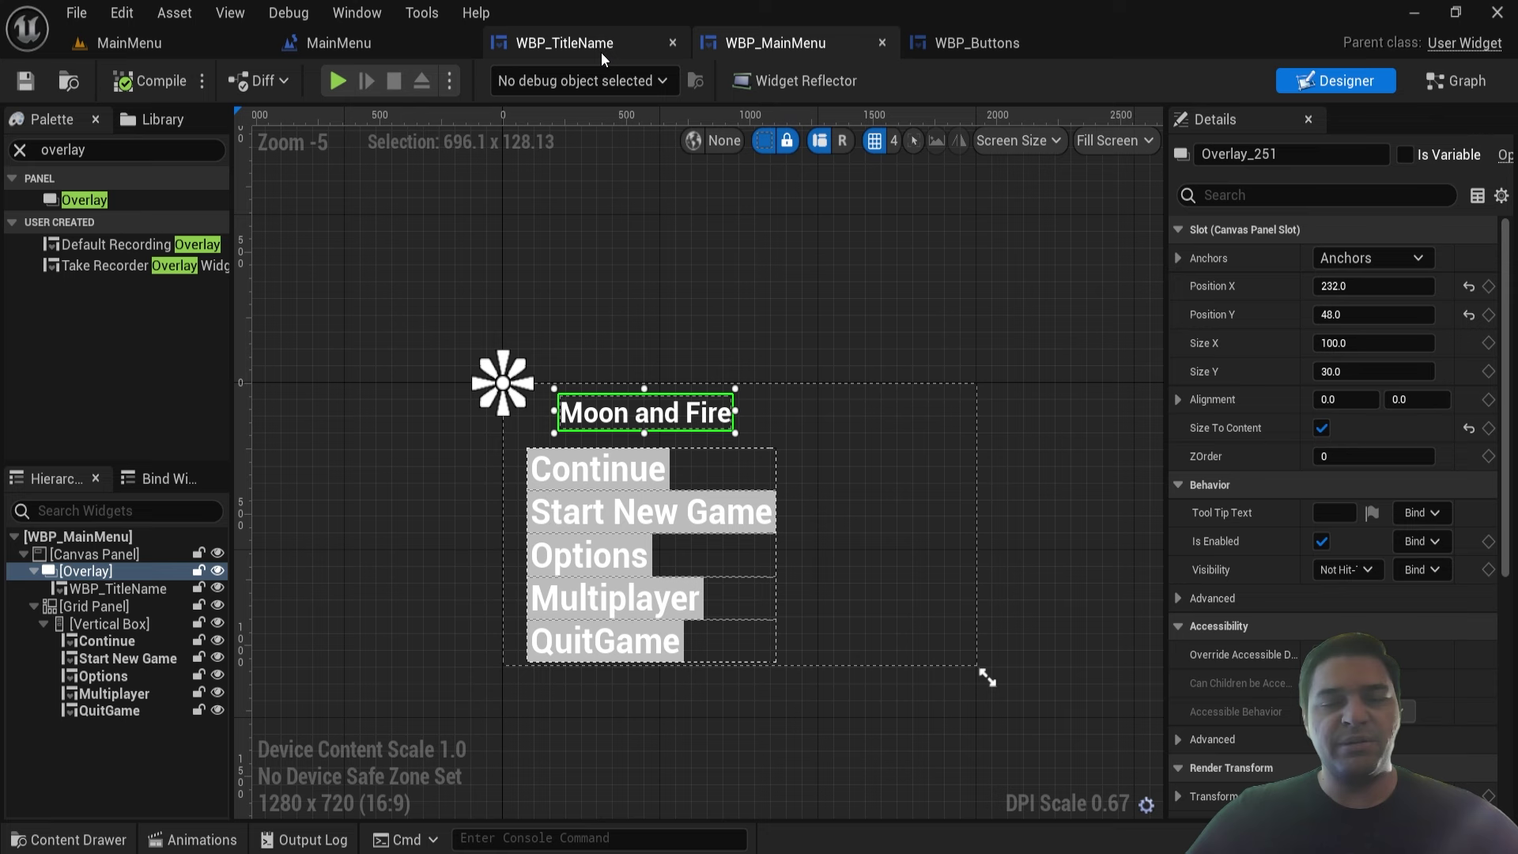
pyautogui.scroll(2, 632, 427)
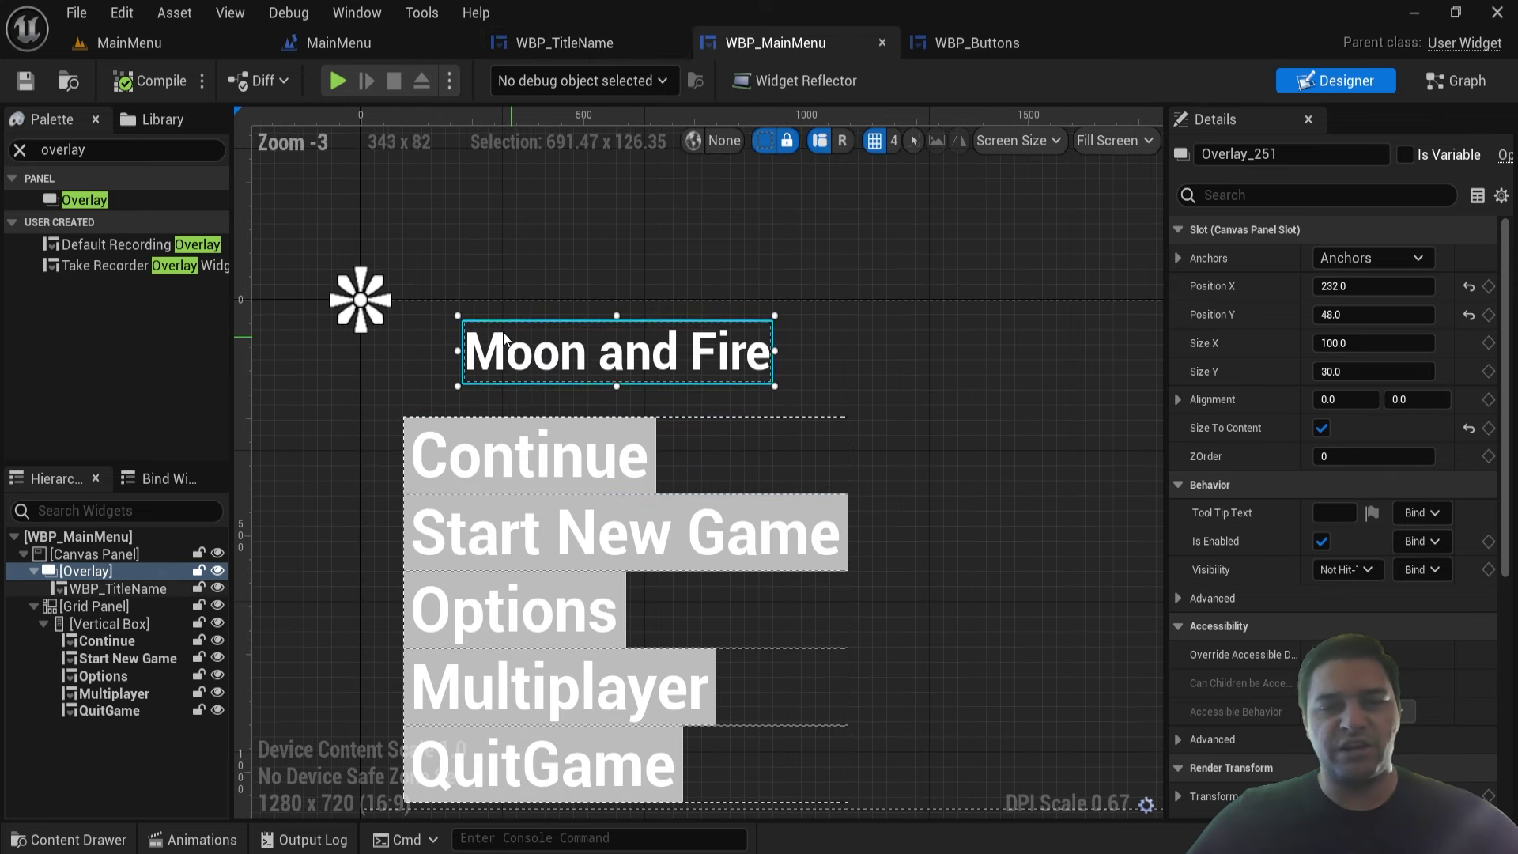
# - Close the WBP_TitleName, WBP_MainMenu and WBP_Buttons widget editors
pyautogui.click(655, 39)
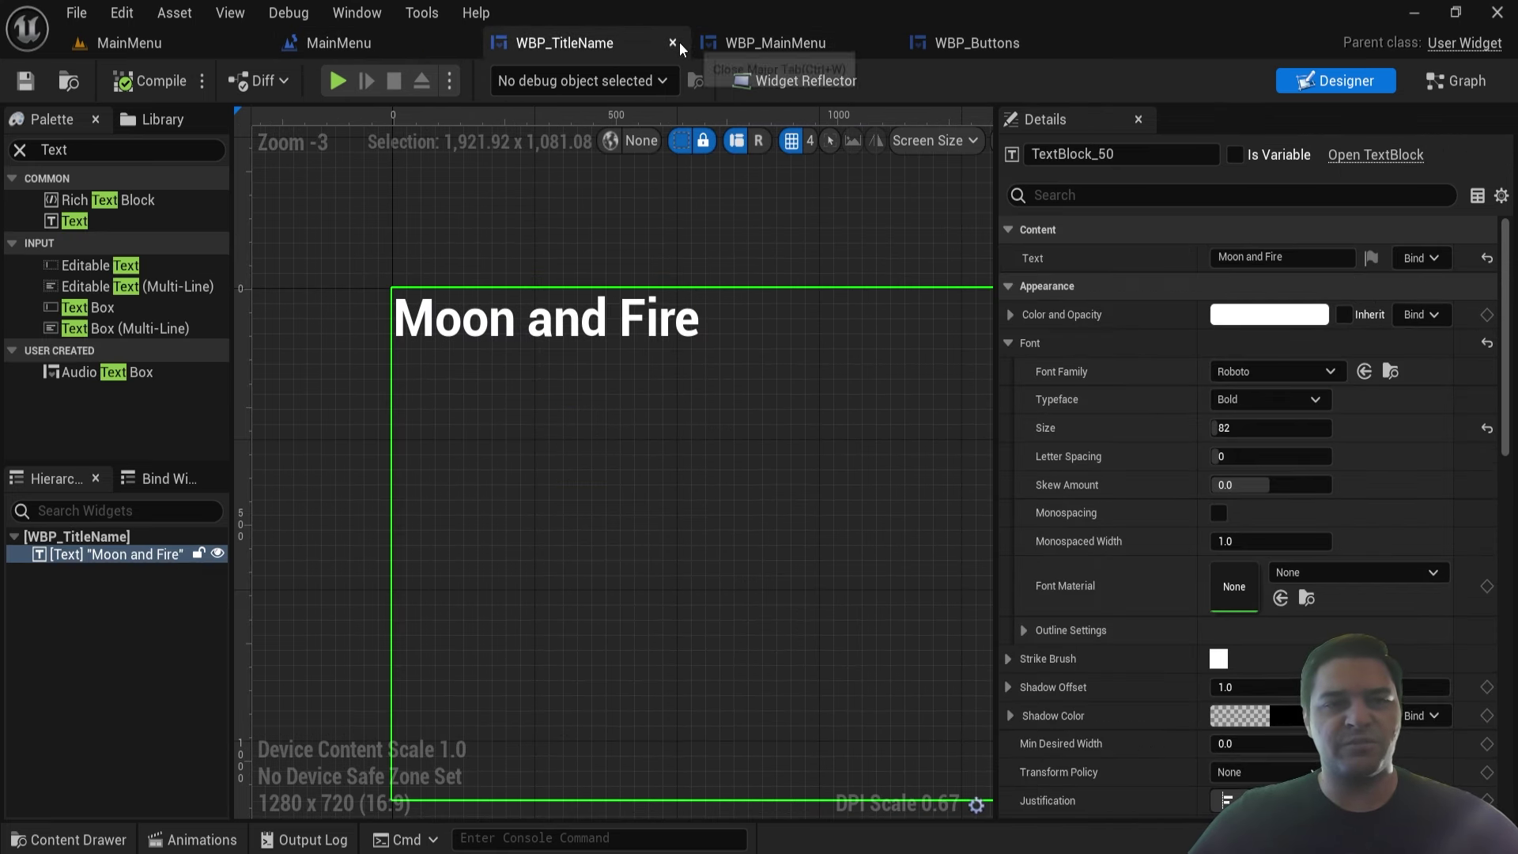
pyautogui.click(678, 42)
pyautogui.click(676, 45)
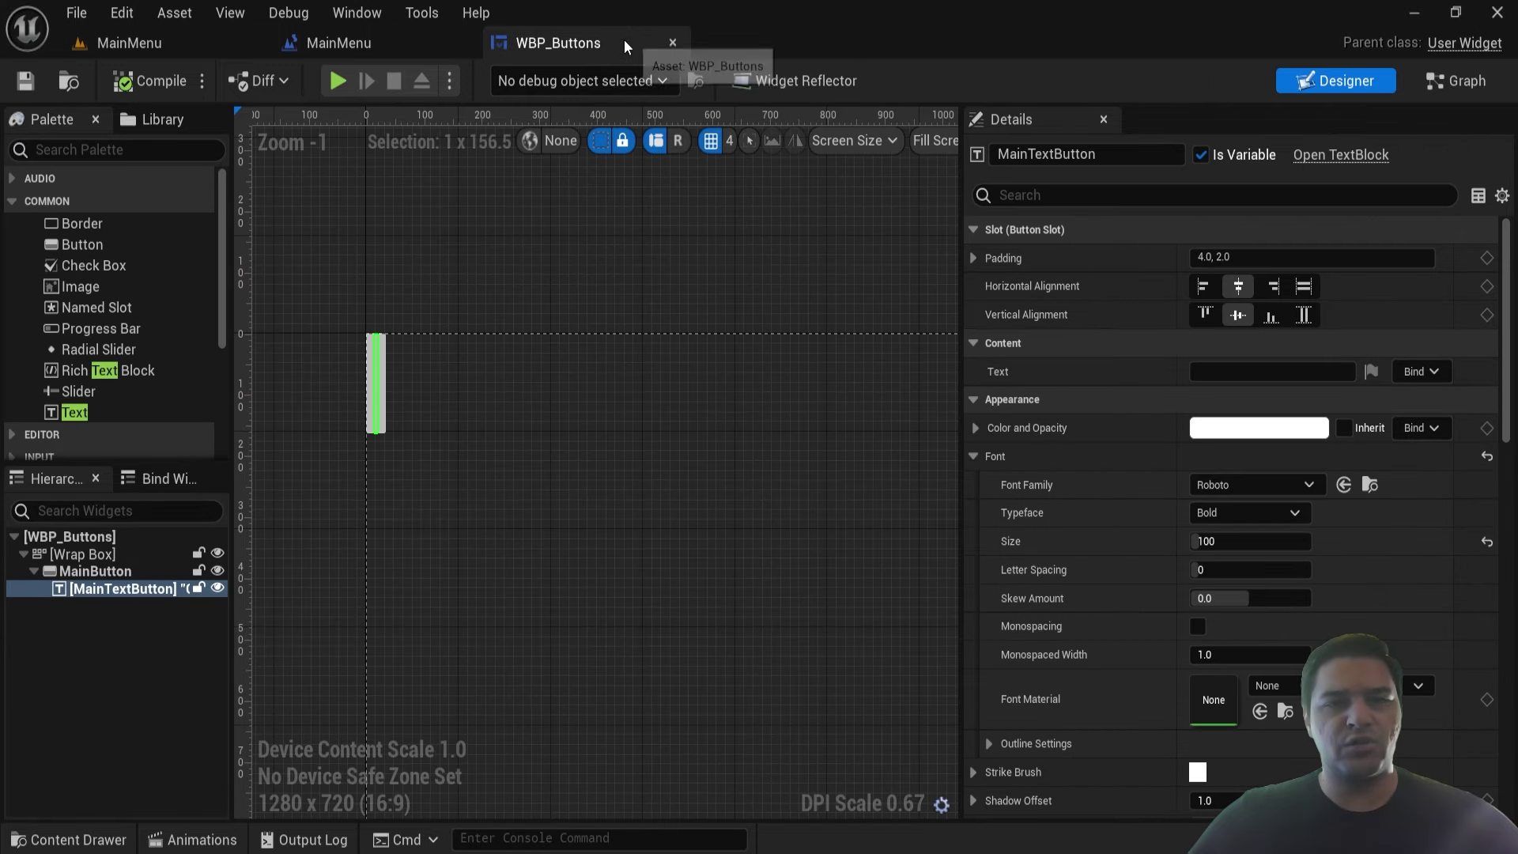
pyautogui.click(673, 44)
pyautogui.scroll(-1, 335, 338)
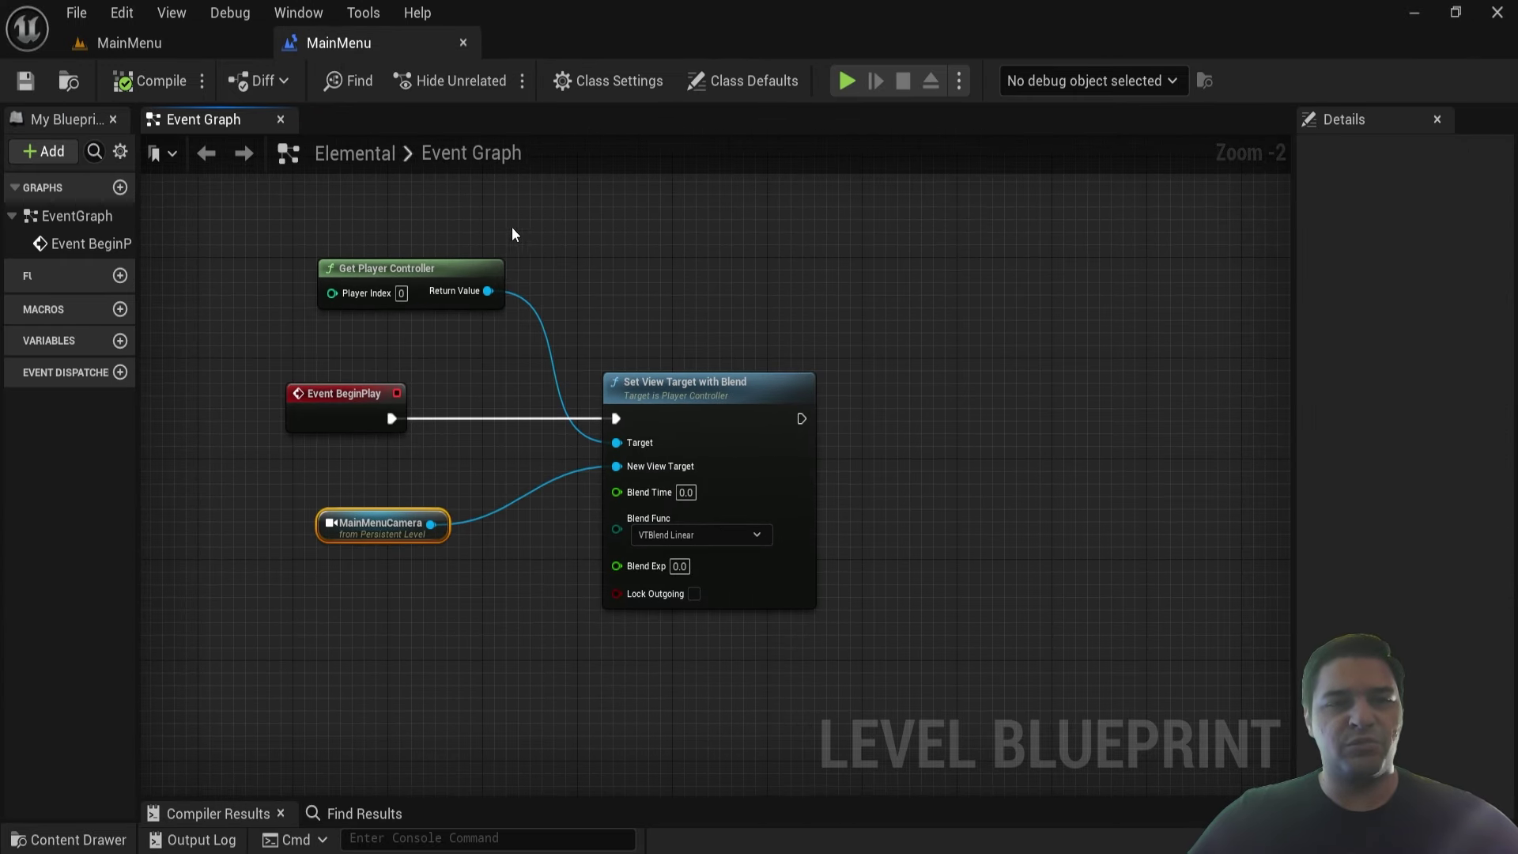
# - Open the MainMenu Level Blueprint's Event Graph from the level editor's Blueprints menu
pyautogui.click(144, 51)
pyautogui.click(365, 81)
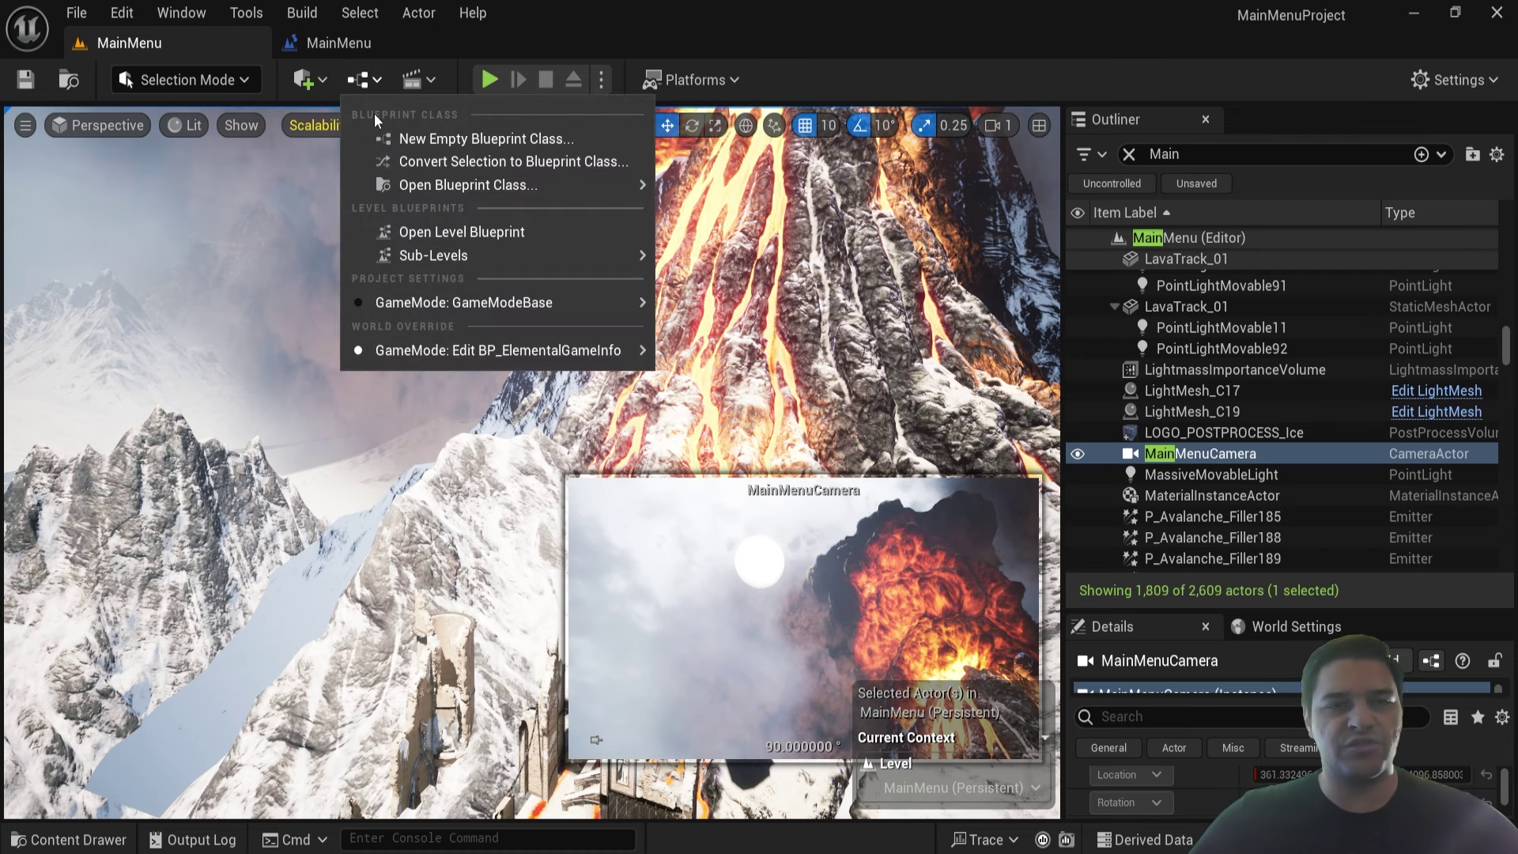
pyautogui.click(435, 231)
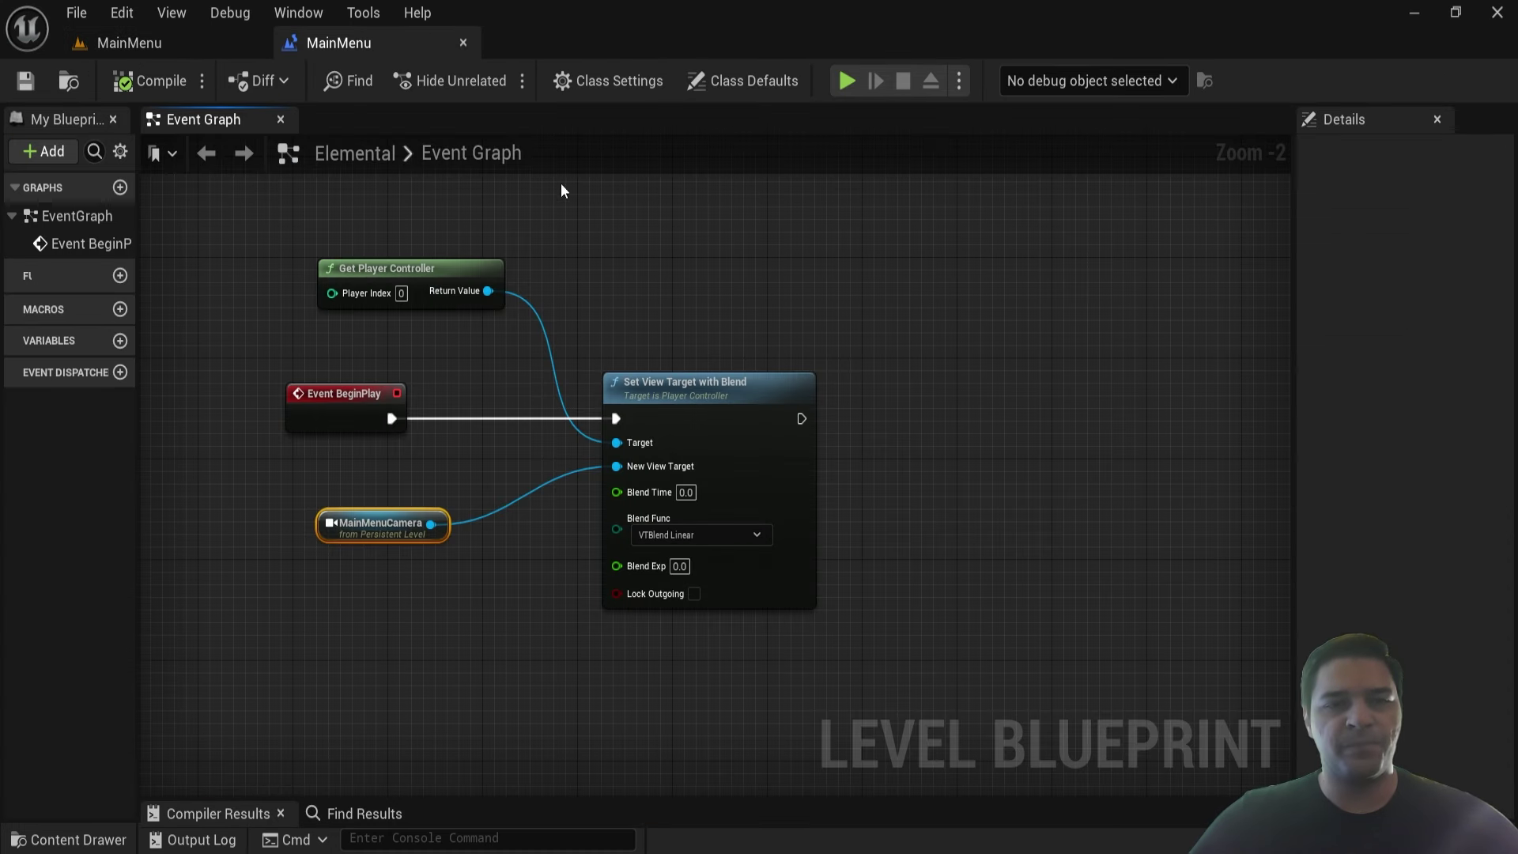
pyautogui.moveTo(812, 343); pyautogui.dragTo(673, 373, button='right')
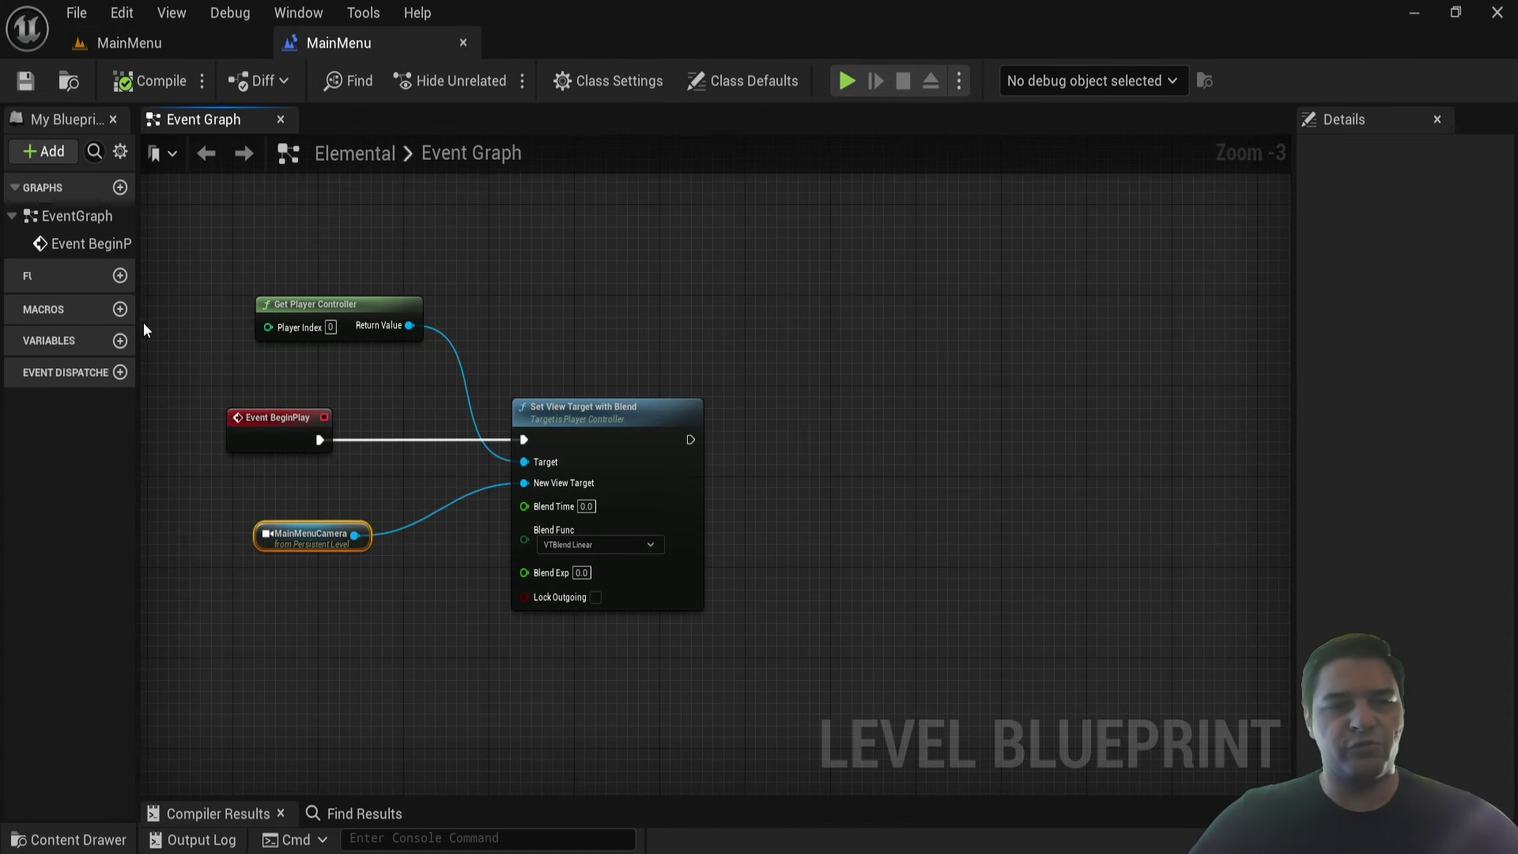
pyautogui.moveTo(140, 327); pyautogui.dragTo(469, 339)
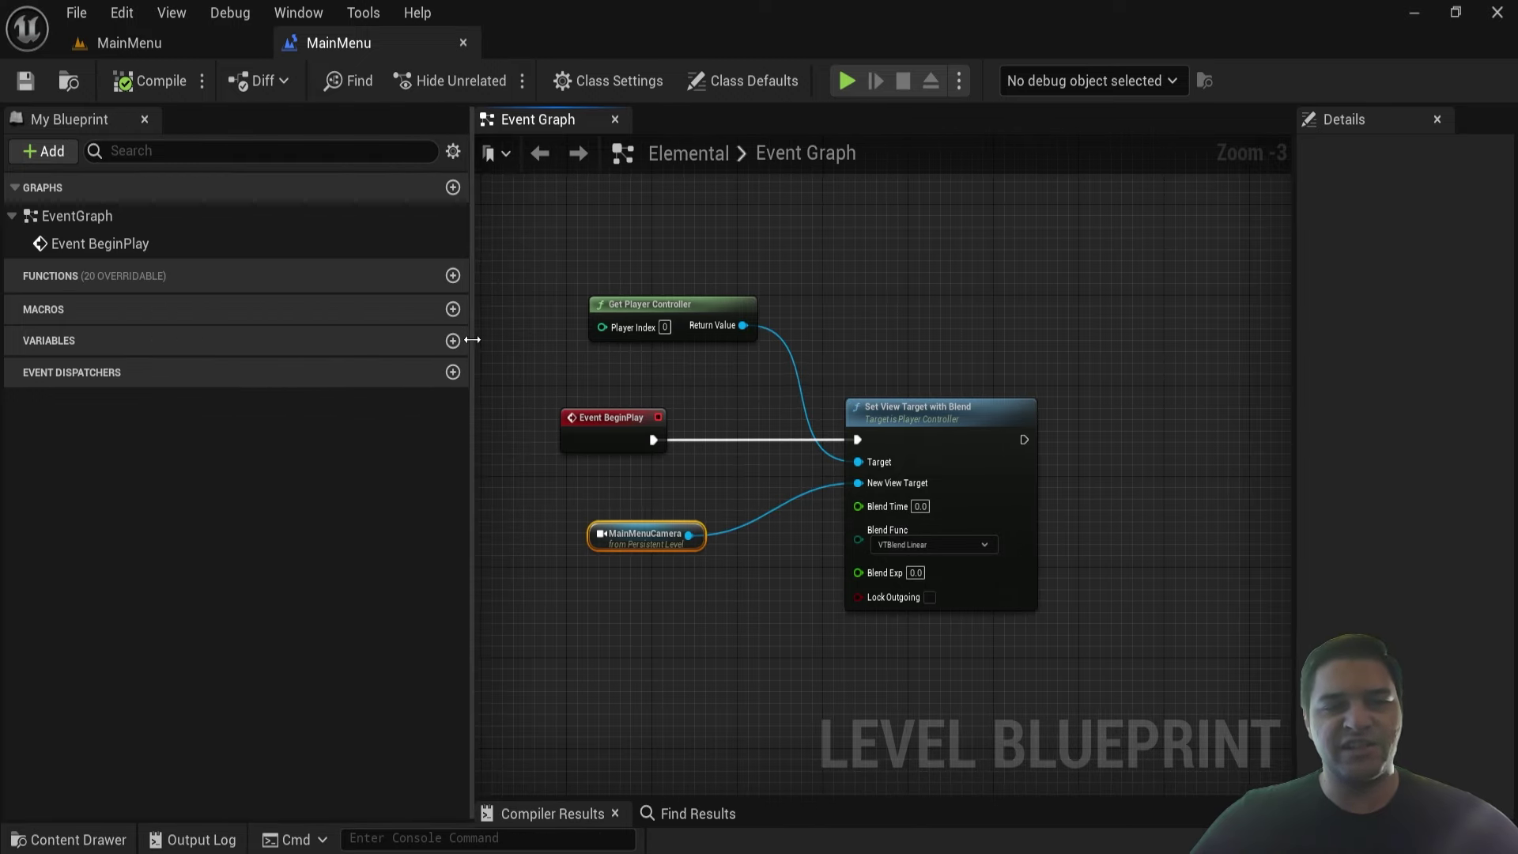
# - Name the new level blueprint function InitializeWidget
pyautogui.click(453, 277)
pyautogui.write('InitializeWid')
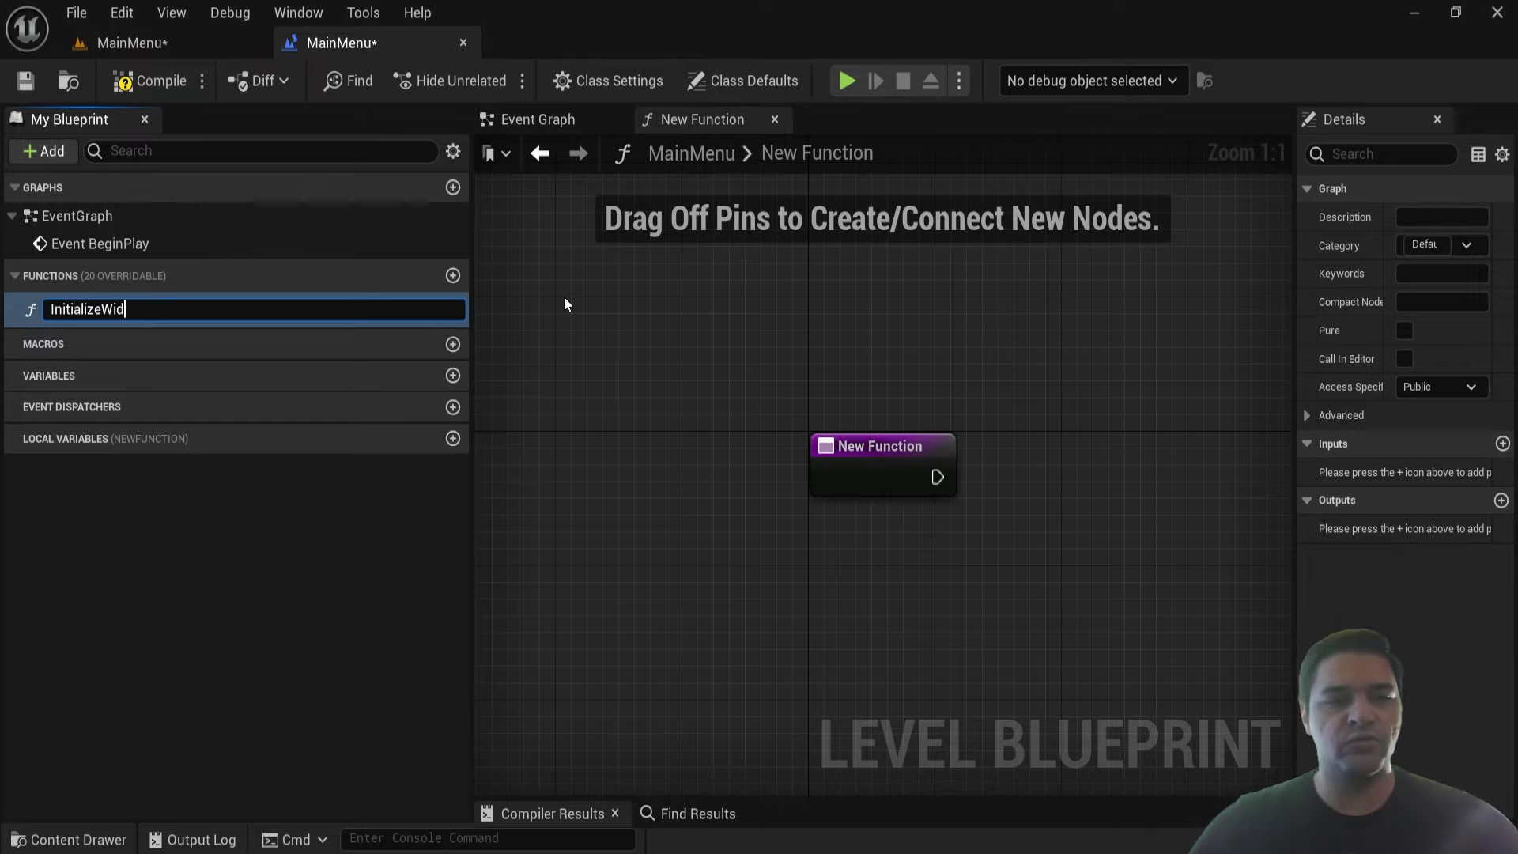
pyautogui.write('get')
pyautogui.press('Return')
pyautogui.moveTo(869, 395); pyautogui.dragTo(719, 394, button='right')
# - Add a Create Widget node after the function entry with its Class set to WBP_MainMenu
pyautogui.moveTo(949, 468); pyautogui.dragTo(931, 468)
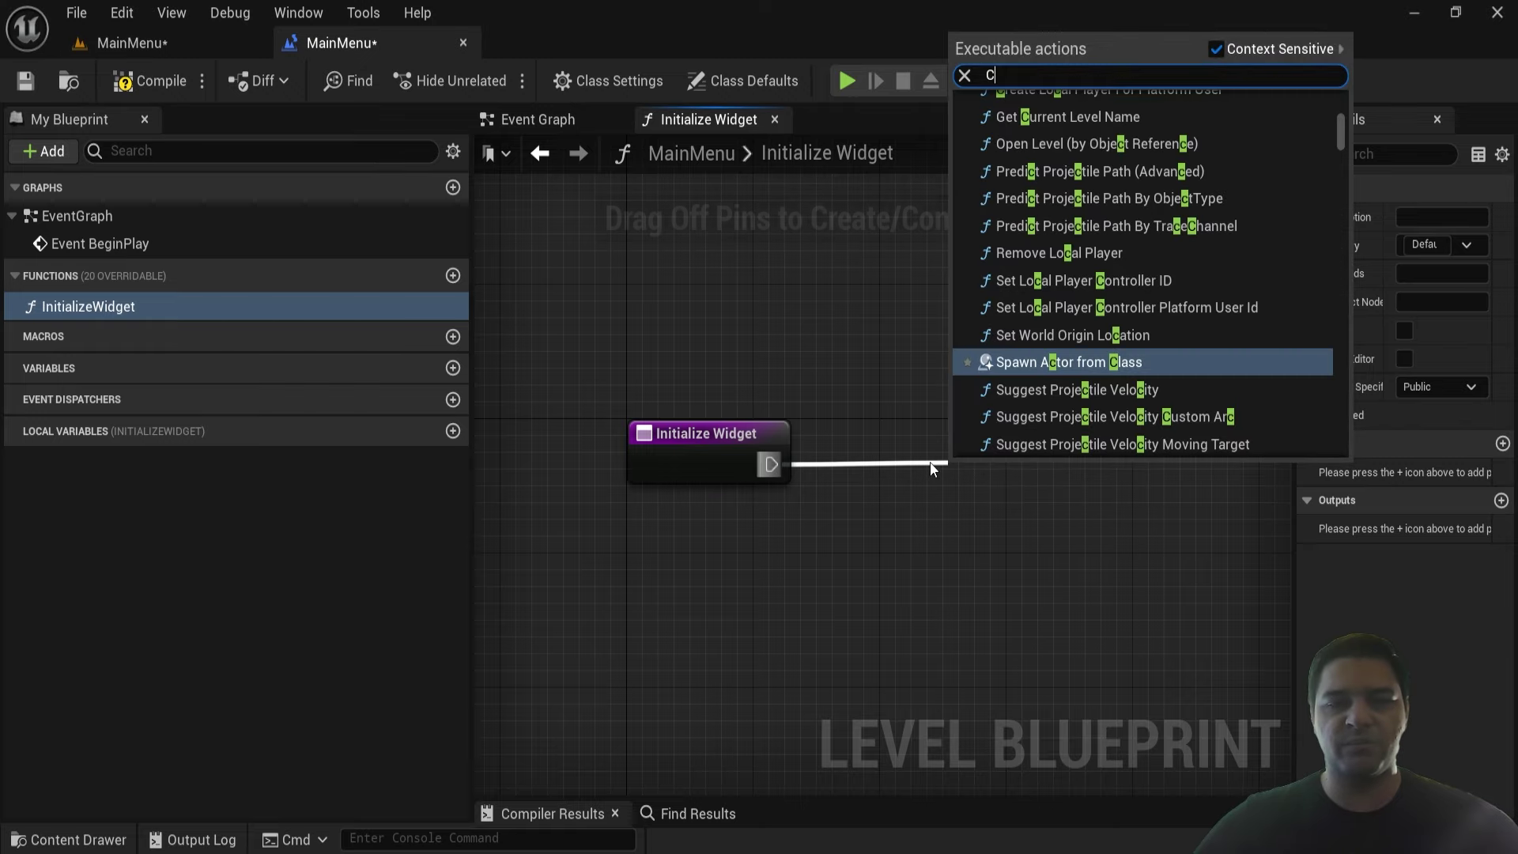
pyautogui.write('Create widget')
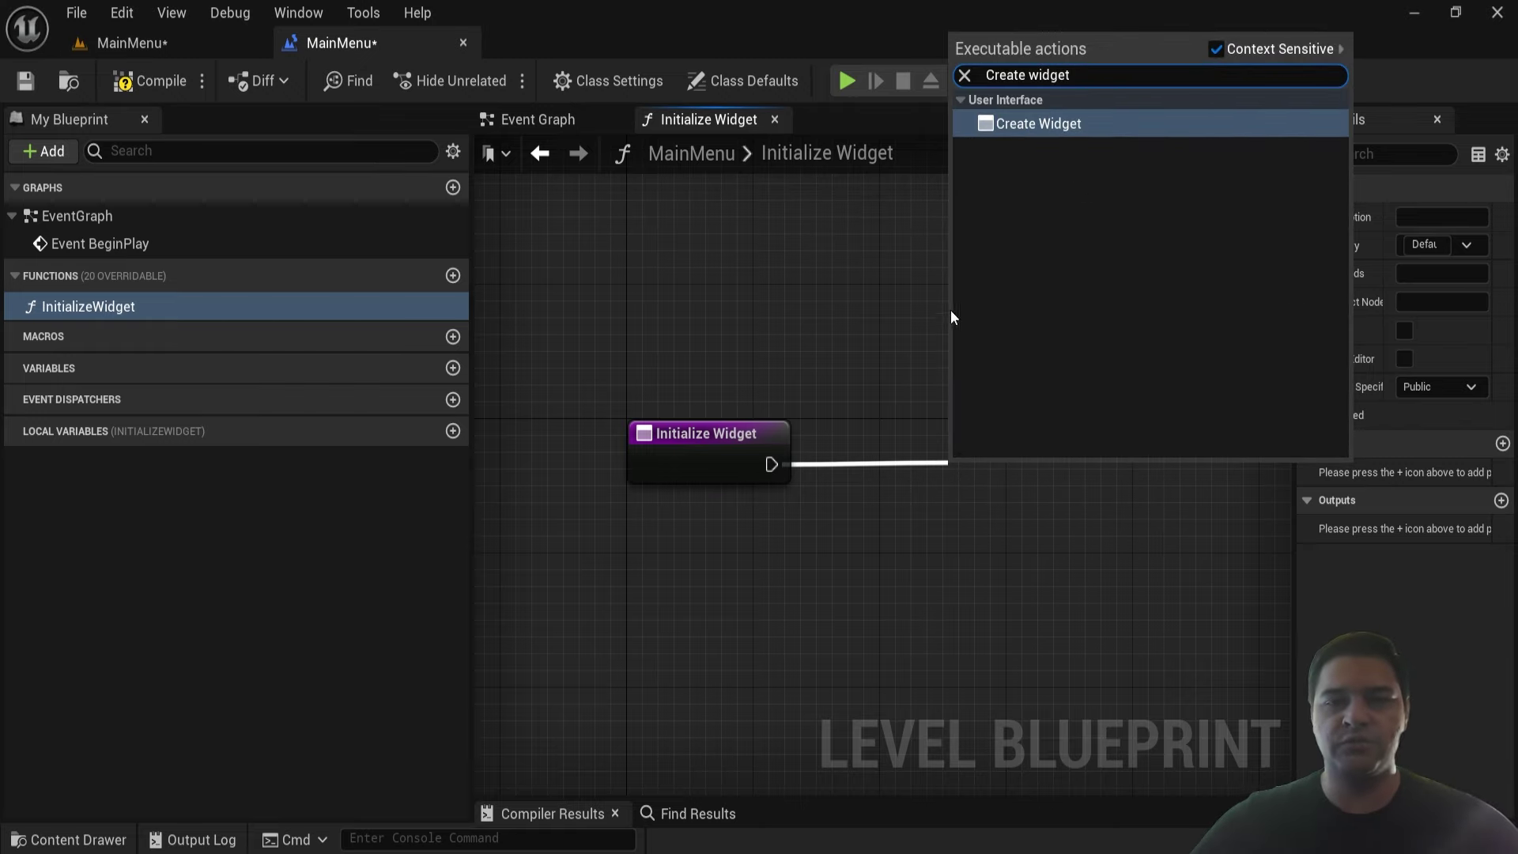
pyautogui.click(1059, 126)
pyautogui.scroll(-1, 952, 467)
pyautogui.scroll(-4, 979, 464)
pyautogui.scroll(5, 969, 430)
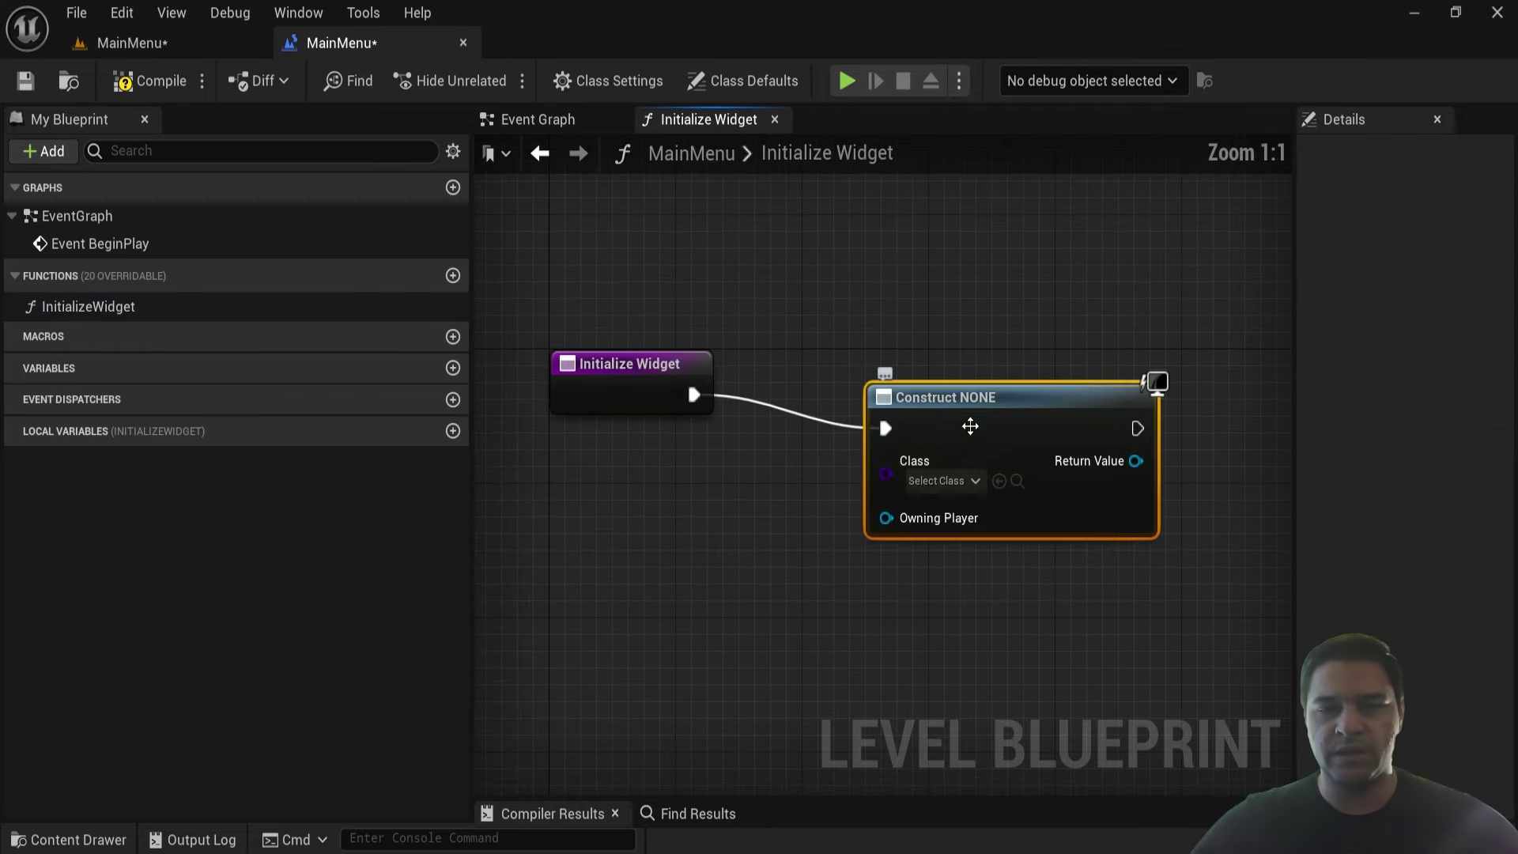
pyautogui.moveTo(964, 401); pyautogui.dragTo(854, 357, button='right')
pyautogui.click(818, 403)
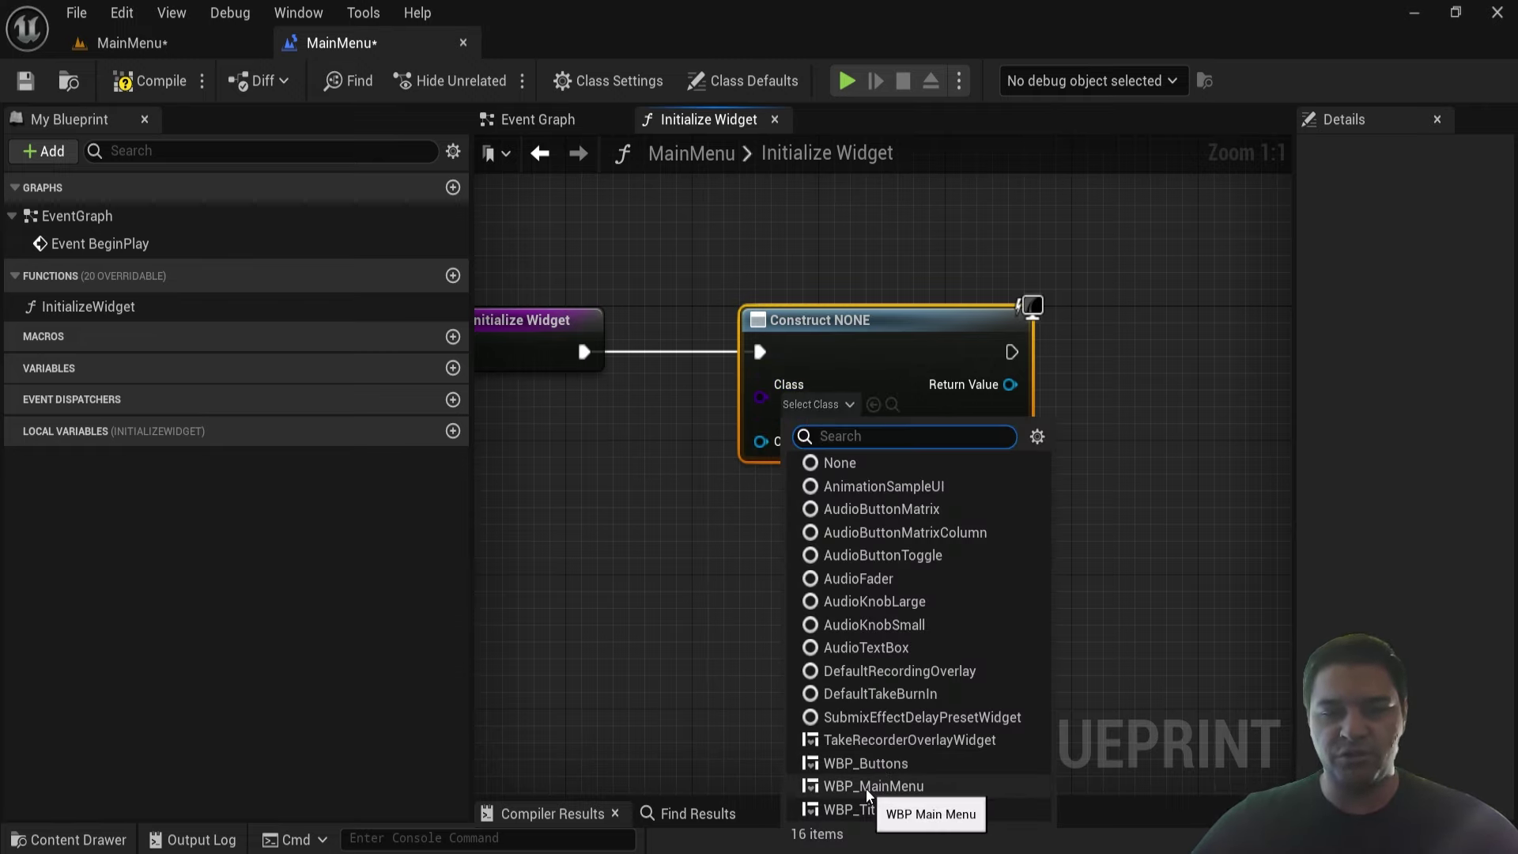
pyautogui.click(867, 785)
pyautogui.moveTo(786, 508); pyautogui.dragTo(613, 541, button='right')
pyautogui.scroll(-2, 722, 480)
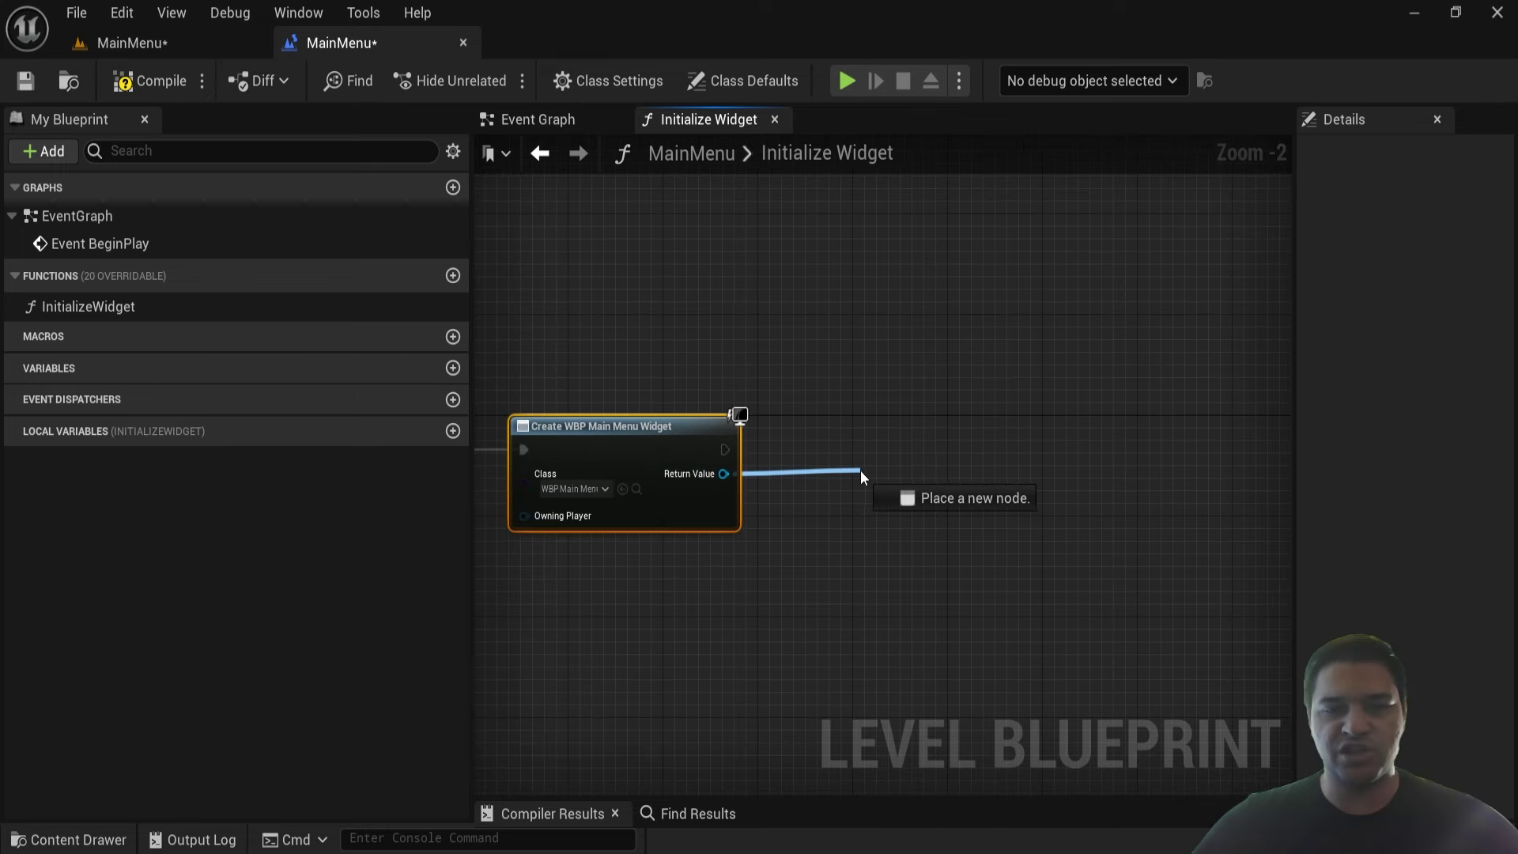
pyautogui.moveTo(860, 471); pyautogui.dragTo(866, 476)
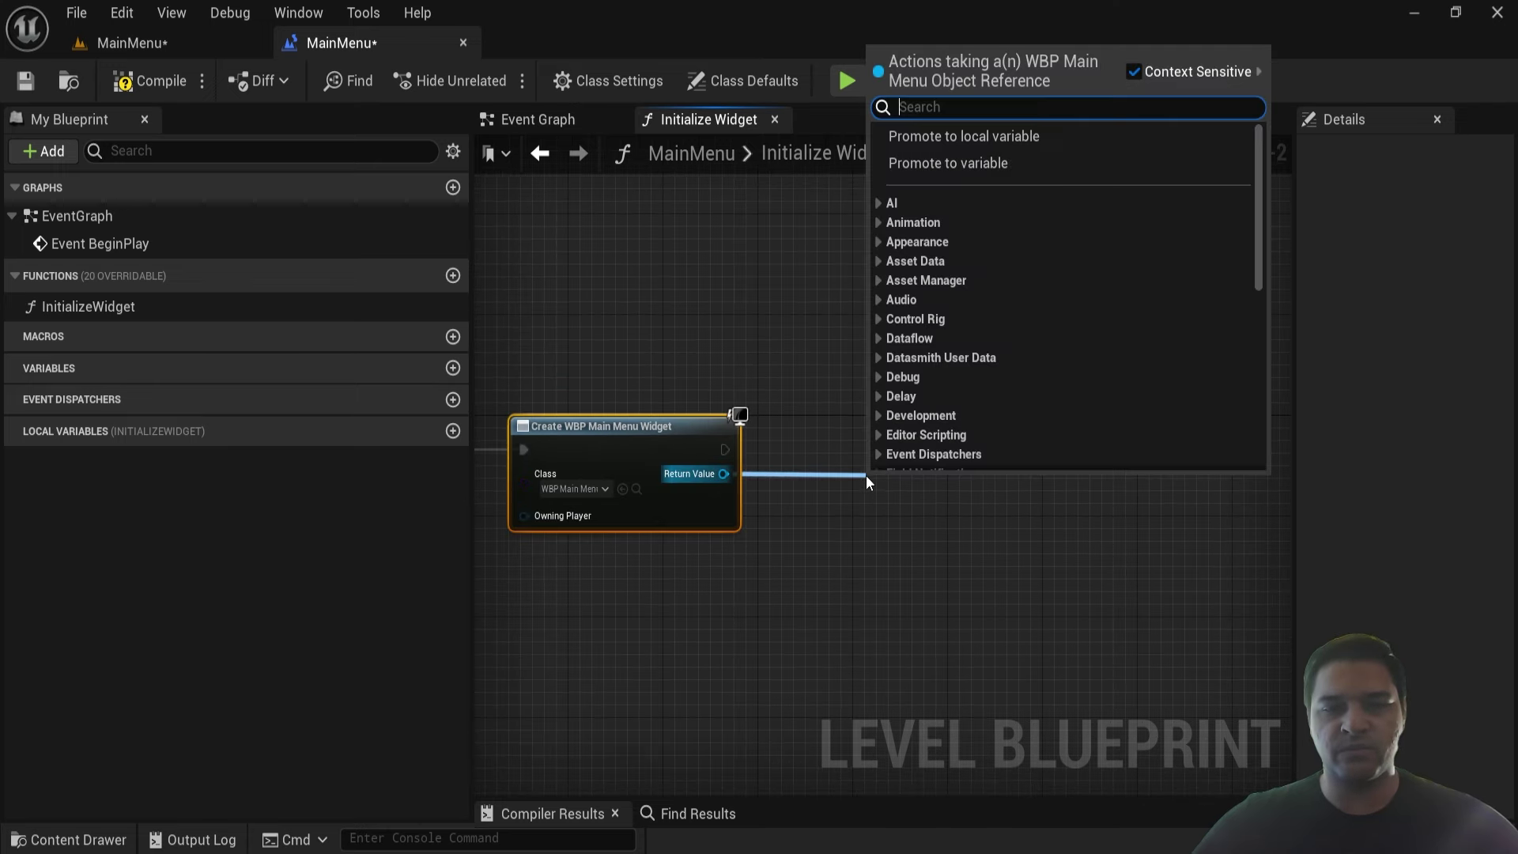
# - Promote the created widget's Return Value to a variable named WBP_MainMenu
pyautogui.click(945, 162)
pyautogui.scroll(2, 908, 433)
pyautogui.click(237, 396)
pyautogui.press('F2')
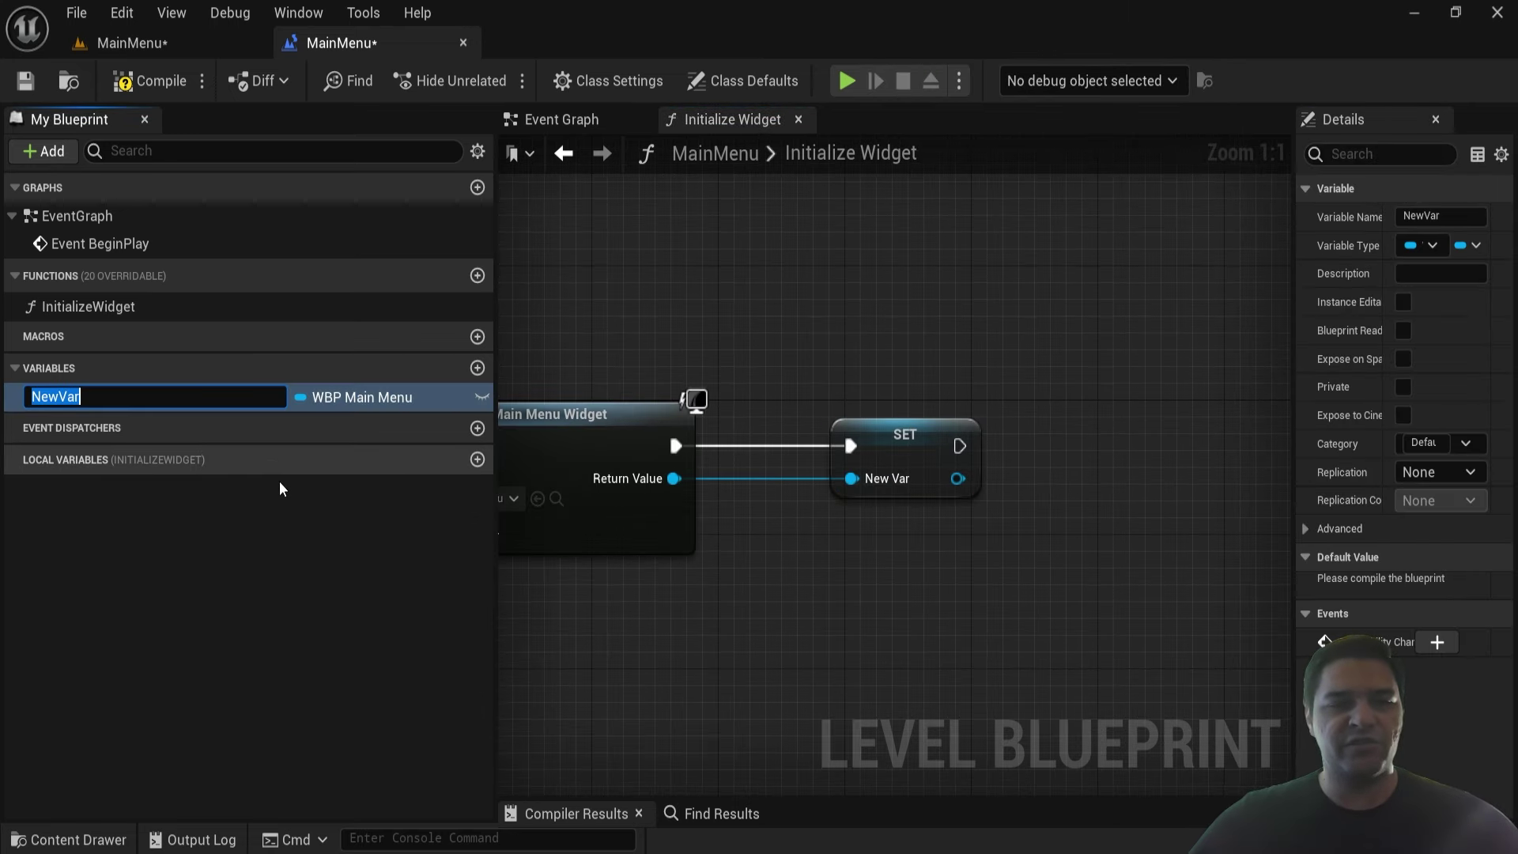
pyautogui.write('WBP_')
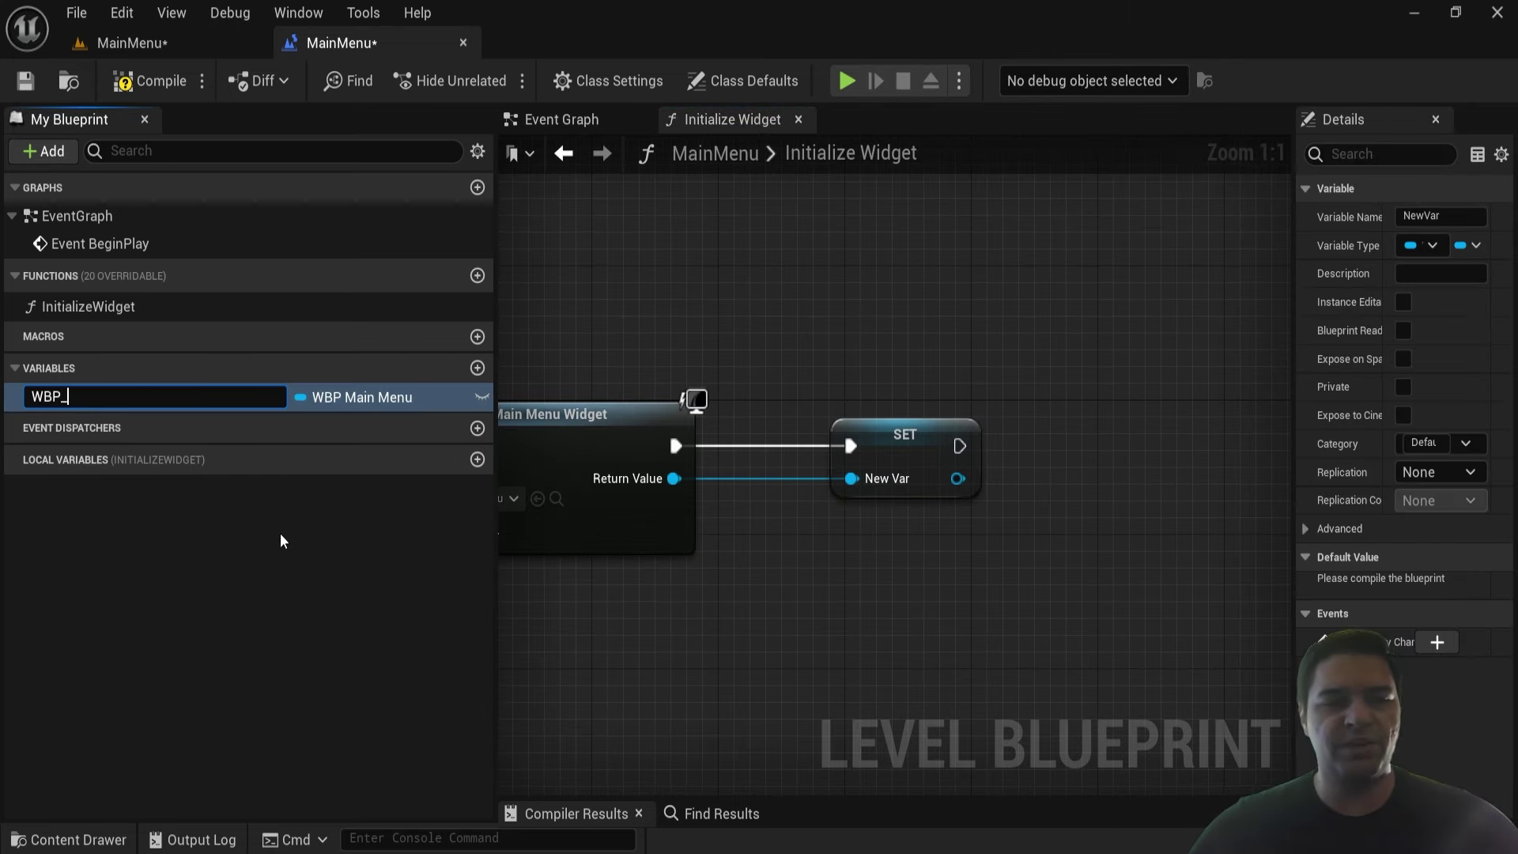
pyautogui.write('Ma')
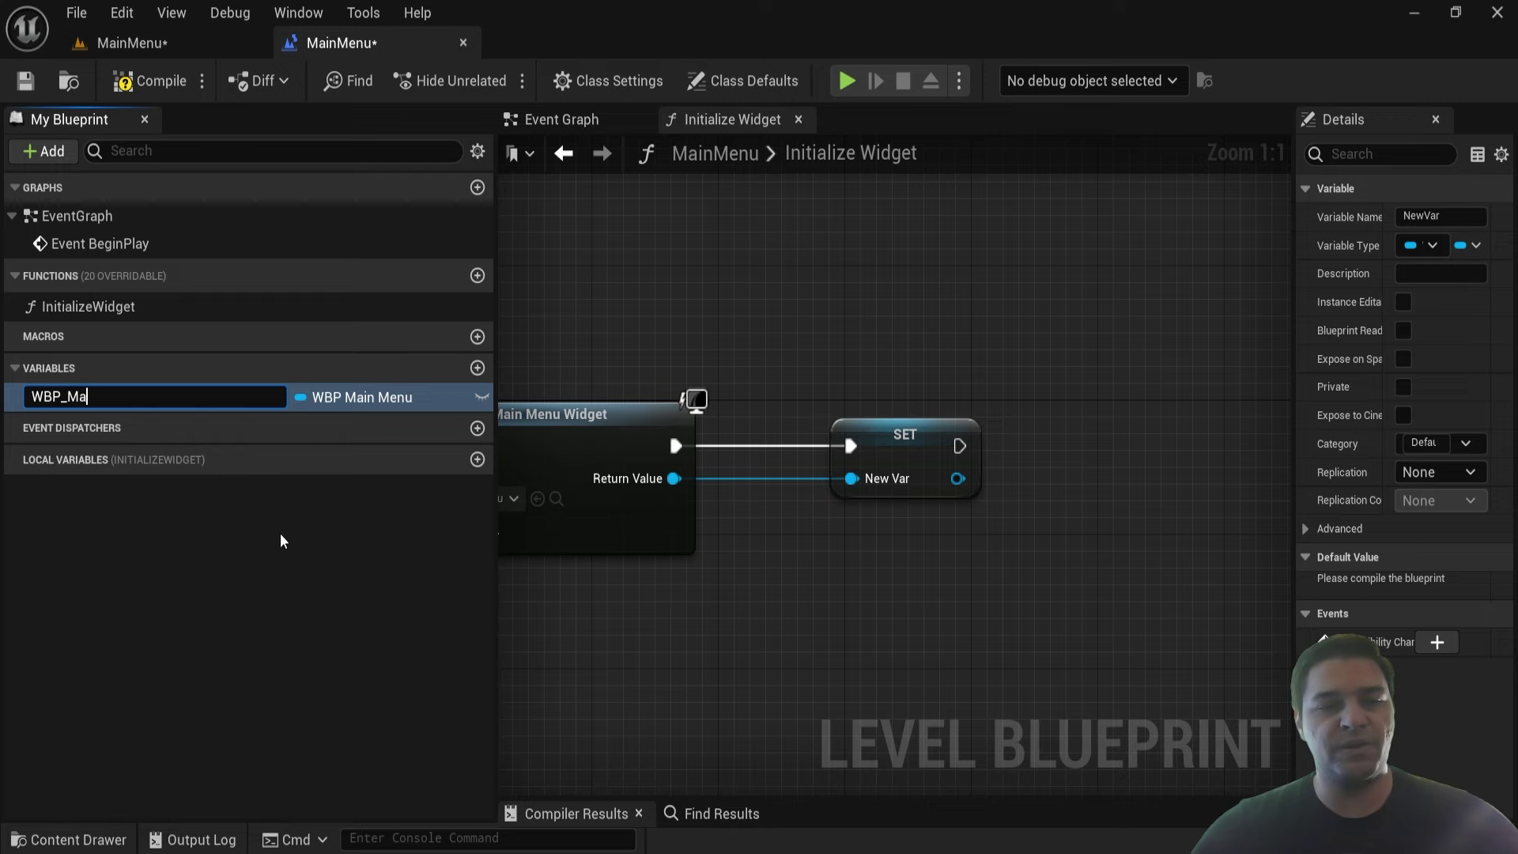
pyautogui.write('inMenu')
pyautogui.press('Return')
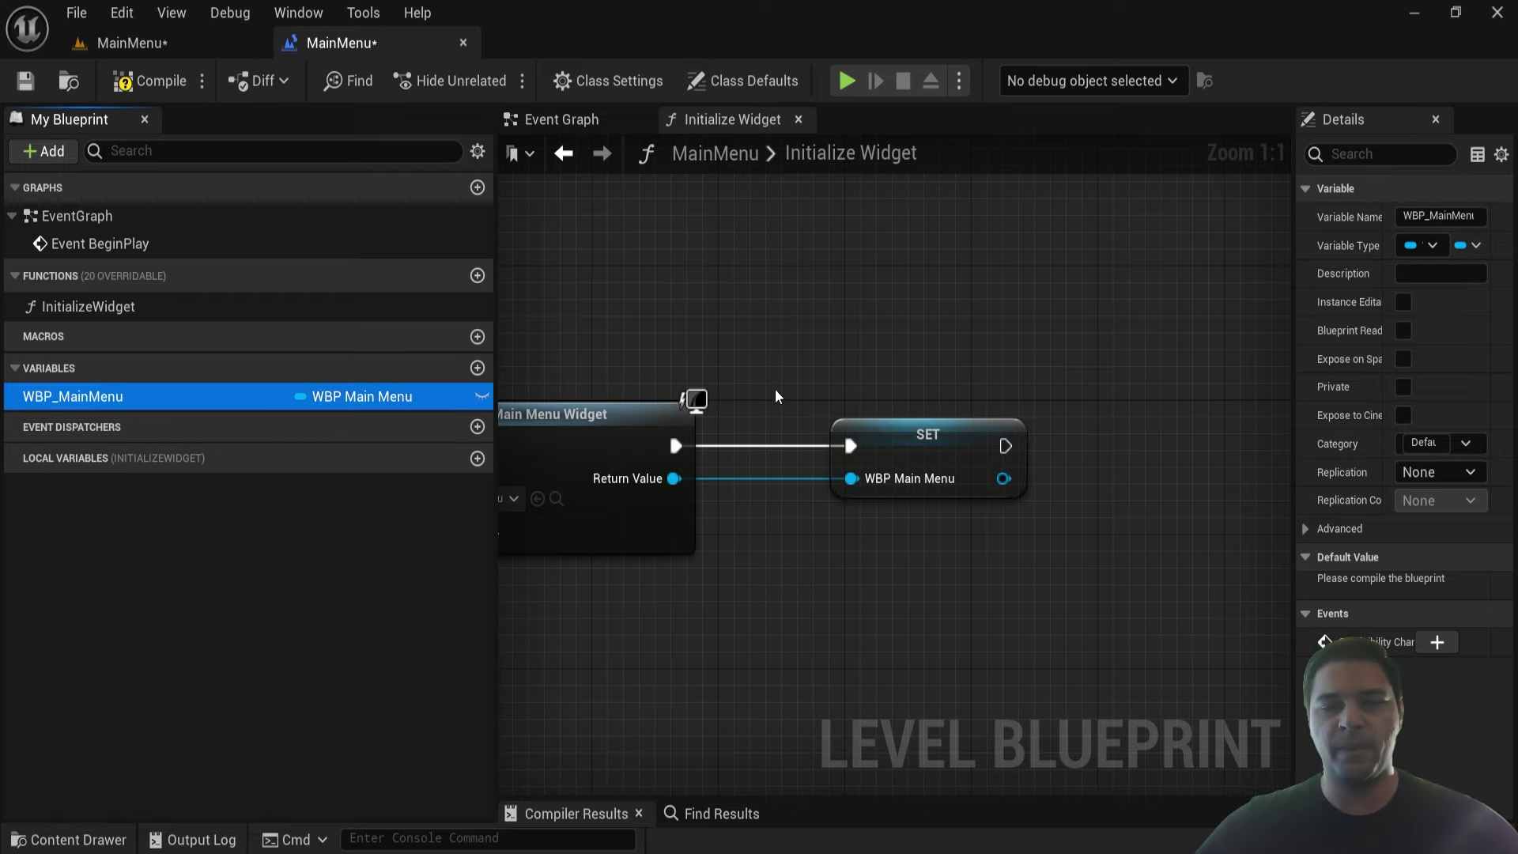
pyautogui.scroll(-2, 775, 430)
pyautogui.scroll(2, 779, 363)
# - Add an Add to Viewport node after the SET node, using the stored widget
pyautogui.moveTo(859, 465); pyautogui.dragTo(903, 471)
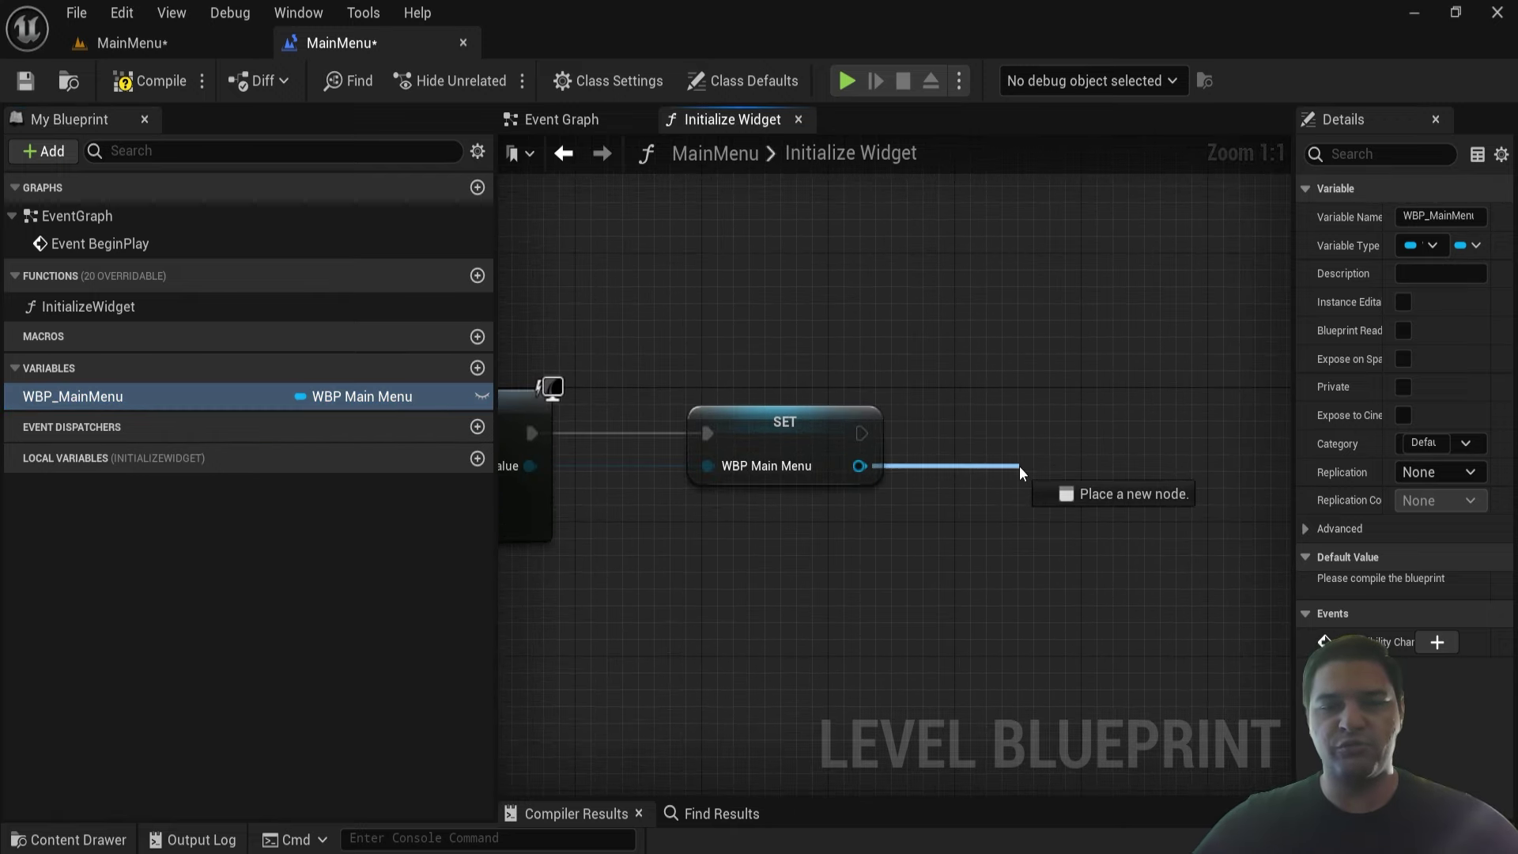
pyautogui.moveTo(1018, 466); pyautogui.dragTo(1018, 466)
pyautogui.write('Add To View')
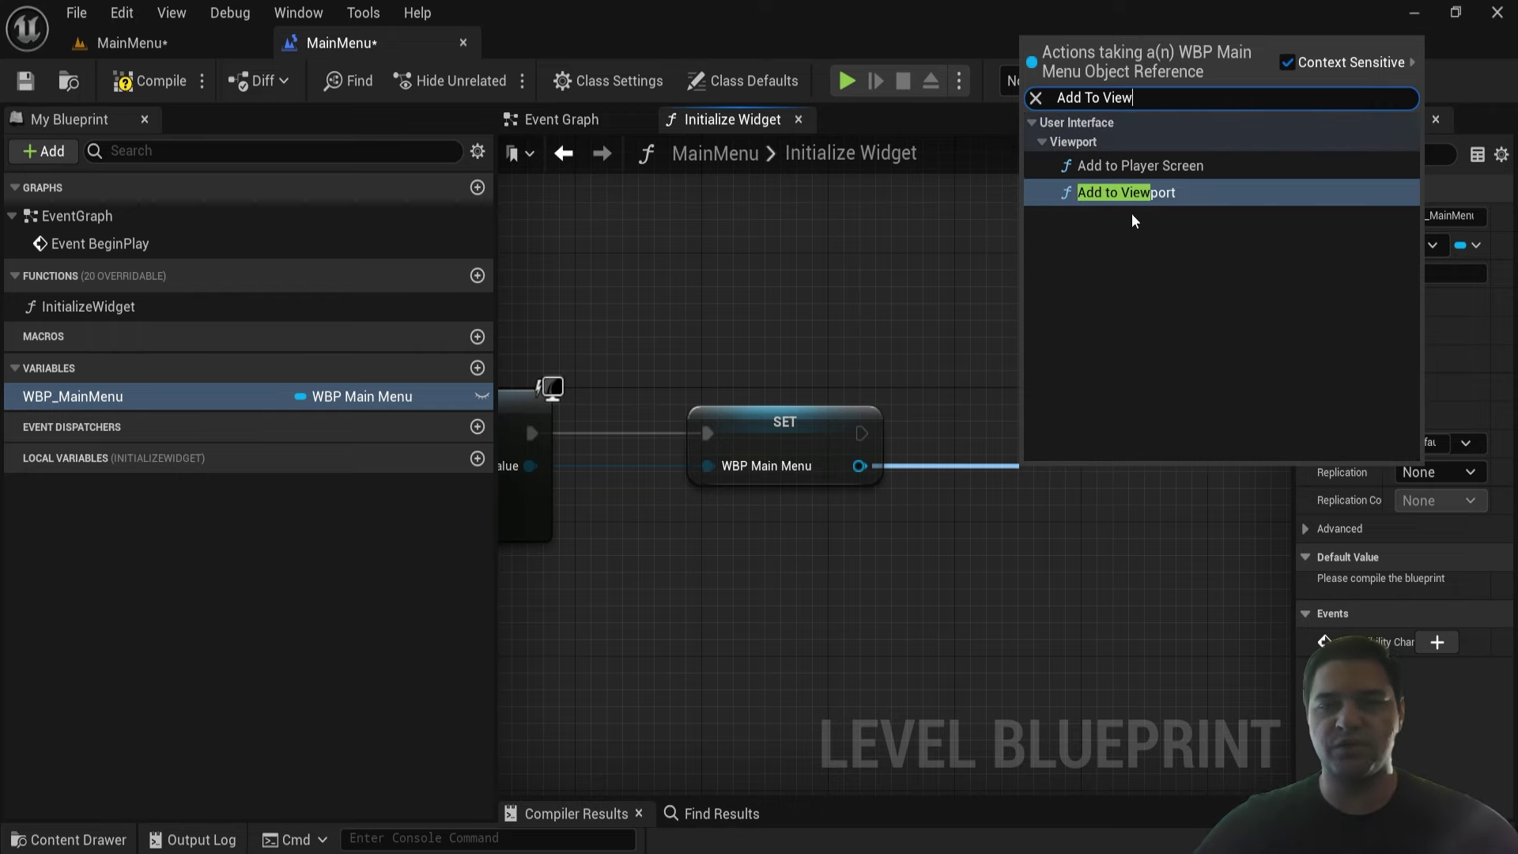
pyautogui.click(1135, 198)
pyautogui.scroll(-3, 1059, 404)
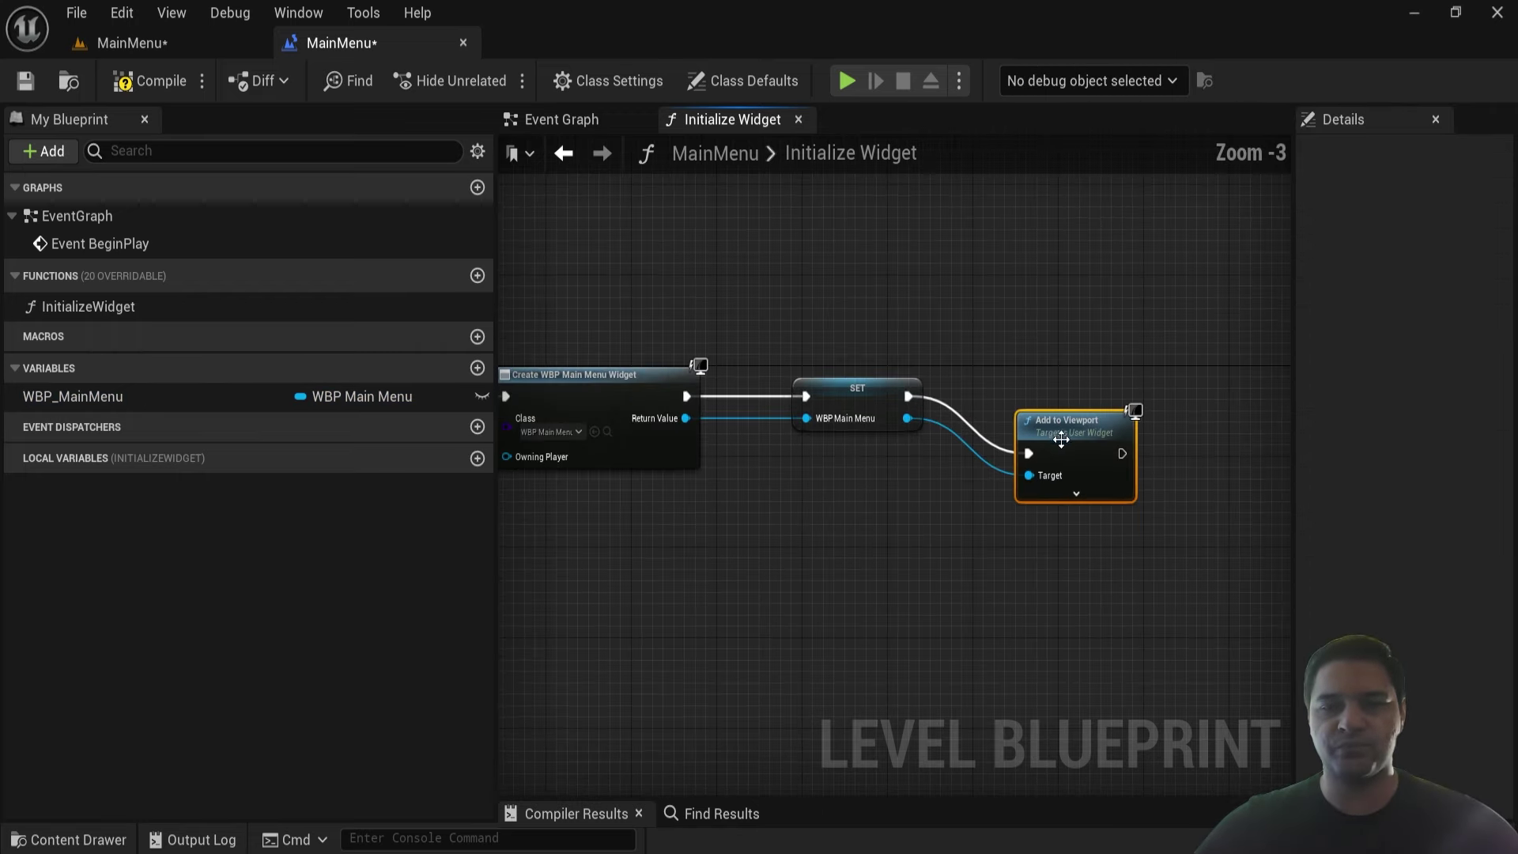
pyautogui.moveTo(496, 557); pyautogui.dragTo(267, 556)
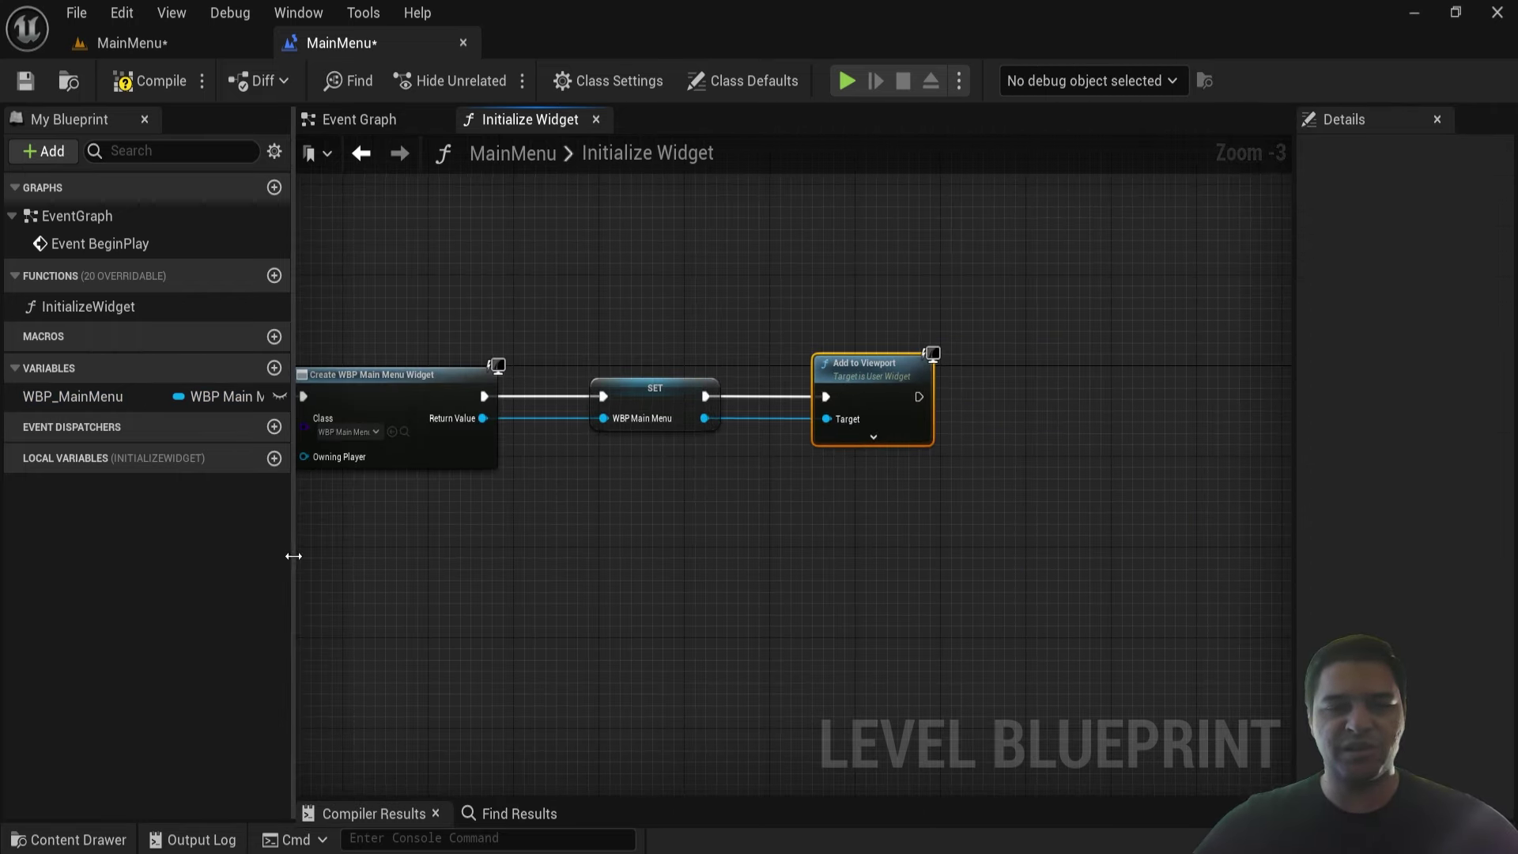
pyautogui.moveTo(291, 553); pyautogui.dragTo(853, 535, button='right')
pyautogui.scroll(2, 822, 395)
# - End InitializeWidget with a Return Node after Add to Viewport, then compile and save
pyautogui.rightClick(862, 371)
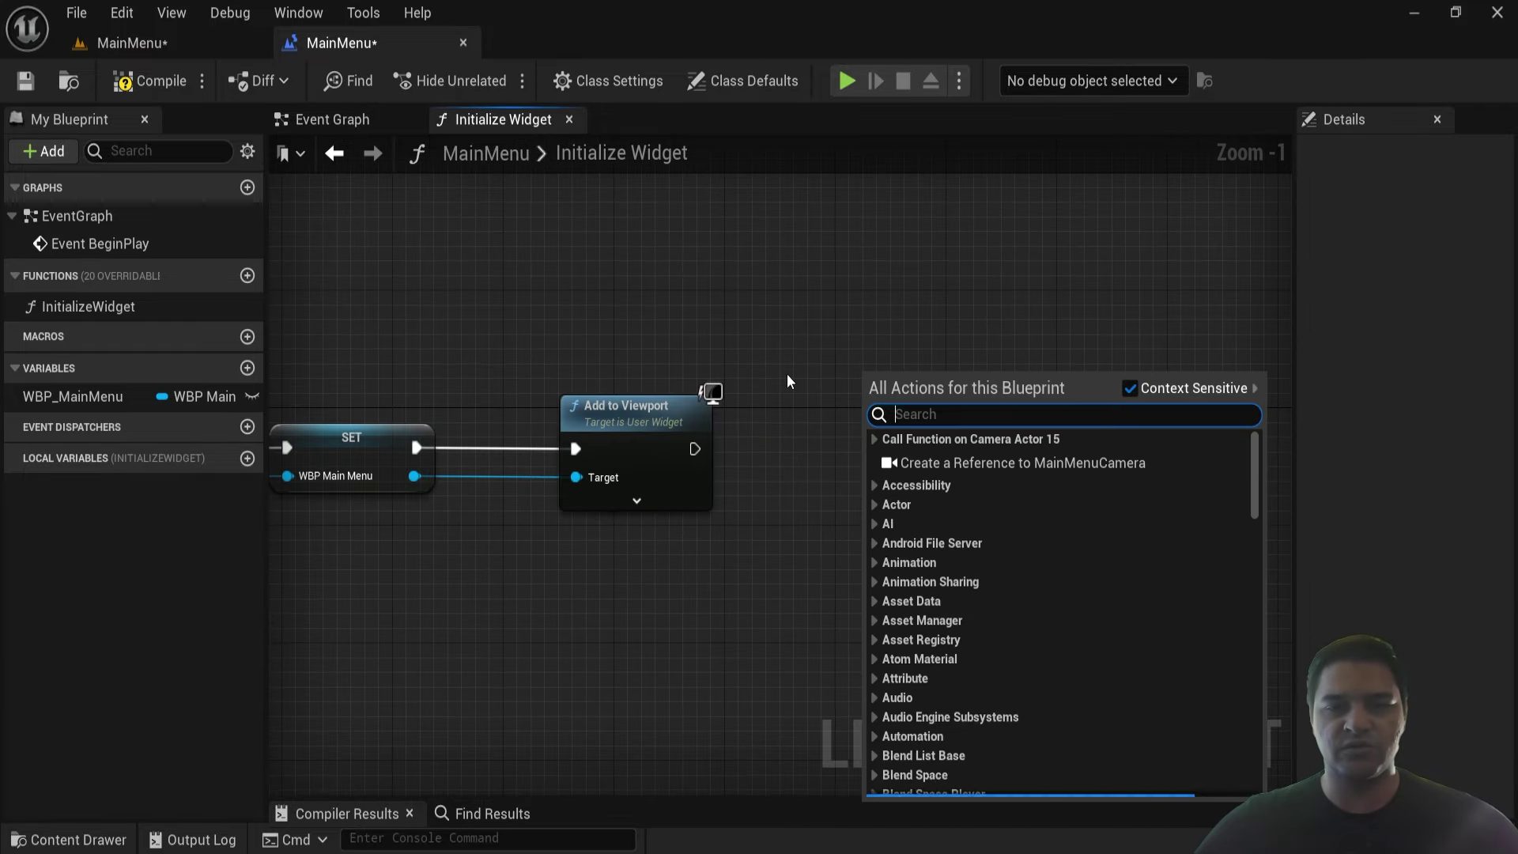
pyautogui.write('Return')
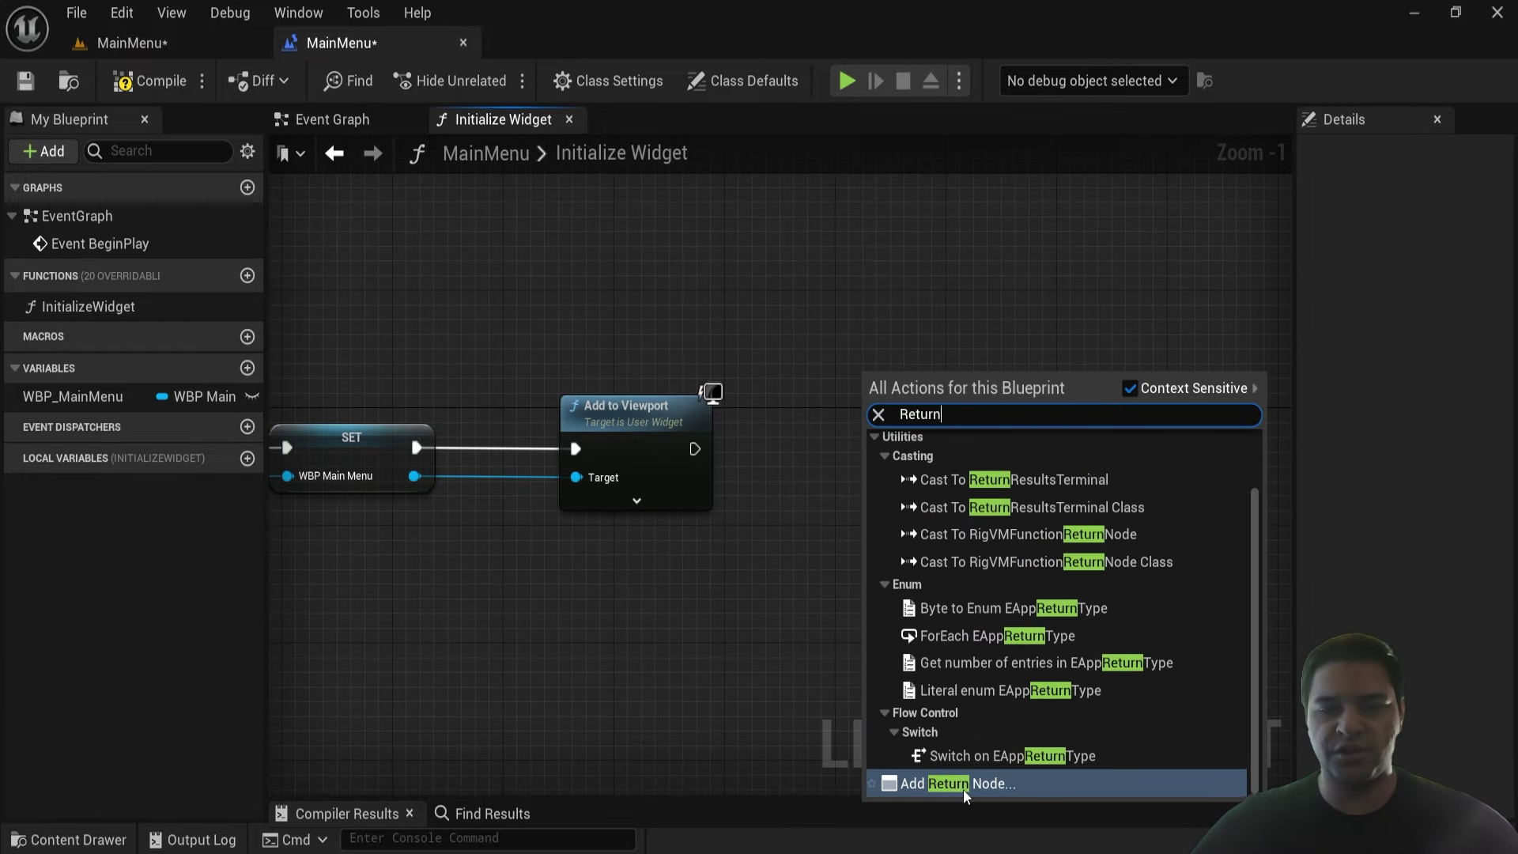
pyautogui.click(963, 789)
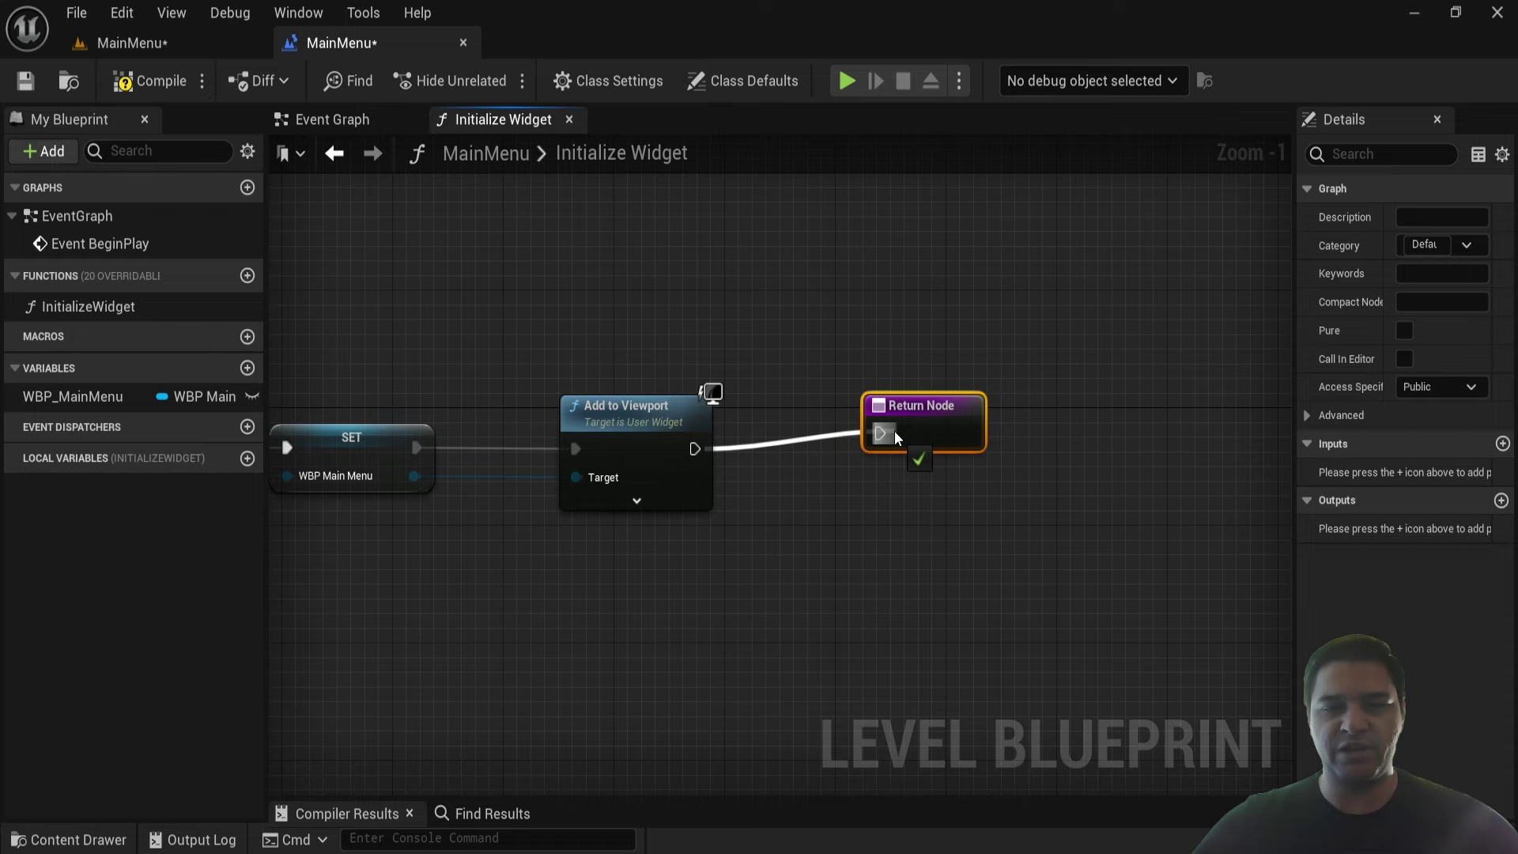
pyautogui.moveTo(694, 448); pyautogui.dragTo(894, 433)
pyautogui.click(164, 87)
pyautogui.hotkey('ctrl', 's')
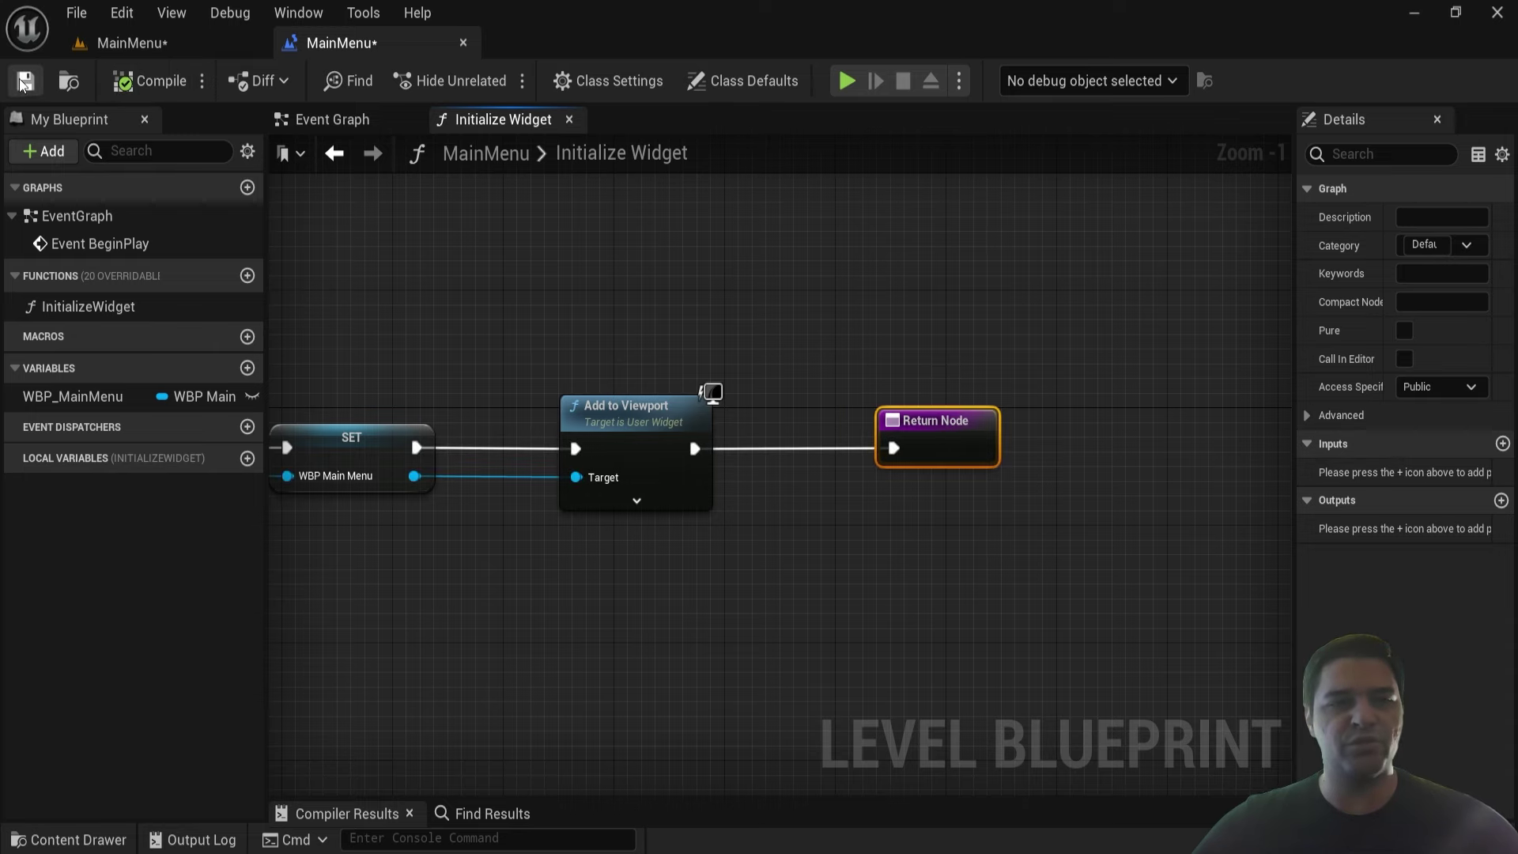
# - Call Initialize Widget in the Event Graph after Set View Target with Blend, then compile and save
pyautogui.click(343, 120)
pyautogui.click(69, 312)
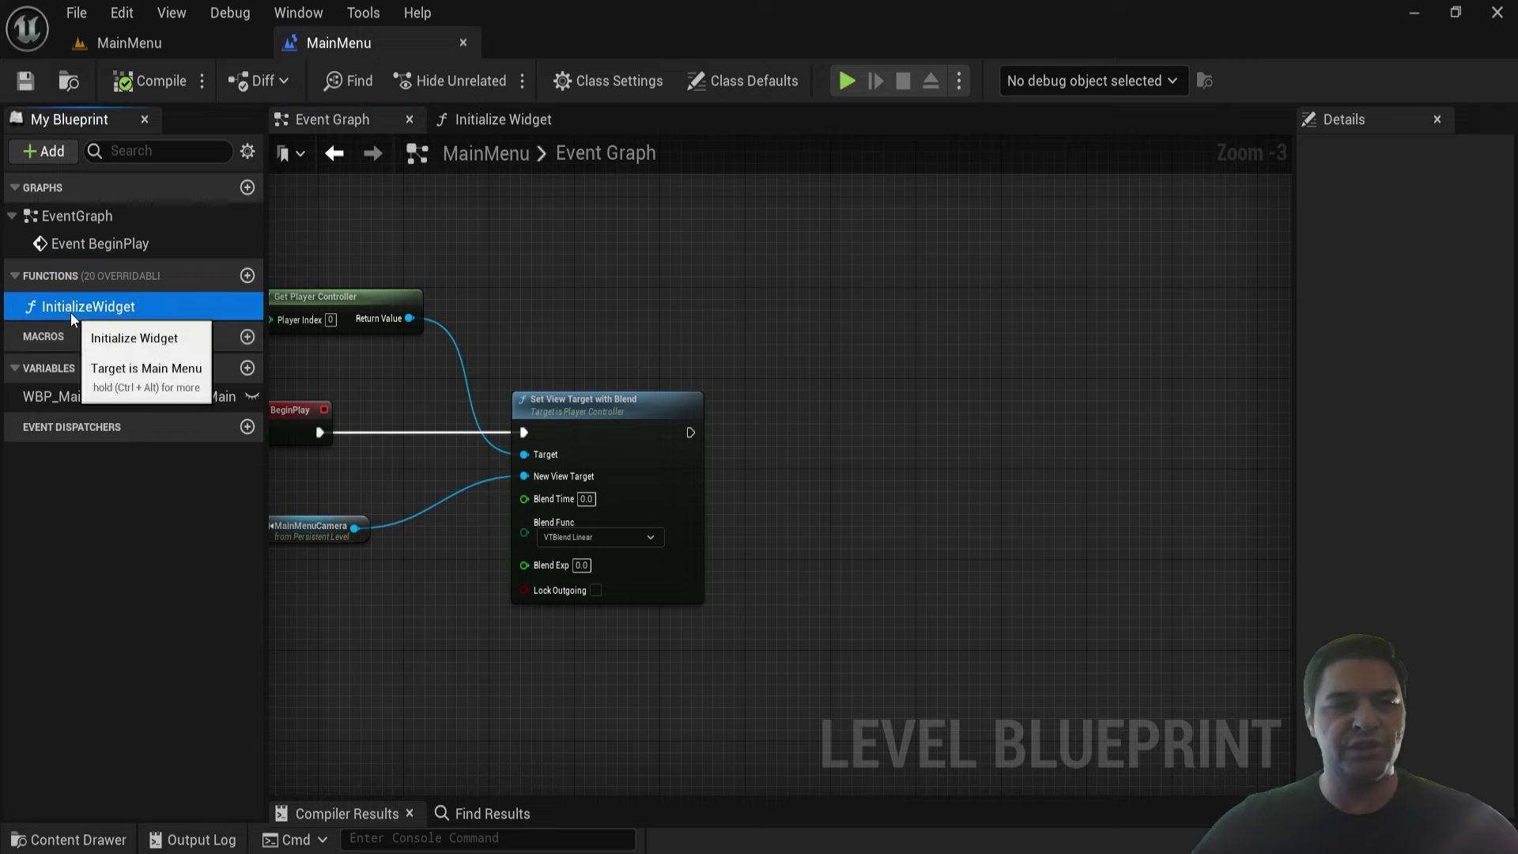
pyautogui.moveTo(70, 312); pyautogui.dragTo(562, 392)
pyautogui.moveTo(694, 430); pyautogui.dragTo(856, 431)
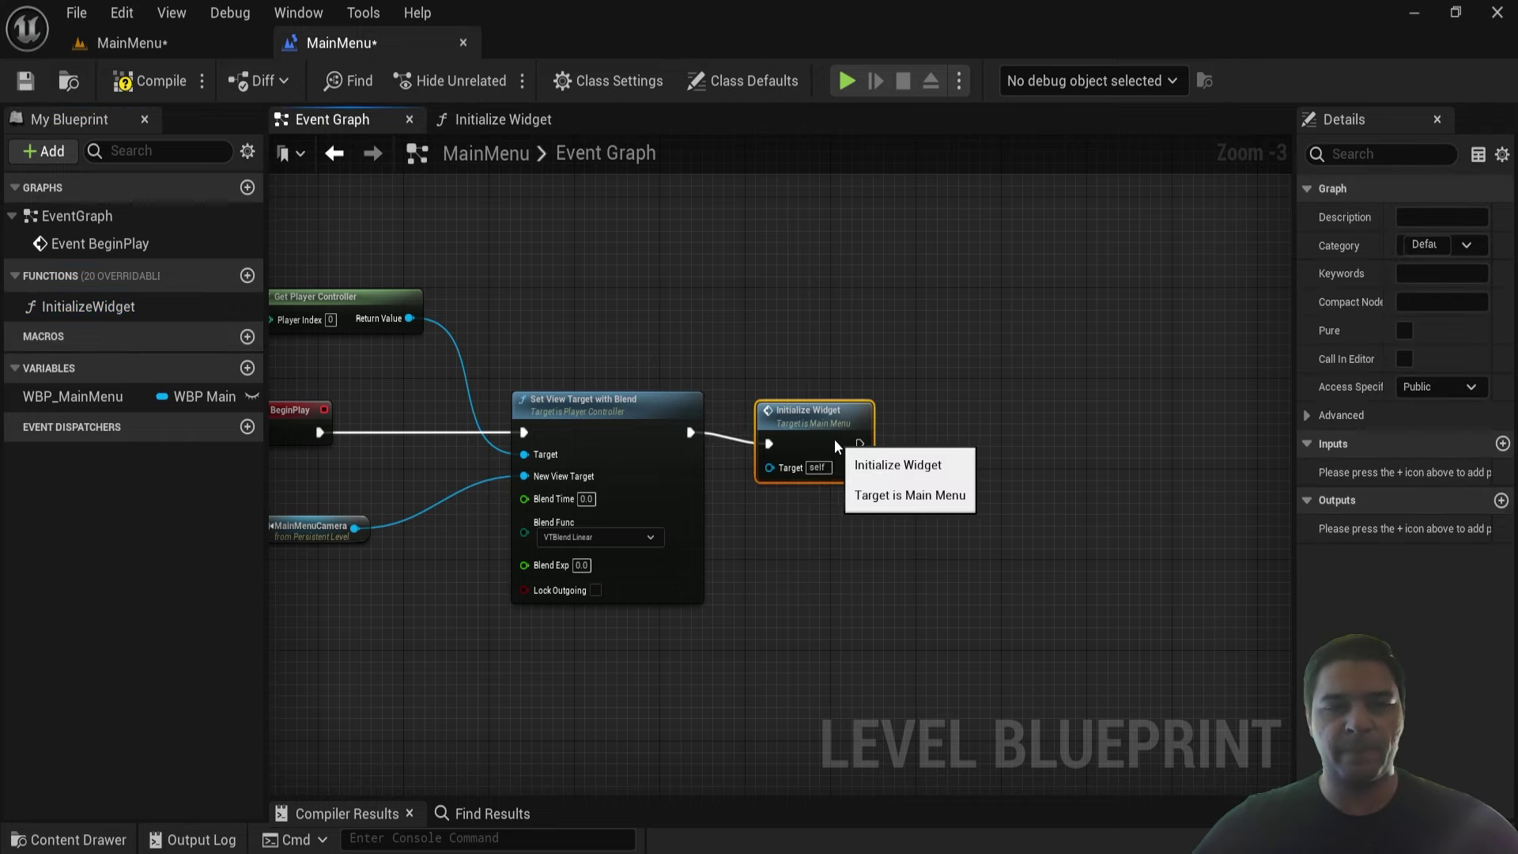
pyautogui.click(139, 71)
pyautogui.hotkey('ctrl', 's')
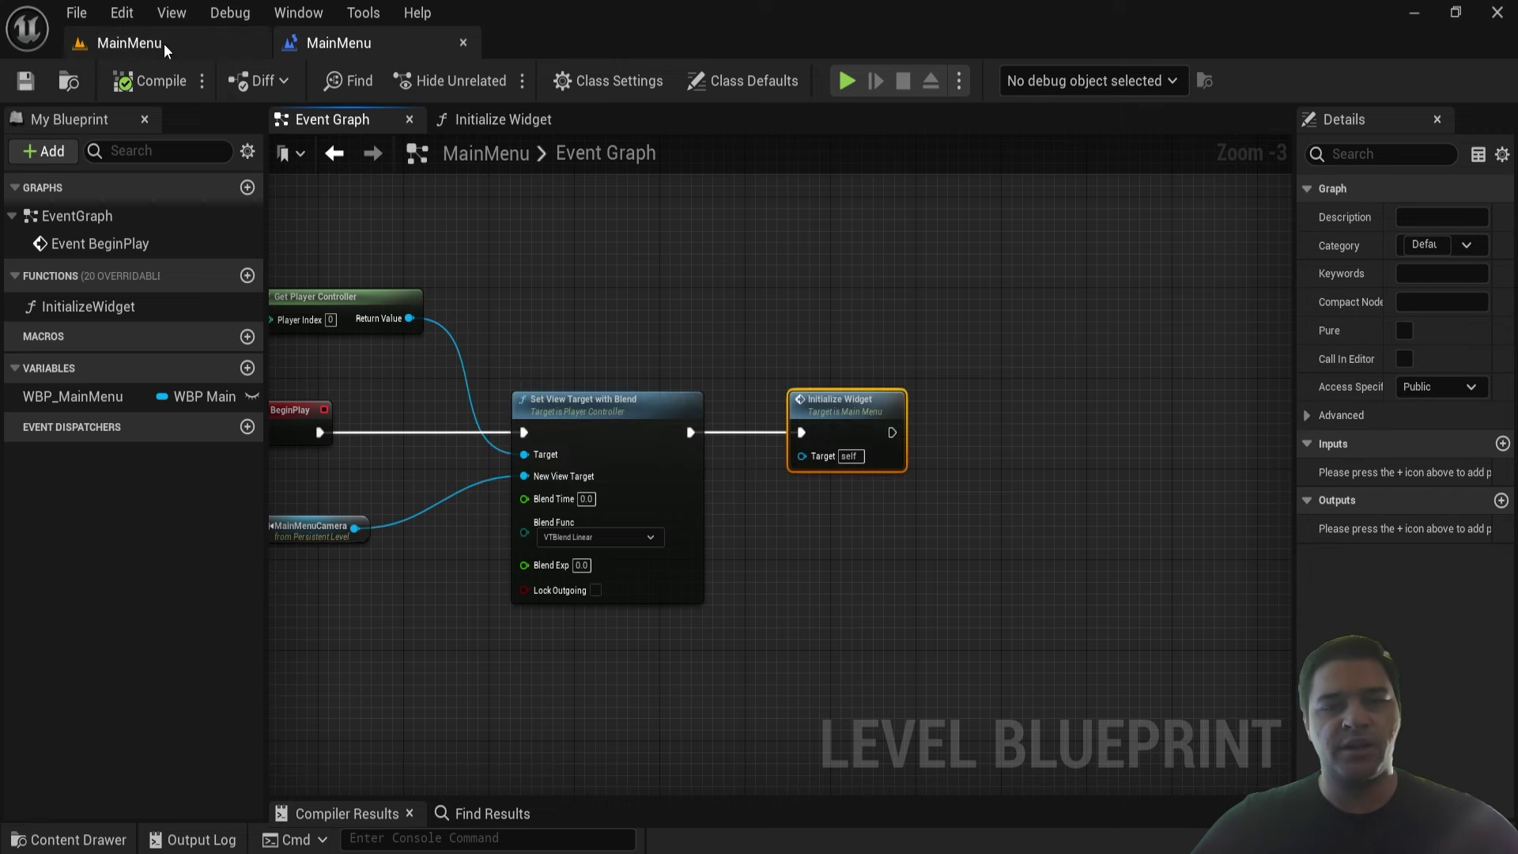
pyautogui.click(163, 44)
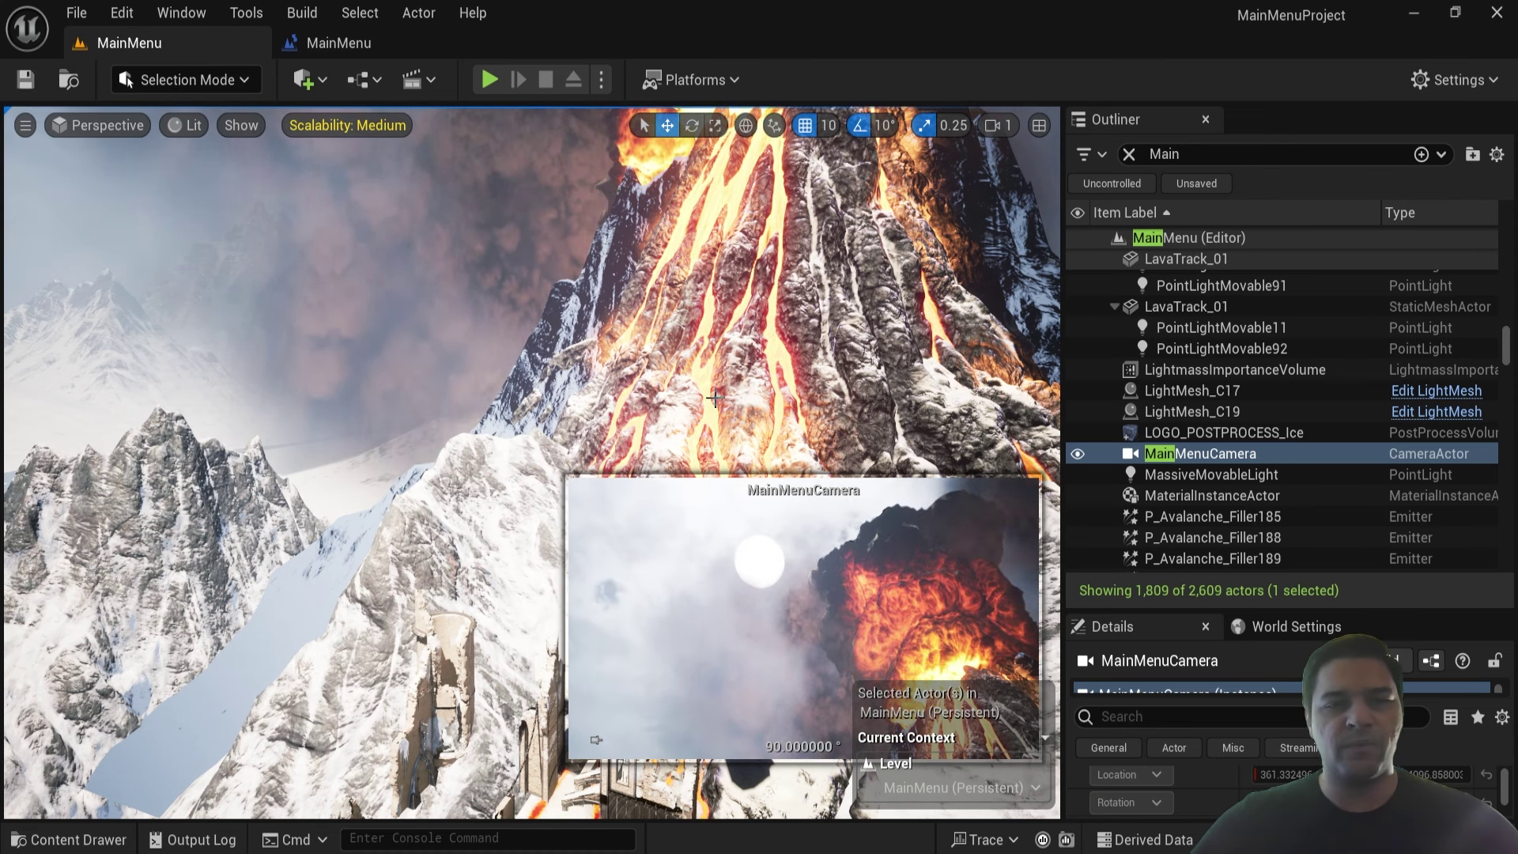
pyautogui.click(491, 82)
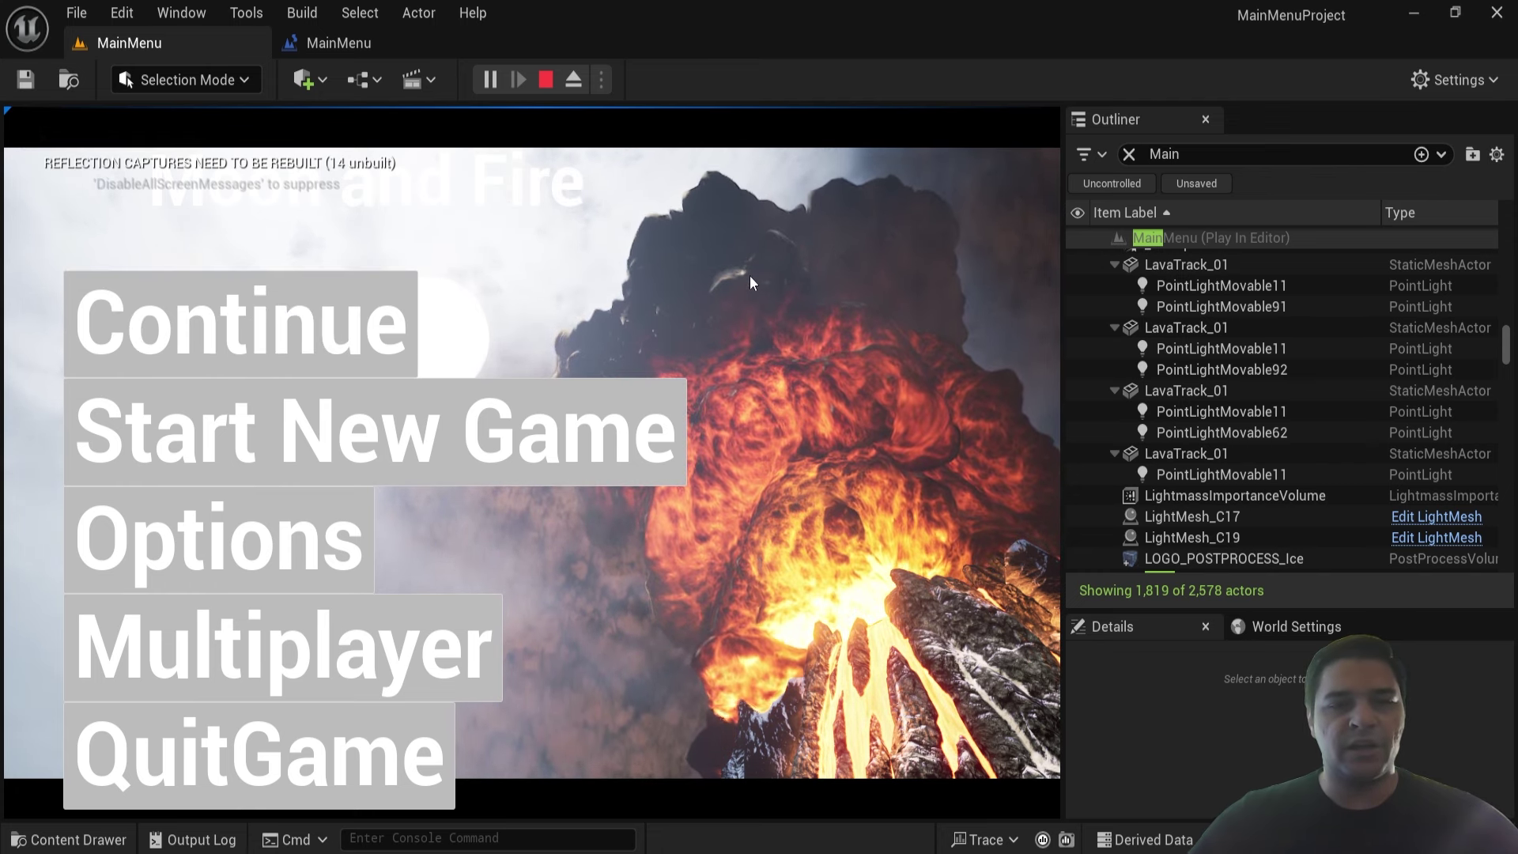
pyautogui.click(625, 239)
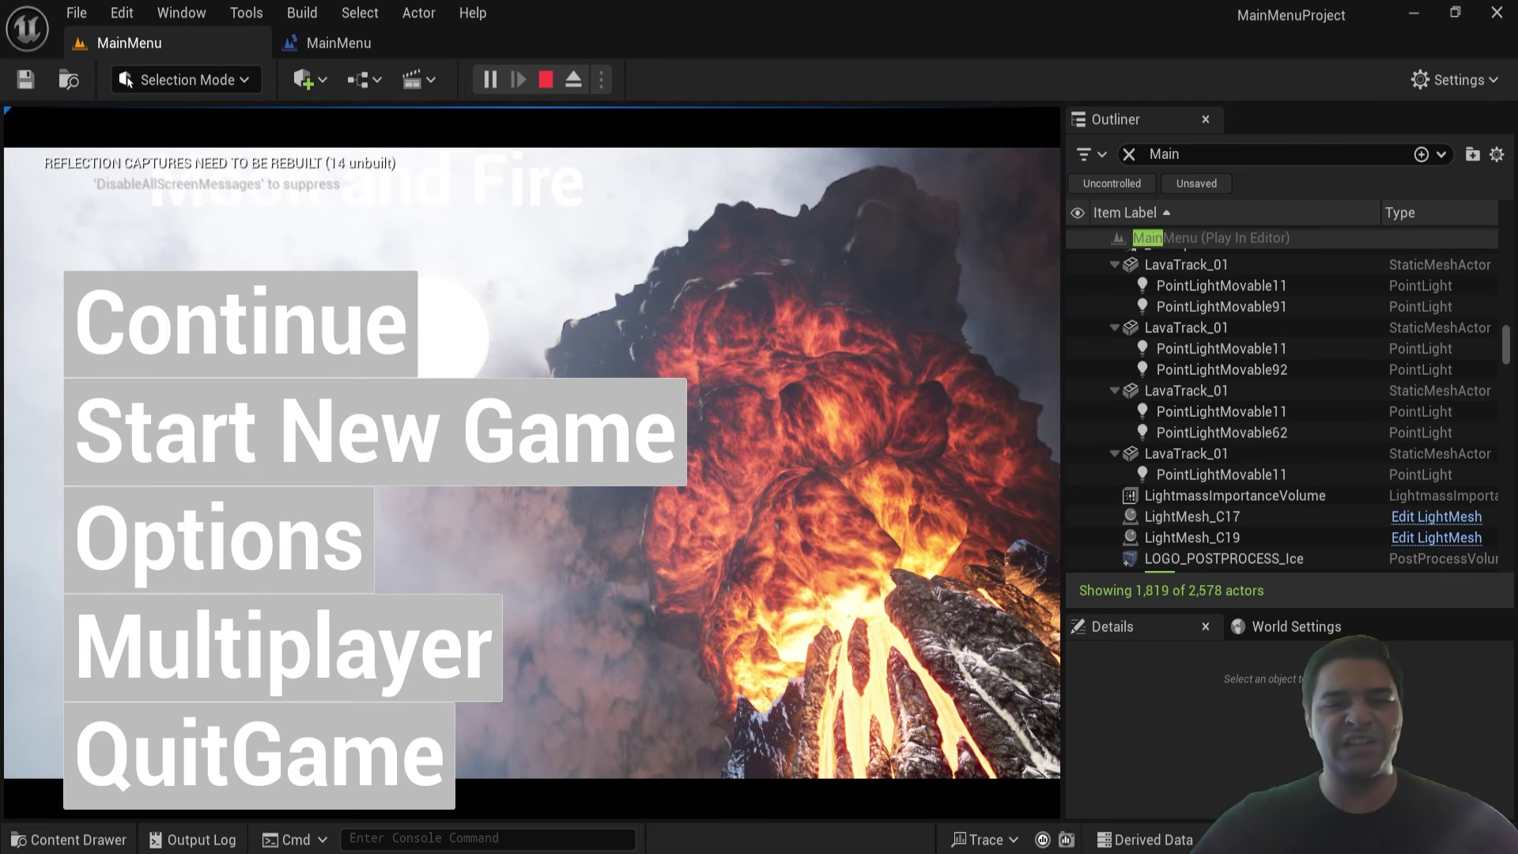
pyautogui.press('Escape')
# - Go back to the Initialize Widget graph and move the Return Node further right
pyautogui.click(386, 53)
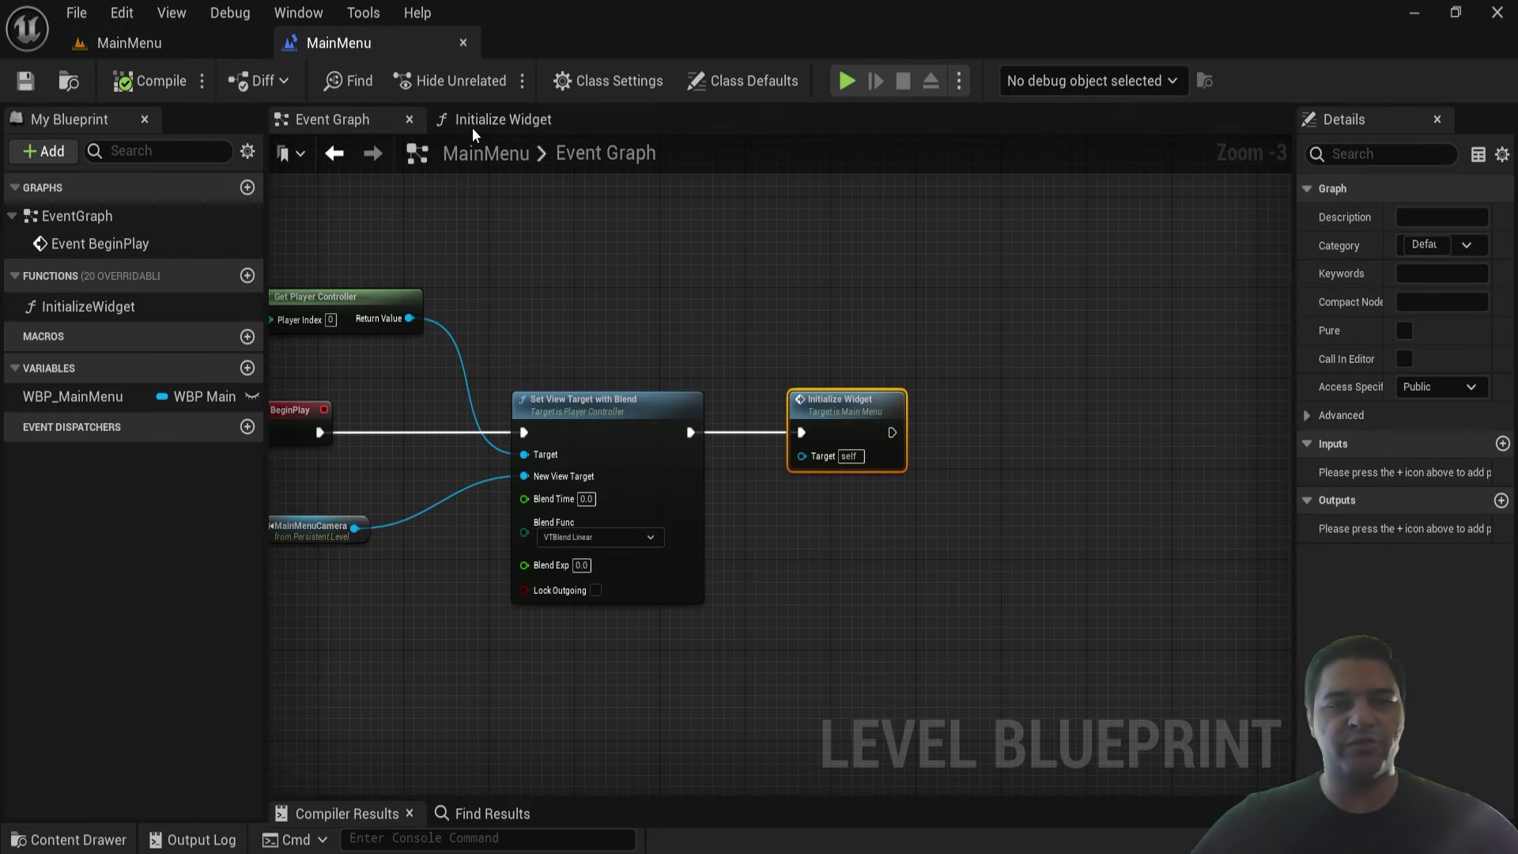
pyautogui.moveTo(972, 419); pyautogui.dragTo(737, 433, button='right')
pyautogui.click(737, 433)
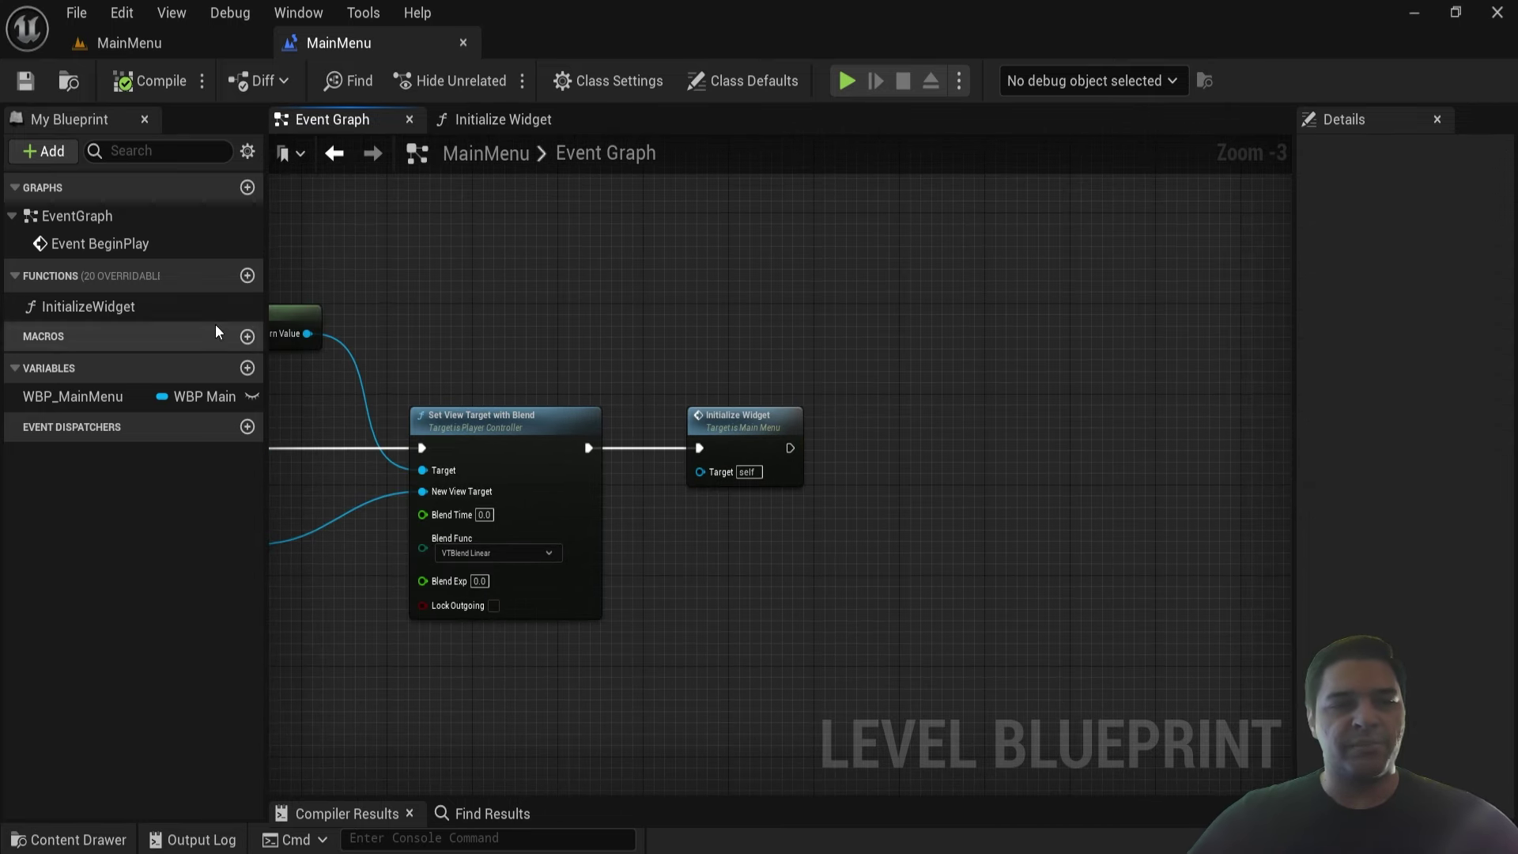
pyautogui.click(527, 126)
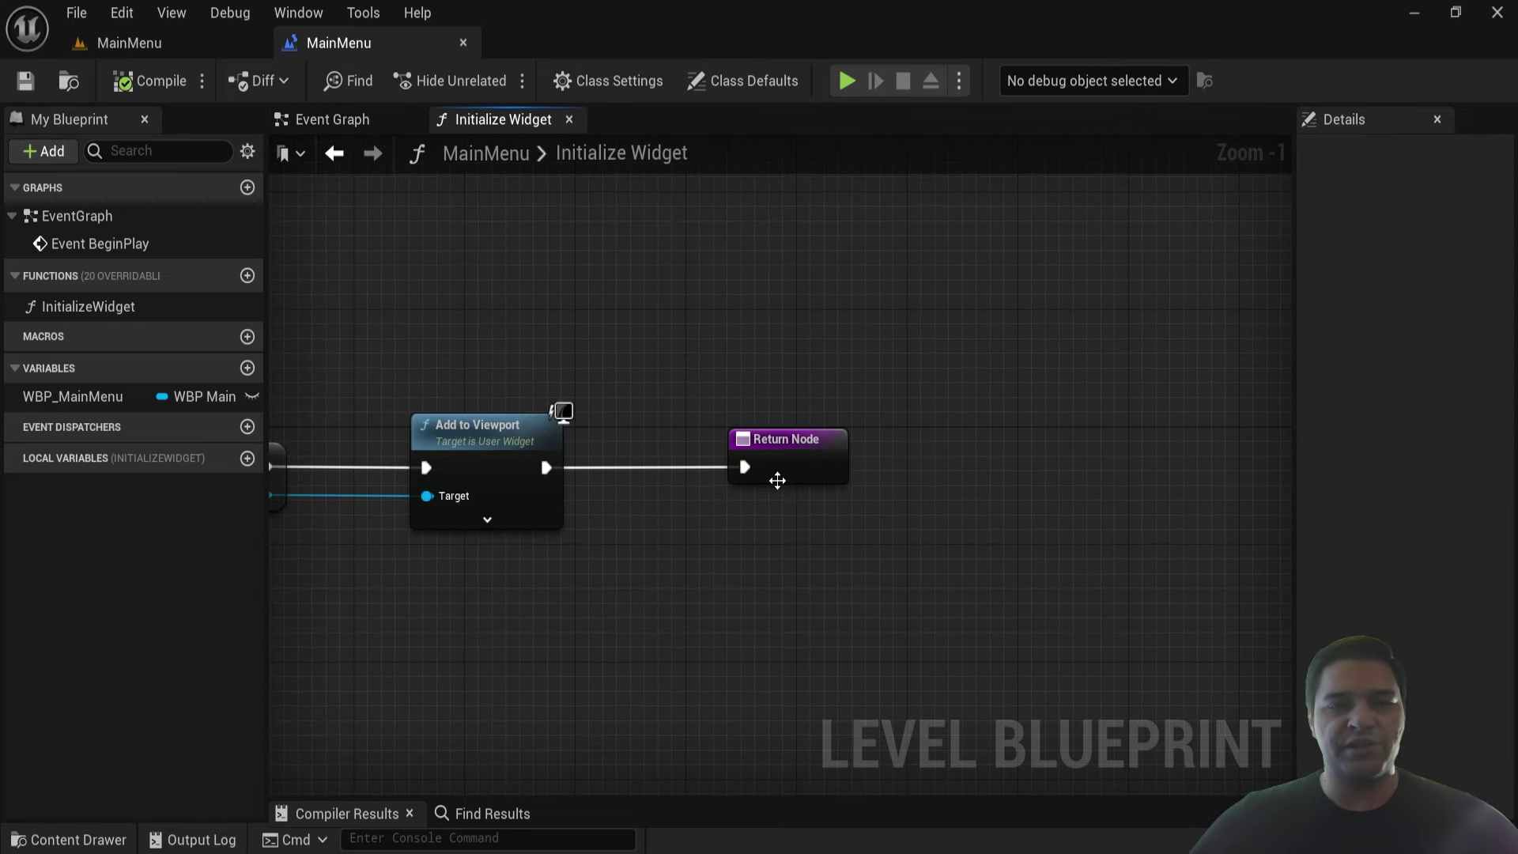
pyautogui.moveTo(776, 474); pyautogui.dragTo(1189, 483)
pyautogui.moveTo(733, 370); pyautogui.dragTo(714, 368, button='right')
pyautogui.click(714, 369)
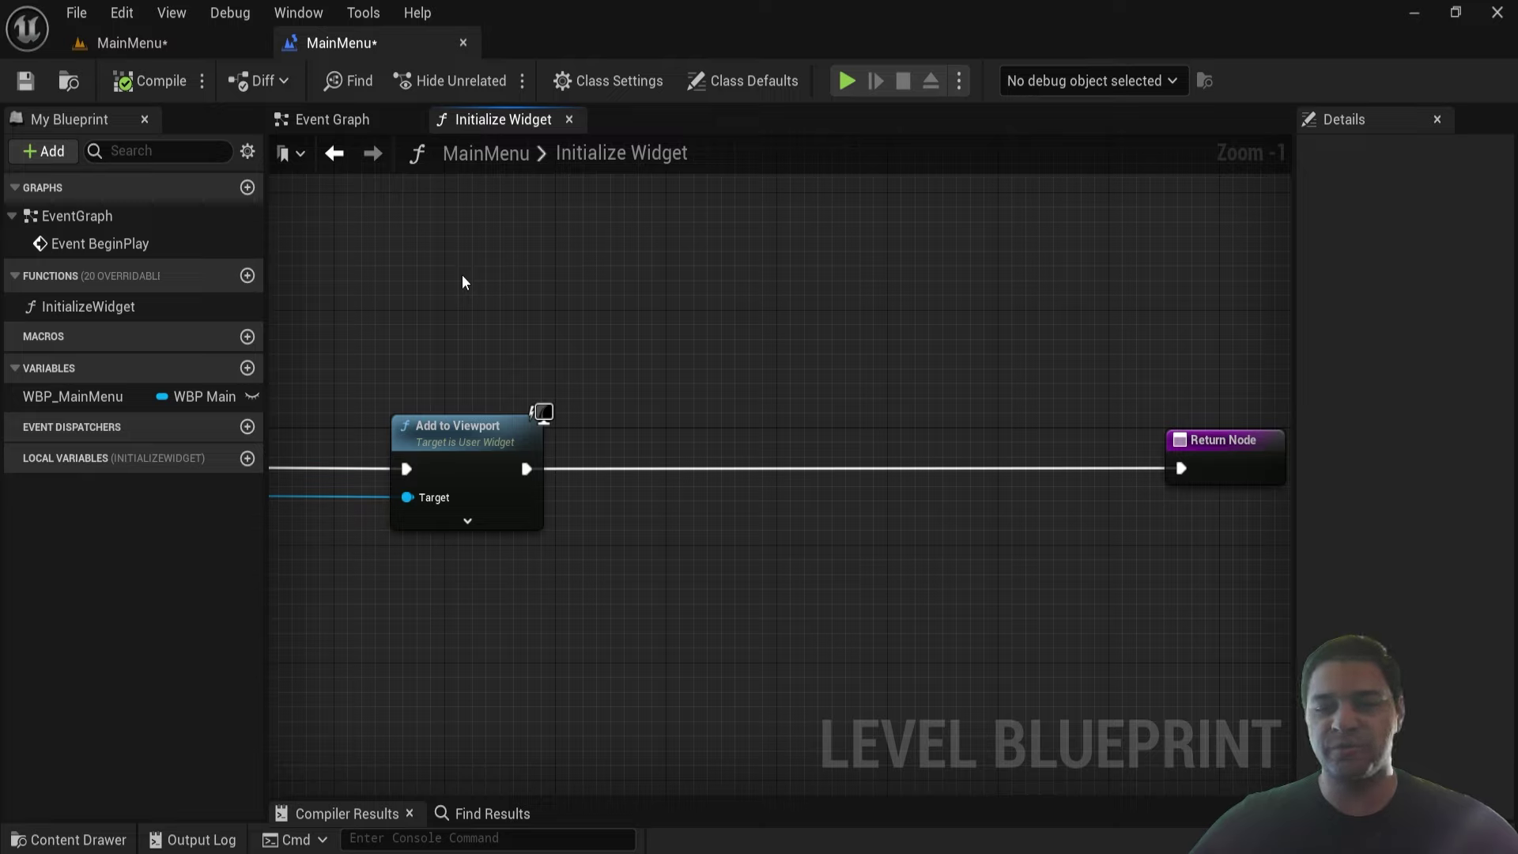
# - Add Get Player Controller and a Set Input Mode UI Only node driven by it
pyautogui.rightClick(472, 242)
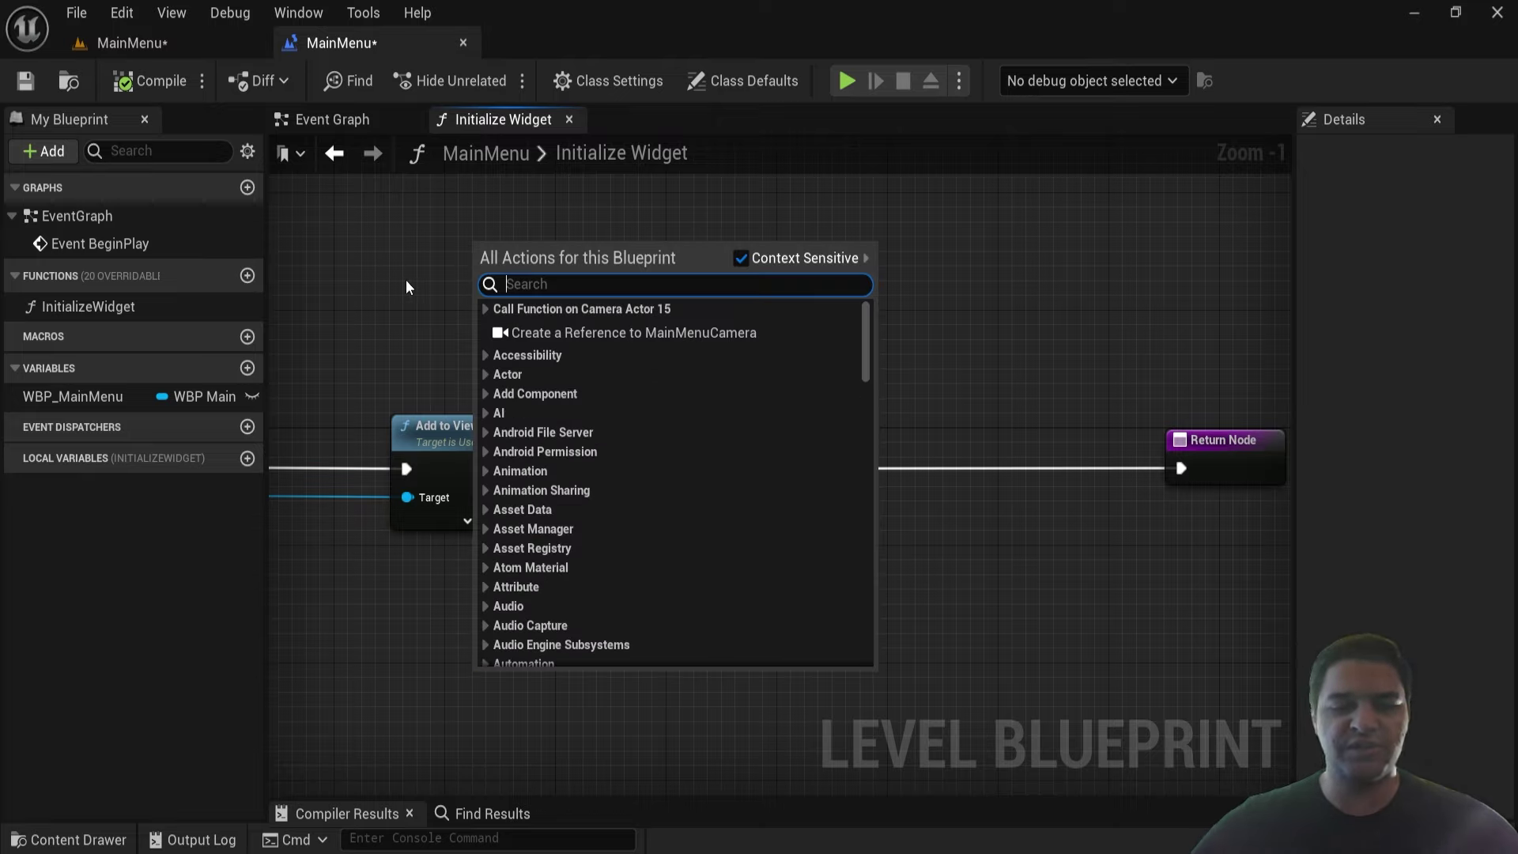
pyautogui.write('Get Player')
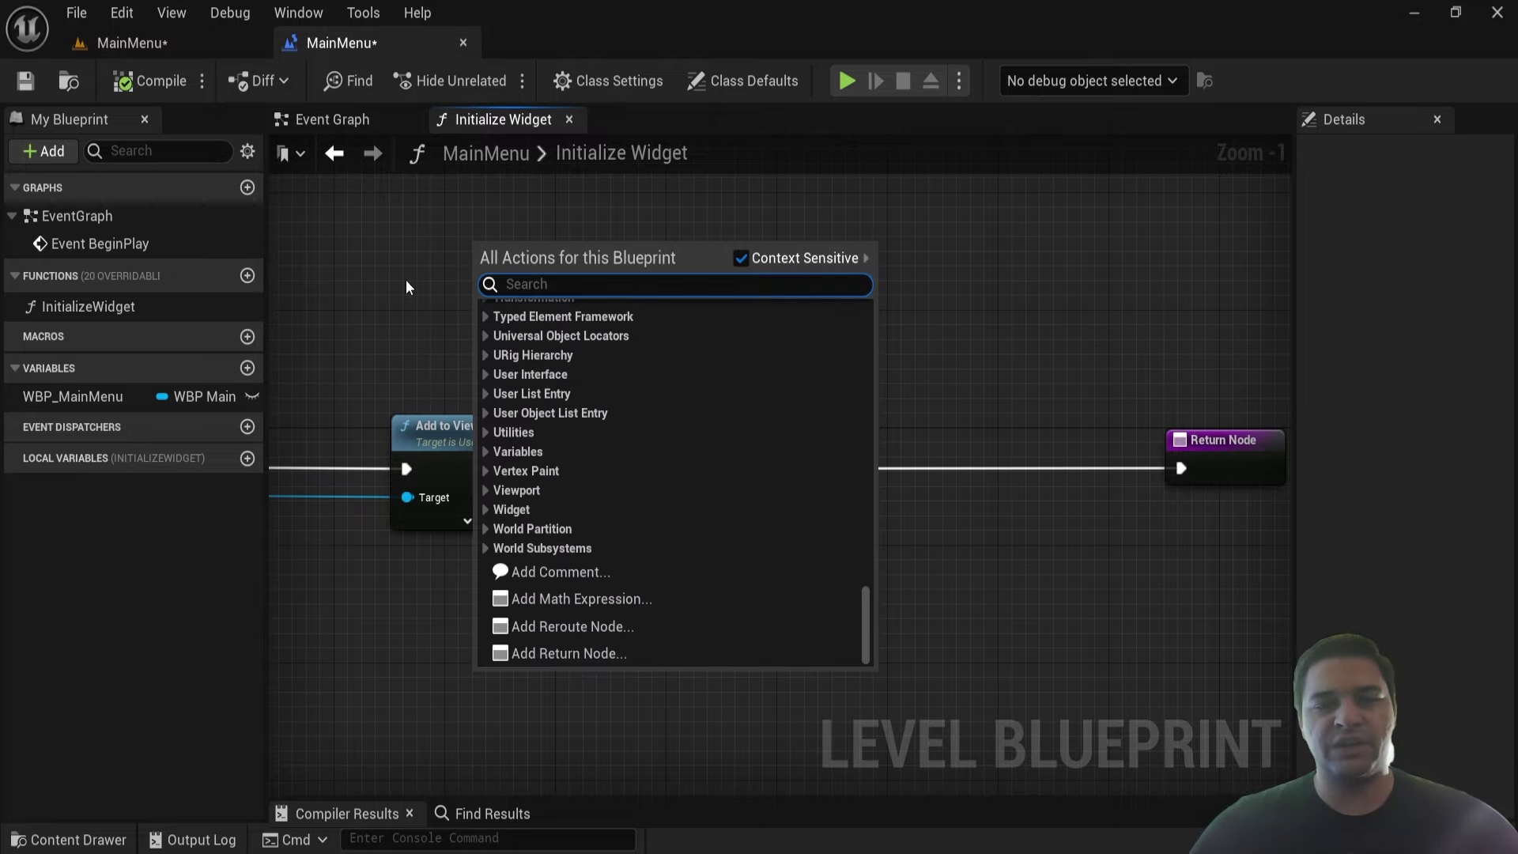
pyautogui.write(' Control')
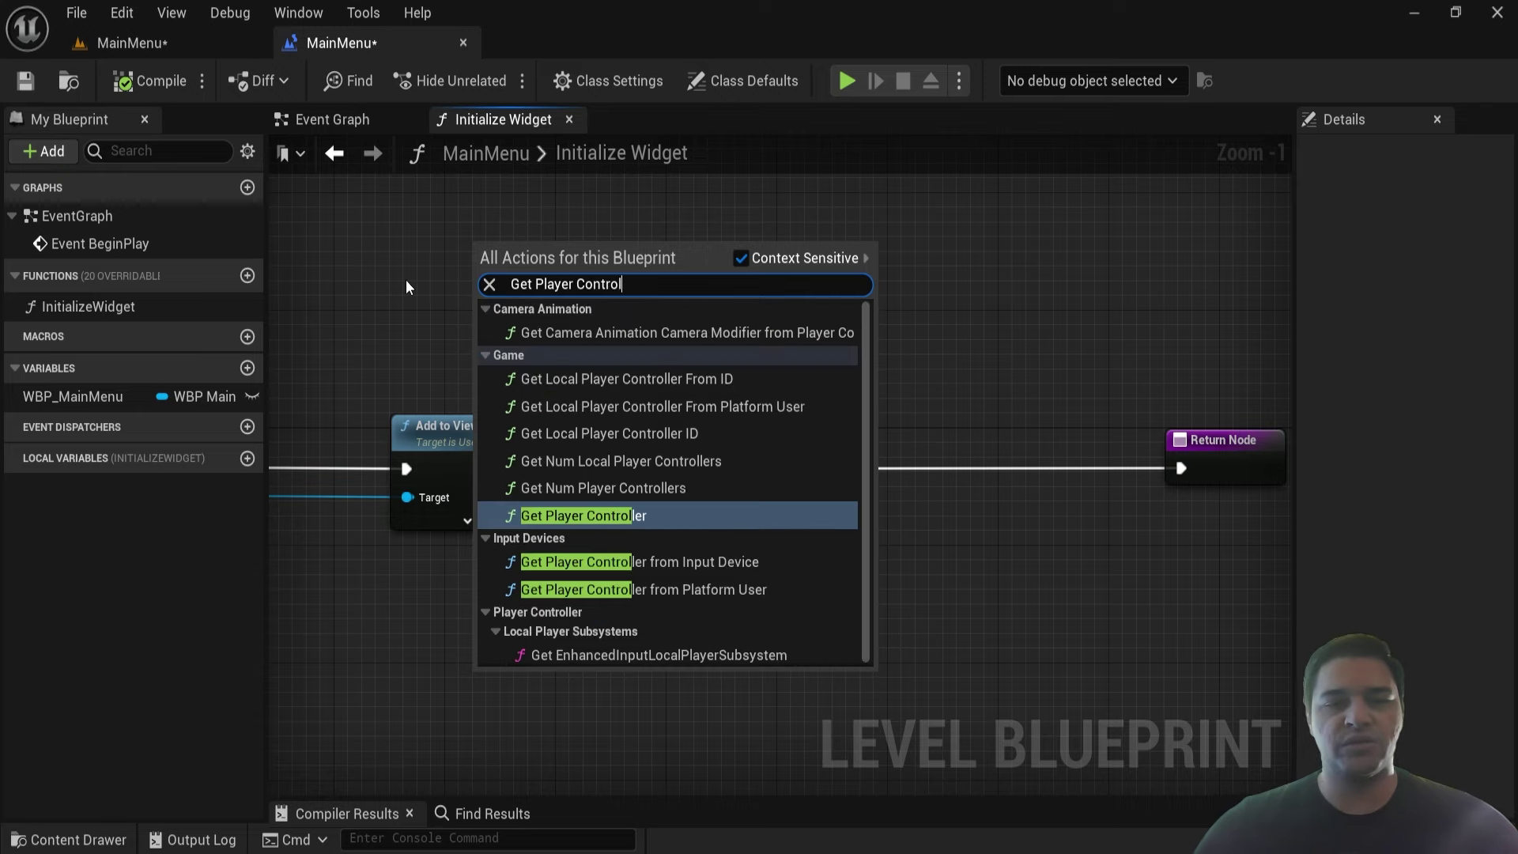
pyautogui.press('Return')
pyautogui.moveTo(556, 252); pyautogui.dragTo(432, 223)
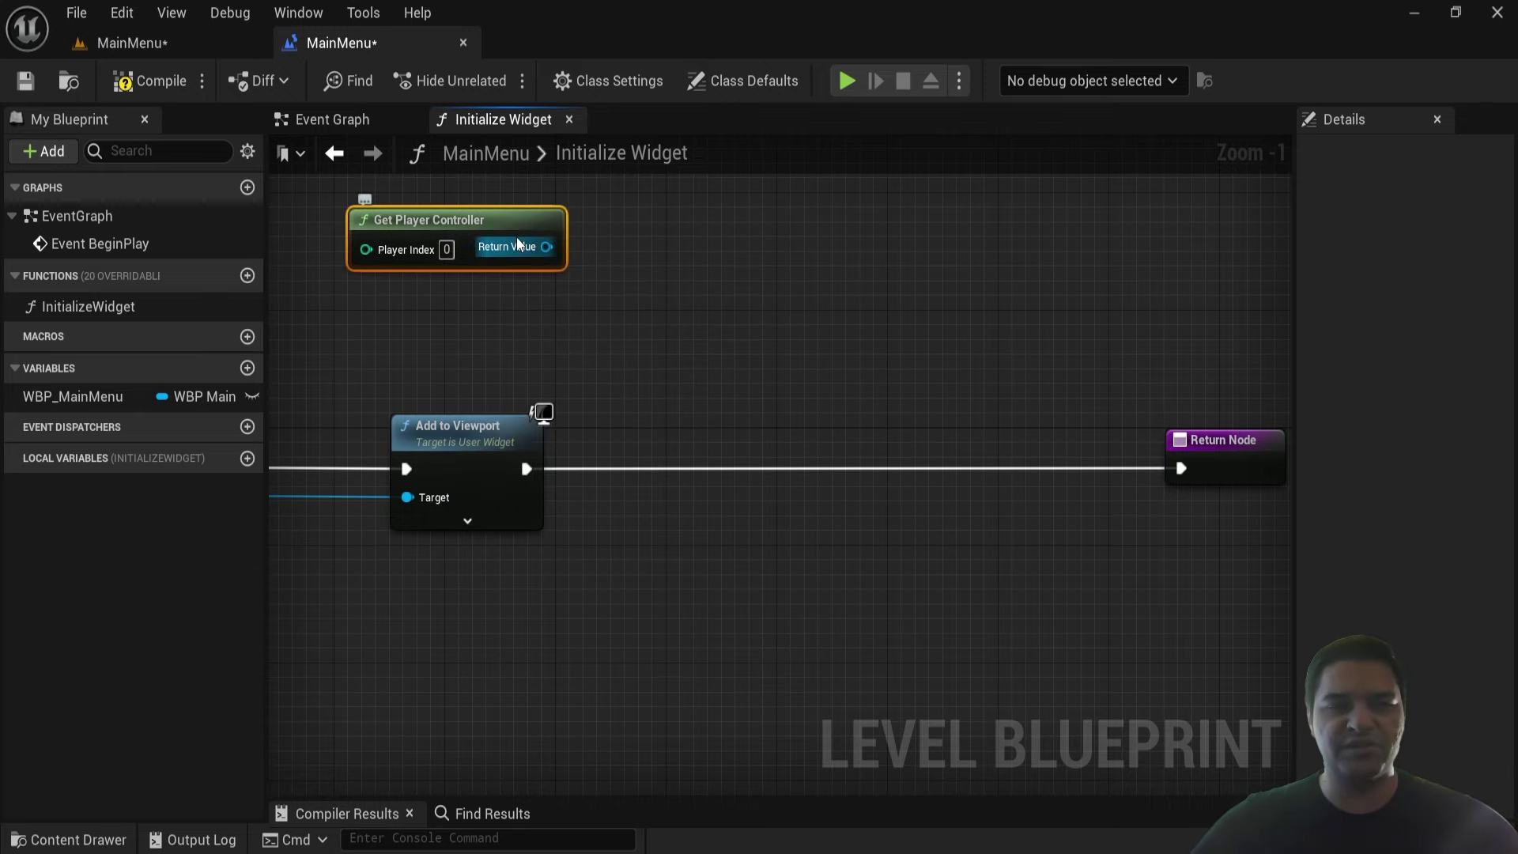
pyautogui.moveTo(517, 244); pyautogui.dragTo(676, 310)
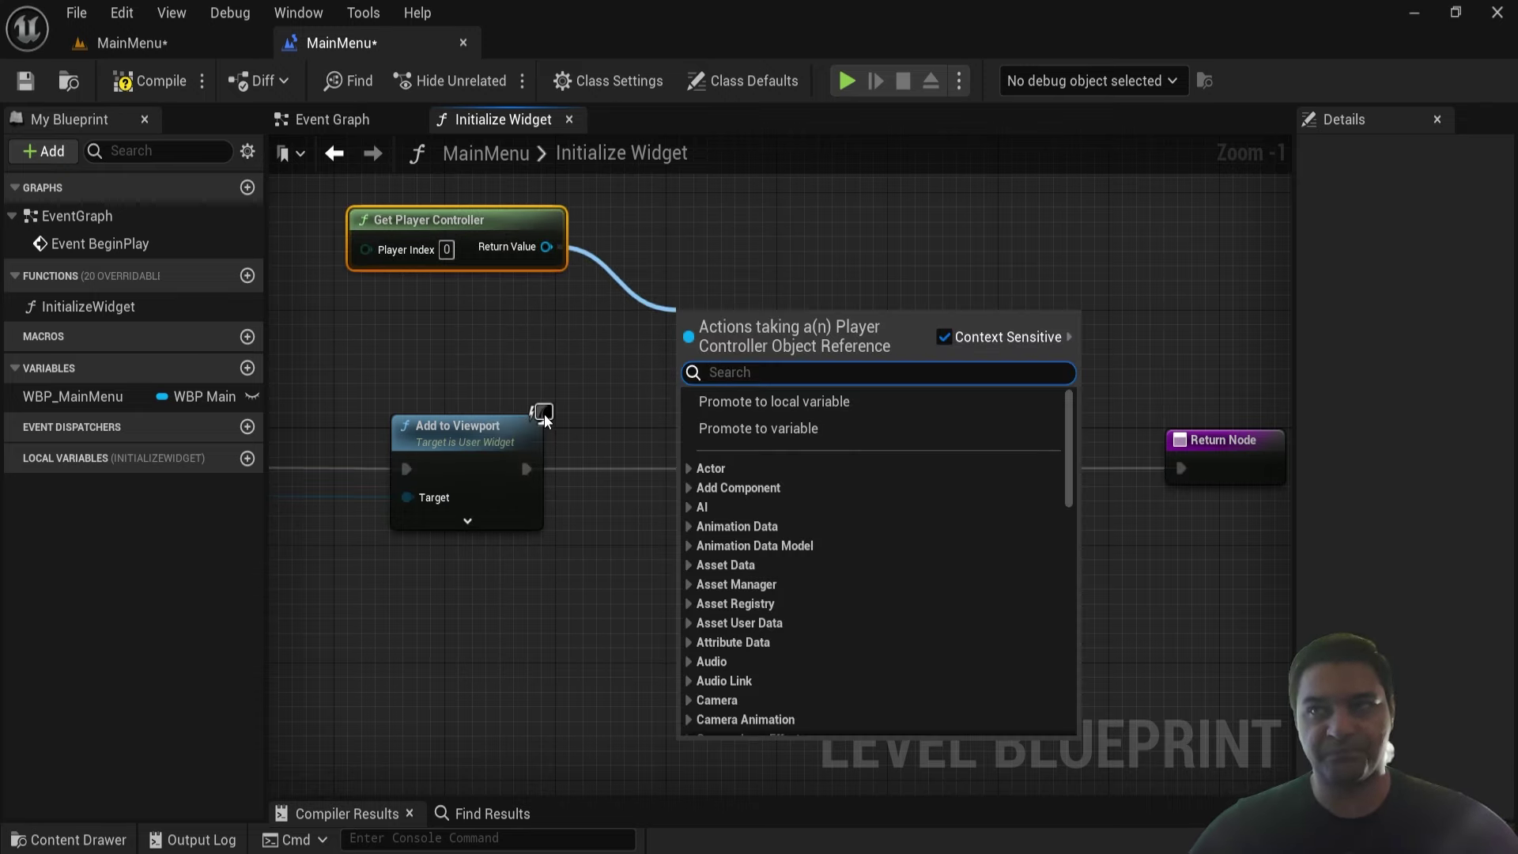
pyautogui.write('Set UI')
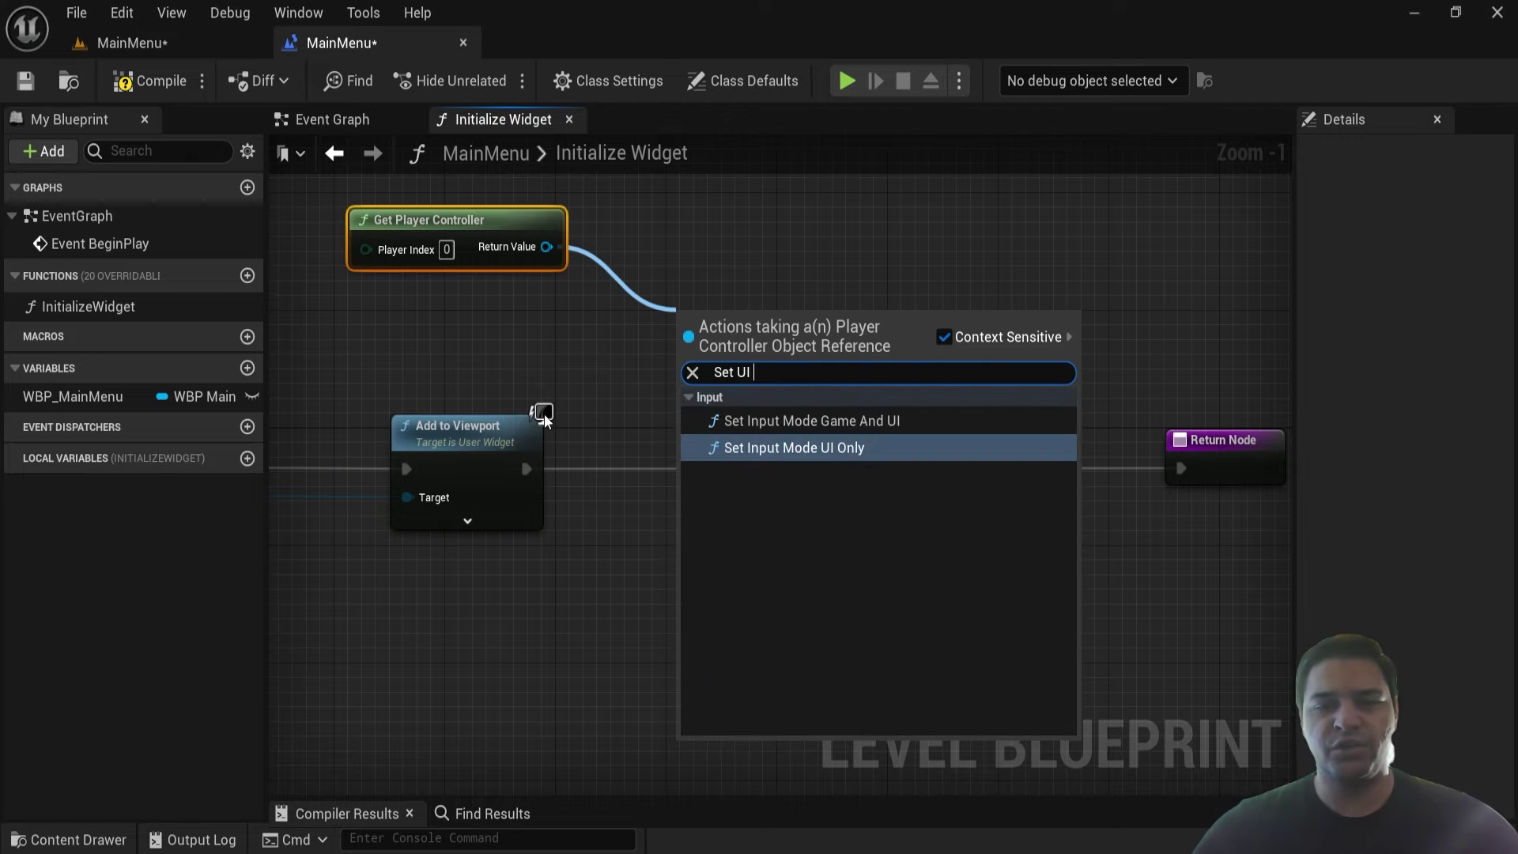
pyautogui.click(780, 448)
# - Wire Set Input Mode UI Only between Add to Viewport and Return Node, focusing WBP Main Menu
pyautogui.moveTo(526, 468); pyautogui.dragTo(613, 468)
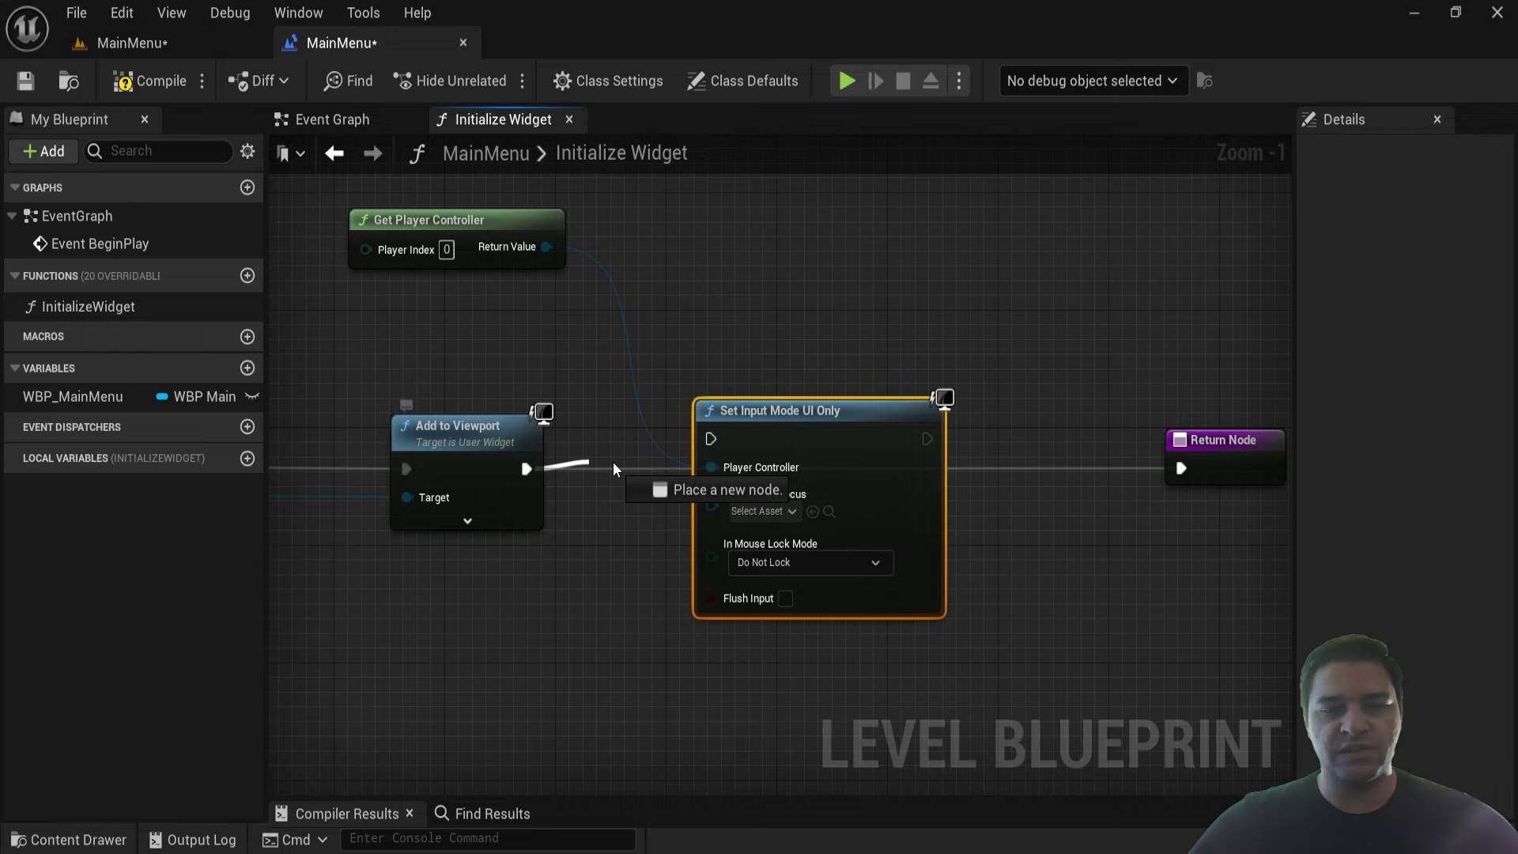
pyautogui.moveTo(718, 449); pyautogui.dragTo(718, 449)
pyautogui.moveTo(811, 433); pyautogui.dragTo(825, 464)
pyautogui.moveTo(939, 468); pyautogui.dragTo(964, 472)
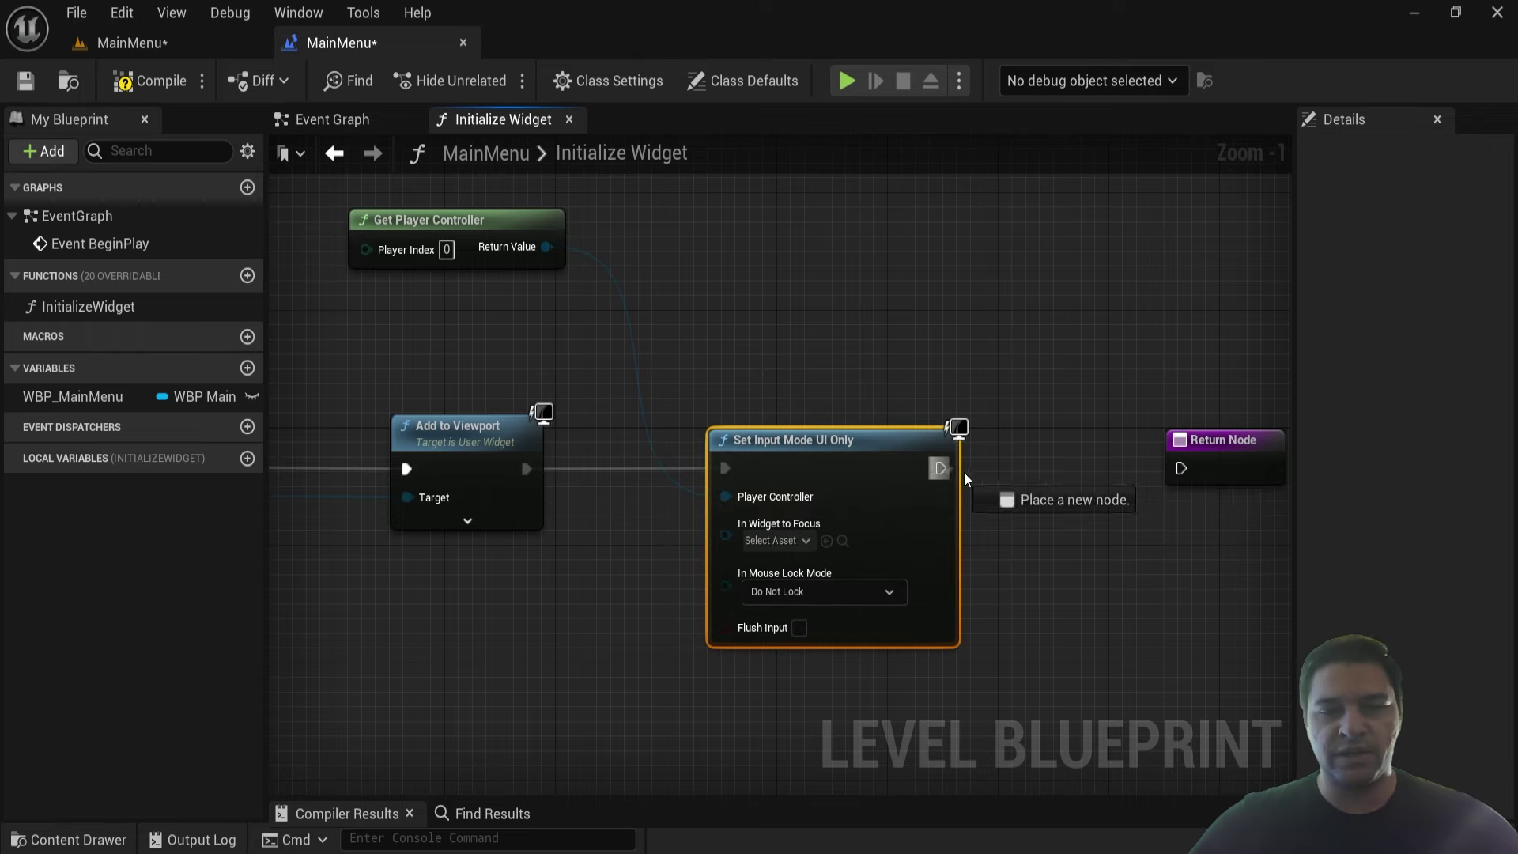
pyautogui.scroll(1, 700, 551)
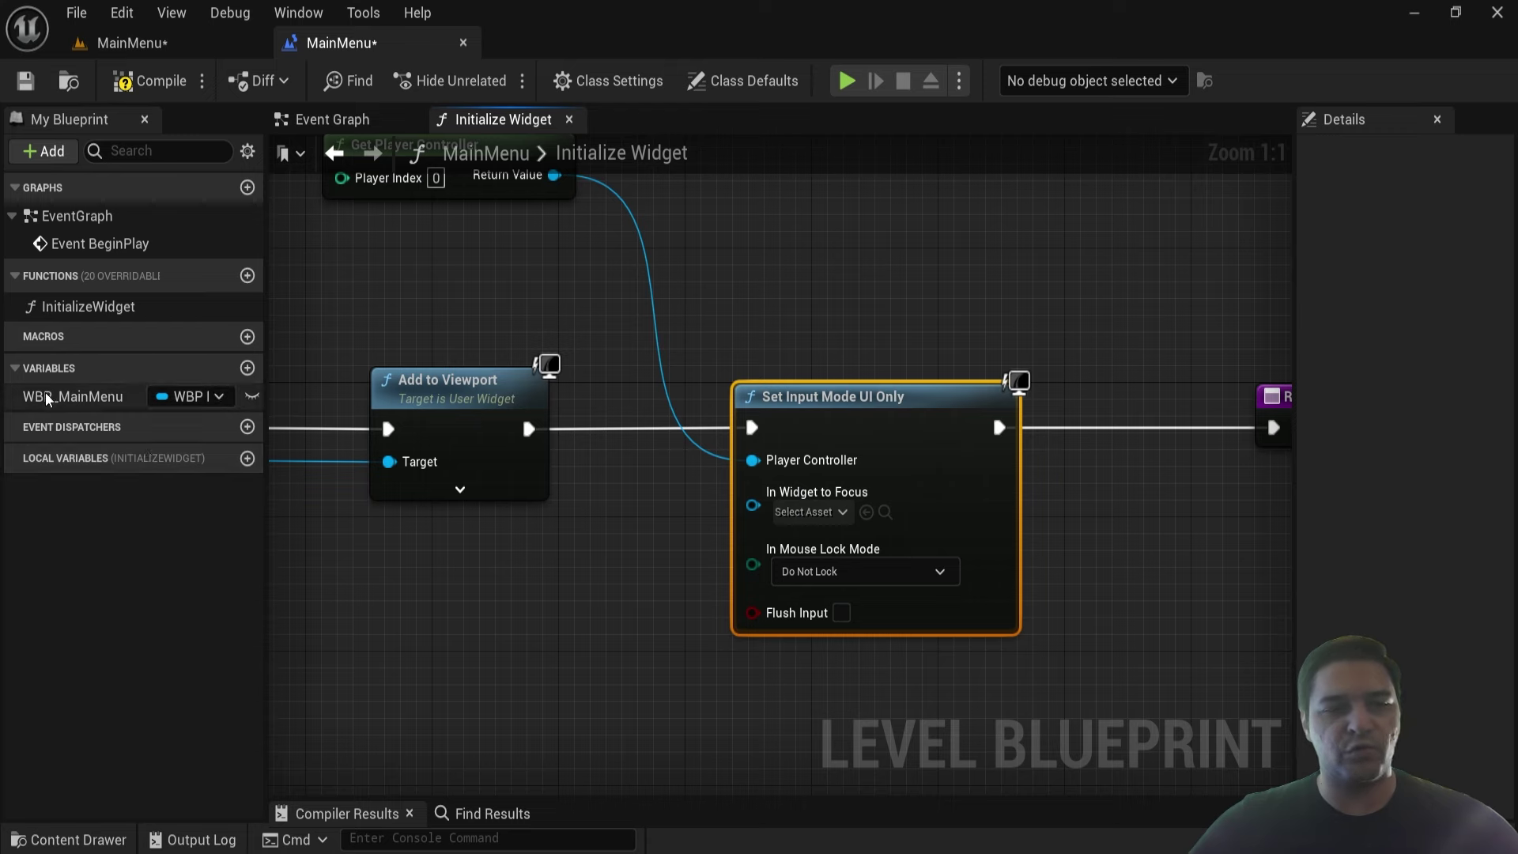
pyautogui.moveTo(46, 398); pyautogui.dragTo(753, 506)
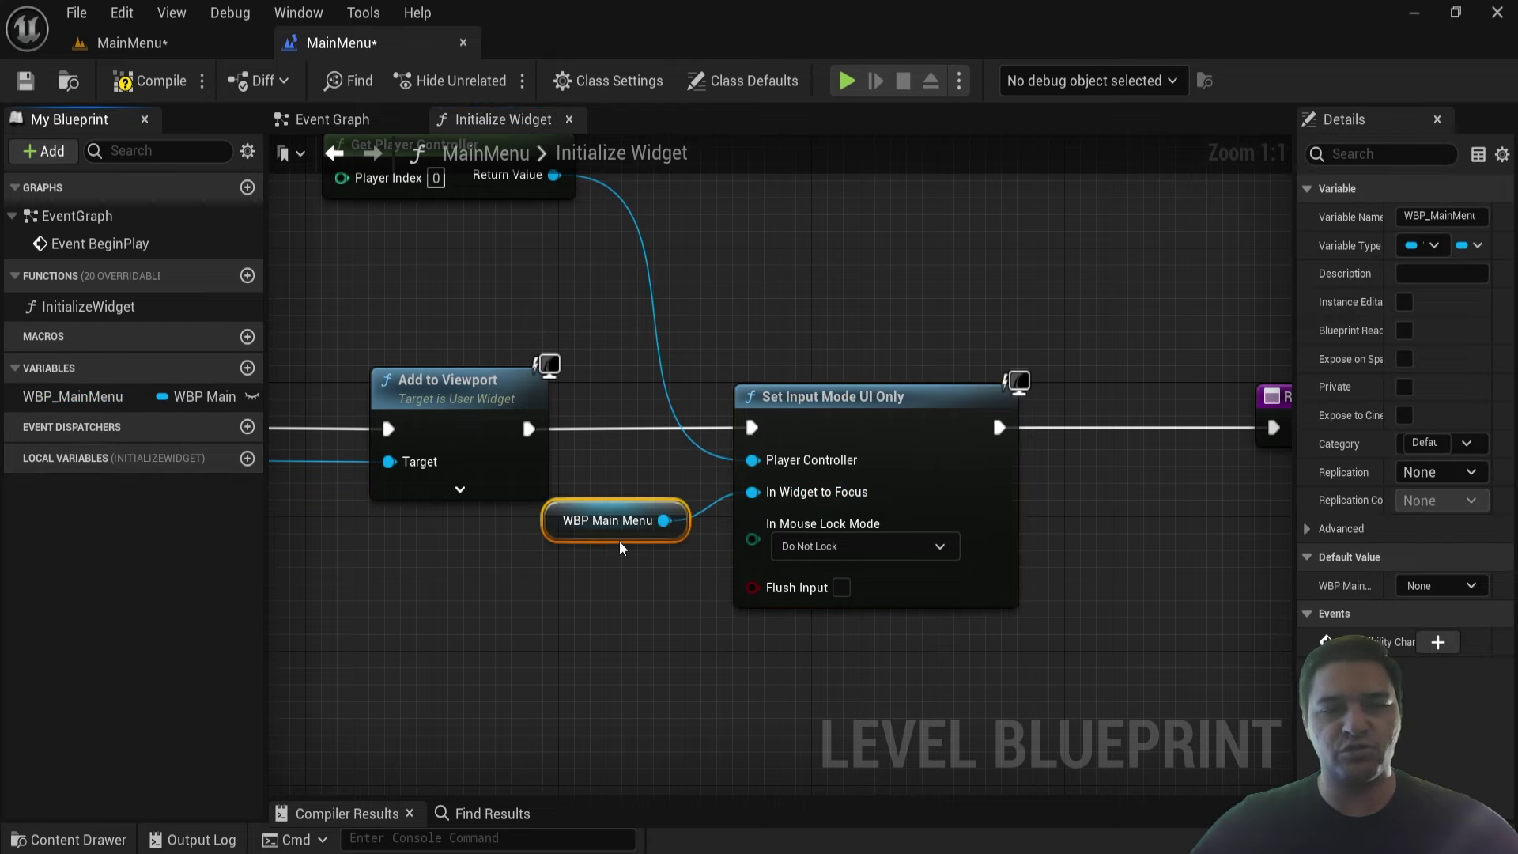
pyautogui.moveTo(620, 545); pyautogui.dragTo(620, 596)
# - Save the map, play-test the main menu, then return to the Initialize Widget graph
pyautogui.click(17, 84)
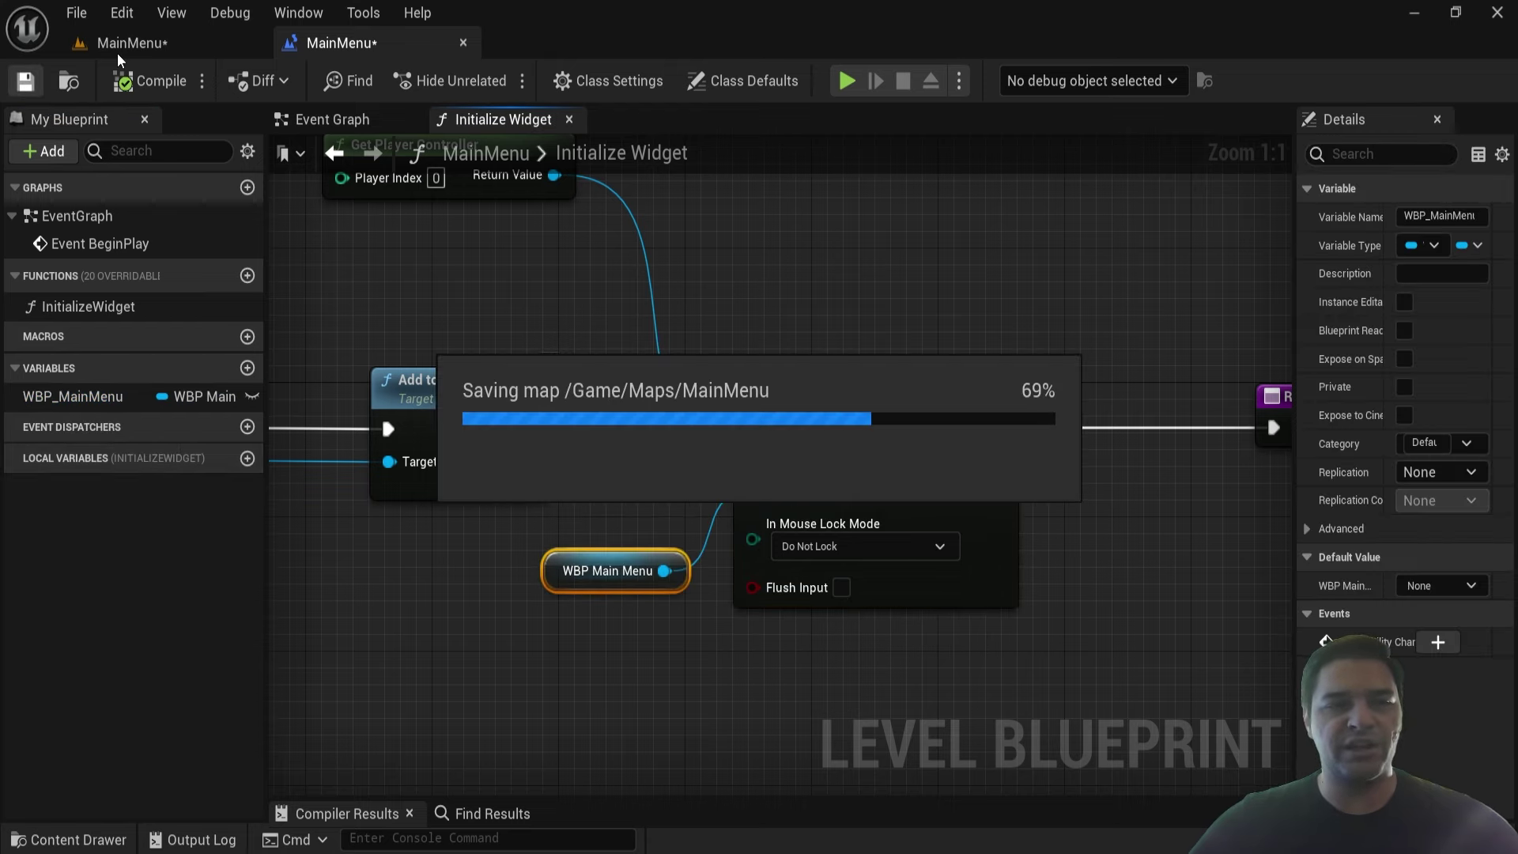
pyautogui.click(149, 52)
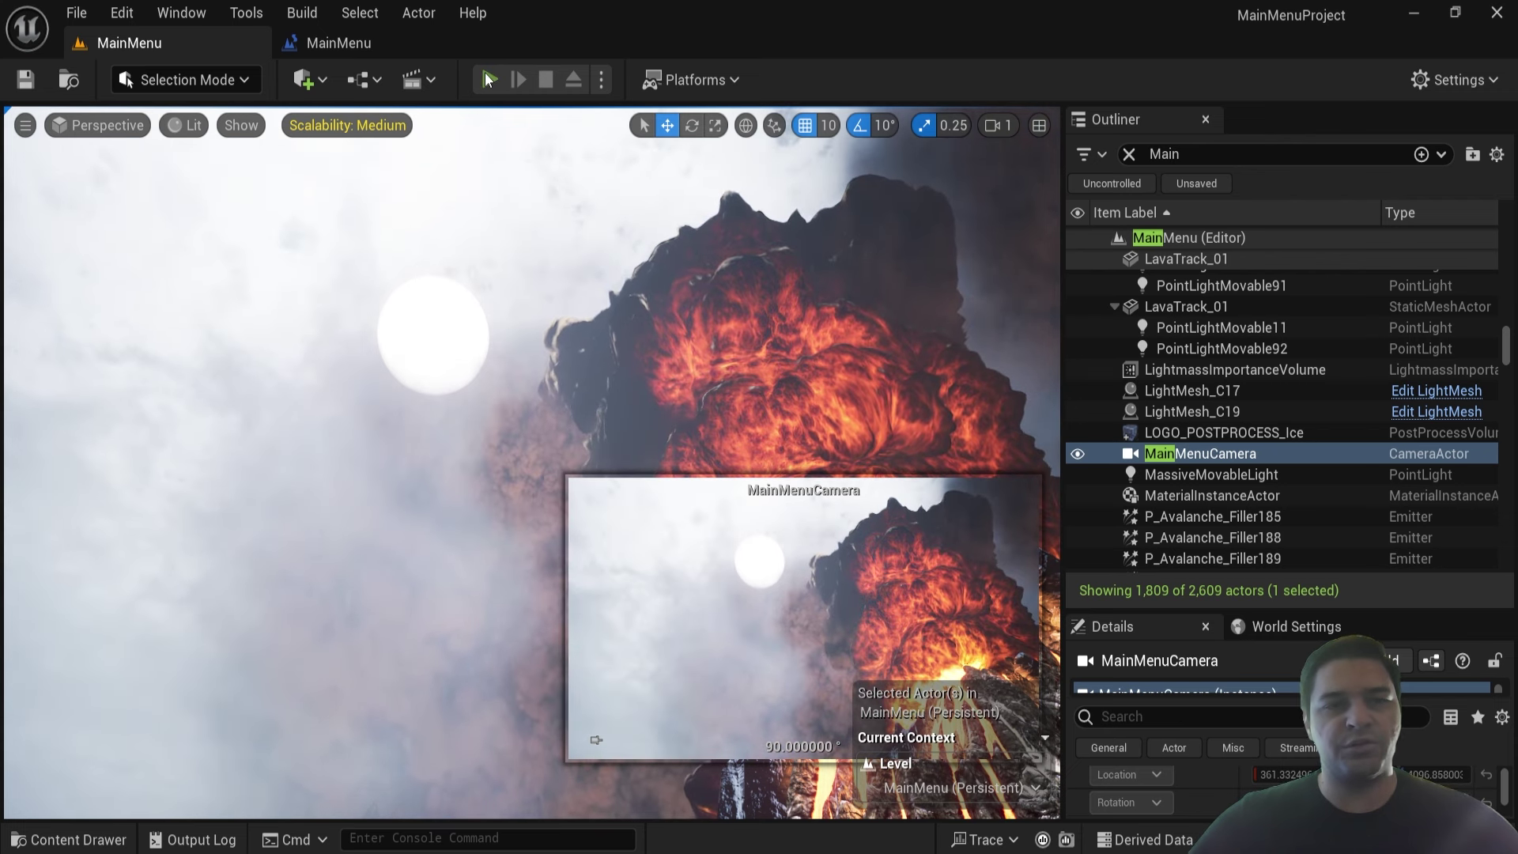
pyautogui.hotkey('alt', 'p')
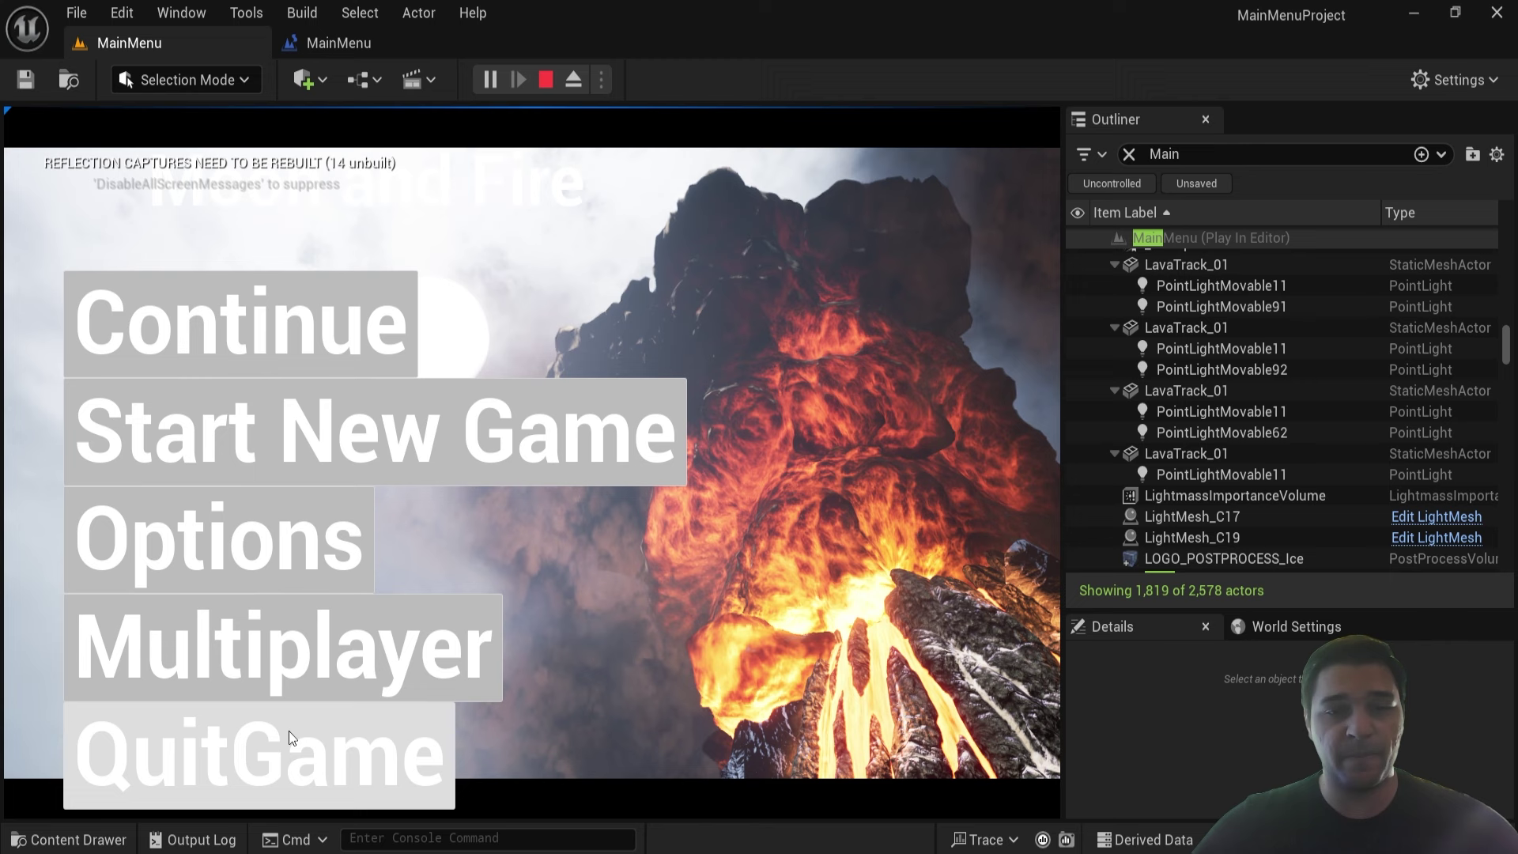
pyautogui.press('Escape')
pyautogui.click(338, 43)
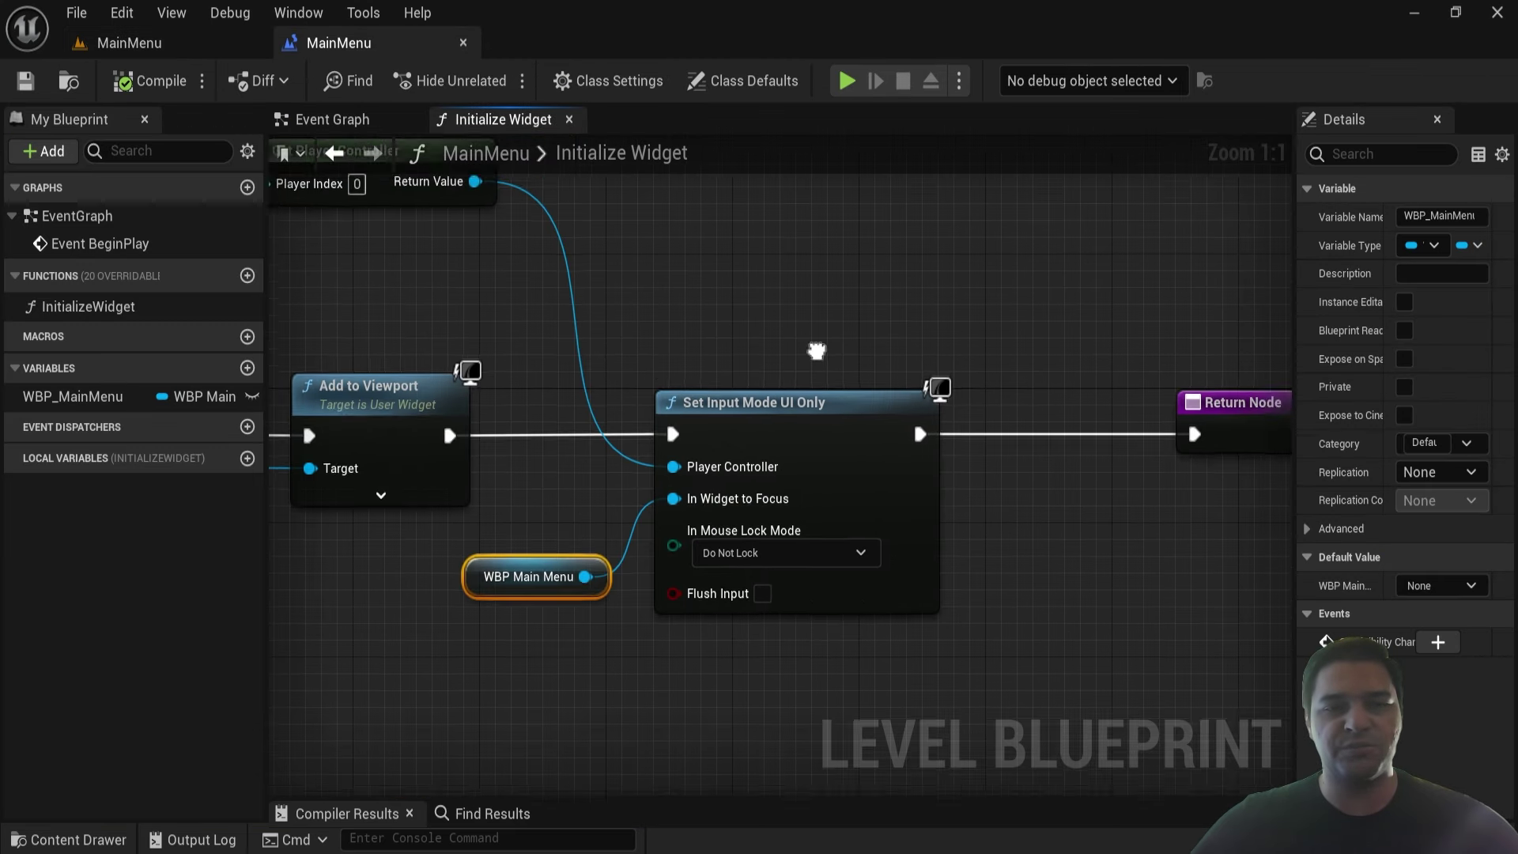
# - Add a Set Show Mouse Cursor node, checked, on the player controller after Set Input Mode
pyautogui.click(646, 297)
pyautogui.moveTo(901, 405); pyautogui.dragTo(1117, 405)
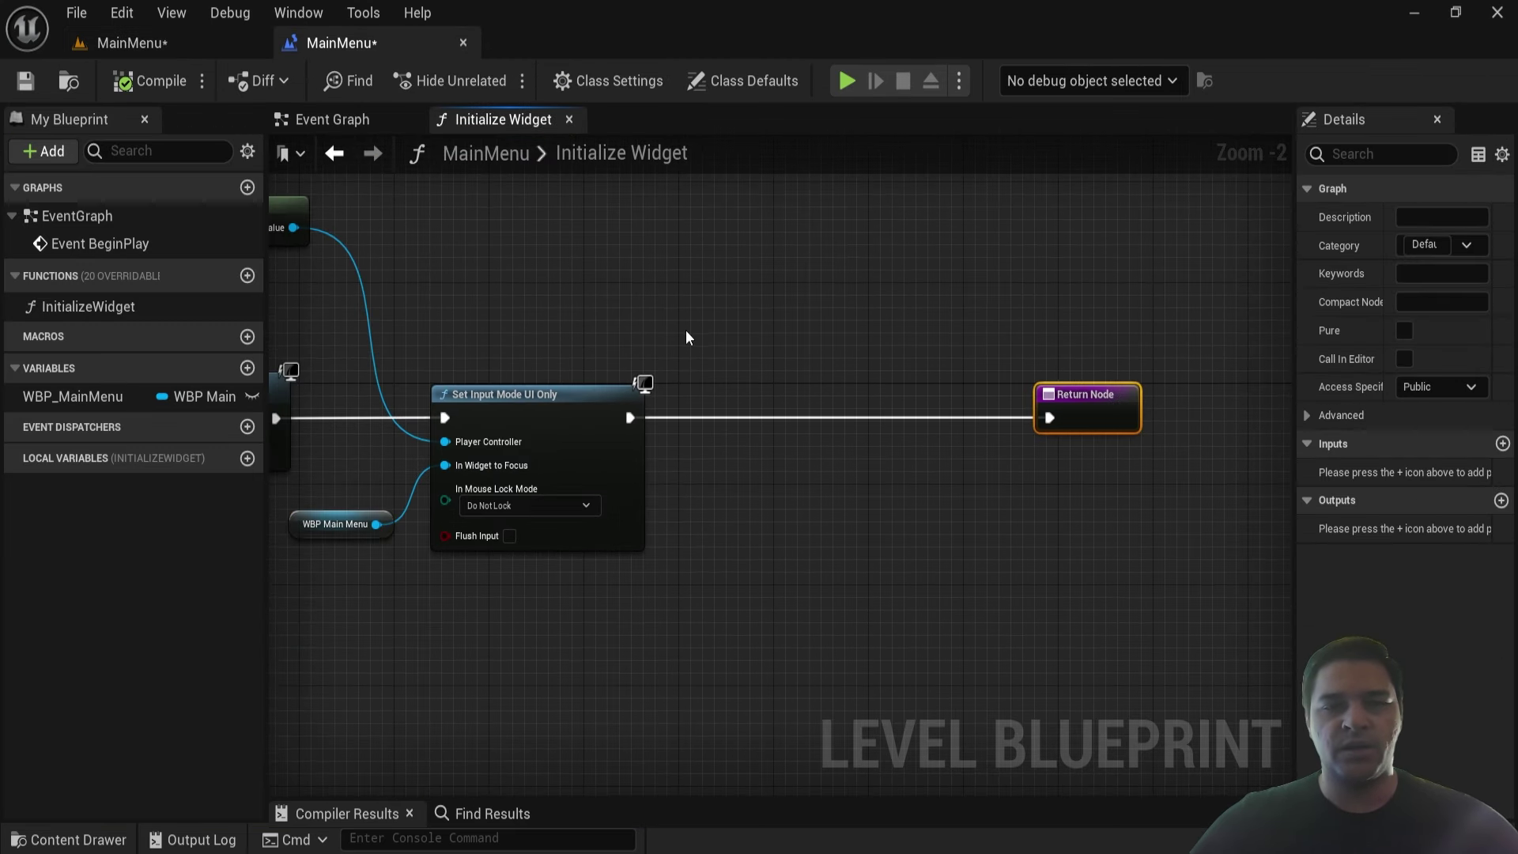
pyautogui.moveTo(407, 253); pyautogui.dragTo(538, 259, button='right')
pyautogui.moveTo(424, 232); pyautogui.dragTo(866, 292)
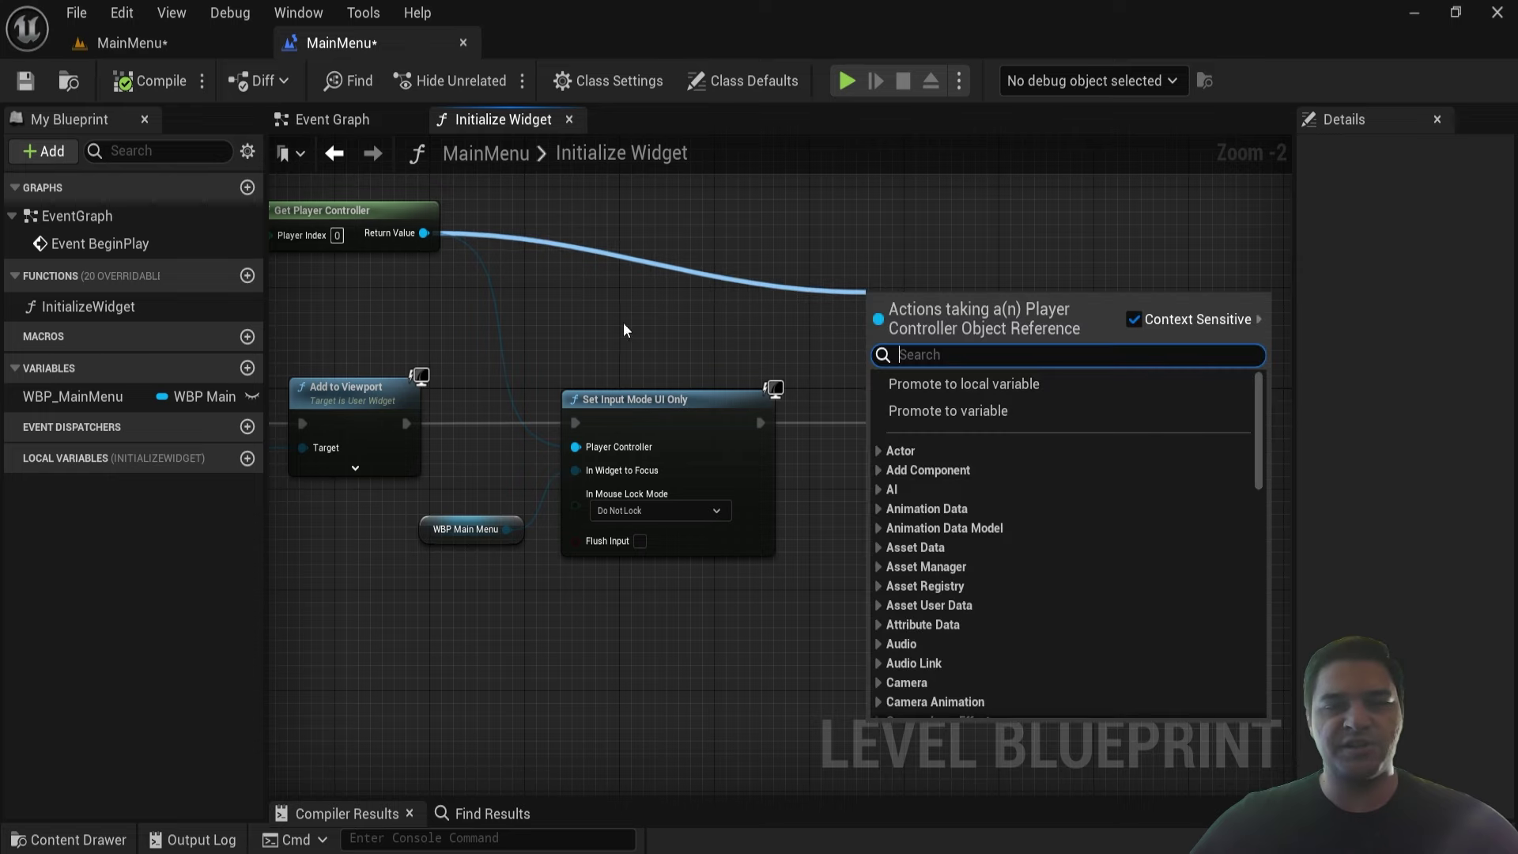
pyautogui.write('Set Sj')
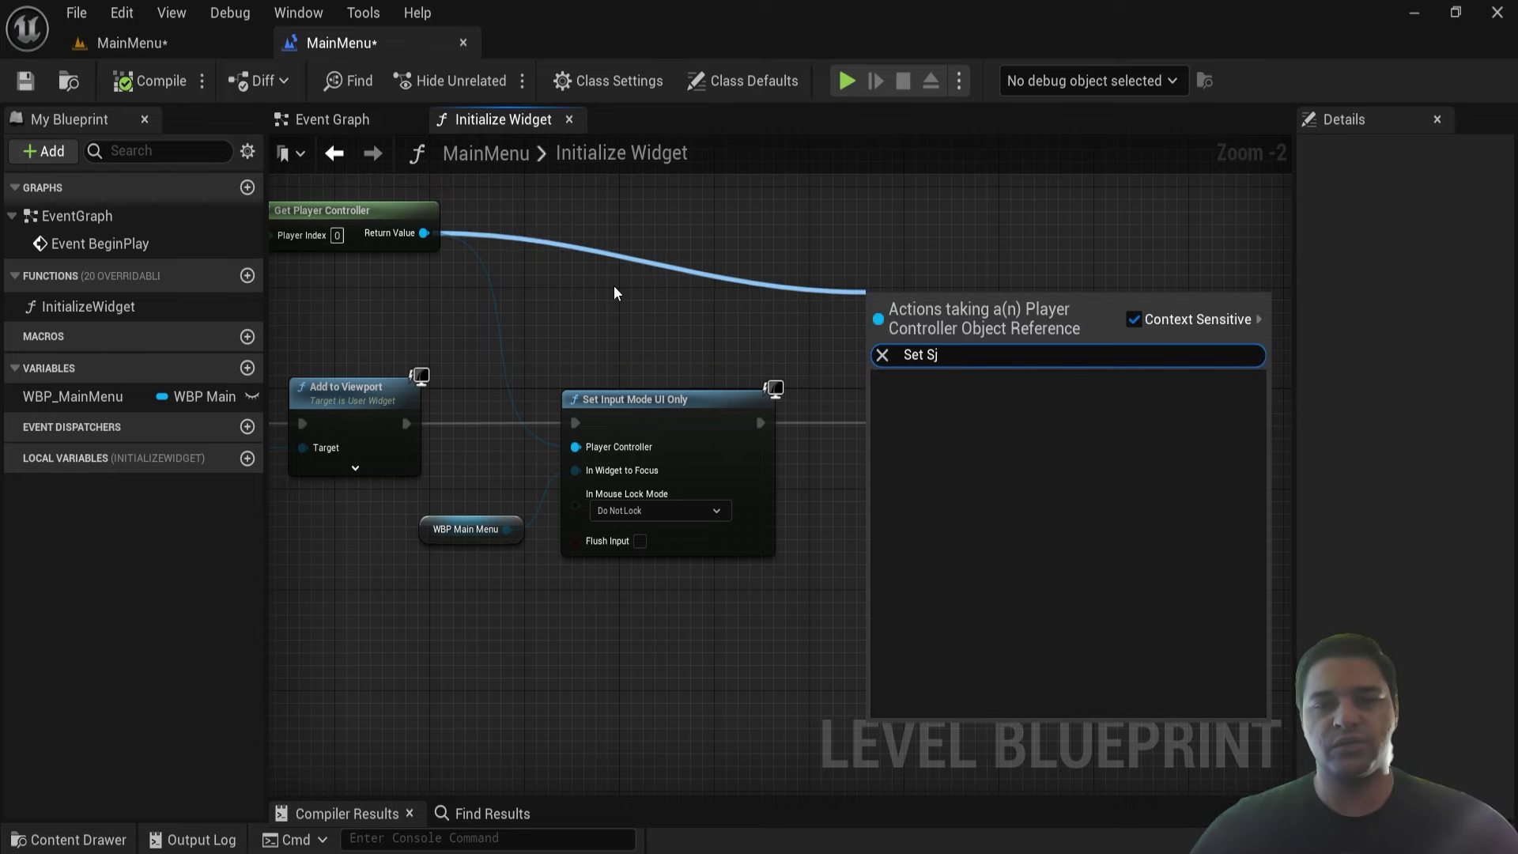
pyautogui.press('BackSpace')
pyautogui.write('how mo')
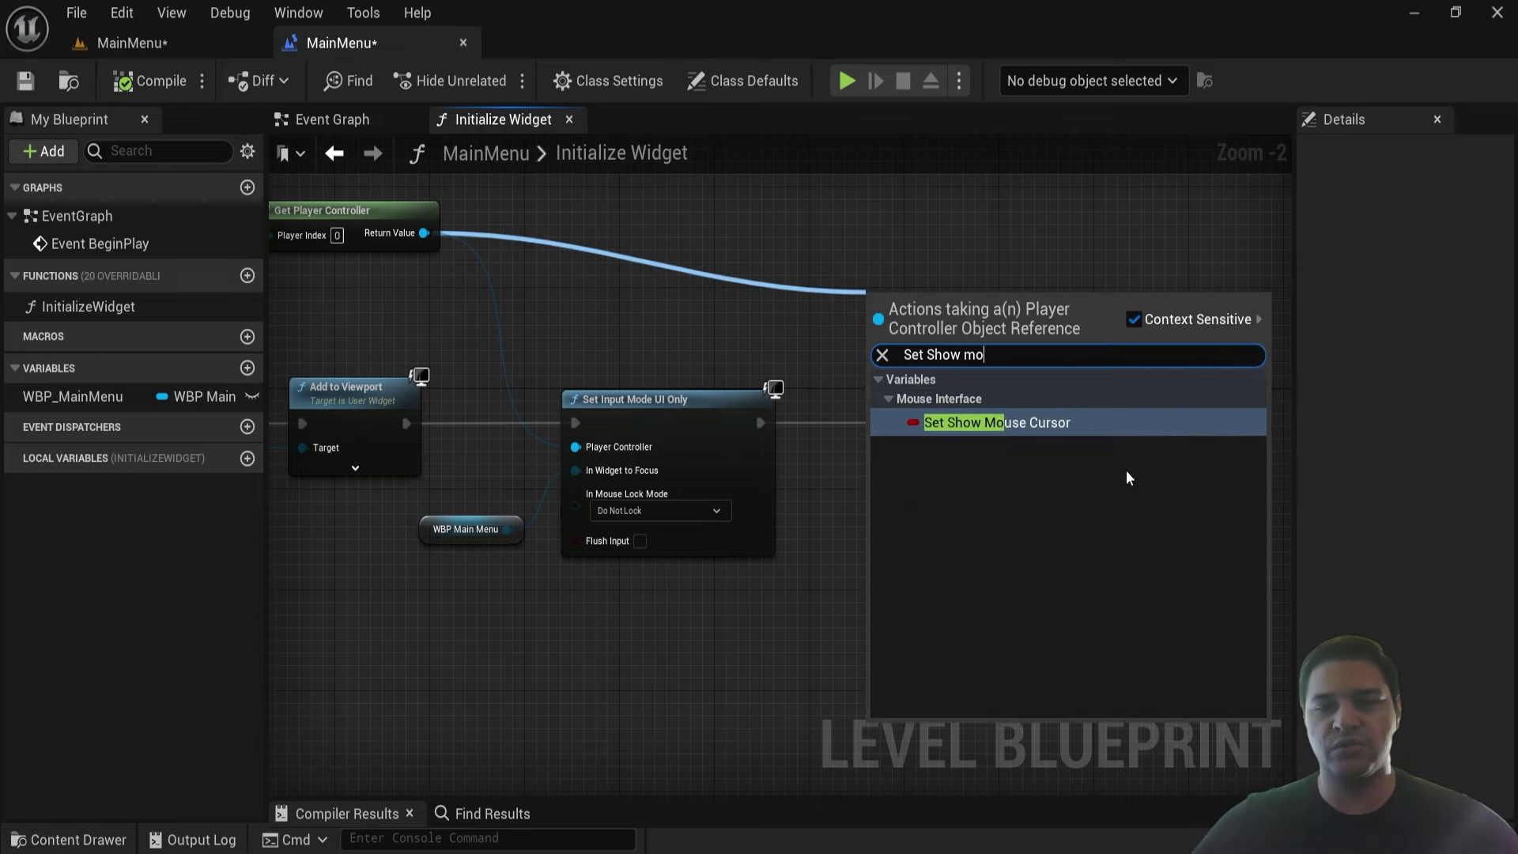
pyautogui.click(1063, 436)
pyautogui.moveTo(962, 319); pyautogui.dragTo(969, 405)
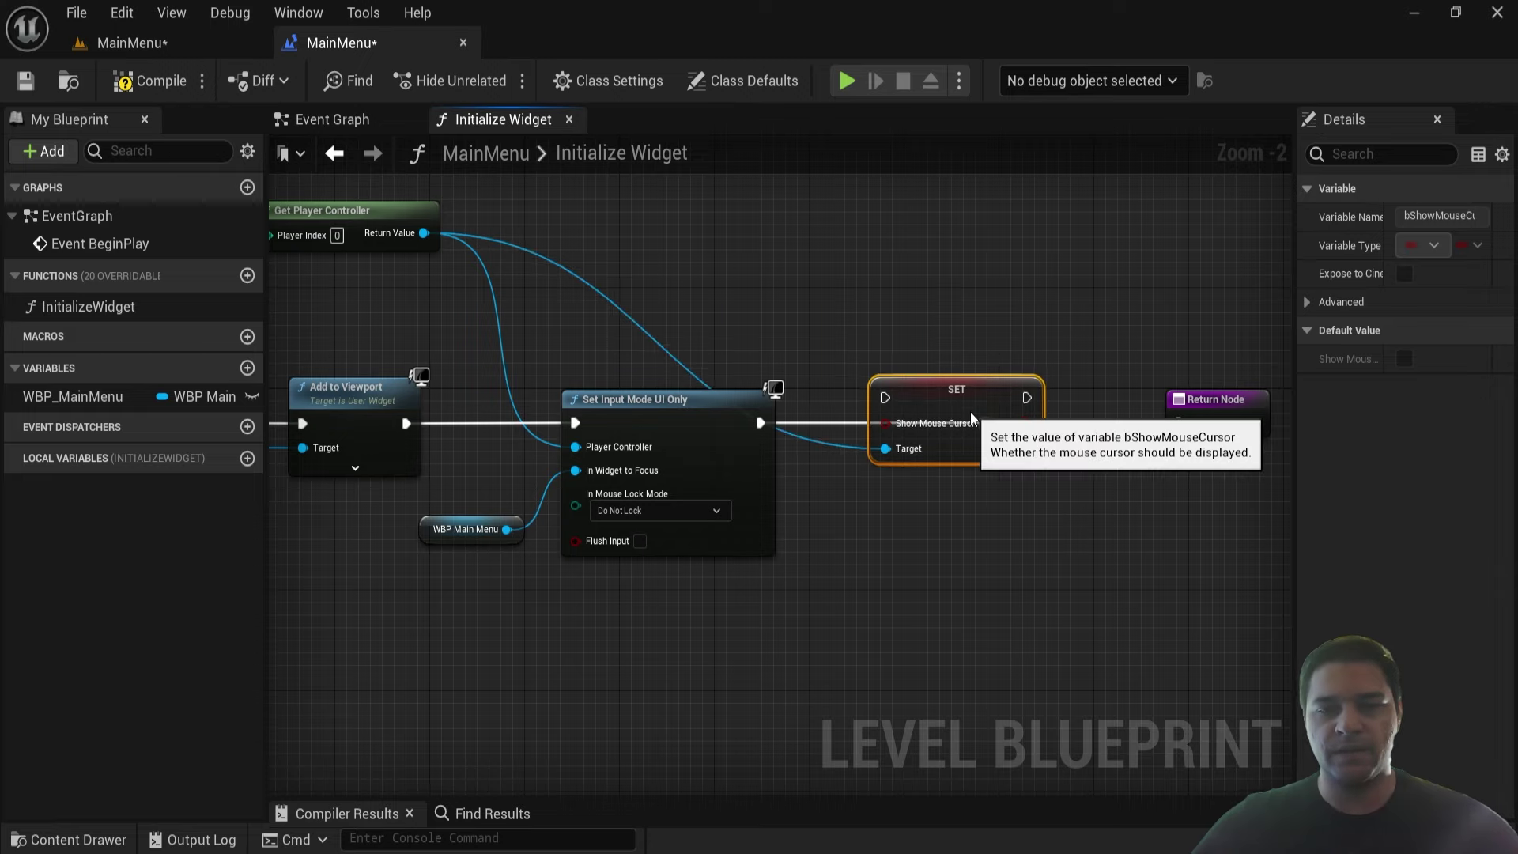
pyautogui.moveTo(761, 422)
pyautogui.mouseDown()
pyautogui.moveTo(886, 398)
pyautogui.moveTo(965, 429)
pyautogui.mouseUp()
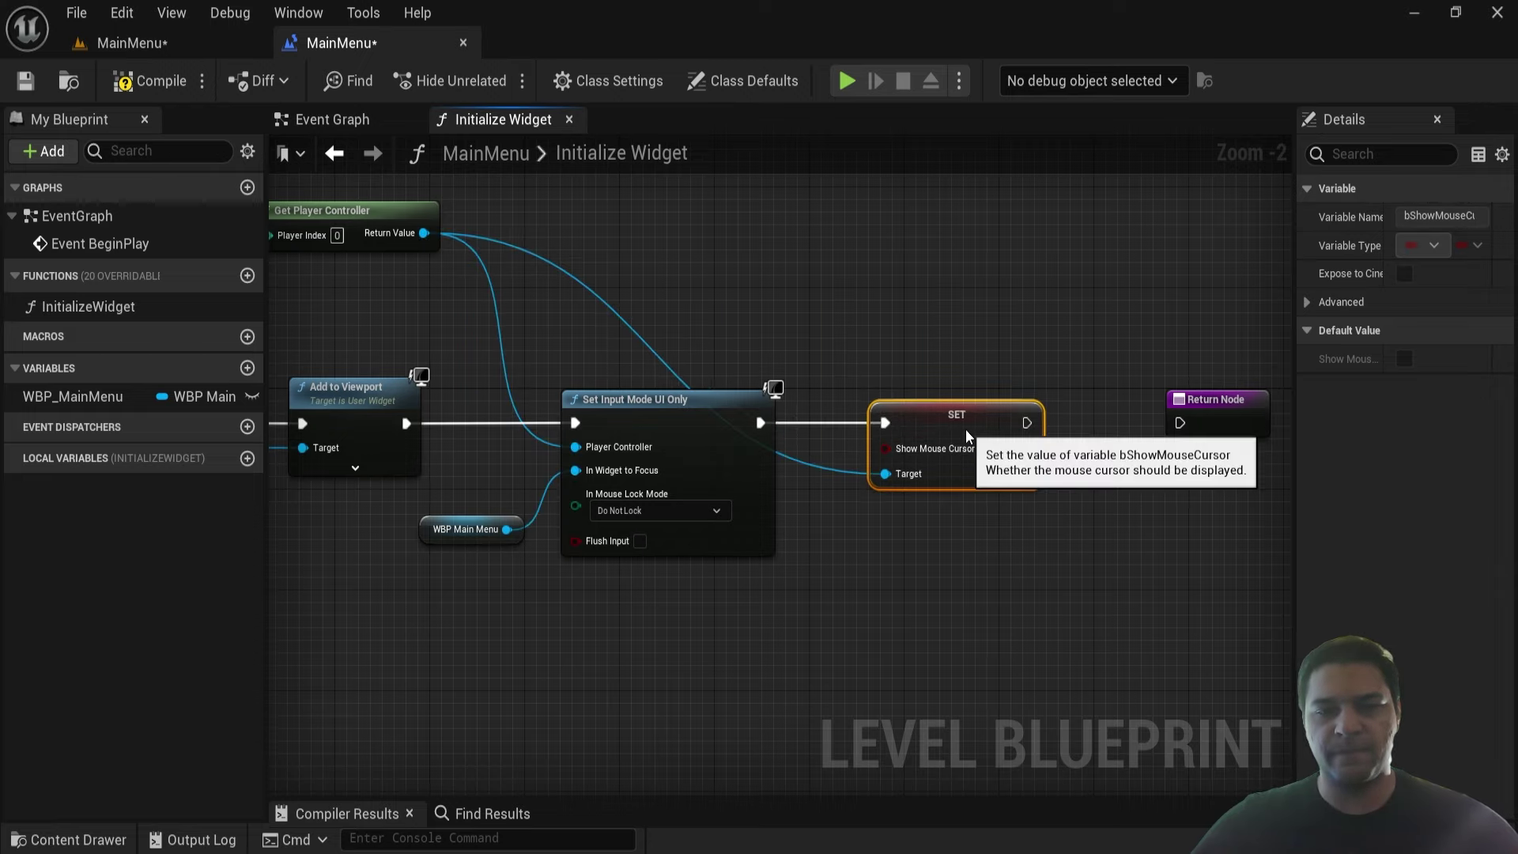
pyautogui.click(985, 449)
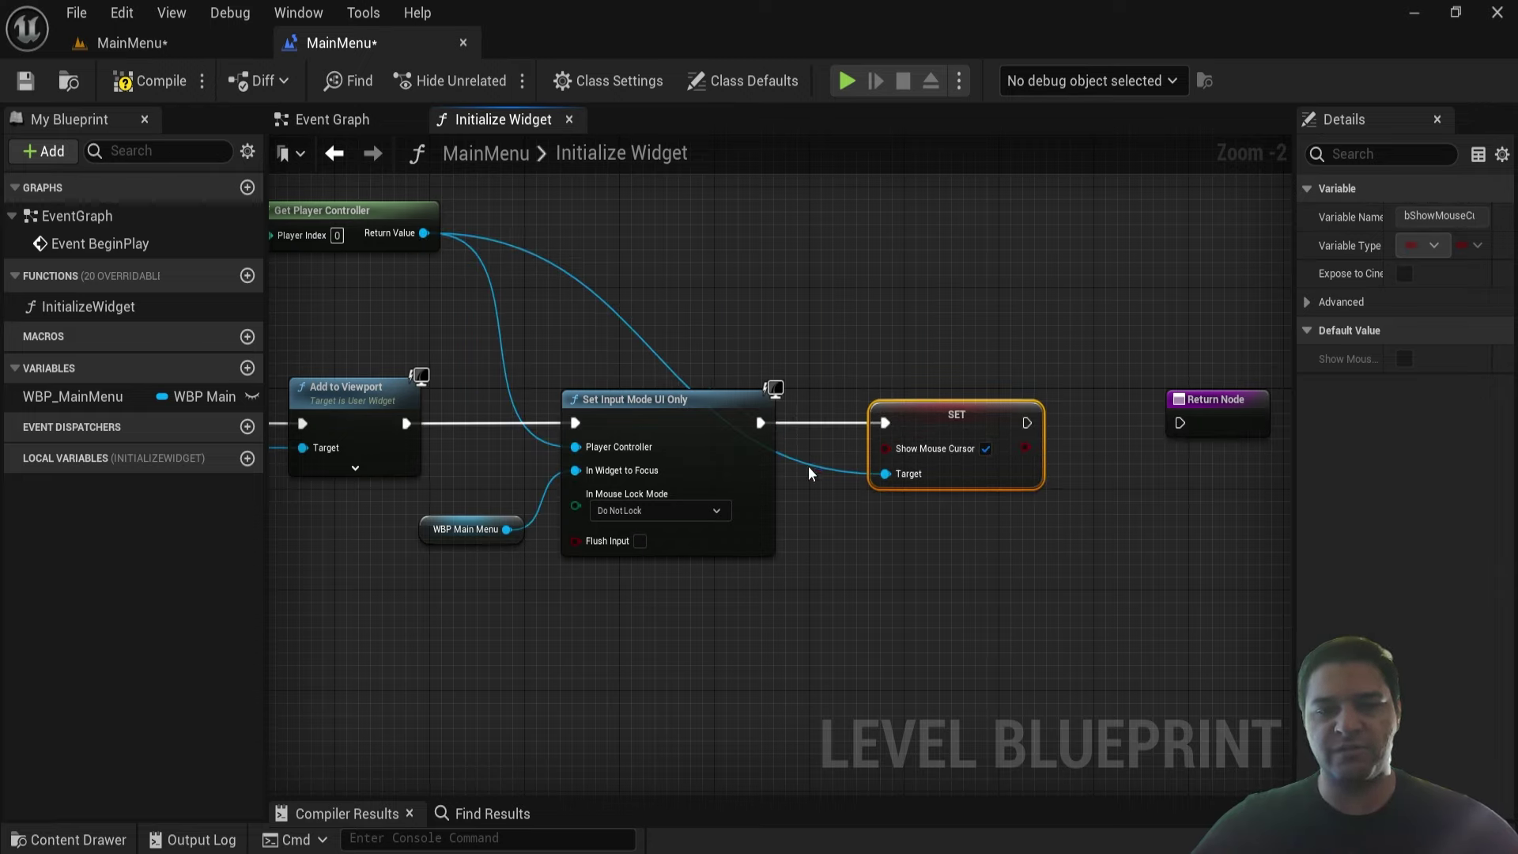
# - Tidy the Target wire with a reroute, connect the SET node to Return Node, and save the map
pyautogui.doubleClick(814, 465)
pyautogui.moveTo(814, 457); pyautogui.dragTo(821, 437)
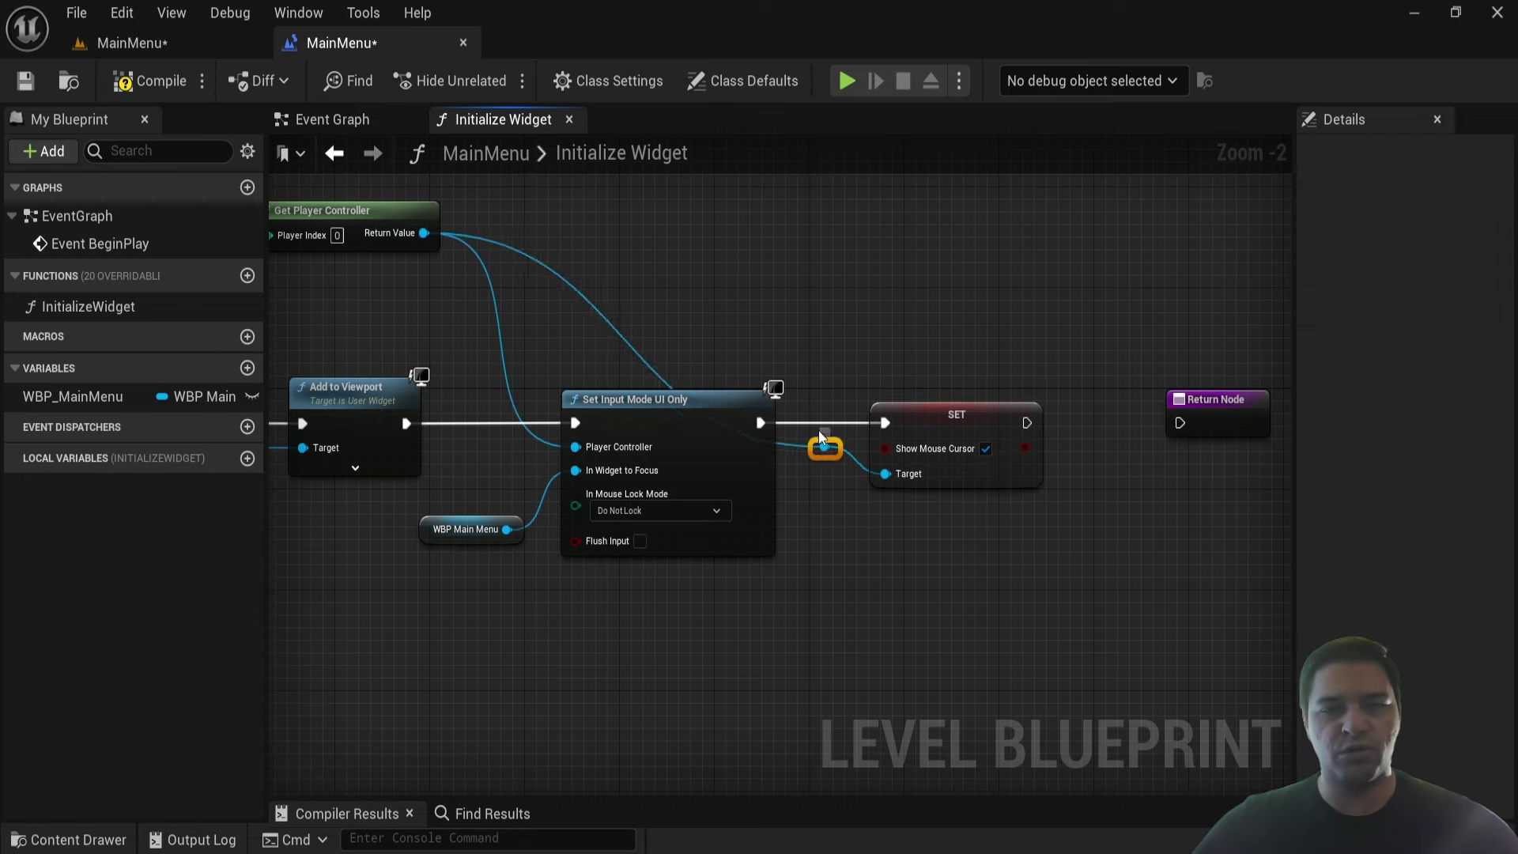
pyautogui.moveTo(945, 316); pyautogui.dragTo(739, 308, button='right')
pyautogui.moveTo(819, 413); pyautogui.dragTo(984, 412)
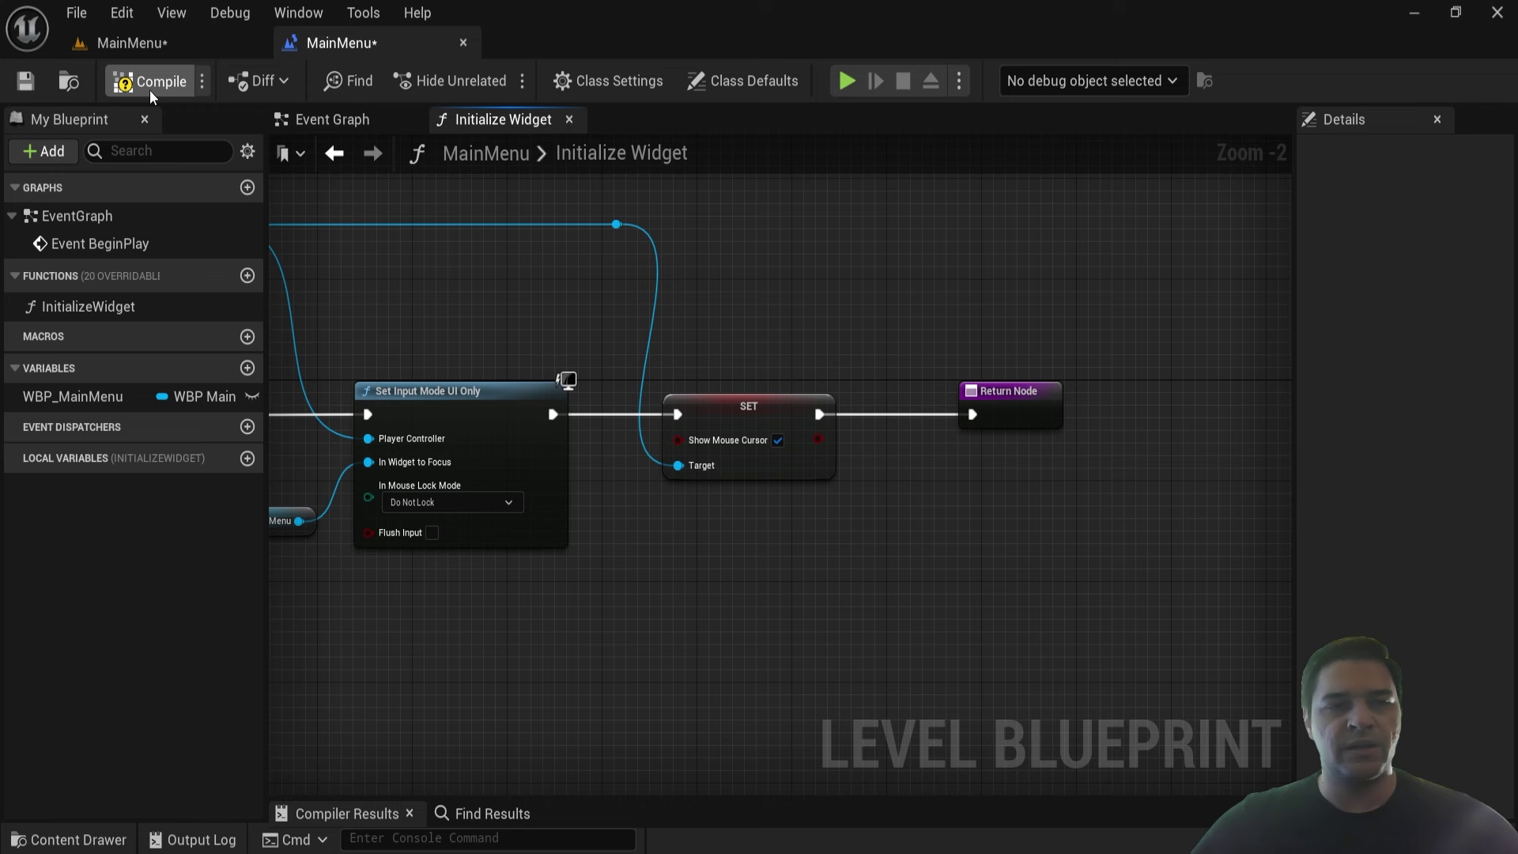
pyautogui.click(35, 84)
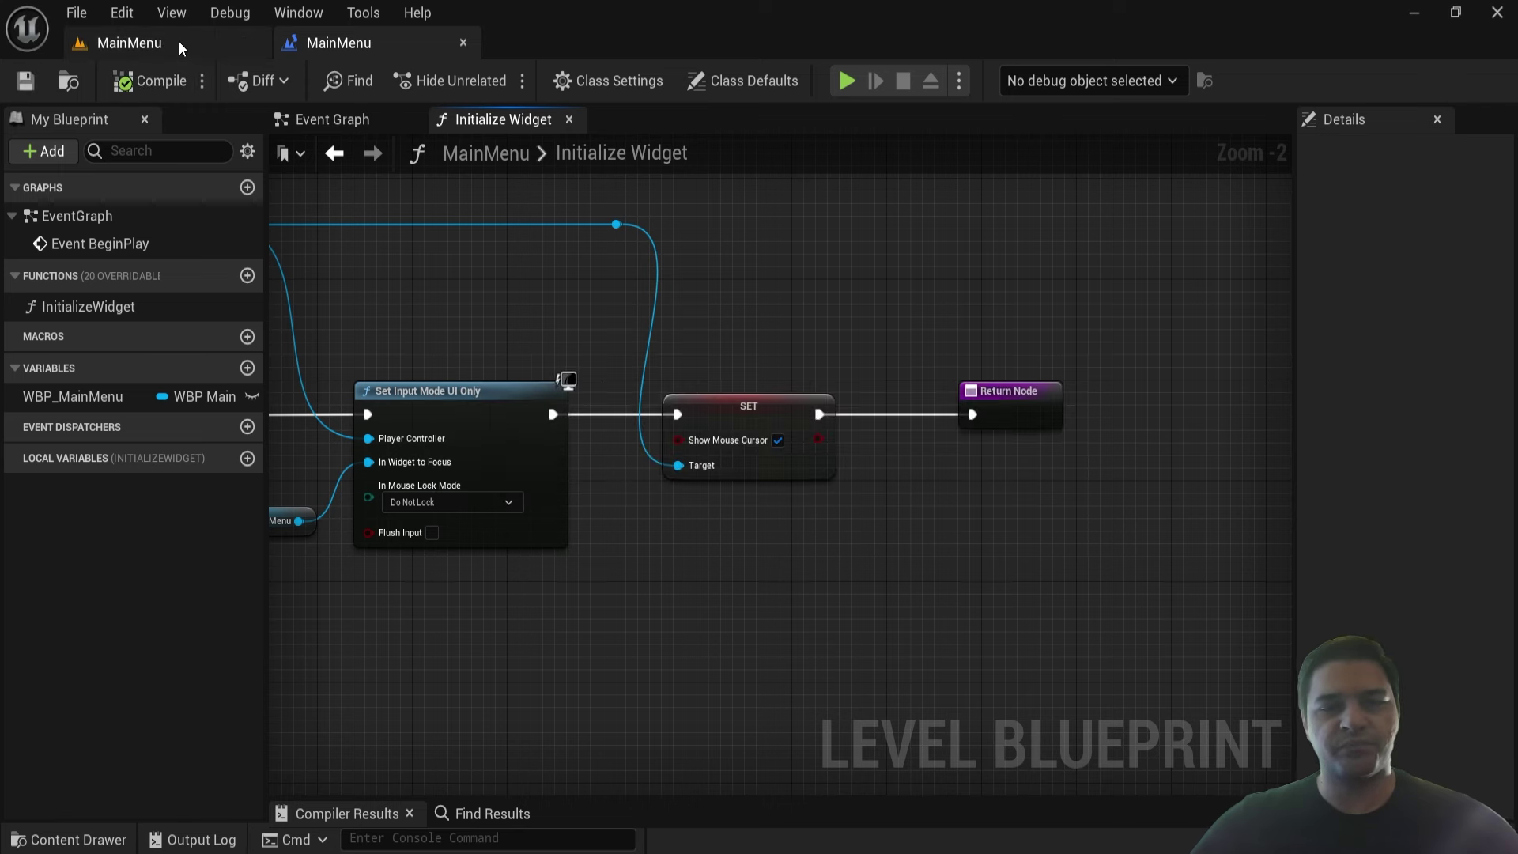
# - Play-test the level to check the menu and cursor, then open the Content Drawer
pyautogui.click(179, 41)
pyautogui.hotkey('alt', 'p')
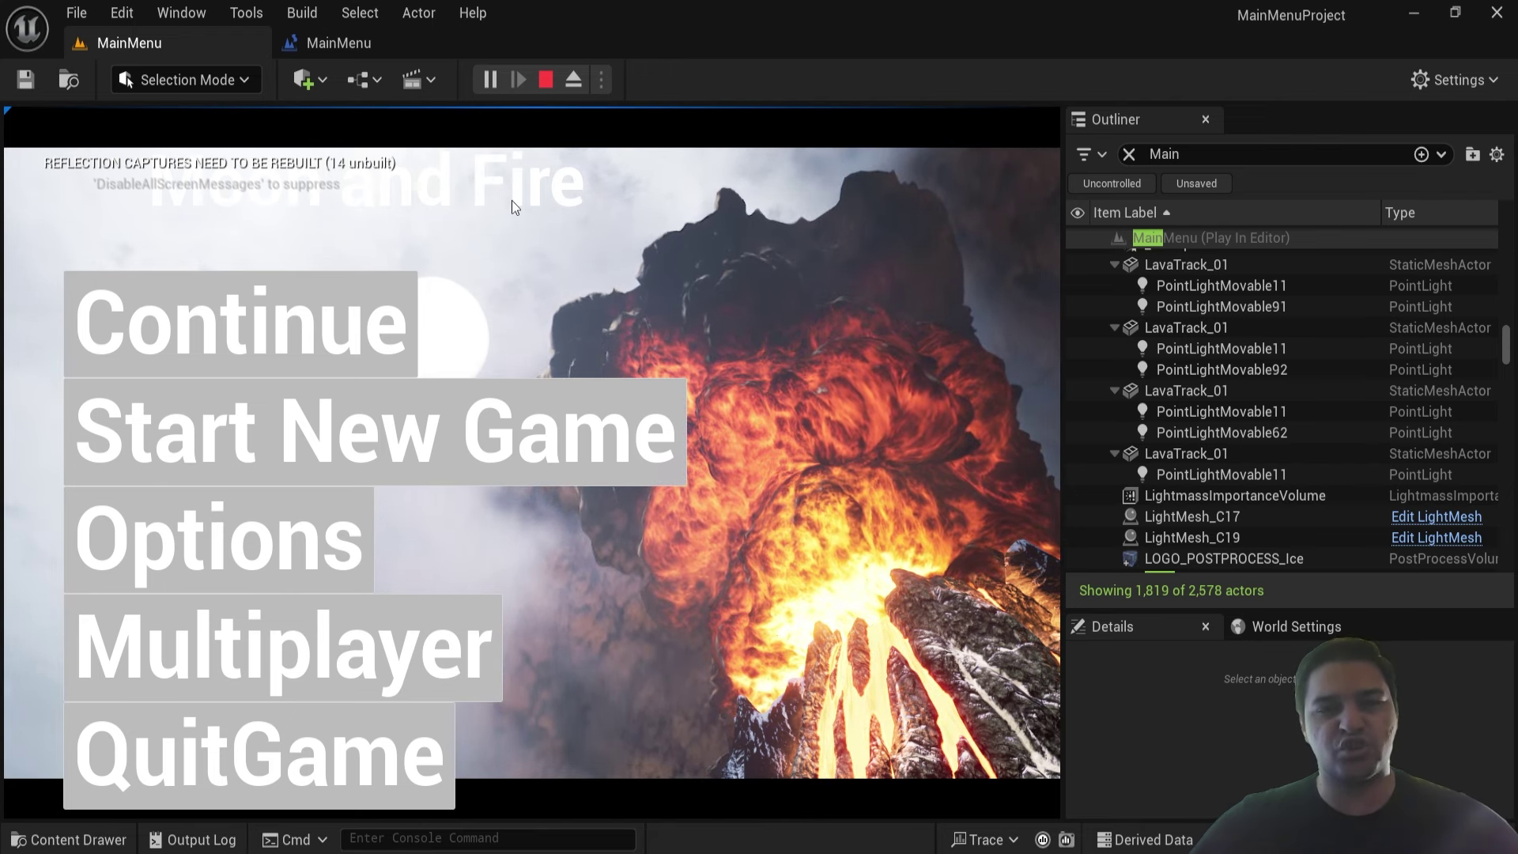
pyautogui.press('Escape')
pyautogui.hotkey('ctrl', 'space')
# - Open the WBP_TitleName widget from the UI_Elements folder
pyautogui.click(439, 678)
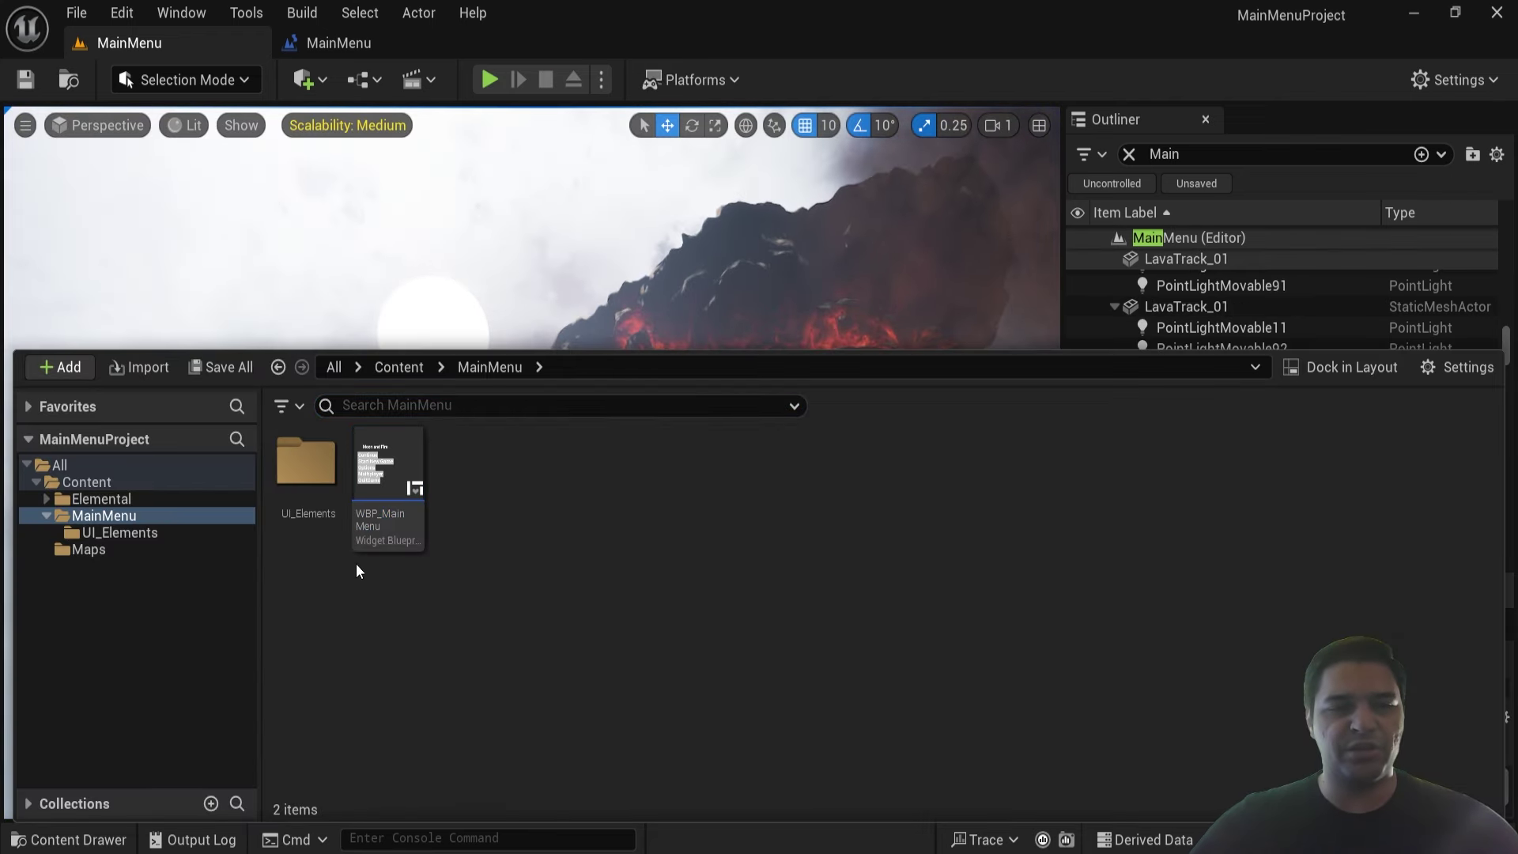
pyautogui.doubleClick(310, 547)
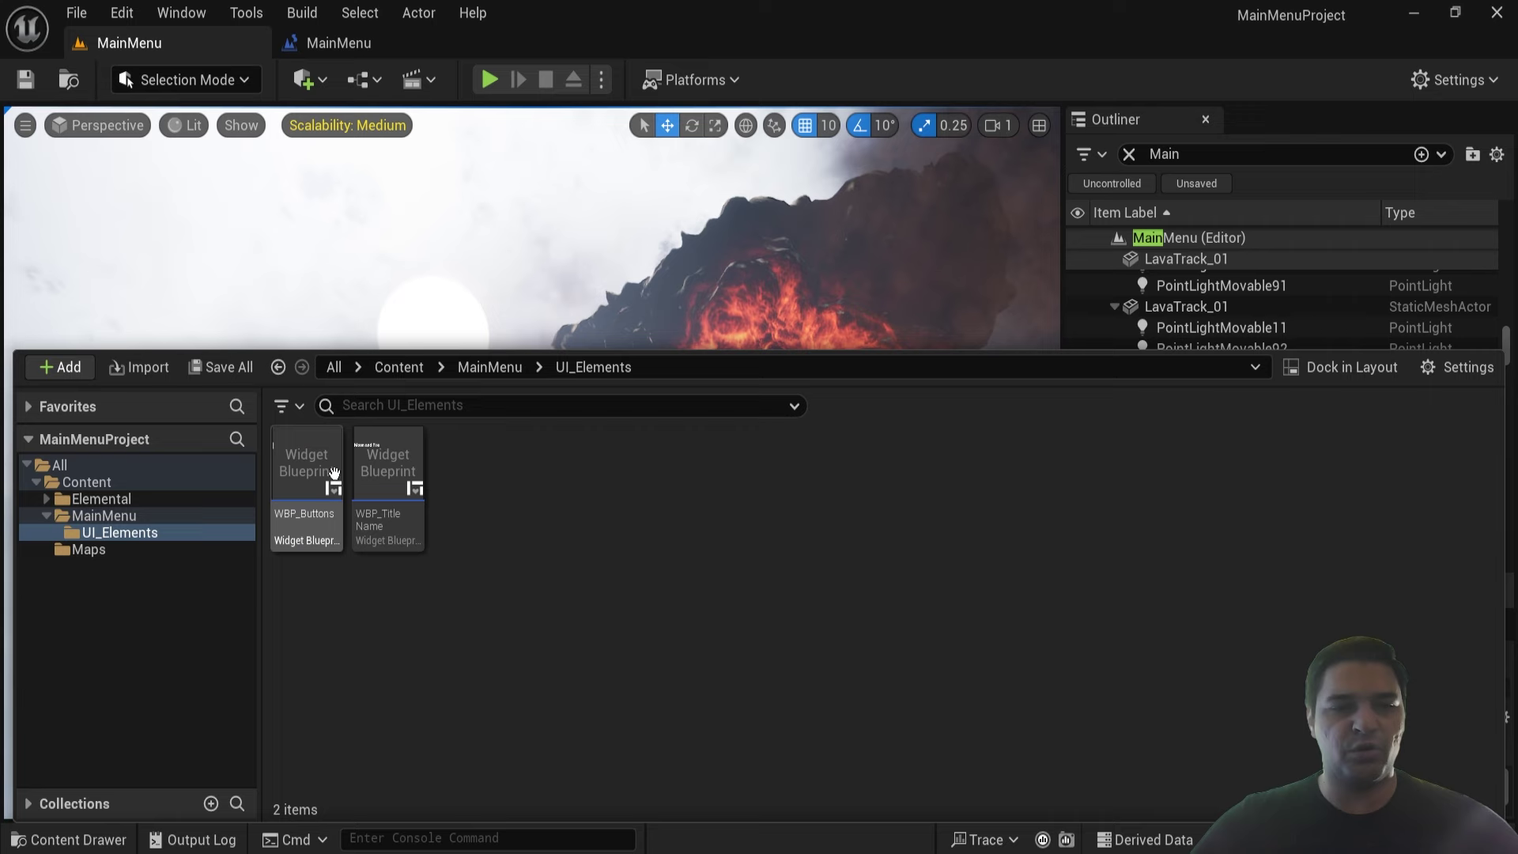
pyautogui.doubleClick(419, 541)
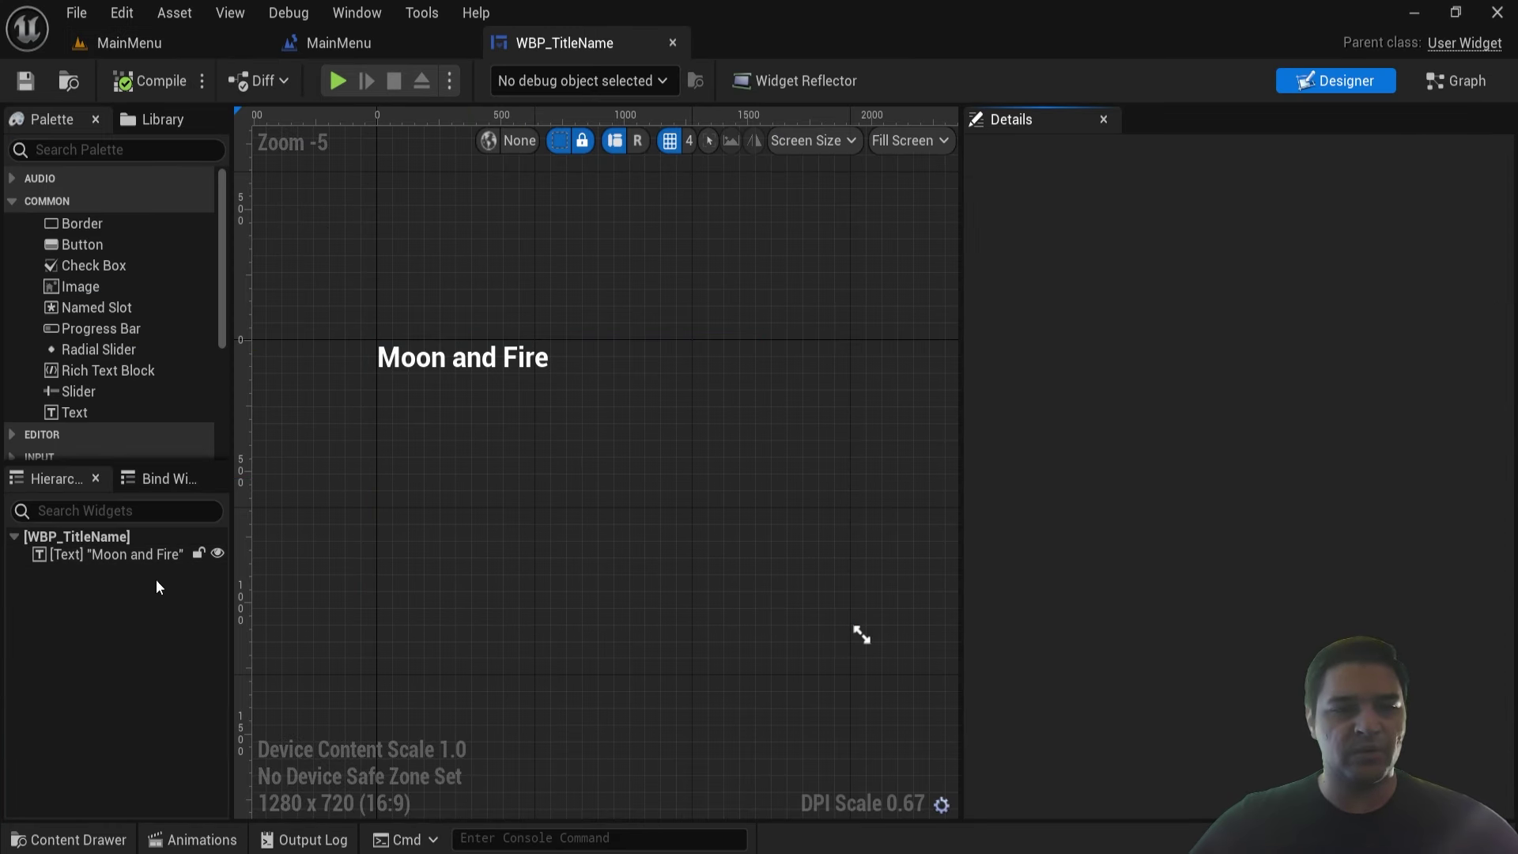
# - Give the Moon and Fire title a black outline of size 26
pyautogui.click(131, 556)
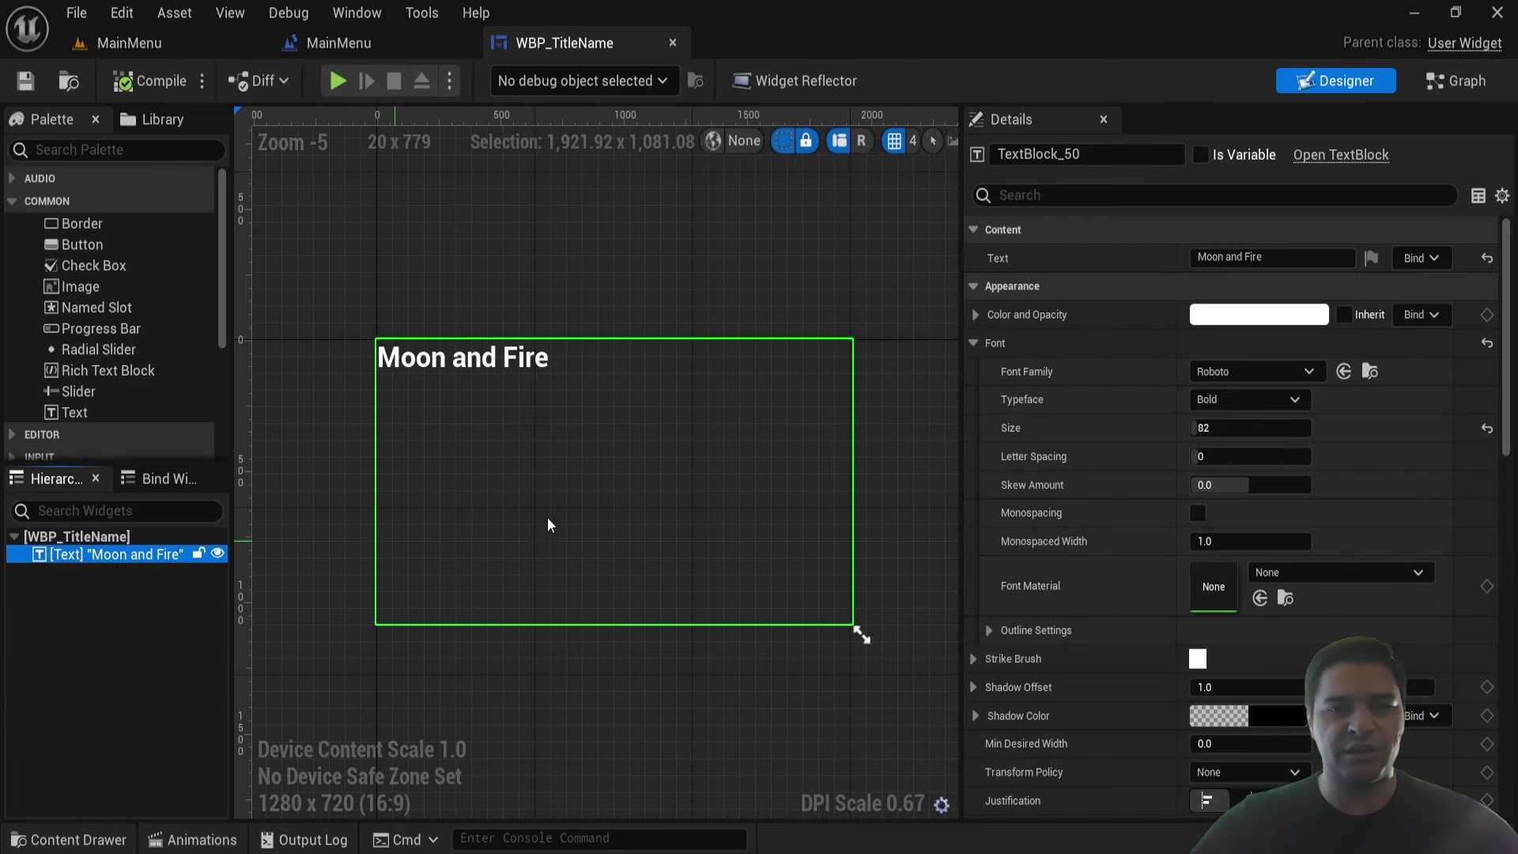
pyautogui.press('F2')
pyautogui.scroll(-2, 1042, 452)
pyautogui.scroll(-1, 1048, 490)
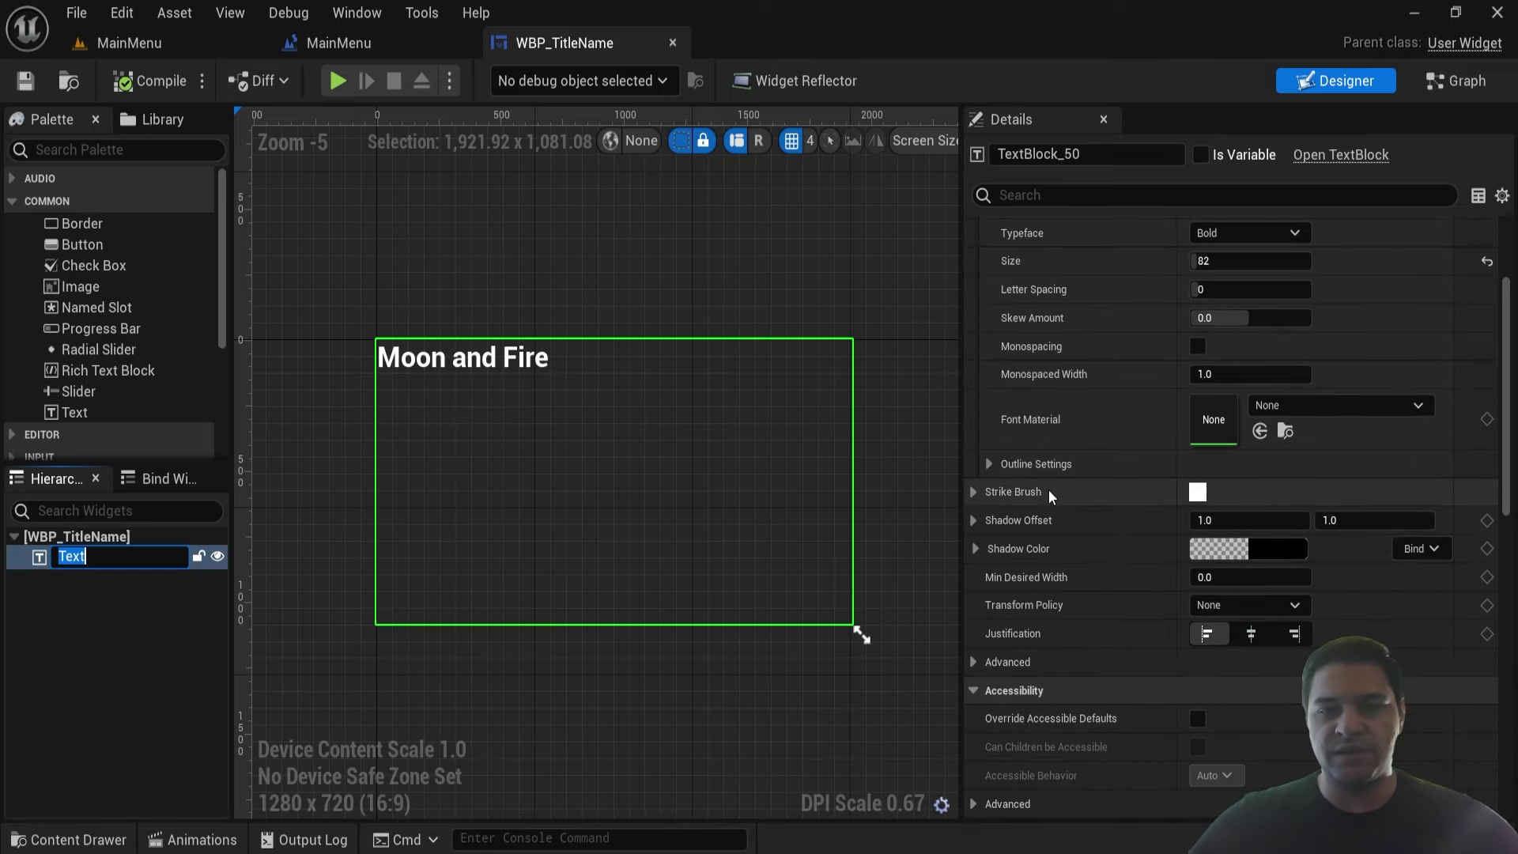
pyautogui.click(989, 464)
pyautogui.scroll(-1, 1028, 478)
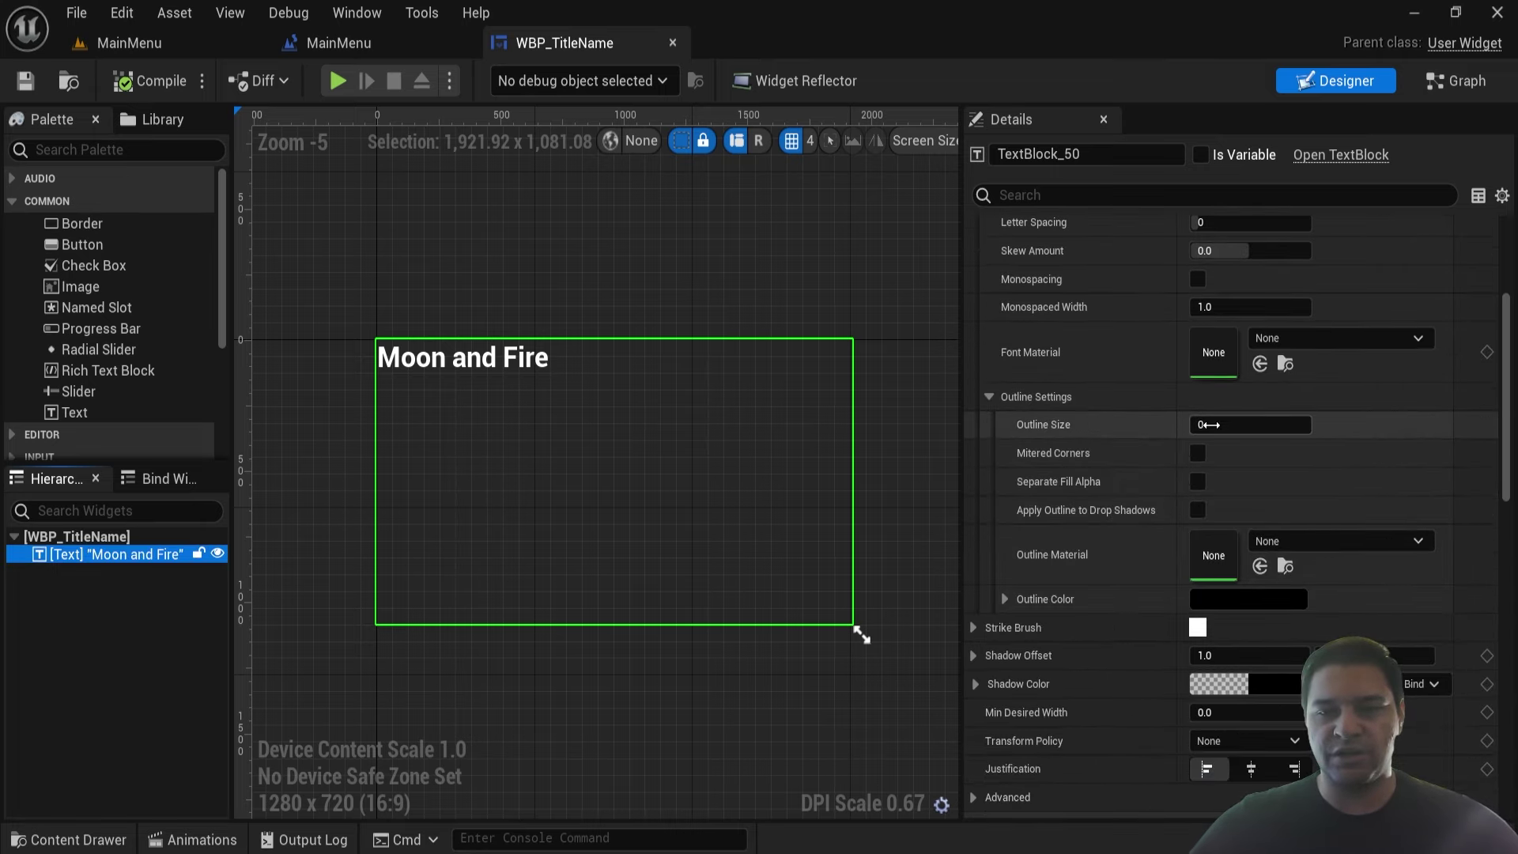
pyautogui.moveTo(1208, 425); pyautogui.dragTo(1233, 424)
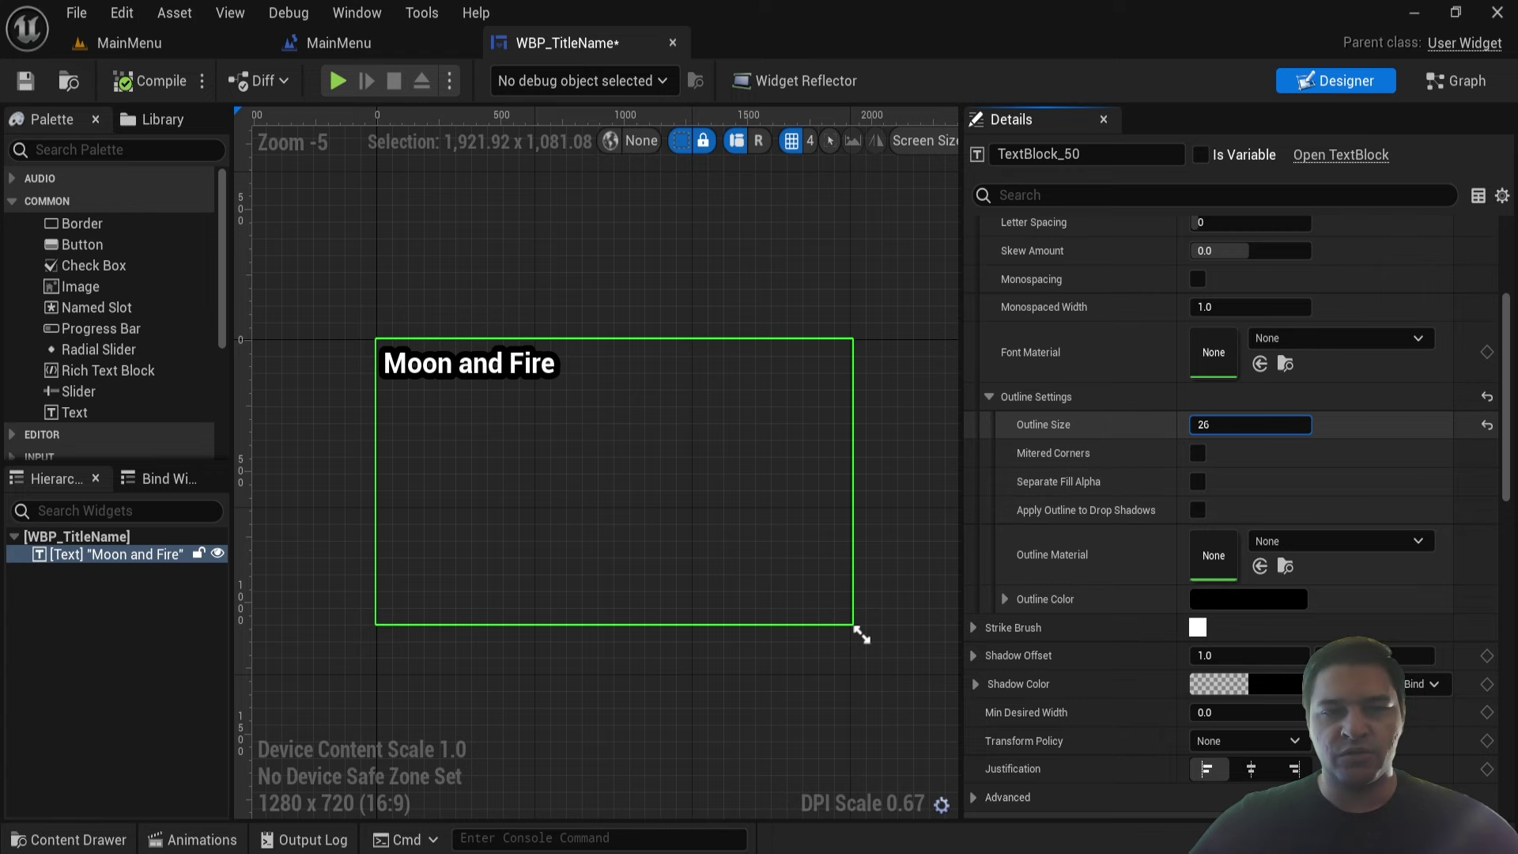
pyautogui.scroll(4, 434, 382)
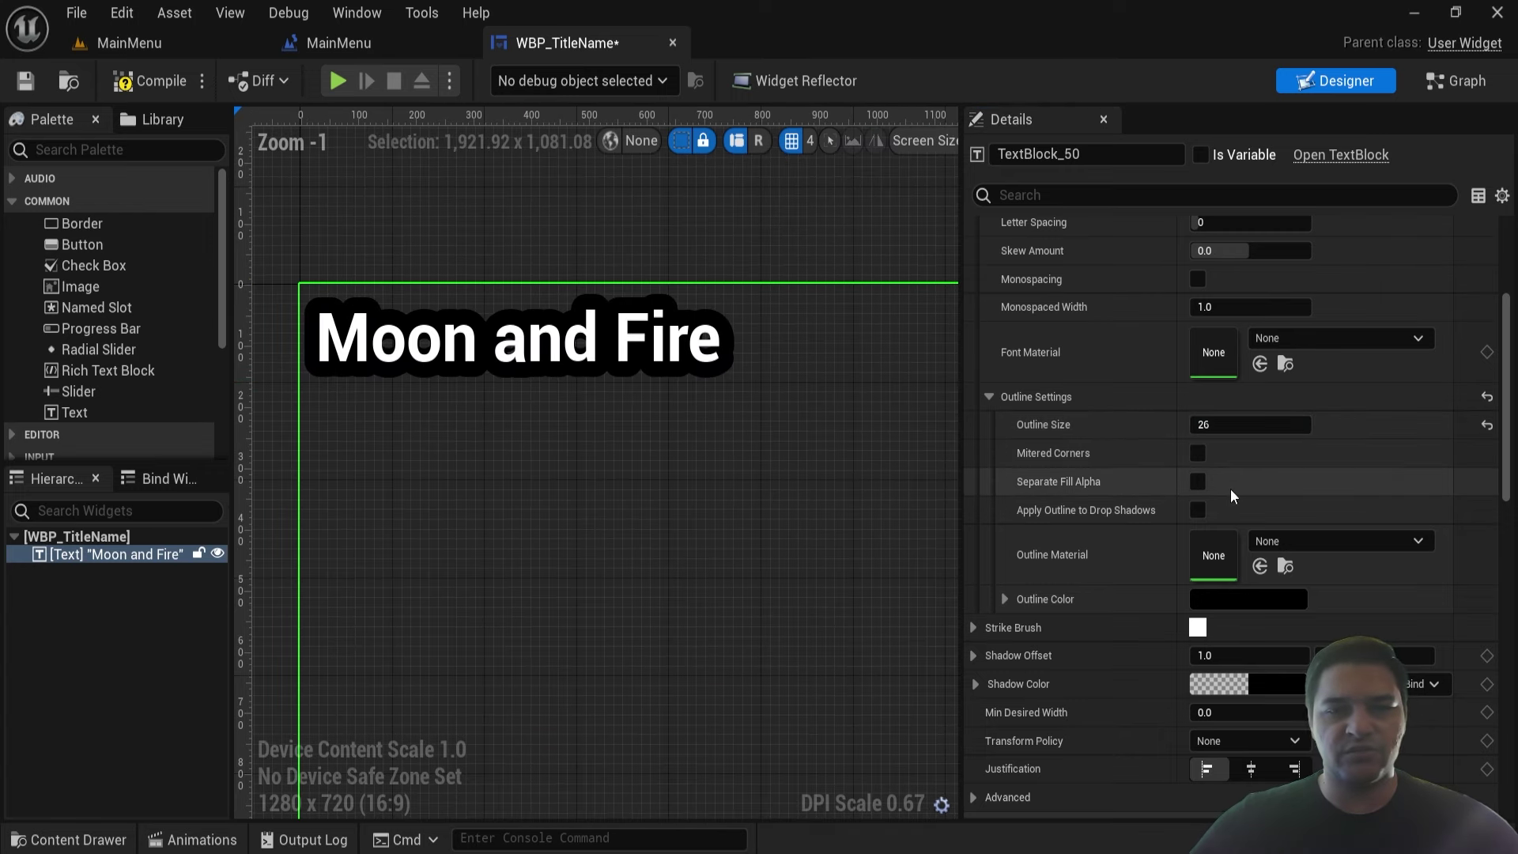
# - Try a pink outline colour, then cancel to keep the outline black
pyautogui.click(1247, 598)
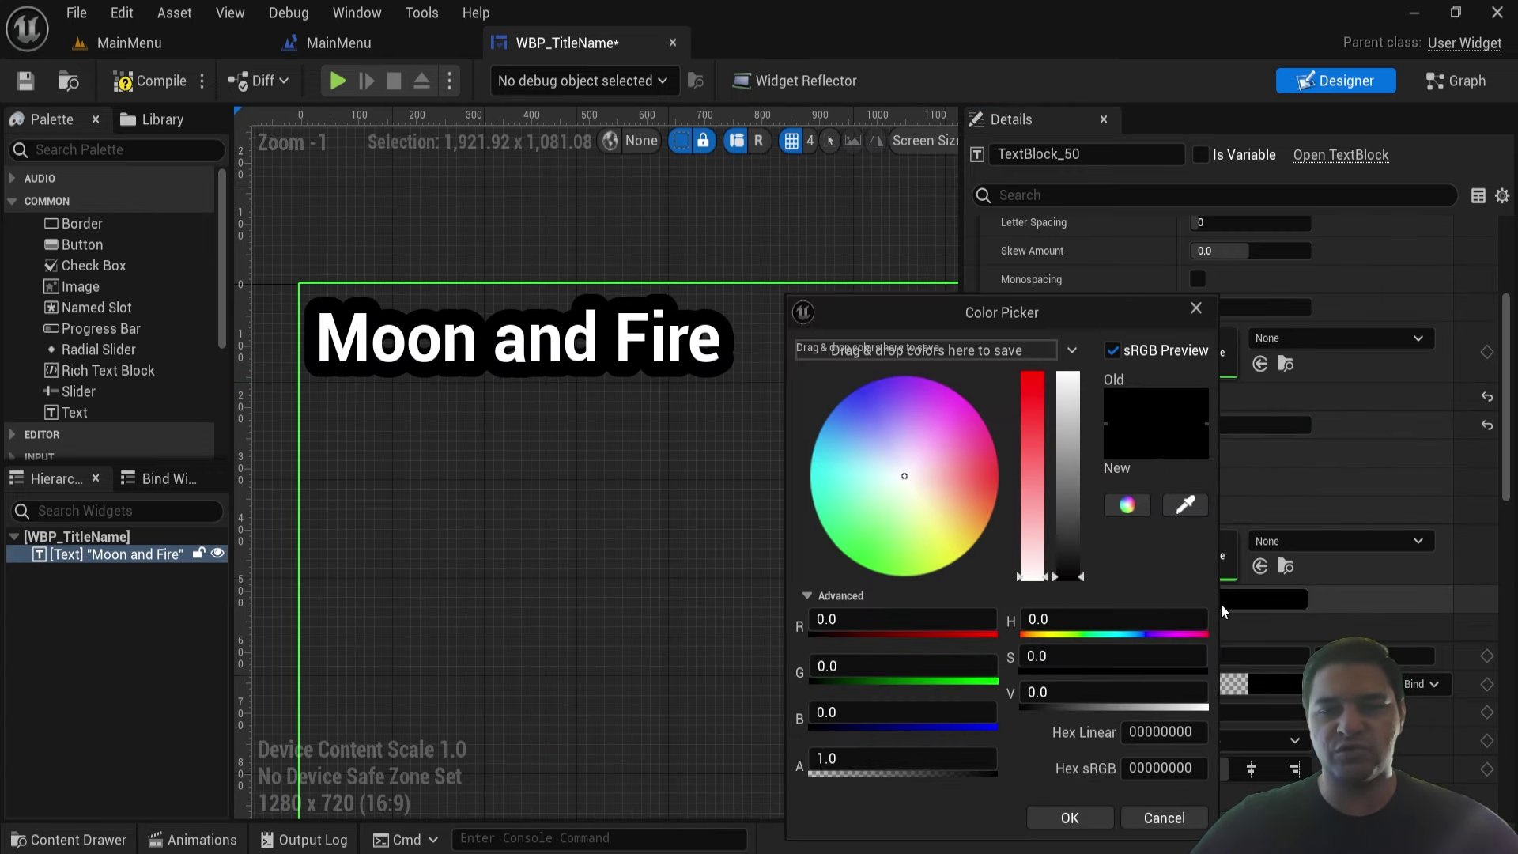
pyautogui.moveTo(905, 447)
pyautogui.mouseDown()
pyautogui.moveTo(914, 551)
pyautogui.moveTo(981, 508)
pyautogui.mouseUp()
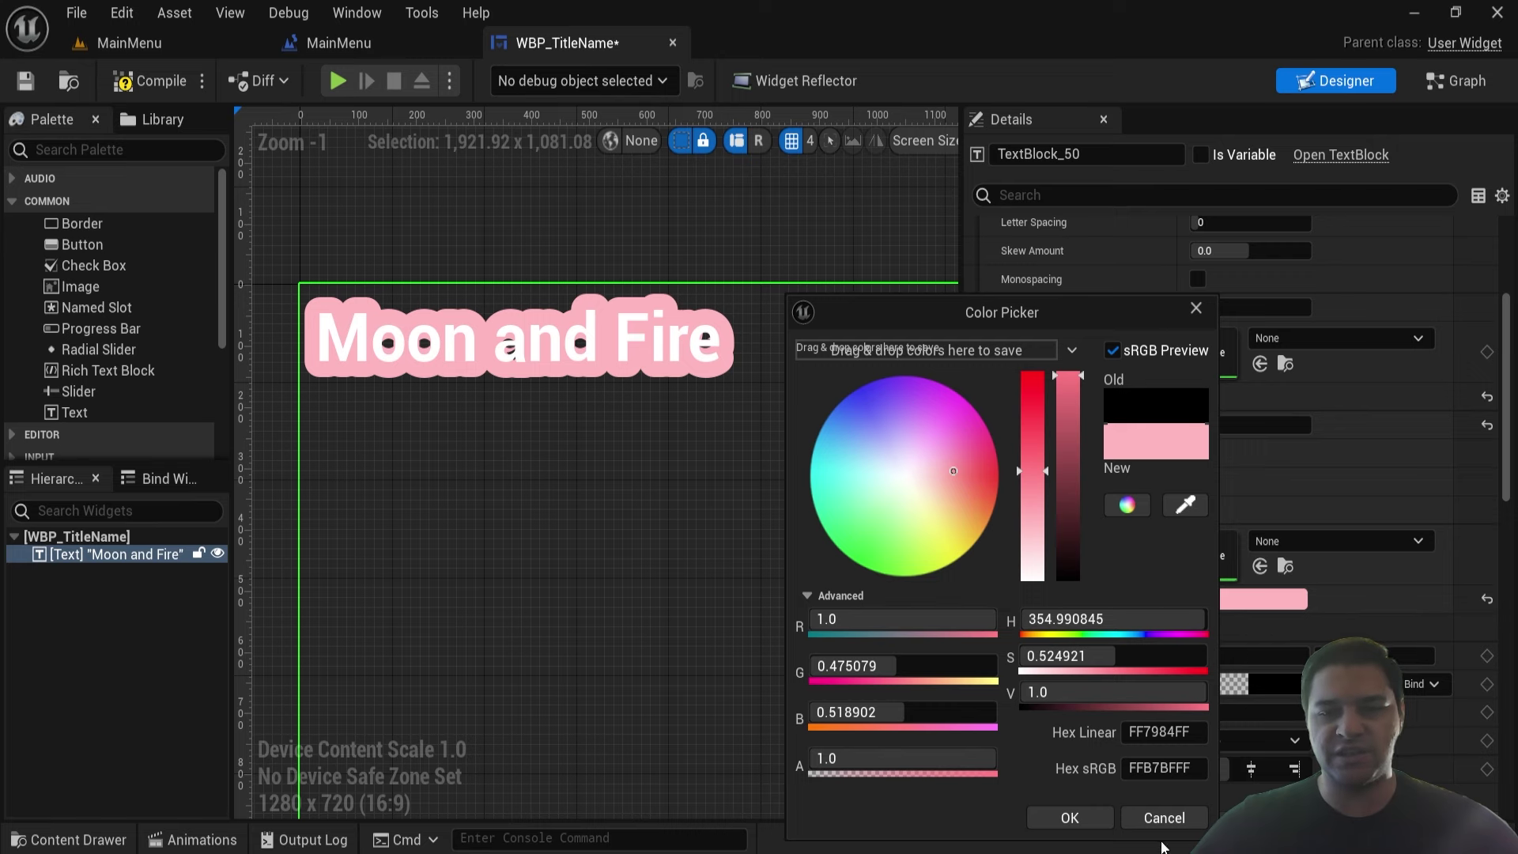
pyautogui.click(1162, 818)
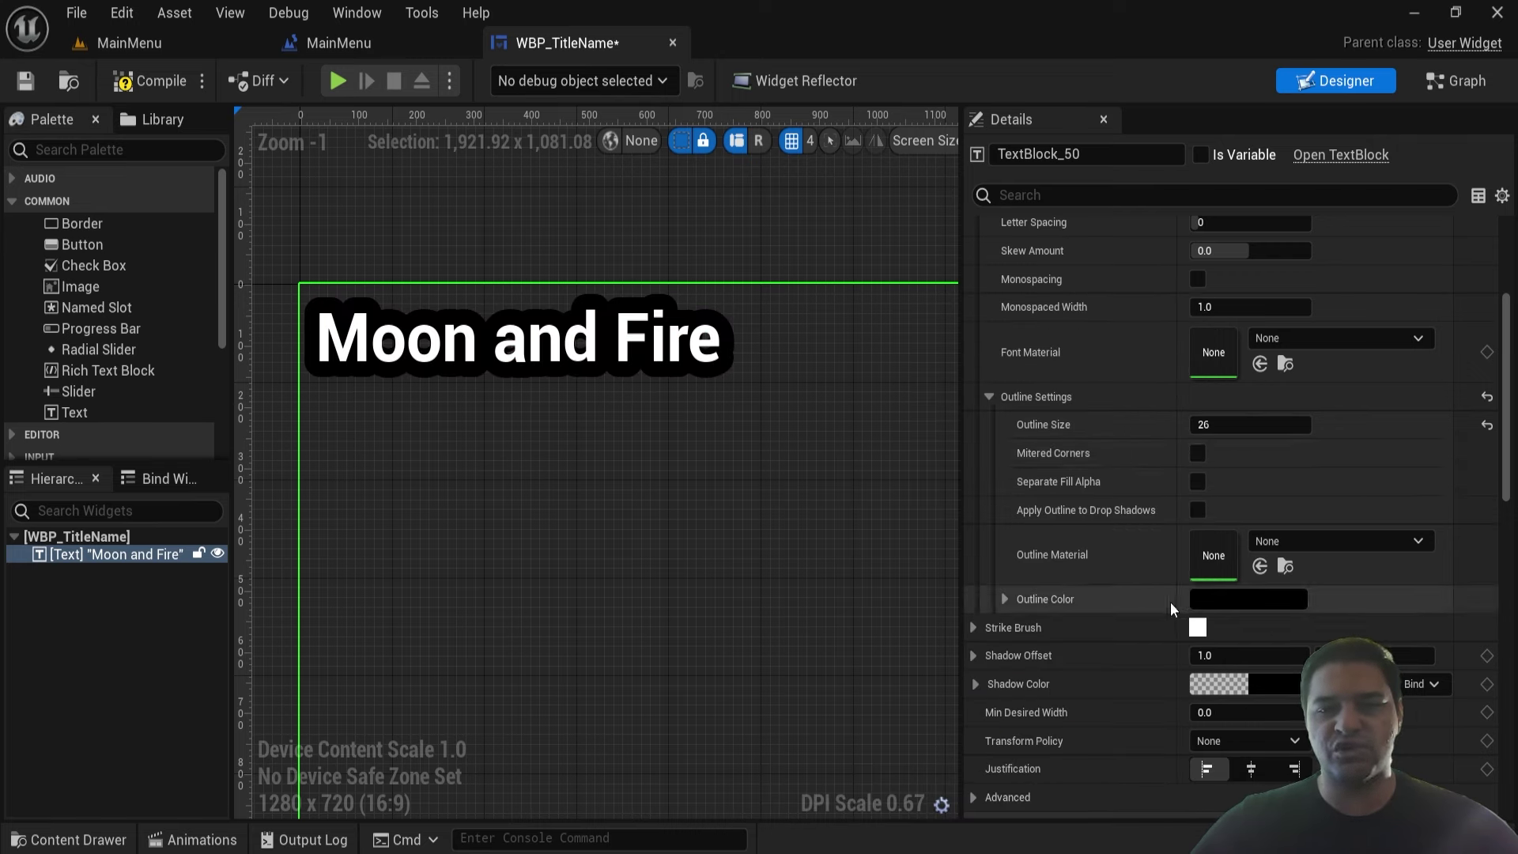
# - Compile and save the WBP_TitleName widget
pyautogui.click(150, 81)
pyautogui.click(26, 81)
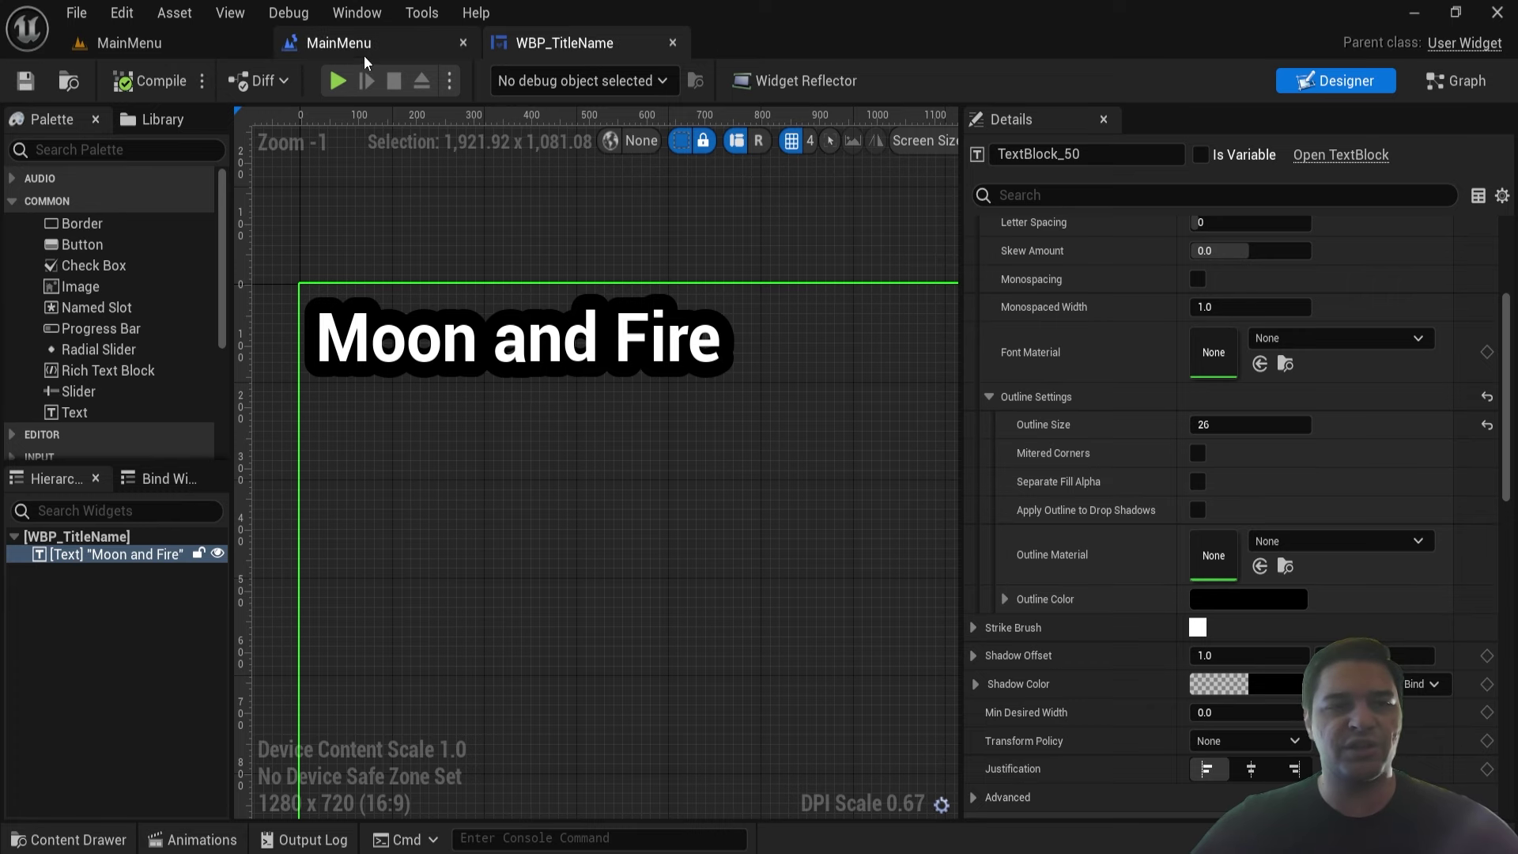
pyautogui.click(367, 51)
pyautogui.click(553, 43)
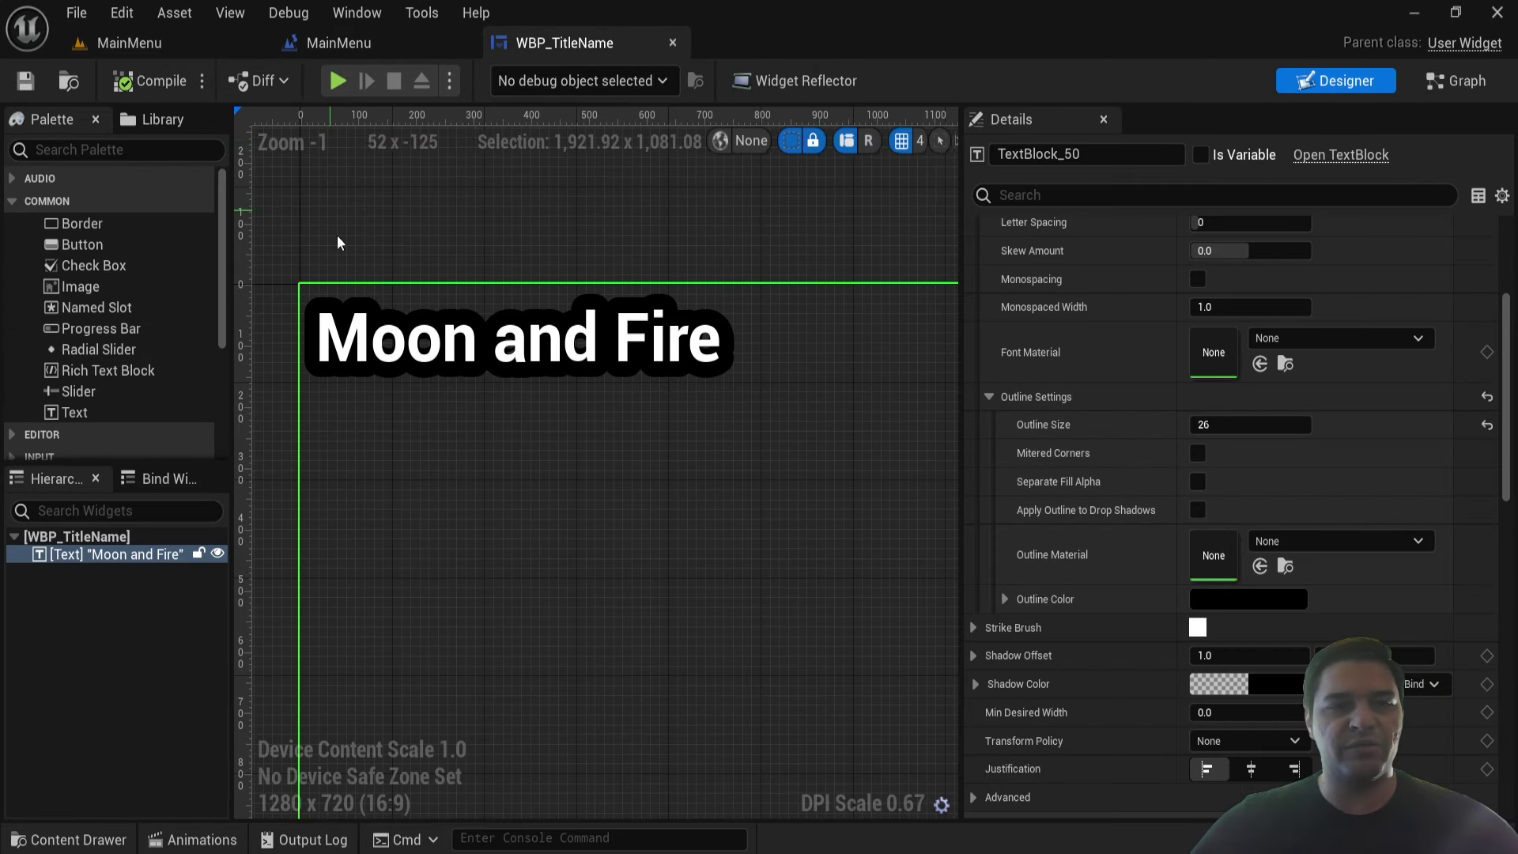
pyautogui.hotkey('ctrl', 'space')
# - In WBP_Buttons, set the button label's font size to 60
pyautogui.doubleClick(307, 660)
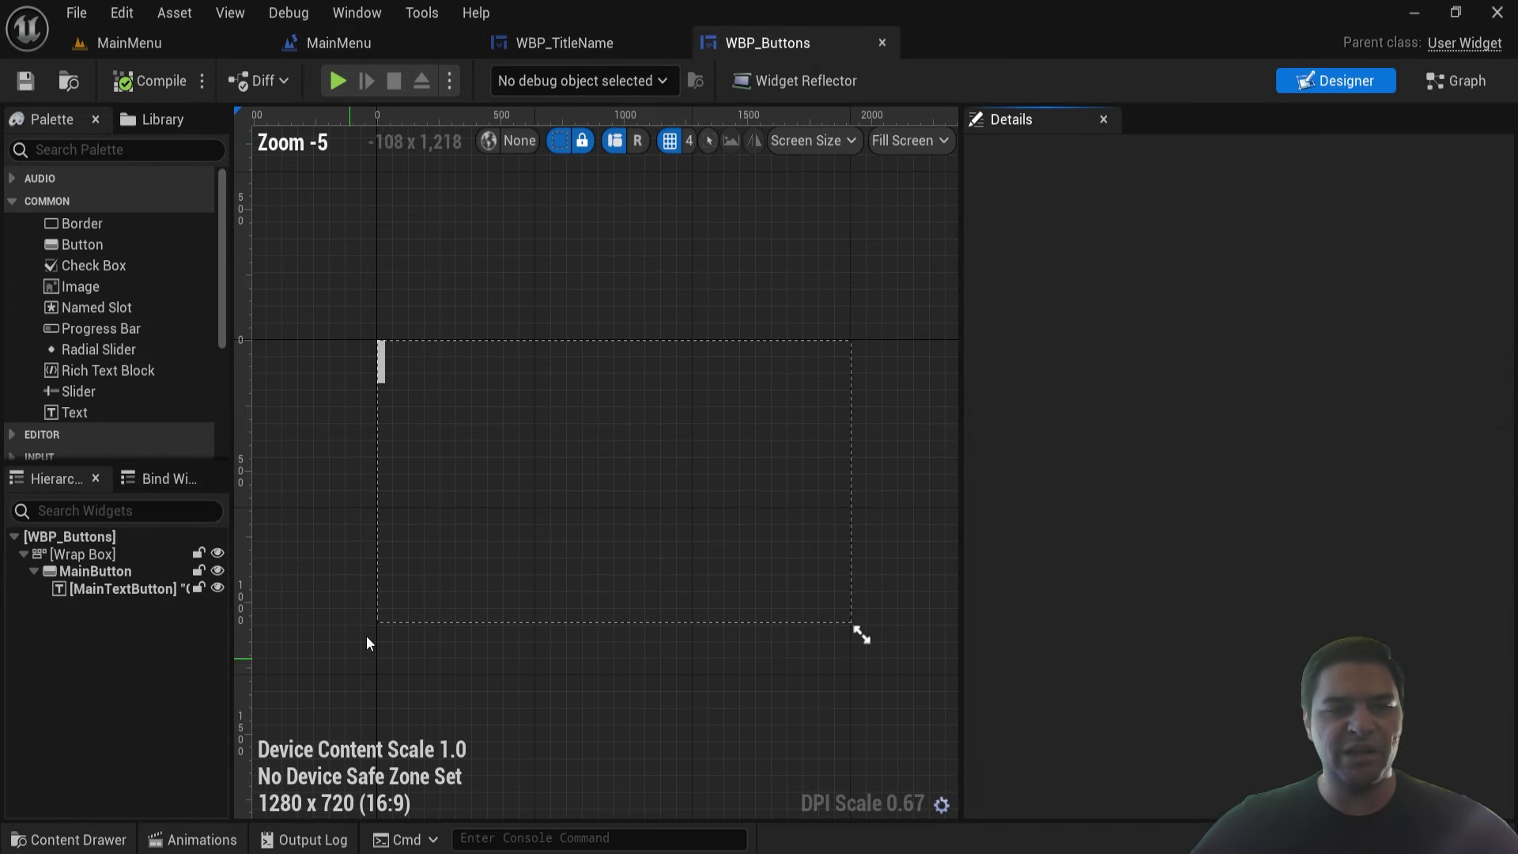
pyautogui.scroll(3, 371, 376)
pyautogui.click(378, 349)
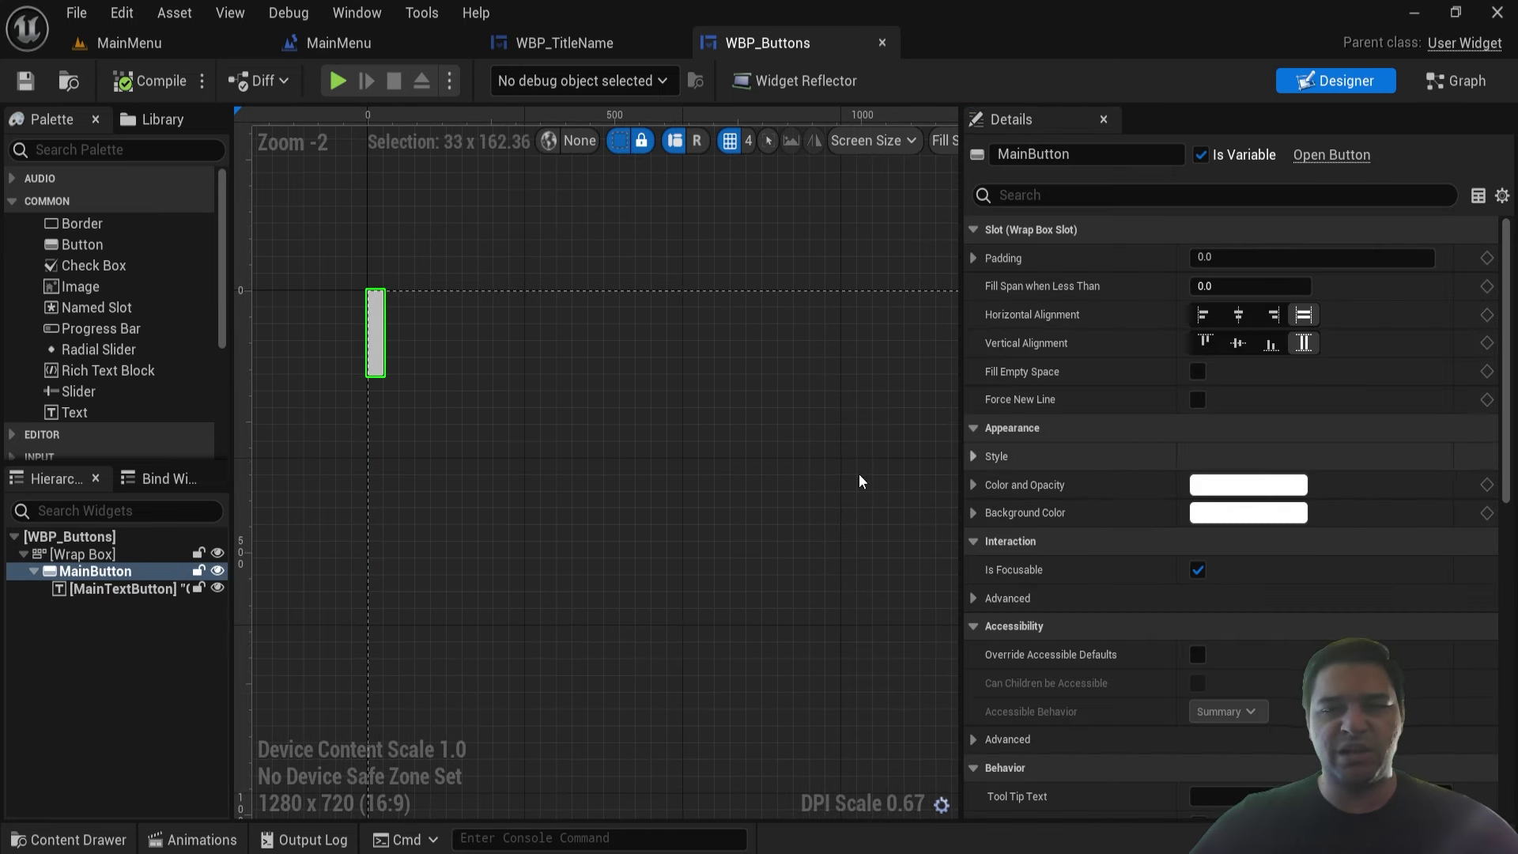
pyautogui.click(121, 587)
pyautogui.write('6')
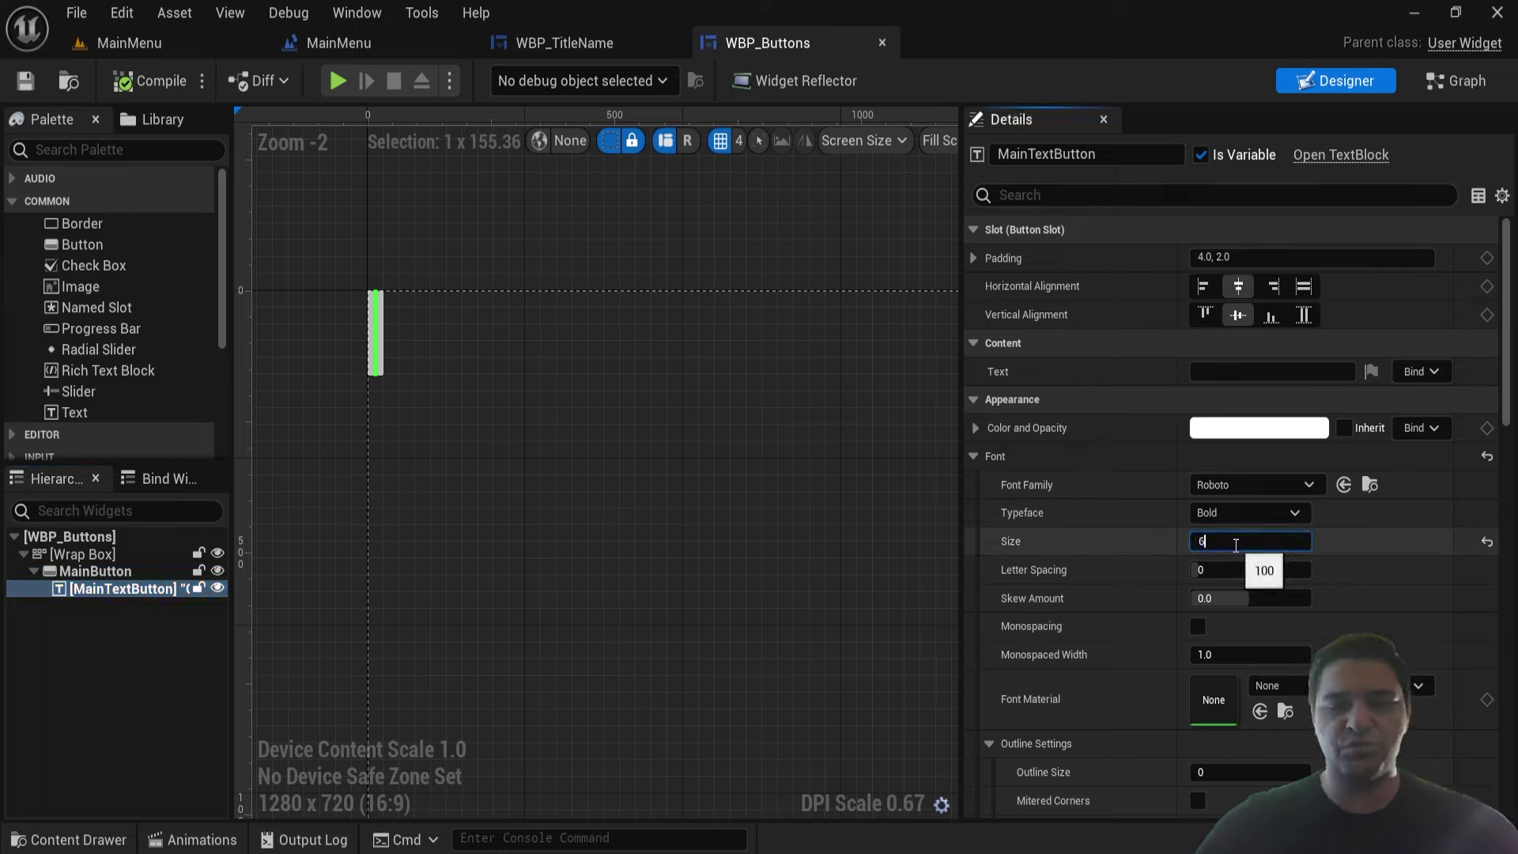
pyautogui.write('0')
pyautogui.press('Return')
# - Compile WBP_Buttons and browse to the MainMenu content folder
pyautogui.click(150, 81)
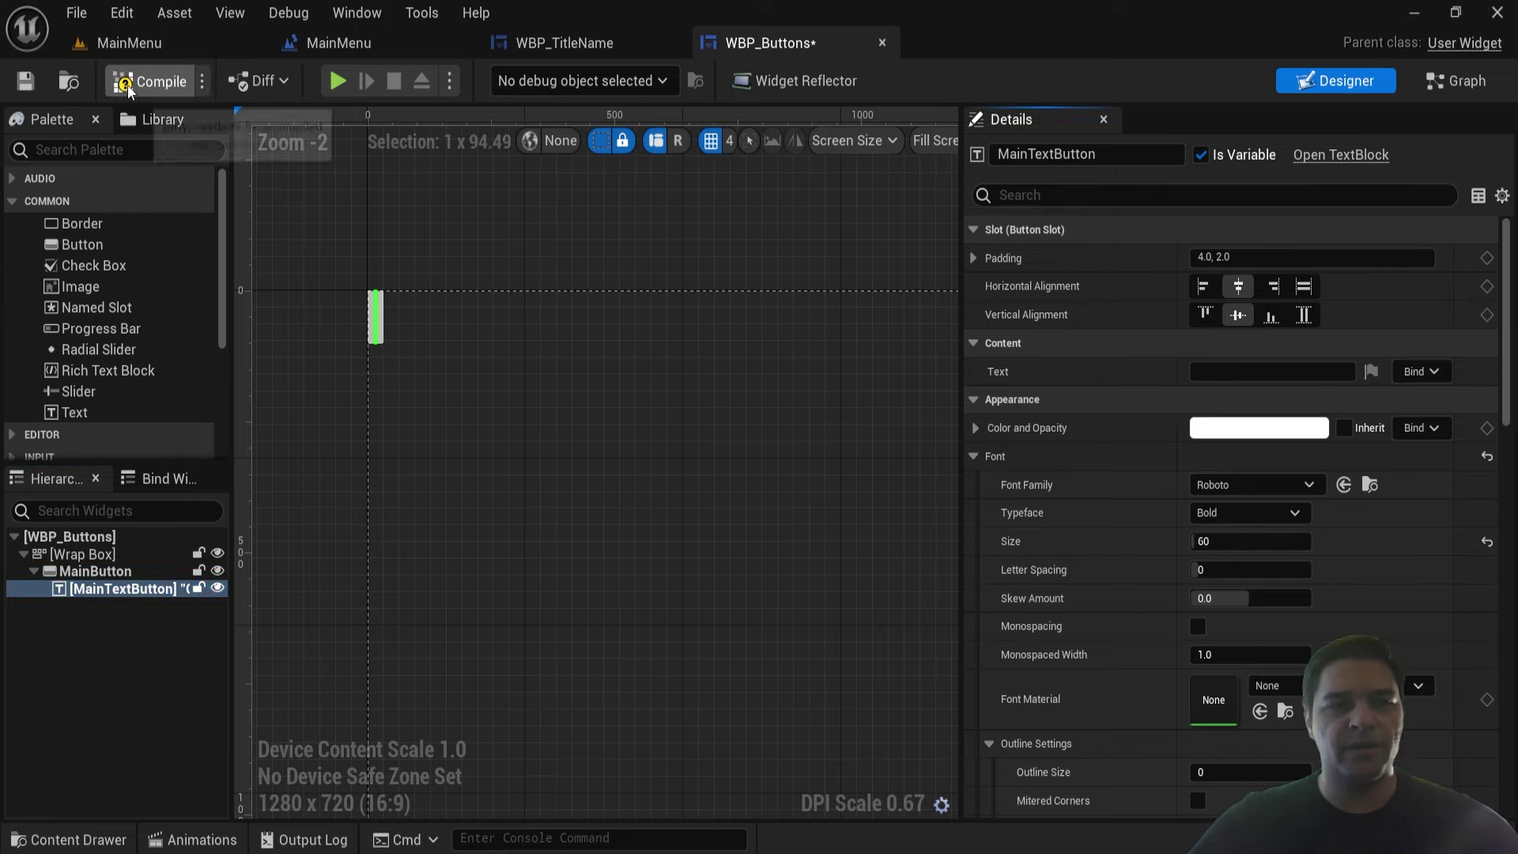
pyautogui.hotkey('ctrl', 'space')
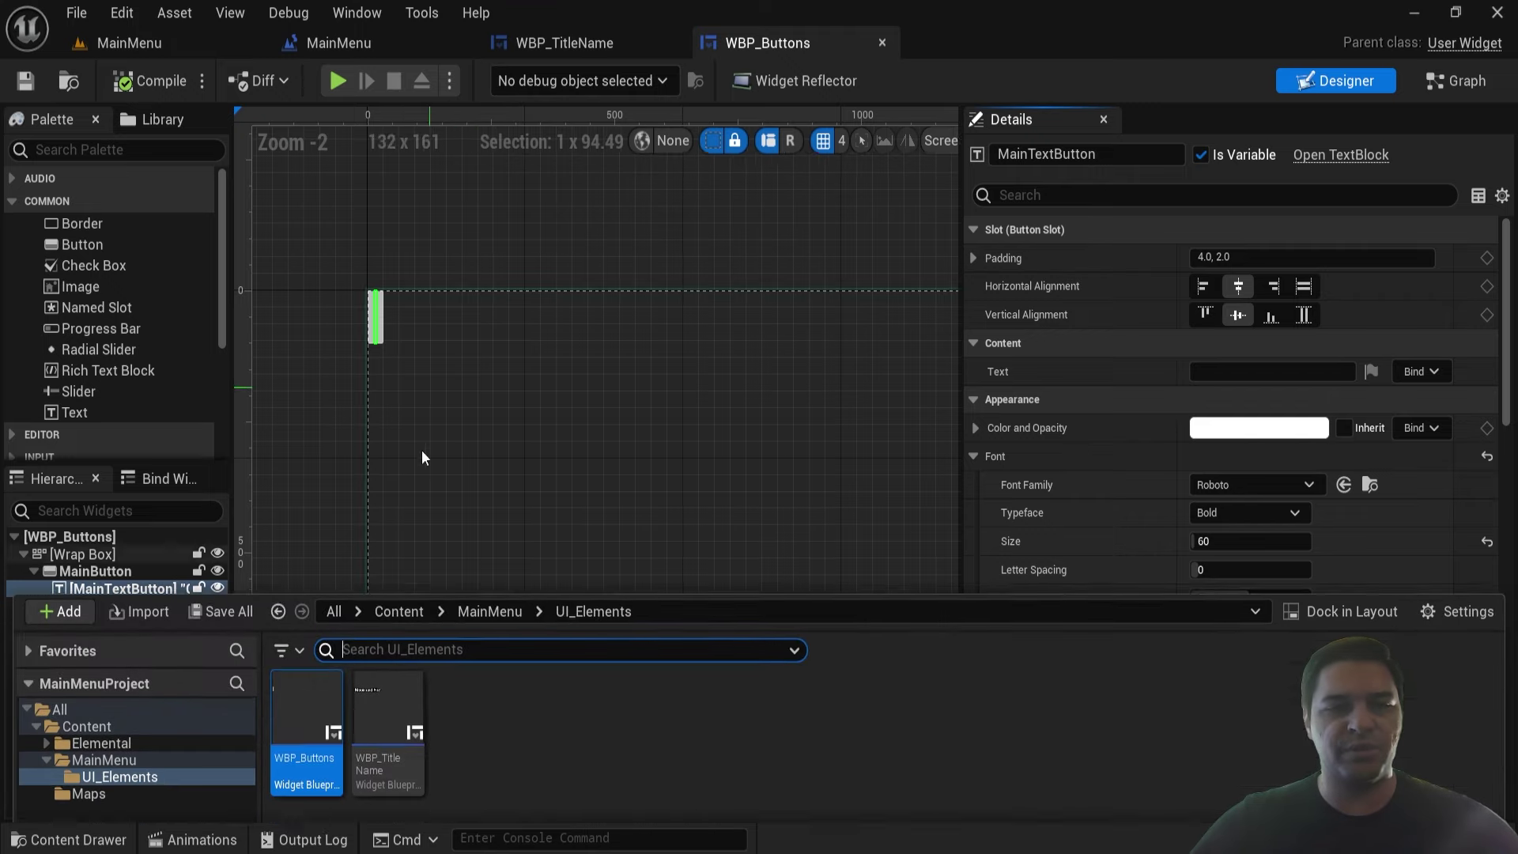
pyautogui.click(490, 554)
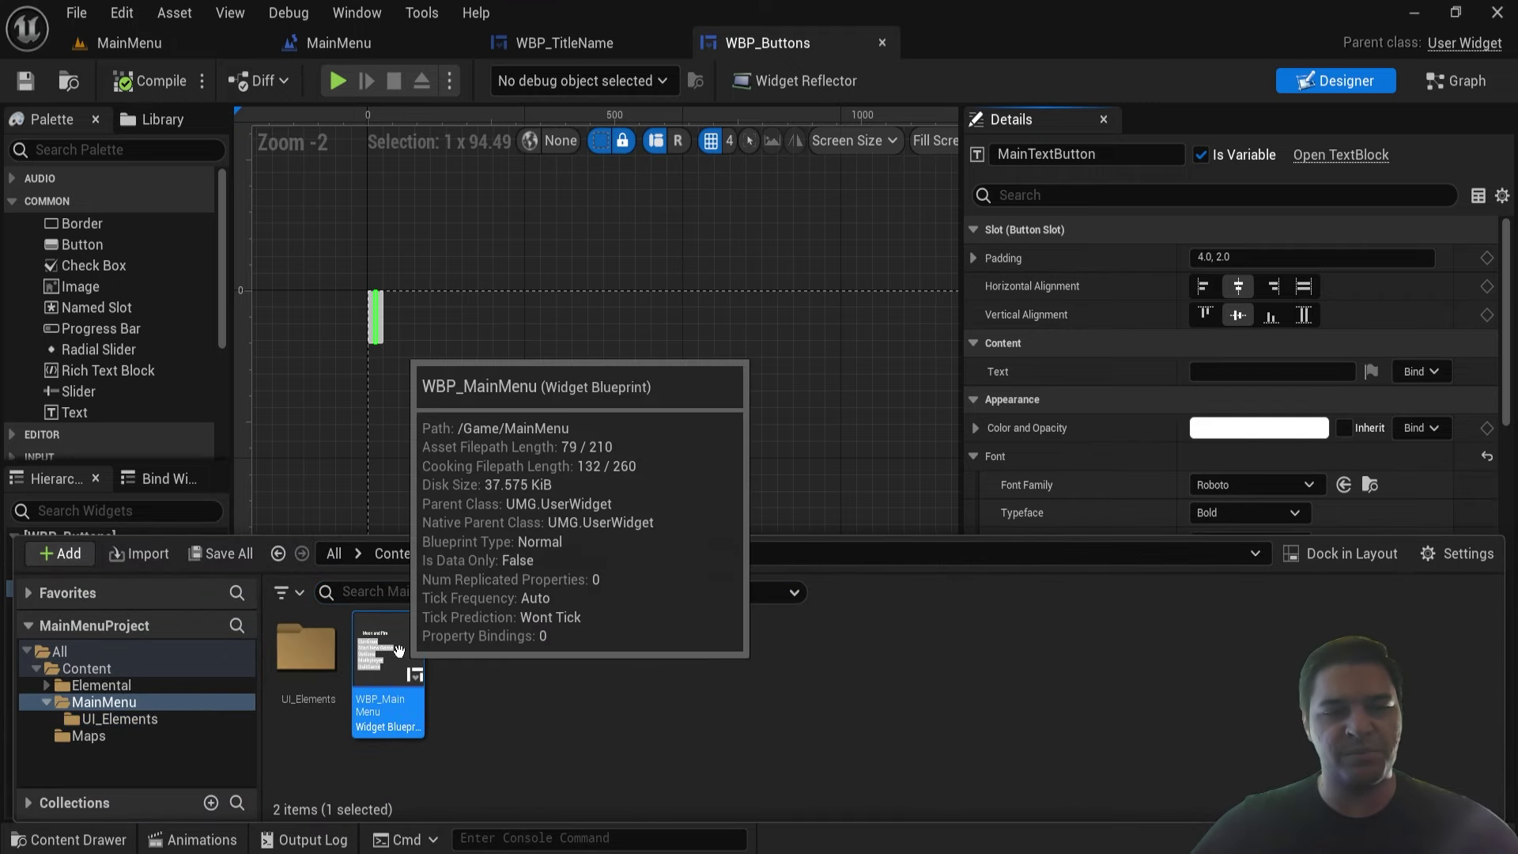
# - In WBP_MainMenu, move the button grid down-right, set the title overlay just above it, and compile
pyautogui.doubleClick(382, 670)
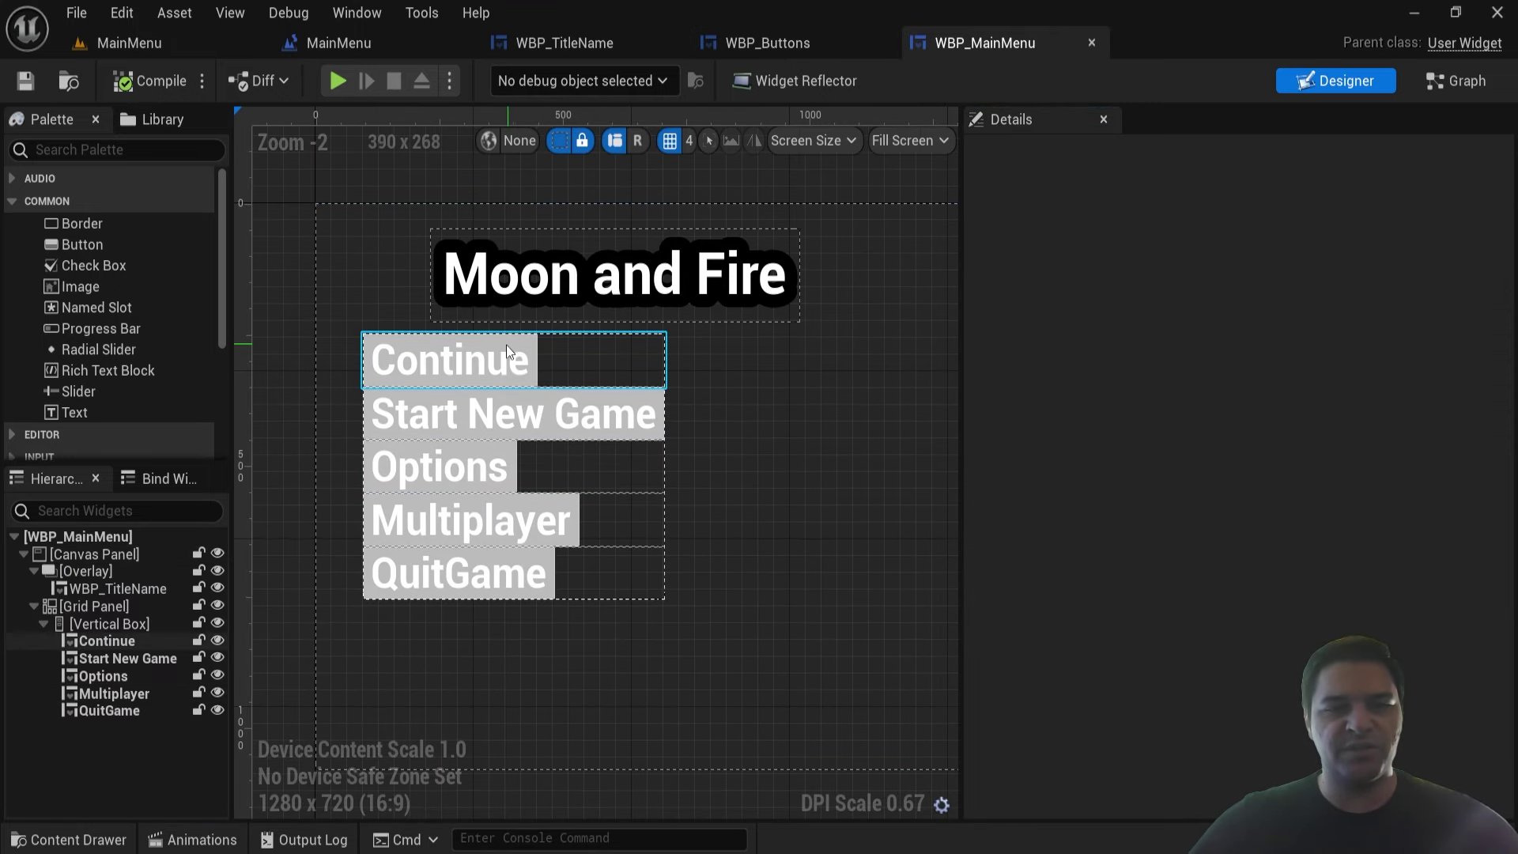
pyautogui.click(96, 604)
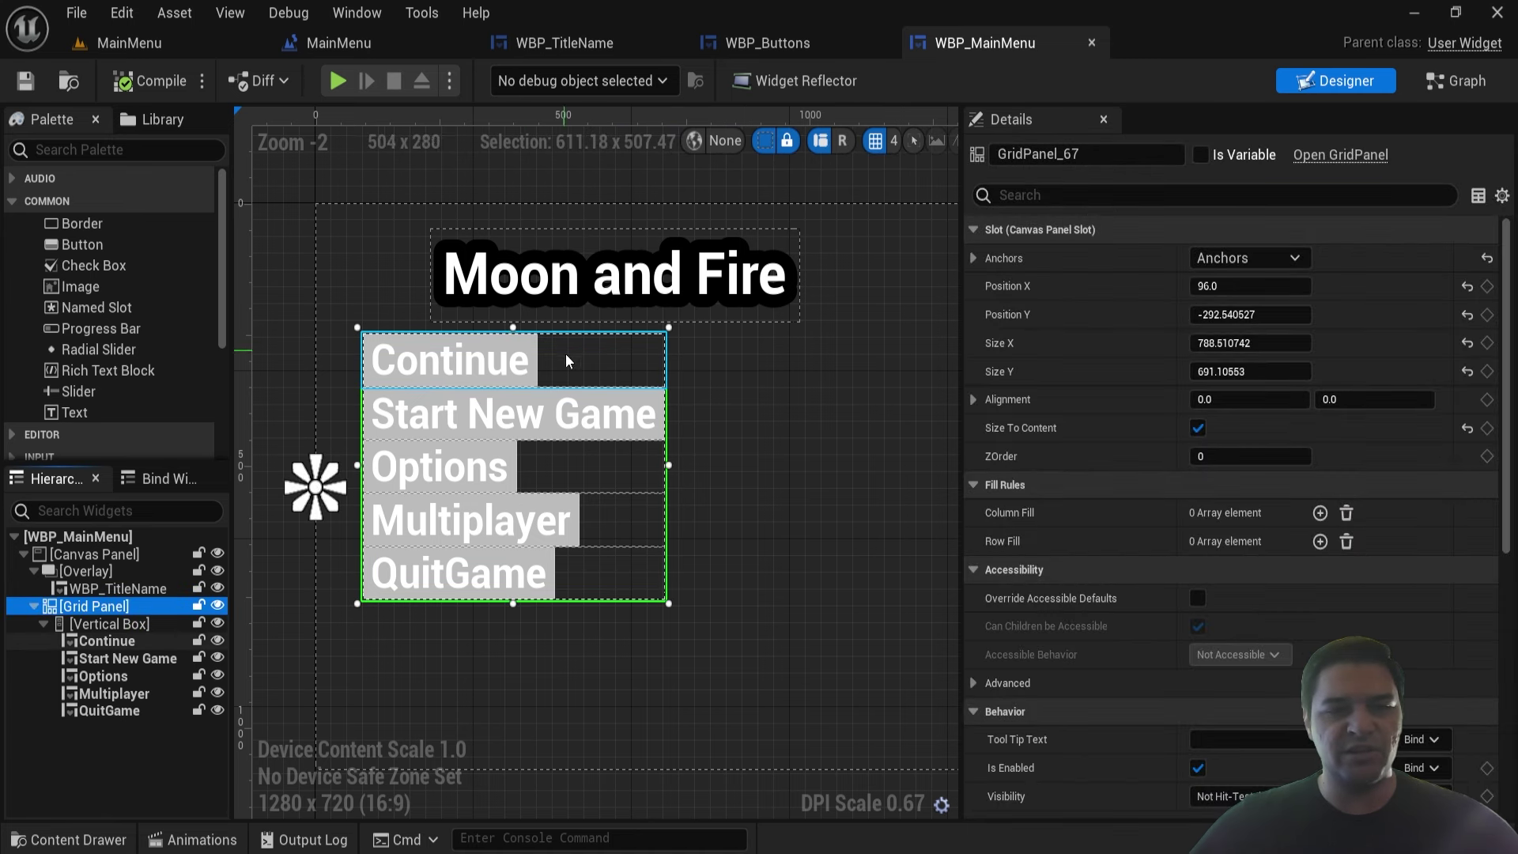
pyautogui.moveTo(578, 365); pyautogui.dragTo(660, 454)
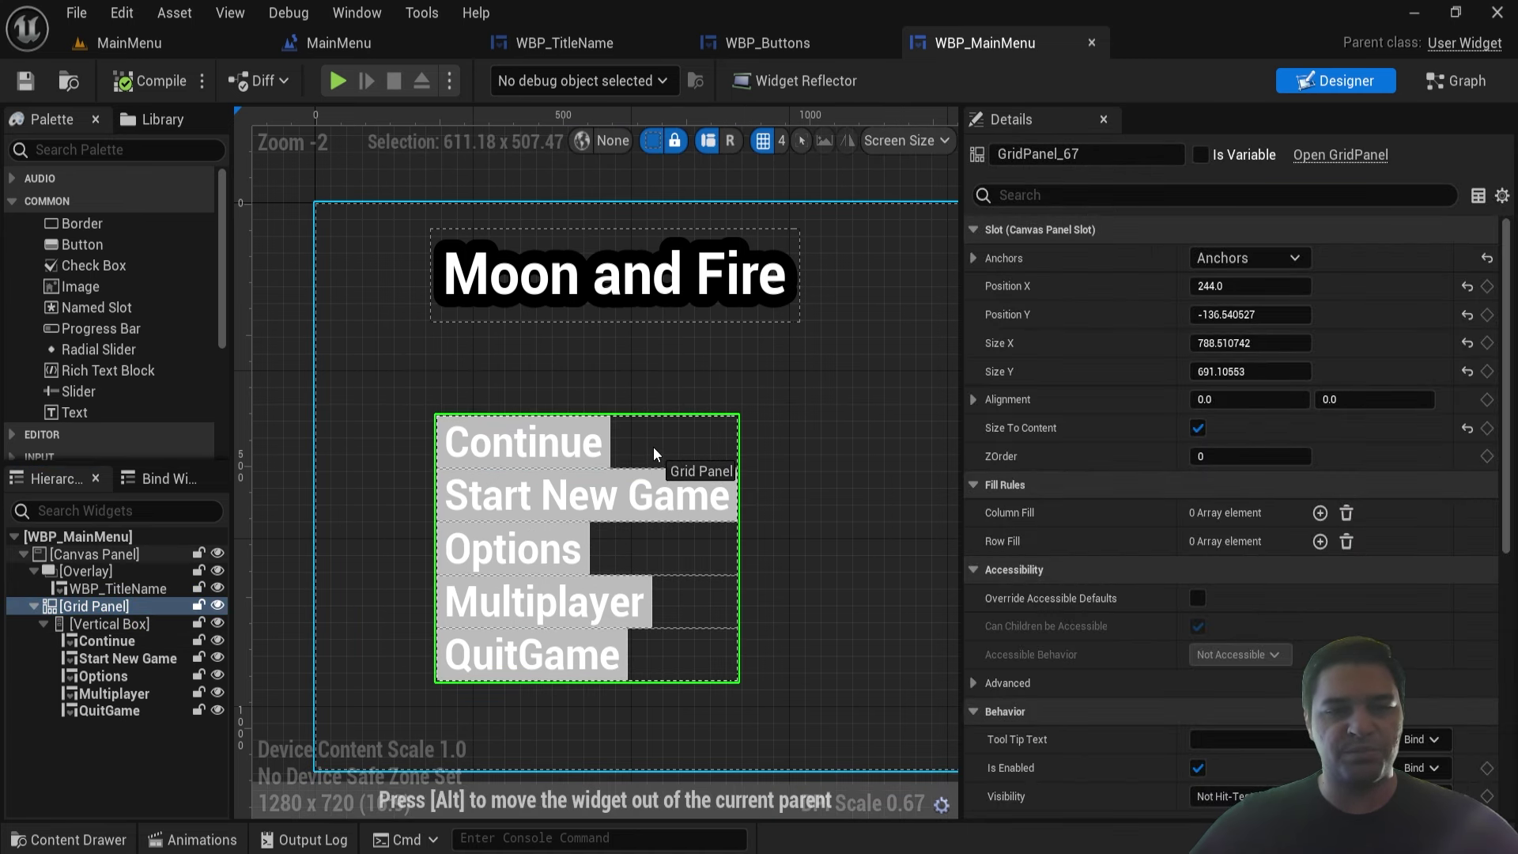
pyautogui.click(98, 569)
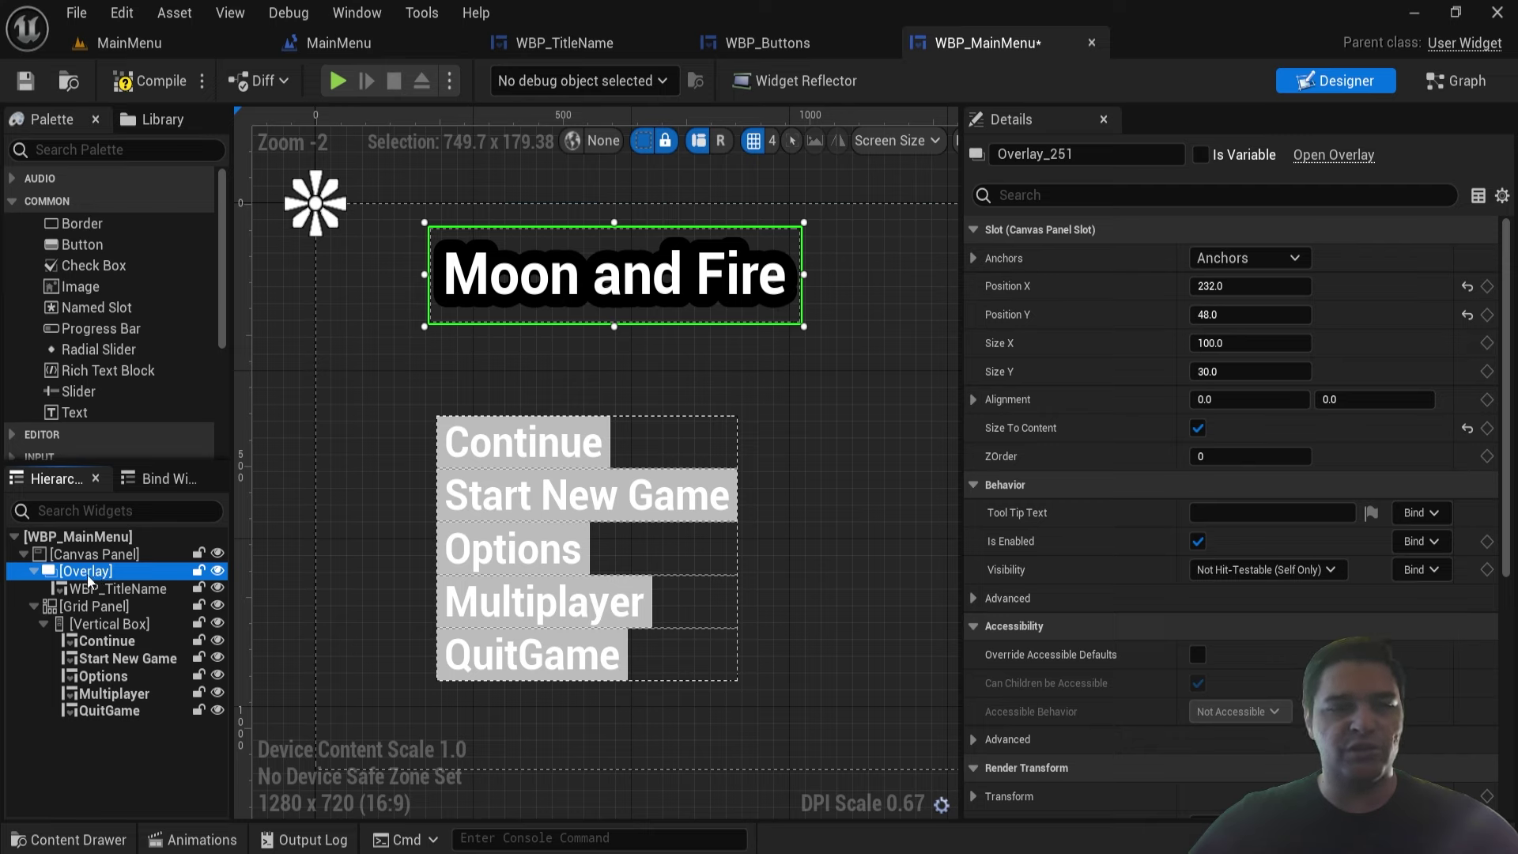
pyautogui.moveTo(637, 284); pyautogui.dragTo(599, 326)
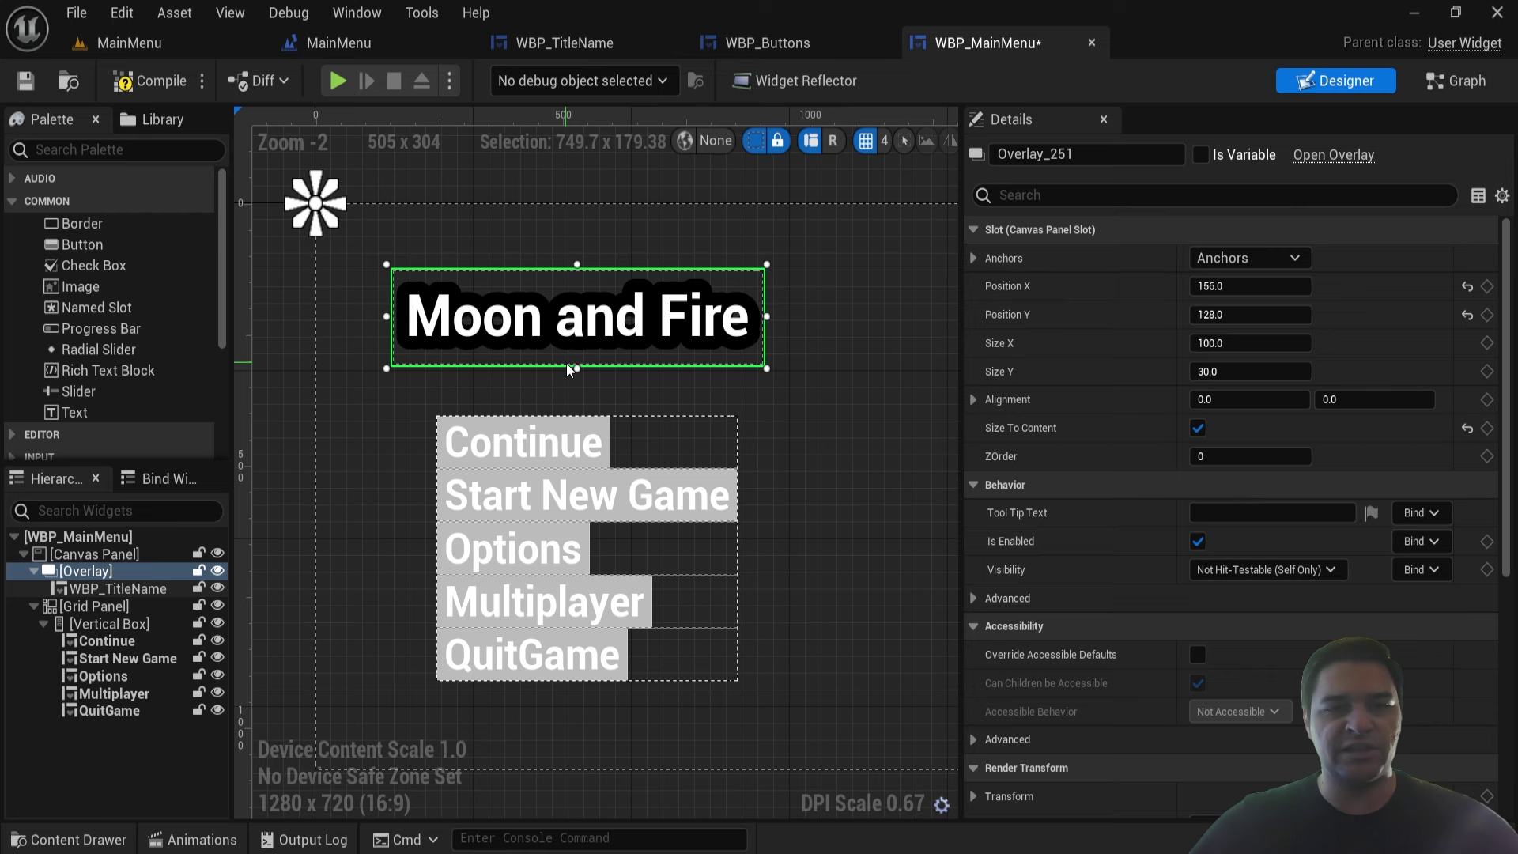
pyautogui.moveTo(605, 345); pyautogui.dragTo(618, 357)
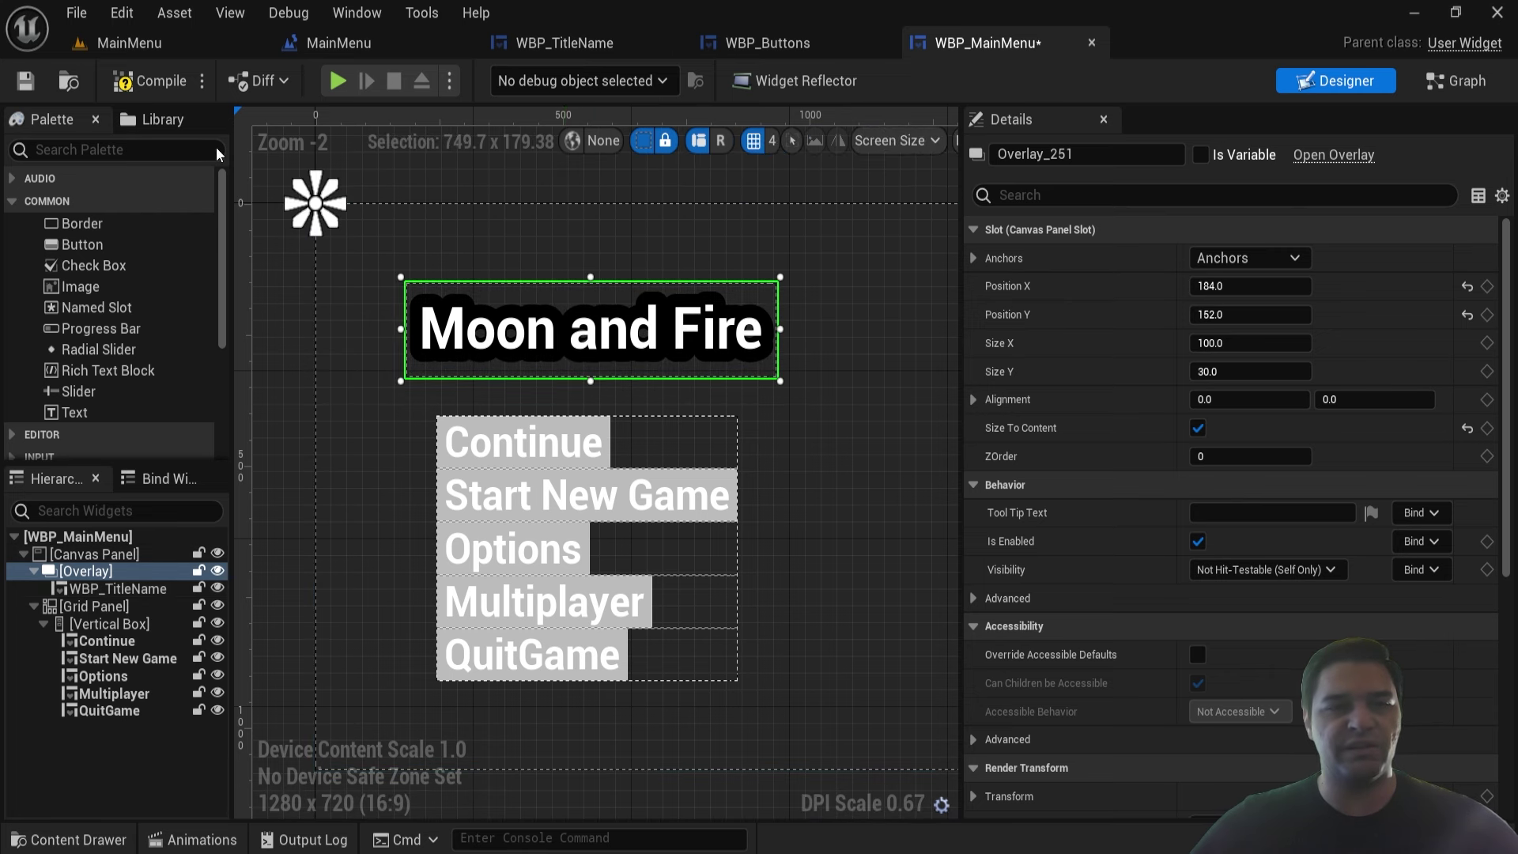
pyautogui.click(162, 82)
# - Play the MainMenu level to check the outlined title over five buttons, then return to WBP_TitleName
pyautogui.click(140, 55)
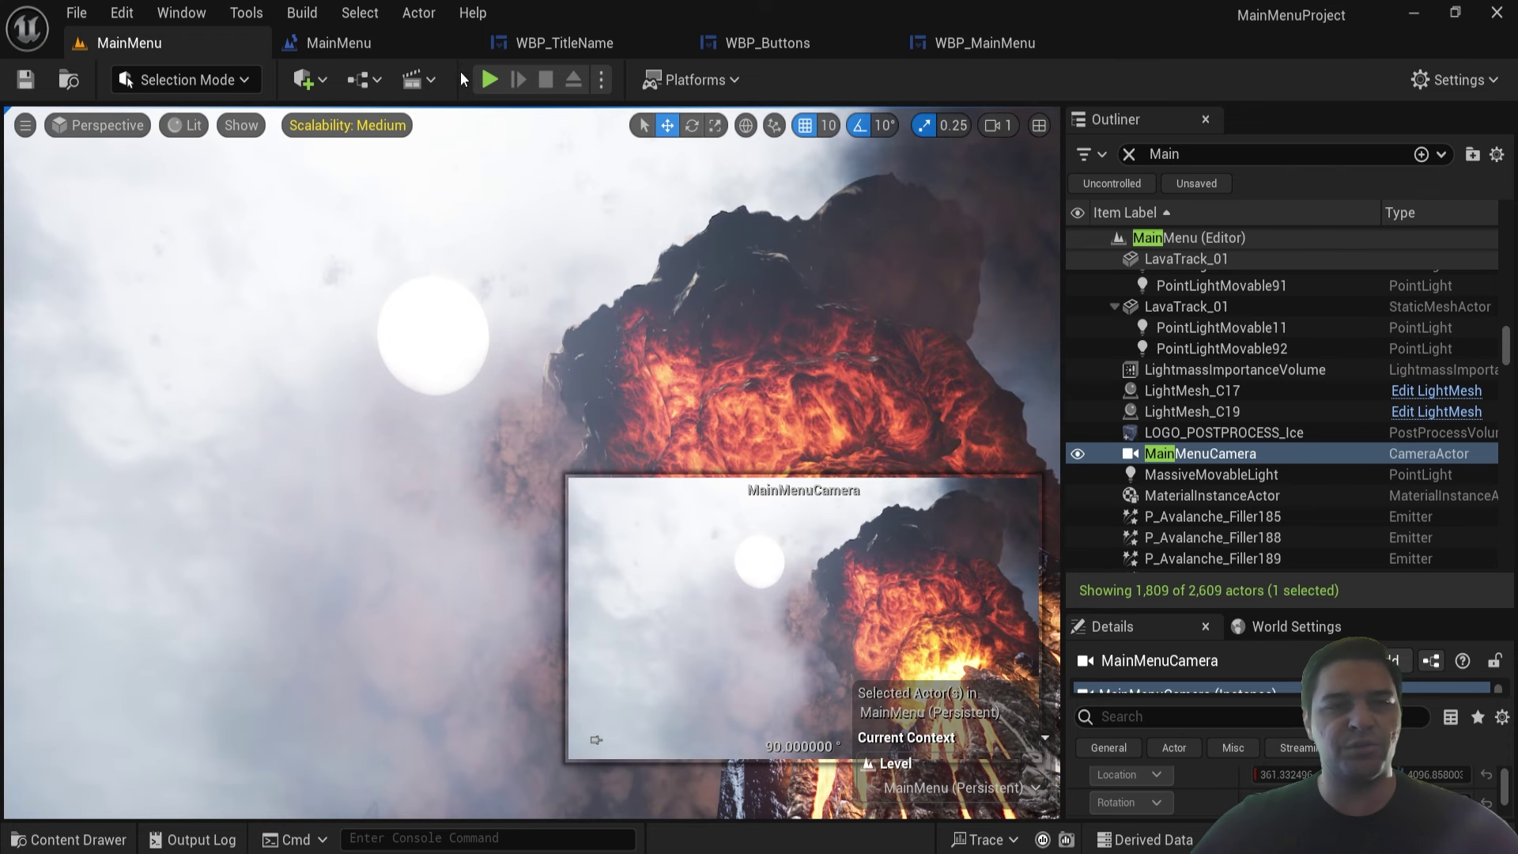
pyautogui.hotkey('alt', 'p')
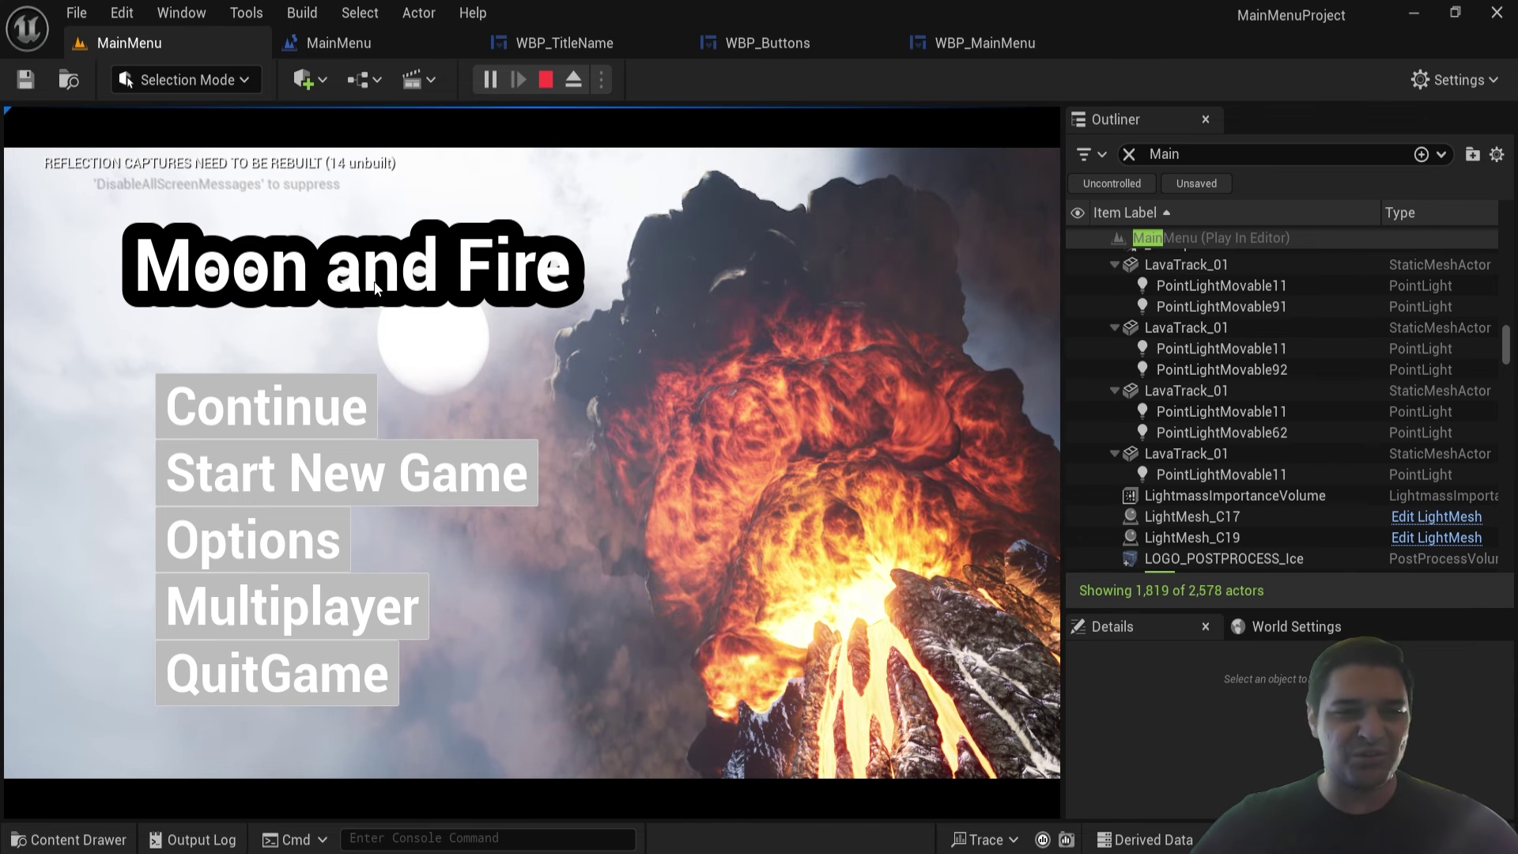
pyautogui.press('Escape')
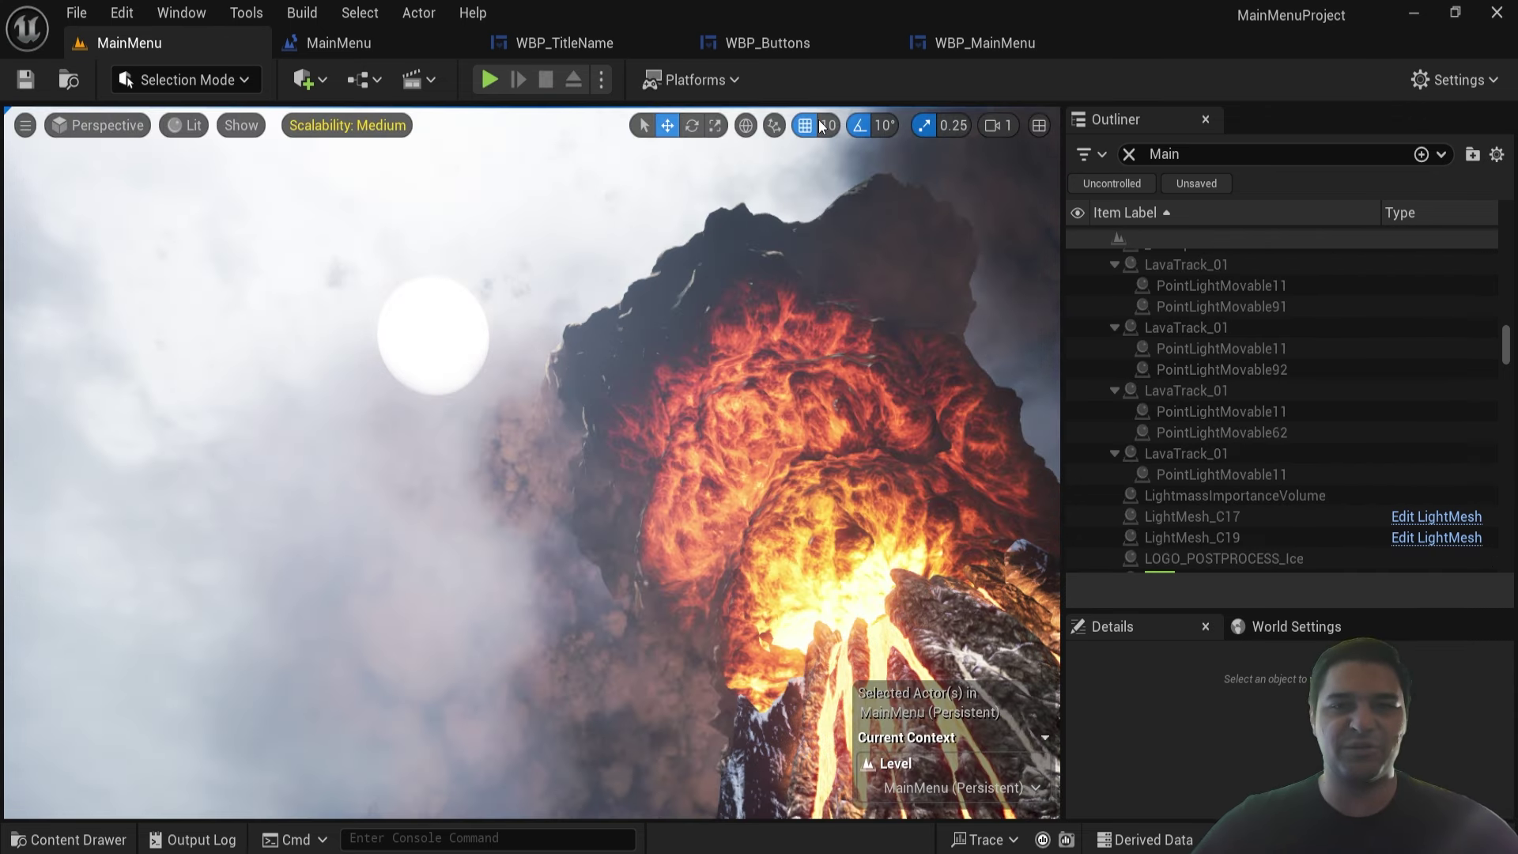
pyautogui.click(568, 43)
pyautogui.click(723, 44)
pyautogui.click(618, 44)
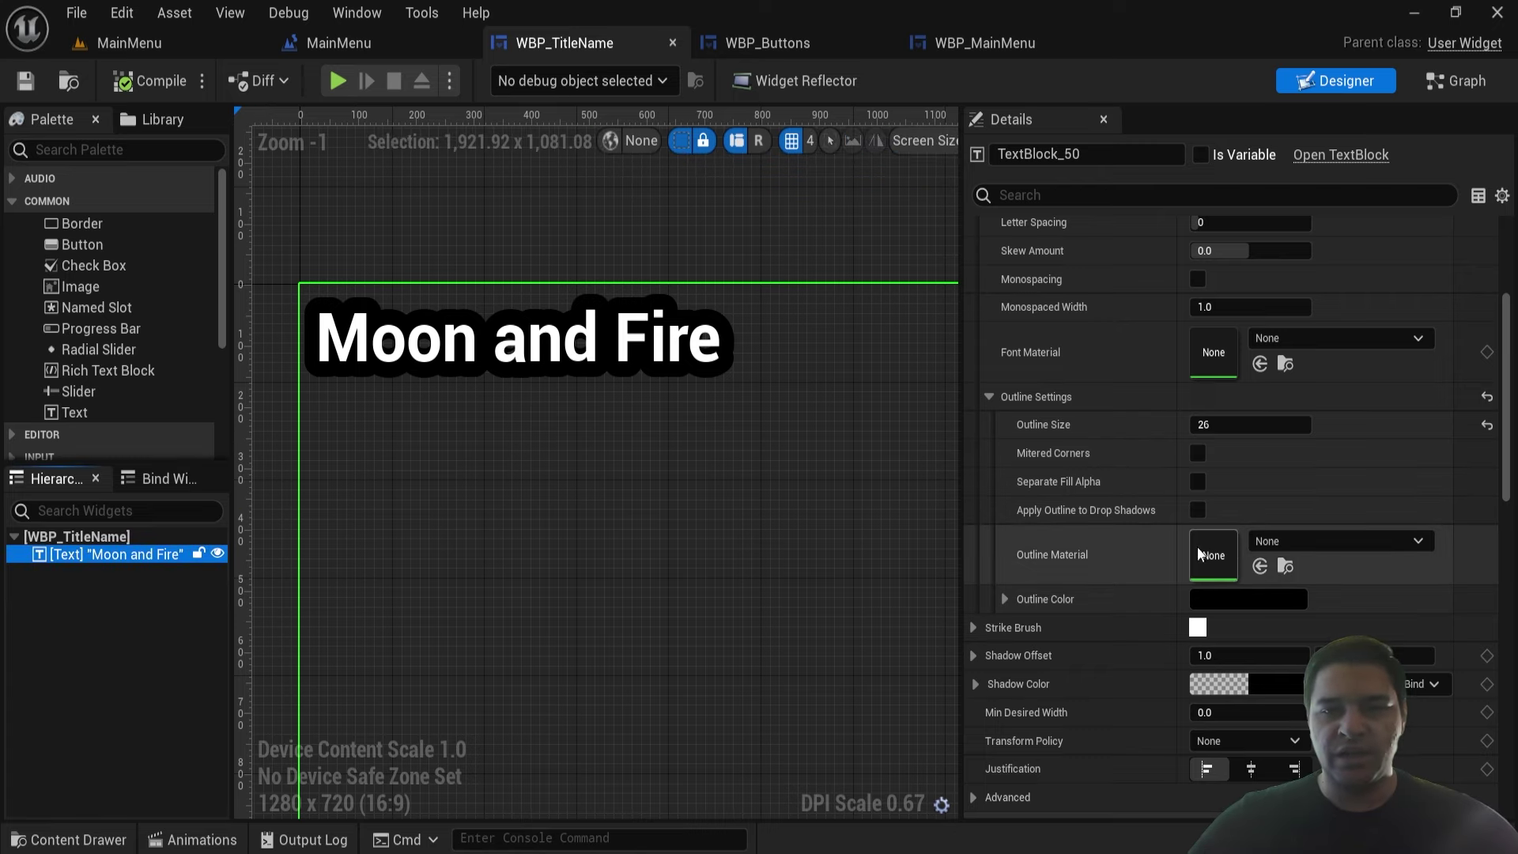
# - Set the title outline size to 5, then play the MainMenu level to preview it
pyautogui.click(1224, 424)
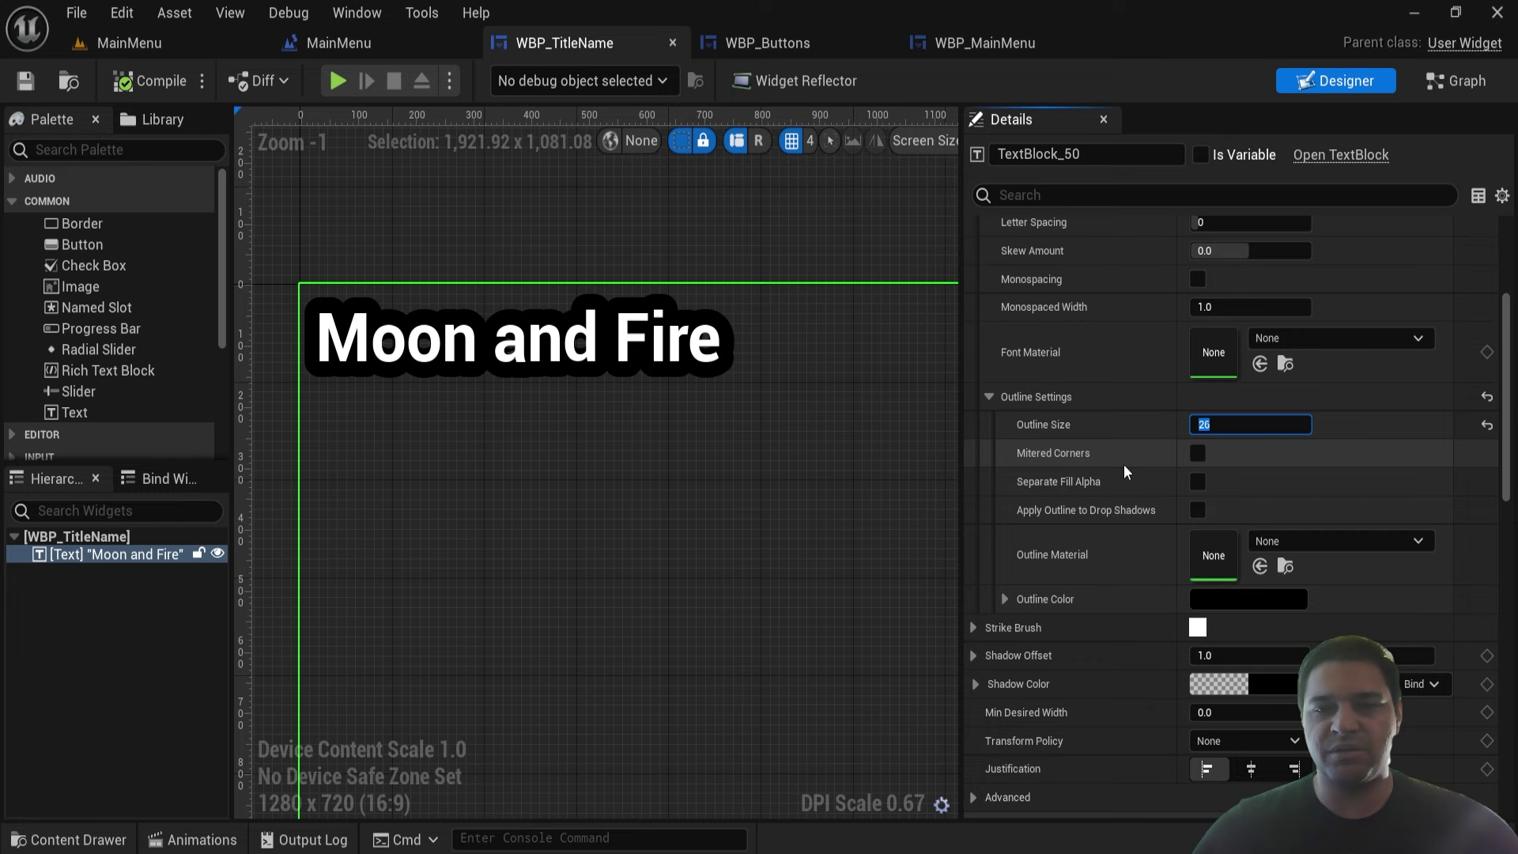
pyautogui.write('4')
pyautogui.press('Return')
pyautogui.write('5')
pyautogui.press('Return')
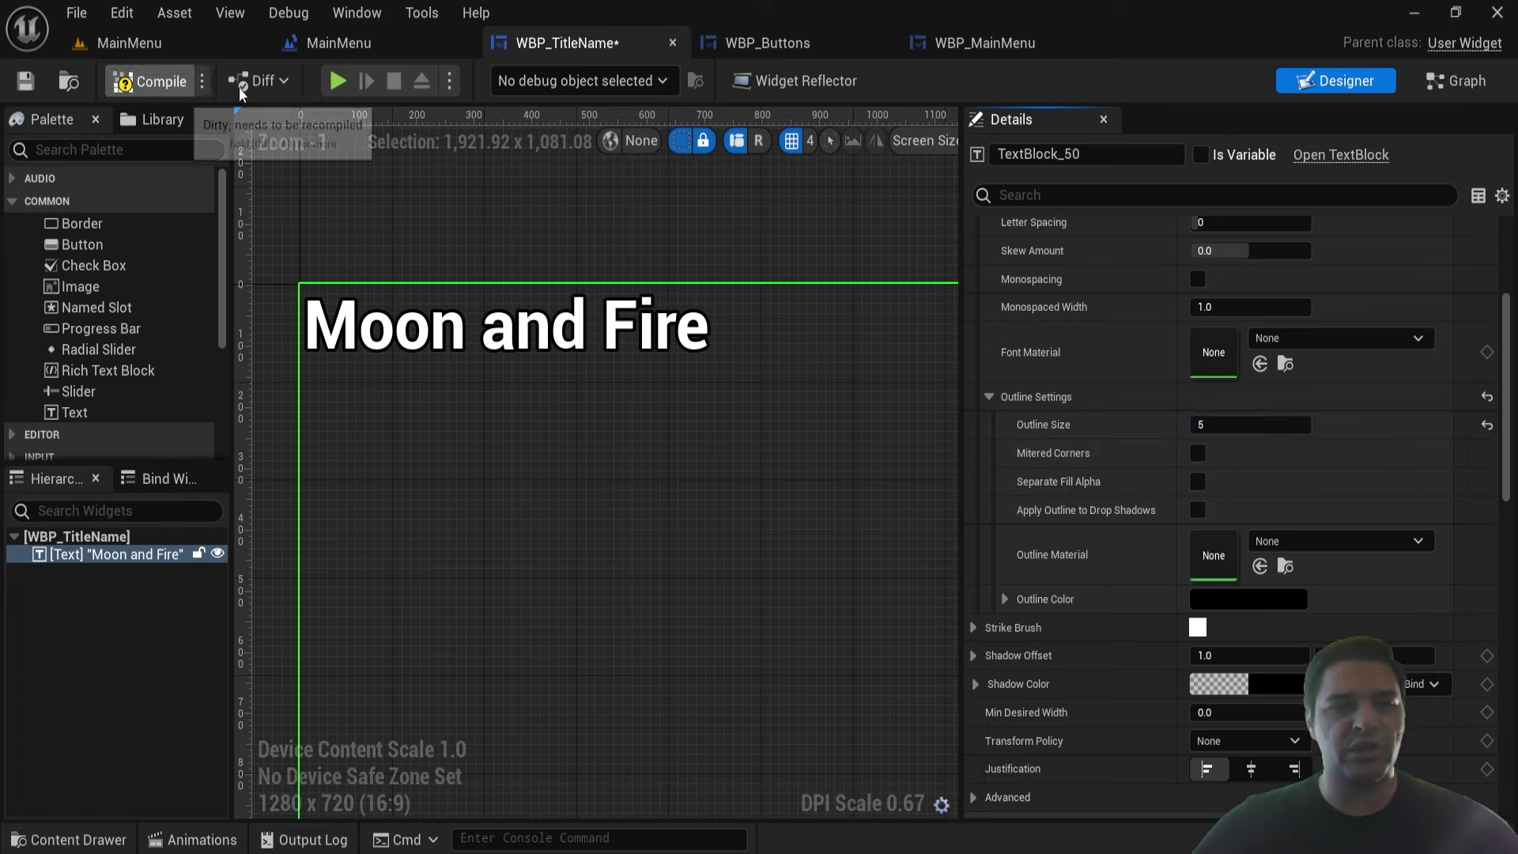
pyautogui.click(178, 49)
pyautogui.click(486, 81)
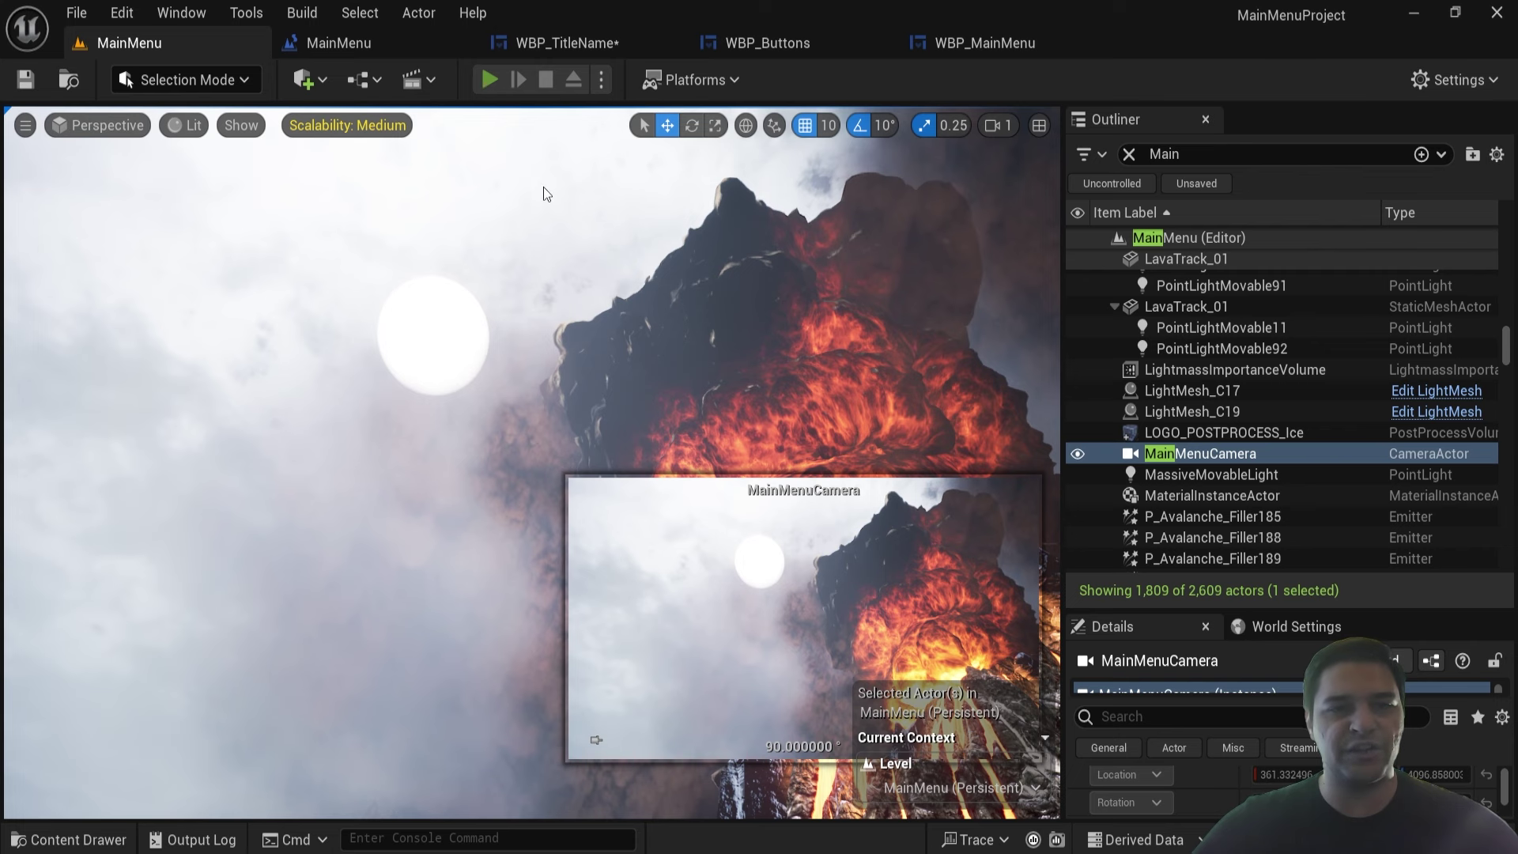